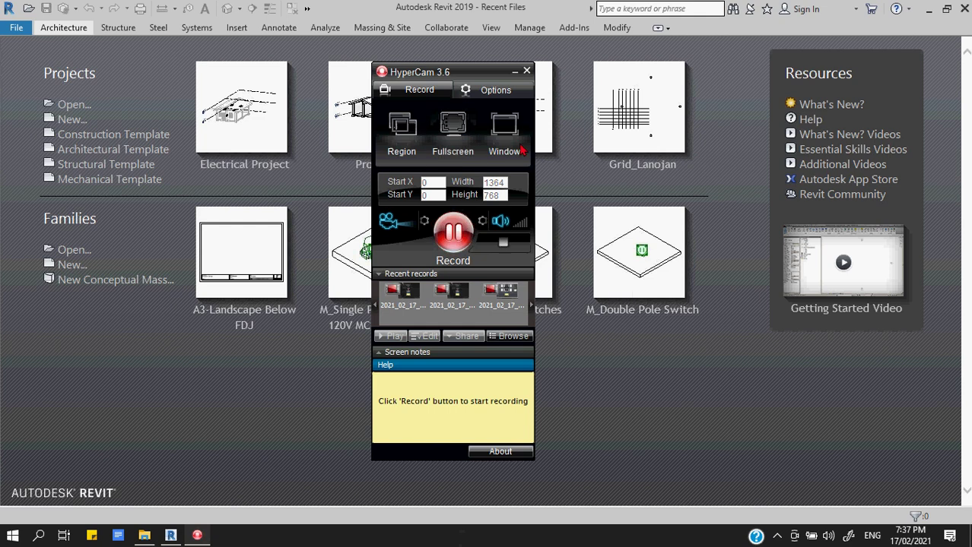
- Open Options at File Locations and add a new project template entry
key("F2")
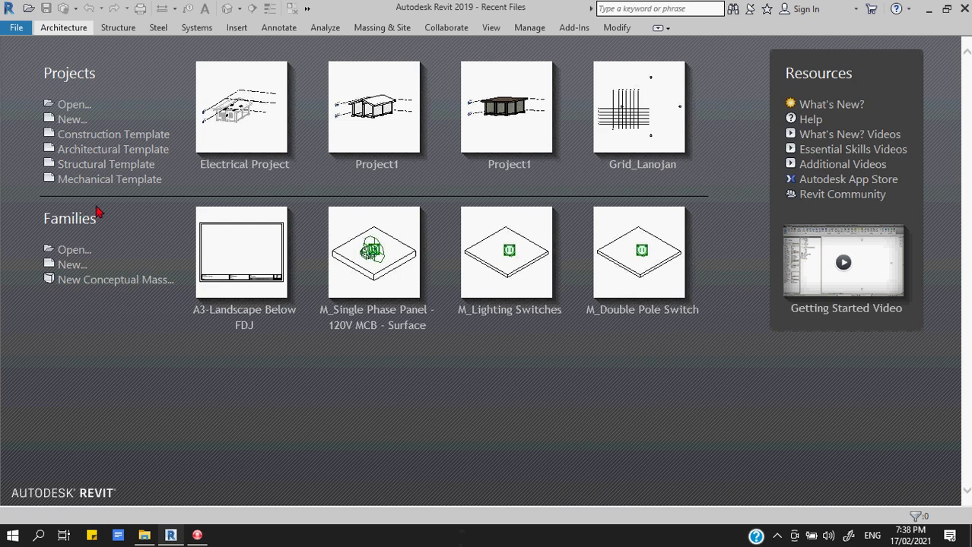
left_click(16, 29)
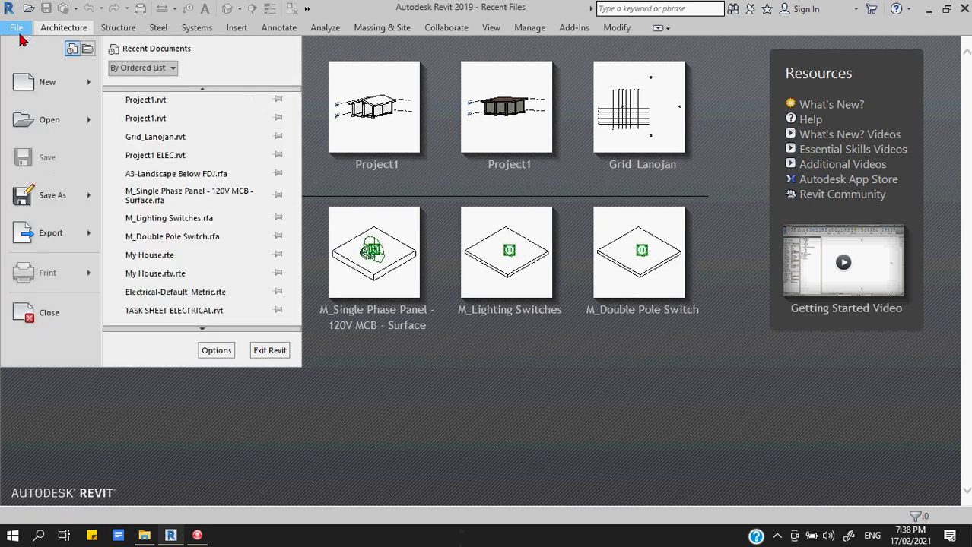
left_click(214, 351)
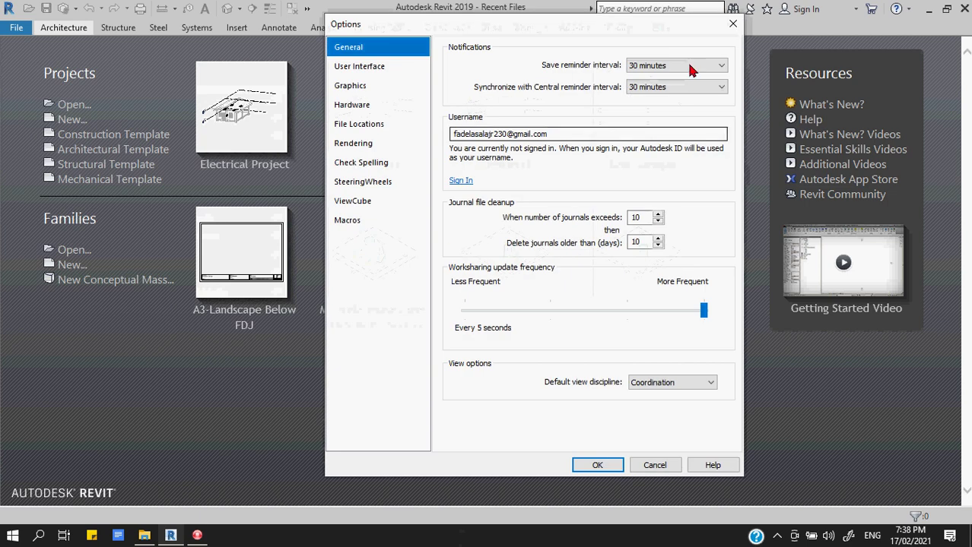
left_click(360, 125)
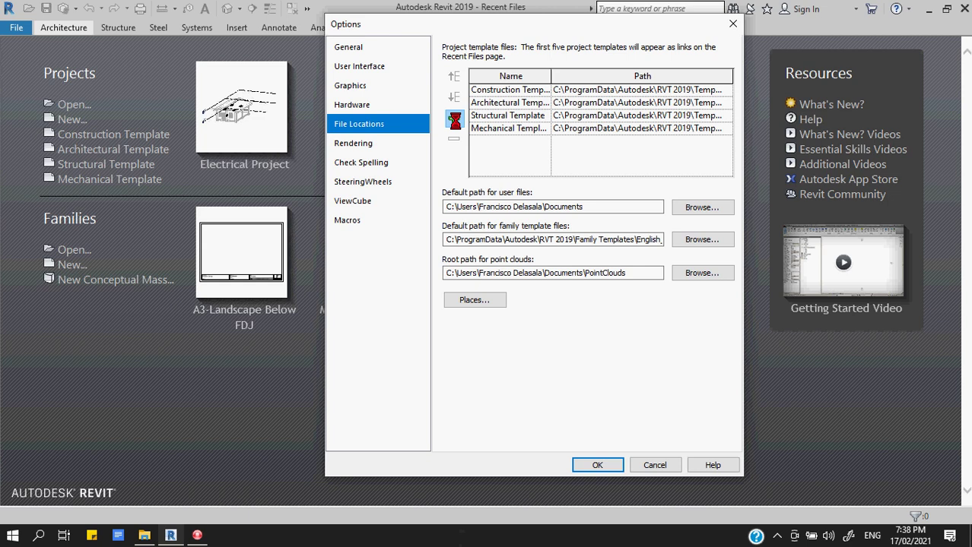
left_click(454, 120)
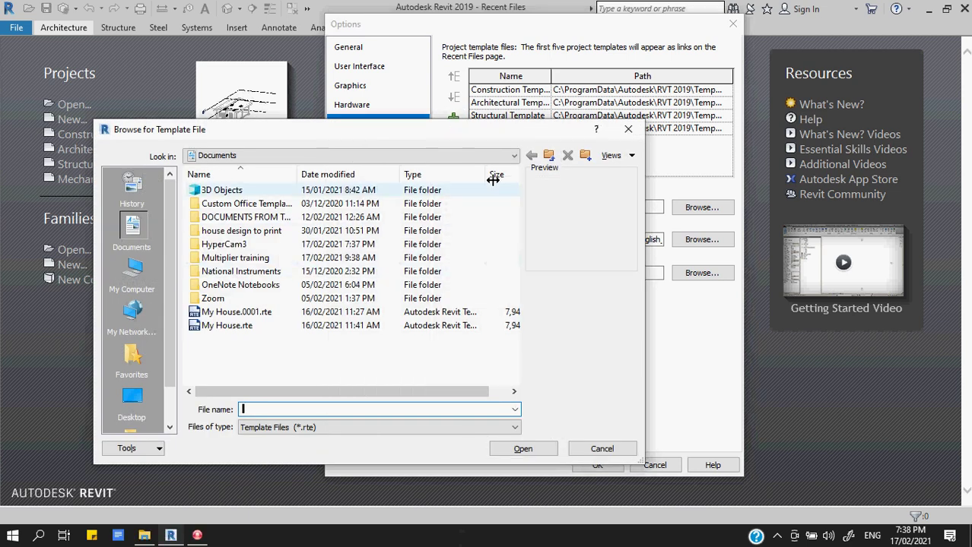
- Browse up to the C: drive, then into ProgramData\Autodesk
left_click(548, 158)
left_click(548, 157)
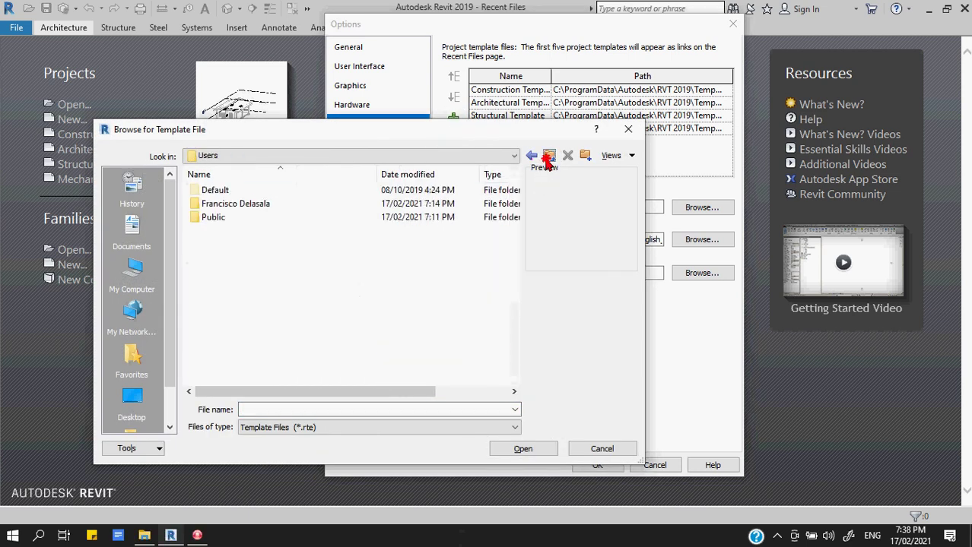
left_click(547, 157)
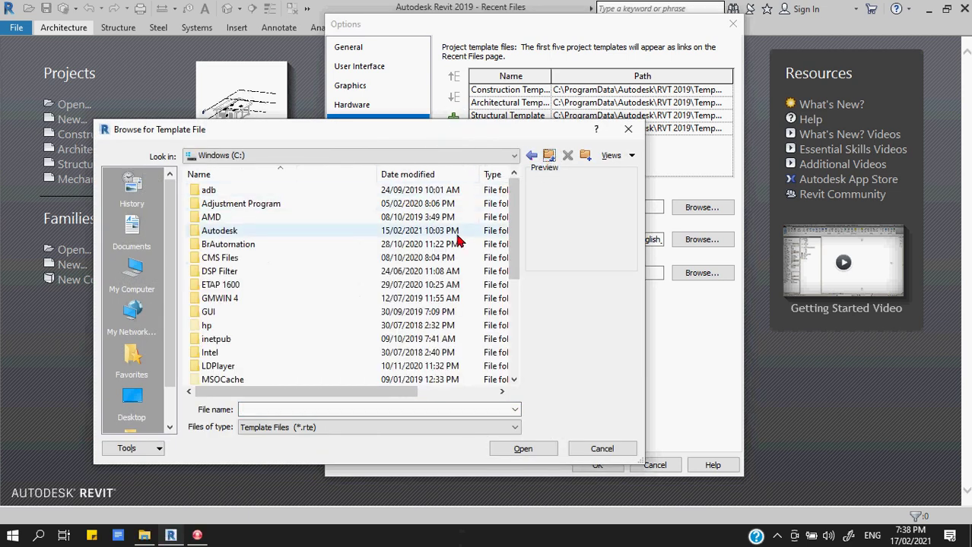
left_click_drag(513, 222, 514, 321)
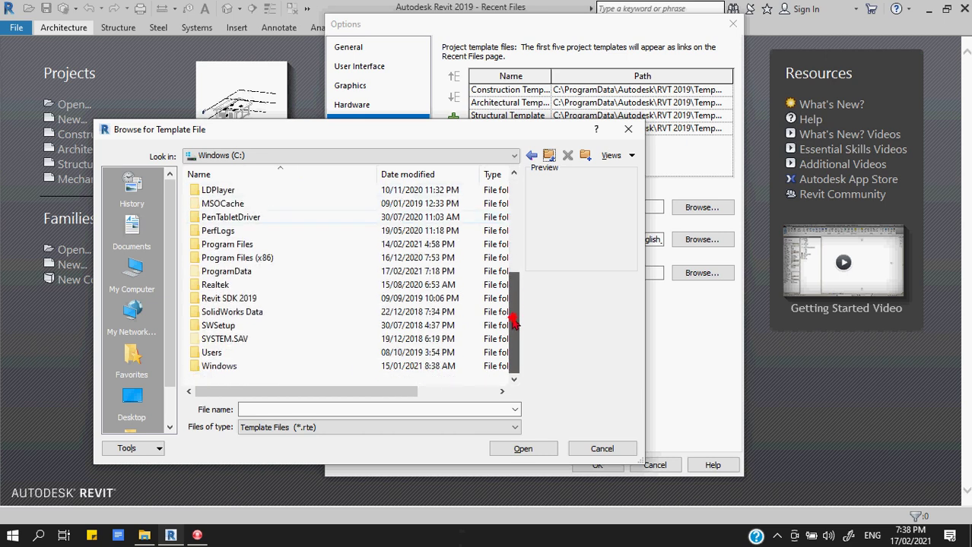
left_click(219, 272)
double_click(220, 271)
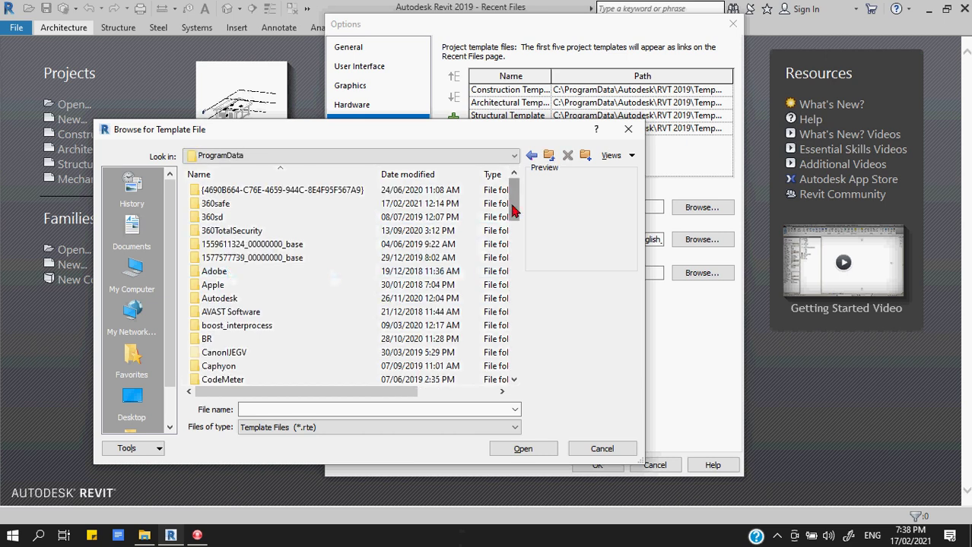
left_click_drag(513, 210, 514, 212)
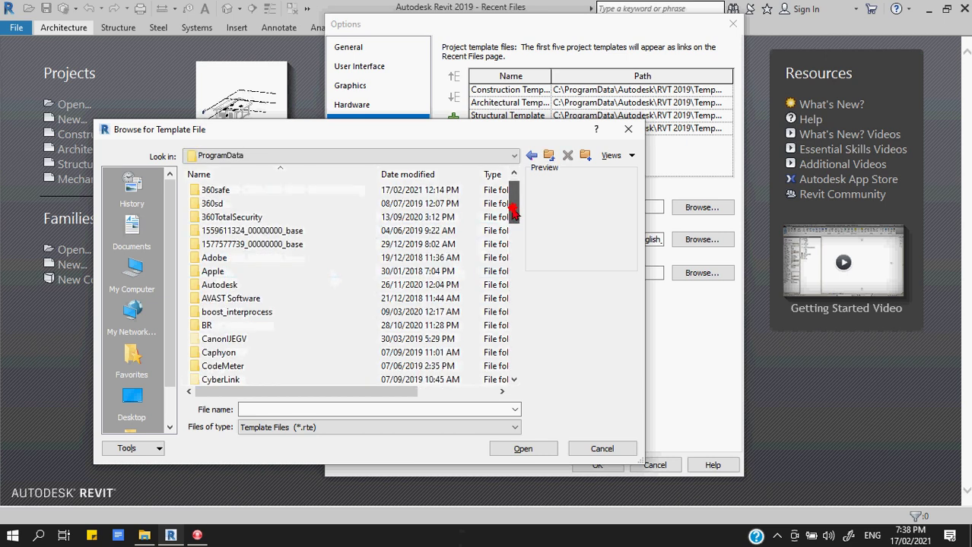
double_click(228, 284)
left_click_drag(514, 247, 514, 335)
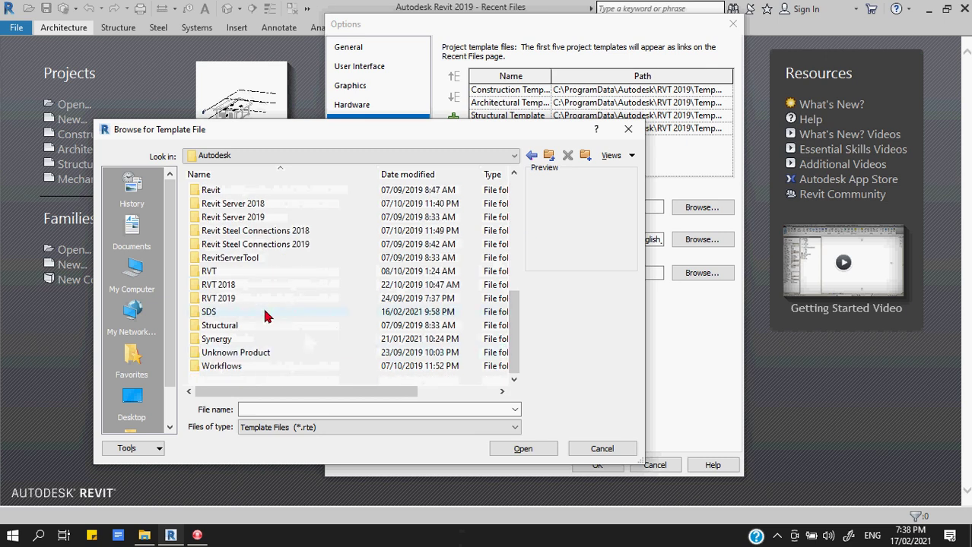
- Open RVT 2019\Templates\US Metric and add Electrical-Default_Metric.rte as a project template
double_click(234, 301)
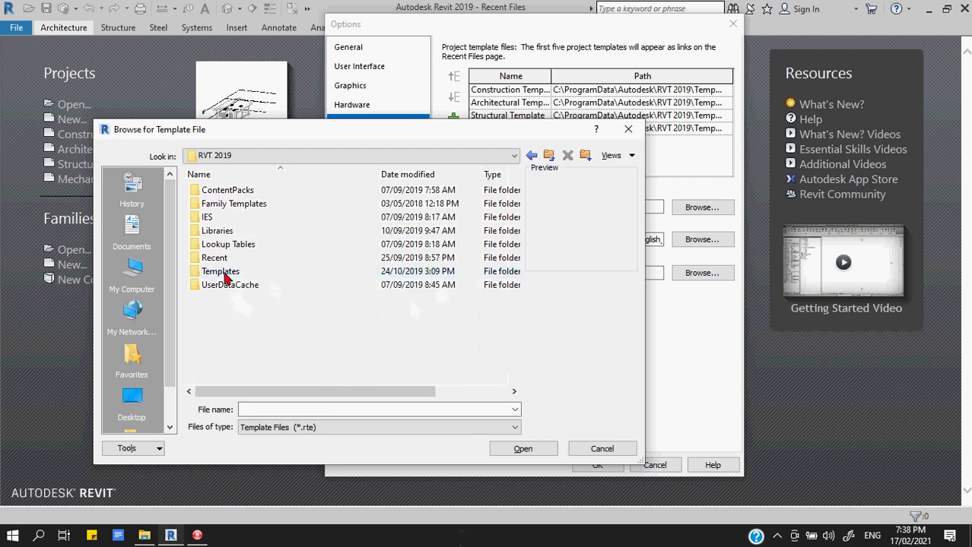
double_click(225, 277)
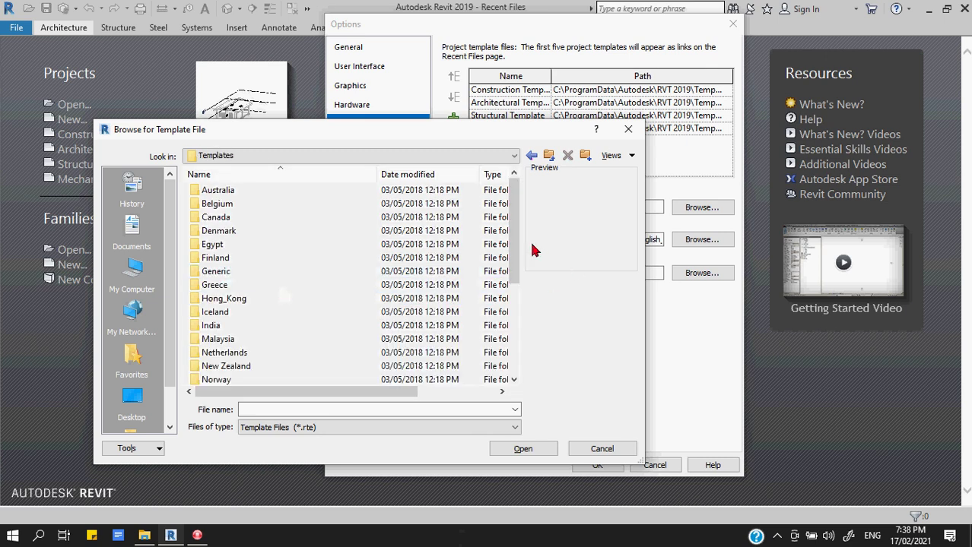
left_click_drag(518, 244, 516, 343)
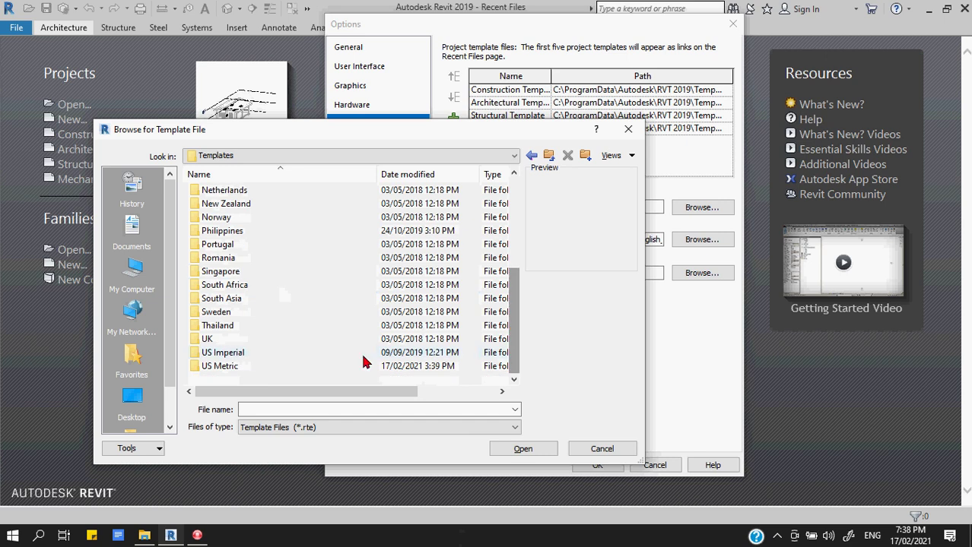
left_click(324, 369)
double_click(323, 369)
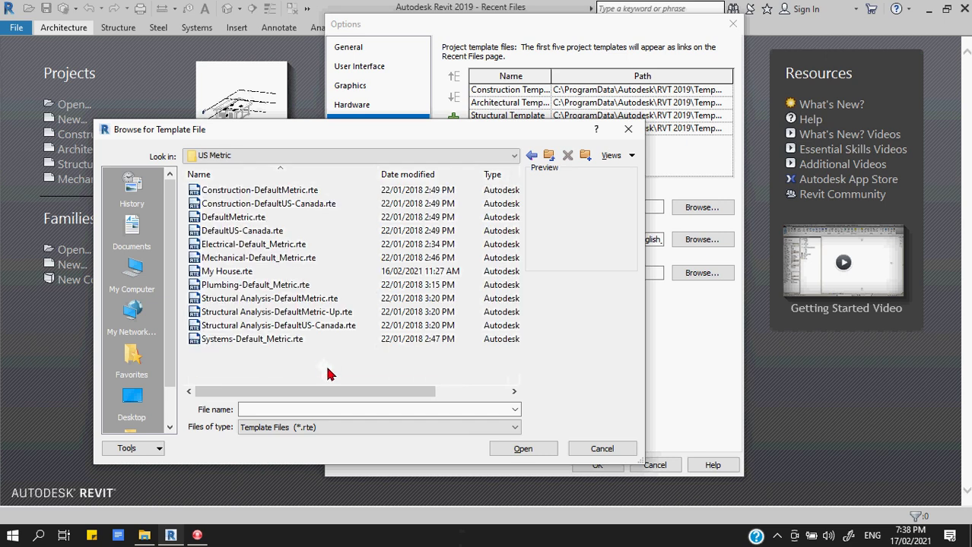
left_click(252, 248)
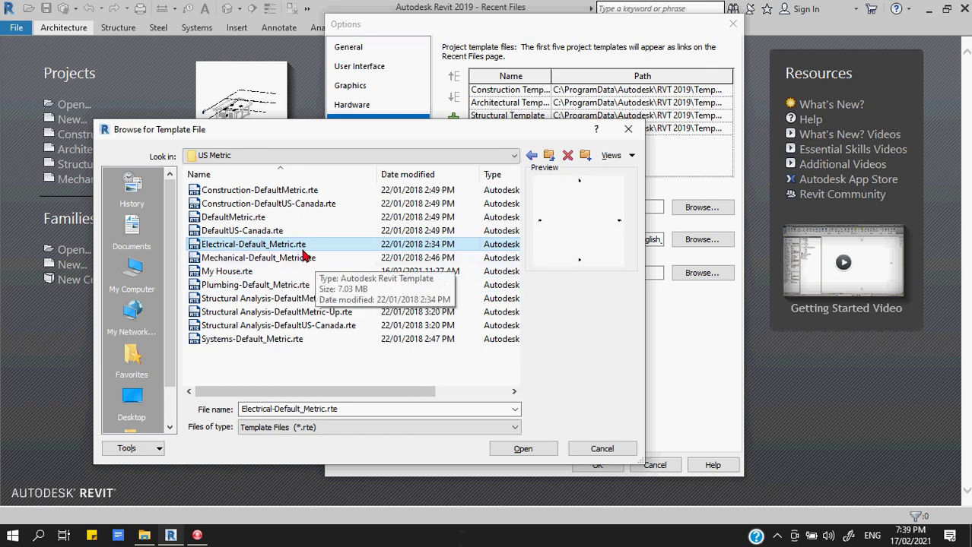
left_click(523, 449)
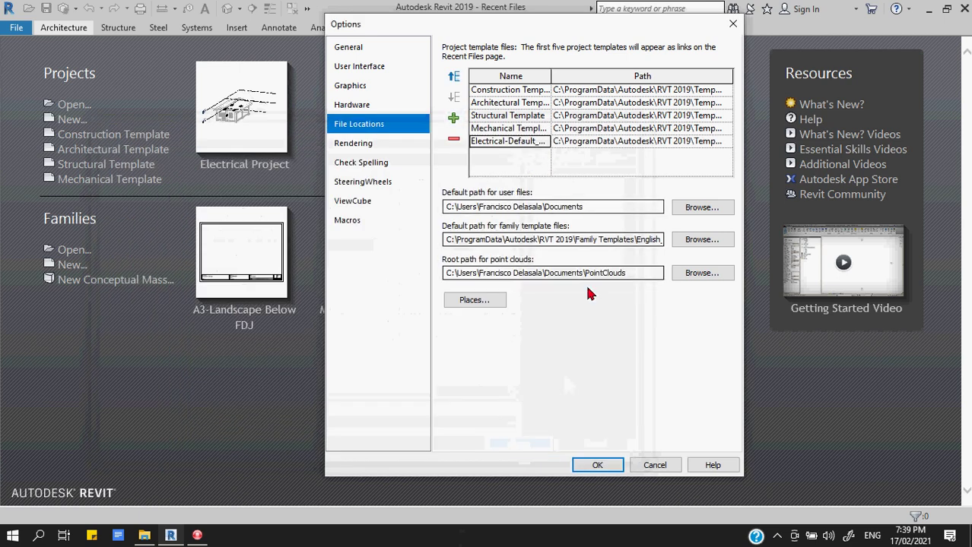
- Confirm Options and start a new project from the Electrical-Default_Metric template
left_click(606, 462)
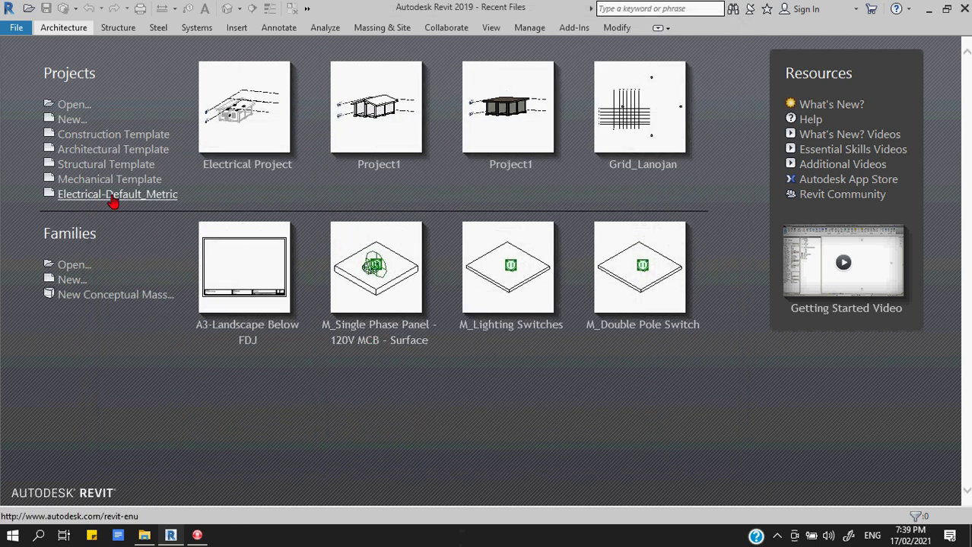
left_click(111, 195)
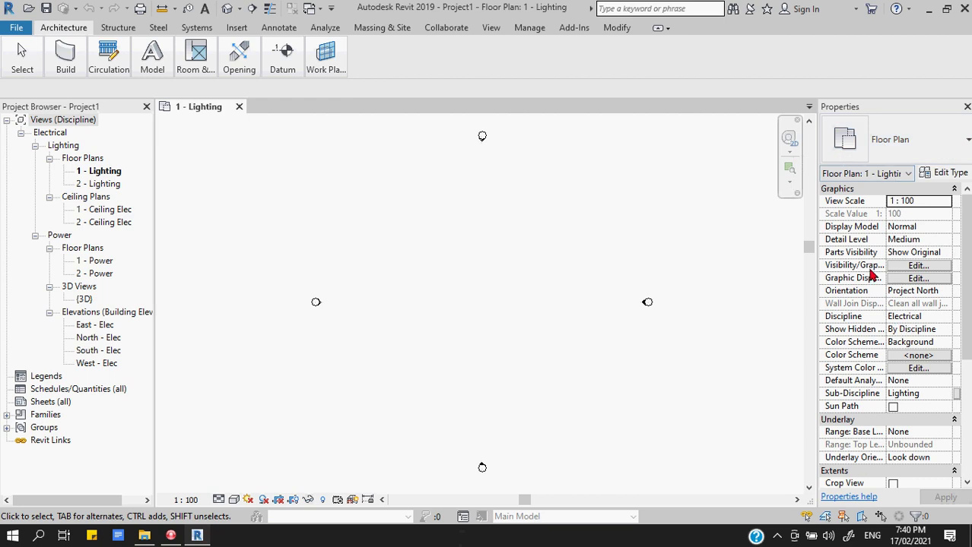
- Minimize the ribbon via panel titles down to tab names only
left_click_drag(963, 265, 964, 232)
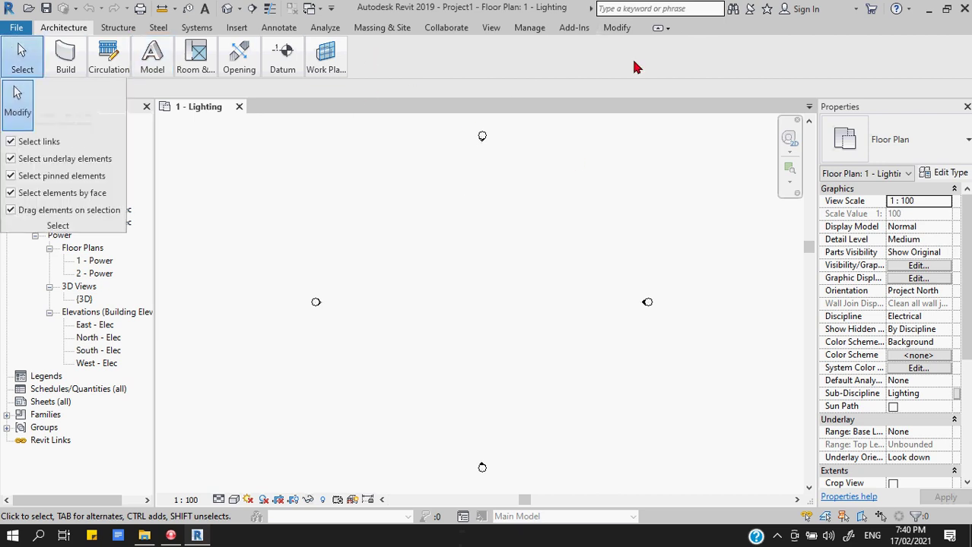
mouse_move(60, 54)
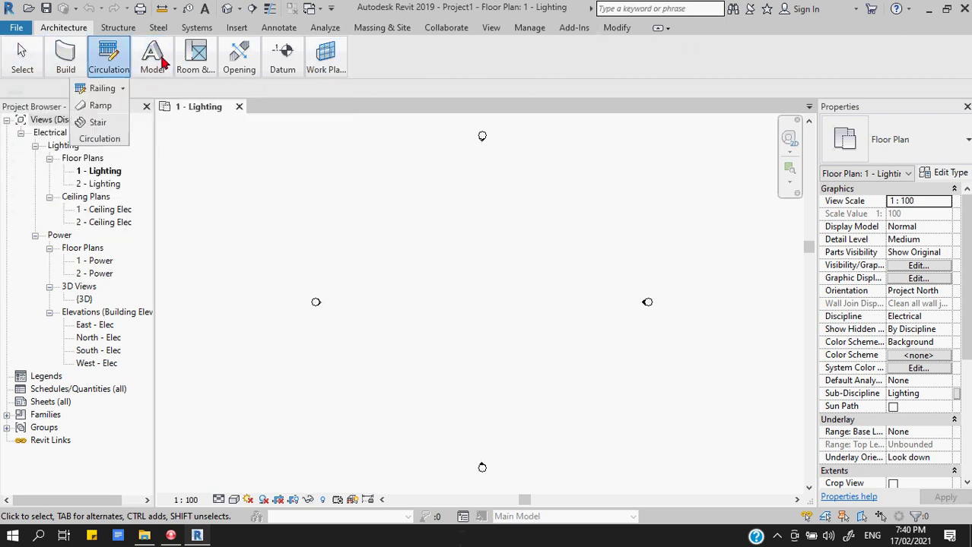
left_click(658, 29)
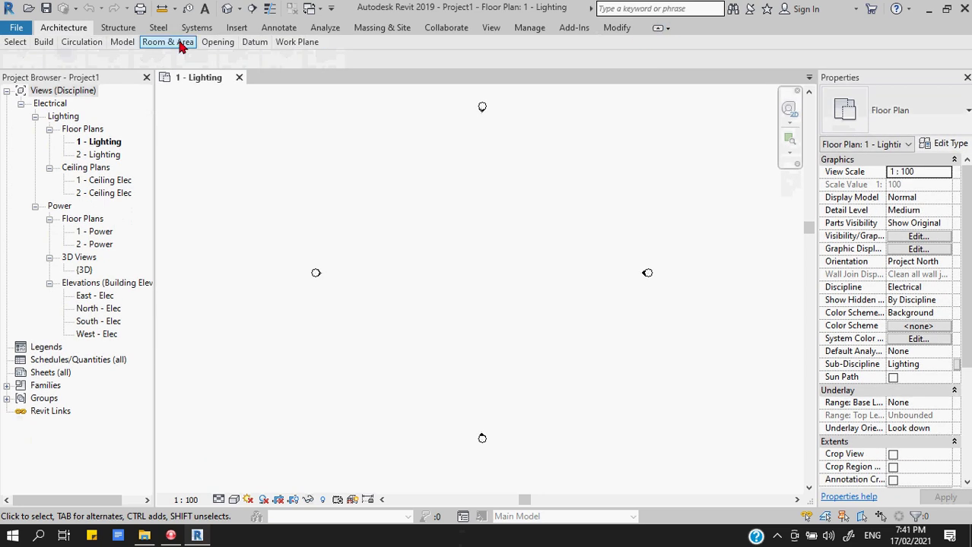
mouse_move(275, 47)
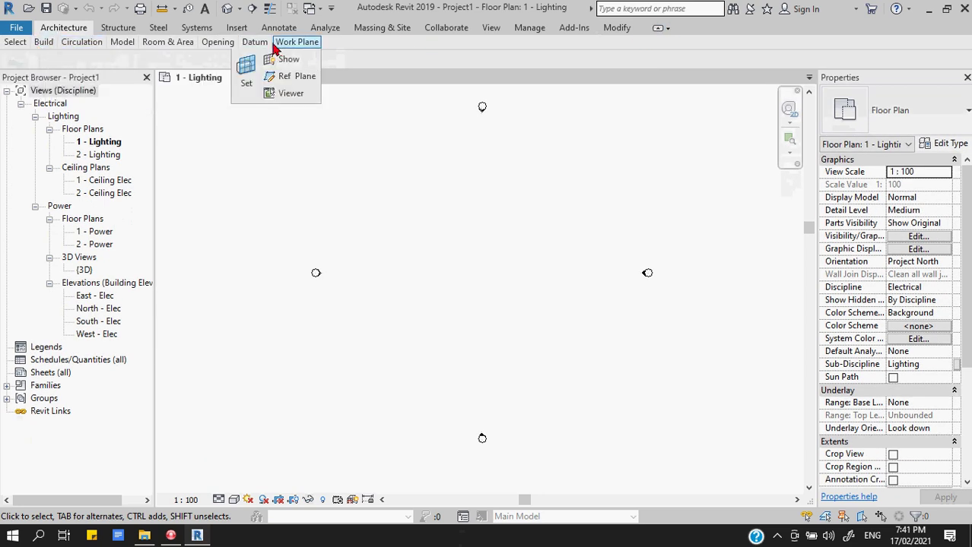
mouse_move(217, 43)
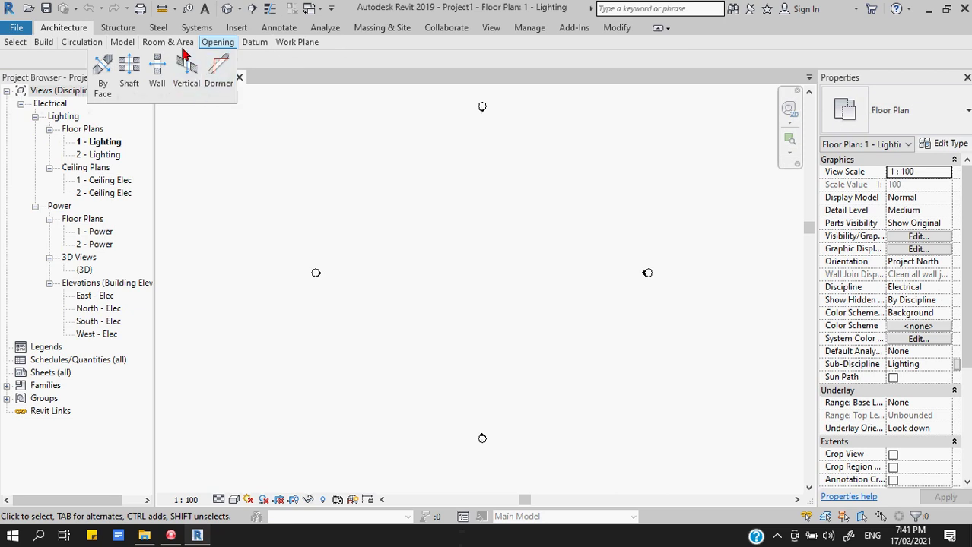
mouse_move(50, 44)
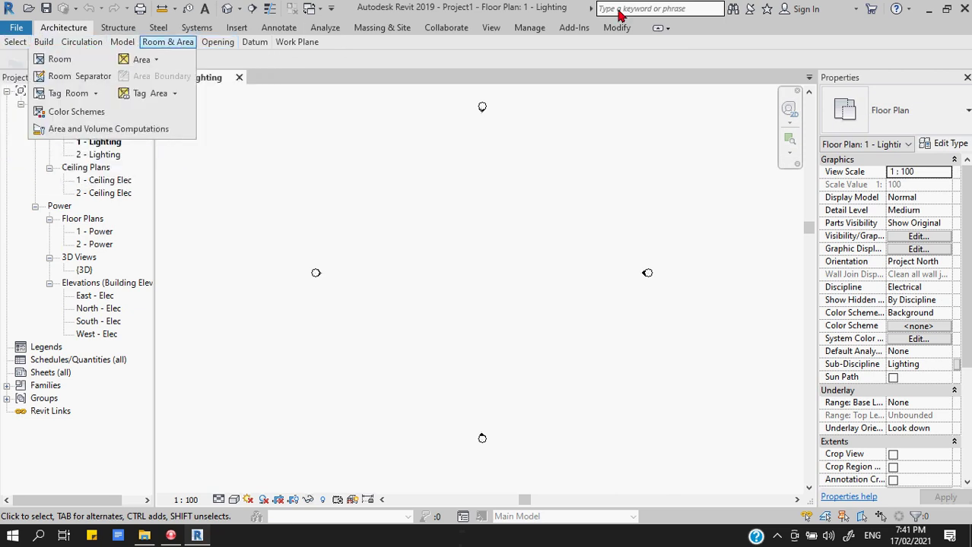
left_click(658, 28)
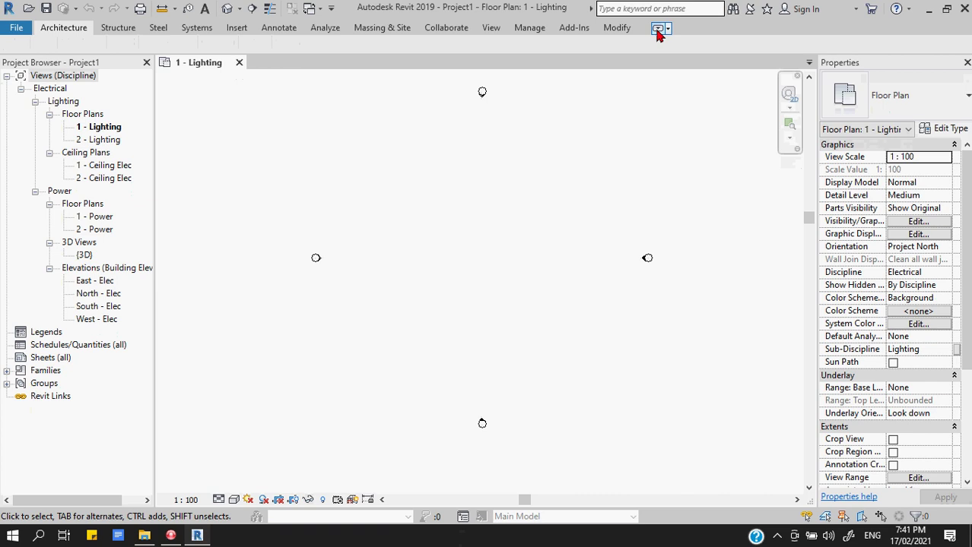
- Preview the Architecture and Structure tools from the minimized ribbon
left_click(62, 30)
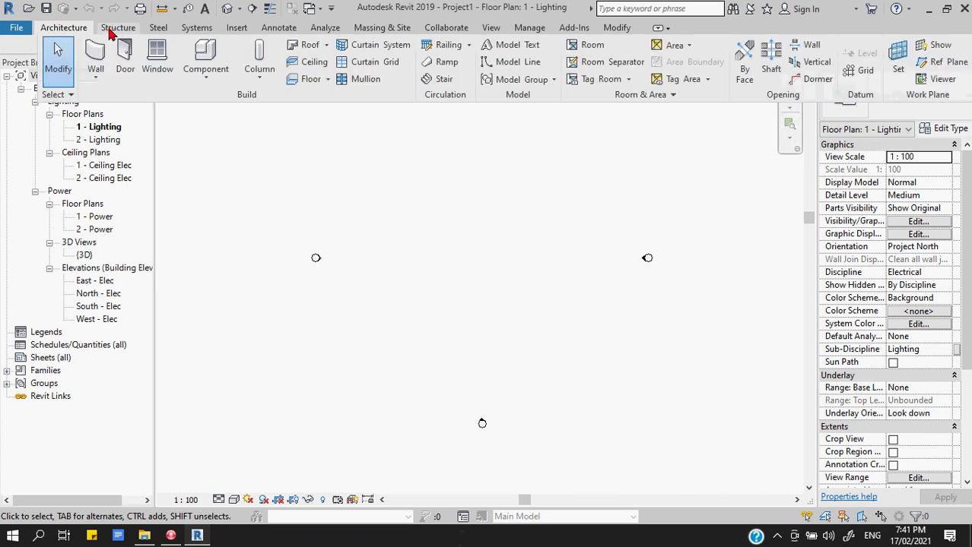
left_click(110, 29)
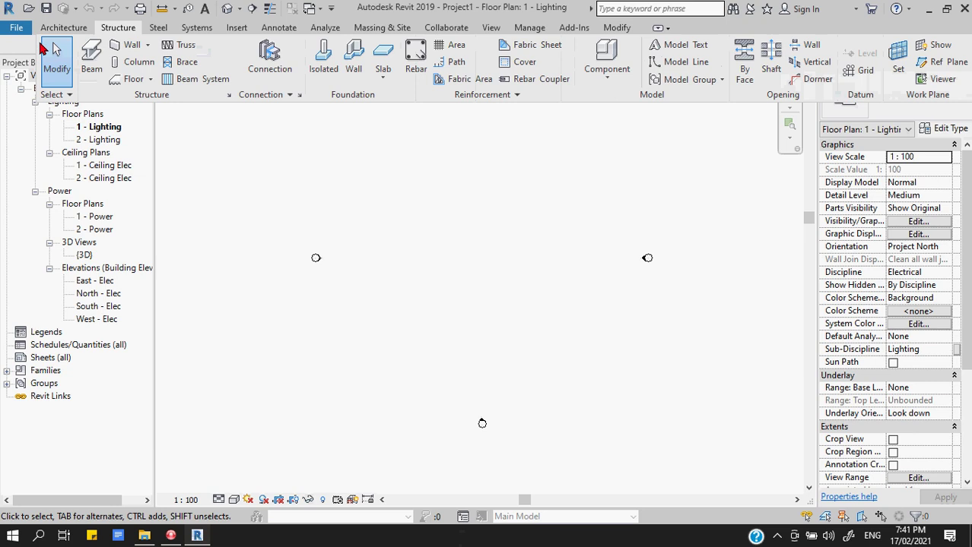
left_click(54, 30)
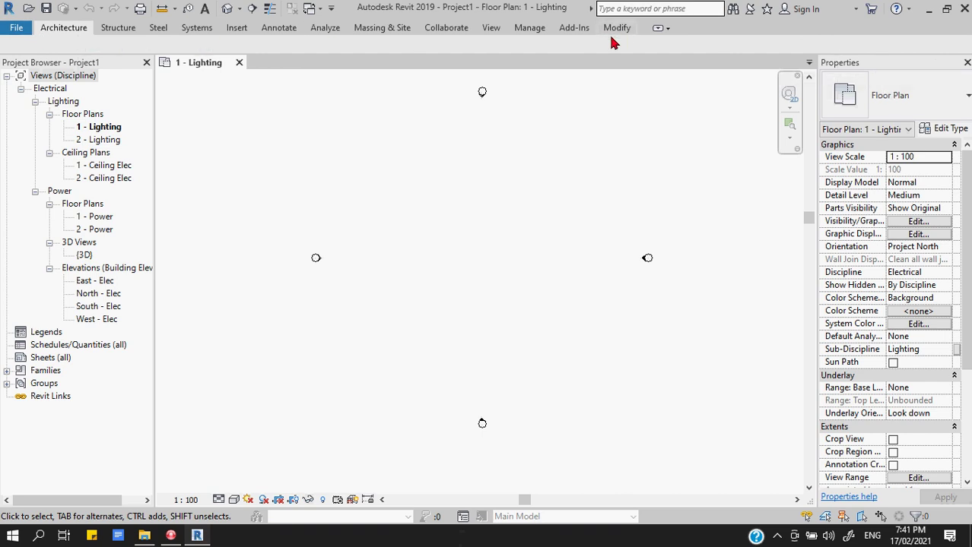
- Expand the ribbon and browse the Structure, Steel, Systems and Insert tabs
left_click(657, 28)
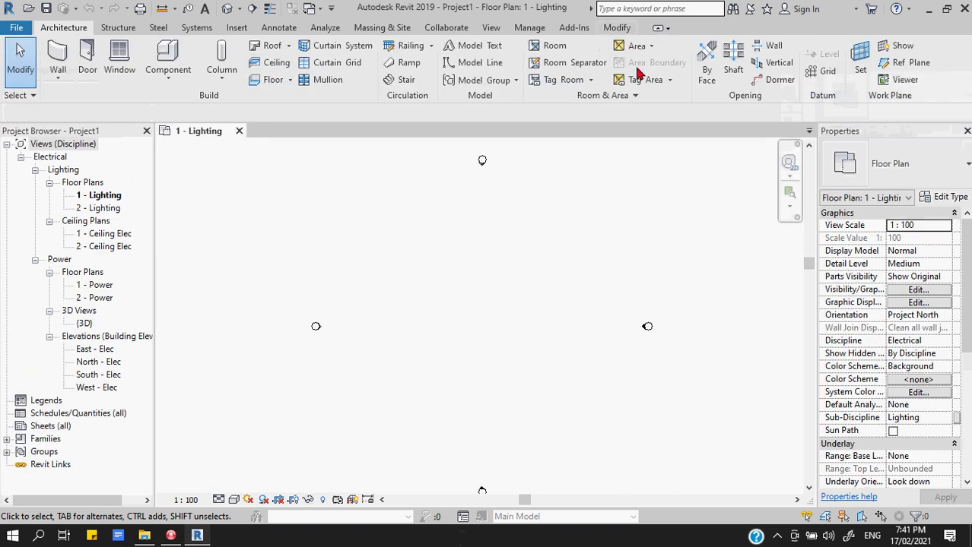
left_click(116, 31)
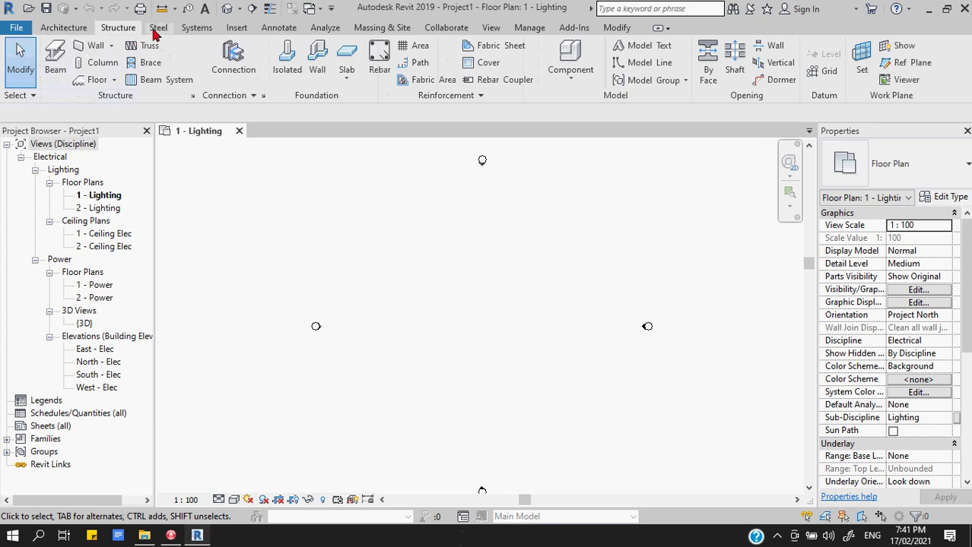
left_click(157, 30)
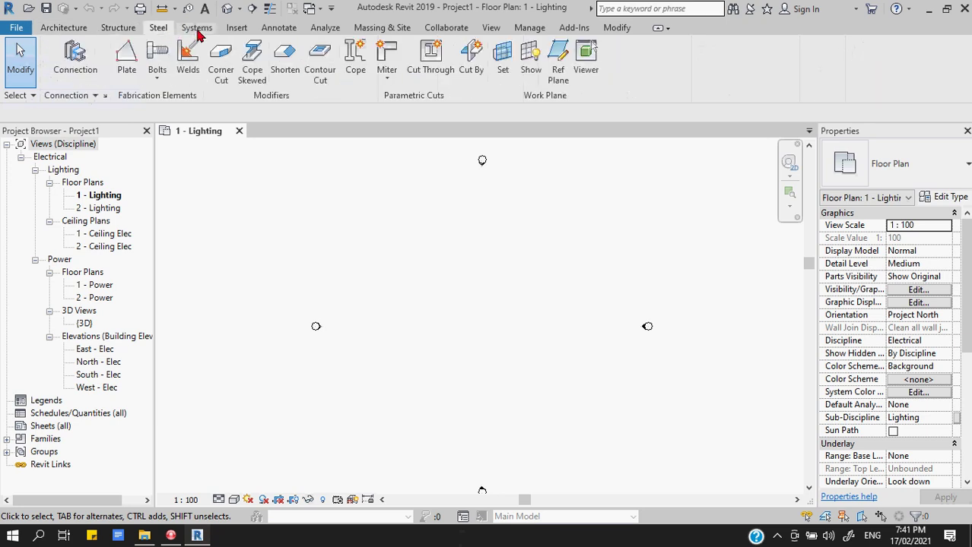
left_click(199, 32)
left_click(236, 29)
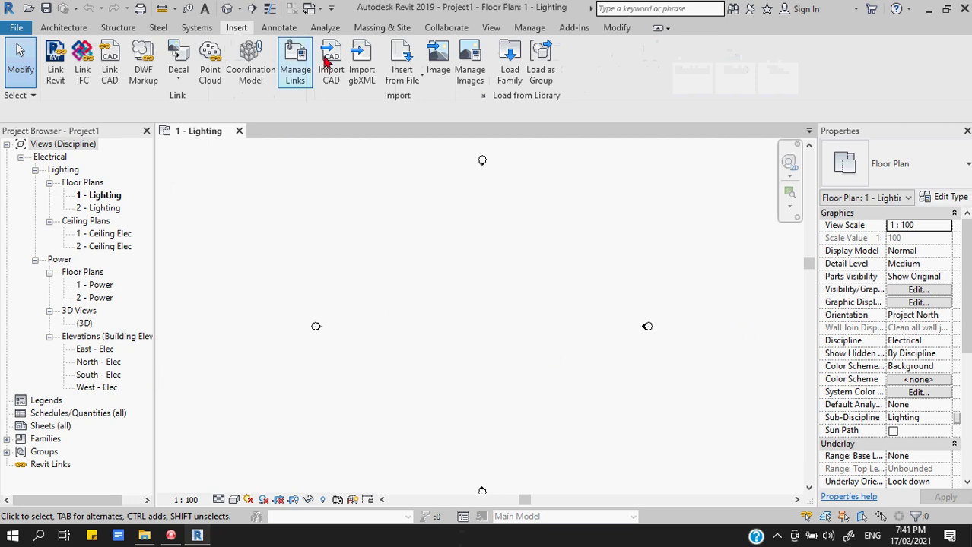
- Cycle the ribbon through its display states, ending with the Insert tab fully expanded
left_click(658, 29)
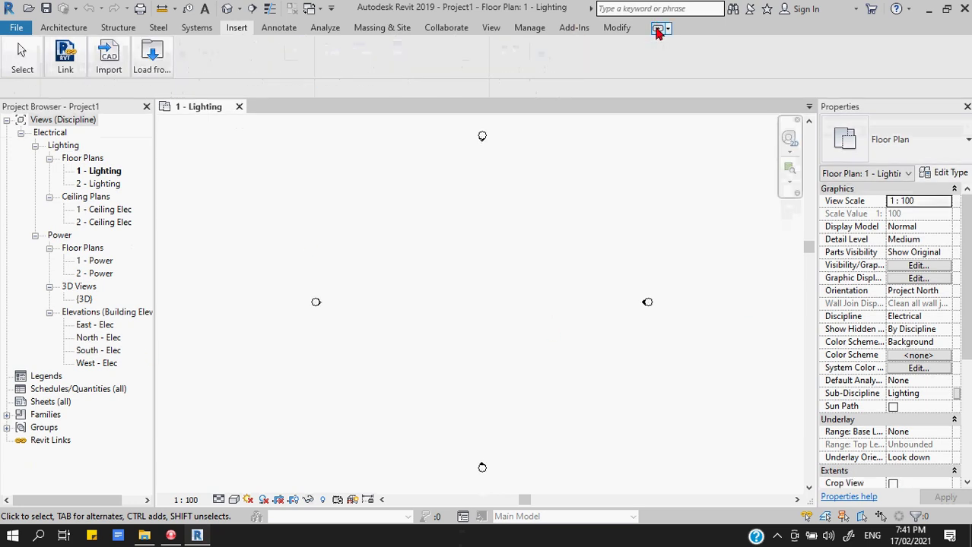
left_click(659, 31)
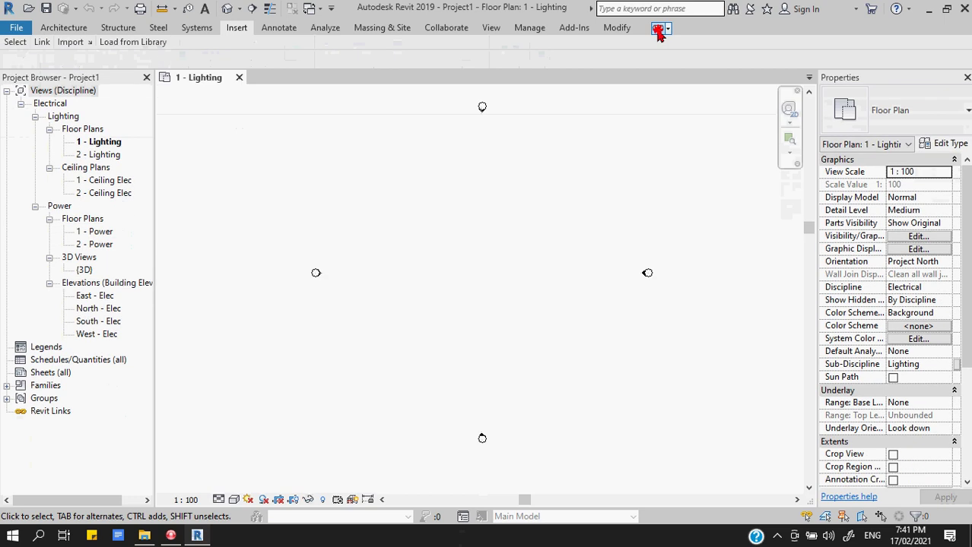
left_click(658, 30)
left_click(659, 31)
left_click(658, 30)
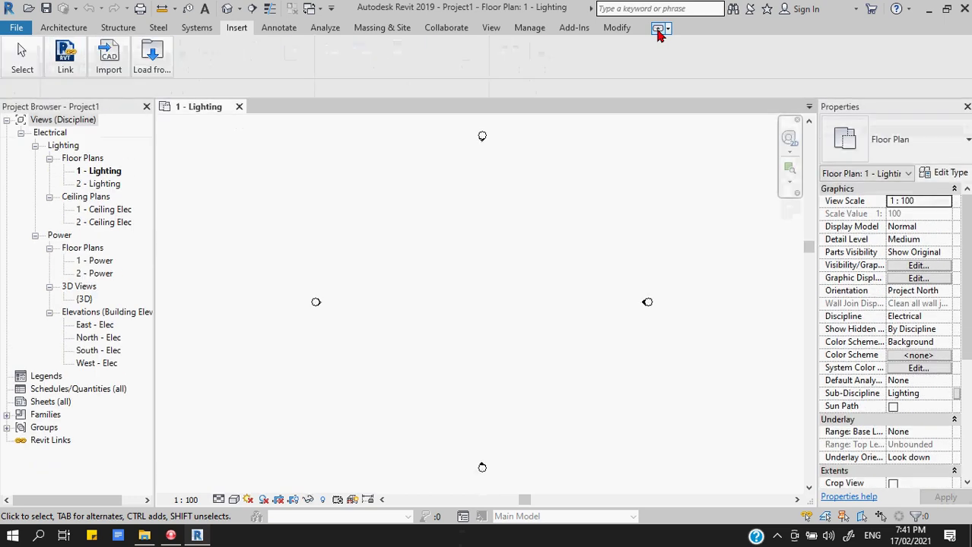
left_click(658, 30)
left_click(658, 31)
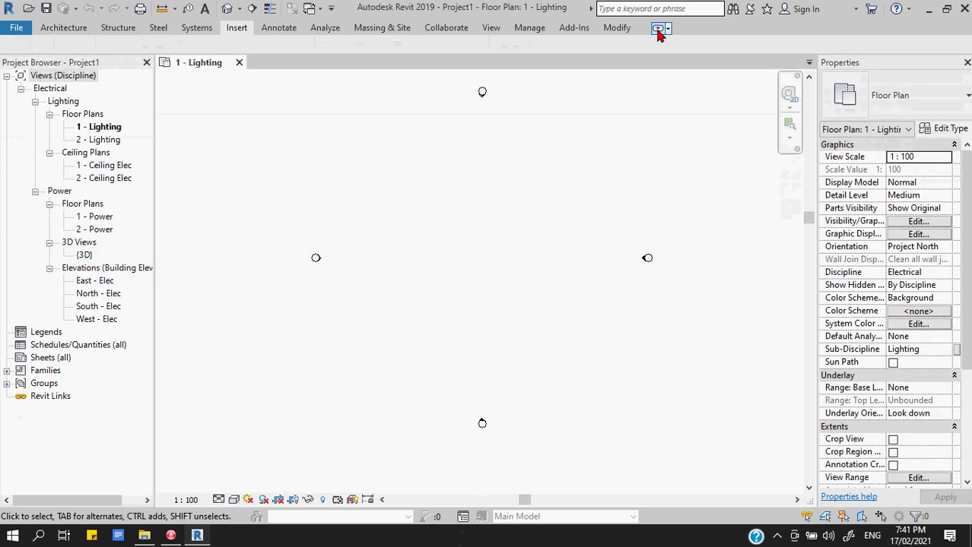
left_click(658, 30)
left_click(658, 30)
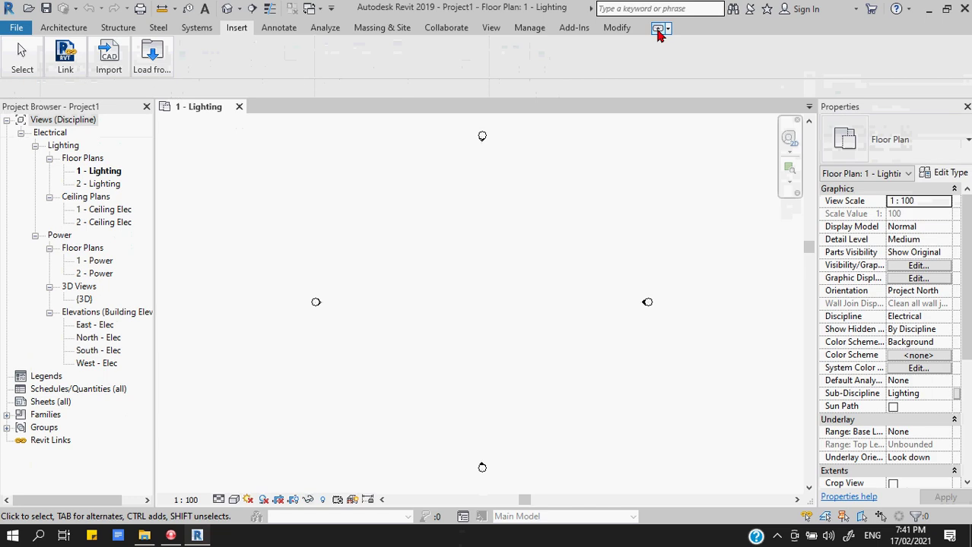
left_click(659, 30)
left_click(659, 30)
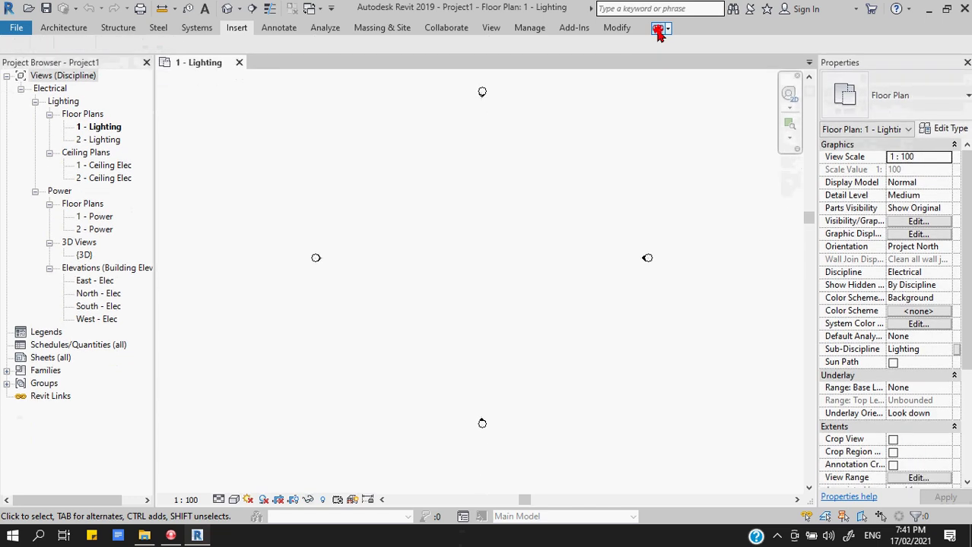
left_click(659, 30)
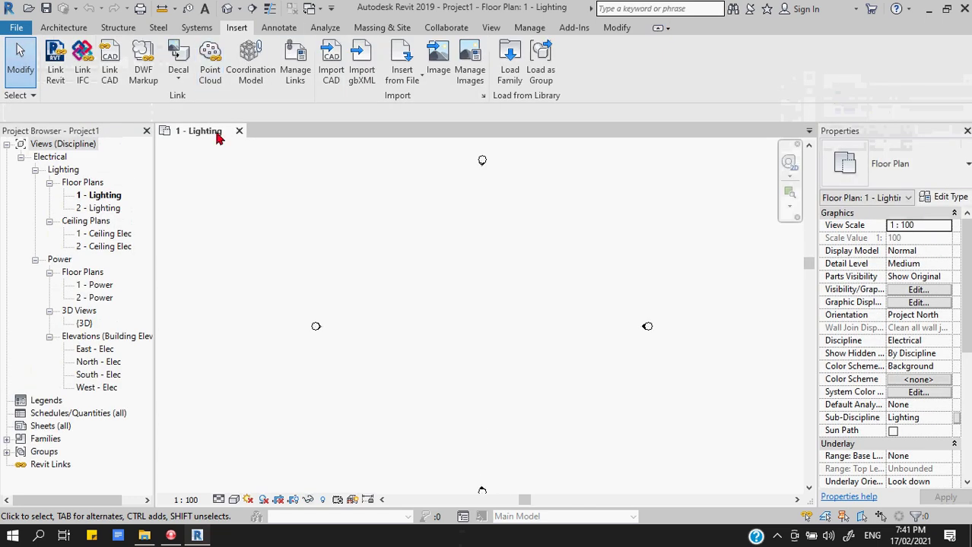
- Show the Systems tab with the Electrical panel's wire, conduit, cable tray and fixture tools expanded
left_click(197, 29)
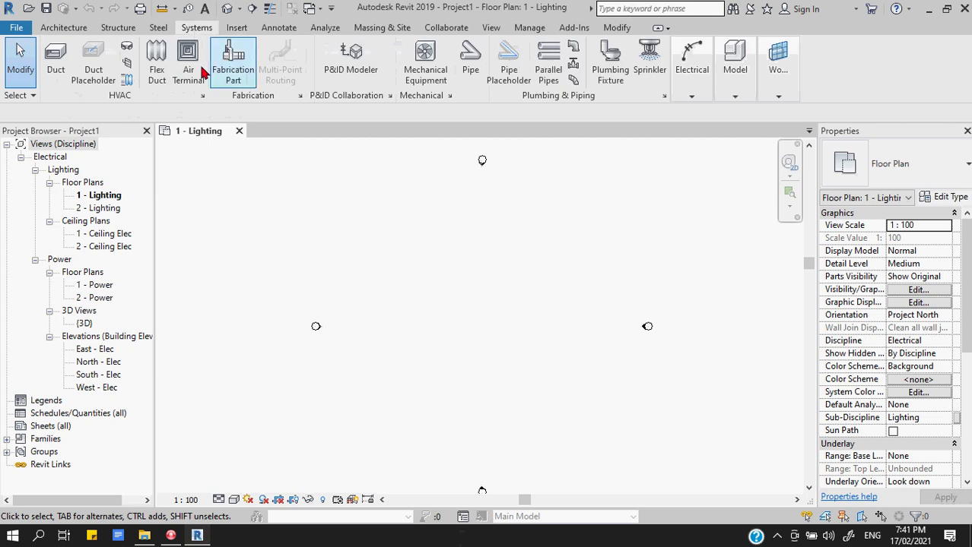
left_click(692, 97)
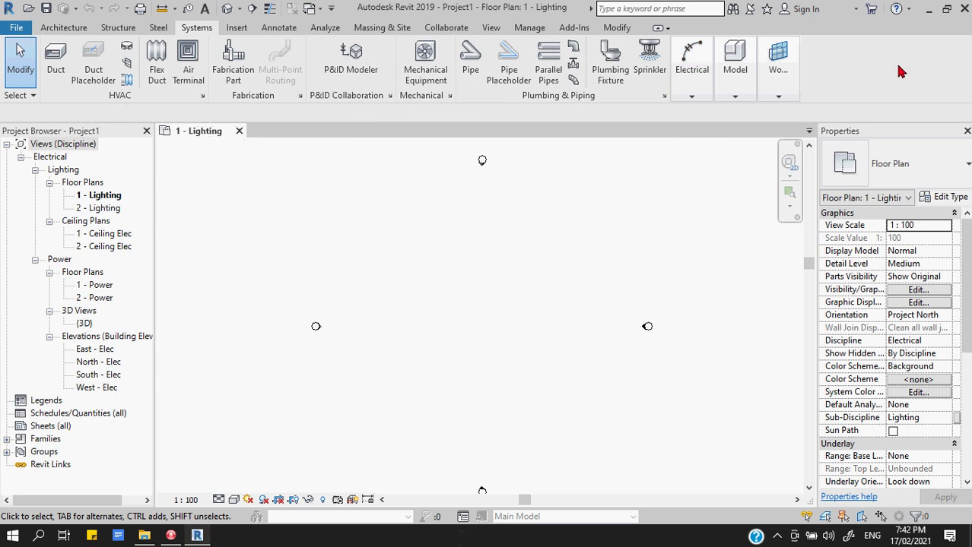
mouse_move(691, 104)
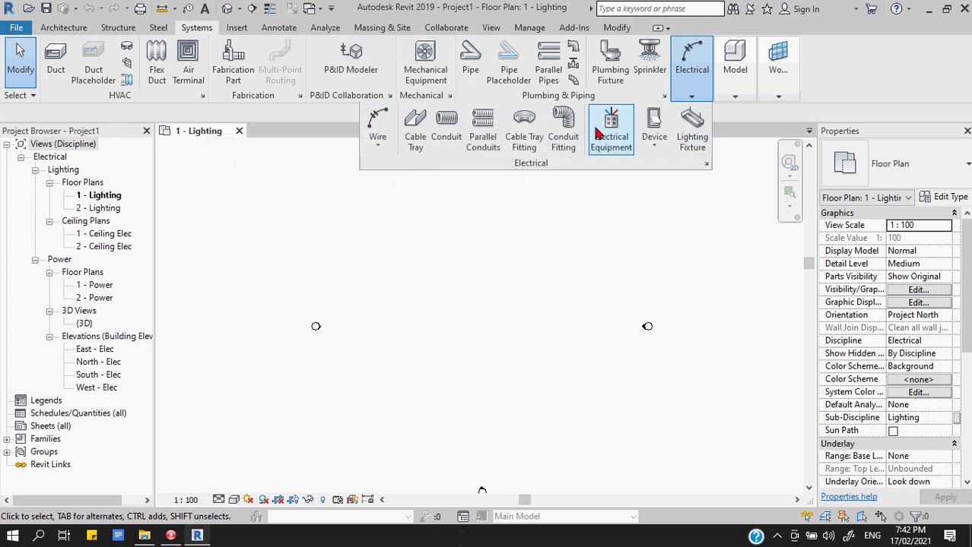
- Look through the Device types list, then start the Electrical Equipment placement tool
left_click(657, 147)
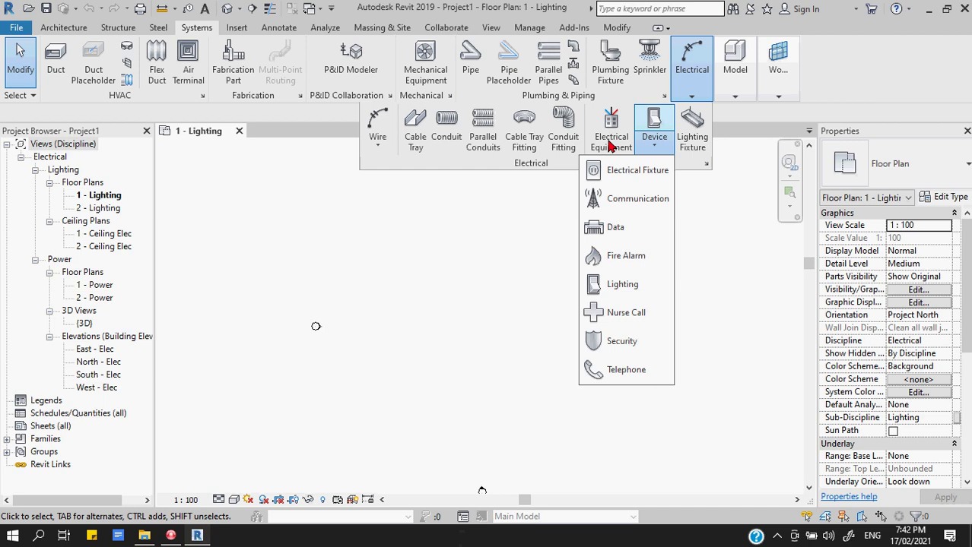
left_click(610, 145)
left_click(611, 146)
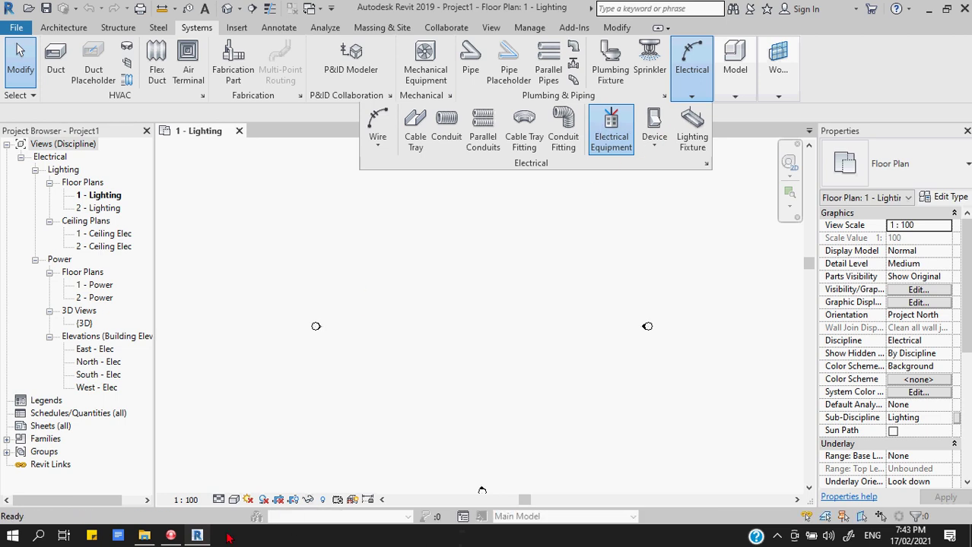
left_click(199, 536)
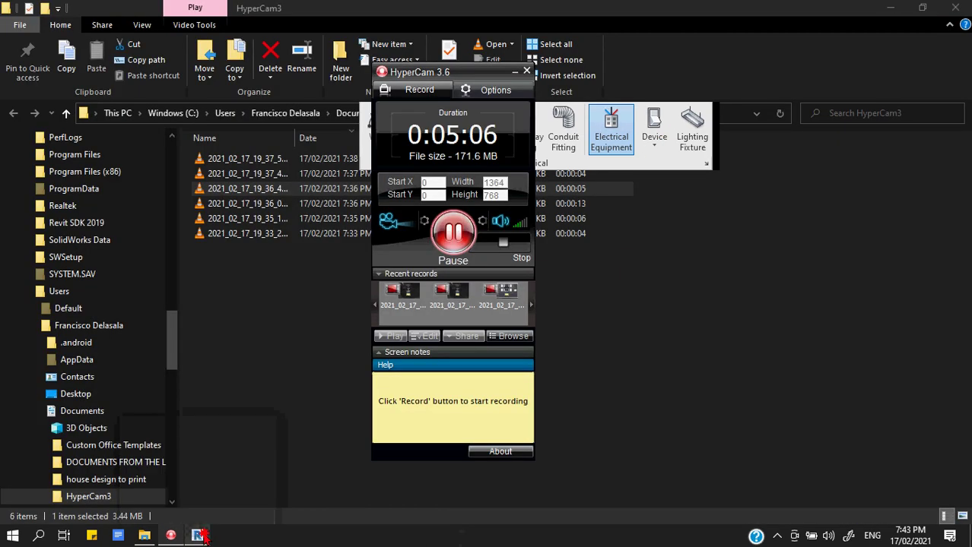
- Return to Revit and cancel placing the 125 A panelboard
left_click(199, 536)
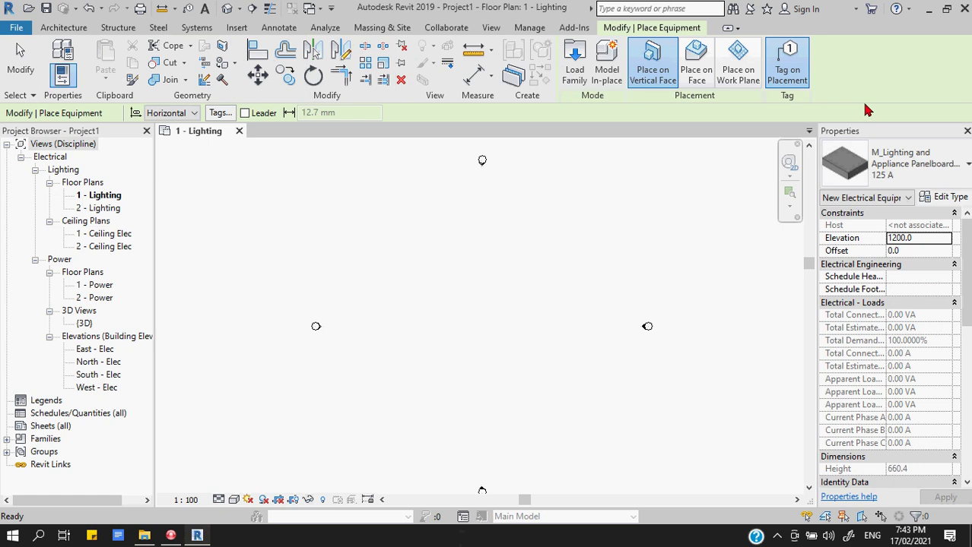
key("Escape")
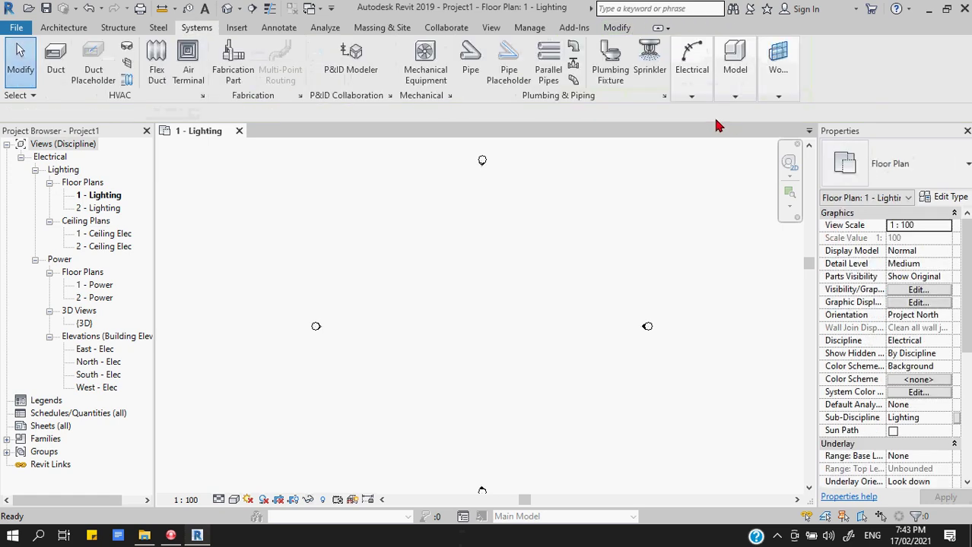
left_click(693, 87)
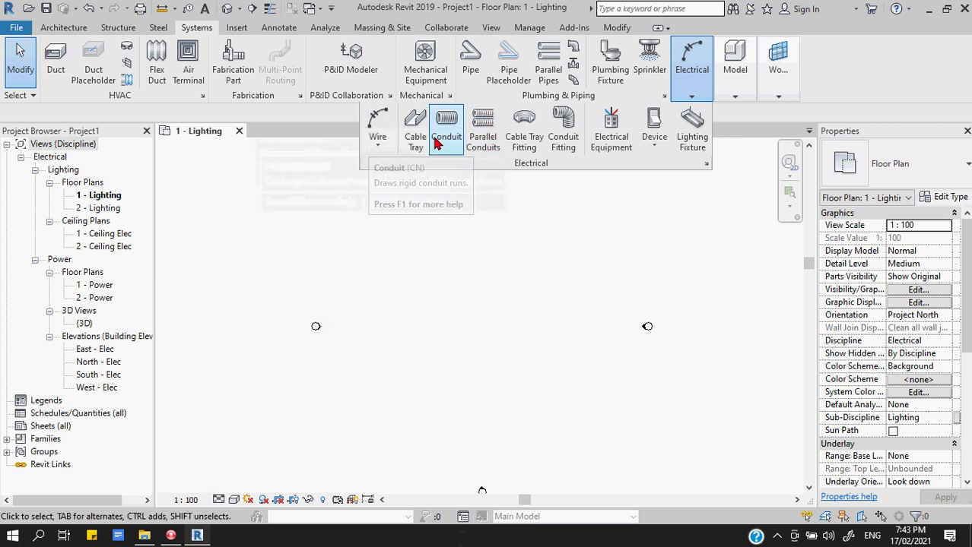
left_click(377, 144)
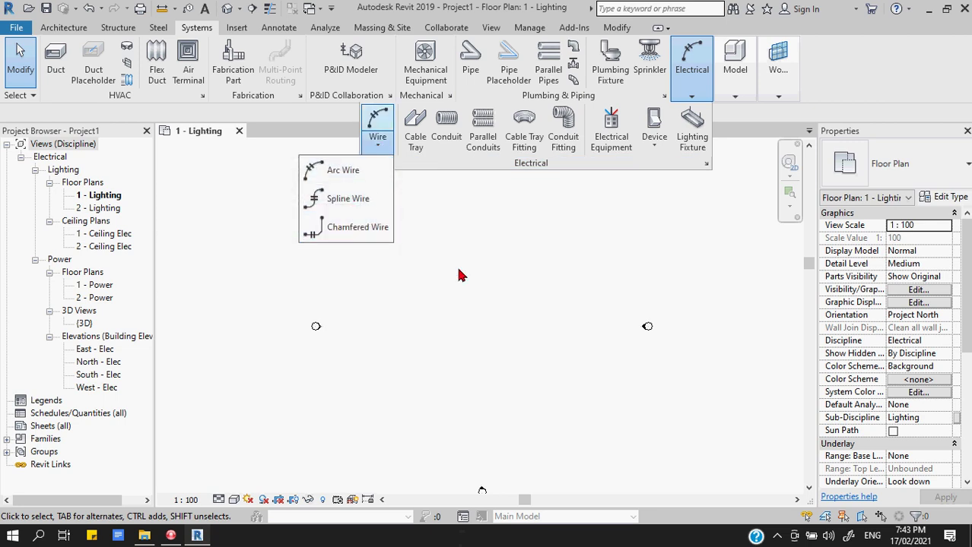
left_click(873, 70)
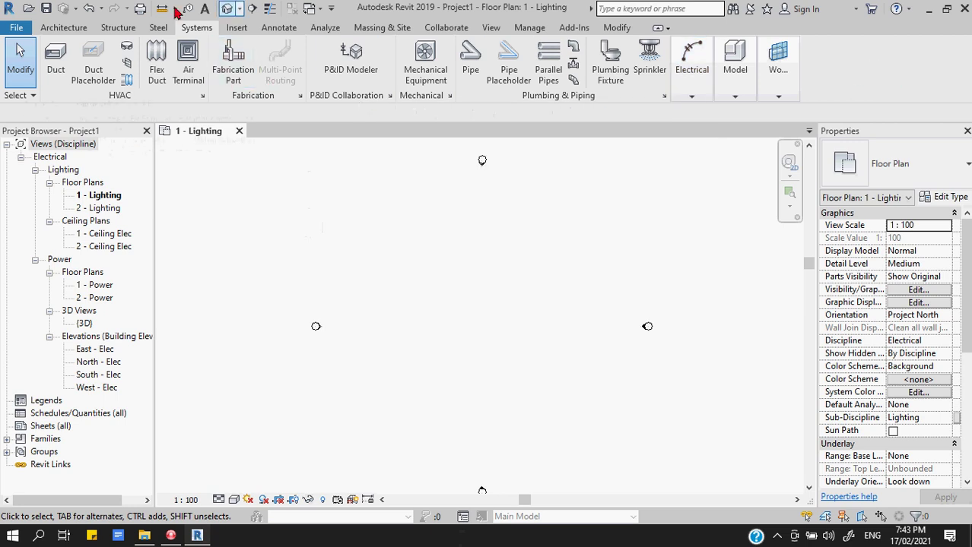
- Open Manage > MEP Settings > Electrical Settings and select the General page
left_click(532, 28)
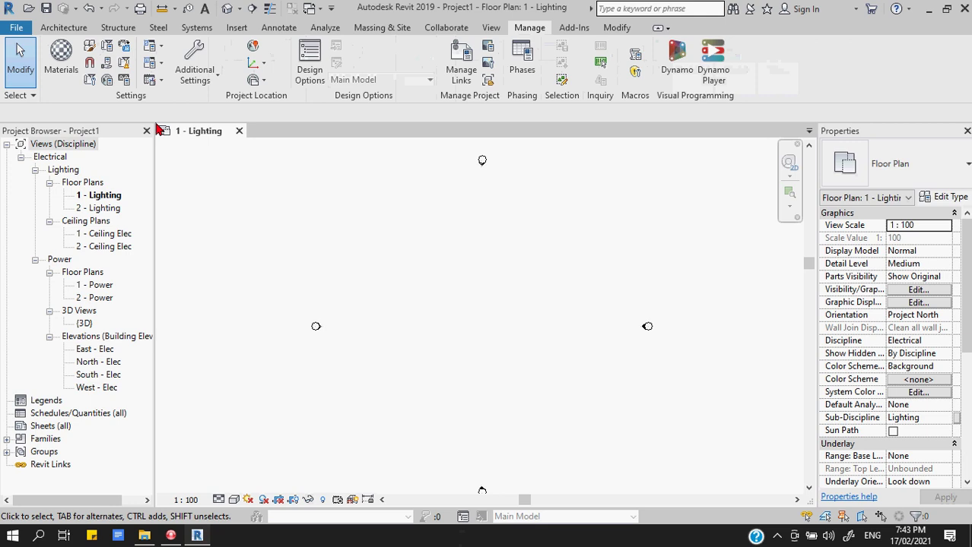
left_click(162, 64)
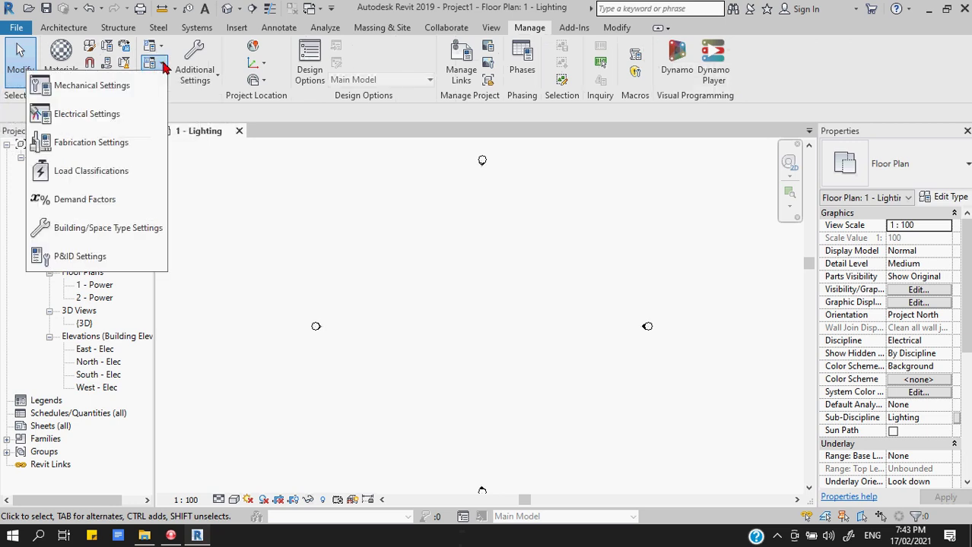
left_click(539, 30)
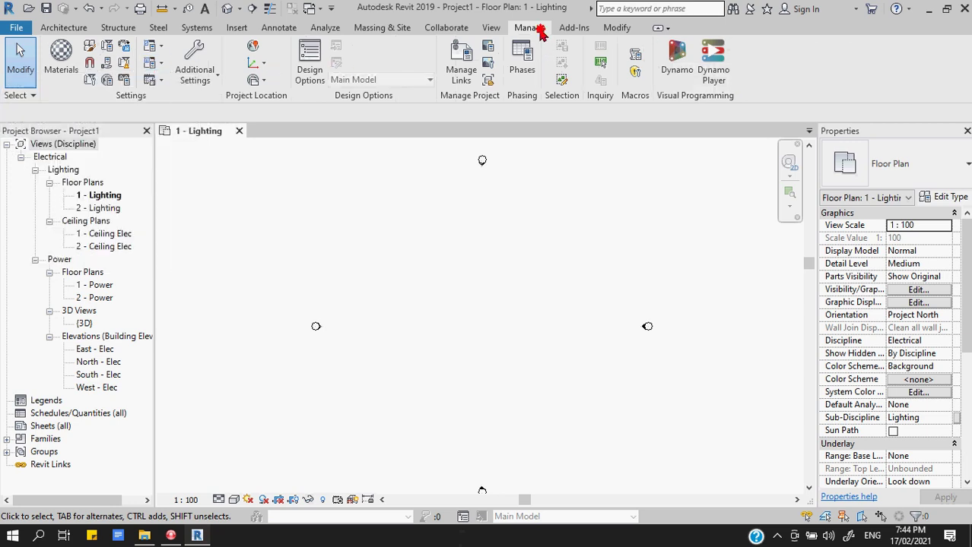
left_click(162, 67)
left_click(90, 114)
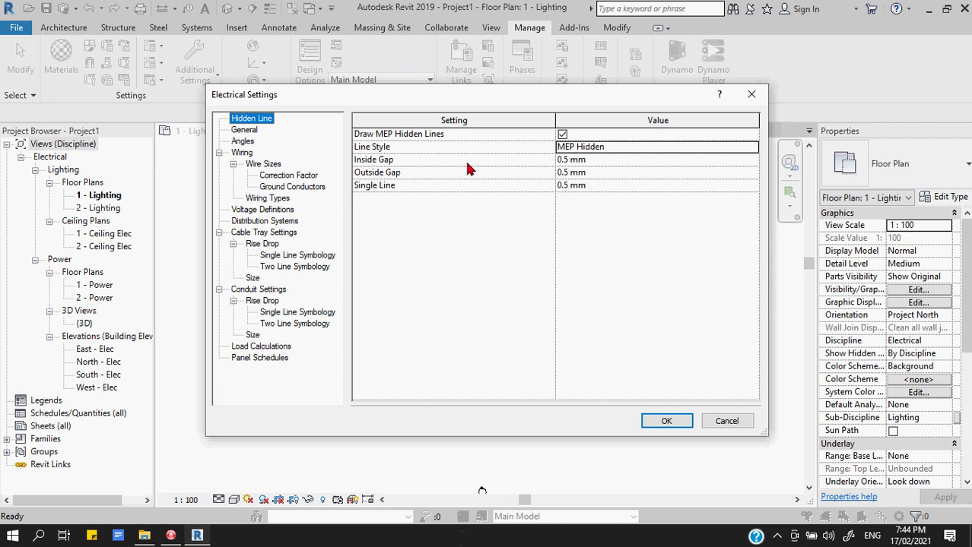
left_click(245, 130)
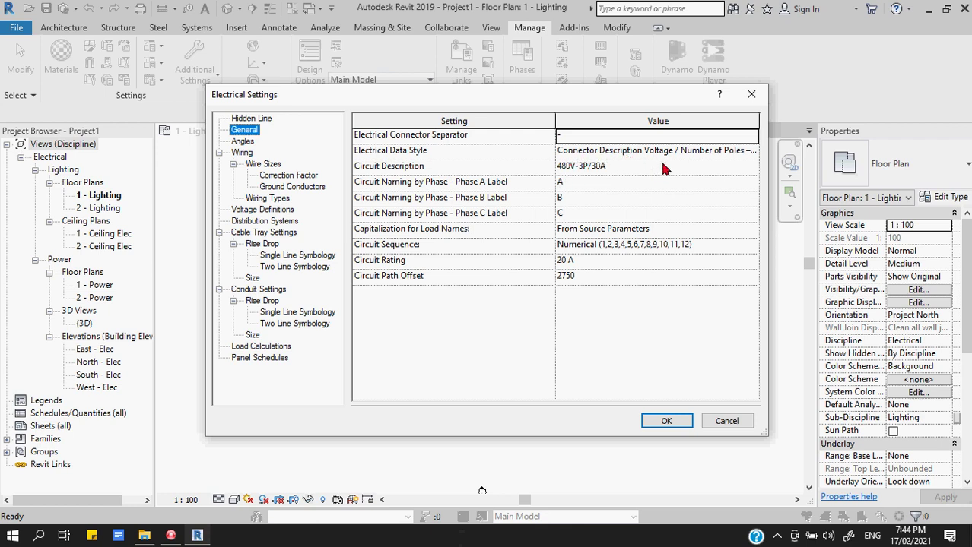
- Review the Phase A/B labels and keep load name capitalization as From Source Parameters
left_click(571, 185)
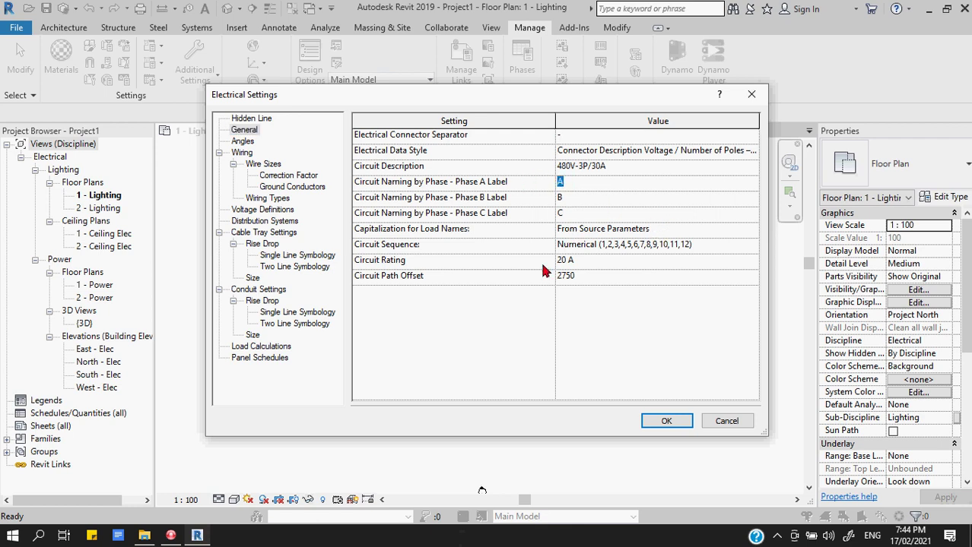
left_click(561, 198)
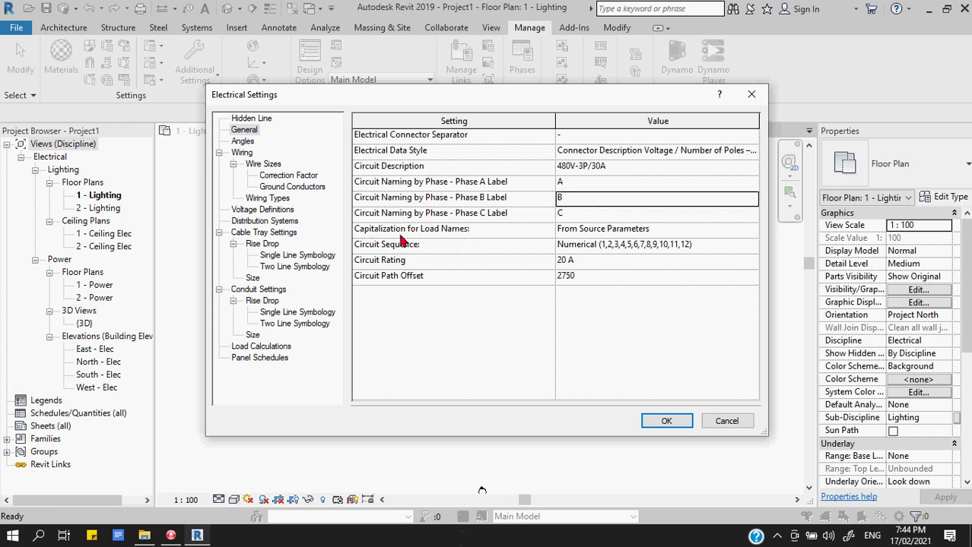
left_click(650, 230)
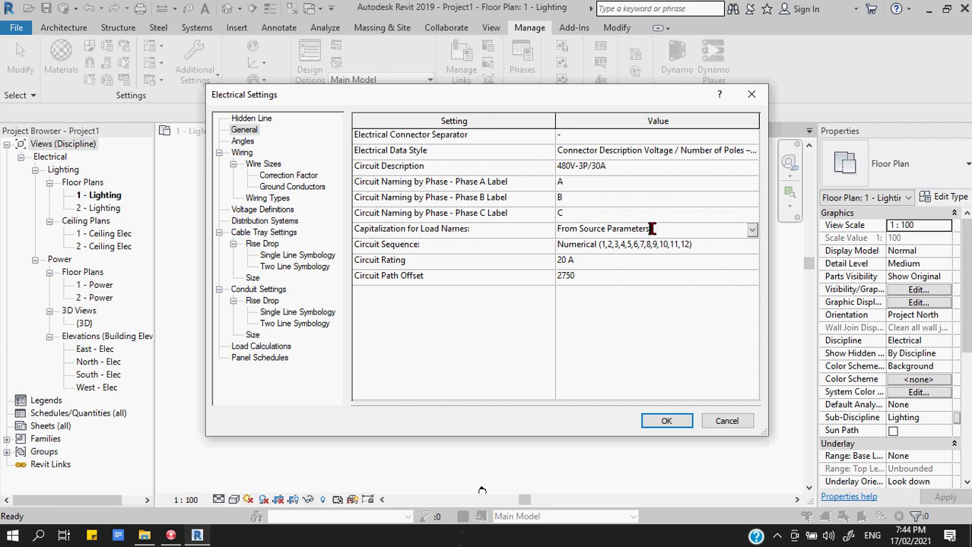
left_click(751, 231)
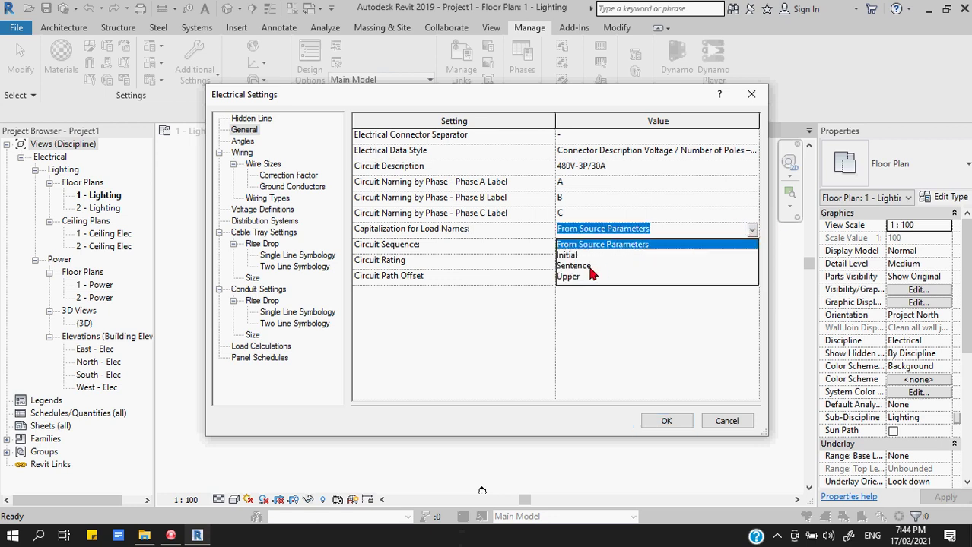
left_click(596, 319)
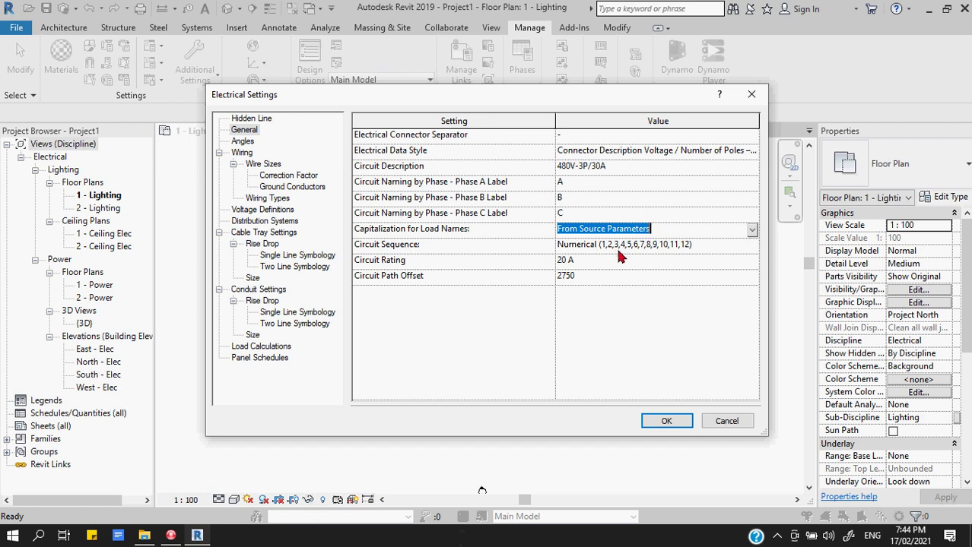
- Keep Circuit Sequence Numerical, rating 20 A, path offset 2750, then show the Angles page
left_click(641, 245)
left_click(751, 248)
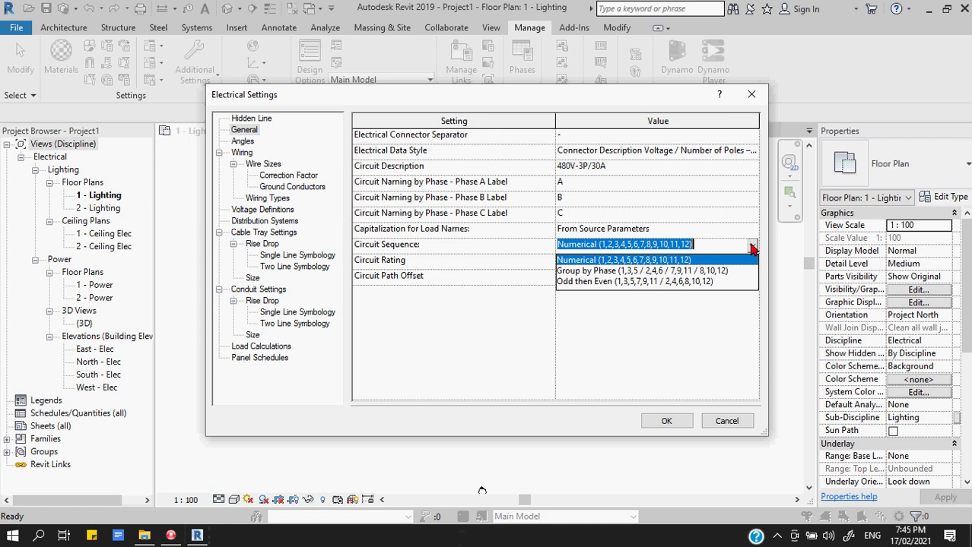
left_click(627, 335)
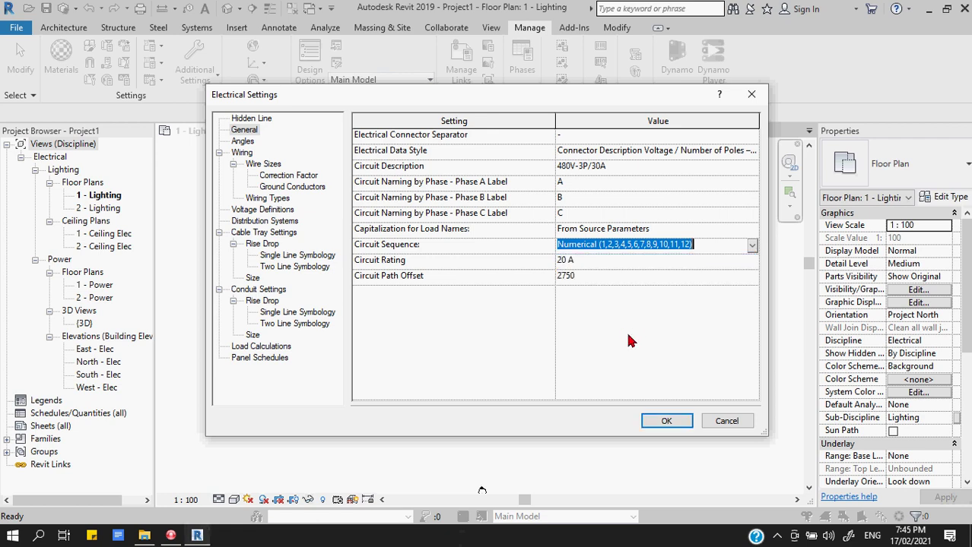
left_click(468, 269)
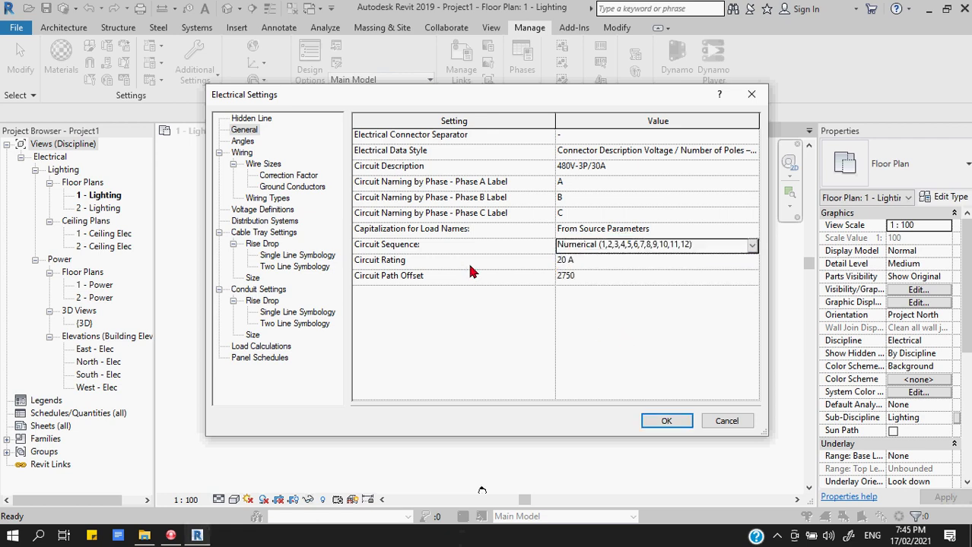
left_click(582, 262)
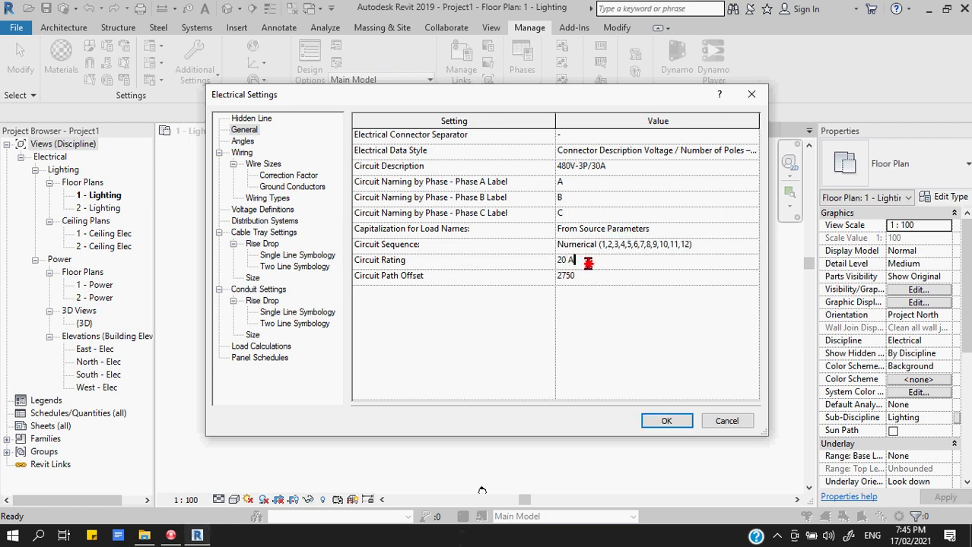
left_click(431, 323)
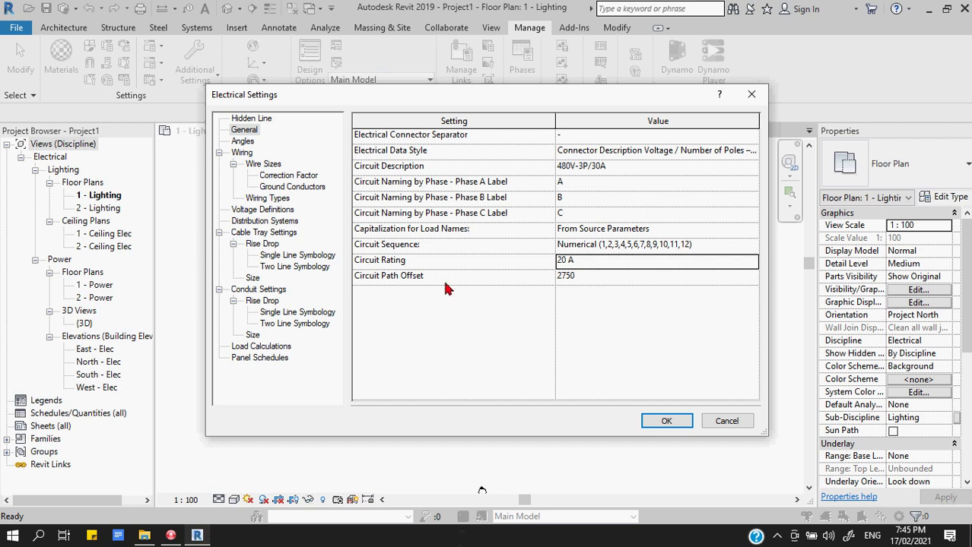
left_click(585, 276)
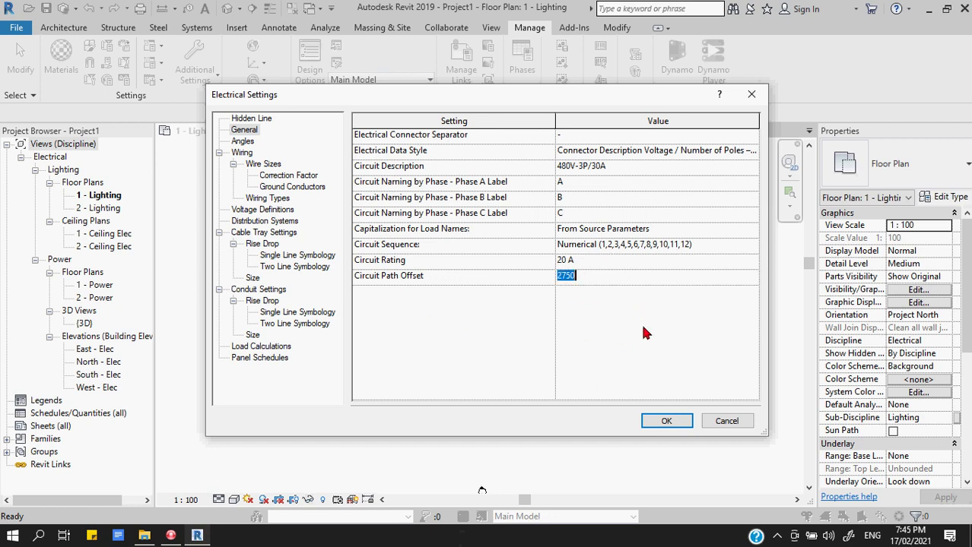
left_click(242, 142)
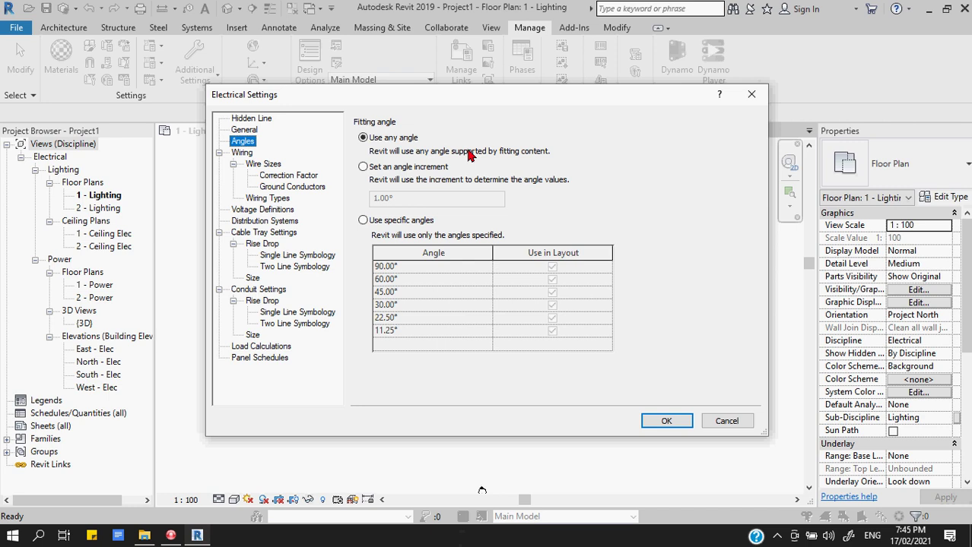
- Try specific angles without 30°, 22.5° and 11.25°, revert to any angle, then view Wire Sizes
left_click(364, 220)
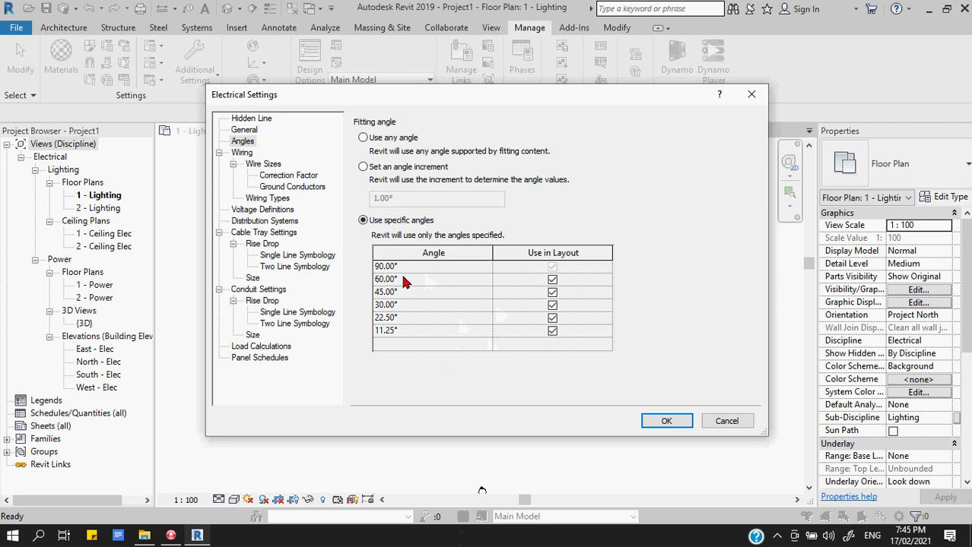
left_click(552, 331)
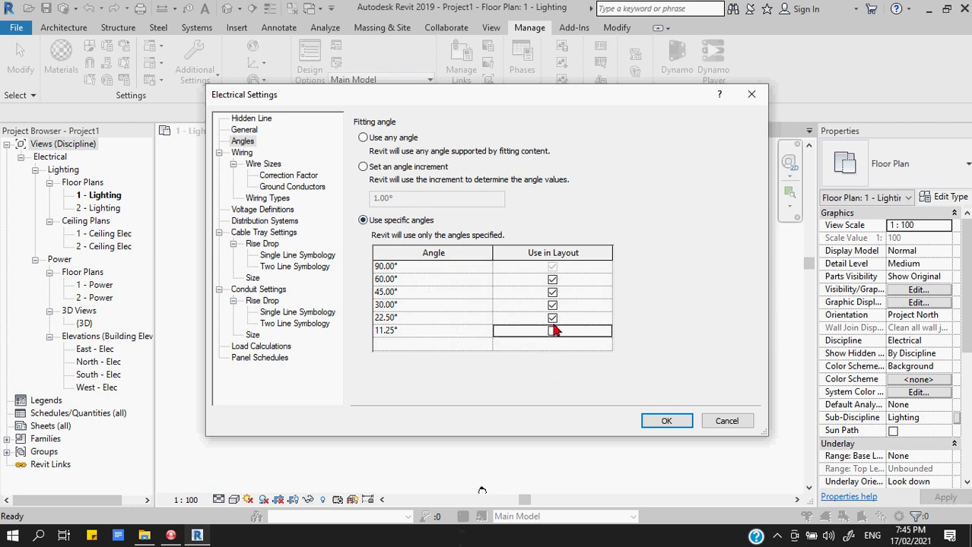
left_click(552, 318)
left_click(552, 305)
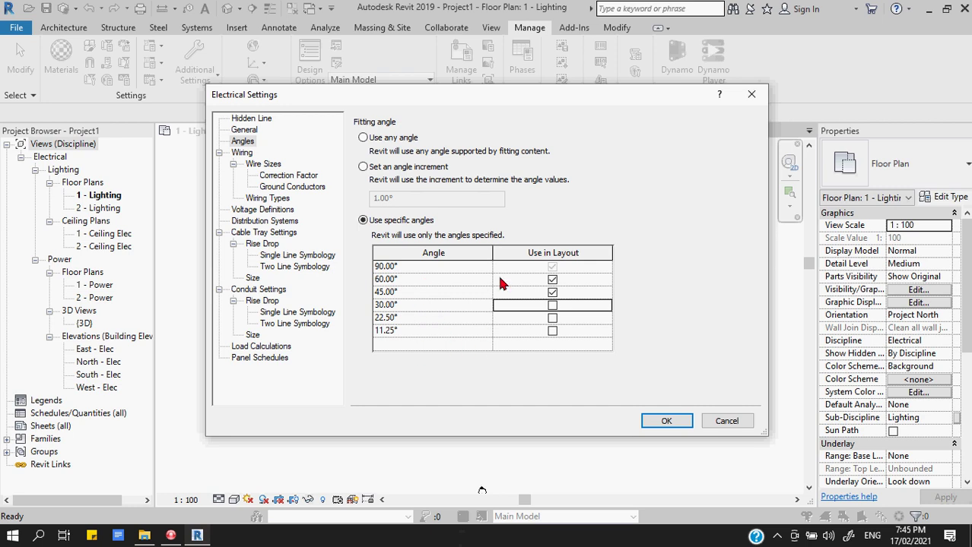
left_click(363, 139)
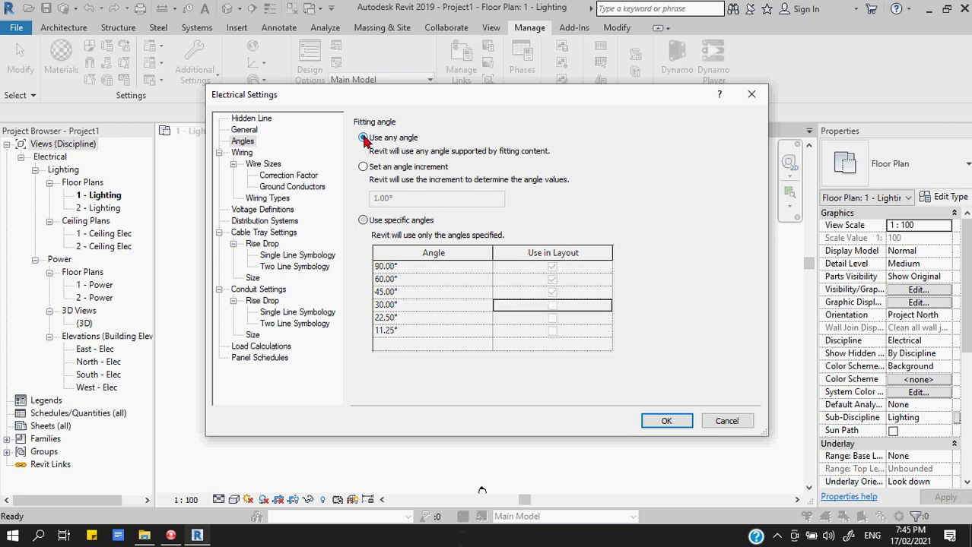
left_click(261, 167)
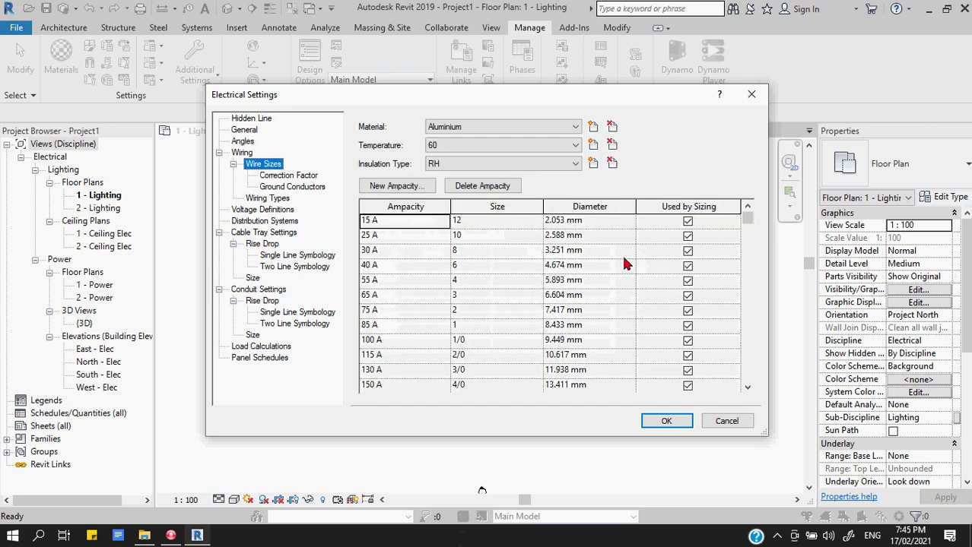
- Open the New Ampacity entry and close it without adding anything
scroll(521, 270, "down", 6)
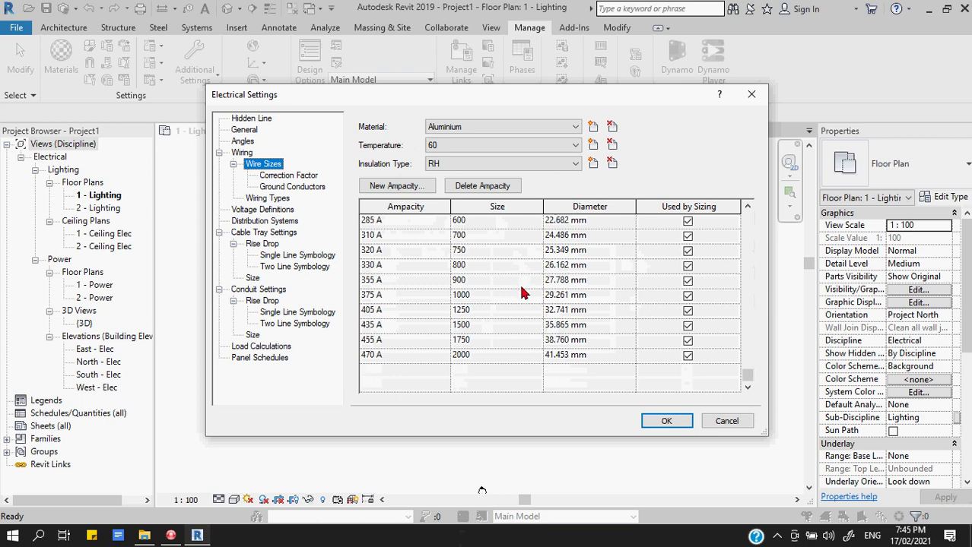
scroll(521, 275, "up", 4)
left_click(395, 187)
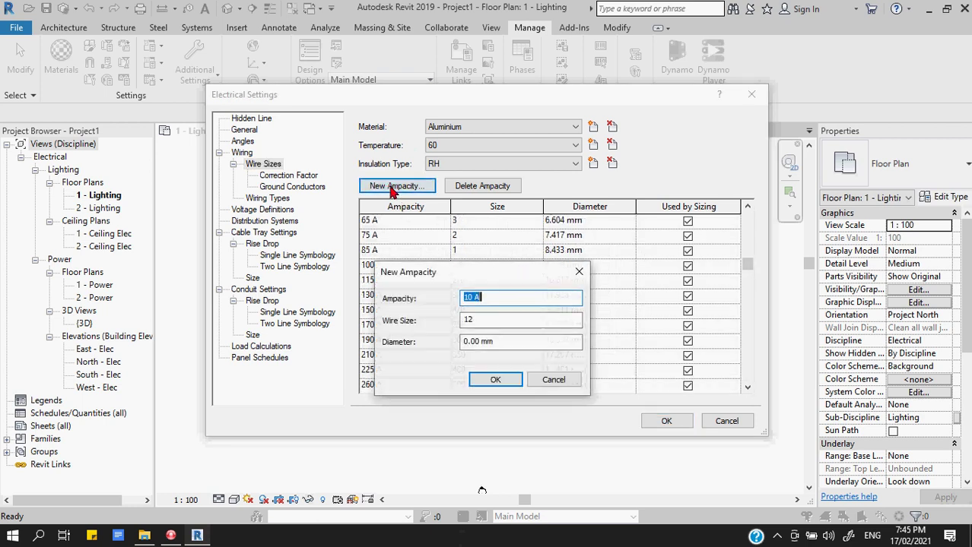
left_click(579, 272)
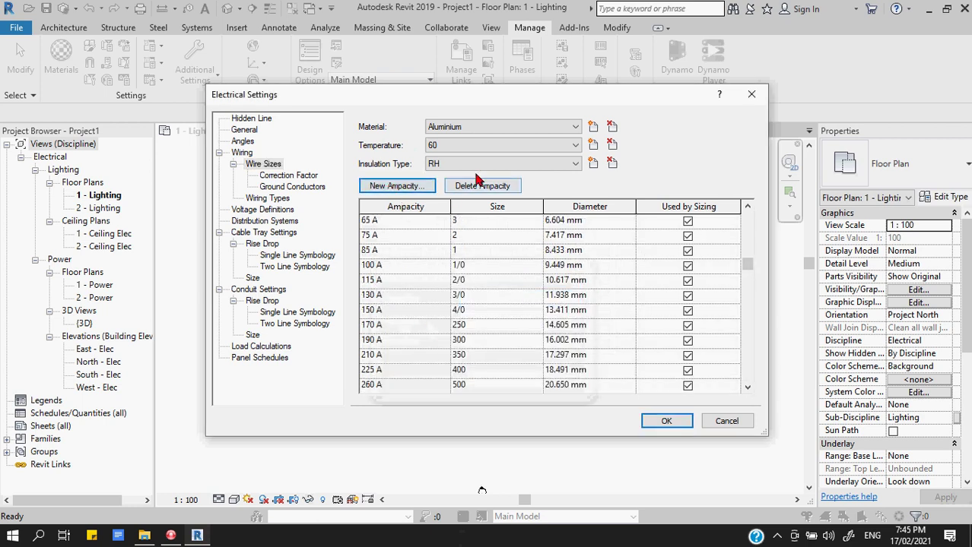
- Show Copper THHN wire sizes, then the aluminium temperature Correction Factor table
left_click(489, 127)
left_click(479, 149)
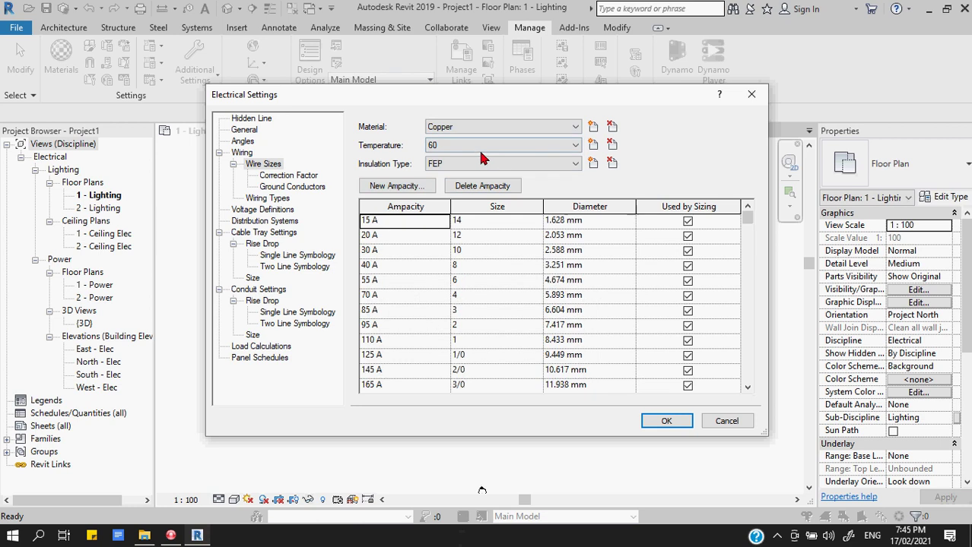
left_click(486, 164)
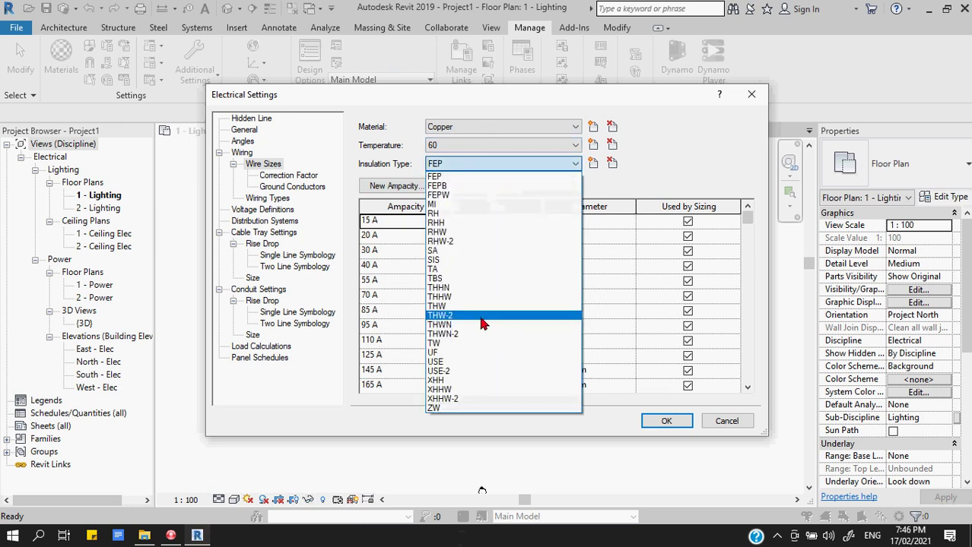
left_click(481, 290)
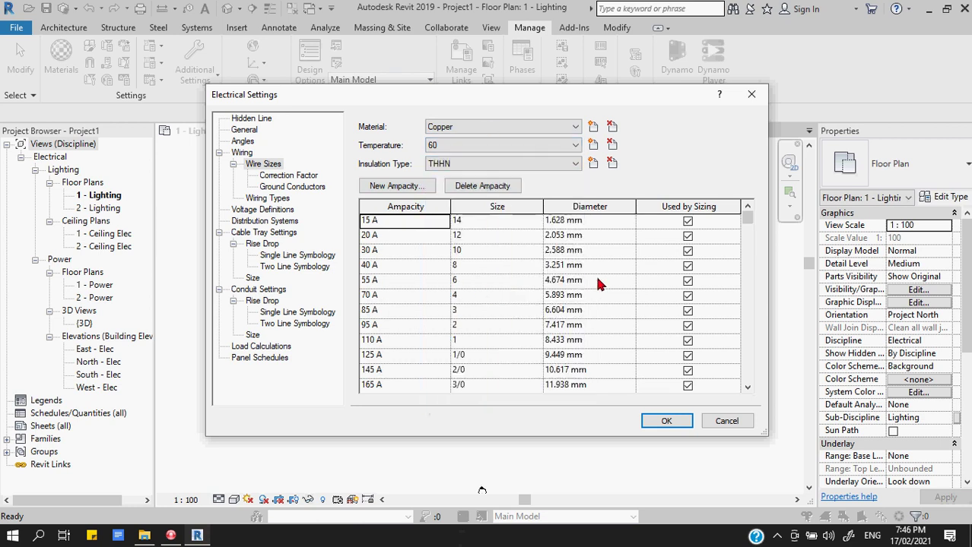
scroll(480, 356, "down", 2)
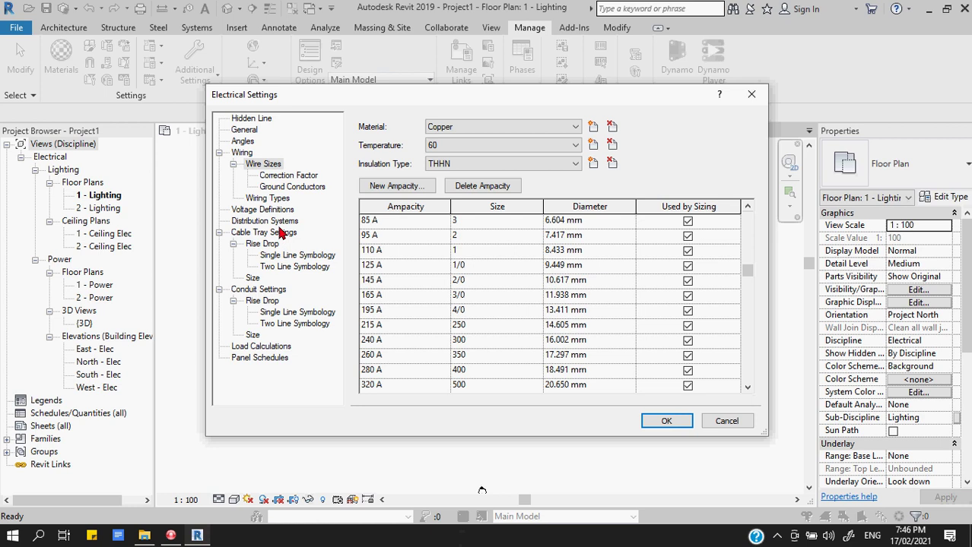
left_click(281, 175)
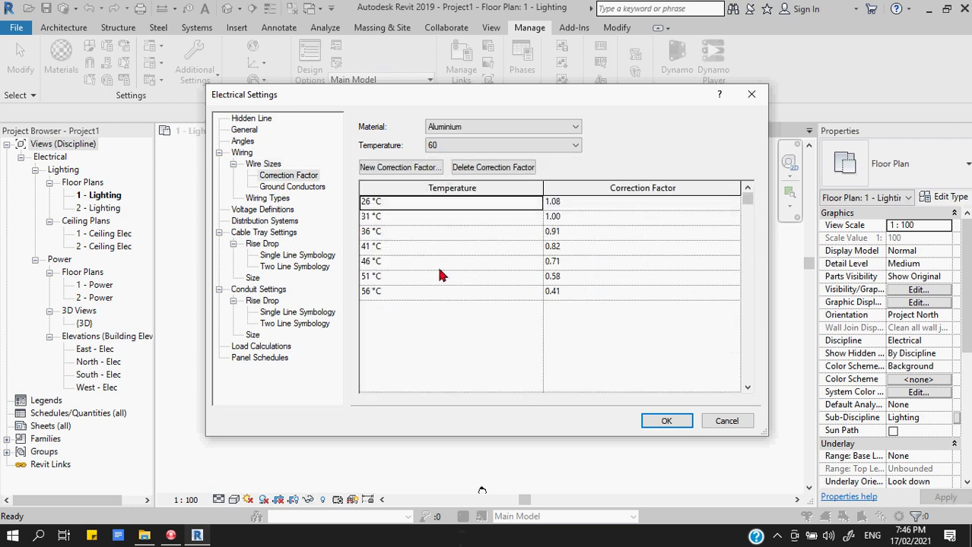
- Try adding a 26 °C correction factor, dismiss the duplicate warning and cancel
left_click(390, 169)
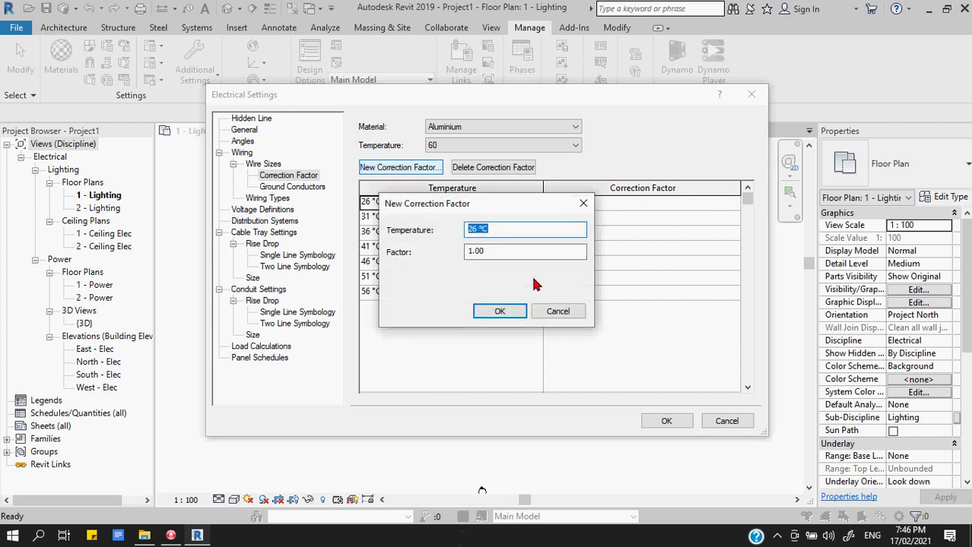
left_click(501, 316)
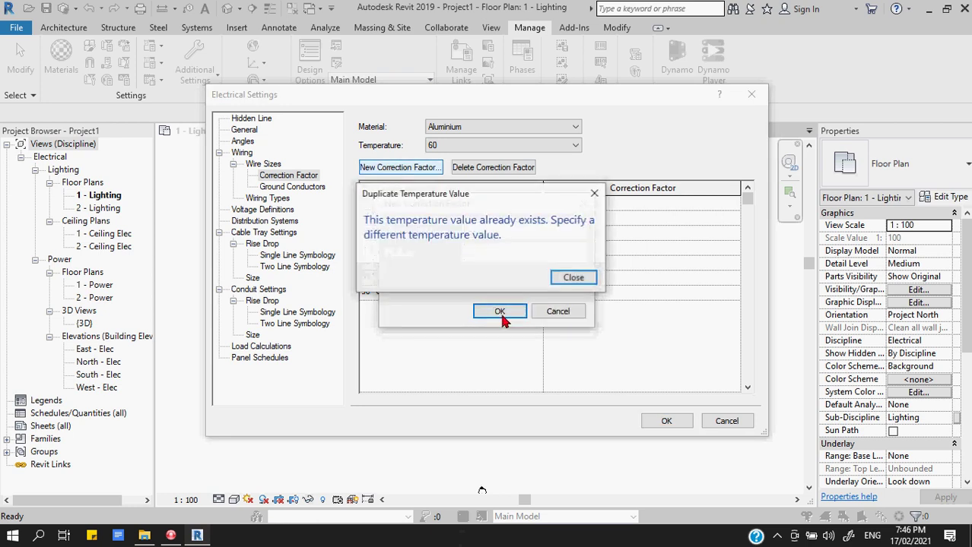
left_click(574, 278)
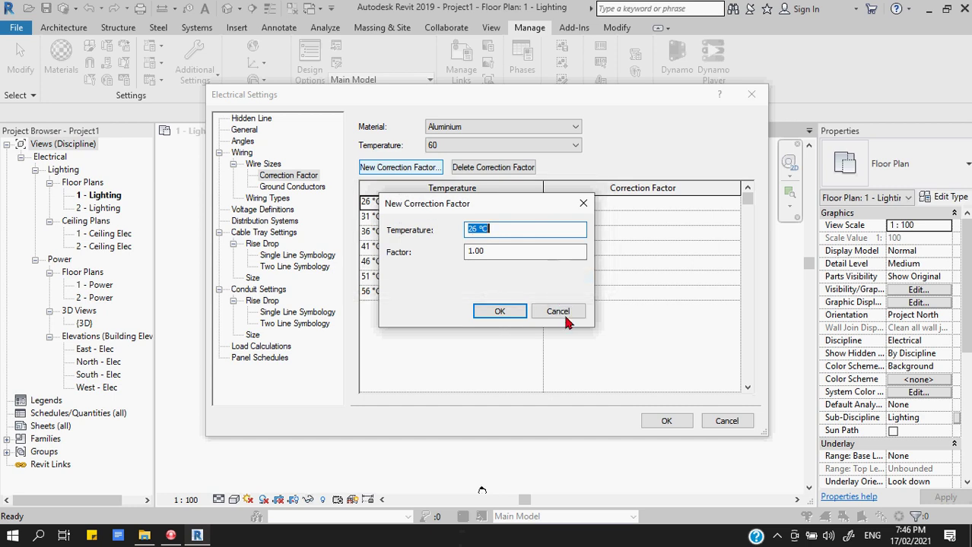
left_click(565, 317)
- View the ground conductor sizes, then the Wiring Types list with THWN and XHHW
left_click(280, 188)
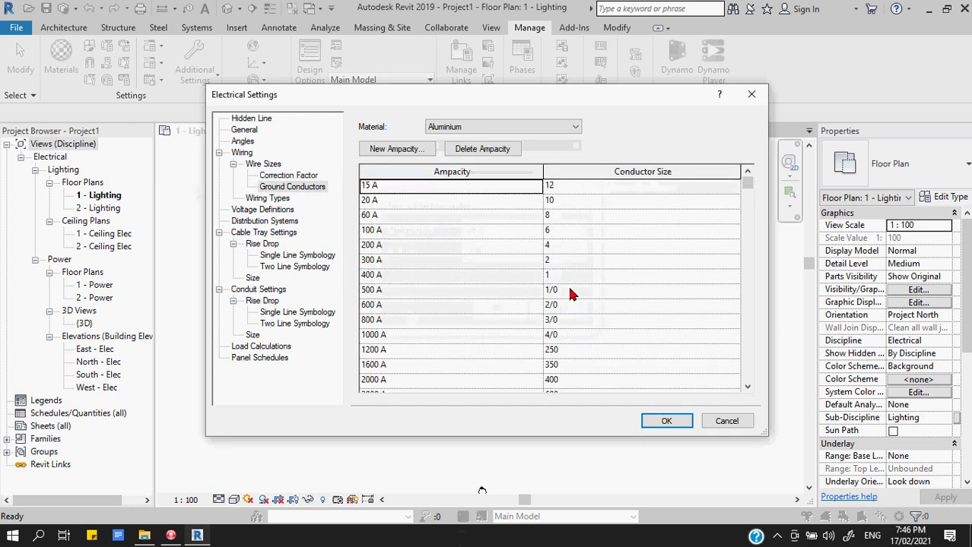
scroll(572, 300, "down", 2)
scroll(573, 304, "up", 2)
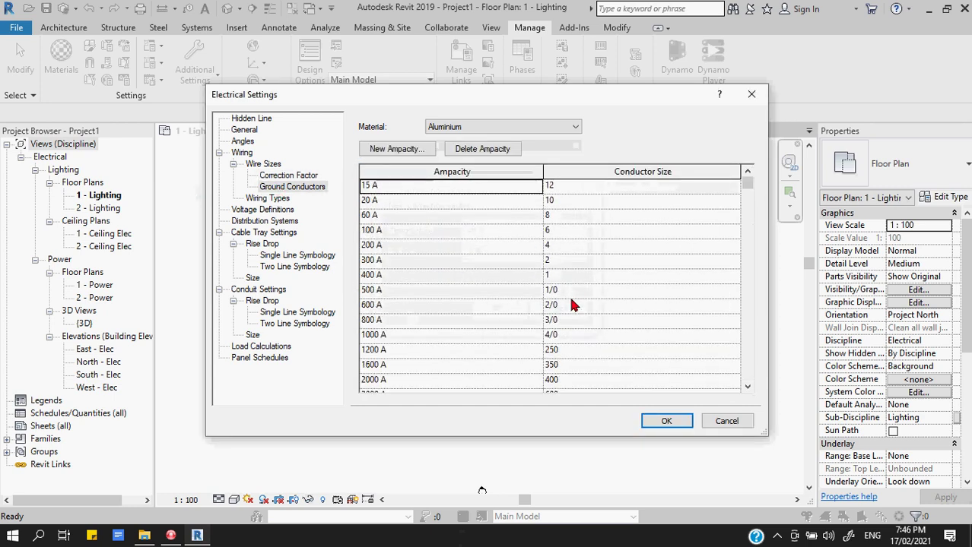
left_click(268, 198)
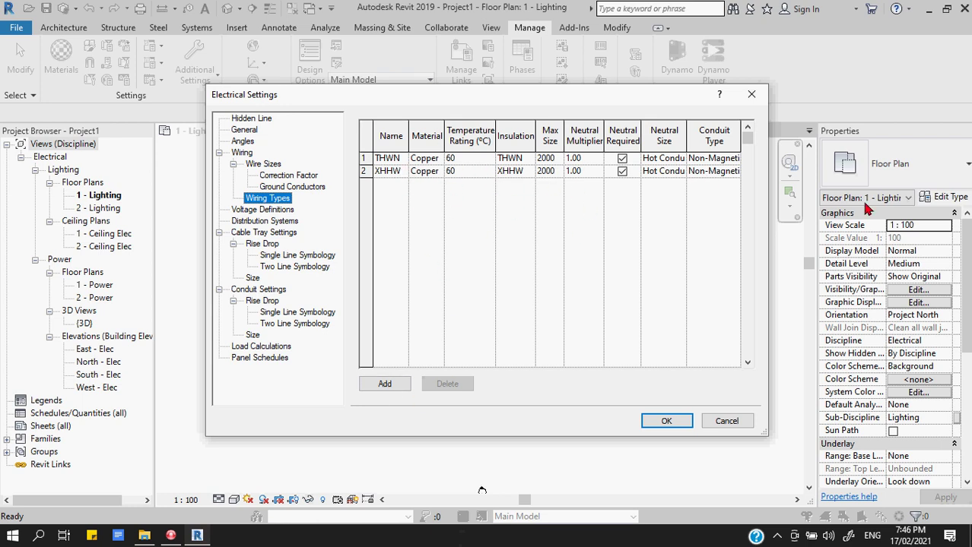
- In Voltage Definitions, add a new voltage definition named 230
left_click(272, 211)
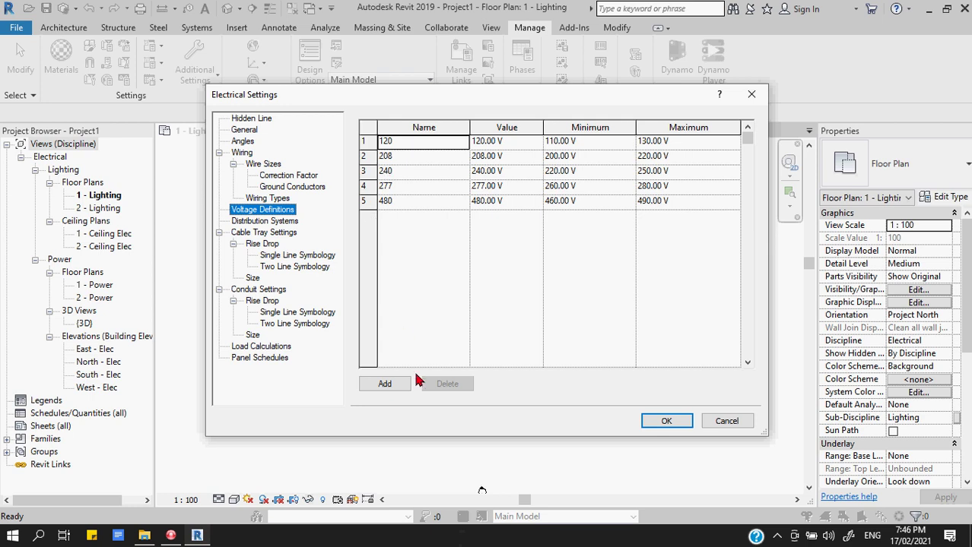
left_click(385, 384)
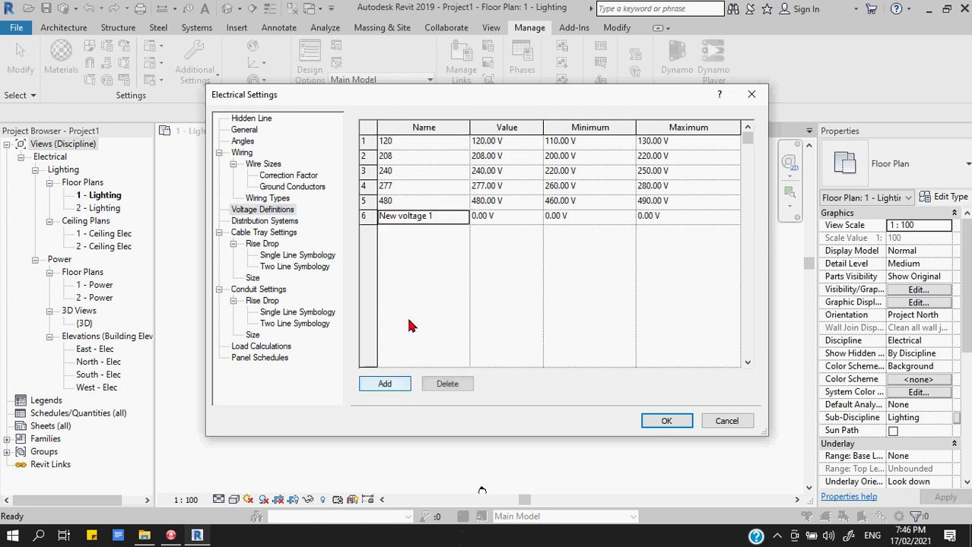
left_click(449, 219)
type("230v")
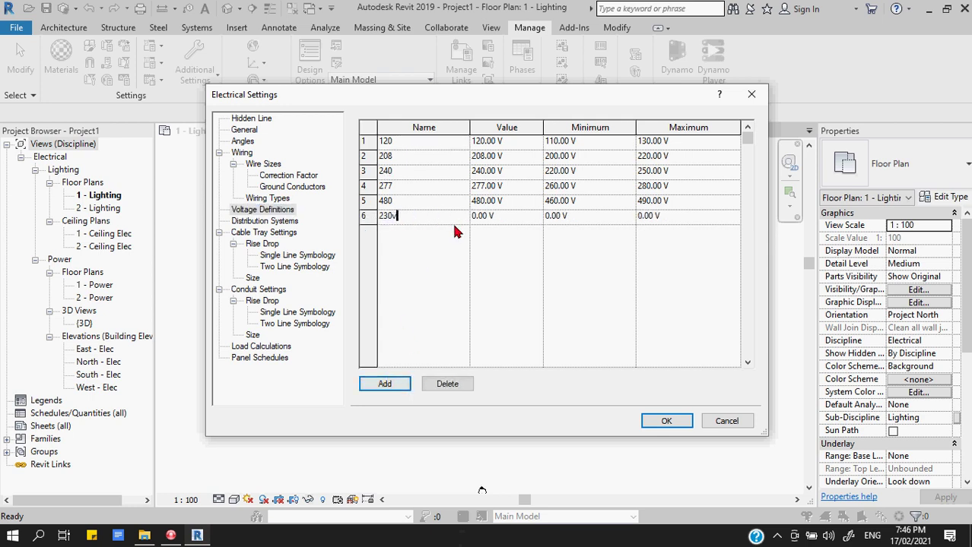
key("BackSpace")
left_click(490, 242)
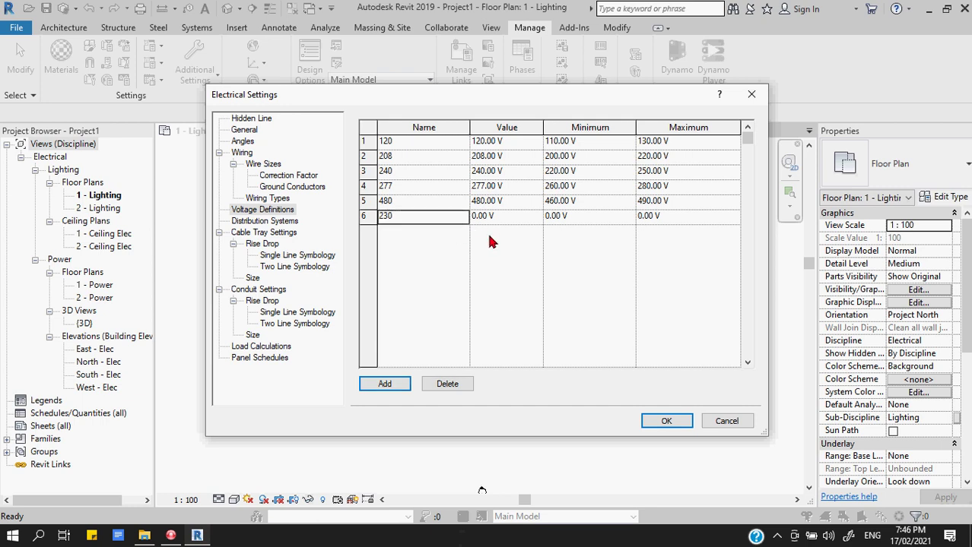
- Give the 230 definition a 230 V value, 215 V minimum and 240 V maximum
left_click(496, 217)
type("230V")
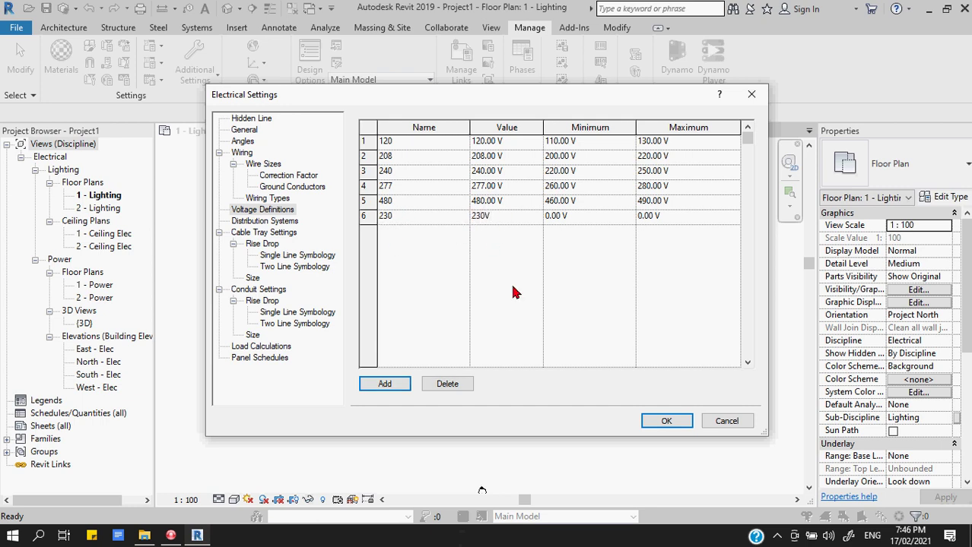
key("Return")
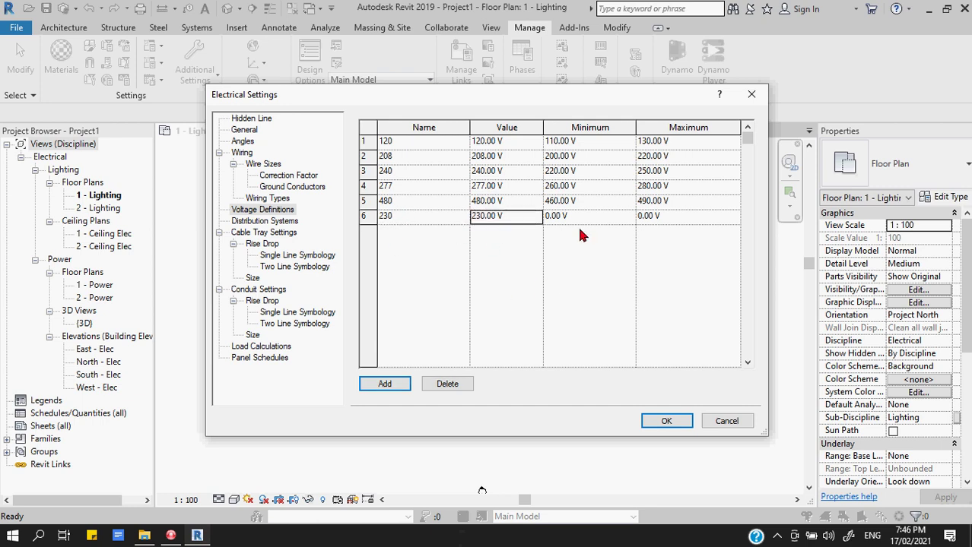
left_click(570, 216)
type("2")
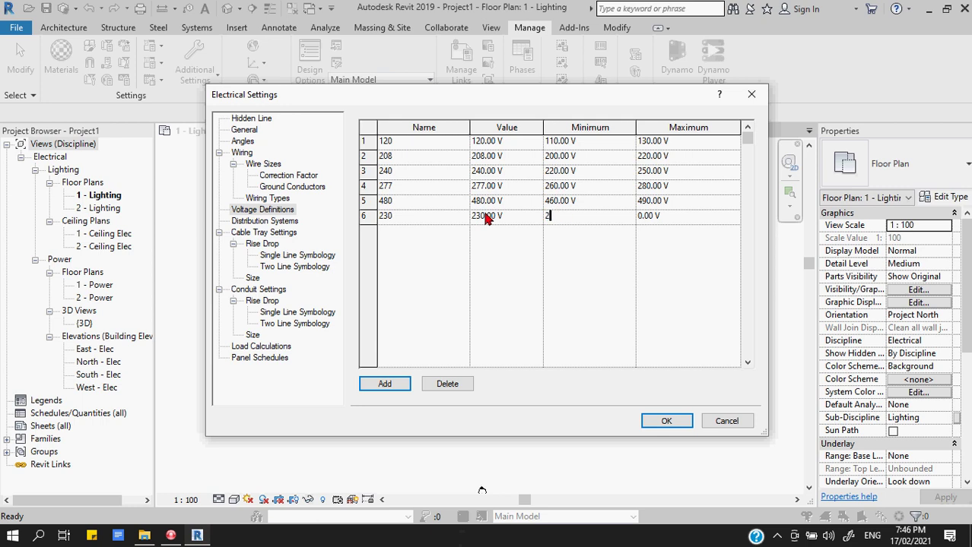
type("15.00 V")
left_click(658, 216)
left_click(660, 216)
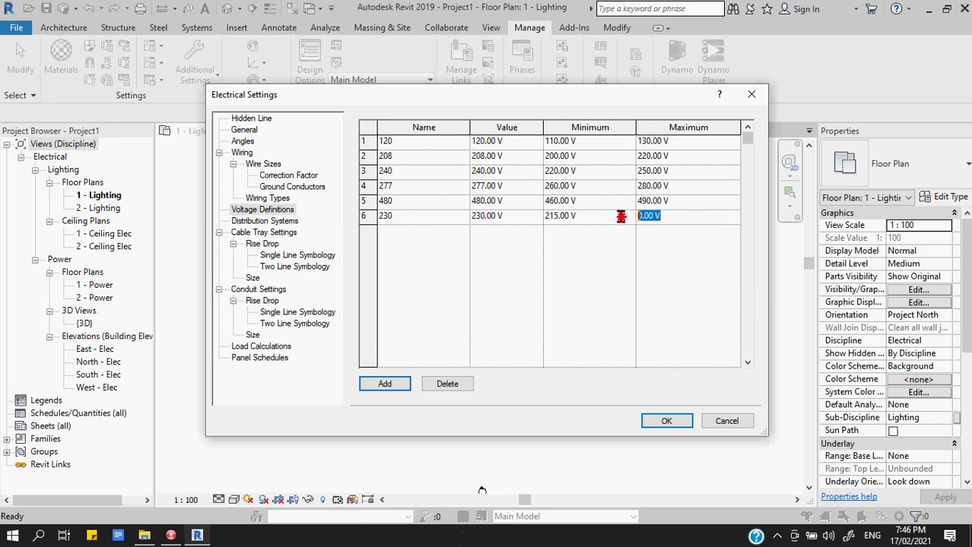
type("240")
left_click(675, 286)
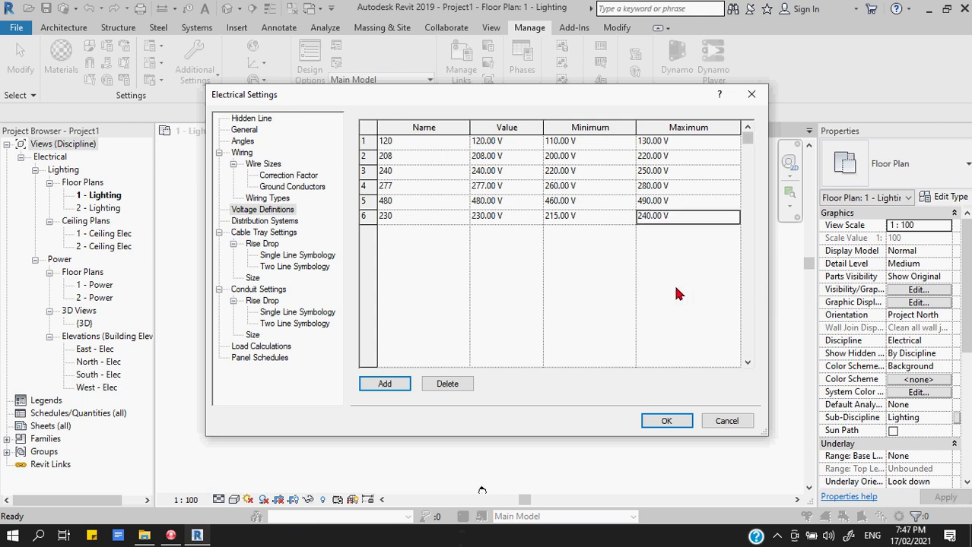
left_click(262, 220)
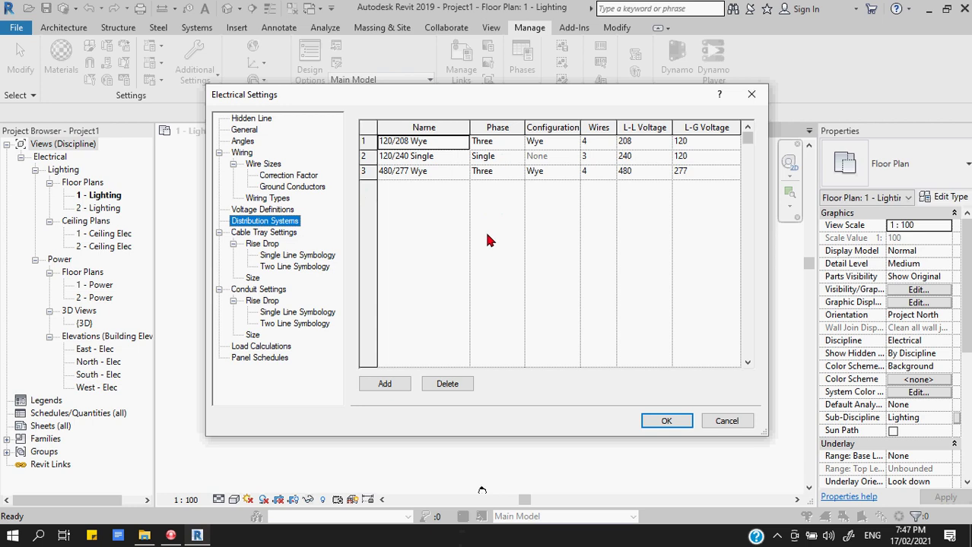
- Add a new distribution system and rename it 230V
left_click(403, 245)
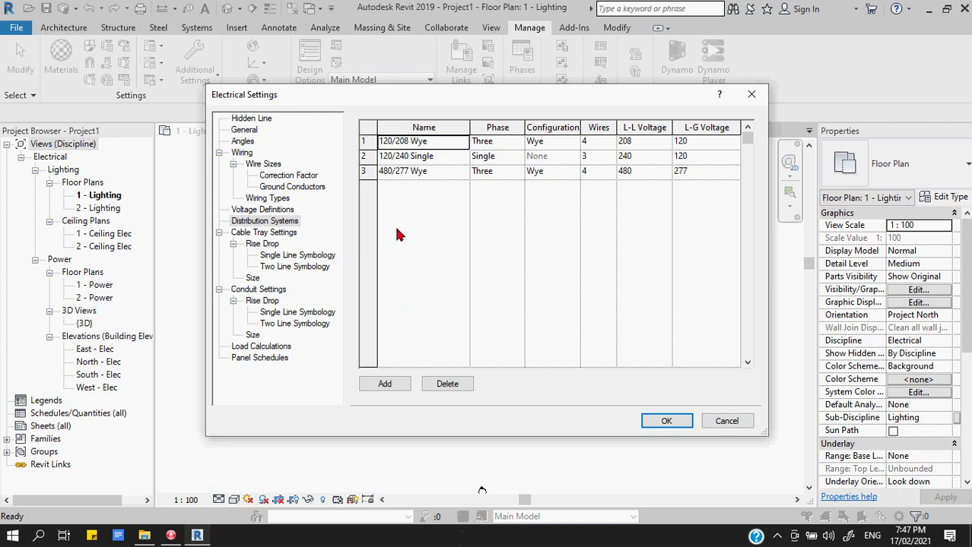
left_click(385, 383)
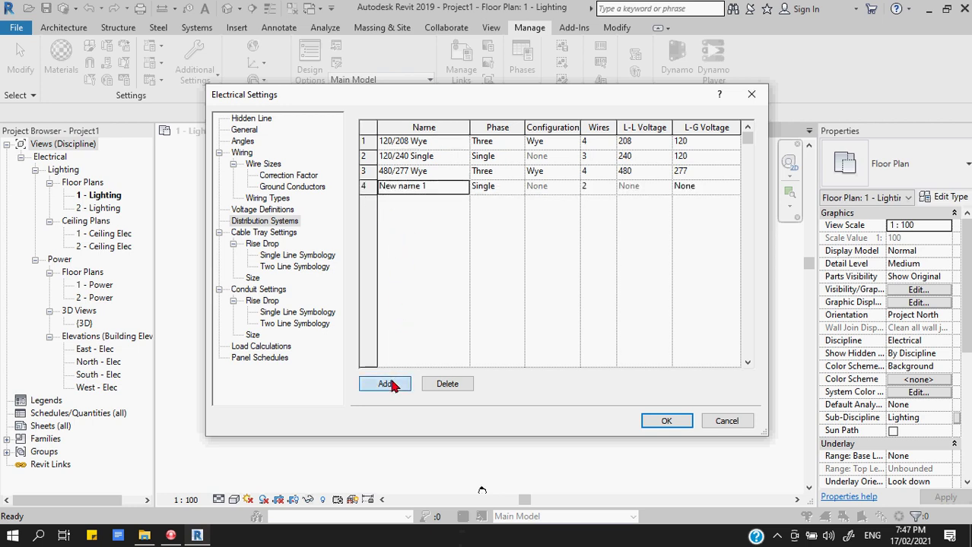
left_click(430, 186)
type("230V")
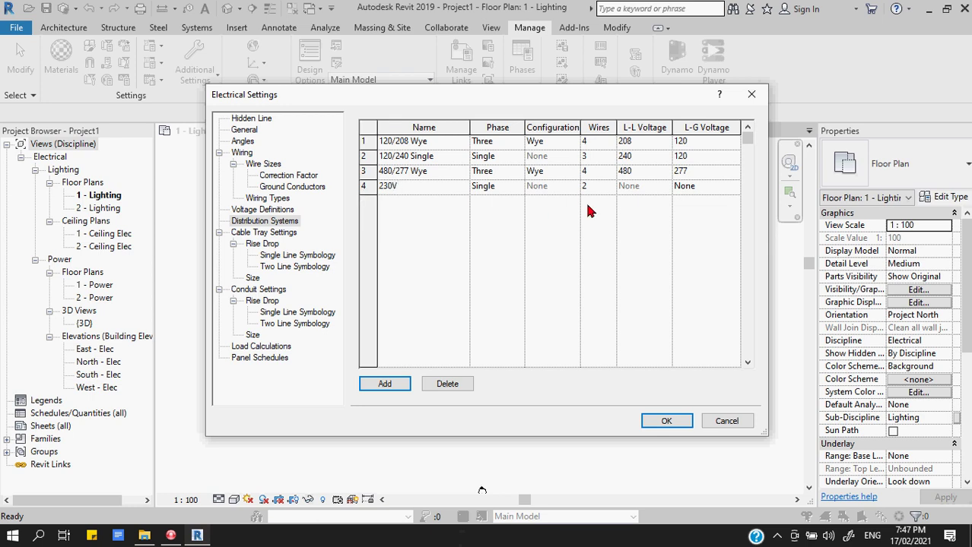
- Adjust the new 230V system's phase and number-of-wires settings
left_click(494, 189)
left_click(518, 187)
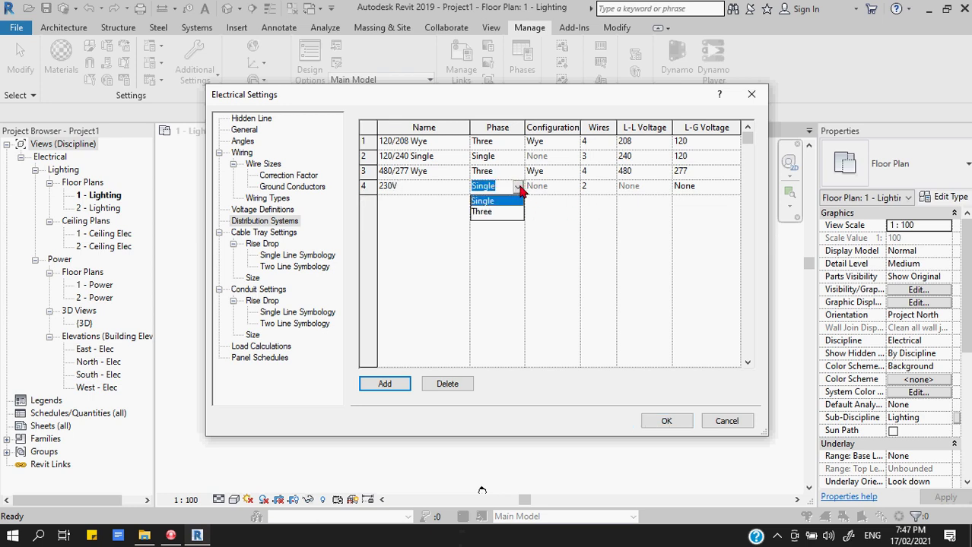
left_click(507, 202)
left_click(704, 186)
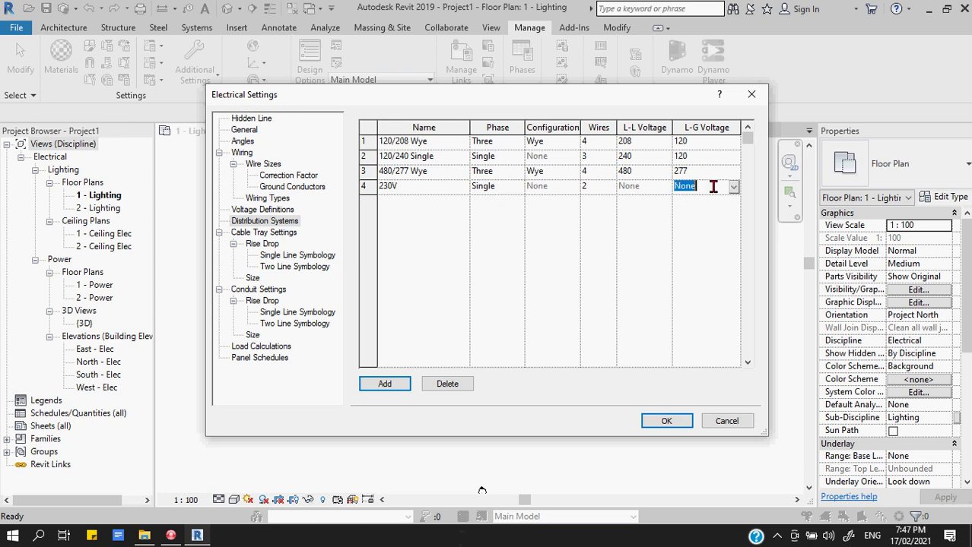
left_click(590, 187)
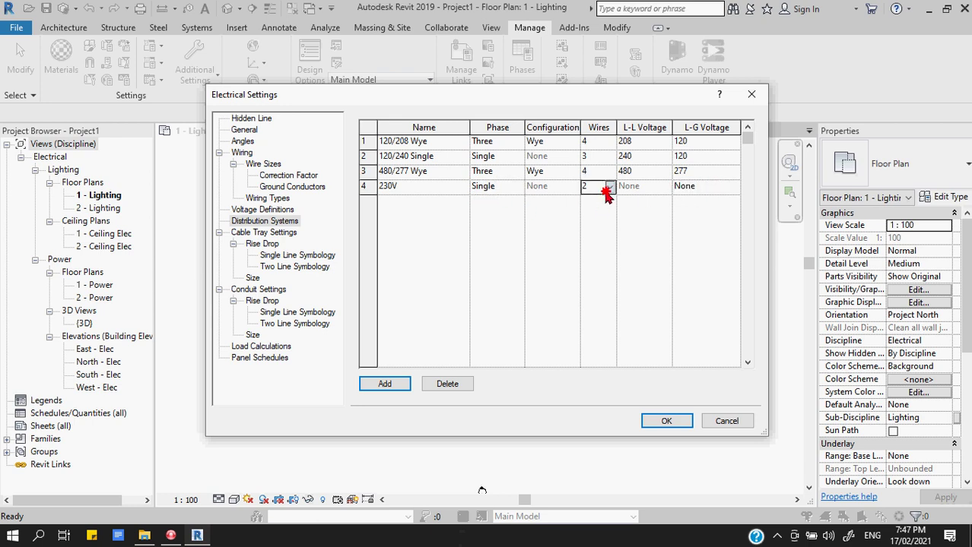
left_click(609, 187)
left_click(506, 196)
left_click(503, 189)
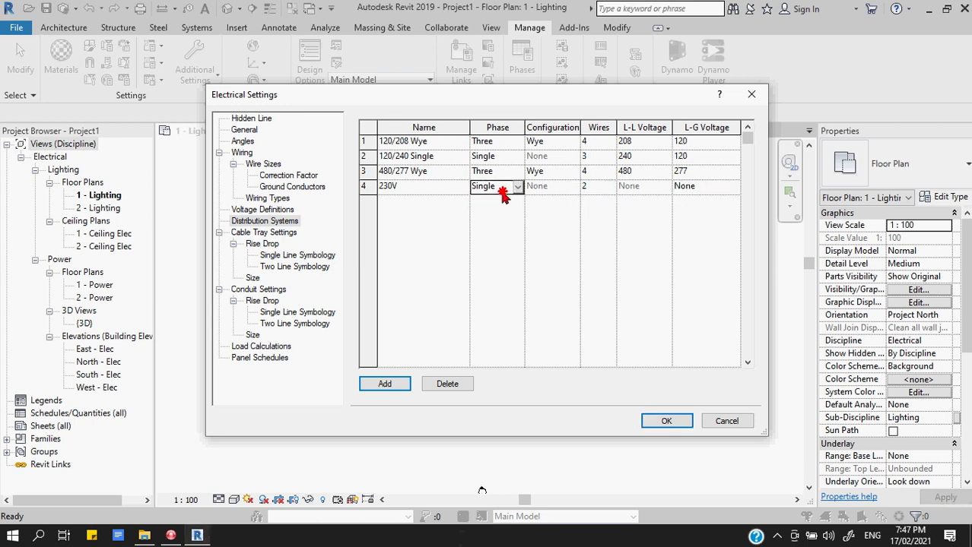
left_click(517, 187)
left_click(498, 212)
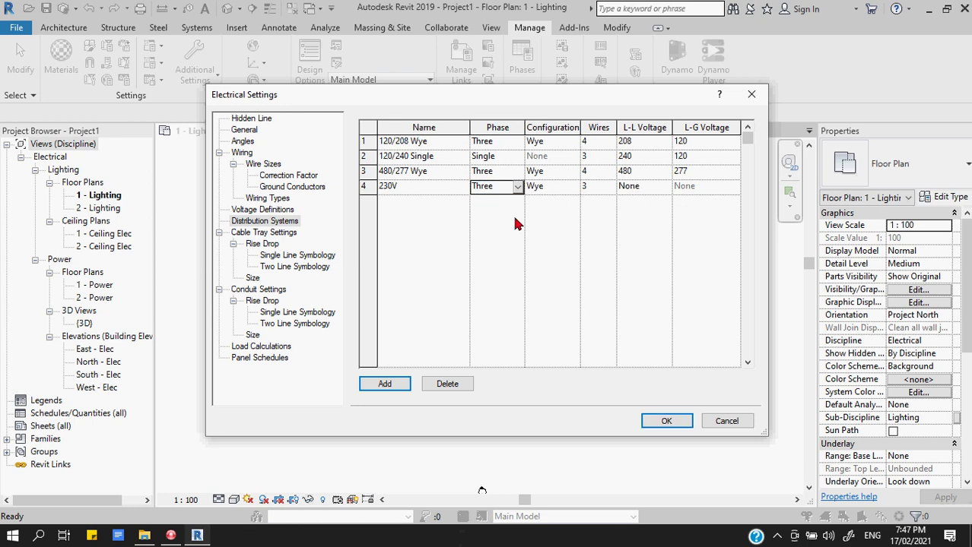
- Set the 230V system's line-to-line voltage to 230 and its phase to Single
left_click(629, 187)
type("230")
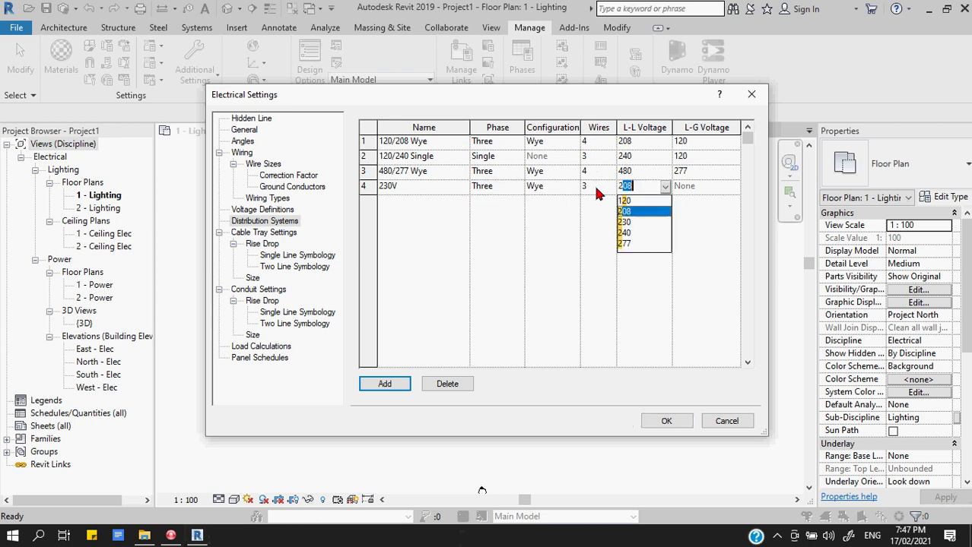
key("shift+Home")
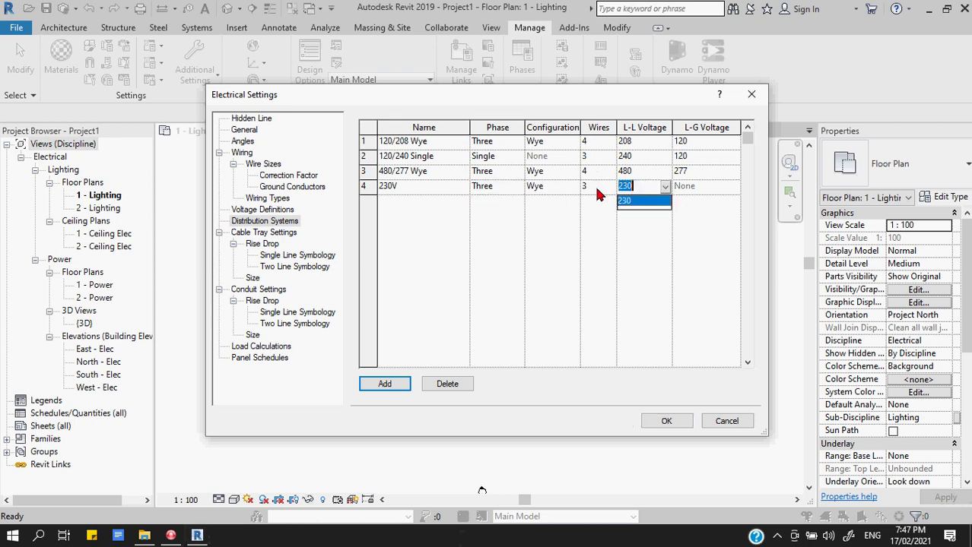
key("BackSpace")
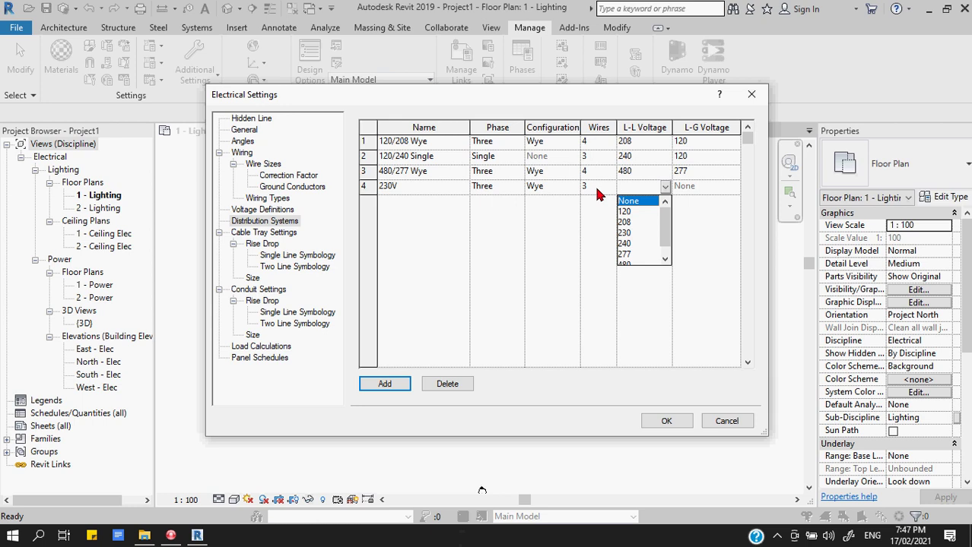
left_click_drag(666, 207, 666, 241)
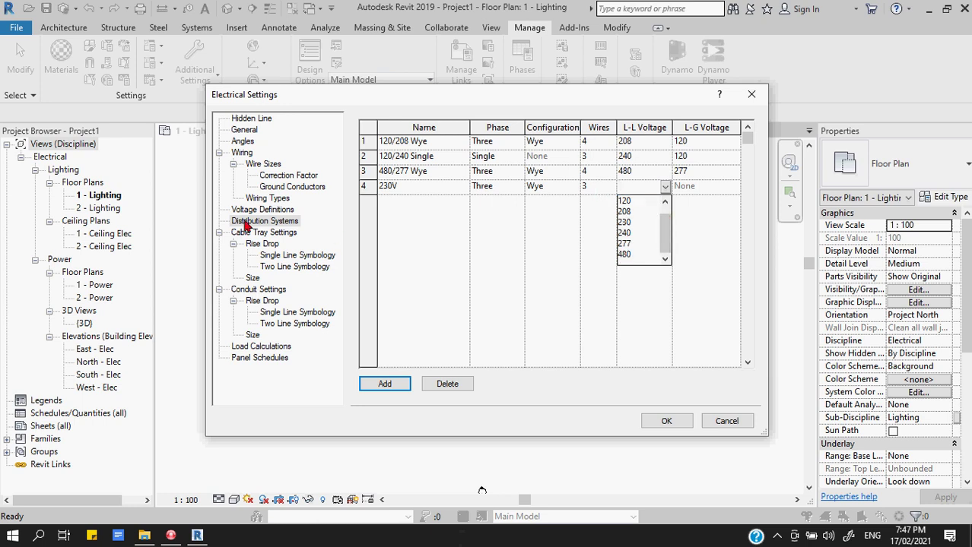
left_click(628, 227)
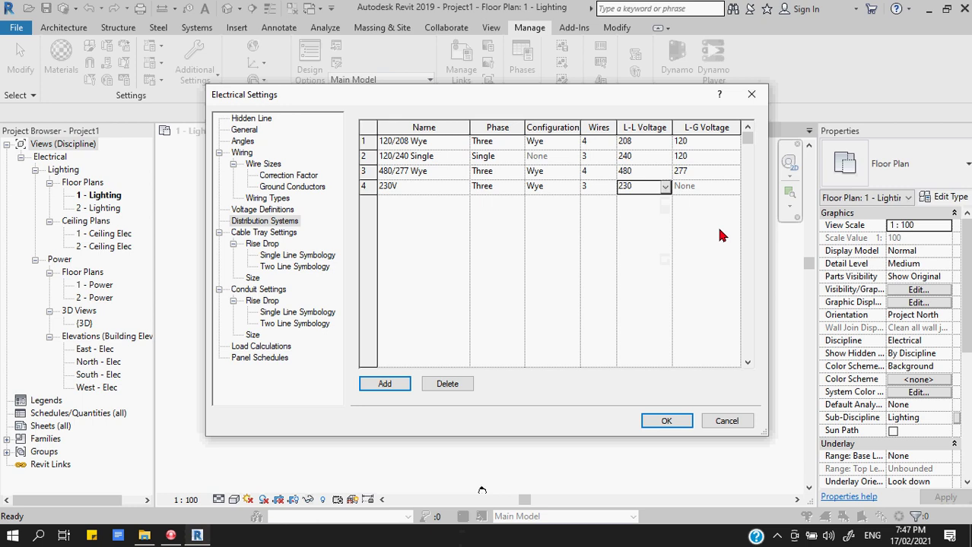
left_click(482, 188)
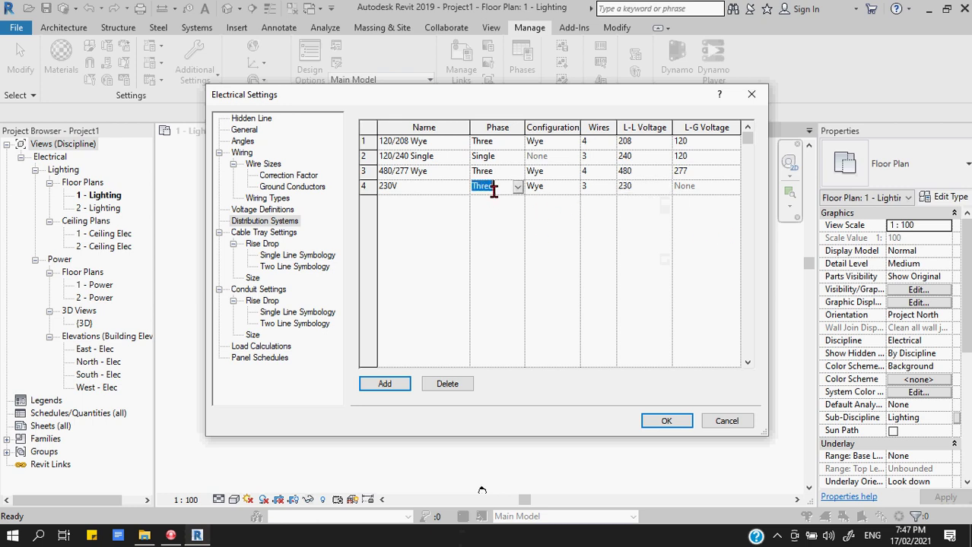
left_click(514, 190)
left_click(498, 205)
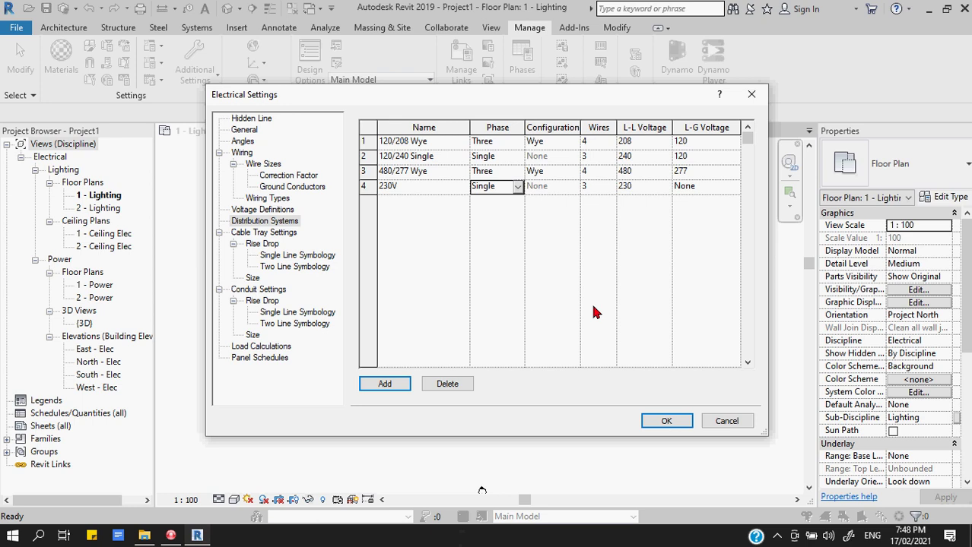
- Review the cable tray rise/drop, single- and two-line symbology, and size settings
left_click(261, 244)
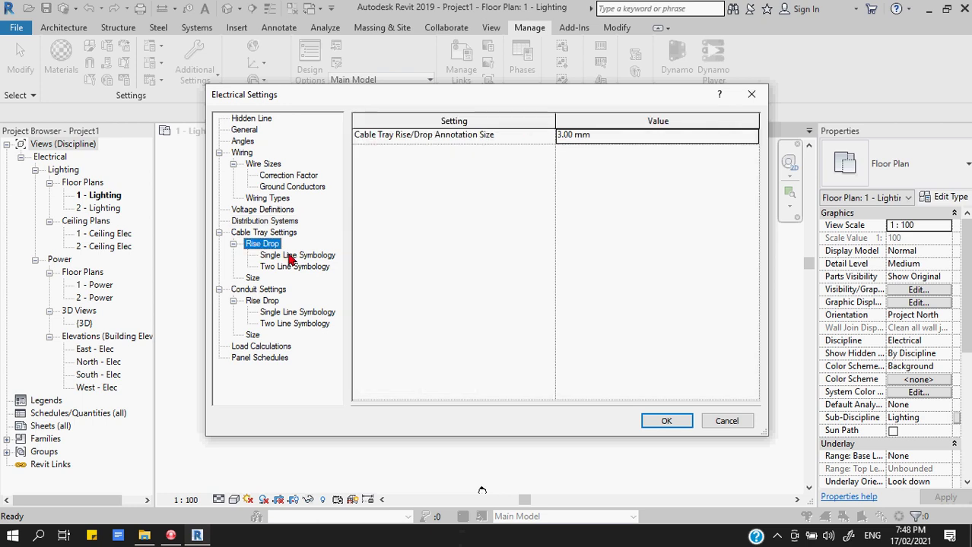
left_click(290, 257)
left_click(298, 269)
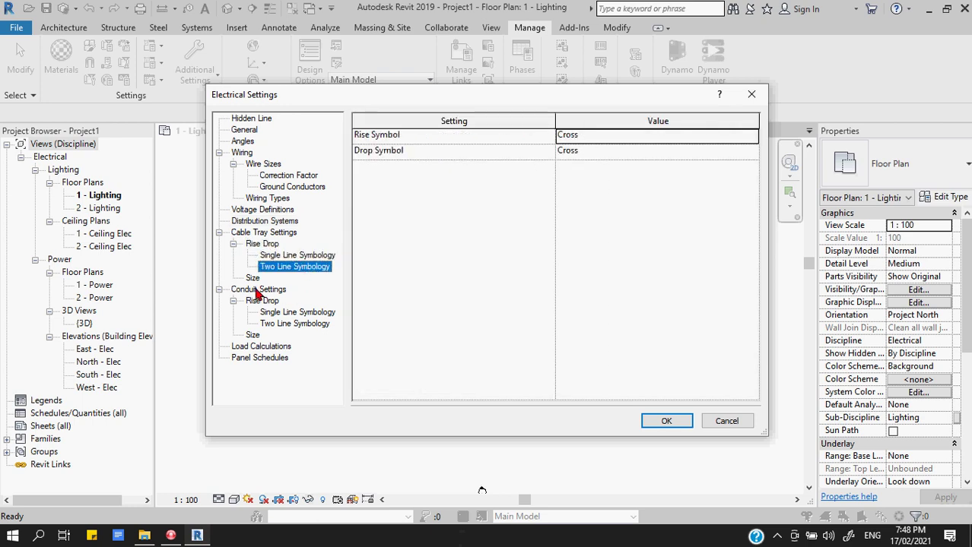
left_click(252, 279)
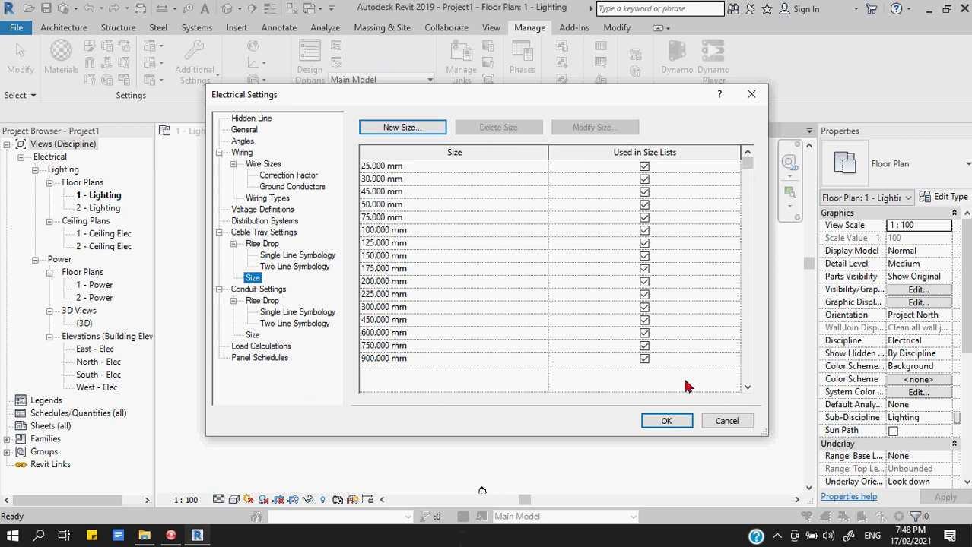
- Review conduit rise/drop and sizes, load calculations and panel schedules, then accept with OK
left_click(263, 290)
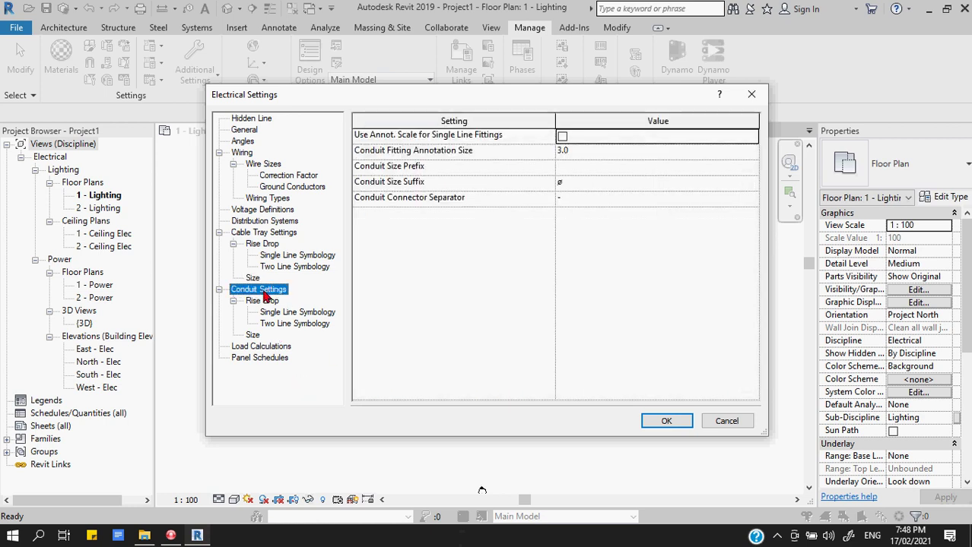
left_click(265, 303)
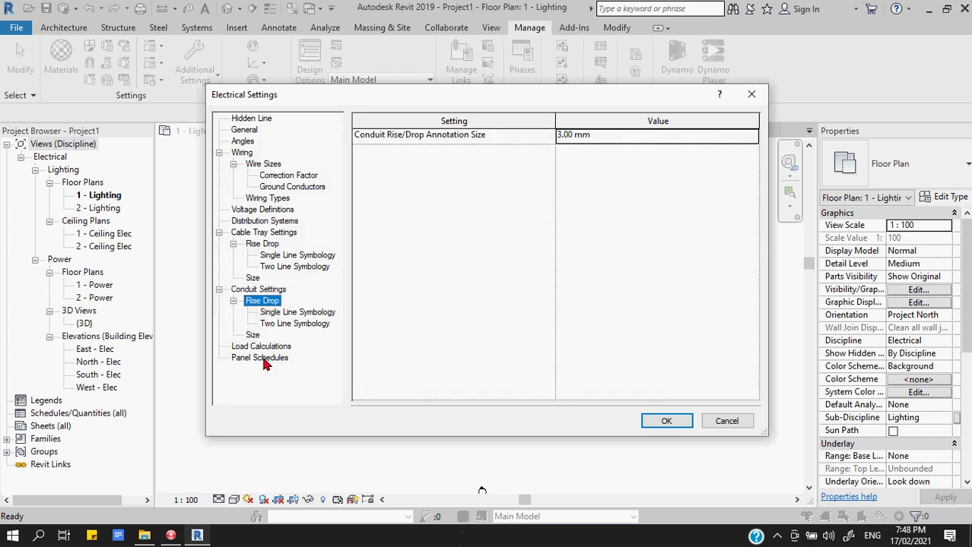
left_click(254, 336)
left_click(267, 350)
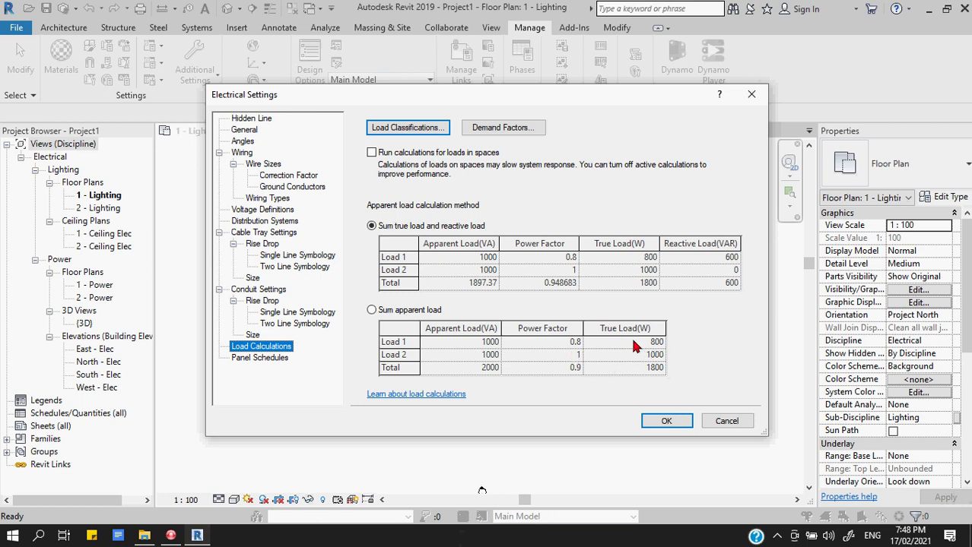
left_click(243, 358)
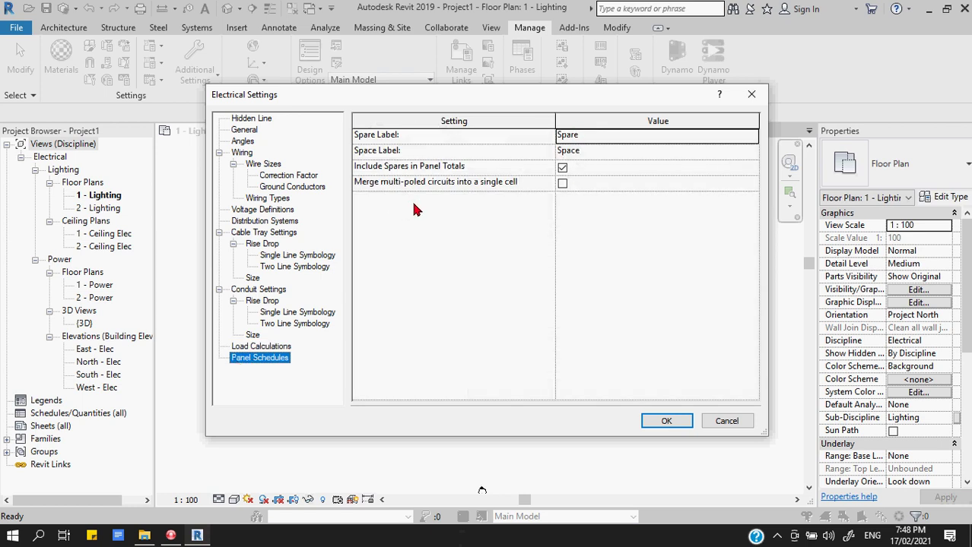
left_click(666, 423)
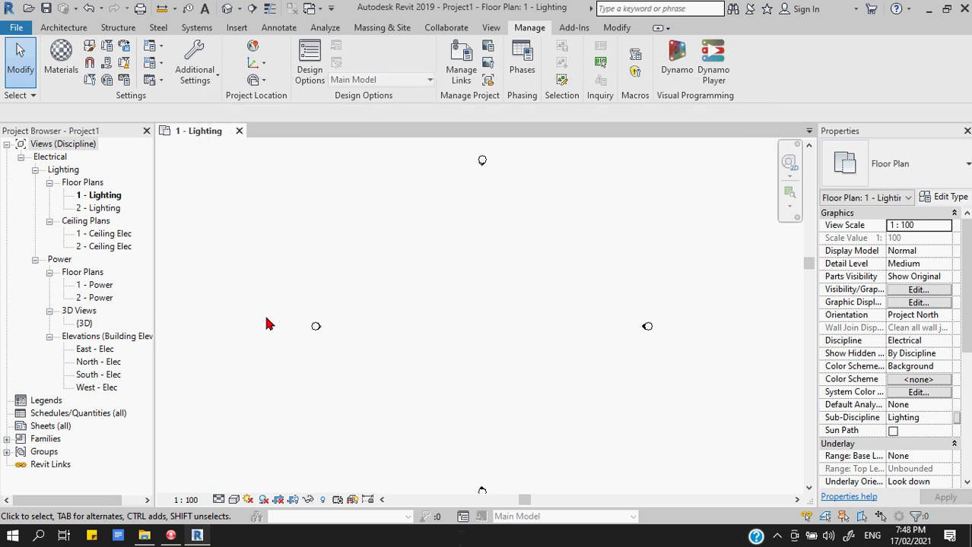
- Link Project1.0003.rvt into the project with Auto - Origin to Origin positioning
left_click(234, 28)
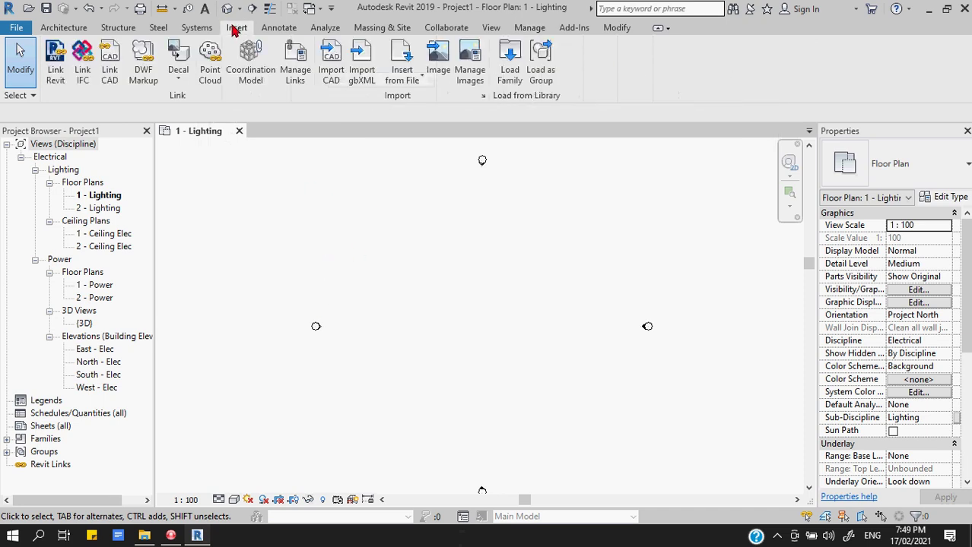
left_click(57, 72)
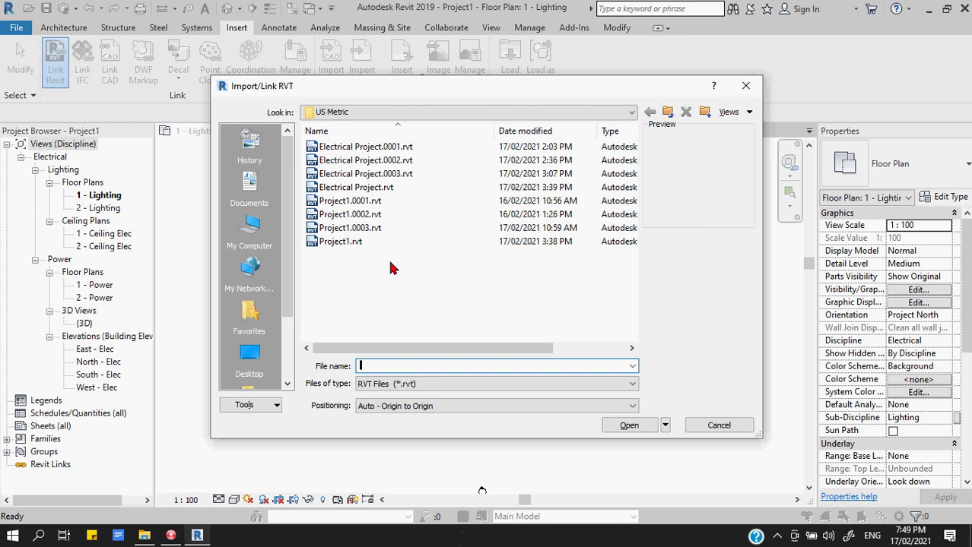
left_click(341, 243)
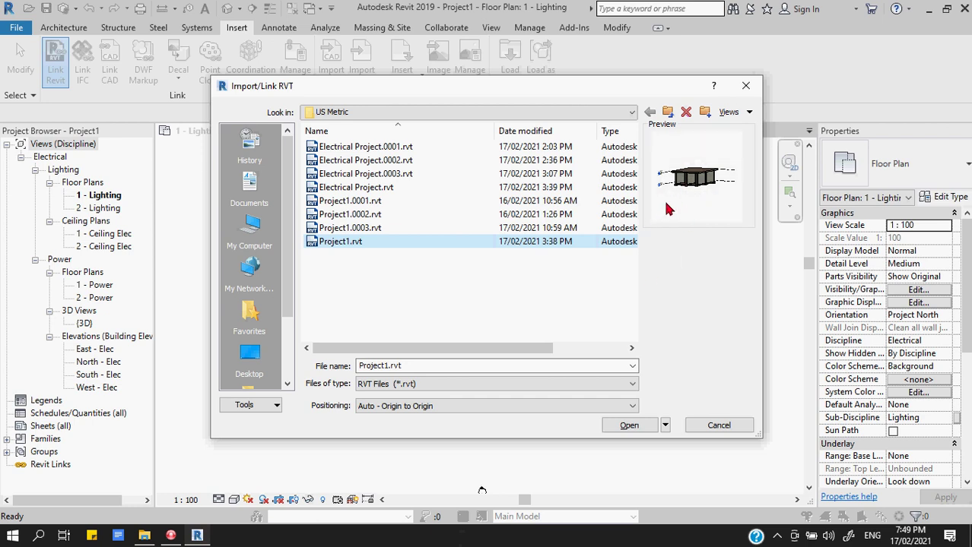
left_click(360, 231)
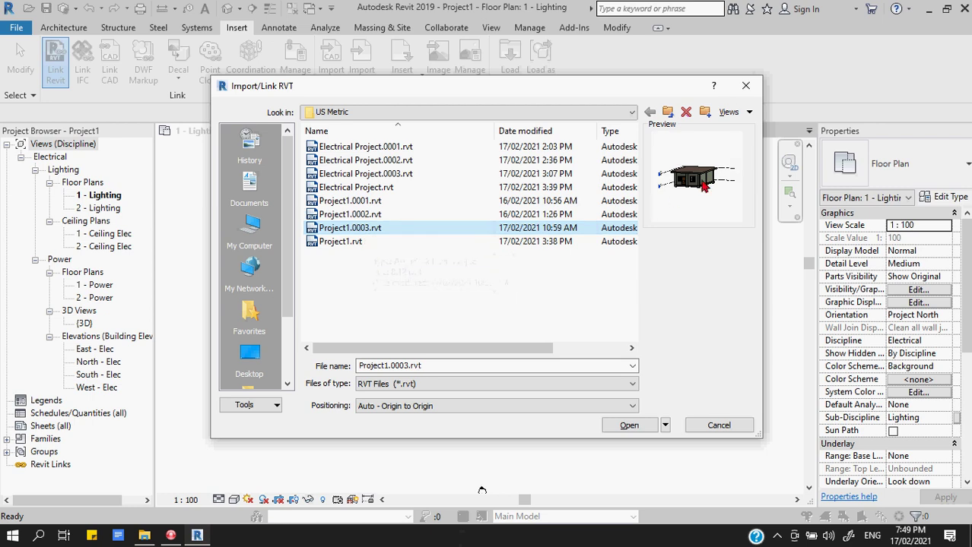
left_click(335, 241)
left_click(358, 228)
left_click(629, 427)
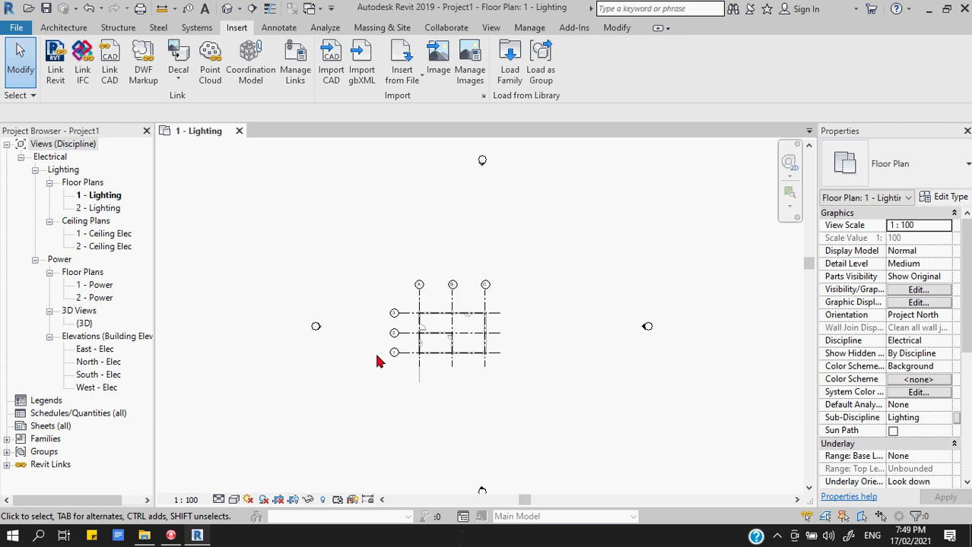
- Move the linked Project1.0003.rvt model about 8000 to the right in the plan
scroll(353, 373, "up", 1)
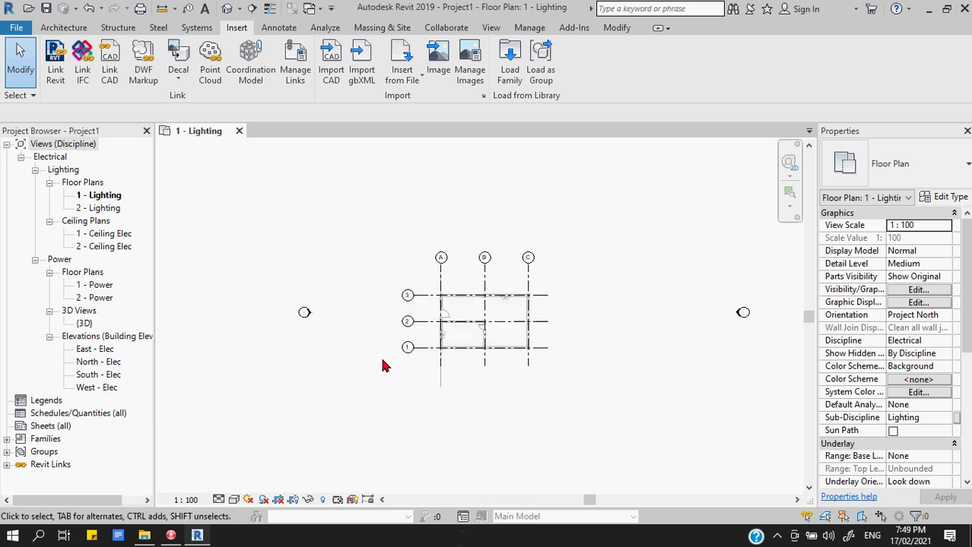
scroll(386, 357, "down", 1)
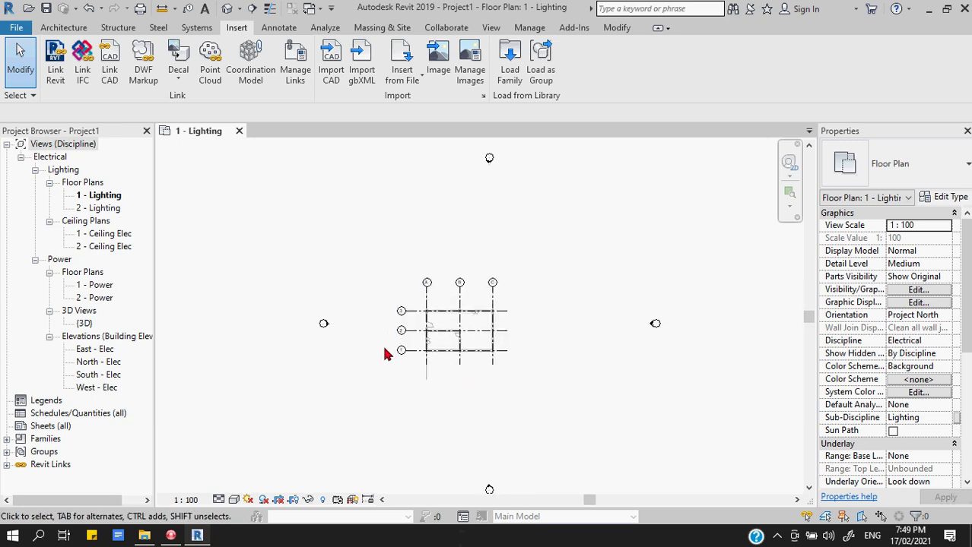
left_click(480, 313)
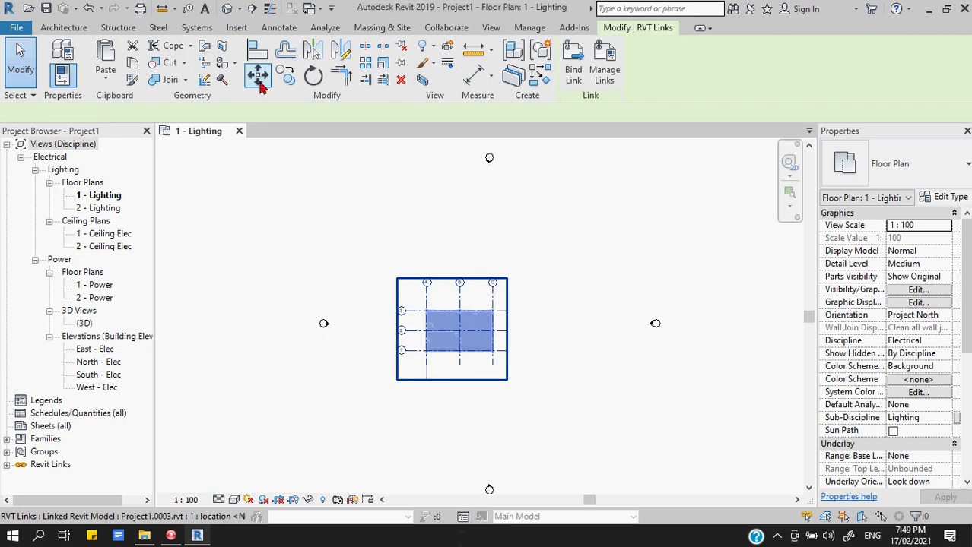
left_click(257, 74)
left_click(476, 392)
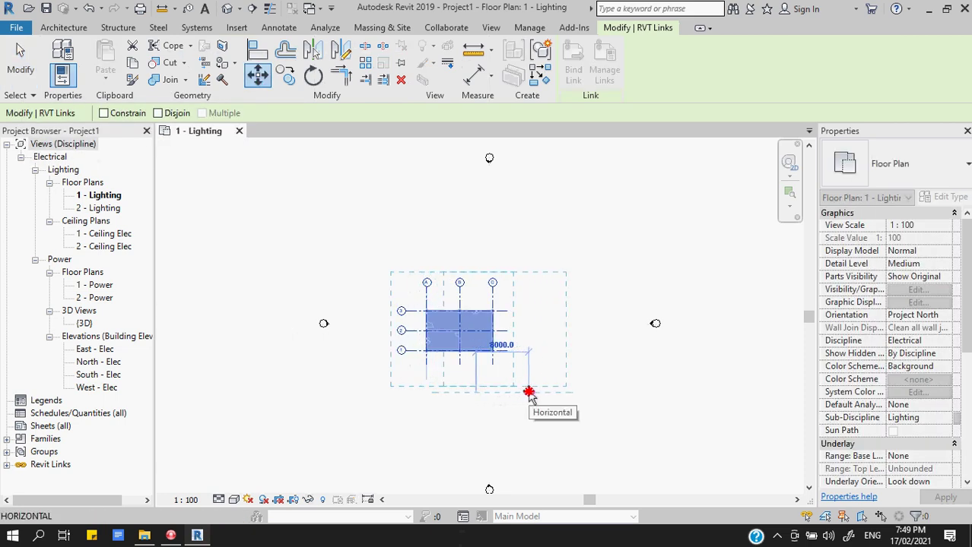
left_click(530, 395)
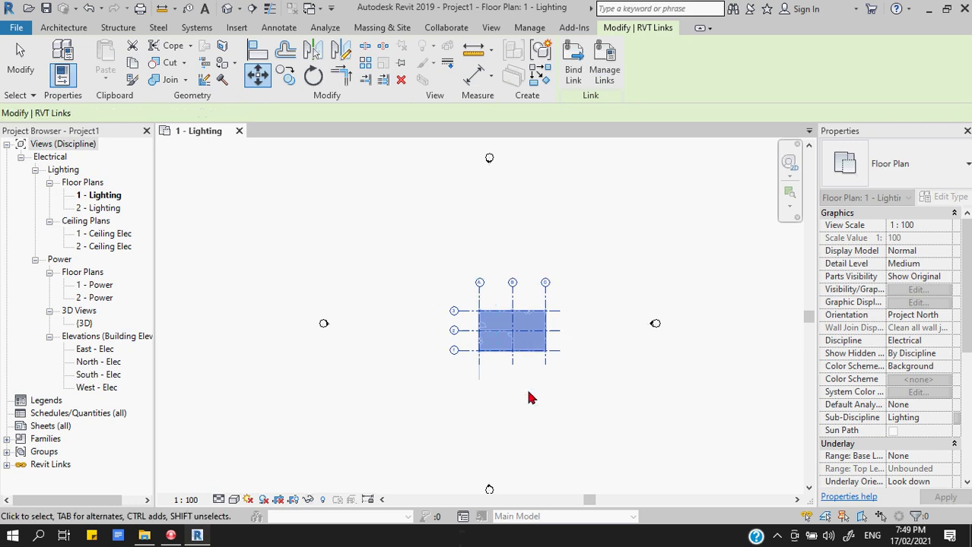
scroll(556, 249, "down", 2)
middle_click_drag(657, 374, 574, 369)
left_click(478, 386)
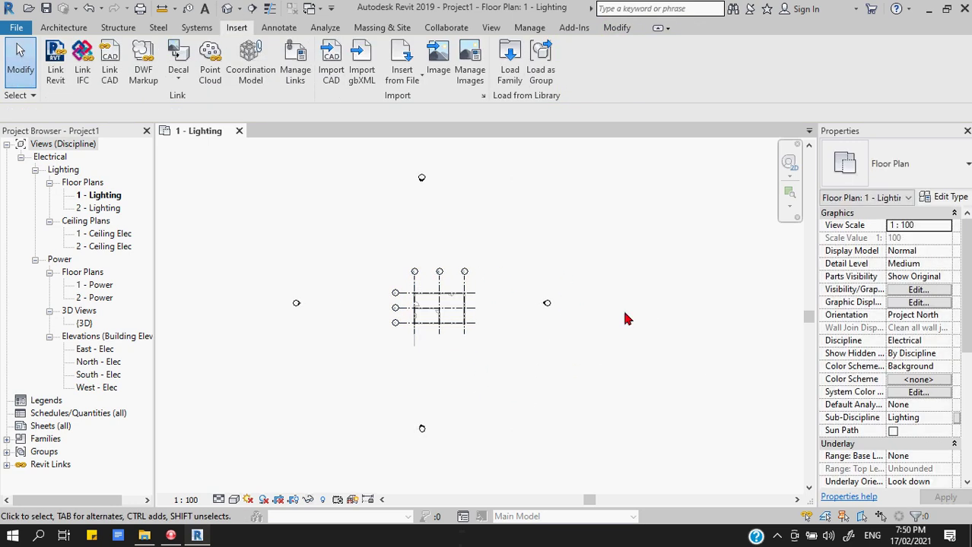
- Start a Copy/Monitor session on the linked model in Copy mode
left_click(449, 29)
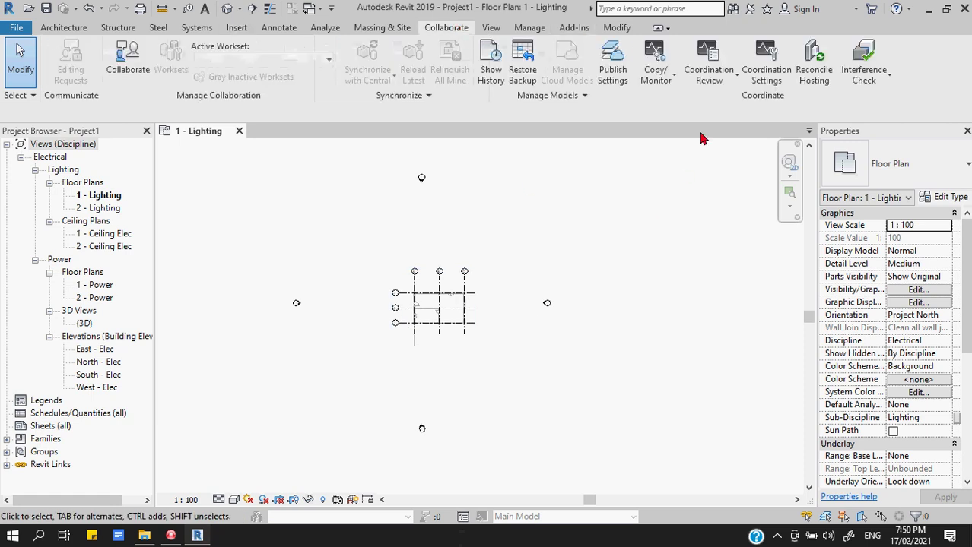
left_click(663, 90)
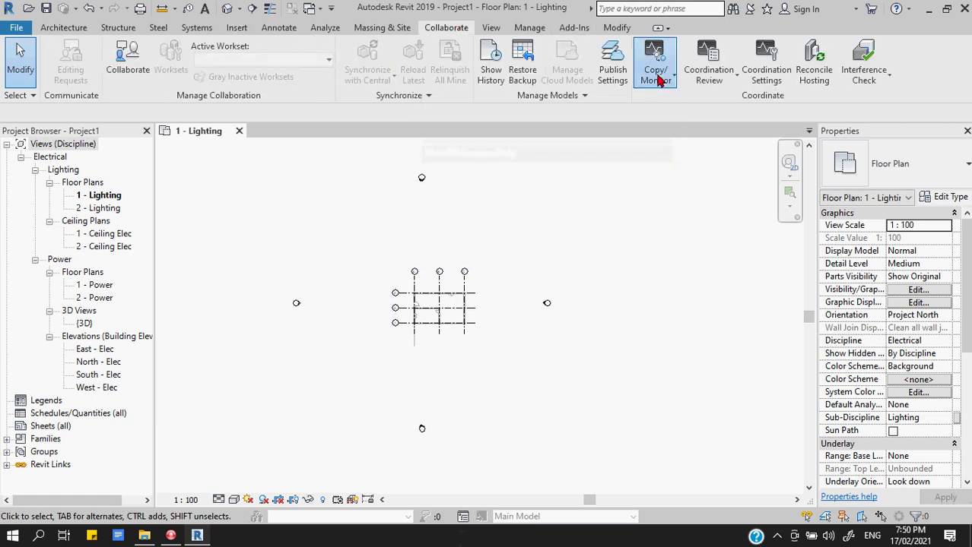
left_click(618, 141)
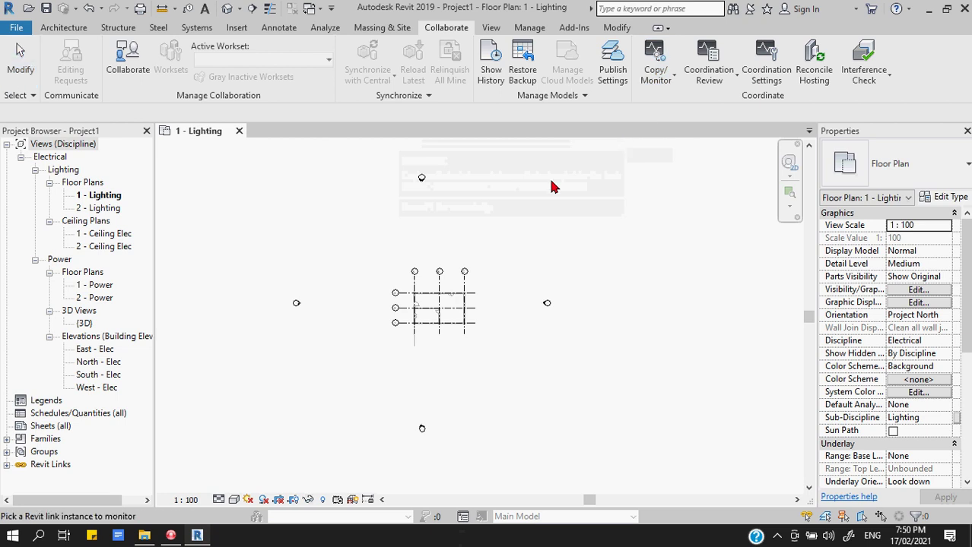
left_click(466, 306)
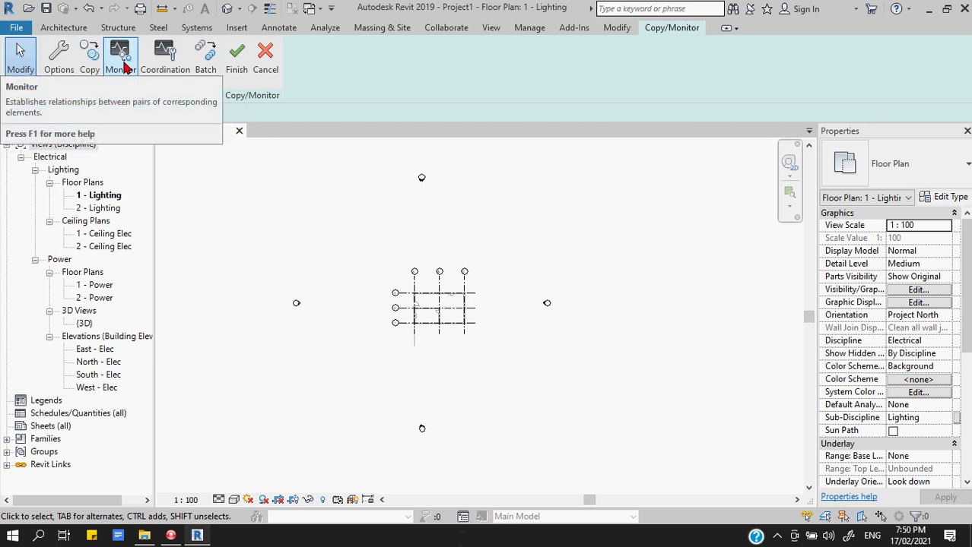
left_click(97, 68)
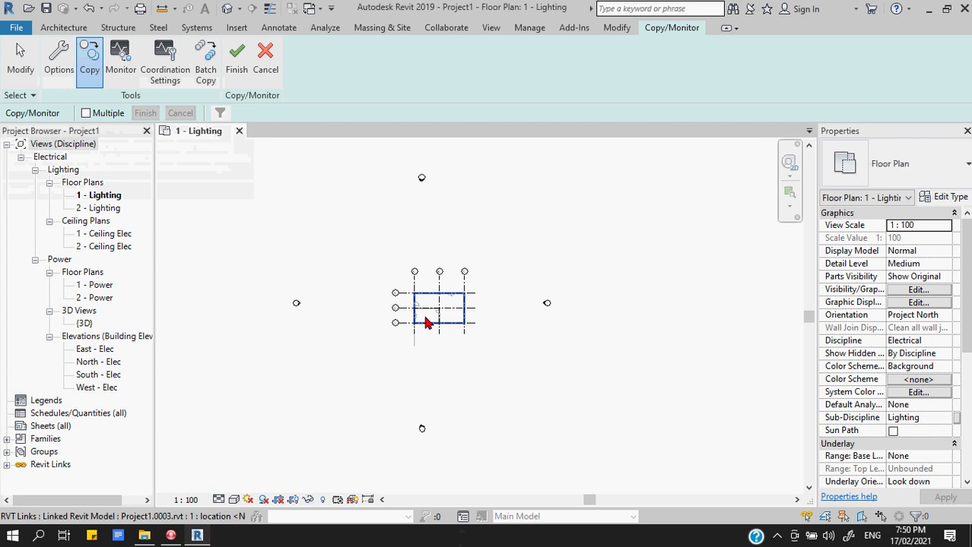
- Copy grids A, B, C and 3, 2, 1 from the link, then finish the session
scroll(426, 322, "up", 1)
scroll(427, 323, "up", 1)
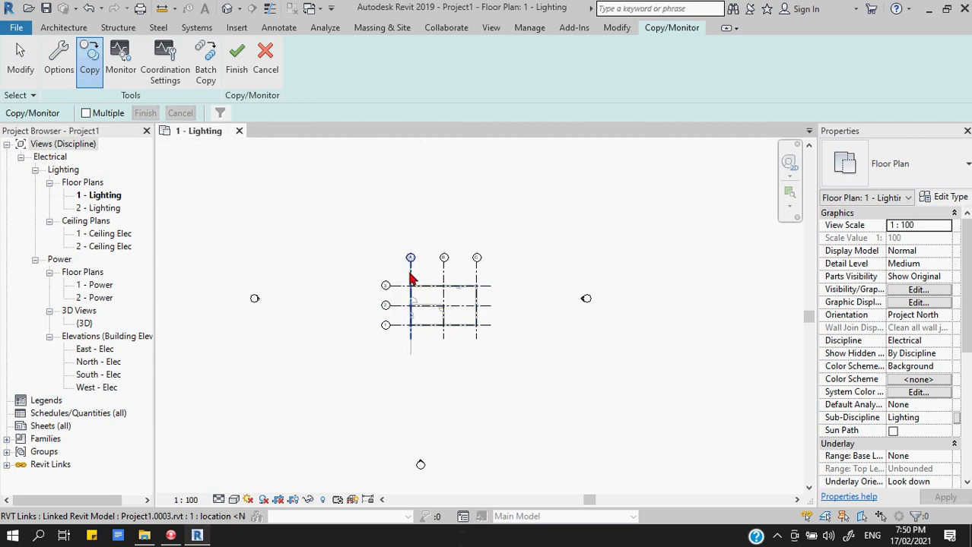
left_click(442, 276)
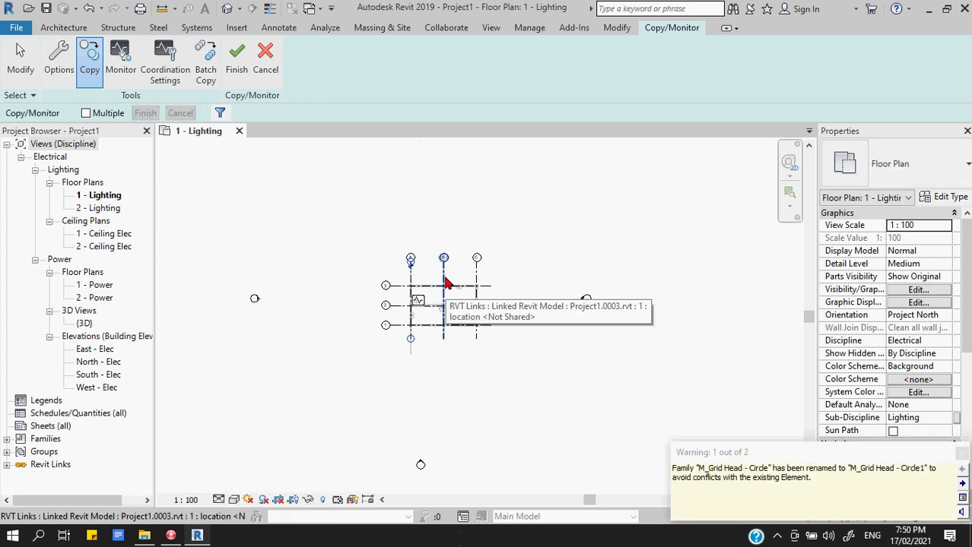
left_click(444, 283)
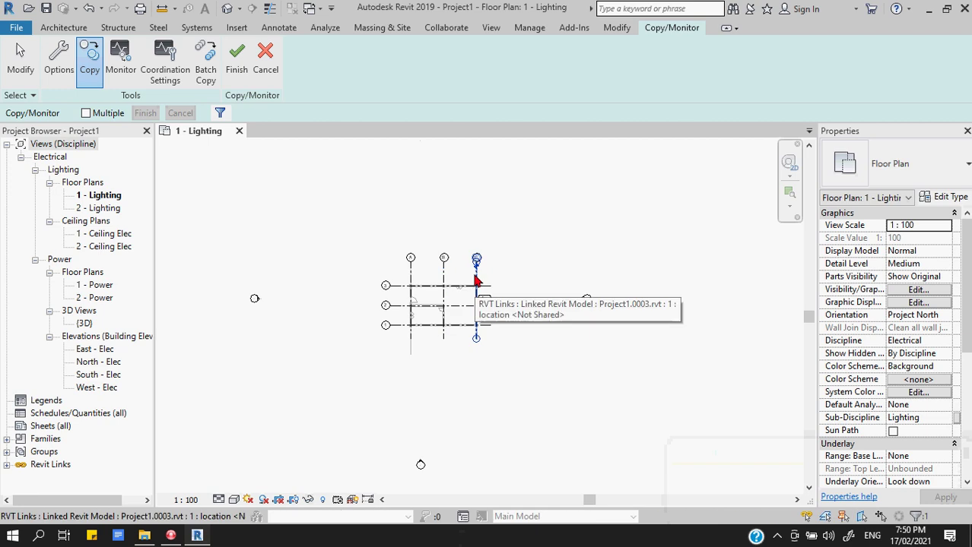
left_click(477, 272)
left_click(399, 326)
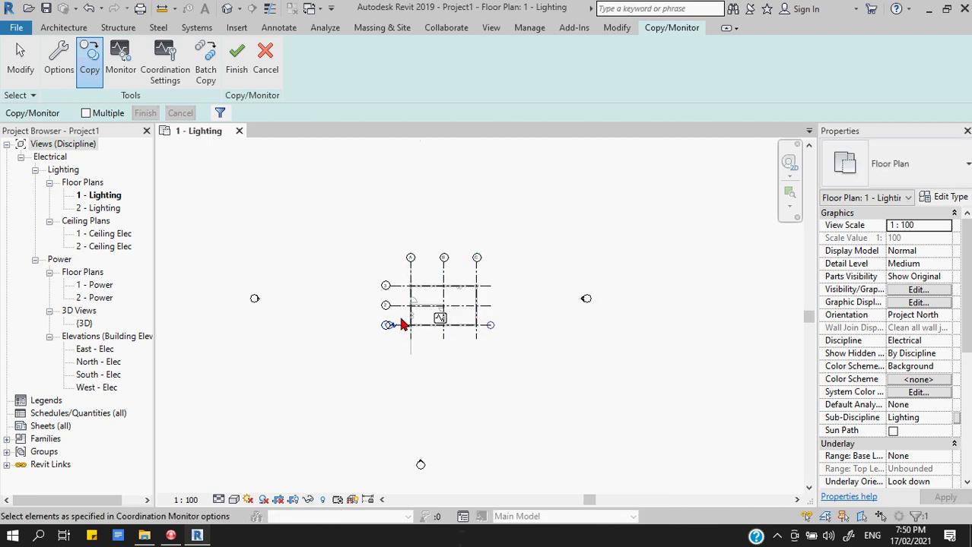
left_click(402, 306)
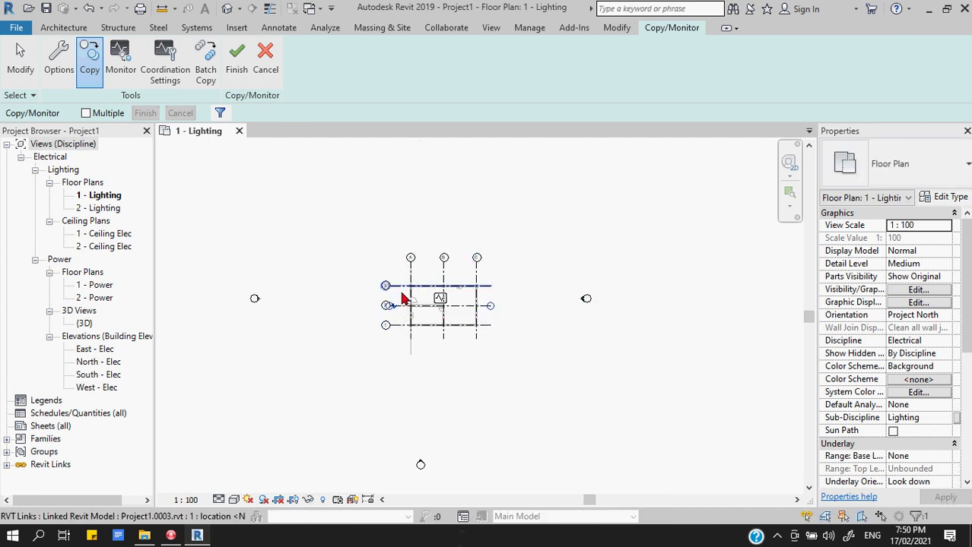
left_click(400, 286)
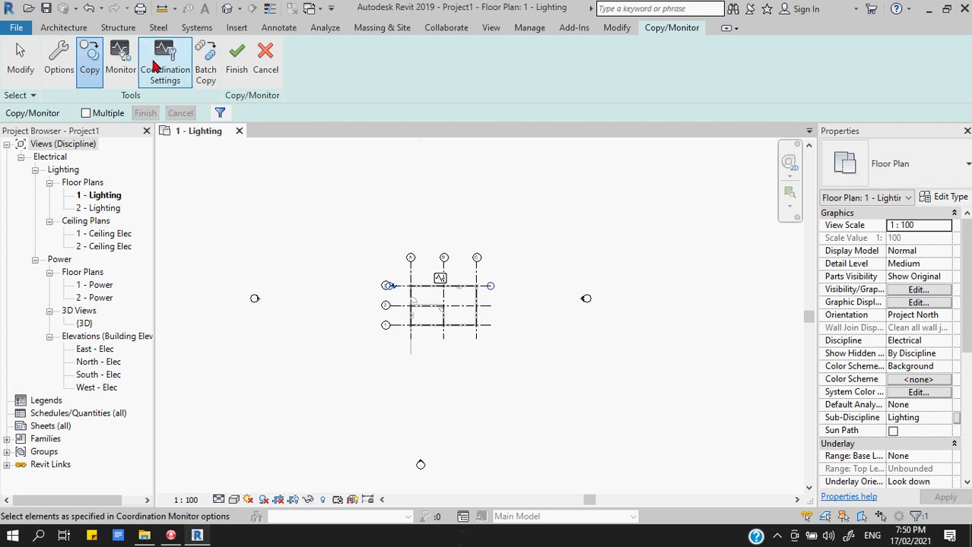
left_click(120, 82)
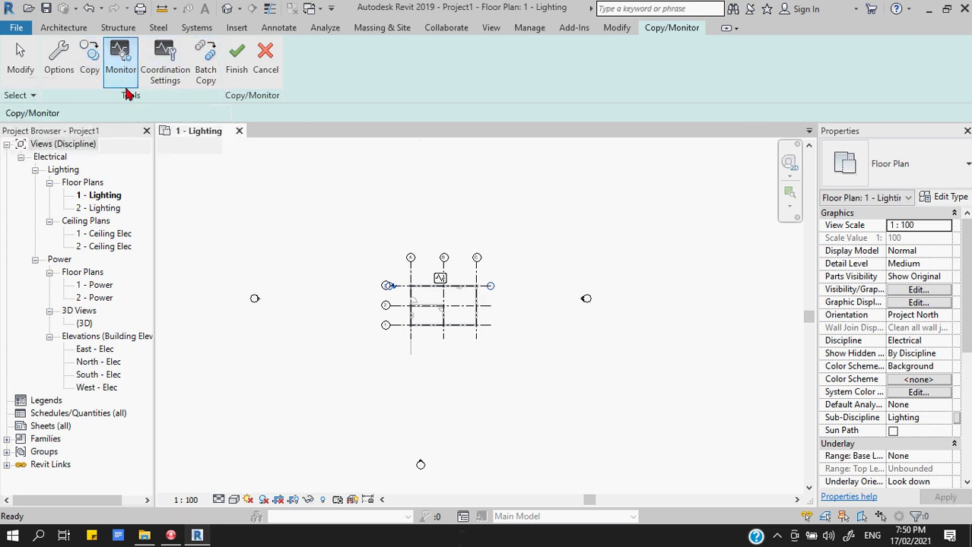
left_click(235, 61)
- Shorten grid C from its lower end and grid 1 from its right end
scroll(467, 323, "up", 2)
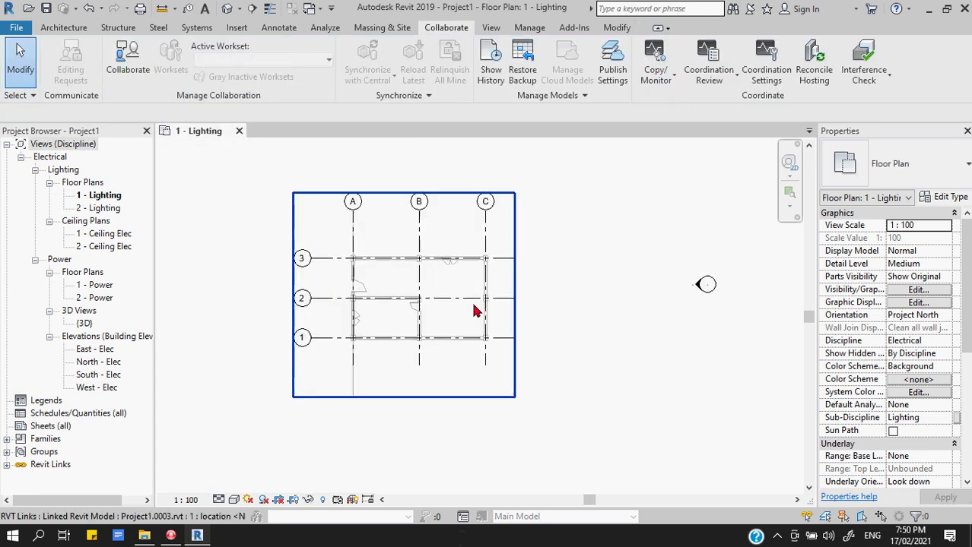
left_click(485, 362)
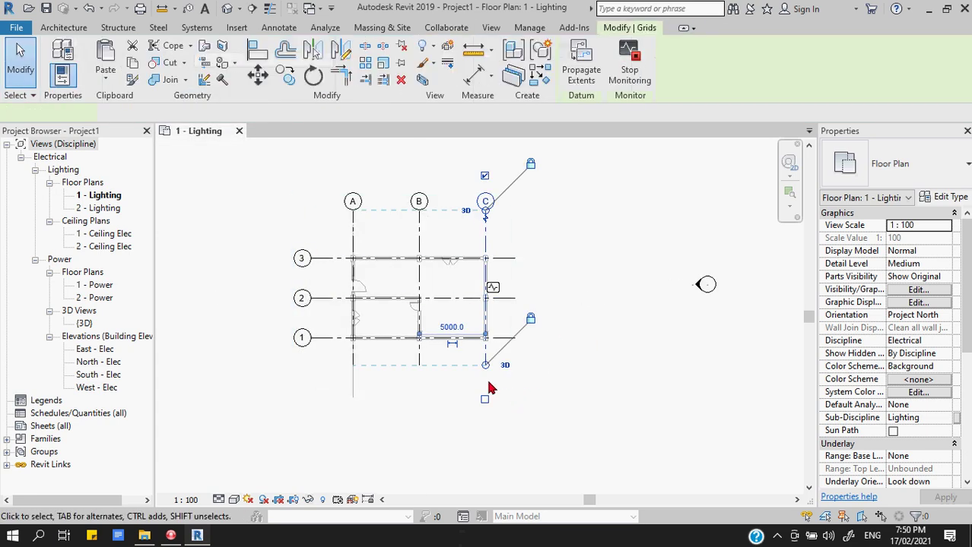
scroll(485, 365, "up", 2)
left_click_drag(485, 365, 485, 200)
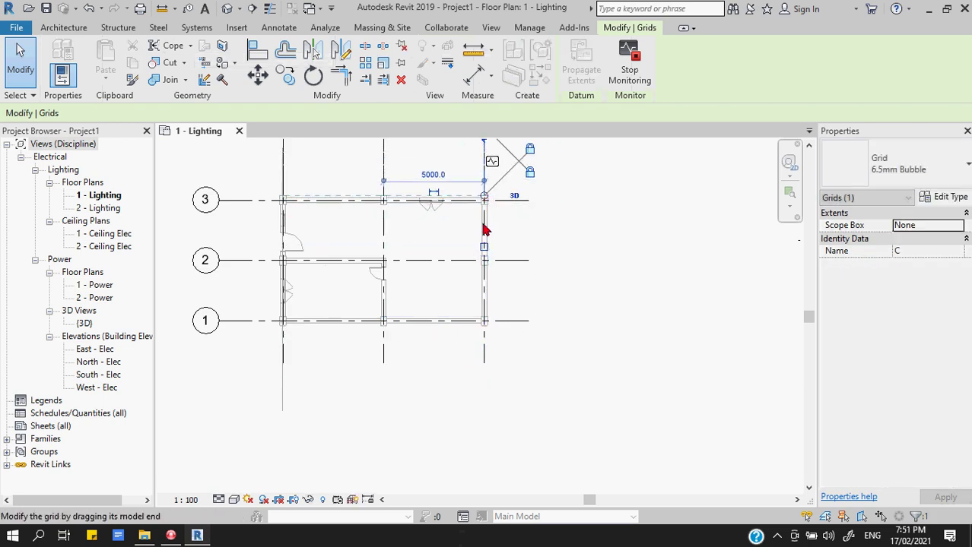
left_click(255, 321)
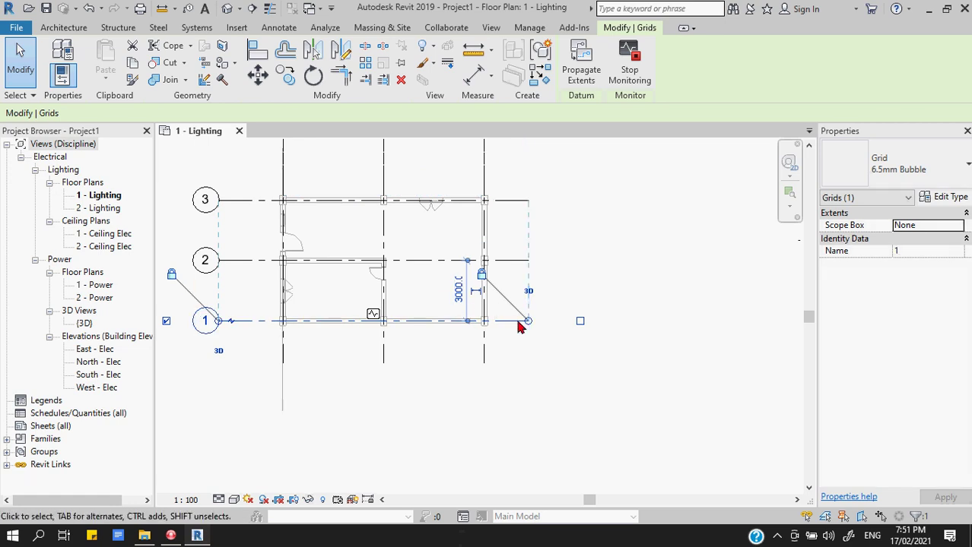
left_click_drag(527, 321, 279, 323)
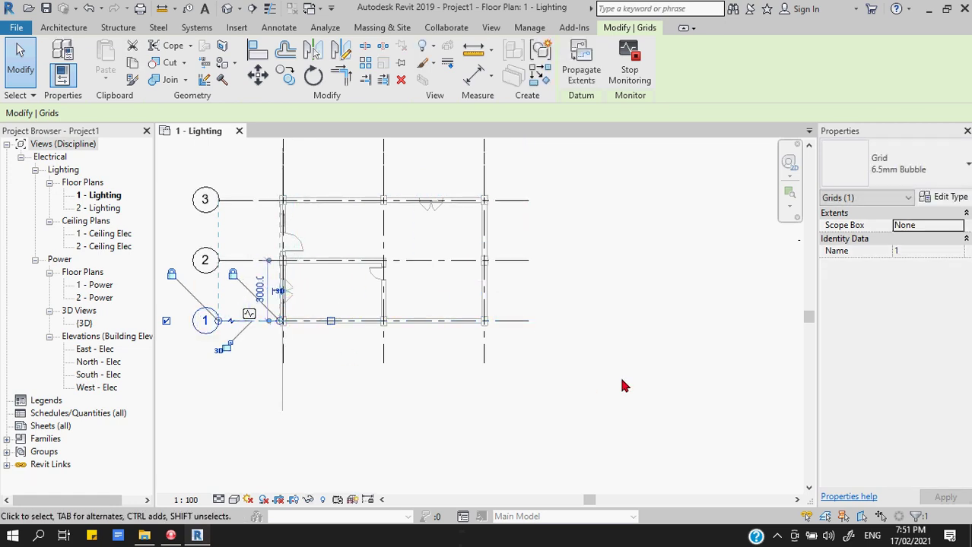
left_click(679, 386)
scroll(679, 384, "down", 2)
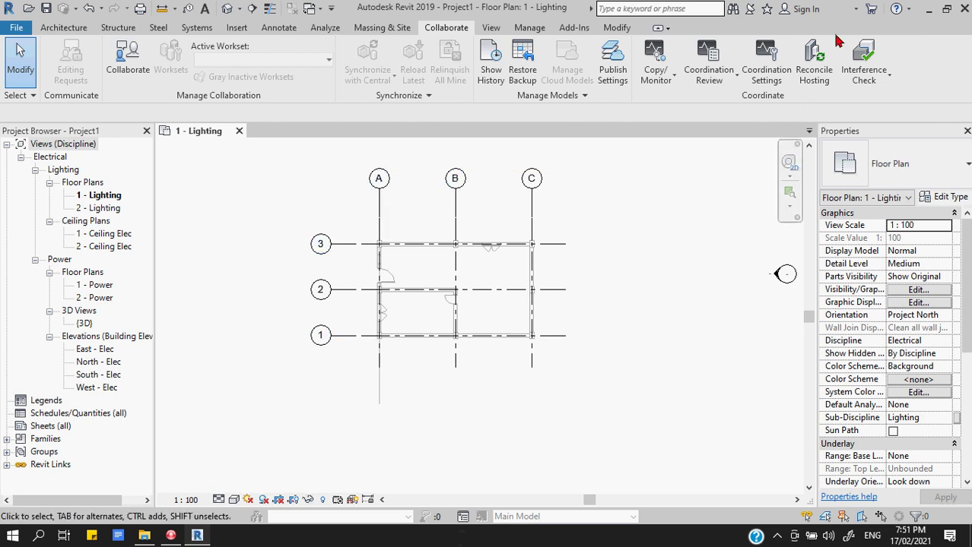
left_click(668, 82)
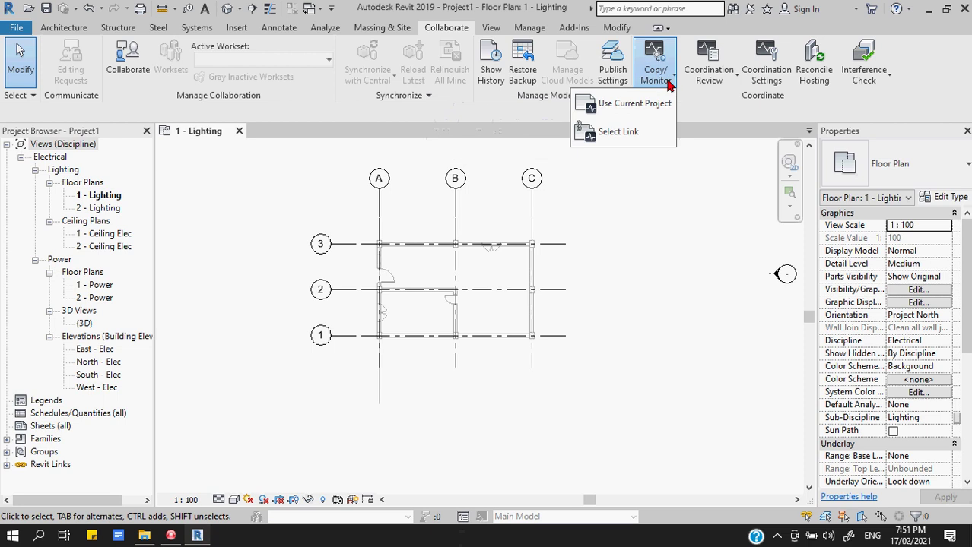
left_click(589, 134)
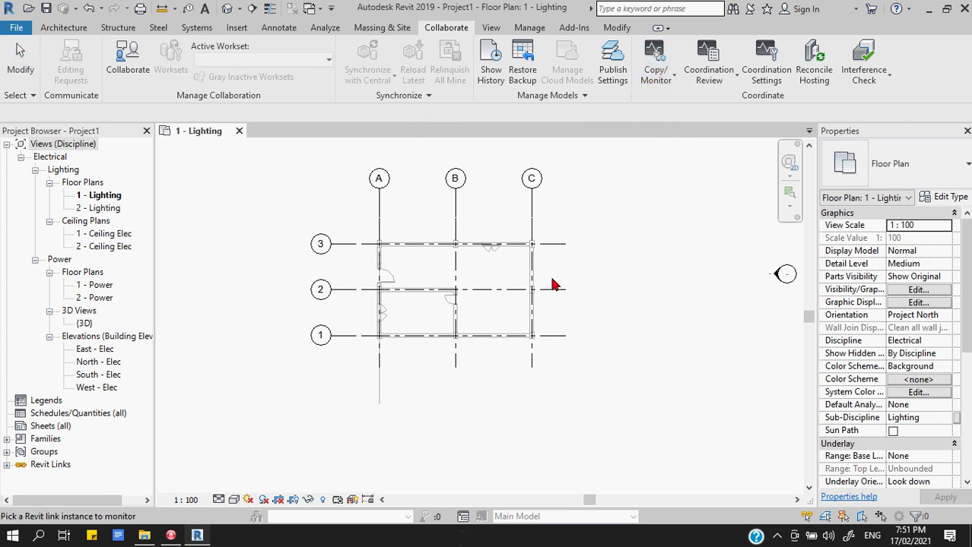
left_click(480, 304)
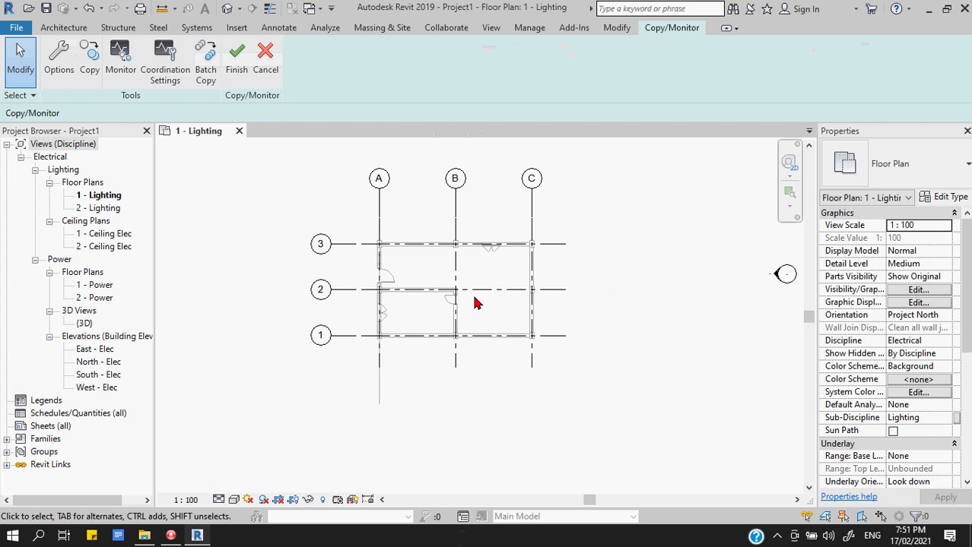
left_click(118, 68)
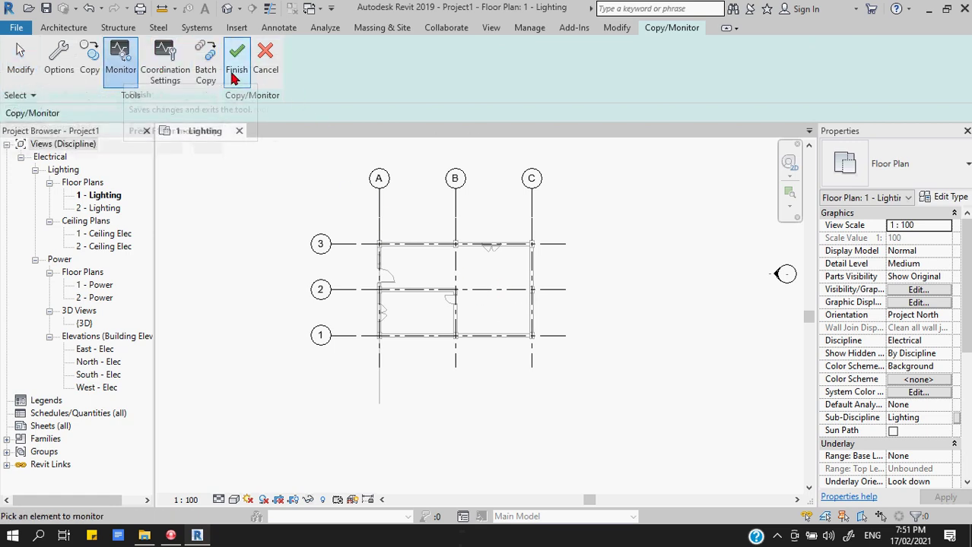
left_click(61, 72)
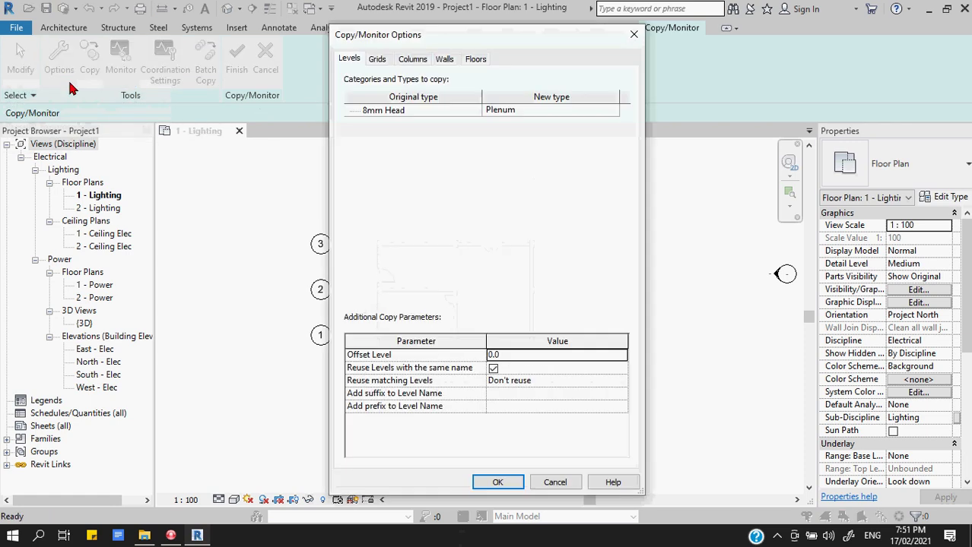
left_click(628, 35)
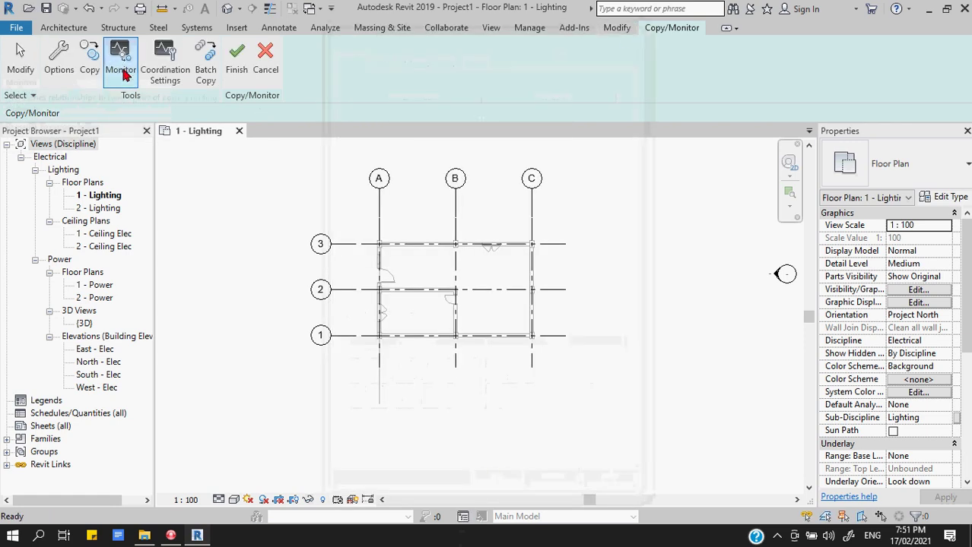
left_click(242, 67)
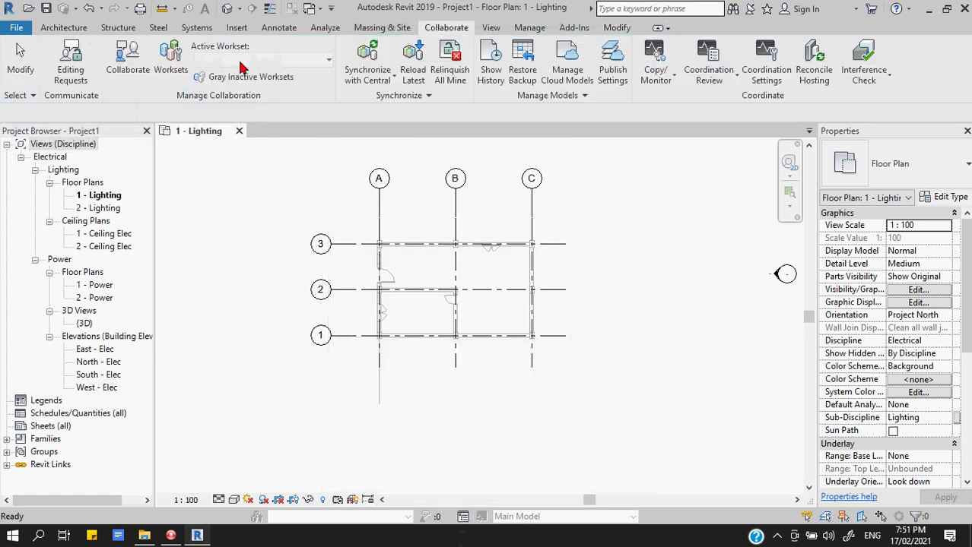
- Open the East - Elec elevation and pan to show the levels
double_click(94, 350)
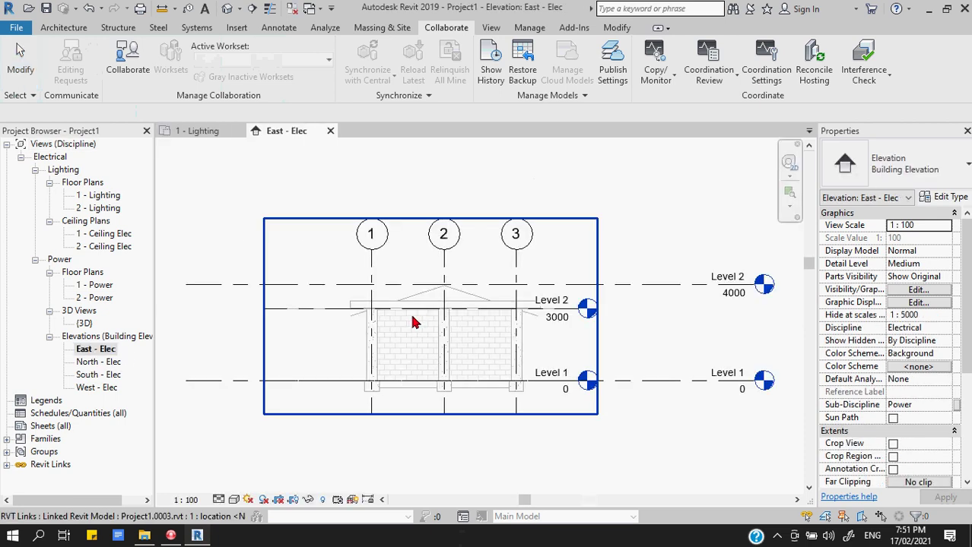
scroll(423, 265, "down", 1)
scroll(471, 328, "up", 1)
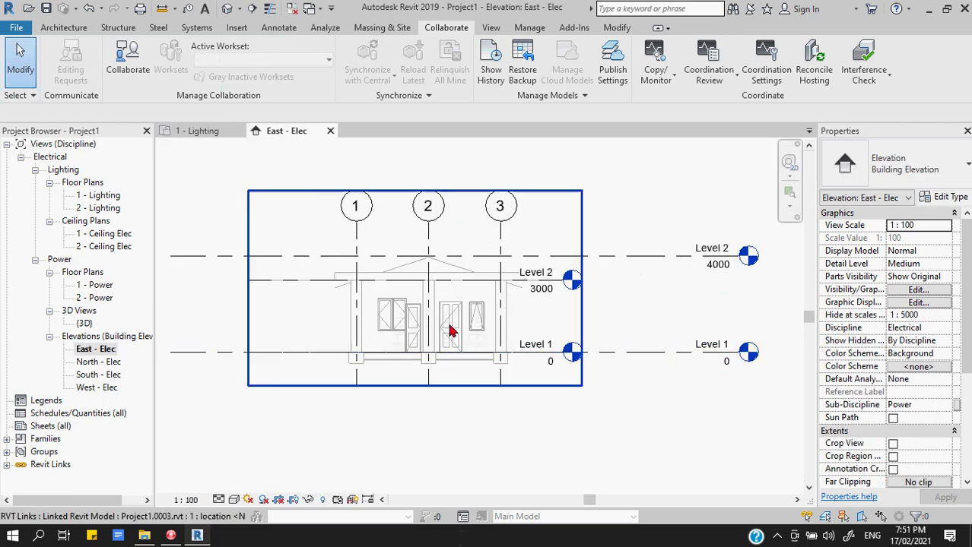
middle_click_drag(483, 328, 514, 328)
- Change Level 2's height dimension from 4000 to 3000
left_click(269, 266)
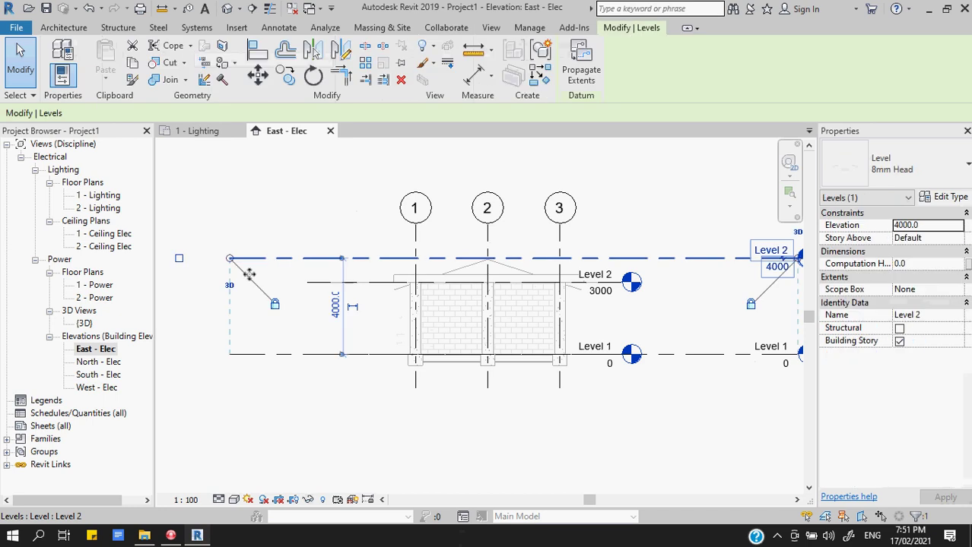
scroll(241, 296, "down", 1)
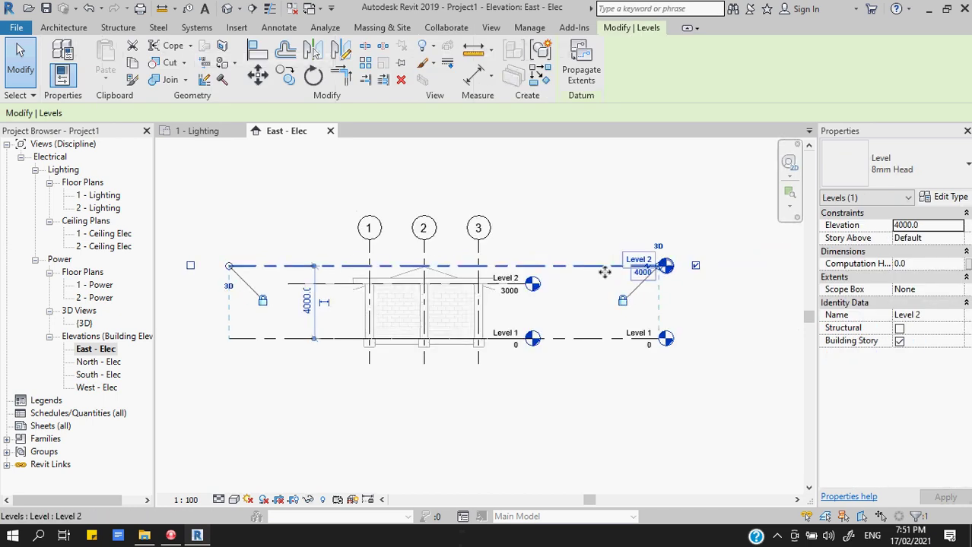
scroll(608, 289, "up", 1)
scroll(330, 298, "up", 1)
scroll(329, 298, "down", 1)
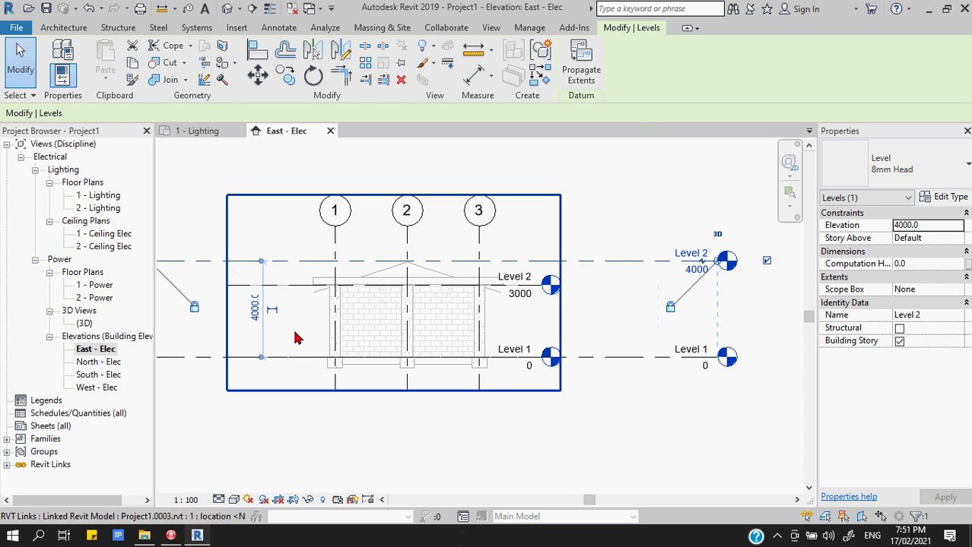
scroll(251, 313, "down", 1)
middle_click_drag(318, 333, 380, 311)
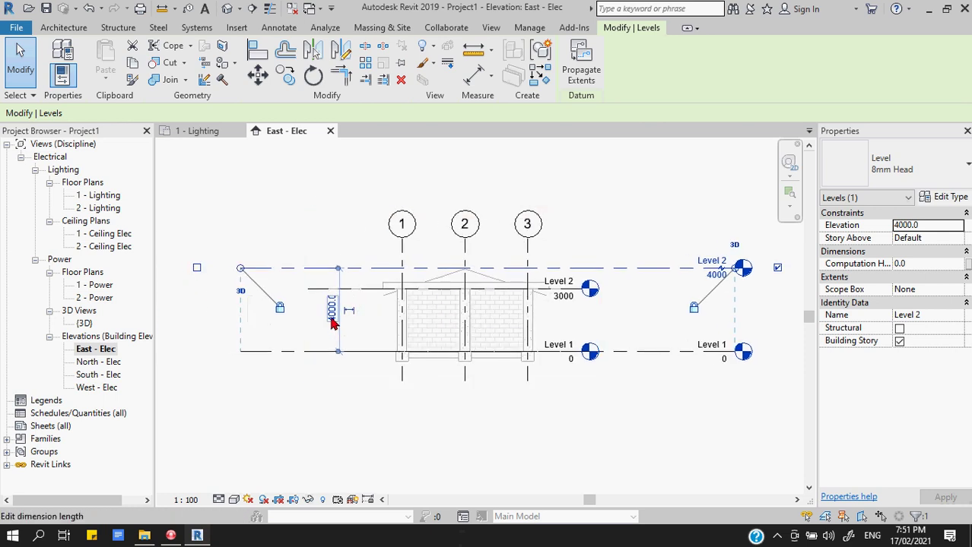
scroll(333, 323, "up", 1)
left_click(332, 323)
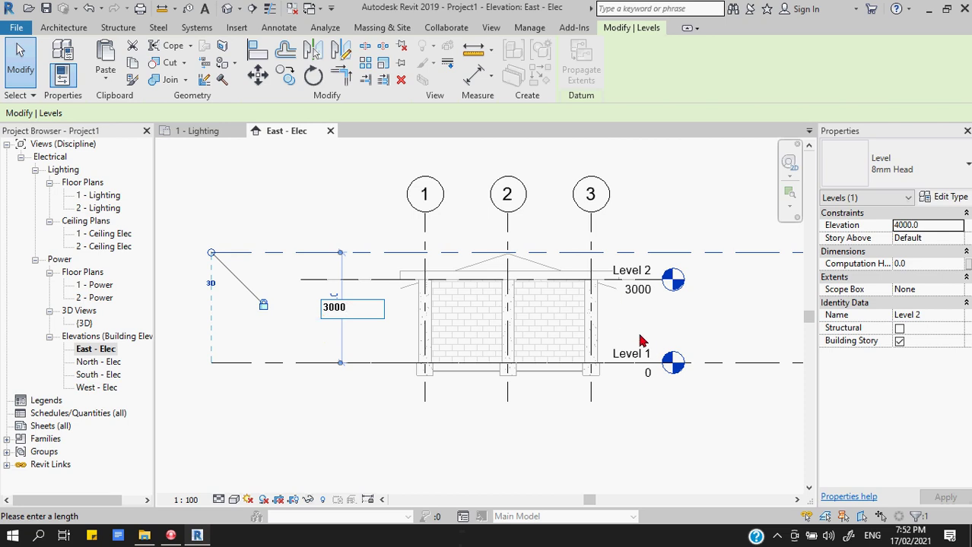
key("Escape")
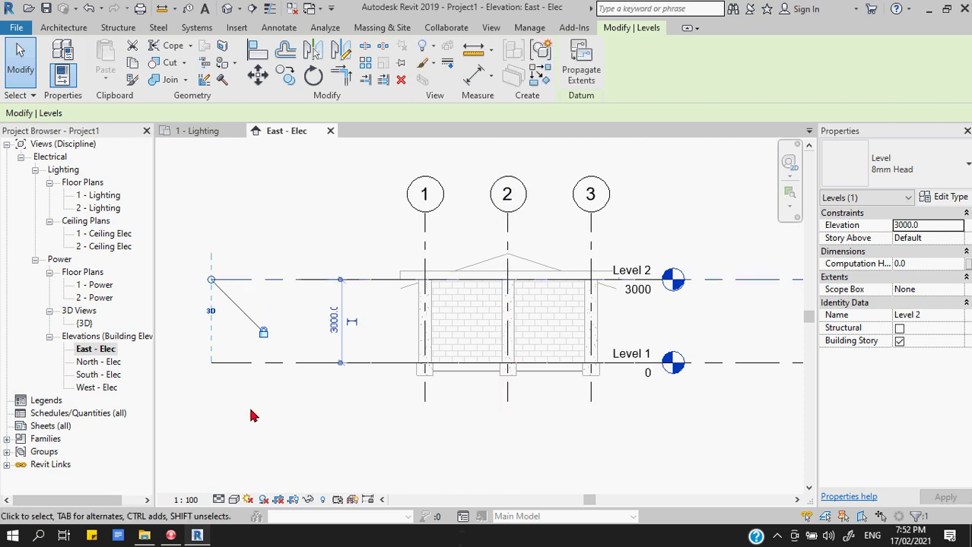
key("Escape")
scroll(265, 383, "down", 1)
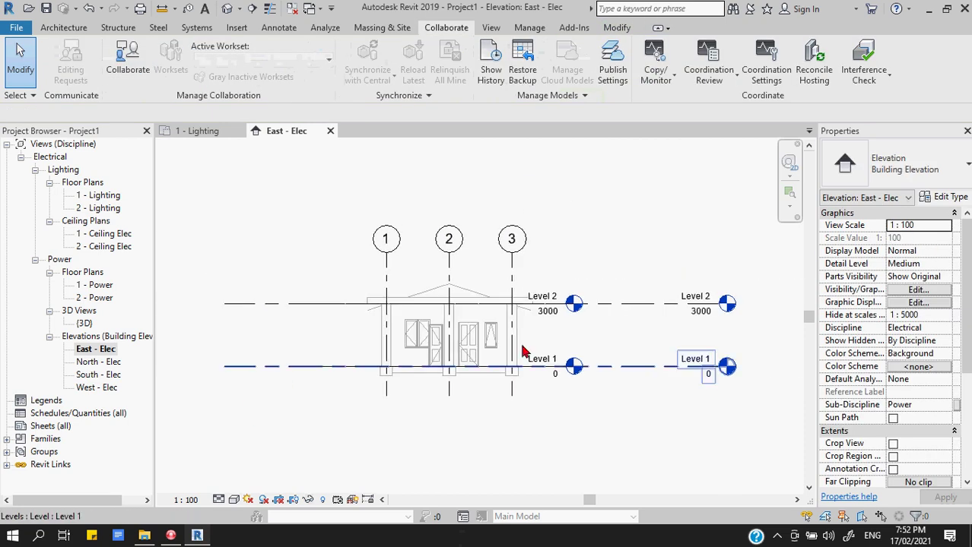
- Pull both ends of Level 2 in toward the building in the East - Elec elevation
left_click(661, 309)
left_click_drag(721, 305, 567, 306)
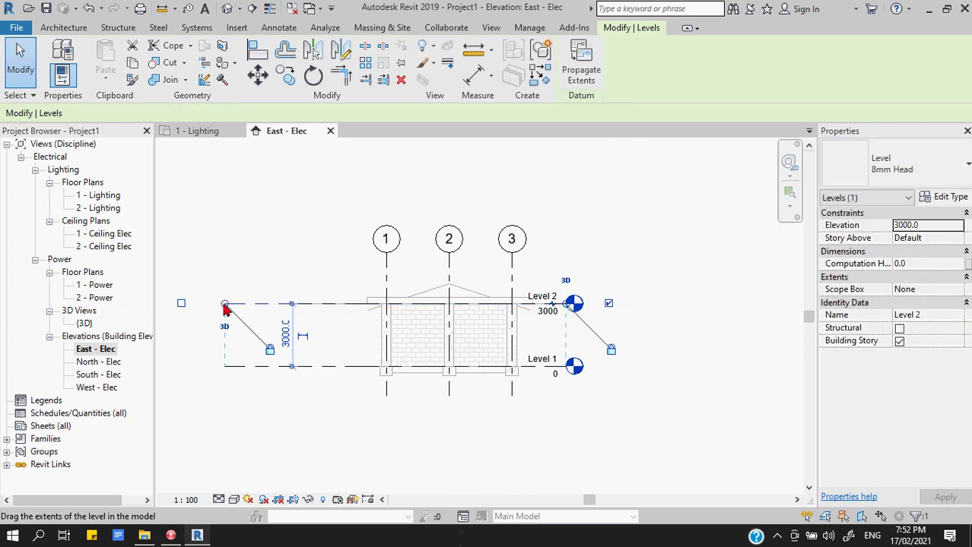
left_click_drag(225, 308, 297, 304)
left_click(332, 433)
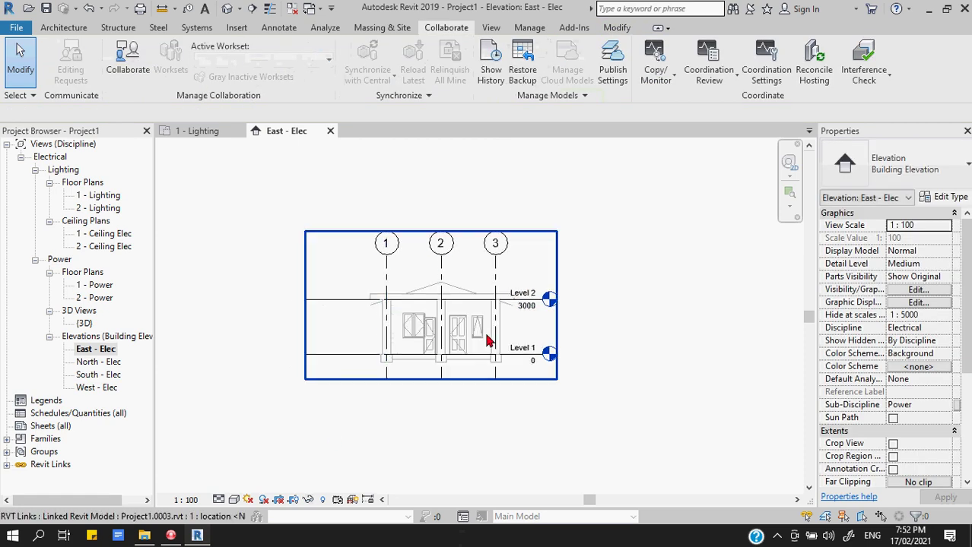
- Raise grid 1's lower end up to Level 2
left_click(387, 257)
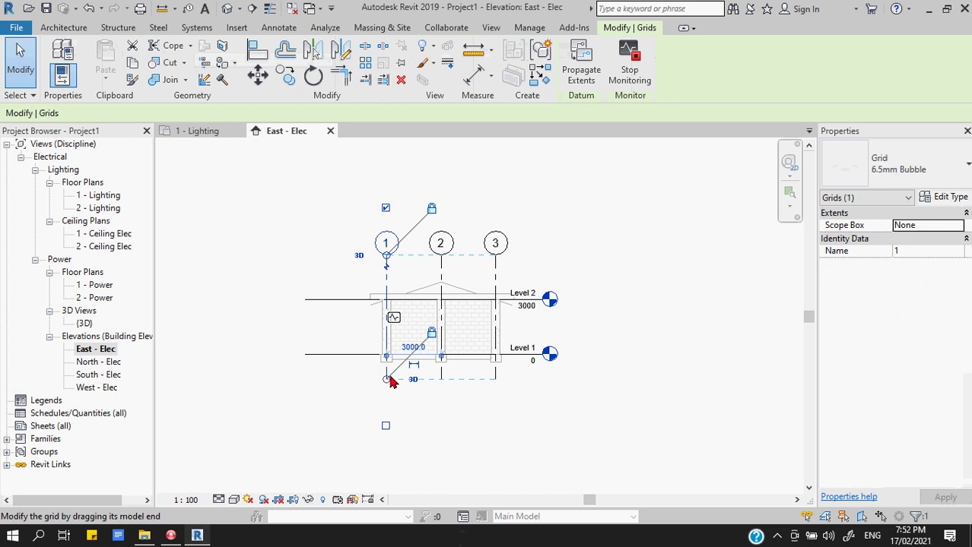
left_click_drag(387, 385, 387, 284)
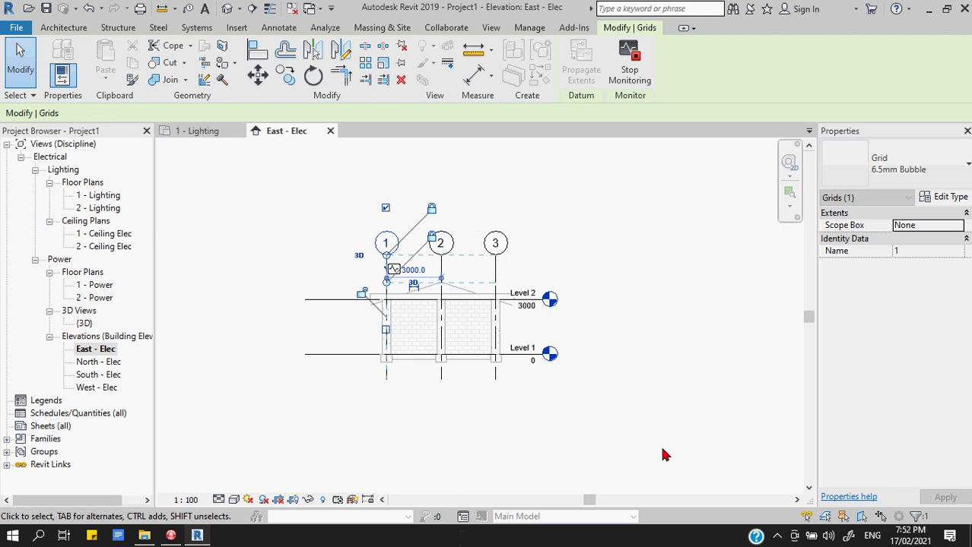
left_click(663, 456)
- Check Level 2's elevation and shorten Level 1 from its left end
left_click(451, 357)
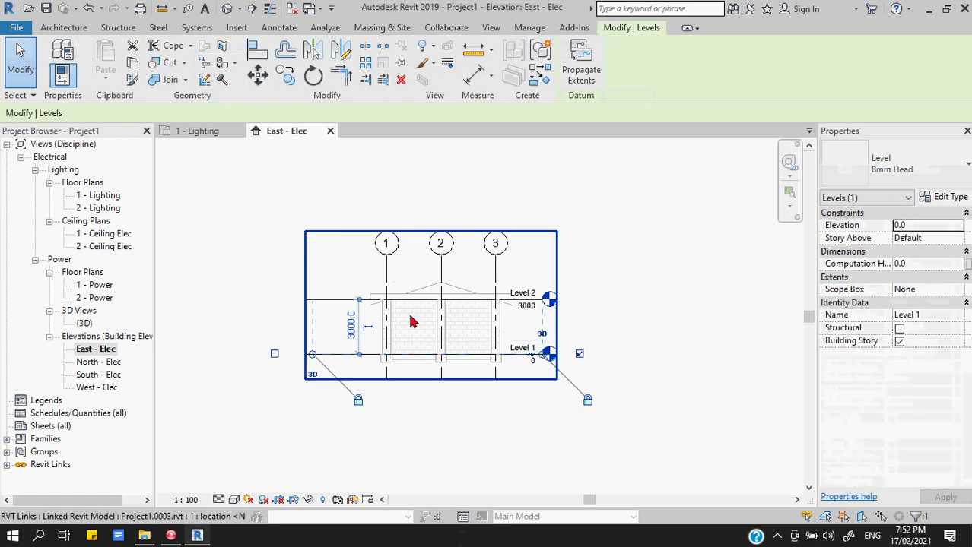
left_click(442, 300)
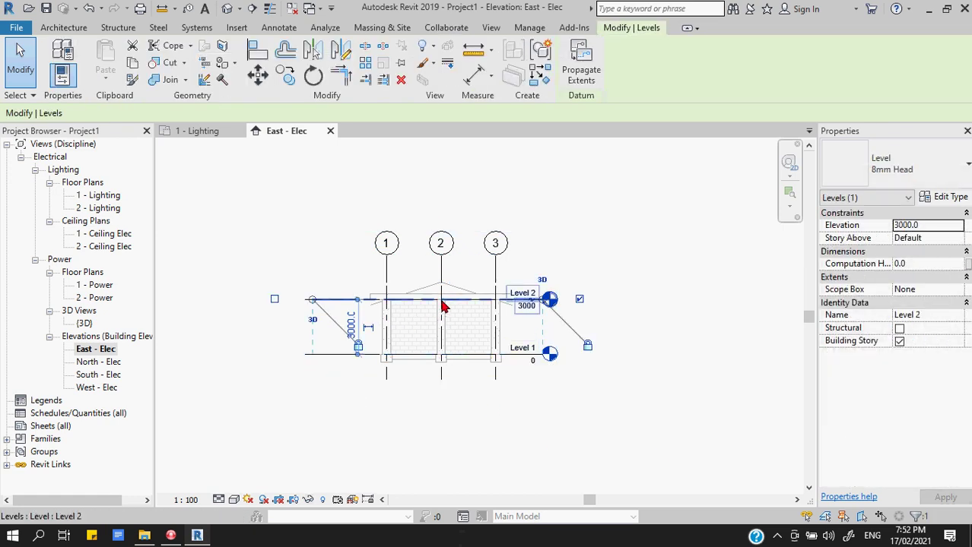
left_click(441, 356)
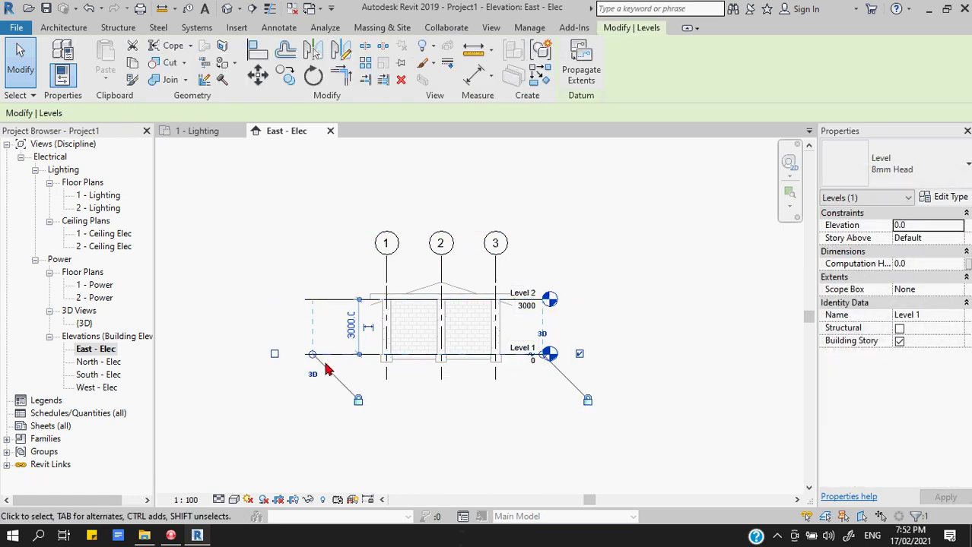
left_click_drag(316, 358, 504, 354)
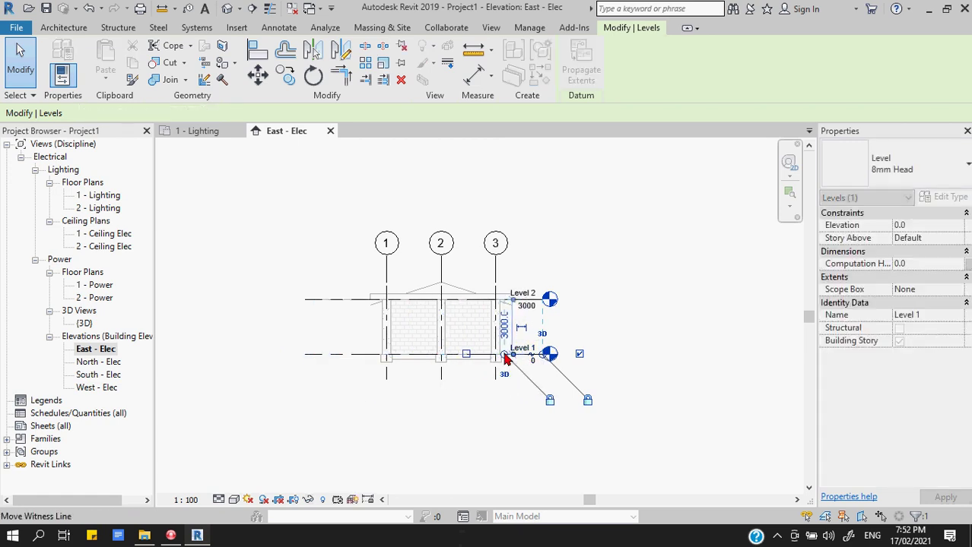
left_click(340, 304)
left_click(646, 342)
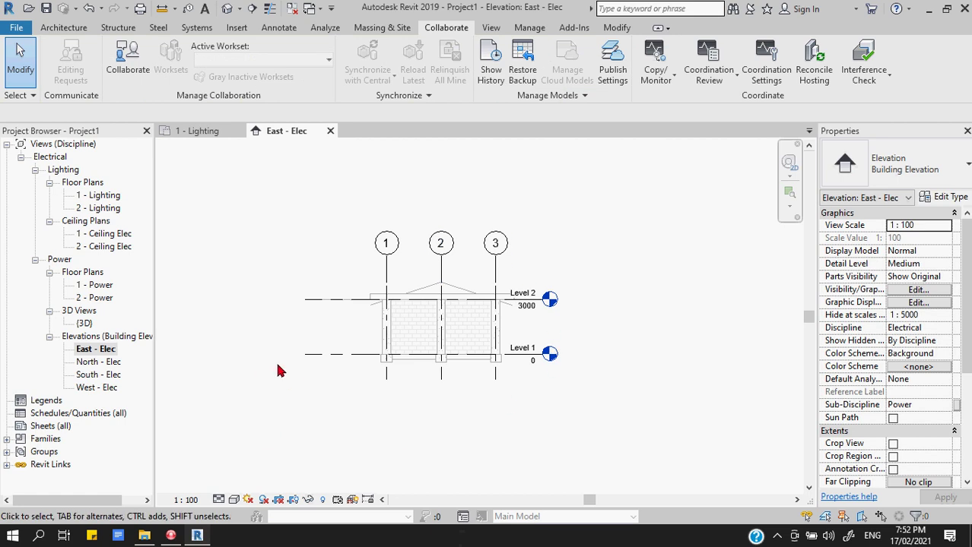
- Orbit the 3D view to inspect the linked house and Level 2, then open North - Elec
double_click(84, 325)
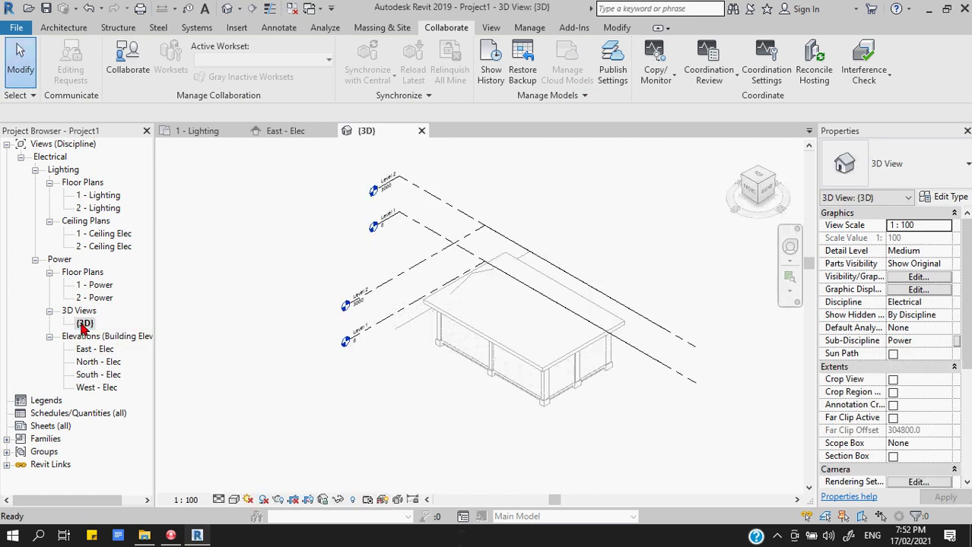
scroll(568, 391, "up", 4)
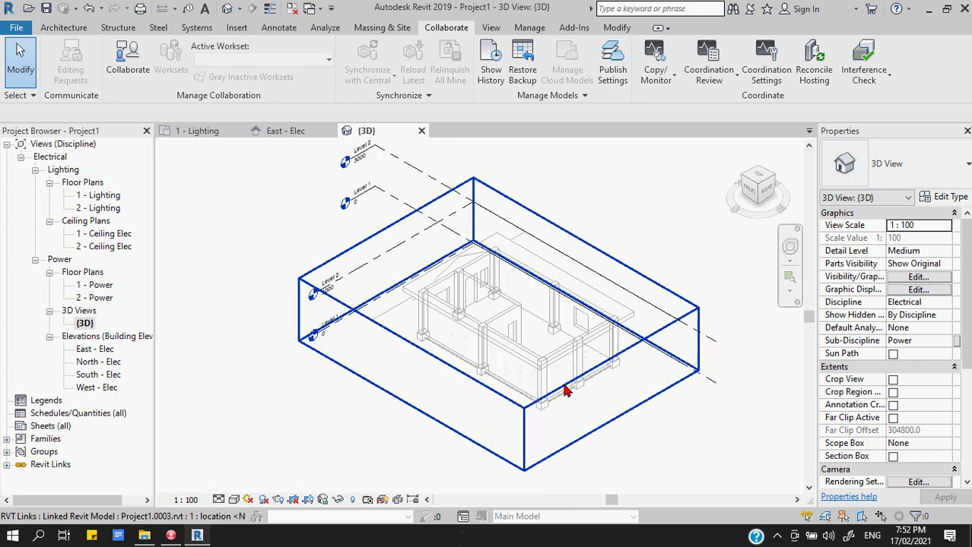
scroll(568, 388, "down", 3)
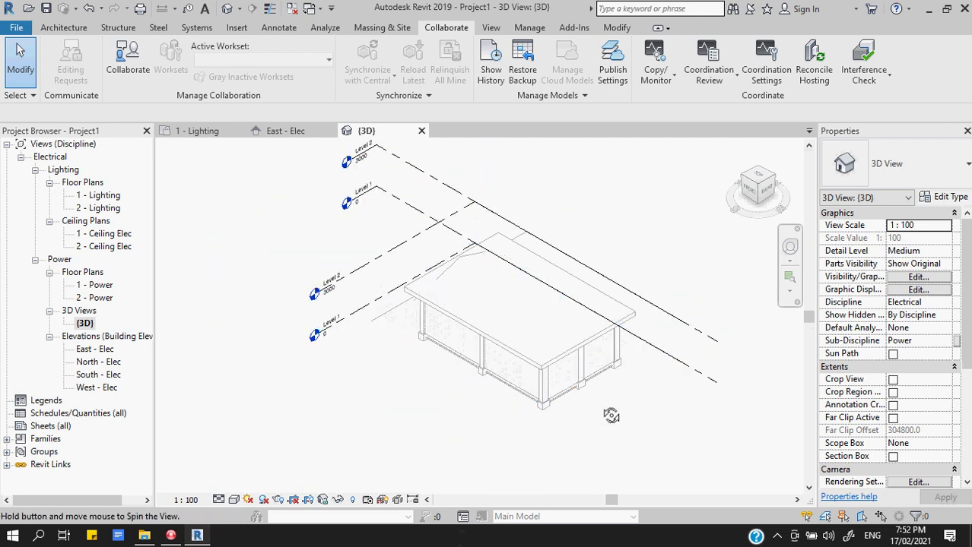
middle_click_drag(611, 415, 299, 336, "shift")
scroll(265, 292, "up", 5)
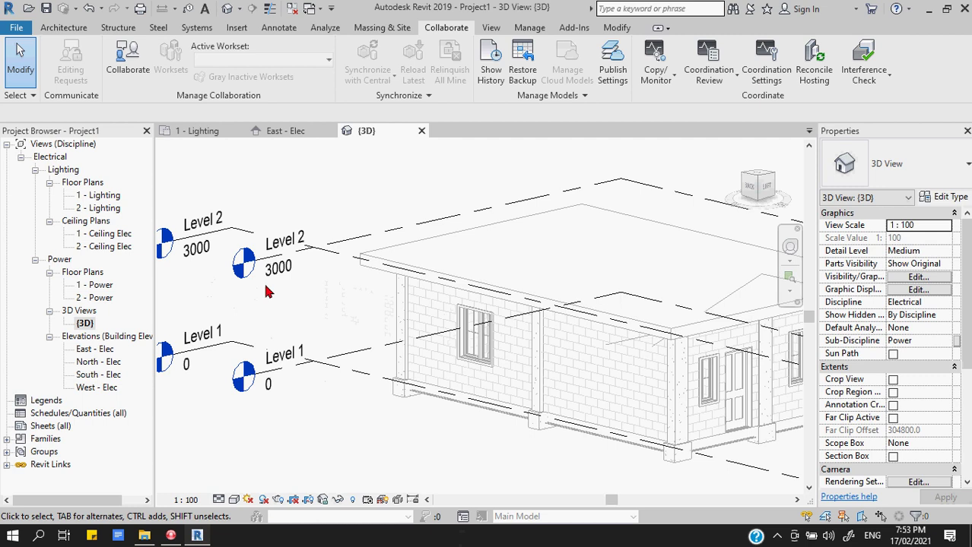
left_click(271, 267)
double_click(89, 363)
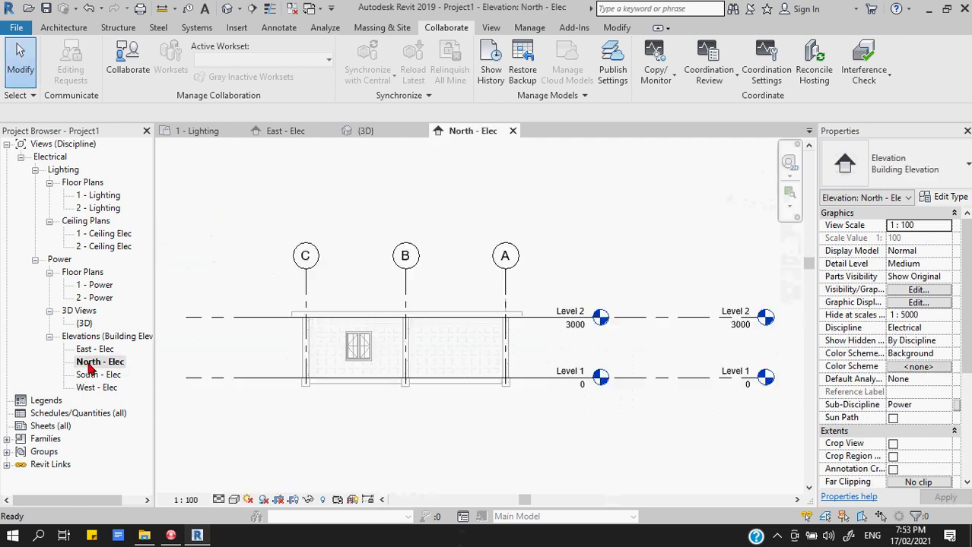
- Trim Level 2 in the North elevation, placing its end head beside grid A
left_click(699, 318)
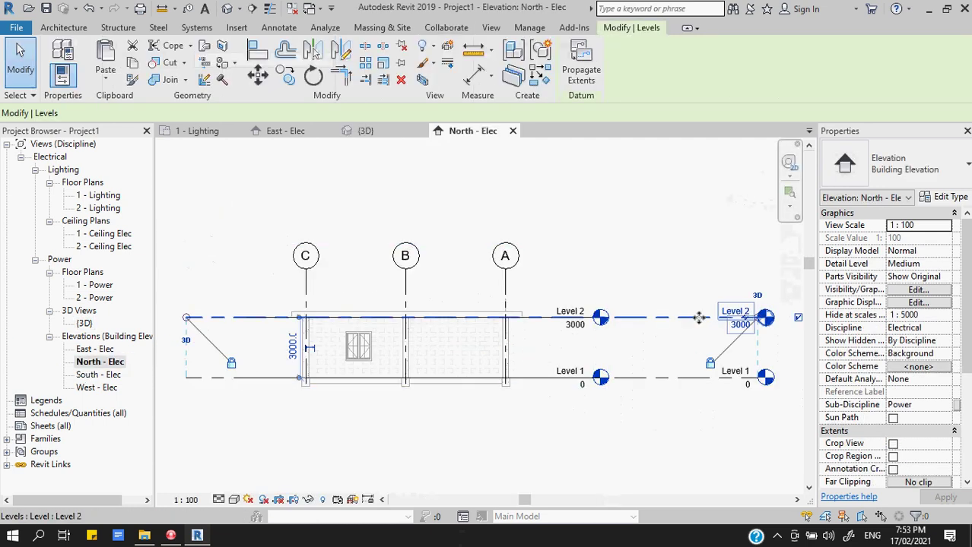
left_click_drag(187, 319, 519, 316)
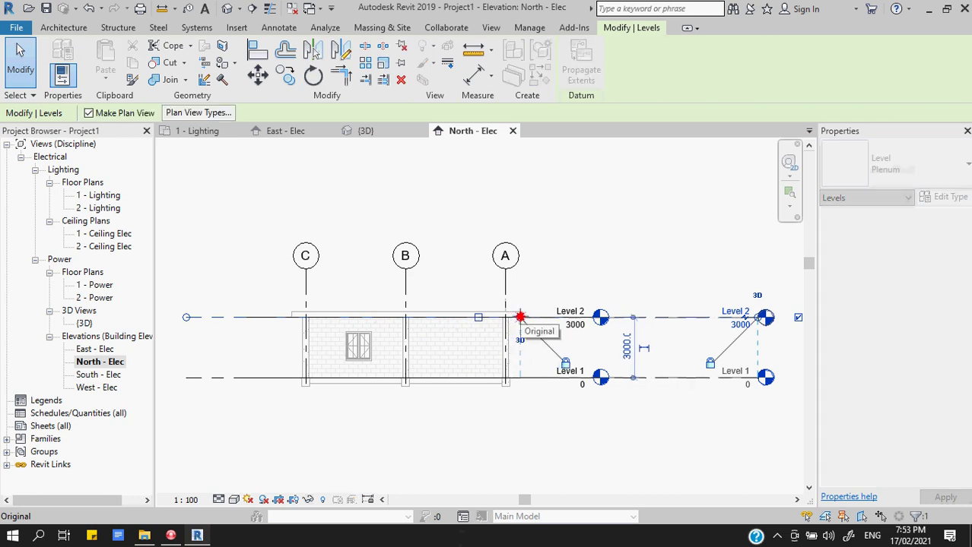
left_click_drag(756, 321, 600, 318, "ctrl")
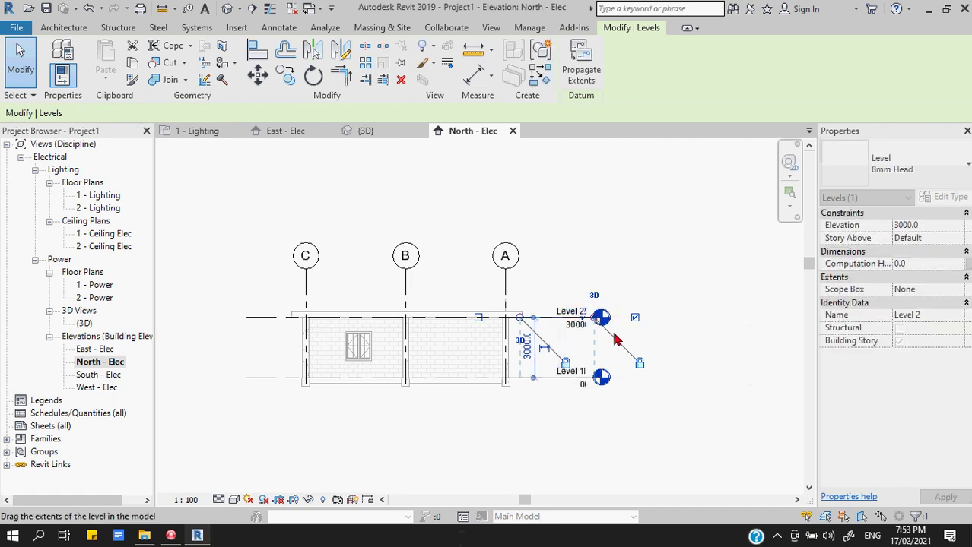
scroll(607, 329, "up", 3)
scroll(585, 318, "up", 2)
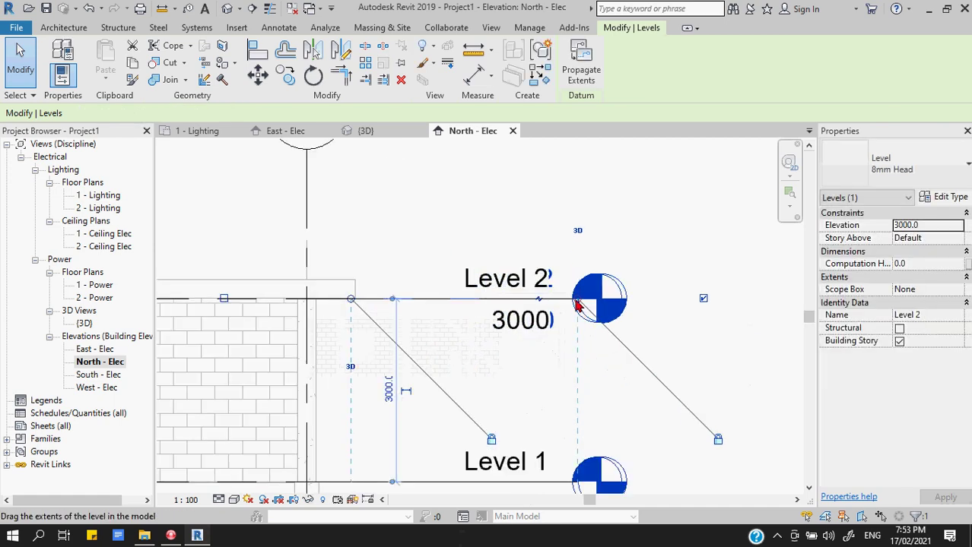
left_click_drag(576, 307, 572, 304)
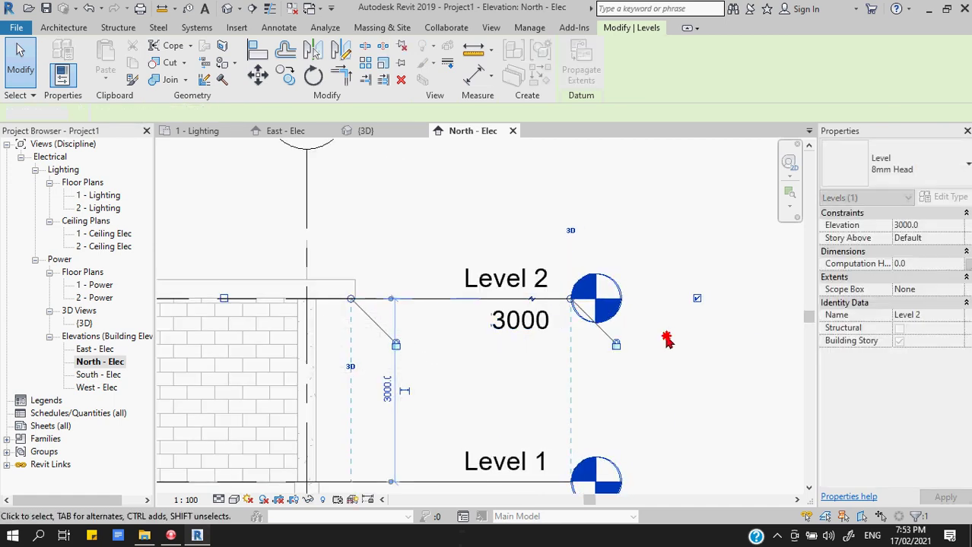
left_click(672, 334)
scroll(672, 335, "down", 5)
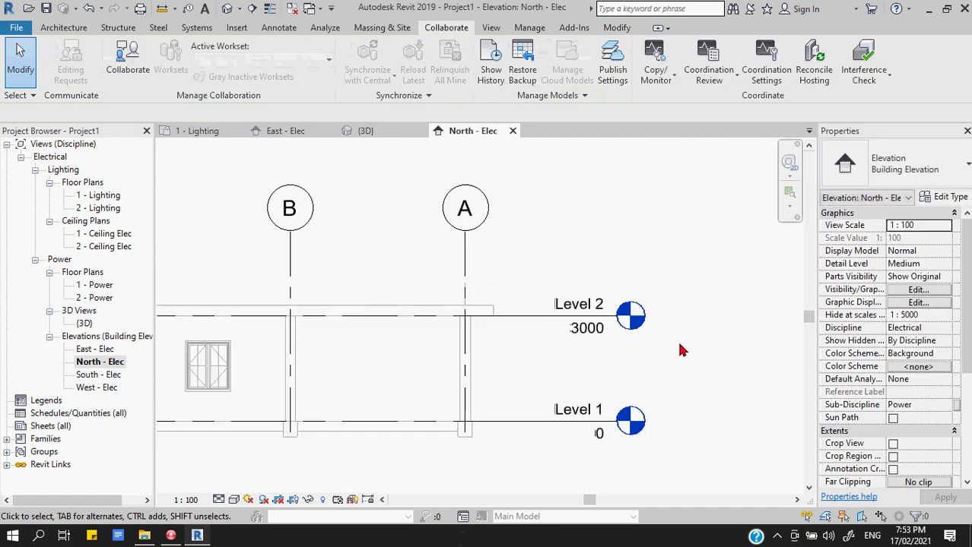
- In South - Elec, drag Level 1's end so its left heads disappear
double_click(91, 374)
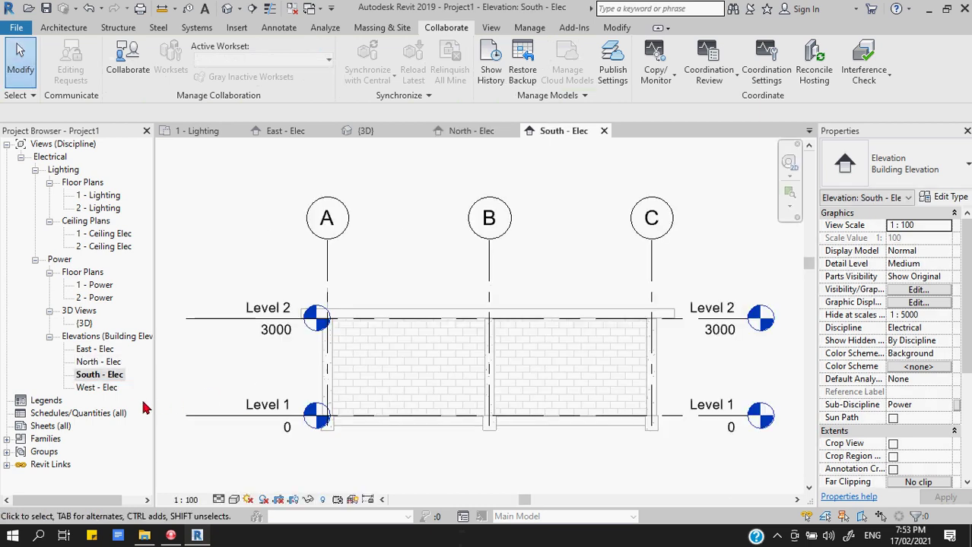
left_click(215, 414)
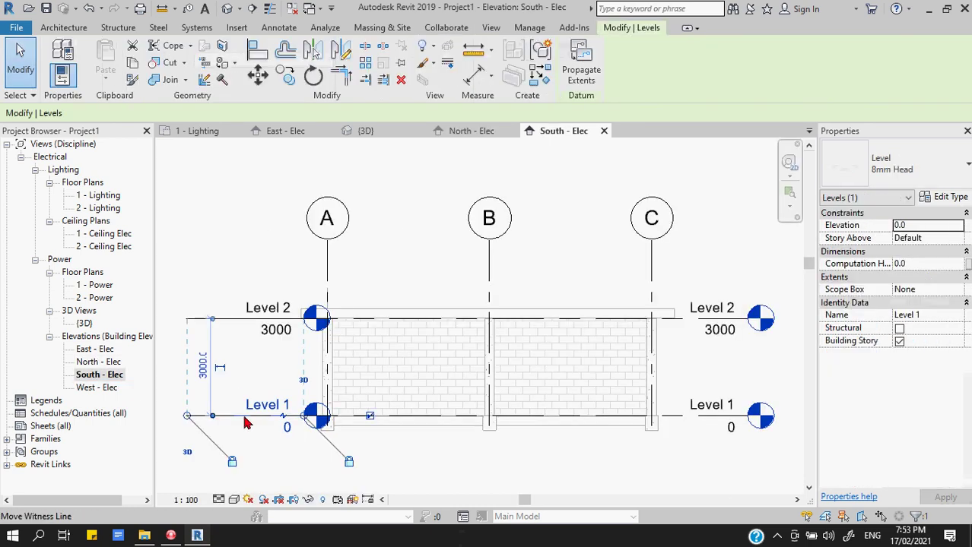
left_click_drag(306, 423, 748, 416)
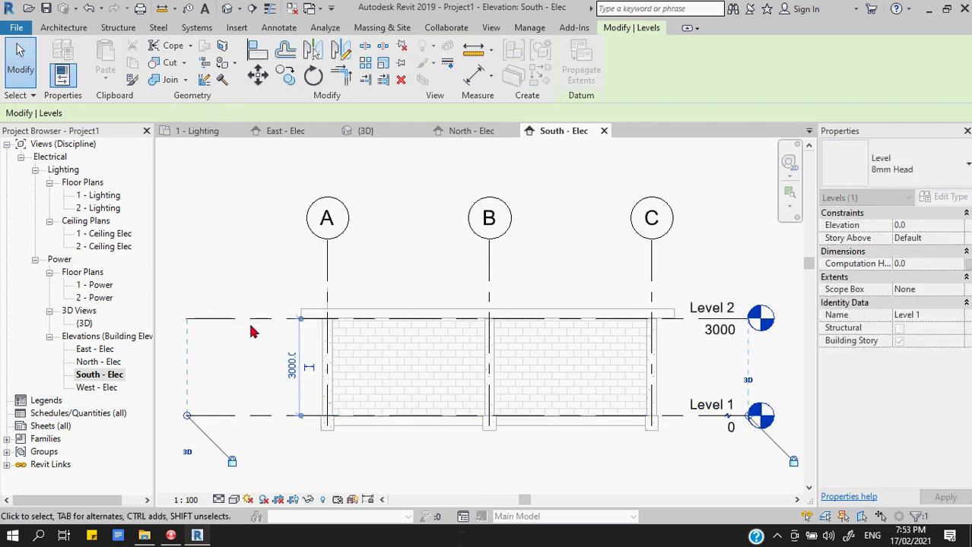
- Finish the Level 1 adjustment in West - Elec, then recheck East, North and South elevations
double_click(96, 388)
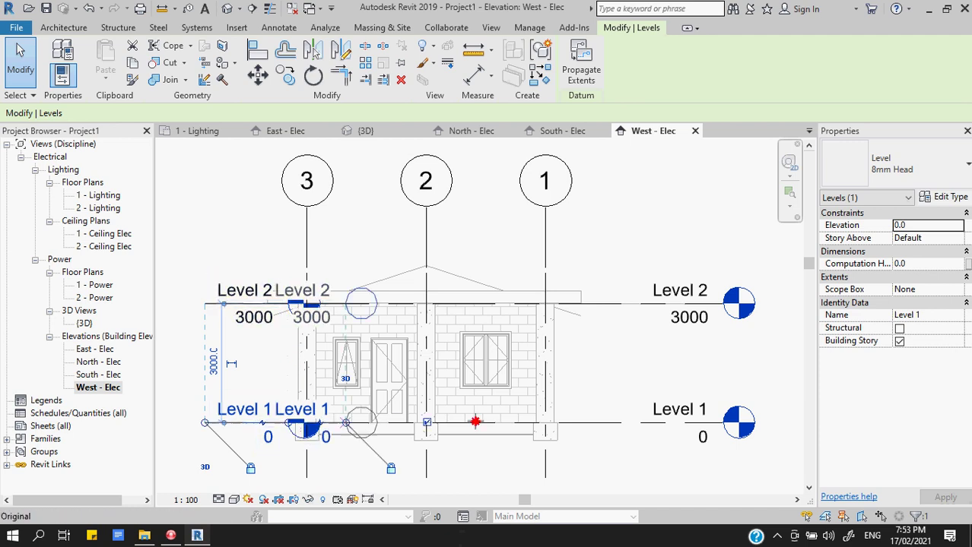
key("l")
key("l")
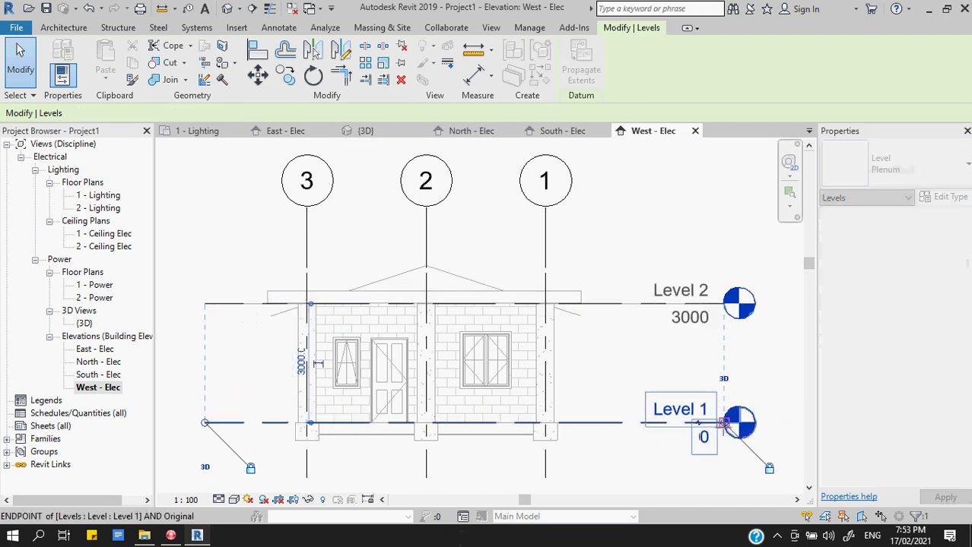
key("Escape")
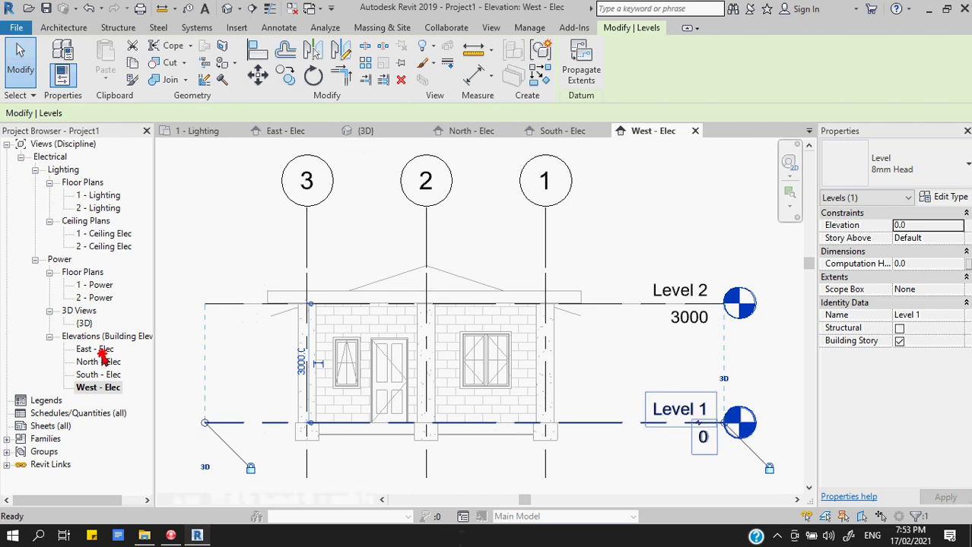
left_click(97, 350)
double_click(99, 361)
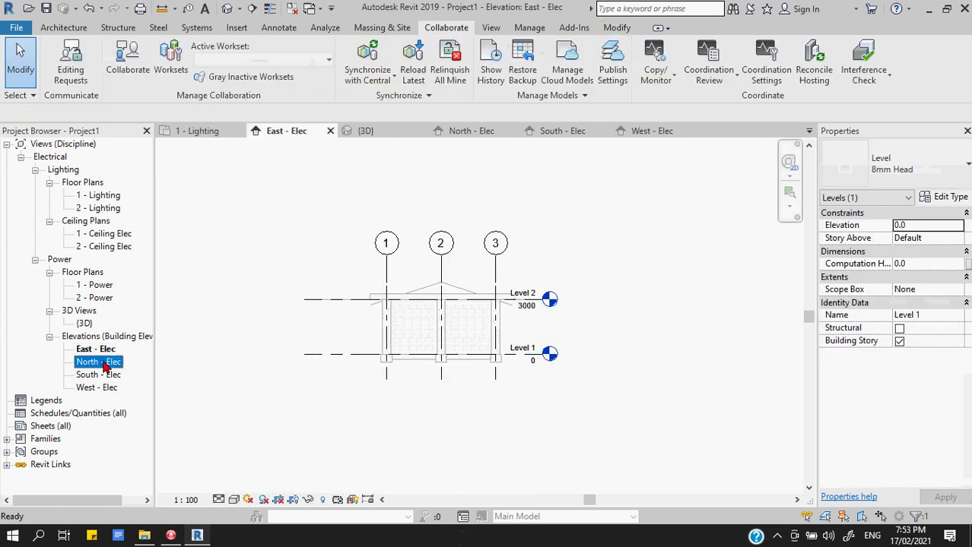
double_click(103, 376)
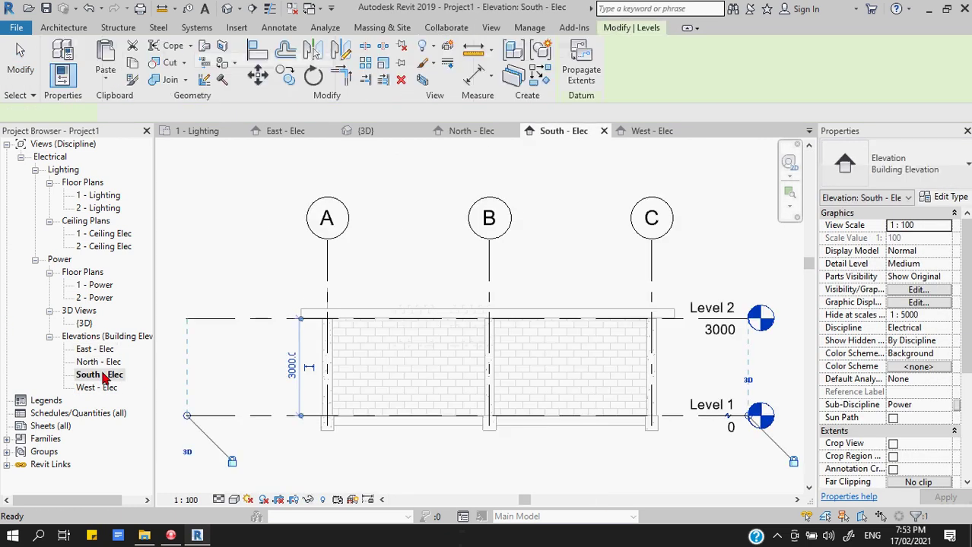
- Orbit and zoom the {3D} view to confirm single heads on Level 1 and Level 2
left_click(380, 136)
scroll(534, 384, "down", 5)
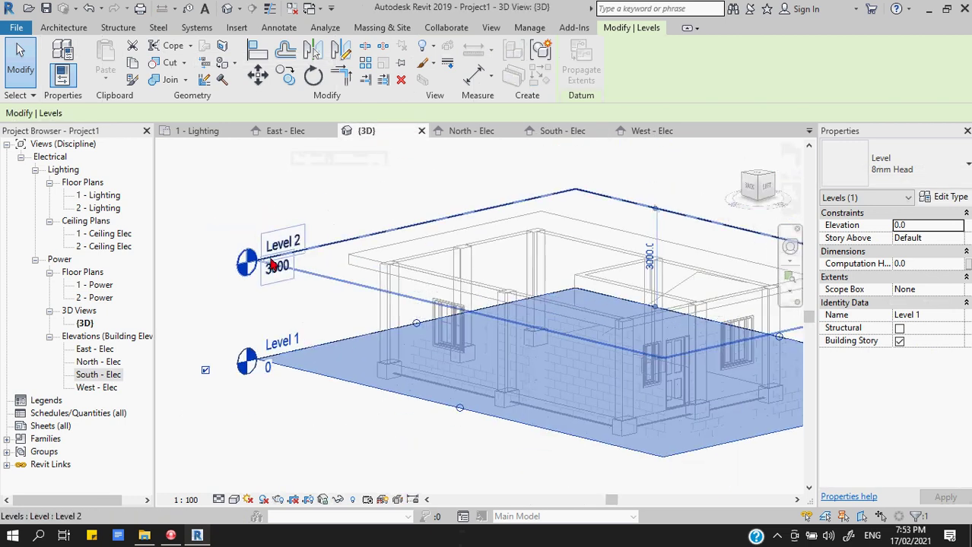
left_click(616, 411)
scroll(471, 380, "up", 2)
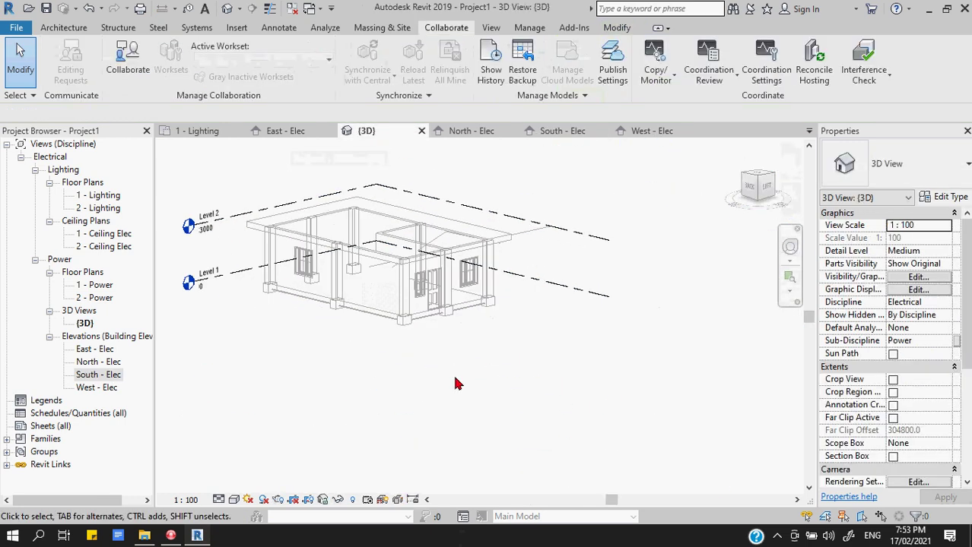
middle_click_drag(412, 385, 272, 393, "shift")
scroll(427, 278, "up", 4)
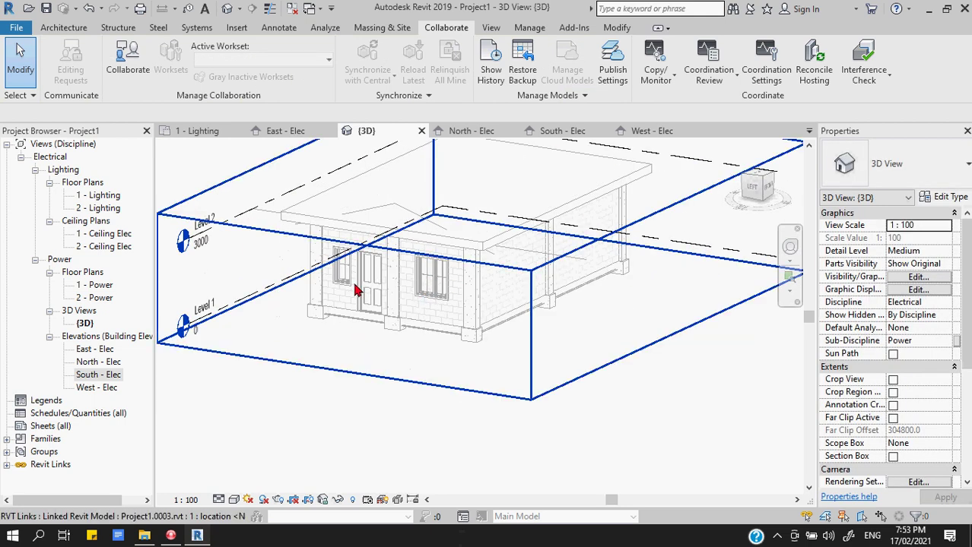
scroll(357, 281, "down", 2)
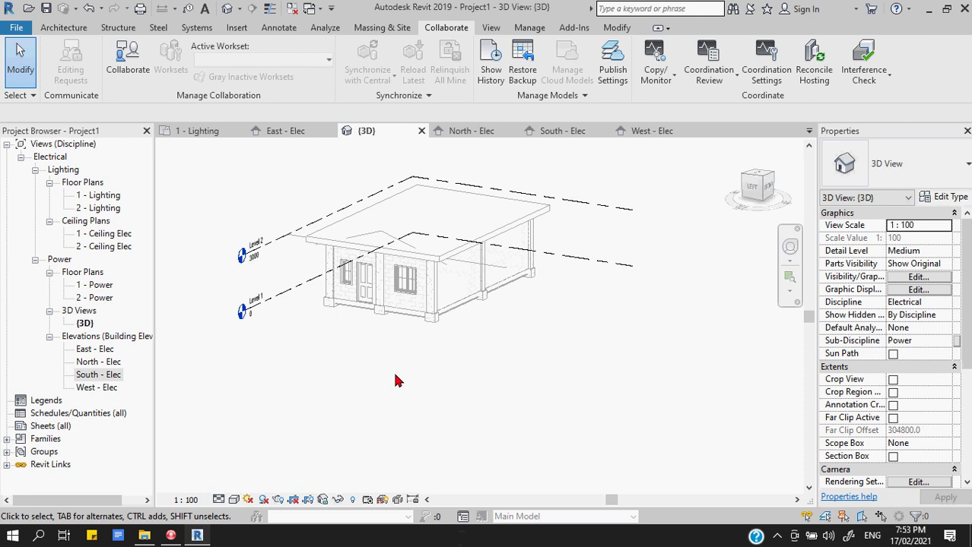
- On 1 - Power, start Electrical Equipment placement and bring up the 125 A panelboard's Type Properties
double_click(104, 286)
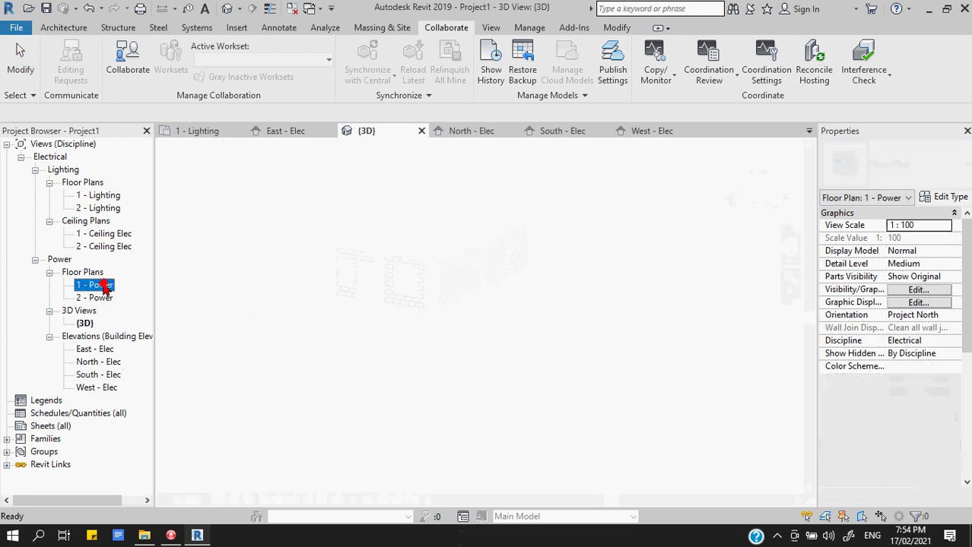
scroll(523, 339, "up", 8)
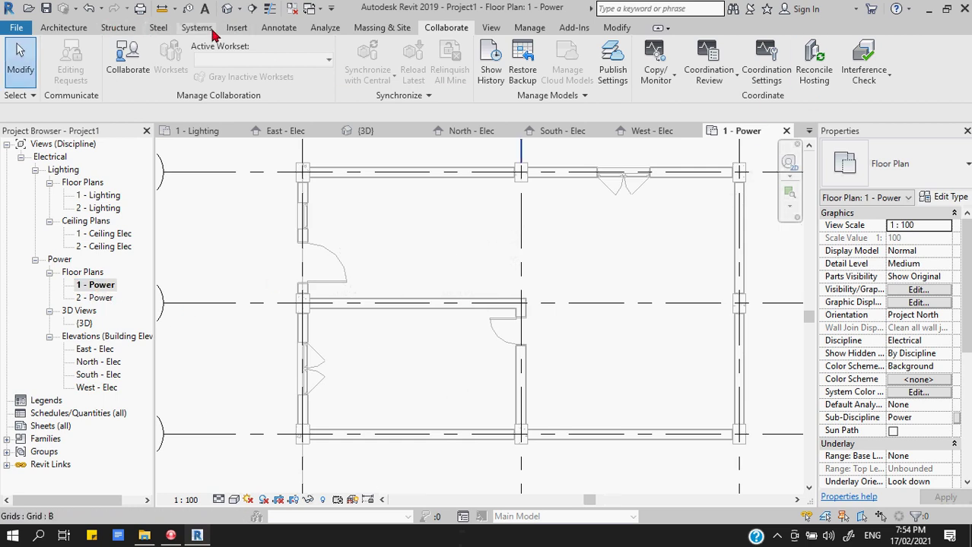
left_click(199, 29)
left_click(694, 98)
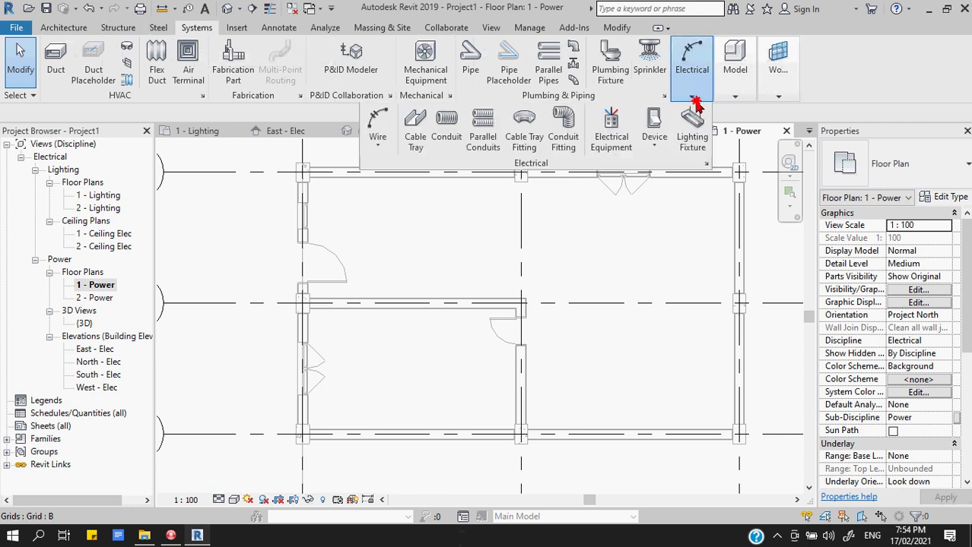
left_click(625, 143)
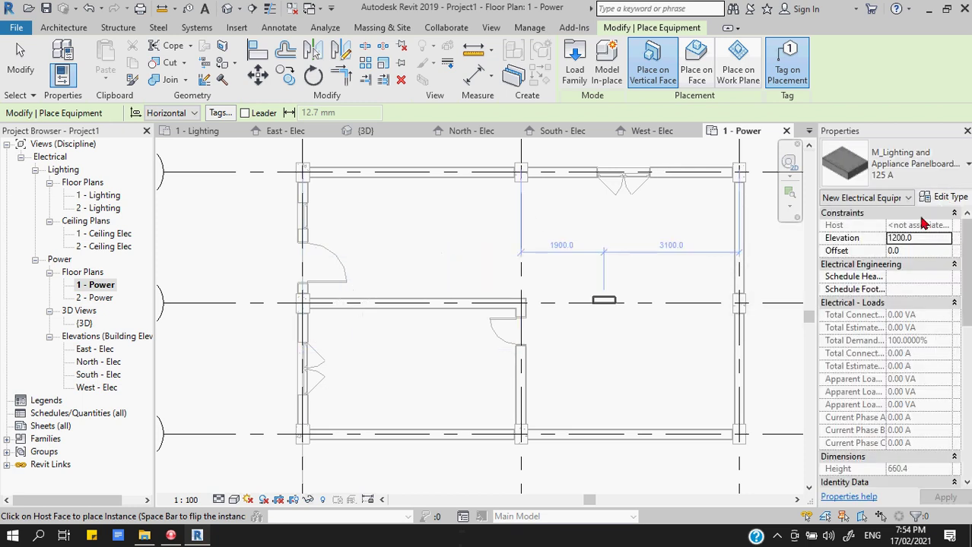
left_click(942, 198)
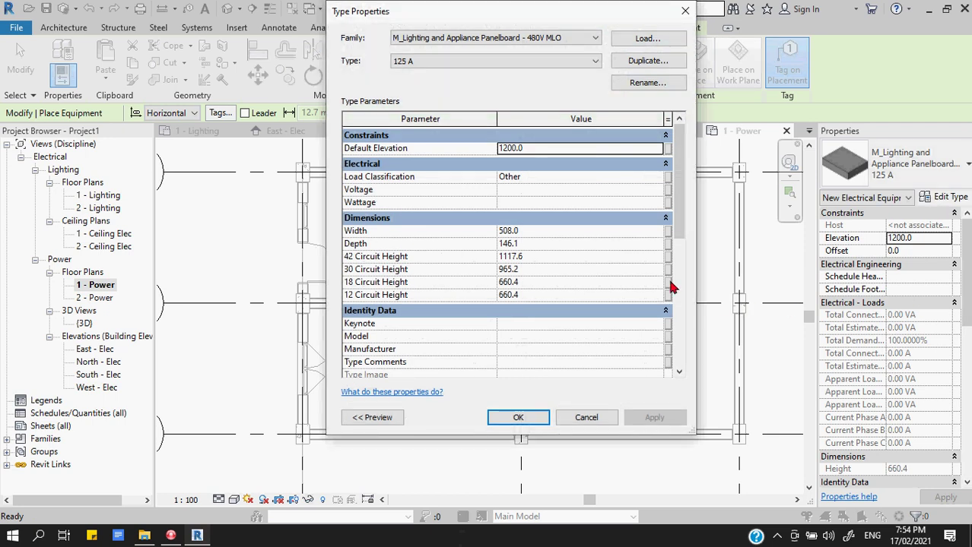
- Browse to Libraries > US Metric > Electrical > MEP > Electric Power > Distribution
left_click(650, 38)
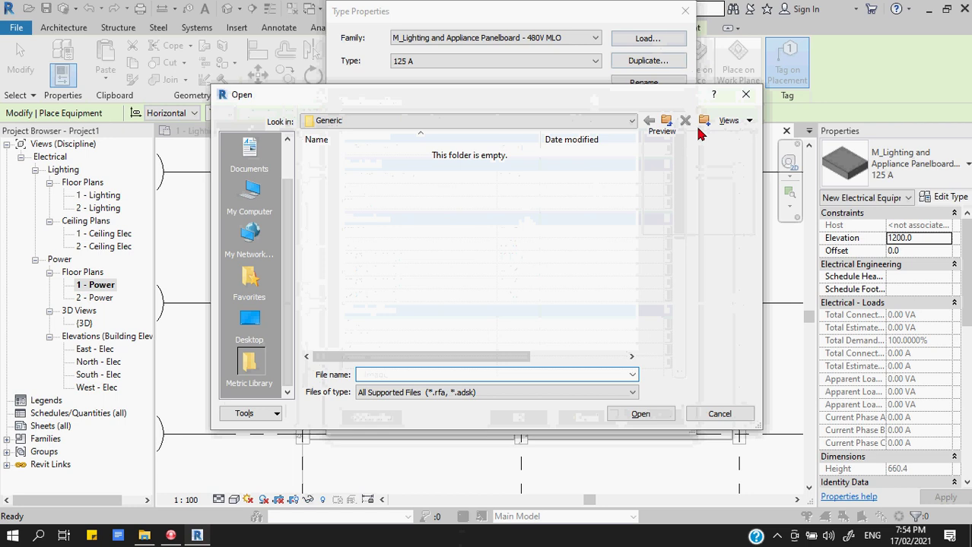
left_click(666, 123)
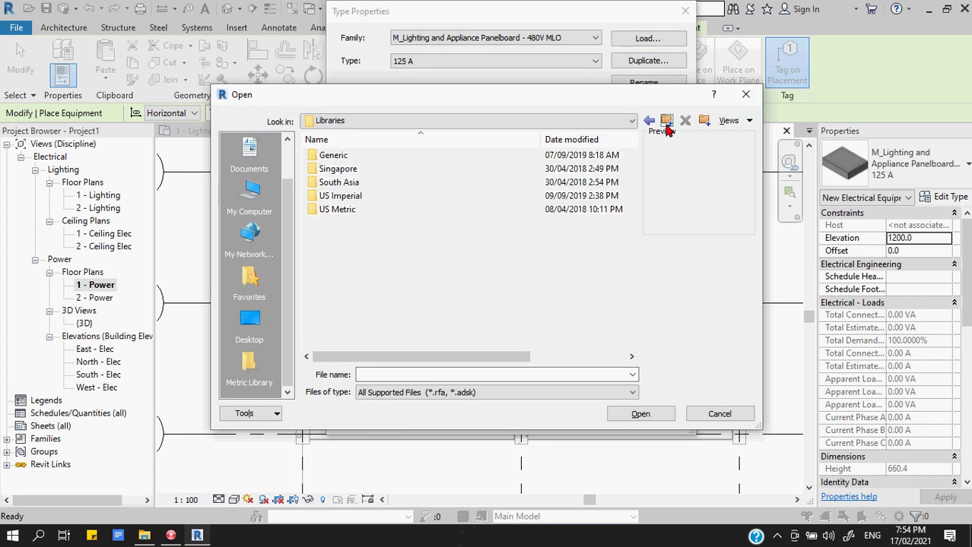
left_click(665, 120)
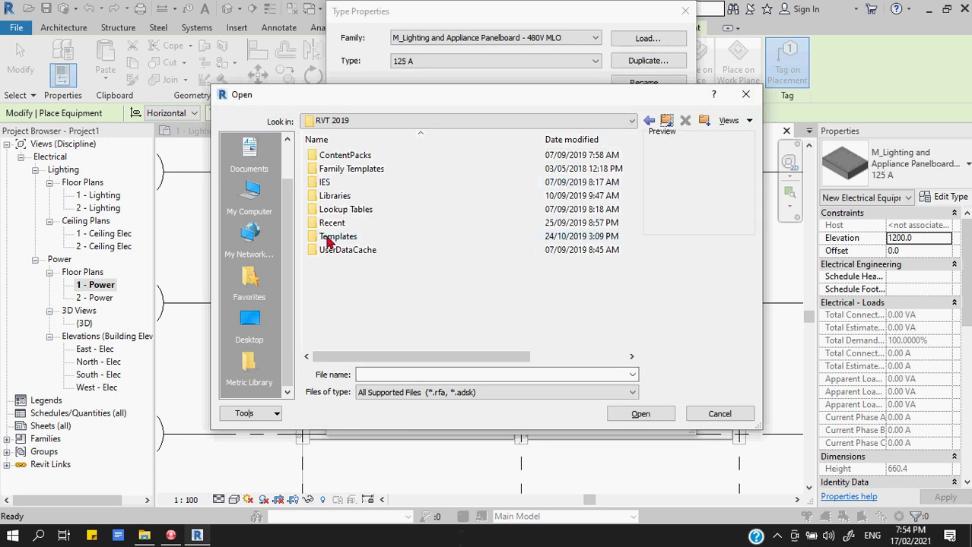
double_click(335, 196)
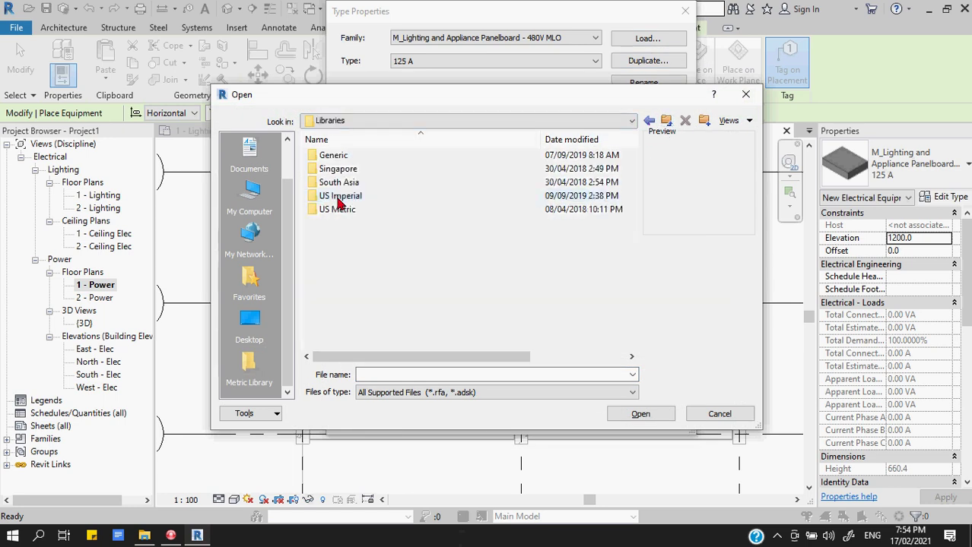
double_click(336, 210)
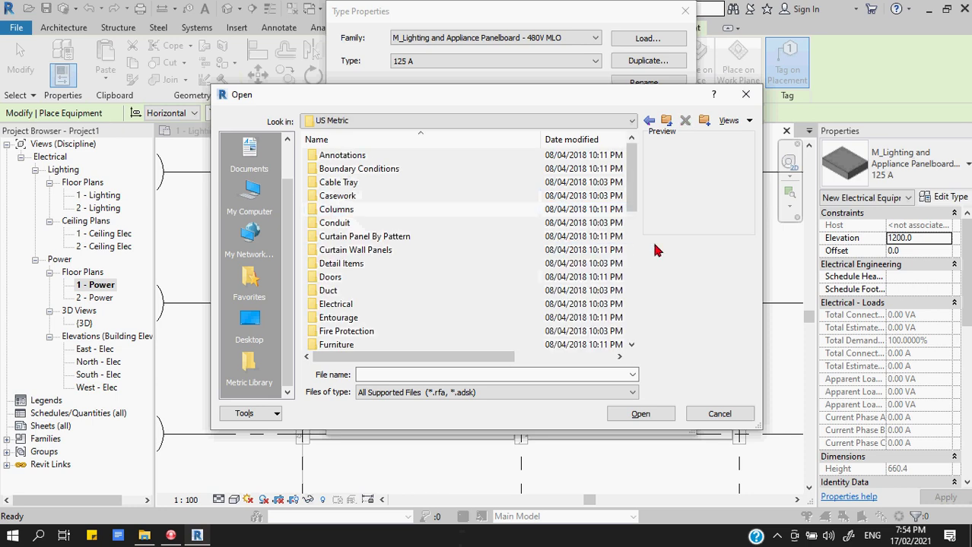
double_click(361, 304)
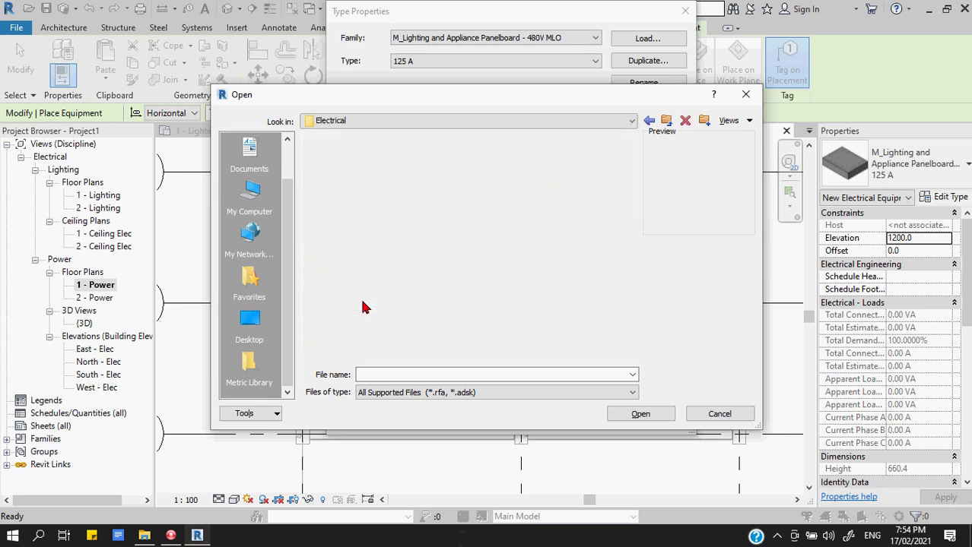
double_click(328, 169)
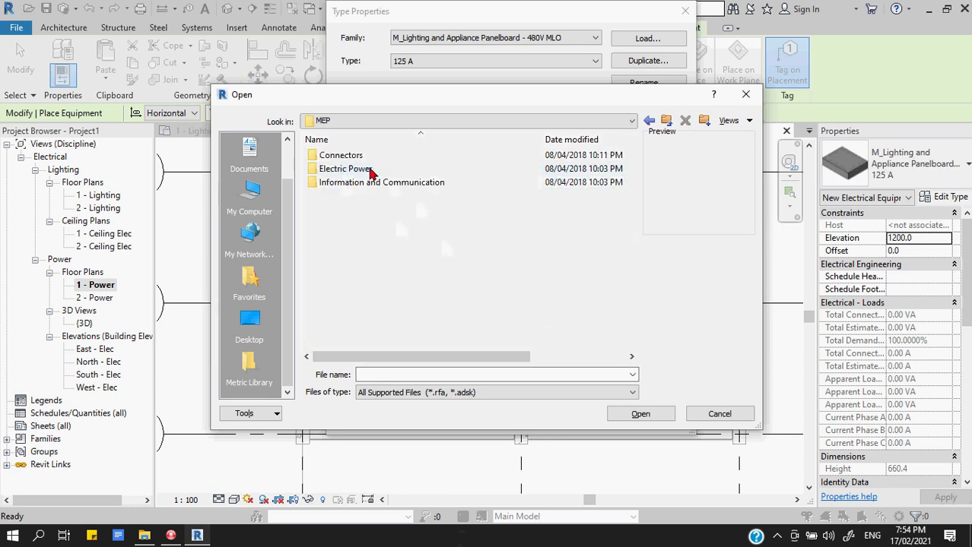
double_click(369, 172)
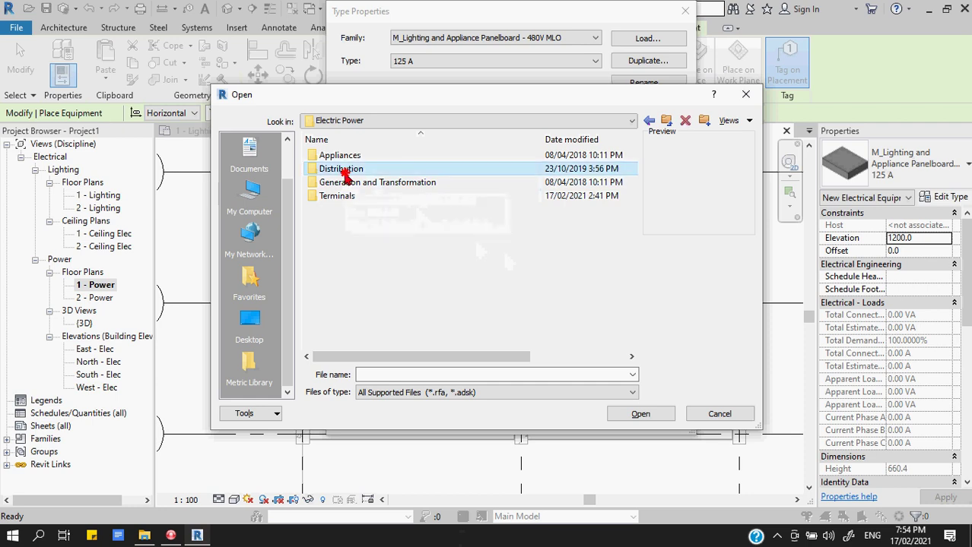
double_click(344, 171)
- Load the M_Single Phase Panel - 120V MCB - Surface family
scroll(590, 220, "down", 3)
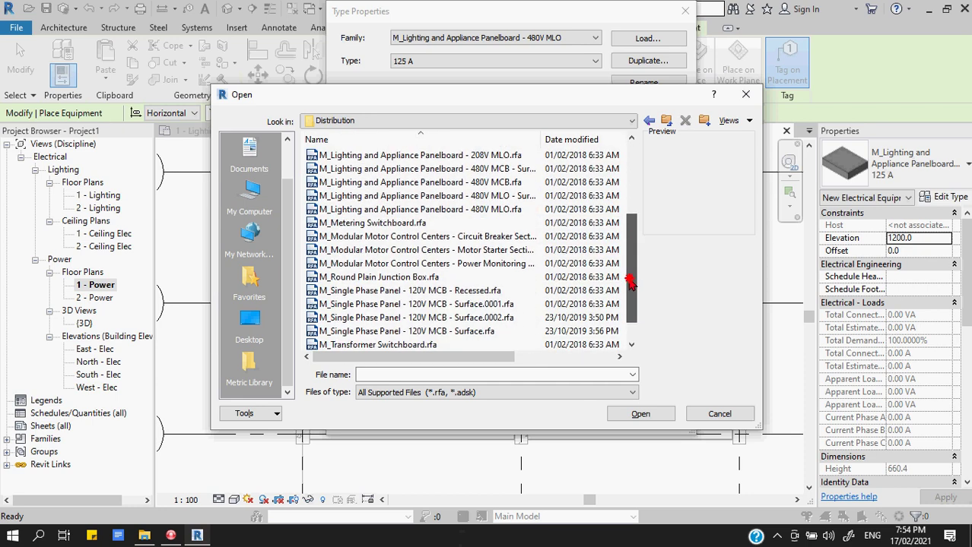
scroll(630, 281, "down", 1)
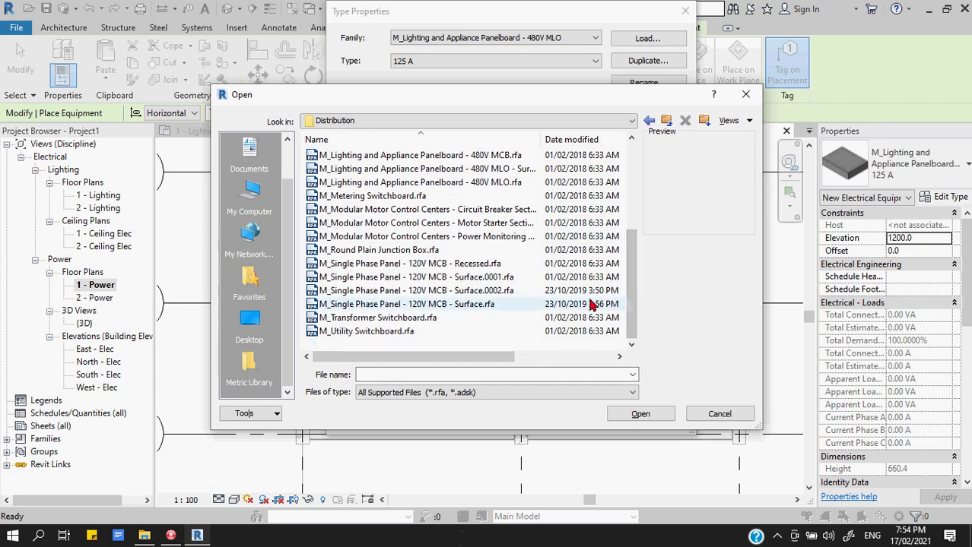
left_click(441, 306)
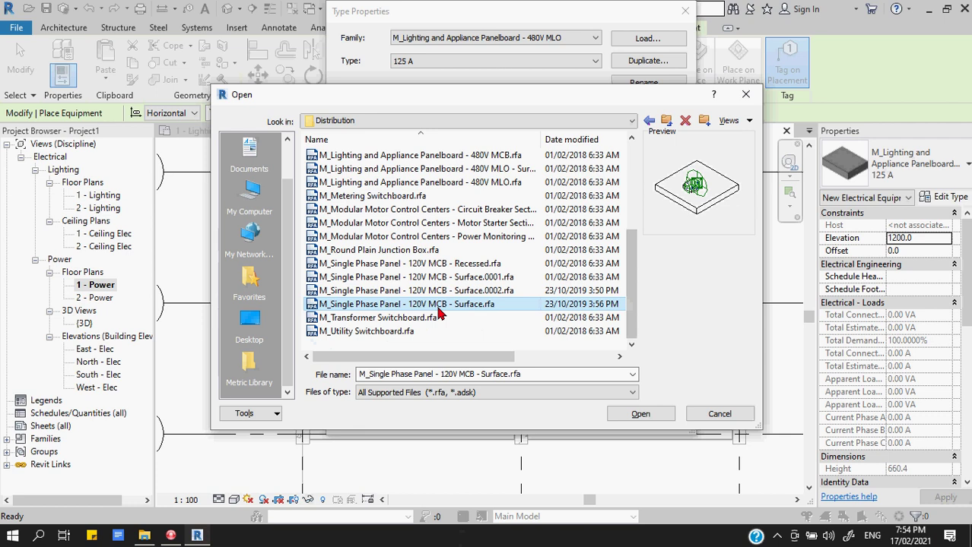
left_click(640, 414)
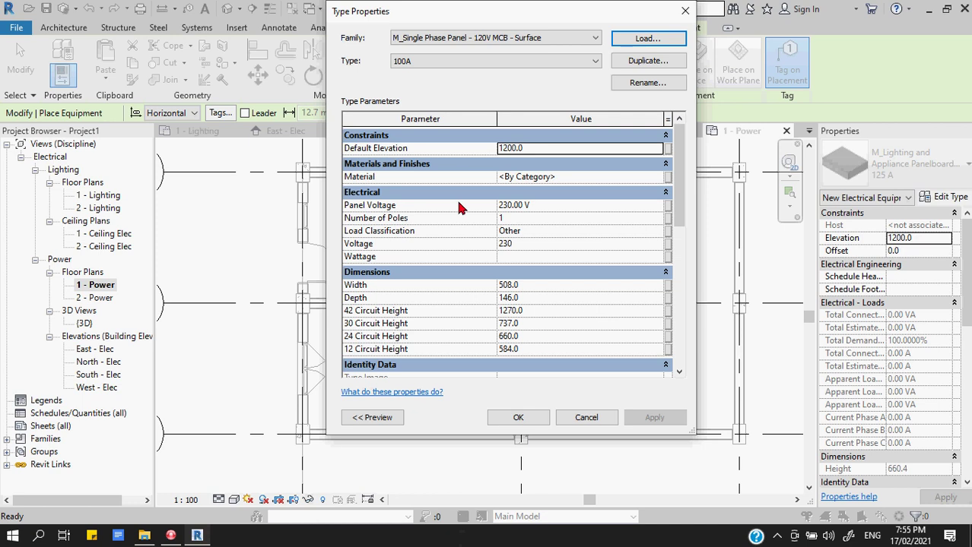
- Review the 100A type's Panel Voltage, Voltage and Width values
left_click(538, 207)
left_click(549, 205)
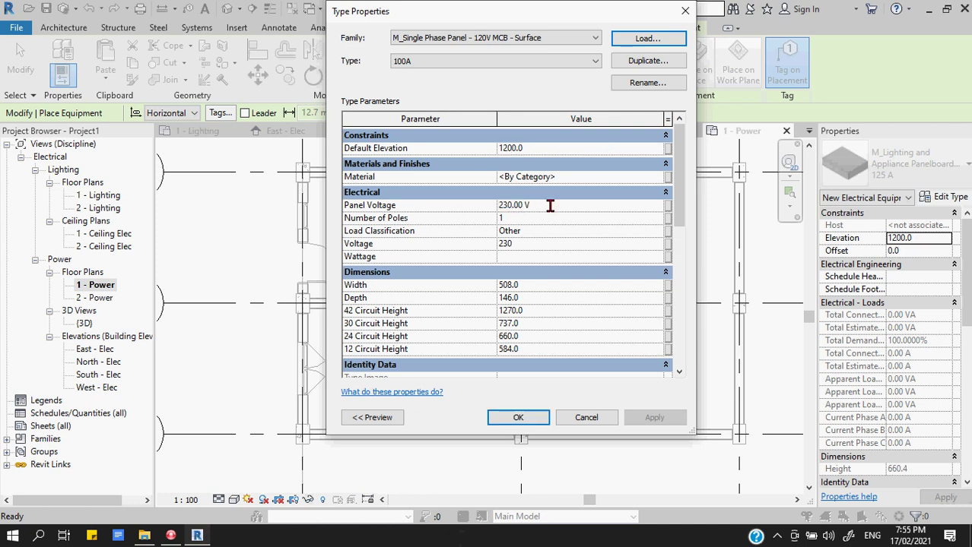
left_click(523, 244)
left_click(557, 283)
scroll(679, 199, "down", 1)
left_click_drag(679, 199, 677, 328)
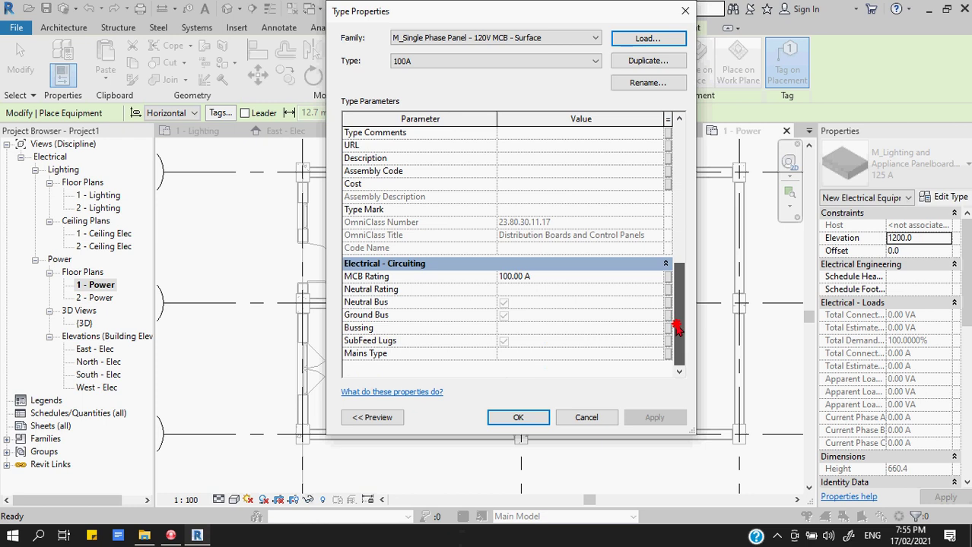
- Set the MCB Rating to 125 A
left_click(532, 277)
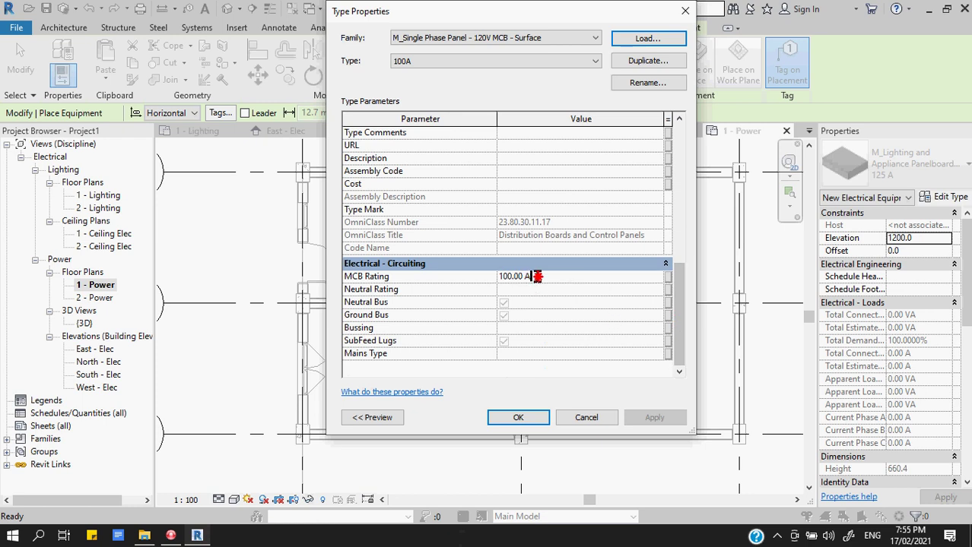
left_click_drag(534, 276, 476, 276)
type("1")
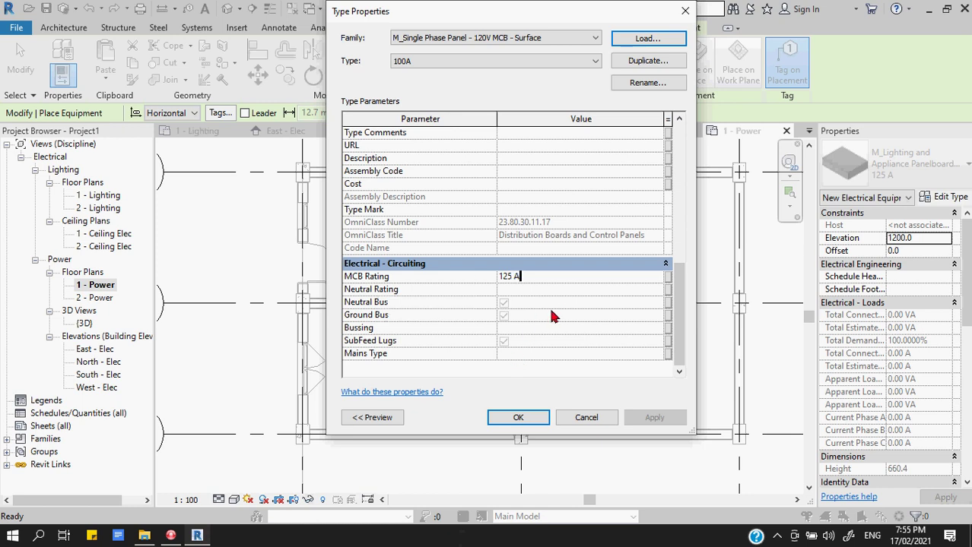
type("25 A")
left_click(509, 316)
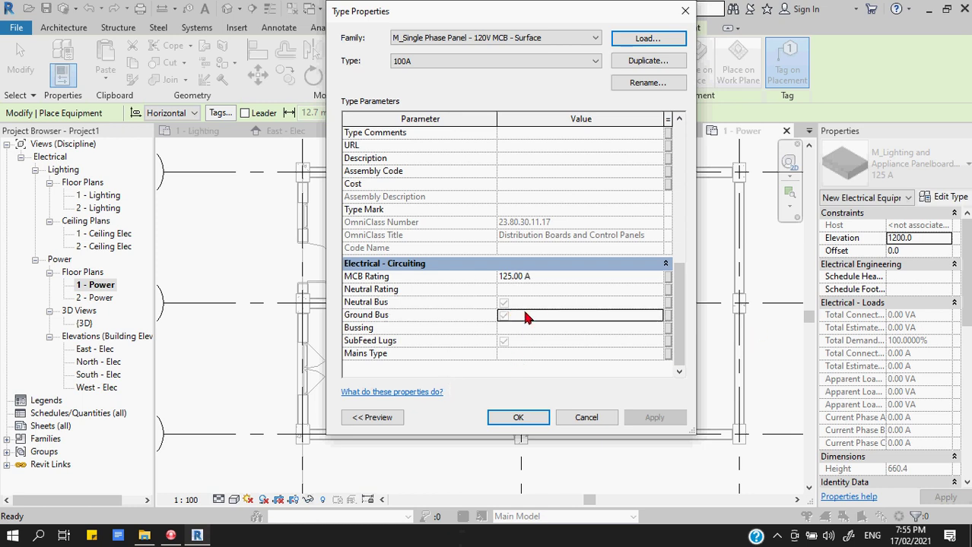
- Set Mains Type to 100 A and apply the type settings
left_click(529, 355)
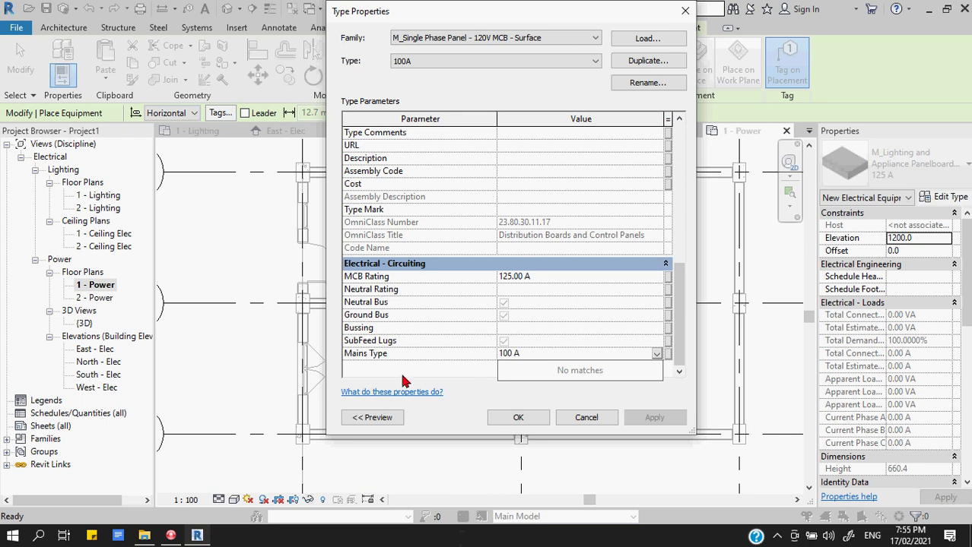
key("Escape")
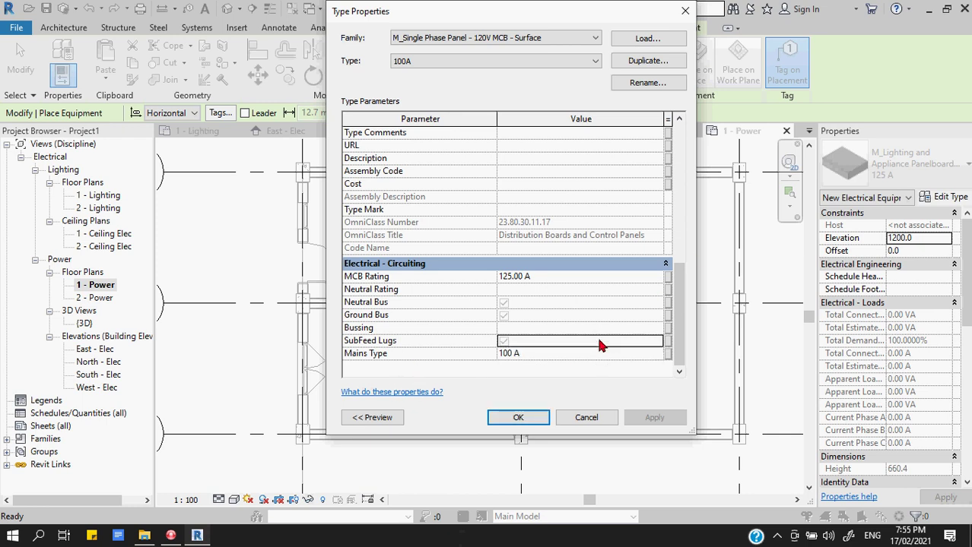
left_click(609, 277)
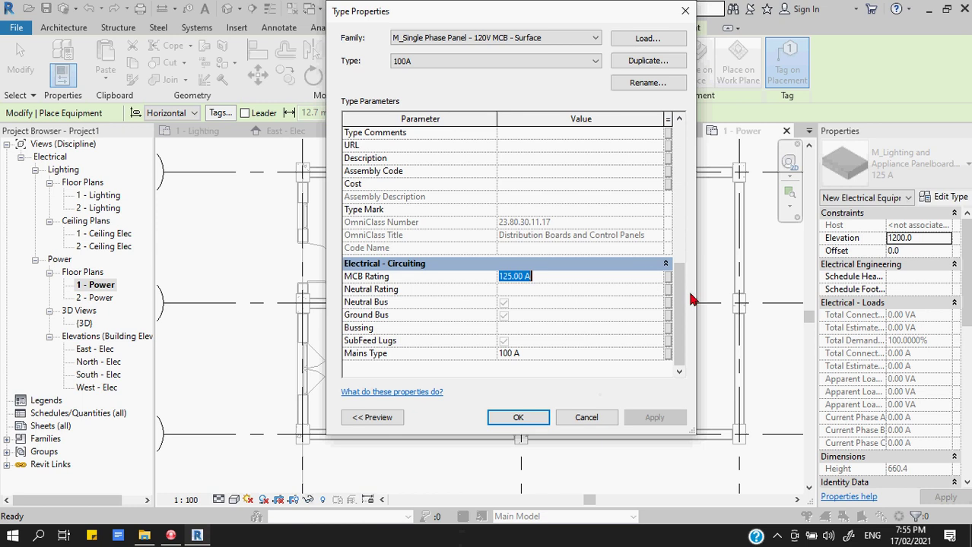
left_click_drag(679, 300, 679, 149)
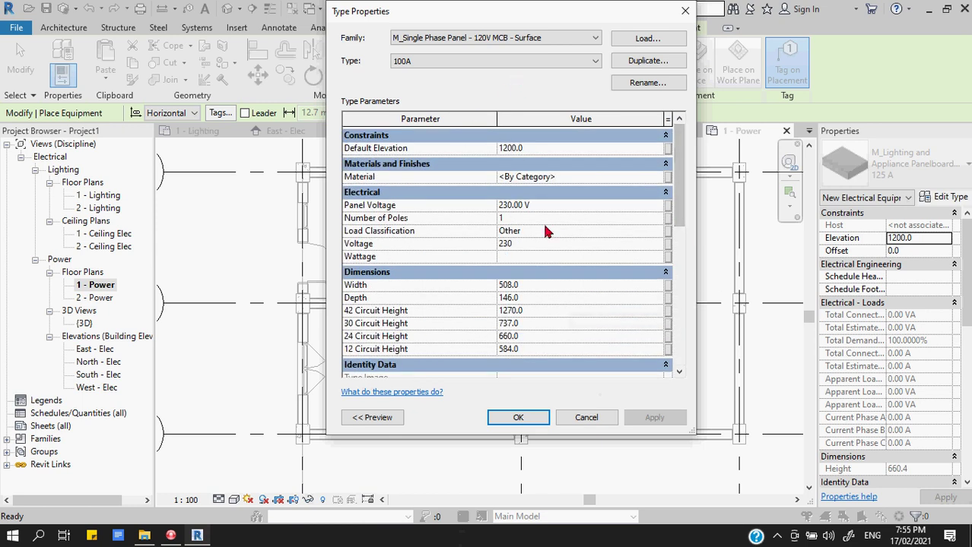
left_click(513, 419)
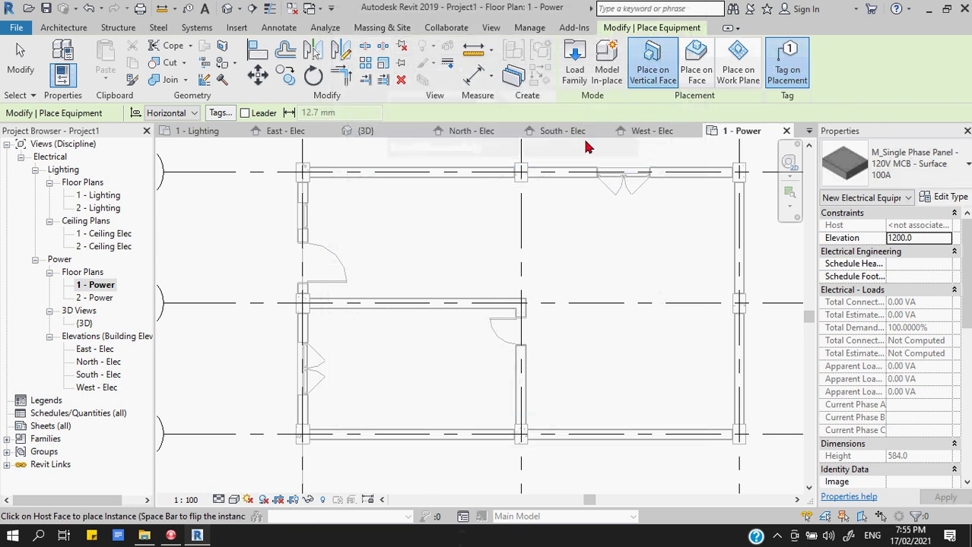
- Change the panel's placement Elevation from 1200.0 to 1500
scroll(345, 295, "up", 3)
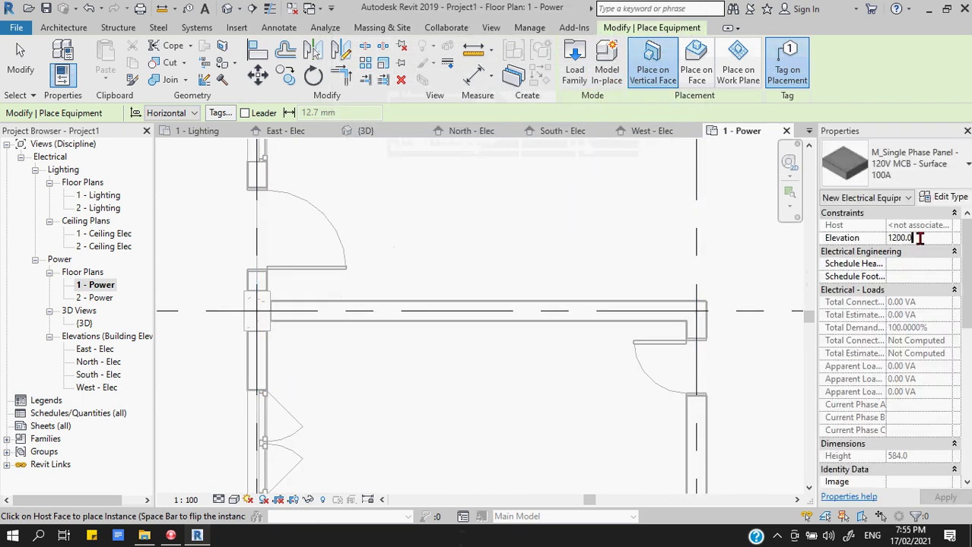
left_click_drag(917, 238, 873, 242)
type("1500")
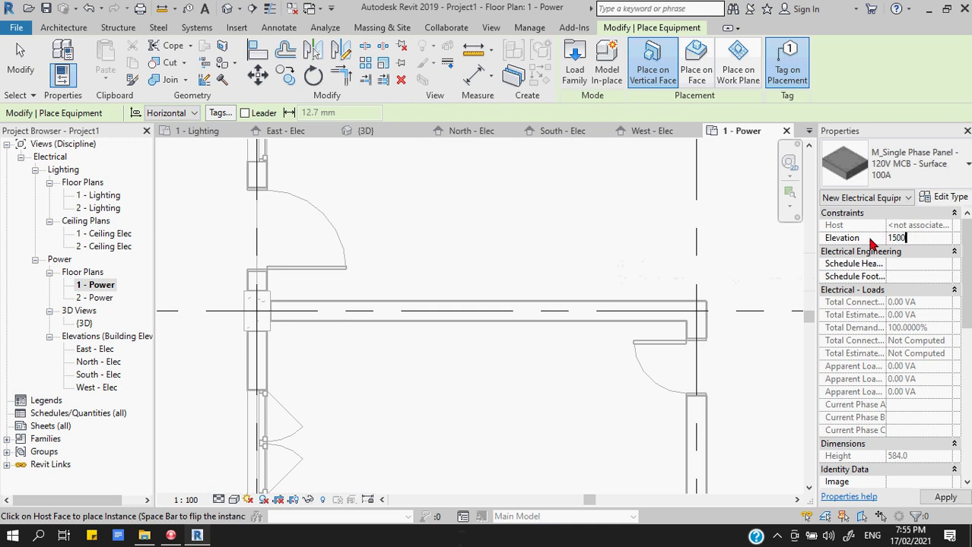
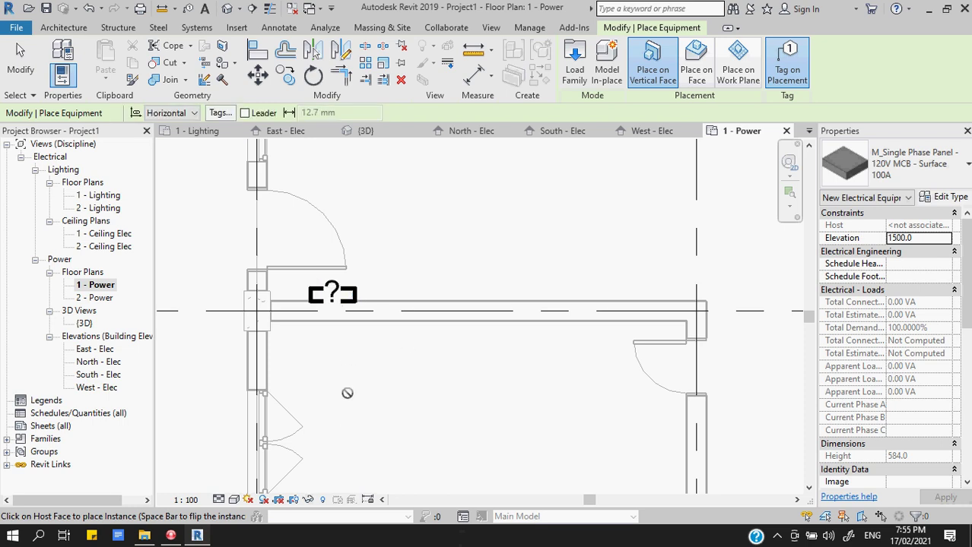
- End panel placement and inspect the placed M_Single Phase Panel - 120V MCB - Surface 100A at 1500.0 elevation
key("Escape")
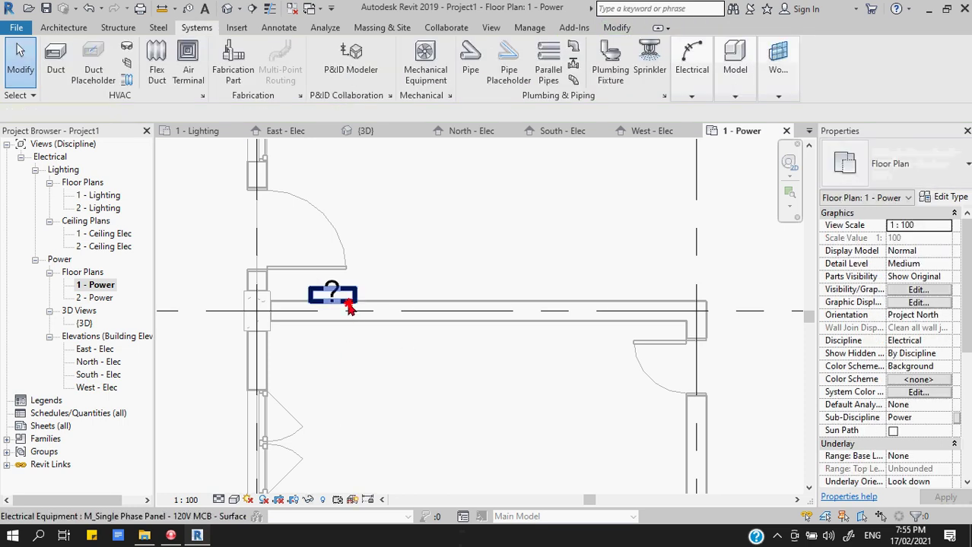
left_click(348, 308)
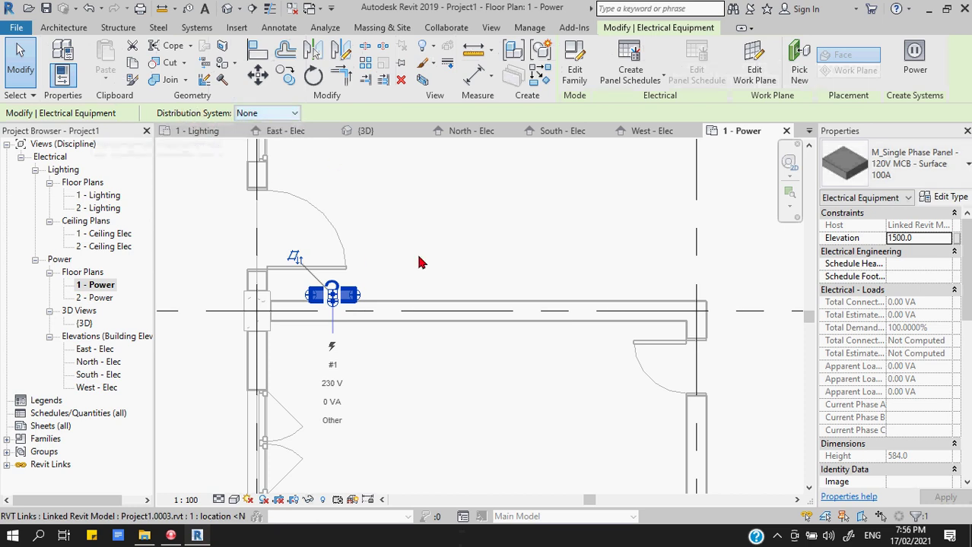
left_click(426, 278)
key("Escape")
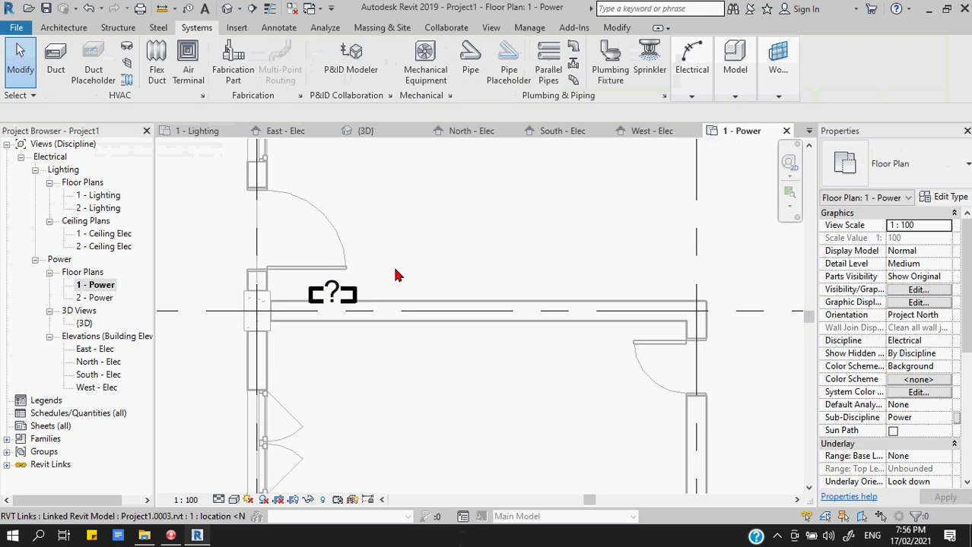
scroll(388, 286, "down", 2)
left_click(366, 286)
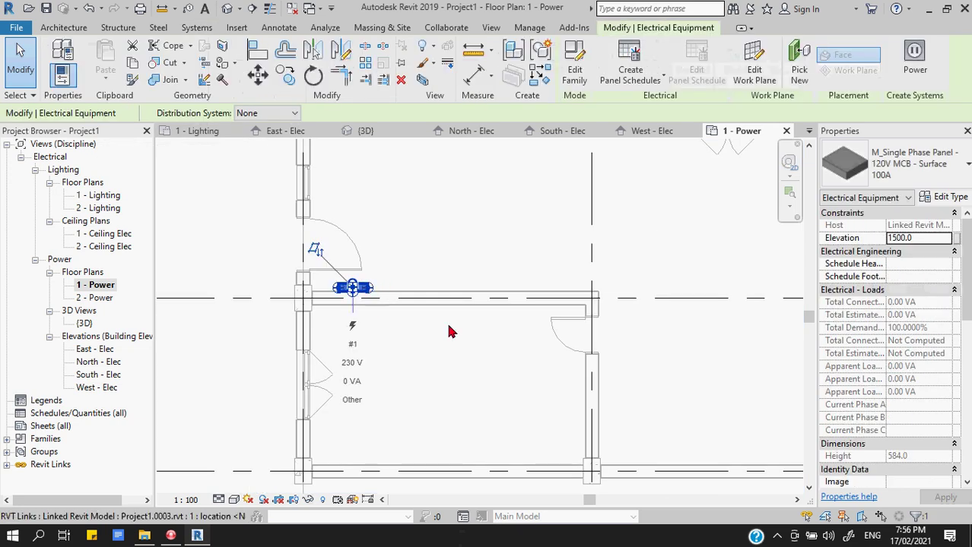
left_click_drag(966, 281, 965, 216)
left_click(521, 261)
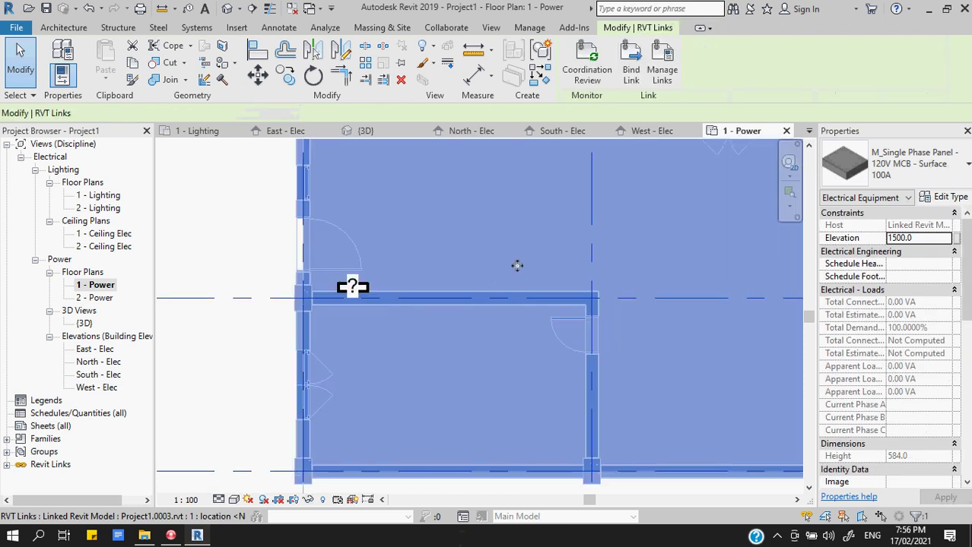
left_click(680, 287)
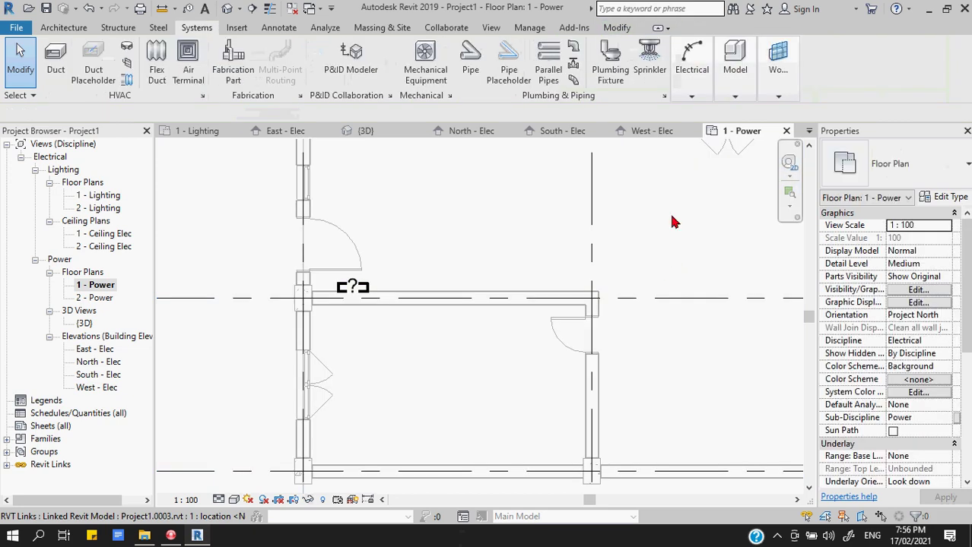
scroll(673, 277, "down", 2)
- Start placing an electrical fixture and bring up its type properties
left_click(691, 65)
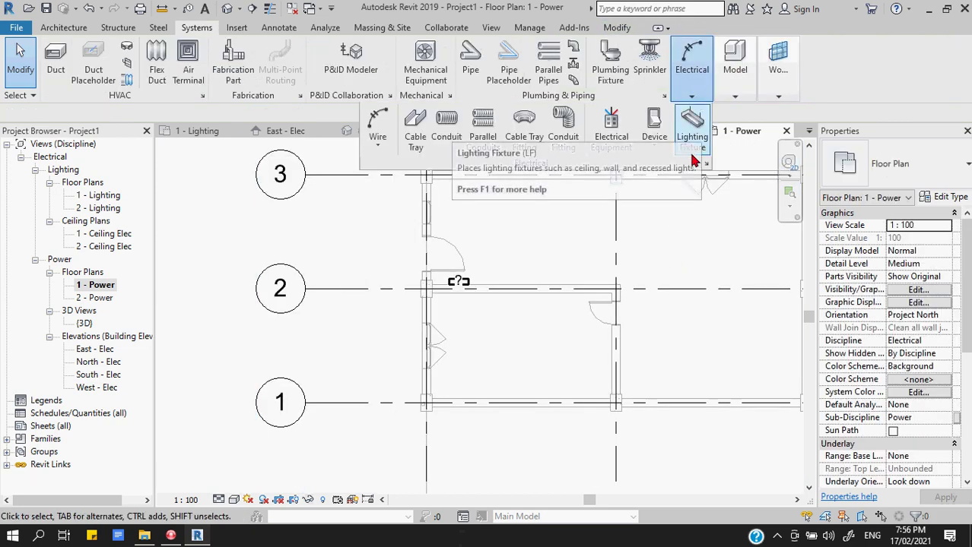
left_click(654, 141)
left_click(638, 170)
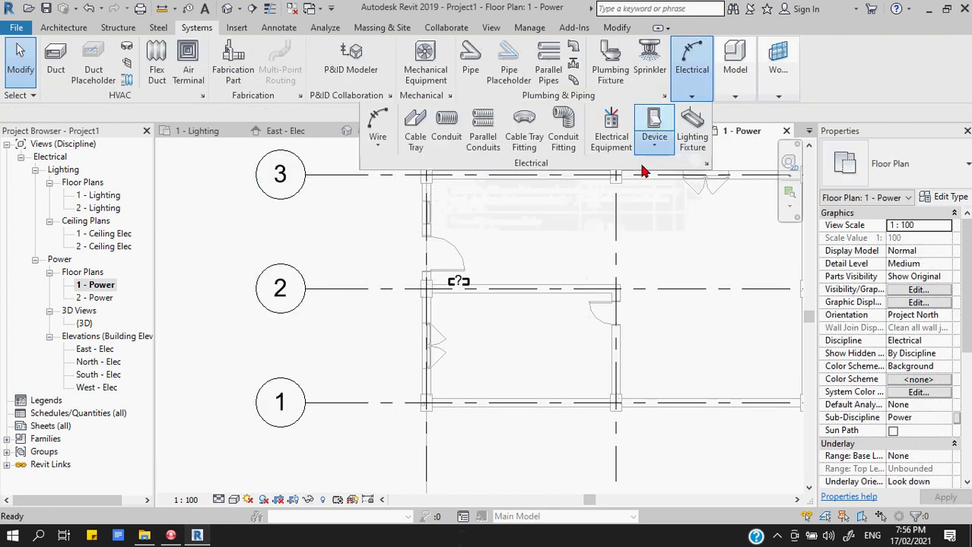
left_click(936, 199)
- Load M_Duplex Receptacle.rfa from the Terminals folder, overwriting the existing family
left_click(669, 39)
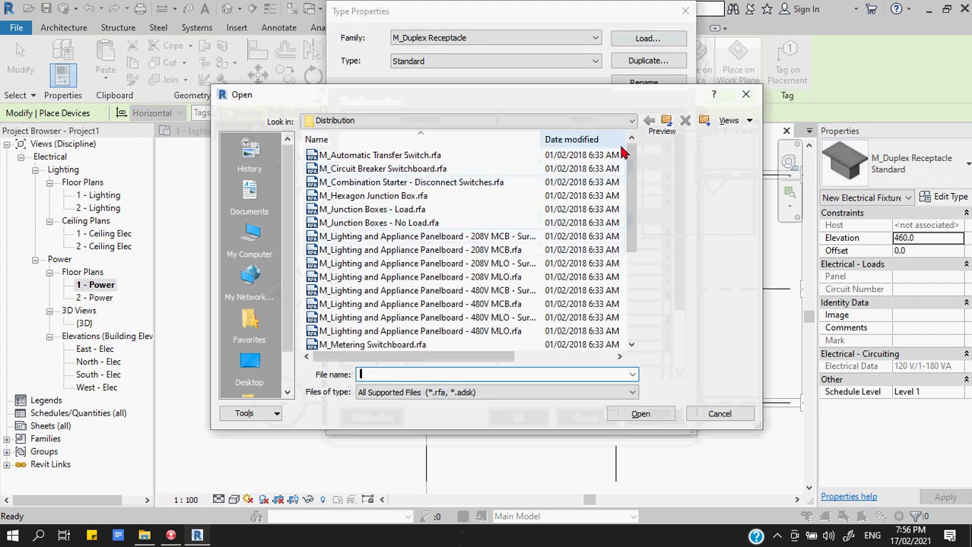
left_click(665, 122)
double_click(341, 169)
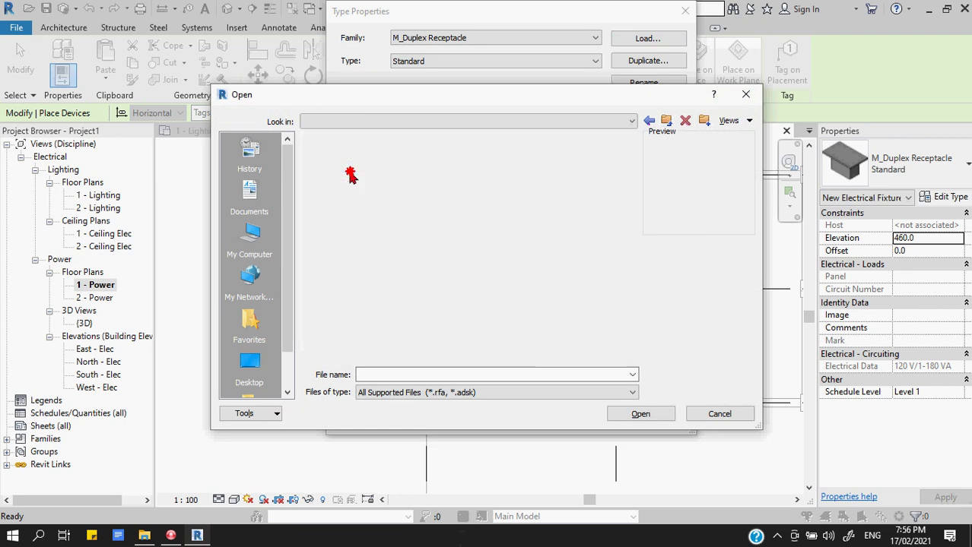
left_click(665, 122)
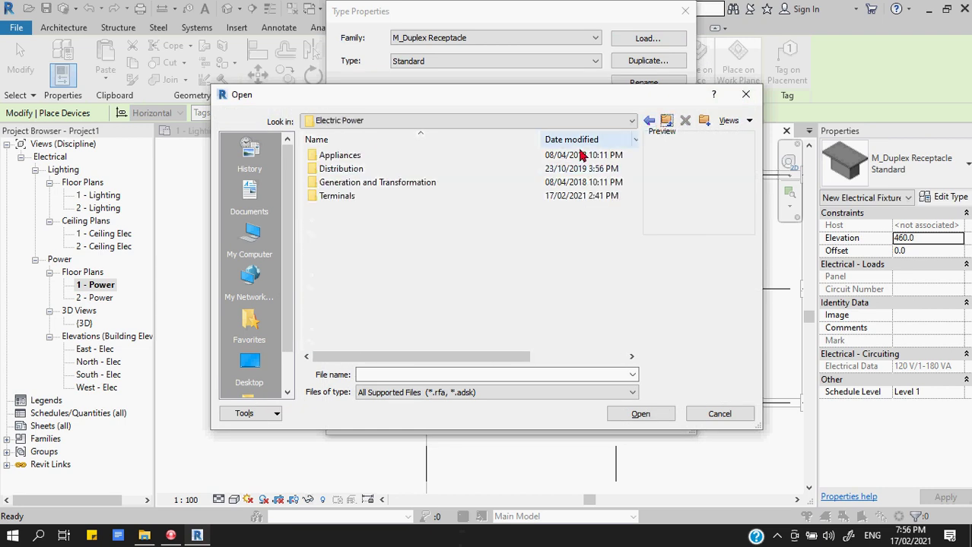
double_click(384, 201)
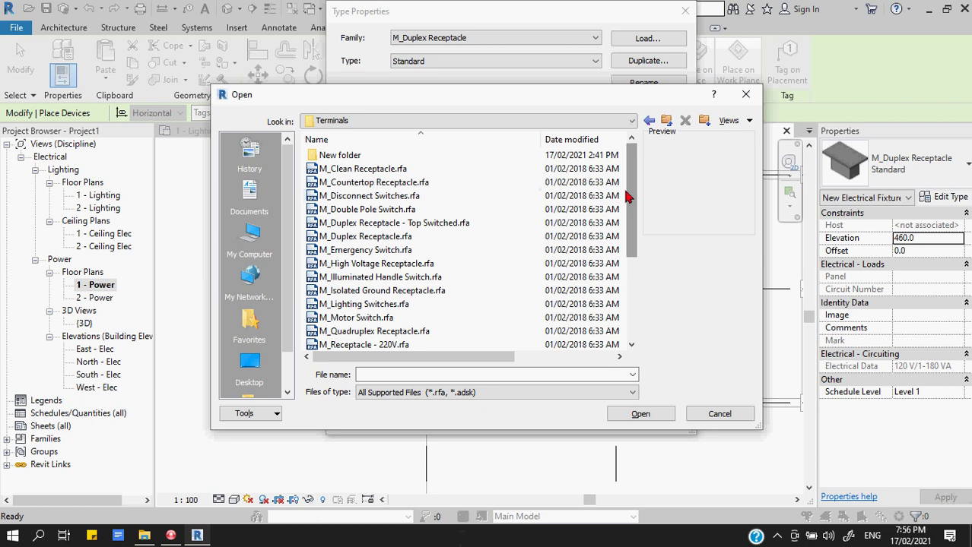
left_click_drag(628, 194, 628, 216)
left_click(371, 199)
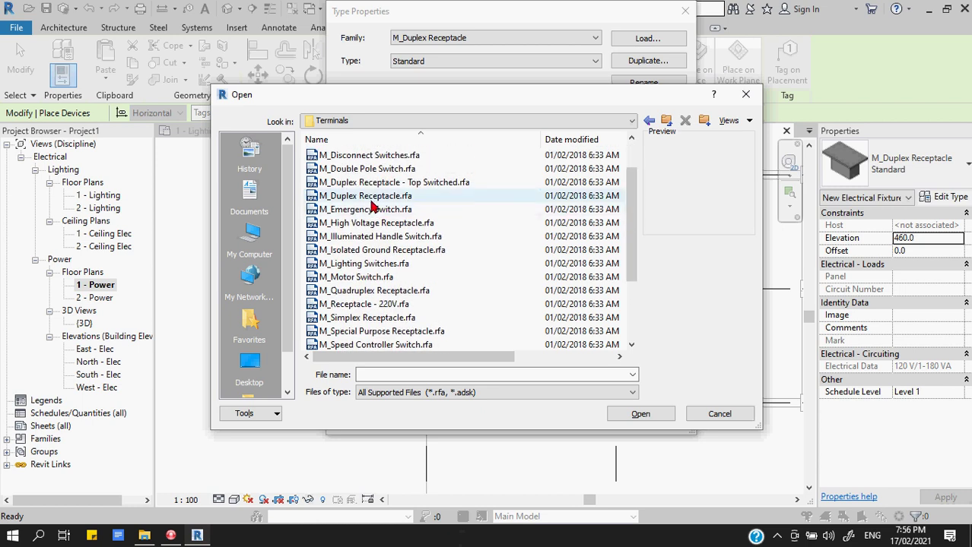
left_click(640, 414)
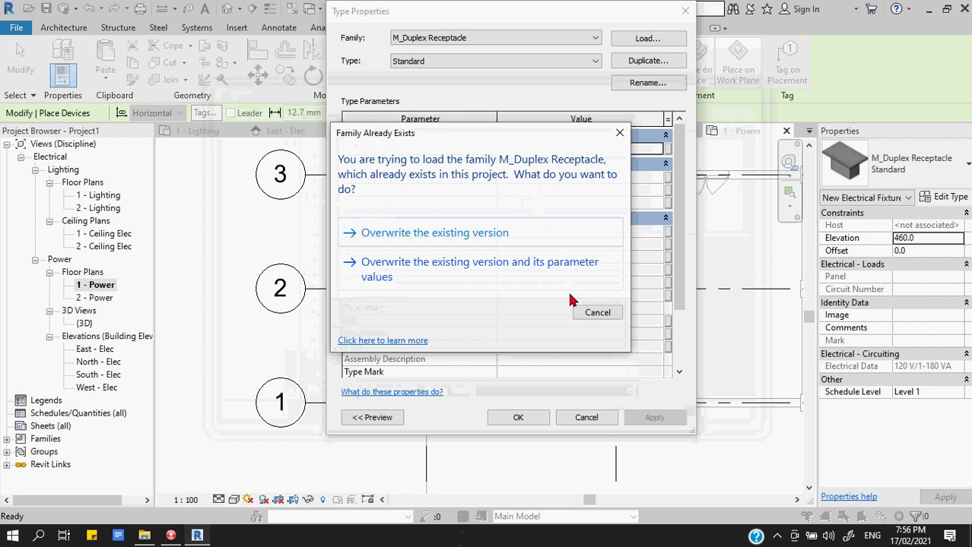
left_click(514, 231)
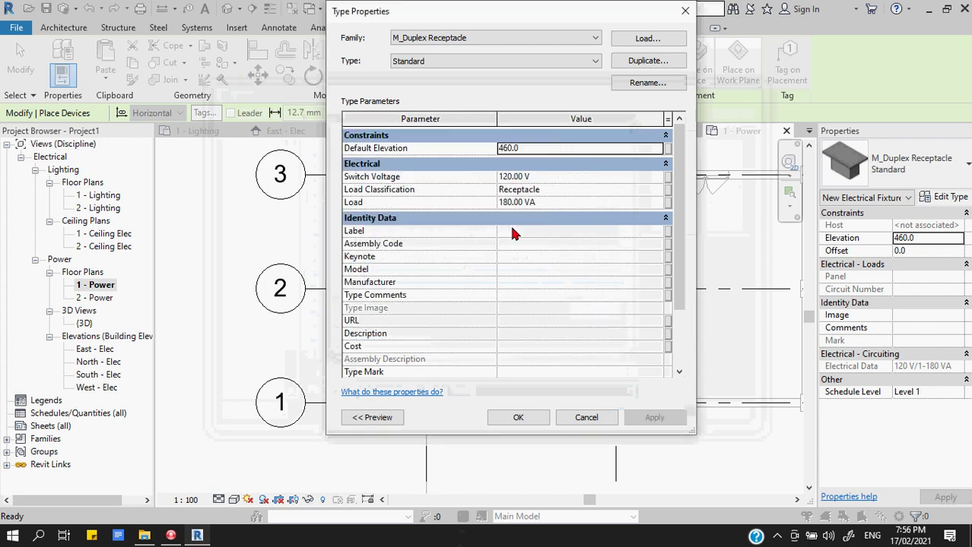
- Set the GFCI receptacle type's Switch Voltage to 230 V and Label to 2
left_click(536, 186)
left_click_drag(537, 185, 473, 184)
left_click(542, 180)
type("23")
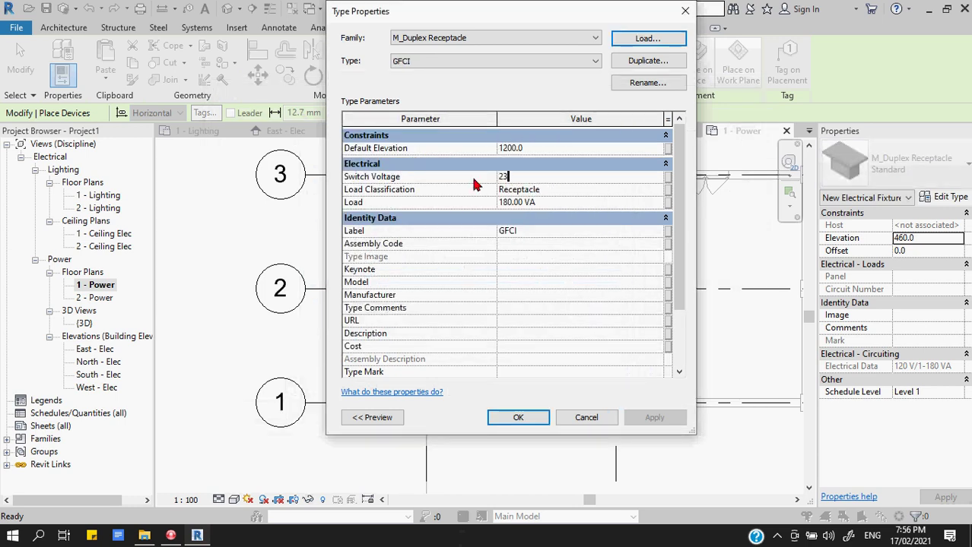
type("0")
left_click(529, 220)
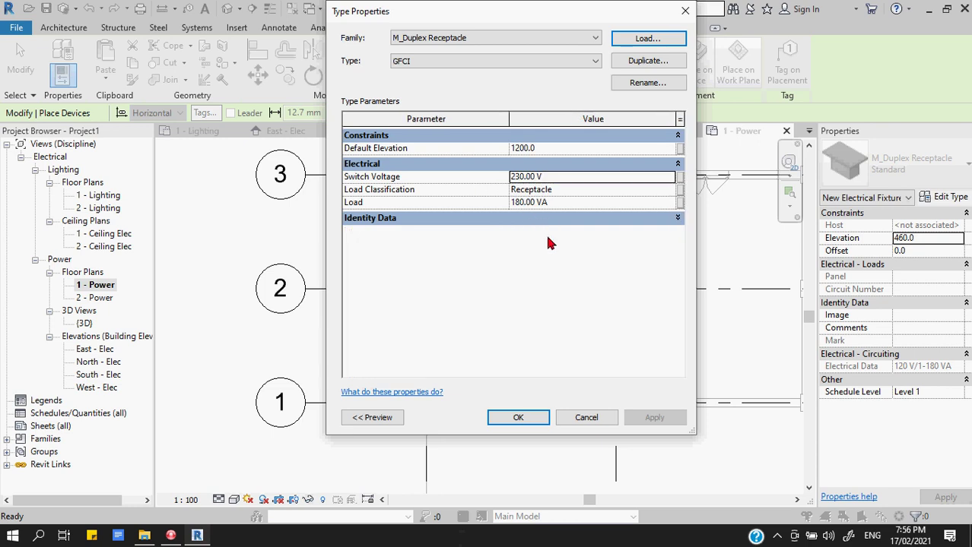
left_click(543, 222)
left_click(531, 188)
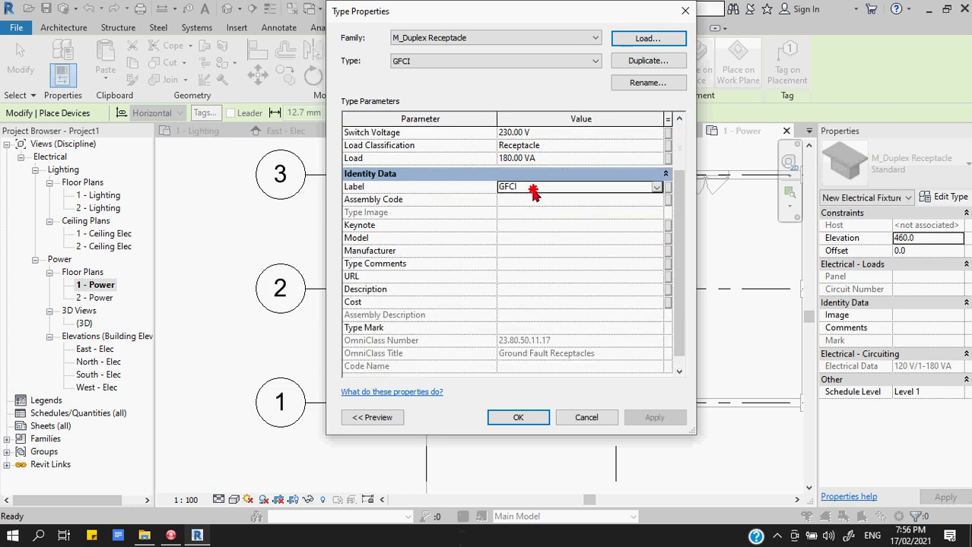
type("2")
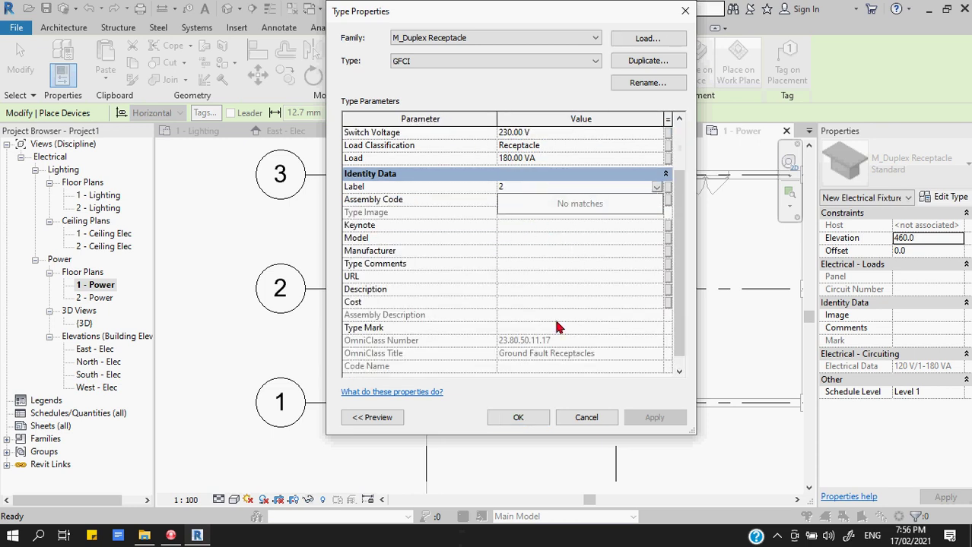
left_click(532, 420)
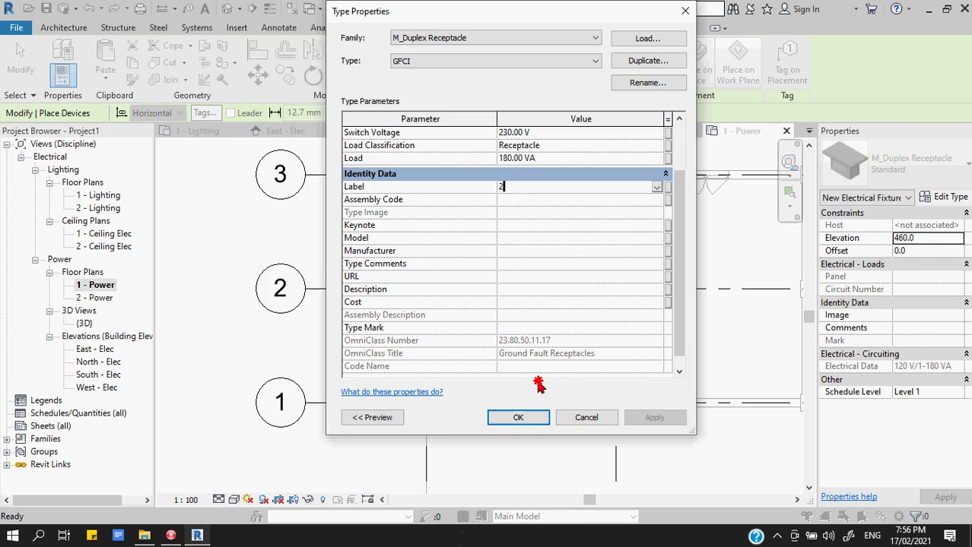
left_click(517, 417)
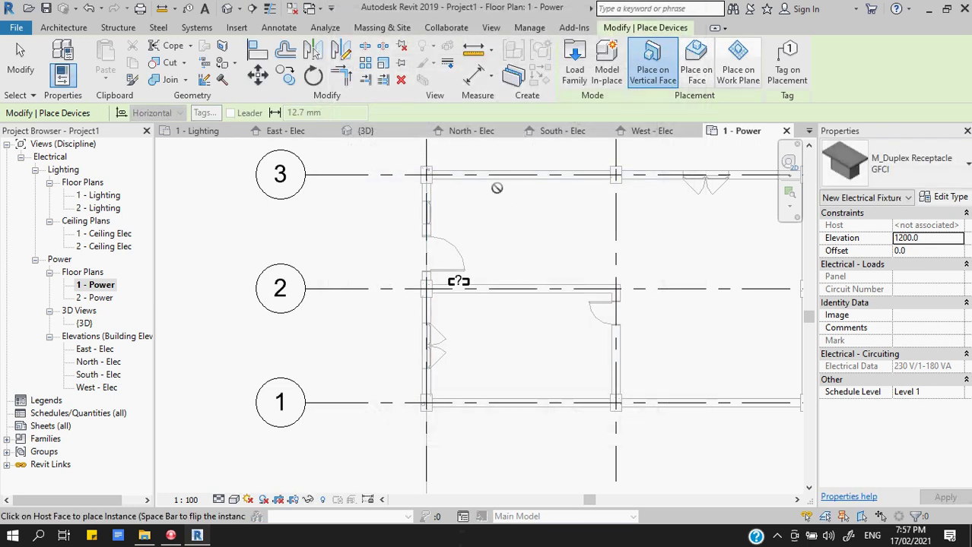
- Place a GFCI receptacle on the right wall near grid 3
scroll(496, 184, "up", 3)
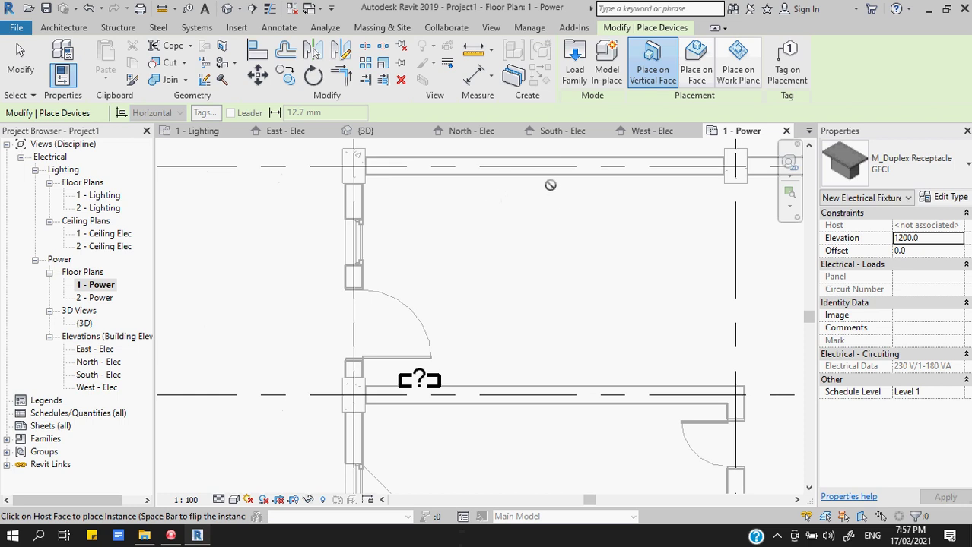
scroll(461, 225, "down", 2)
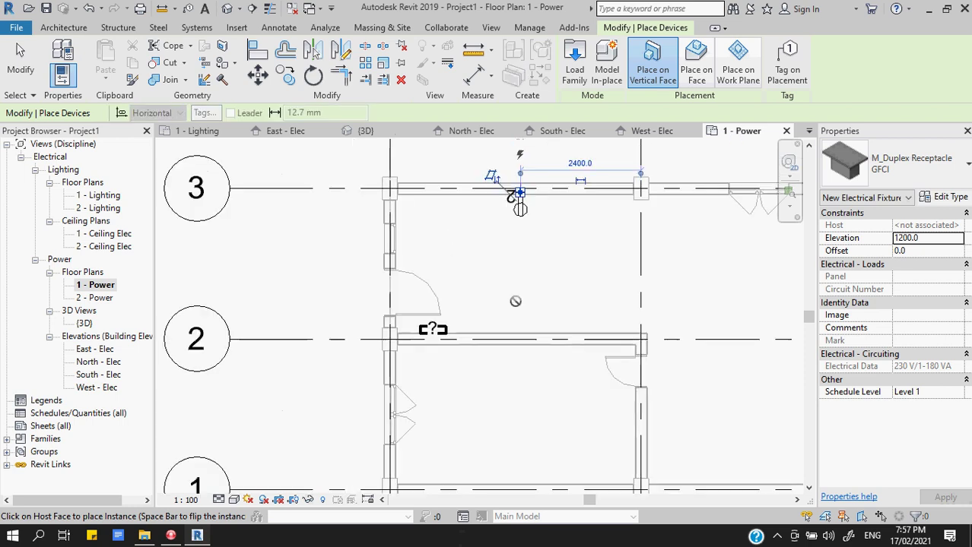
scroll(581, 282, "down", 2)
middle_click_drag(607, 280, 520, 286)
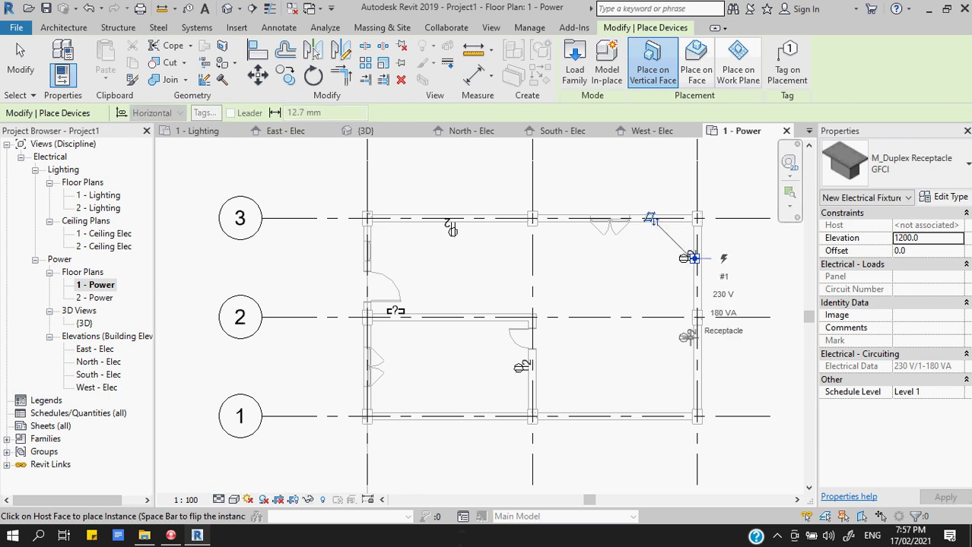
left_click(690, 258)
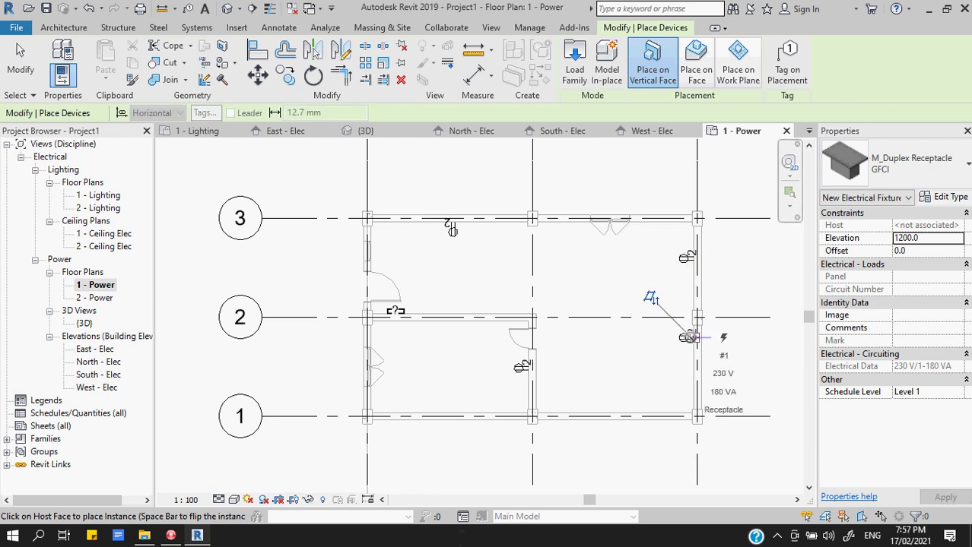
- Delete the 2 from the receptacle type's Label parameter and apply the change
left_click(950, 198)
left_click(506, 228)
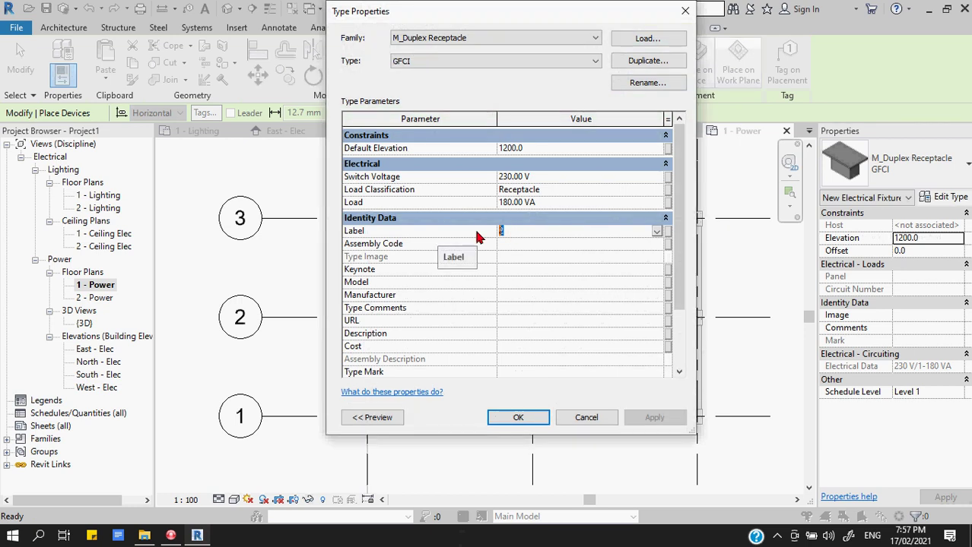
key("ctrl+x")
key("Tab")
key("ctrl+v")
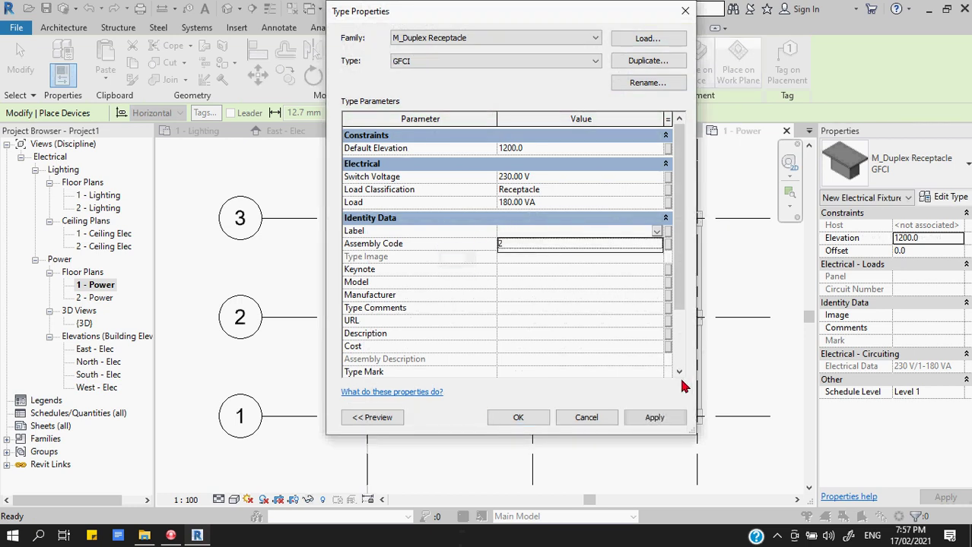
key("ctrl+z")
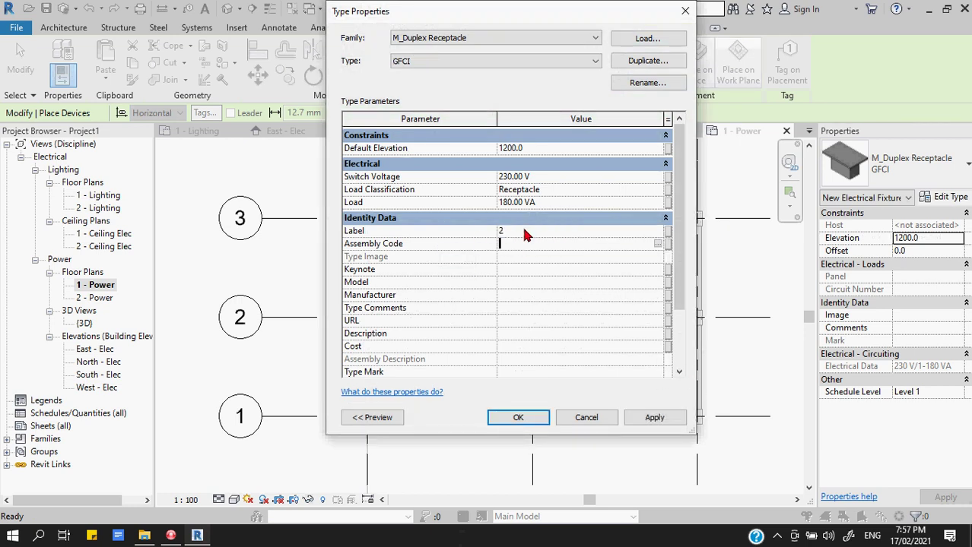
double_click(519, 230)
key("ctrl+x")
key("Tab")
key("ctrl+v")
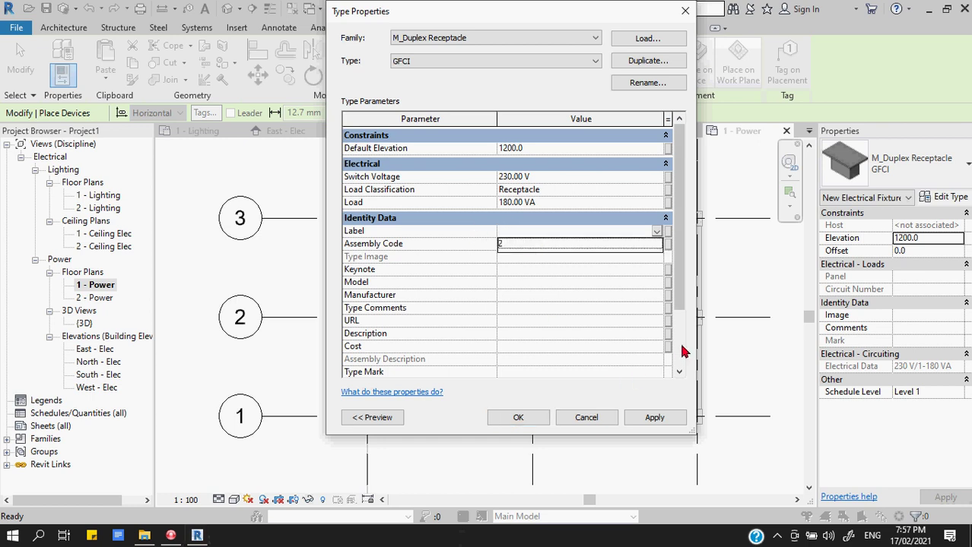
key("ctrl+z")
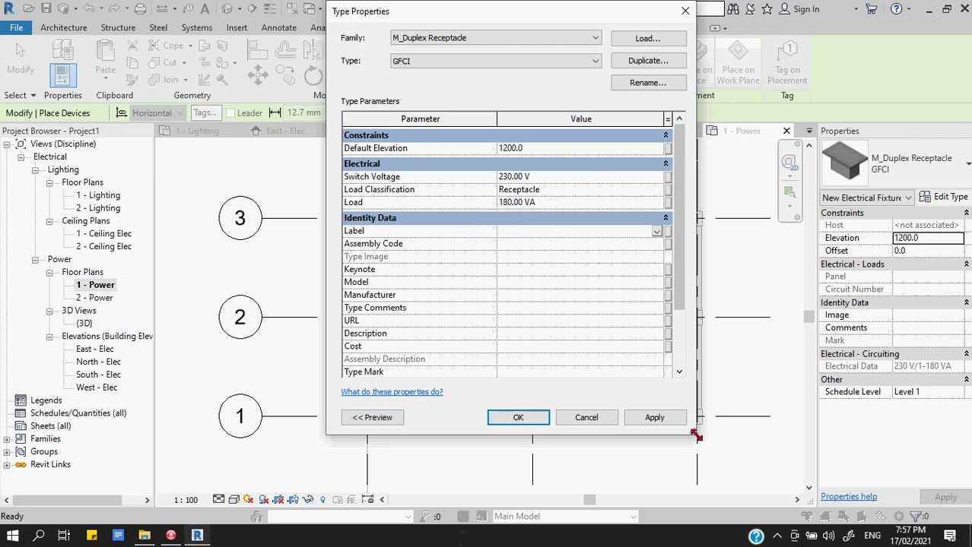
left_click(654, 417)
left_click(517, 417)
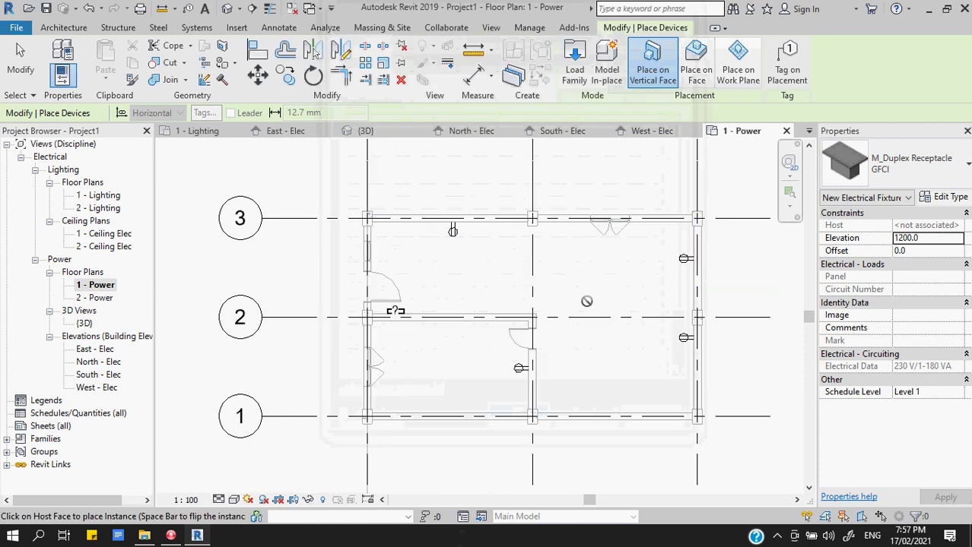
- Stop placing receptacles and relabel the electrical panel's tag to PP-1
key("Escape")
key("Escape")
scroll(437, 286, "up", 3)
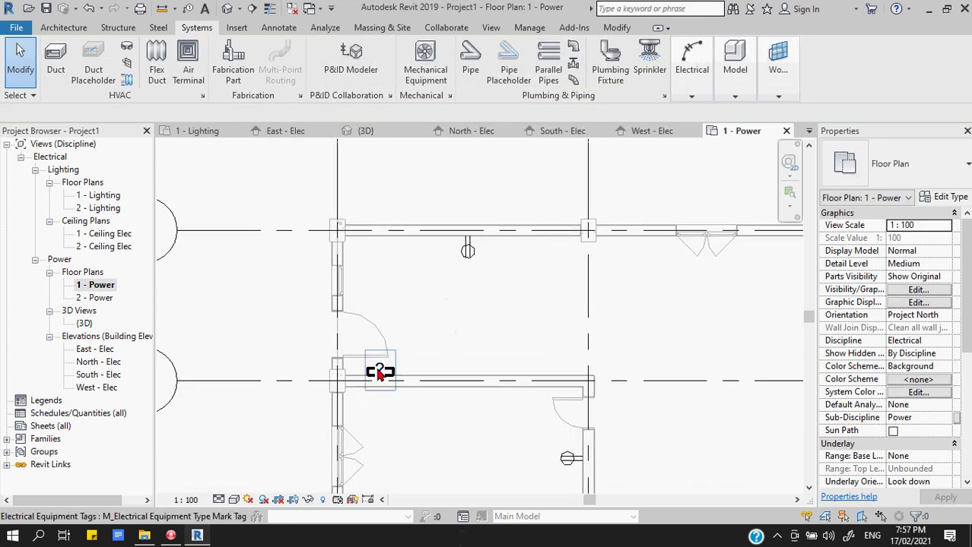
left_click(380, 373)
left_click(378, 370)
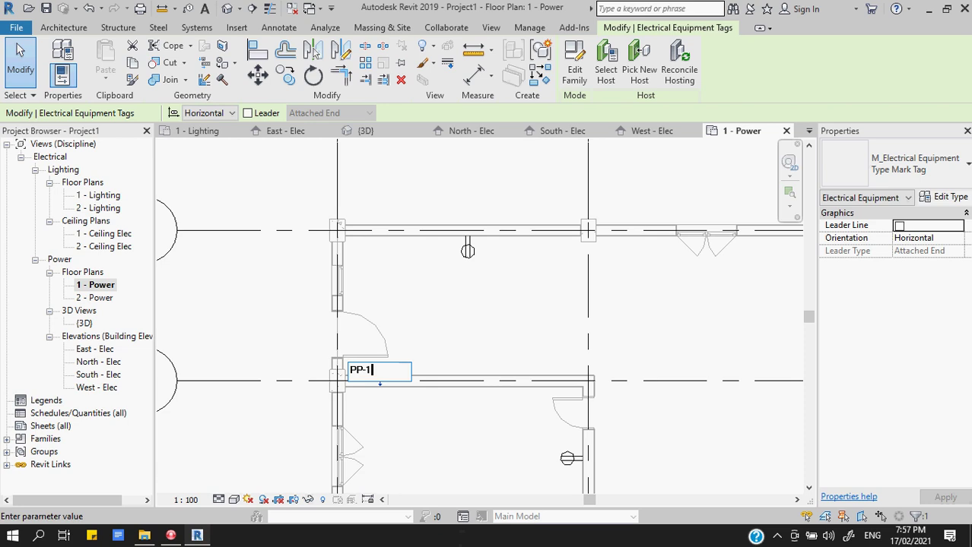
left_click(282, 319)
- Move the PP-1 tag up so it sits just above the panel
scroll(353, 381, "up", 5)
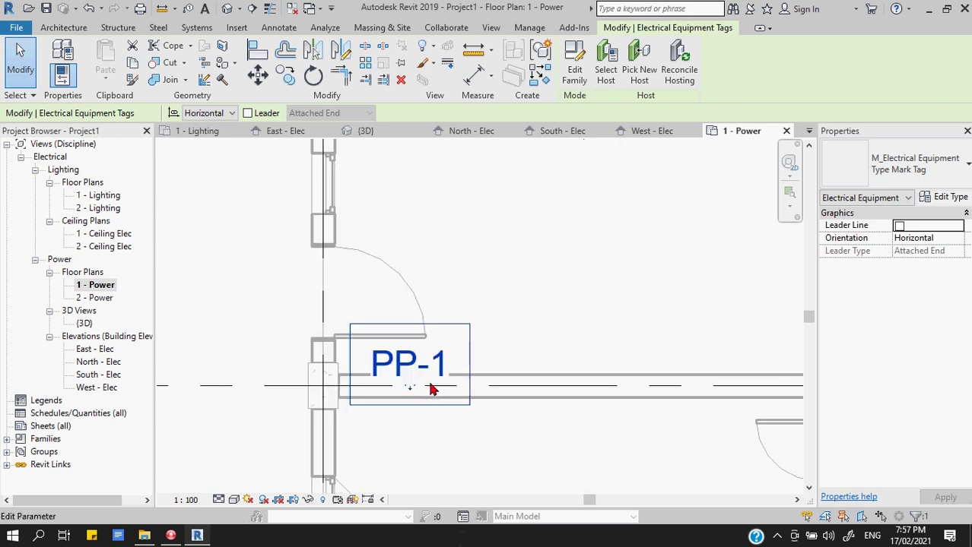
left_click_drag(409, 392, 483, 363)
left_click(333, 313)
scroll(332, 313, "down", 4)
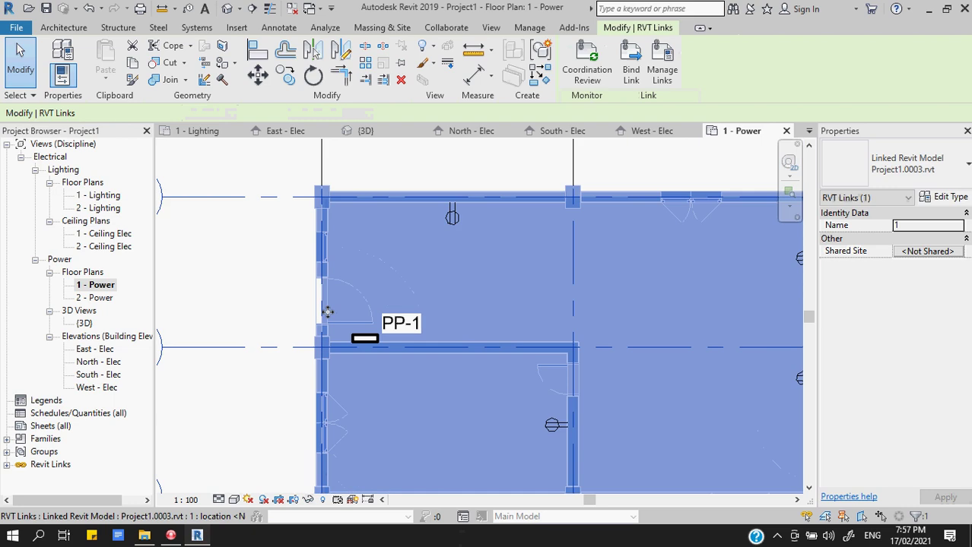
key("Escape")
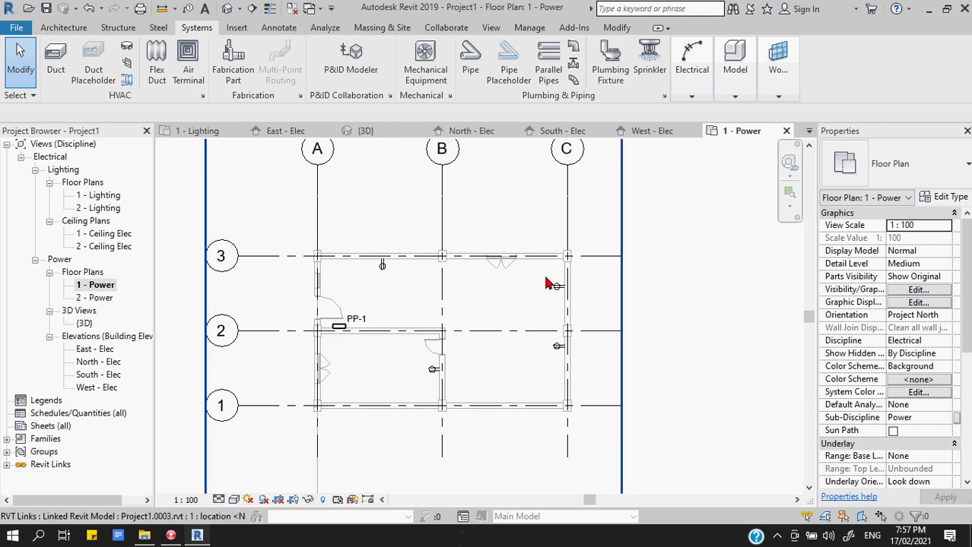
- Create a power circuit for the receptacle near grid 3, fed from panel PP-1
left_click(699, 97)
mouse_move(737, 92)
left_click(382, 265)
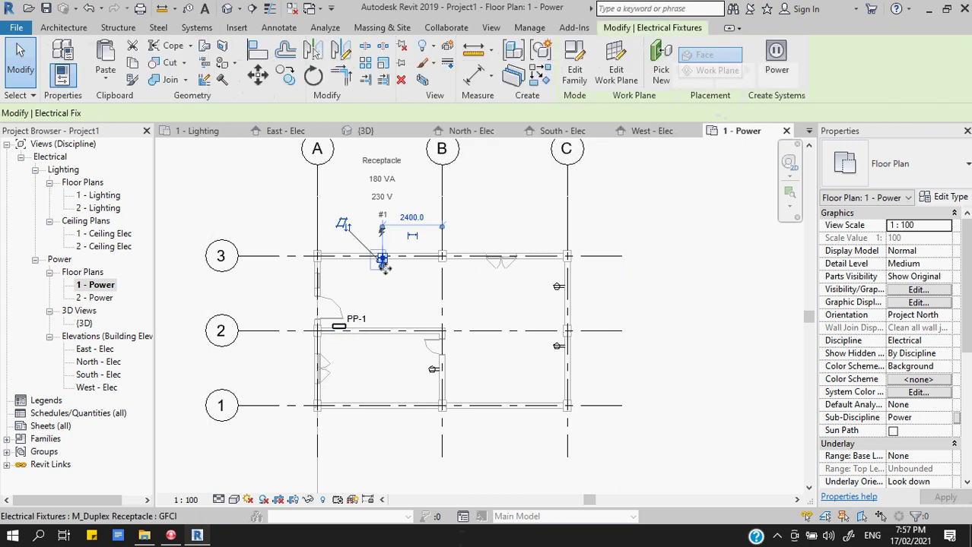
left_click(776, 61)
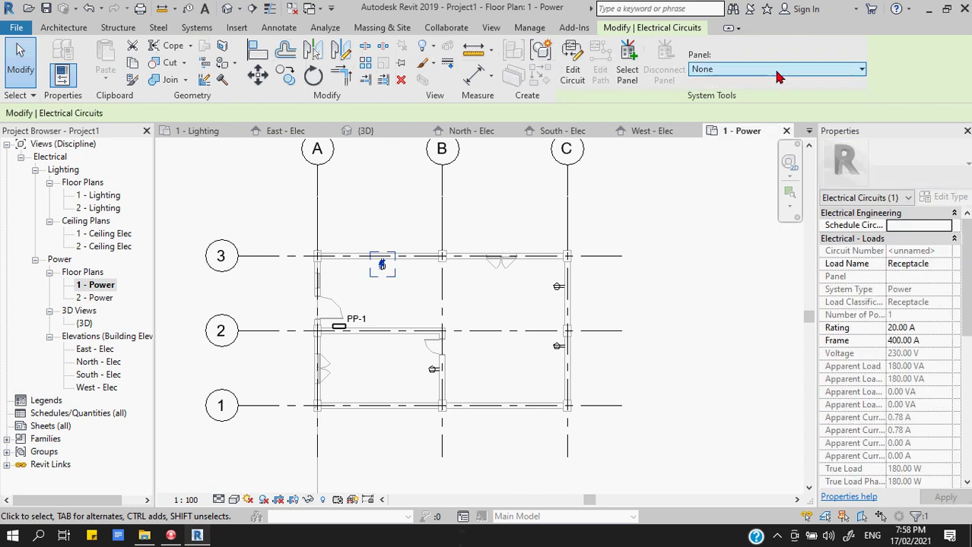
left_click(627, 64)
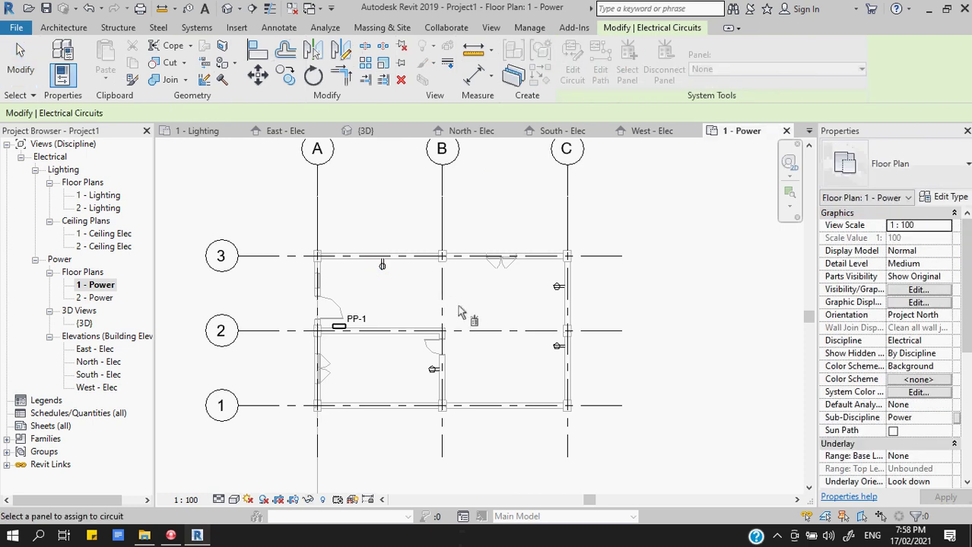
scroll(364, 326, "up", 3)
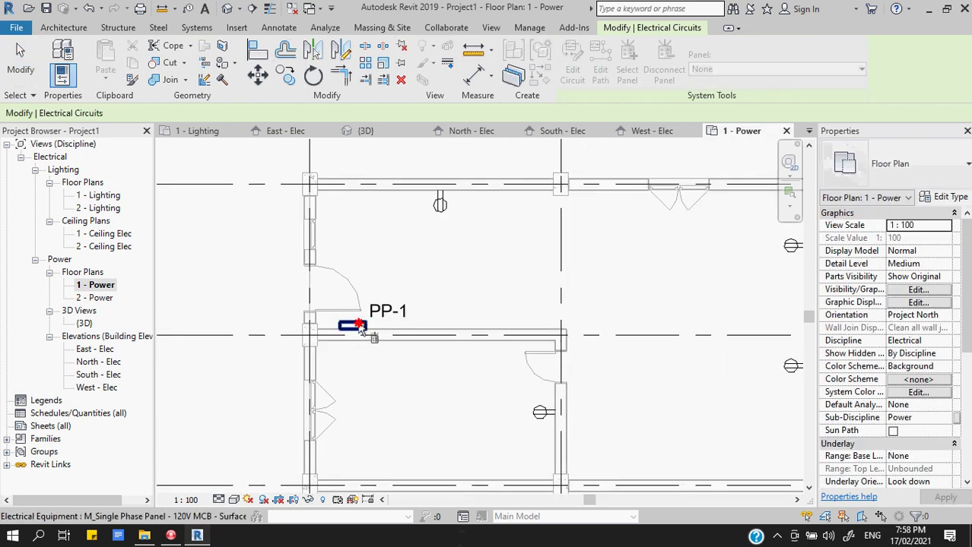
left_click(362, 327)
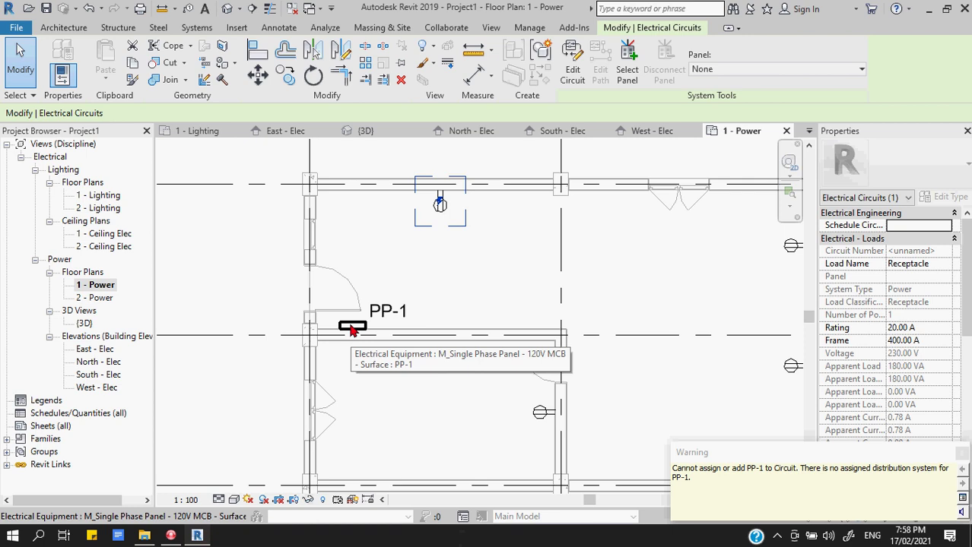
key("Escape")
- Check panel PP-1's Distribution System, which remains set to None
left_click(352, 329)
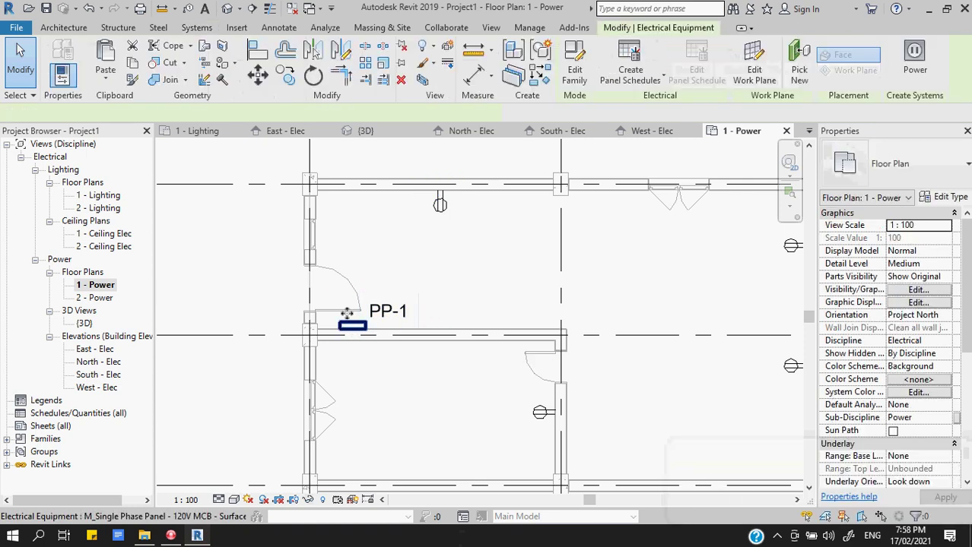
scroll(397, 289, "down", 2)
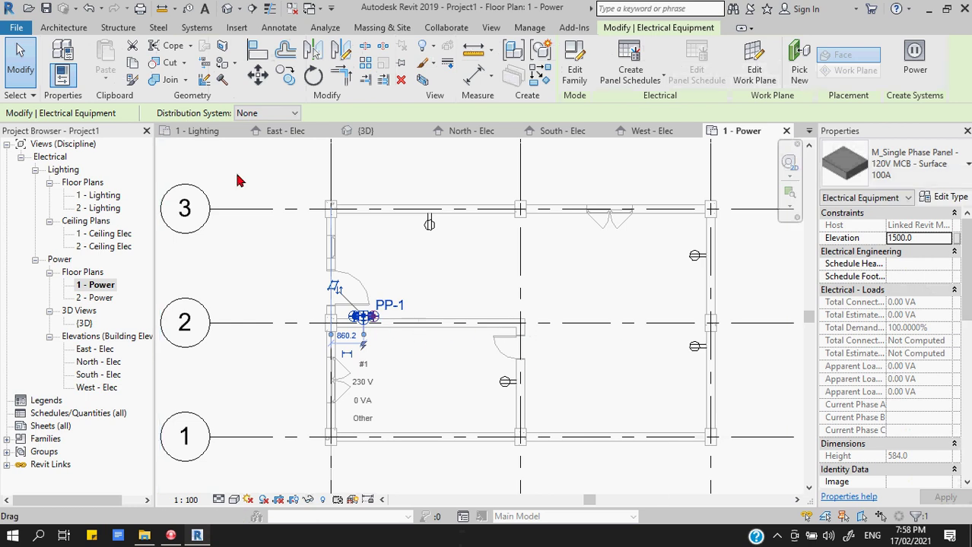
left_click(255, 113)
left_click(258, 113)
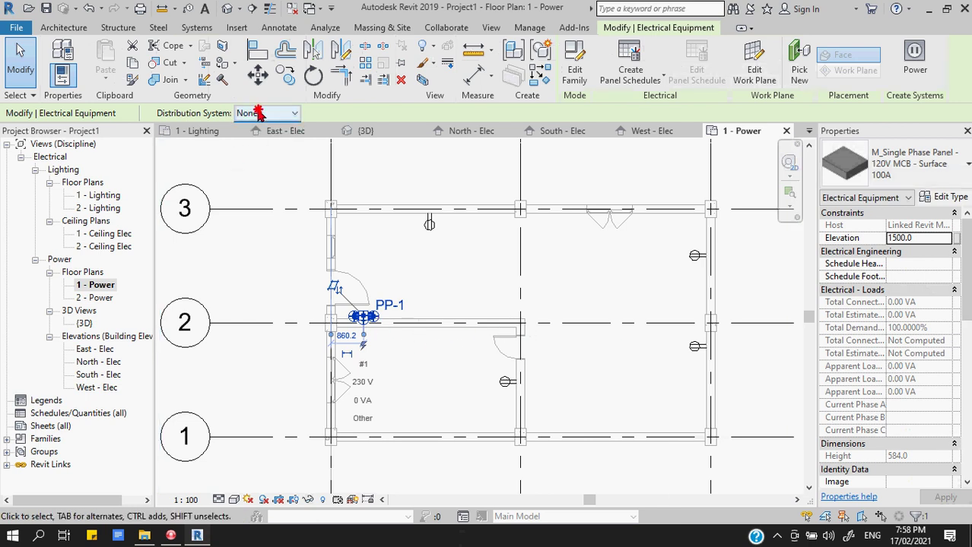
left_click(259, 113)
left_click(258, 113)
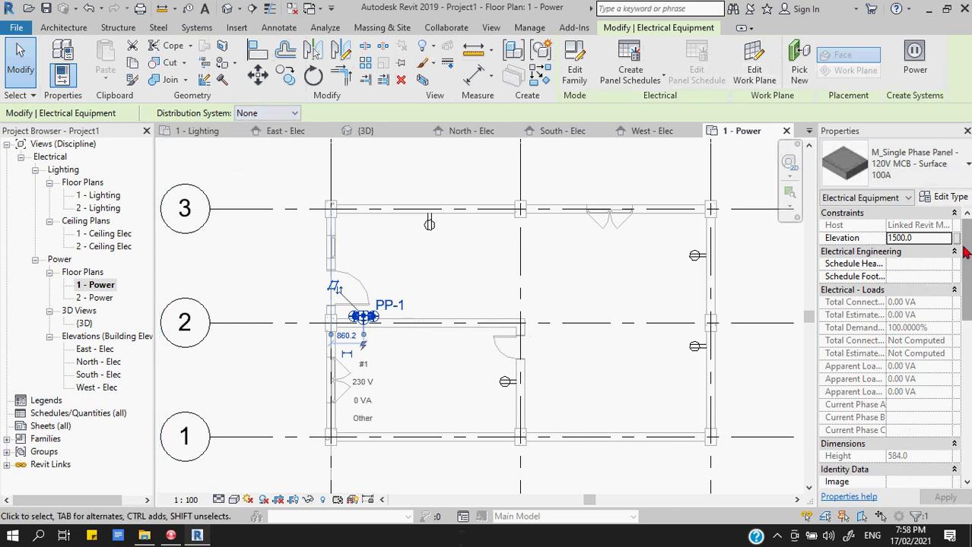
left_click_drag(964, 253, 967, 351)
left_click(397, 341)
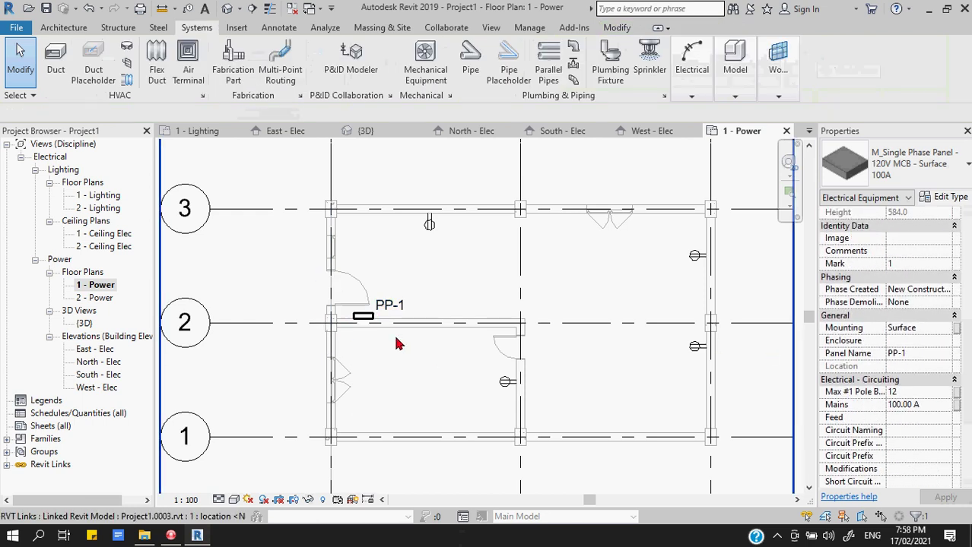
left_click(372, 321)
key("Escape")
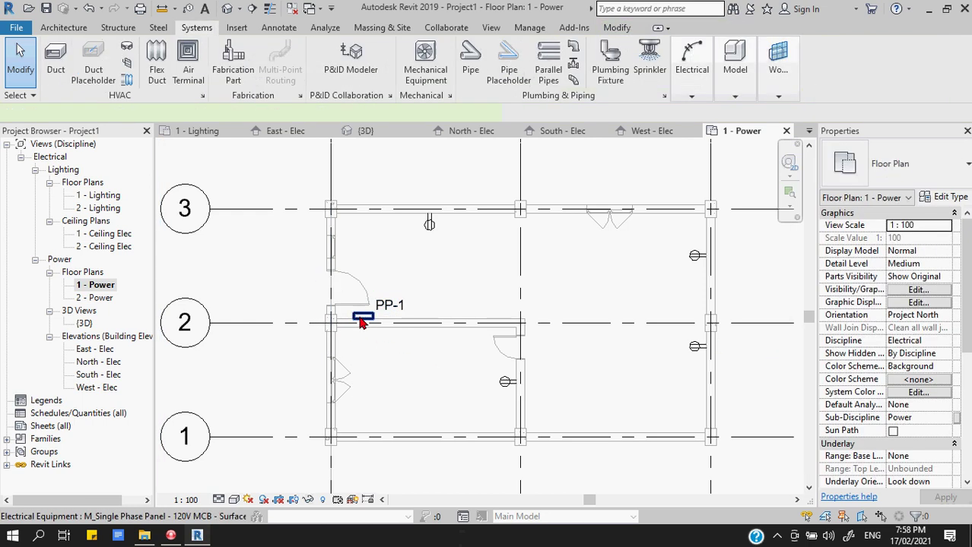
left_click(363, 319)
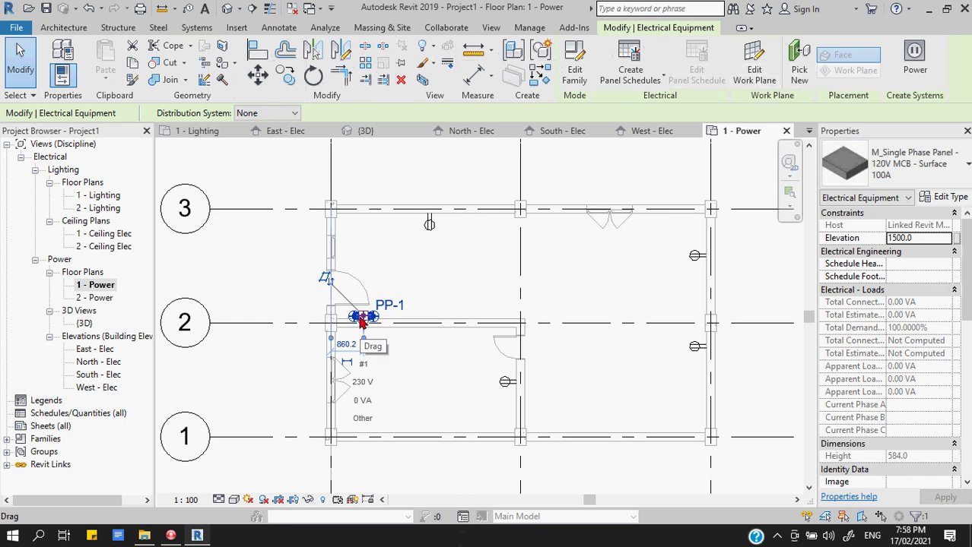
- Start placing new electrical equipment and bring up the panel's type properties
key("Escape")
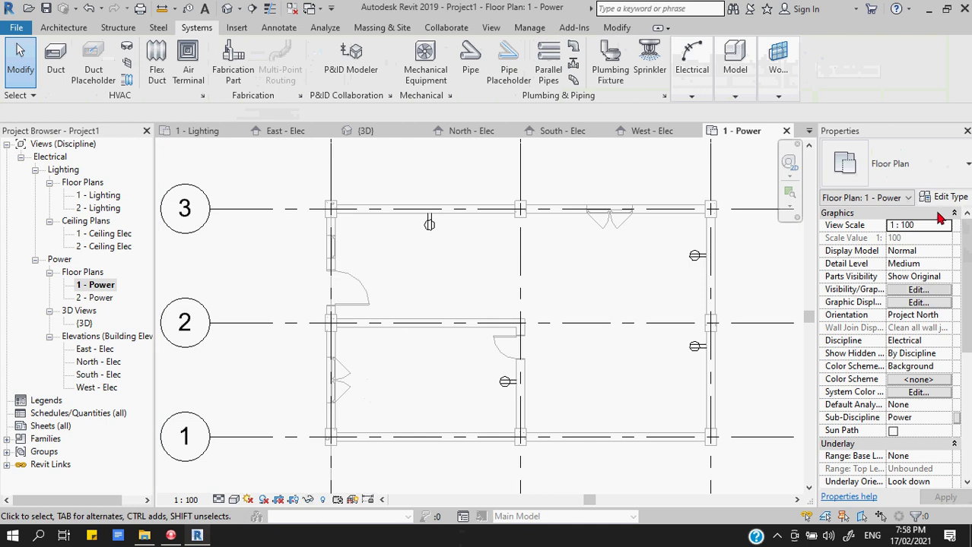
left_click(946, 197)
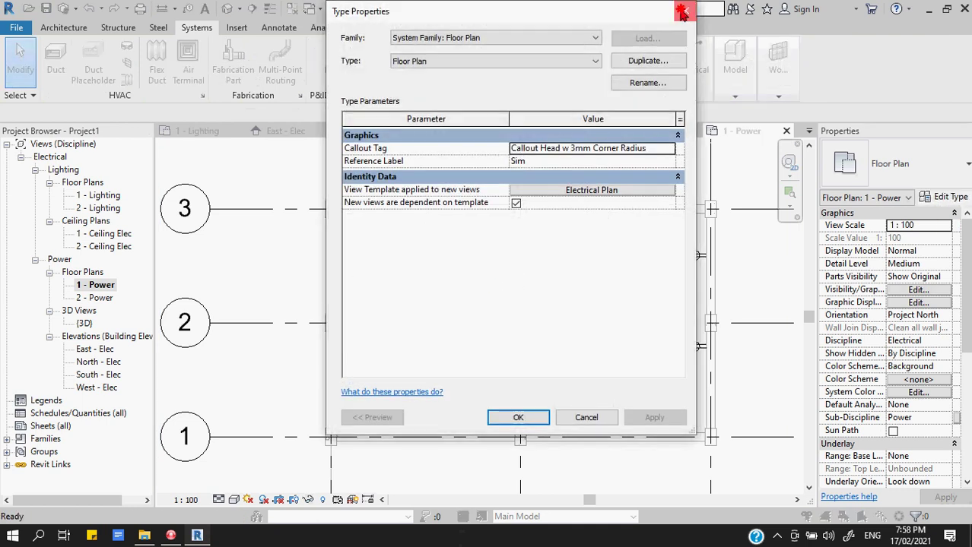
left_click(681, 10)
left_click(689, 53)
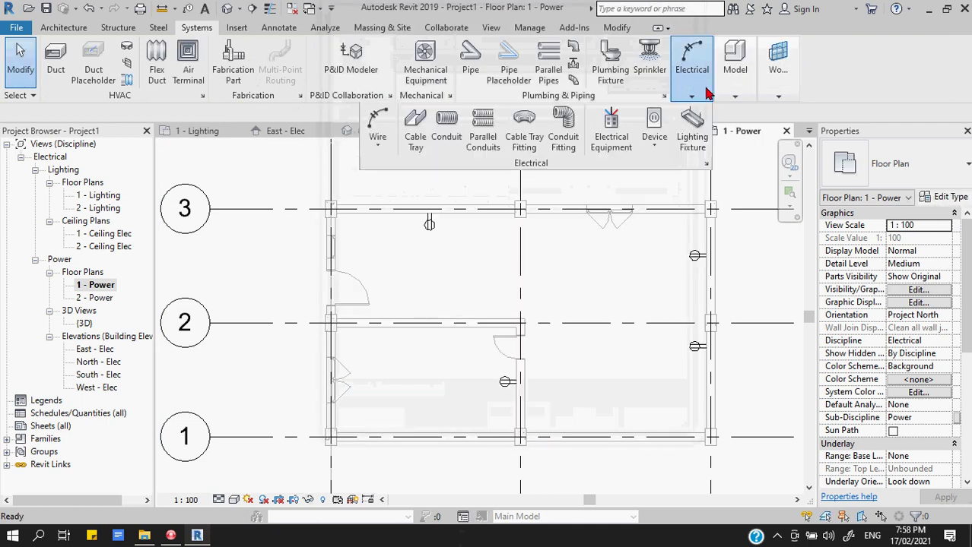
left_click(611, 131)
left_click(946, 197)
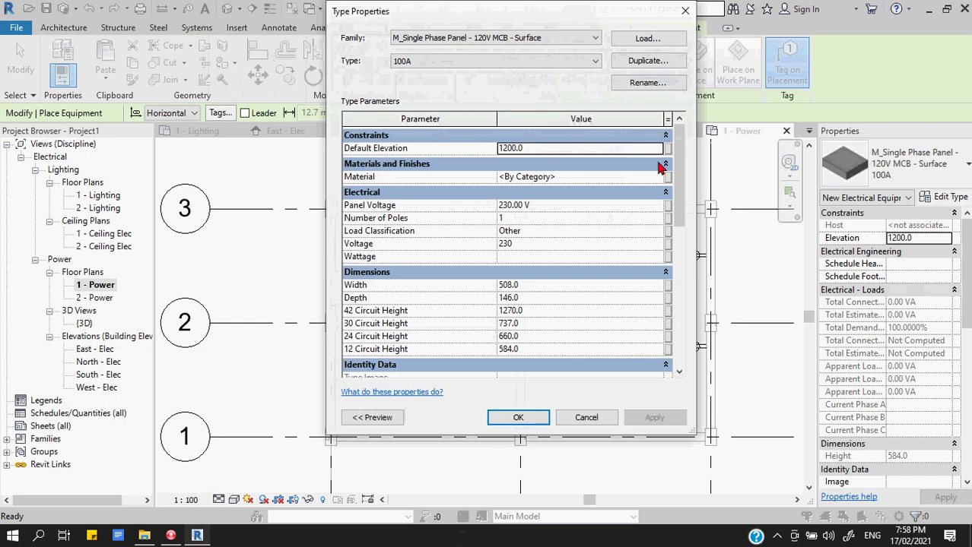
- Load the Lighting and Appliance Panelboard 208V MLO Surface family from the Distribution folder
left_click(669, 38)
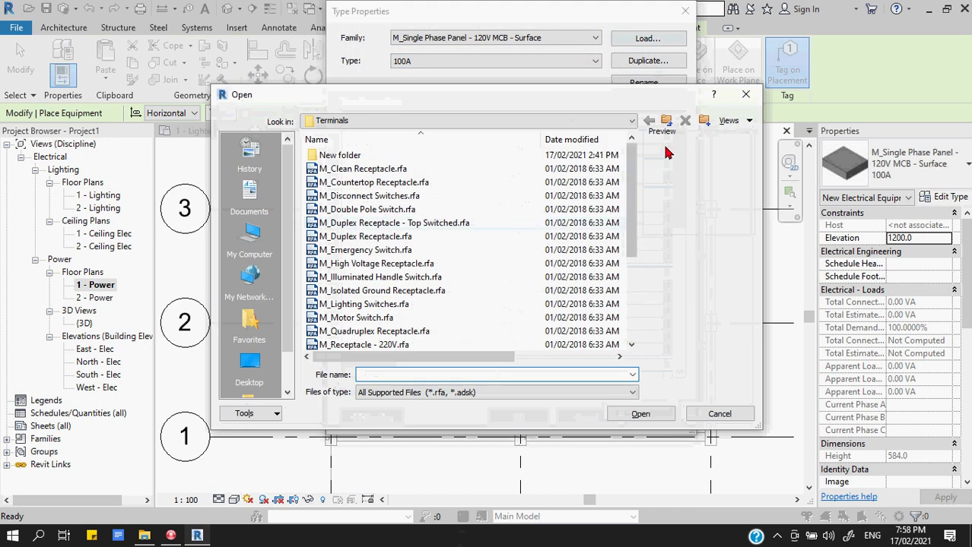
left_click(666, 123)
double_click(363, 171)
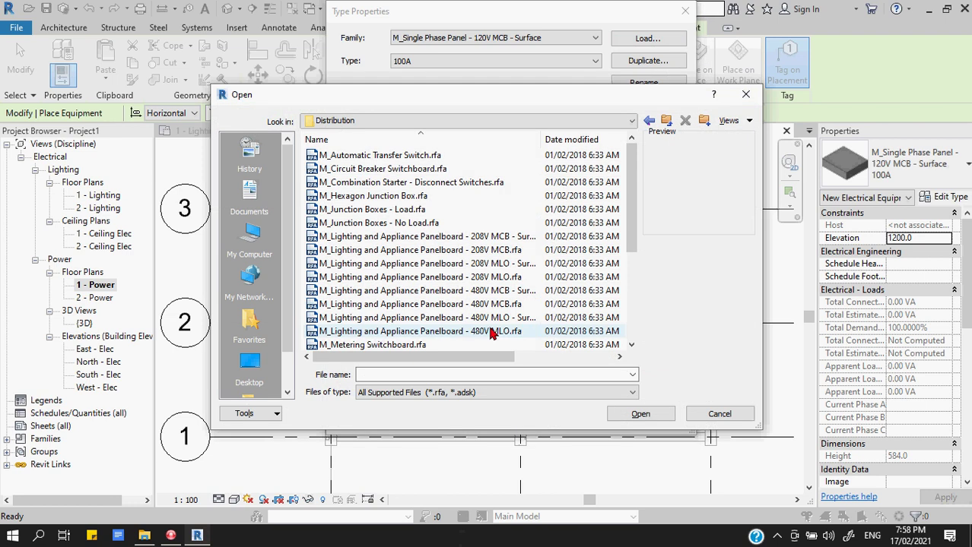
left_click(485, 267)
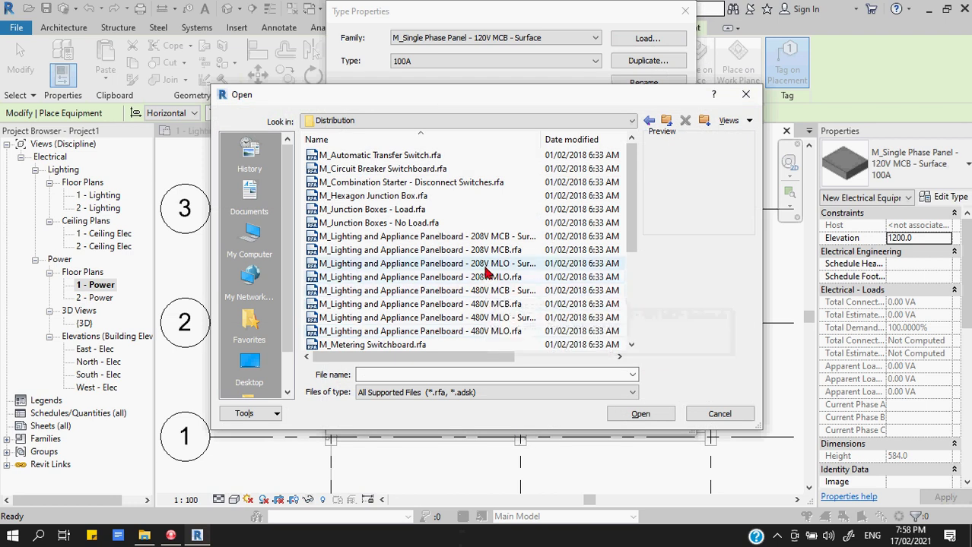
left_click(651, 413)
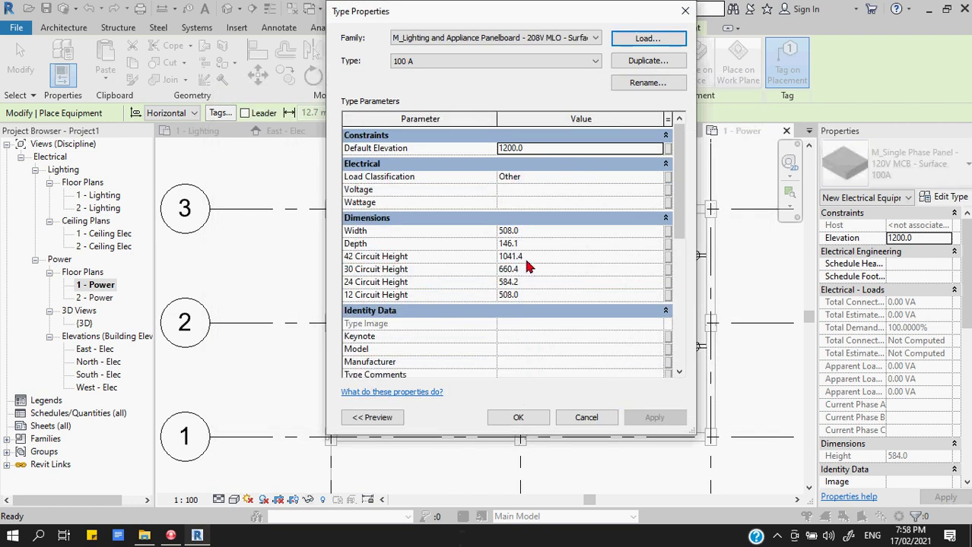
scroll(570, 275, "down", 3)
scroll(571, 275, "up", 3)
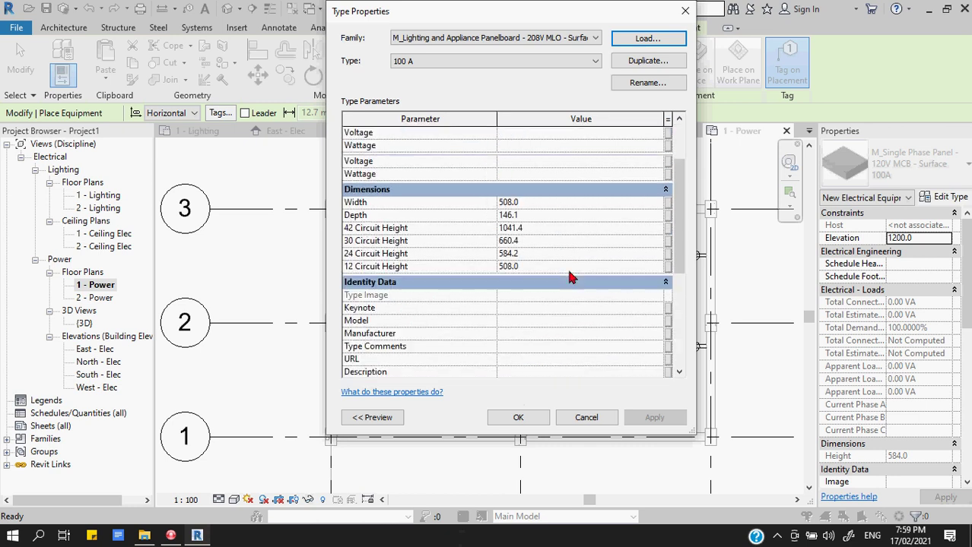
- Load the Single Phase Panel Surface.0002 family instead and accept its 100A type
left_click(644, 39)
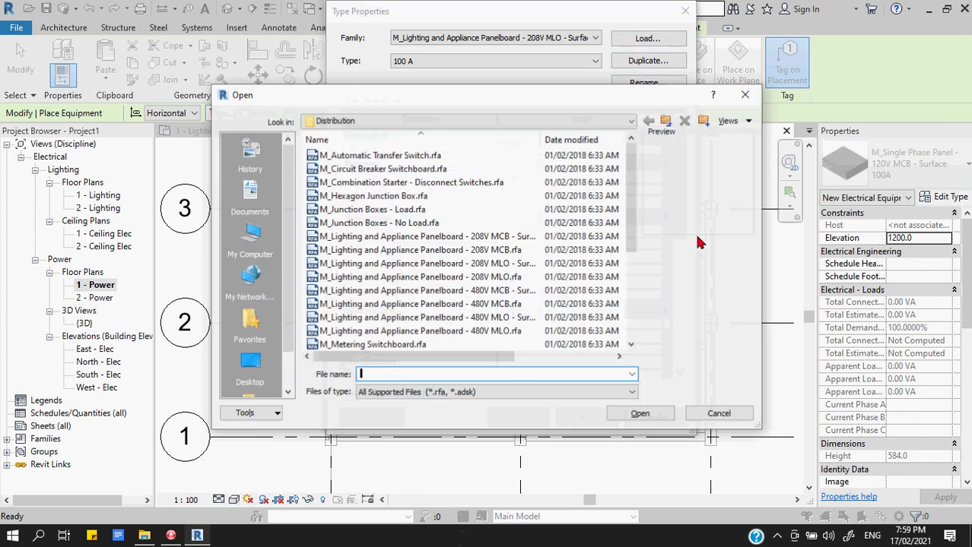
left_click_drag(631, 230, 630, 314)
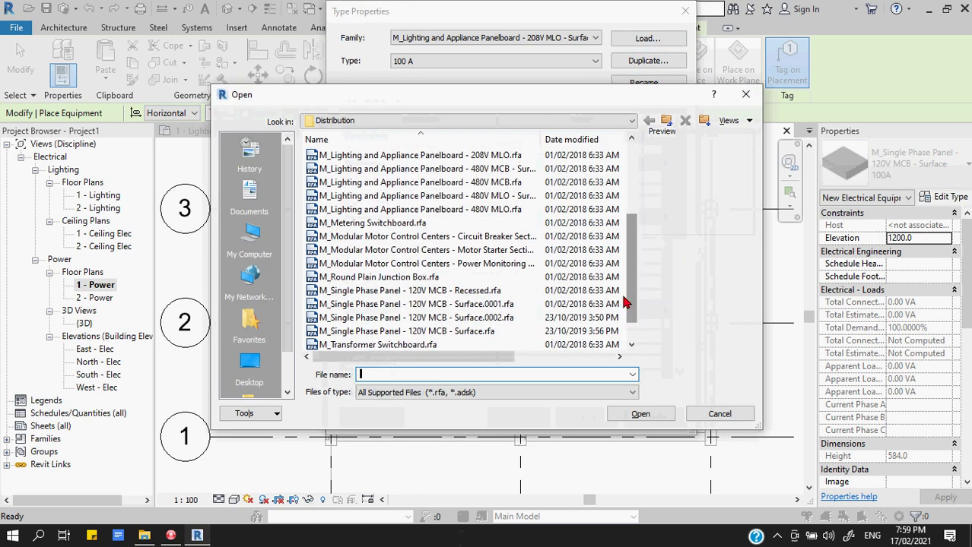
left_click(494, 318)
left_click(637, 414)
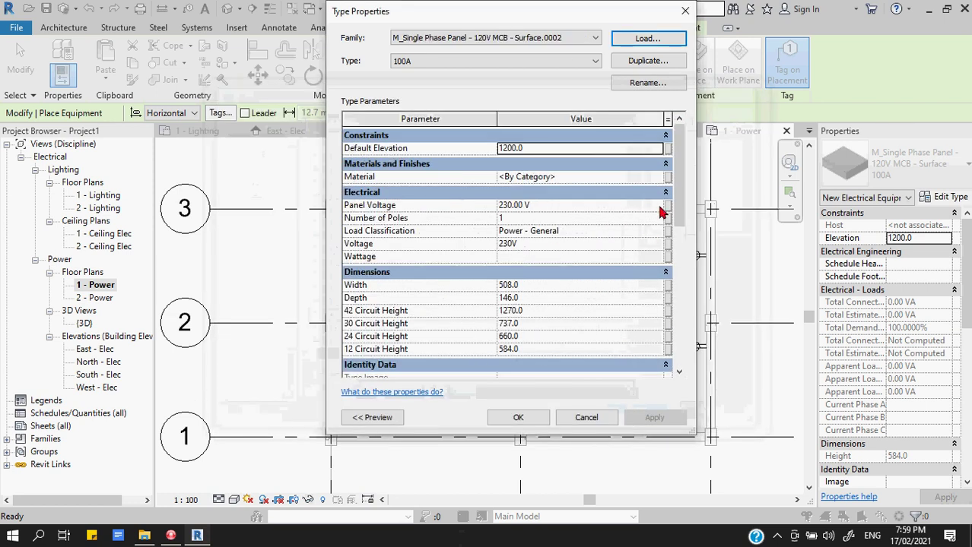
scroll(674, 221, "down", 1)
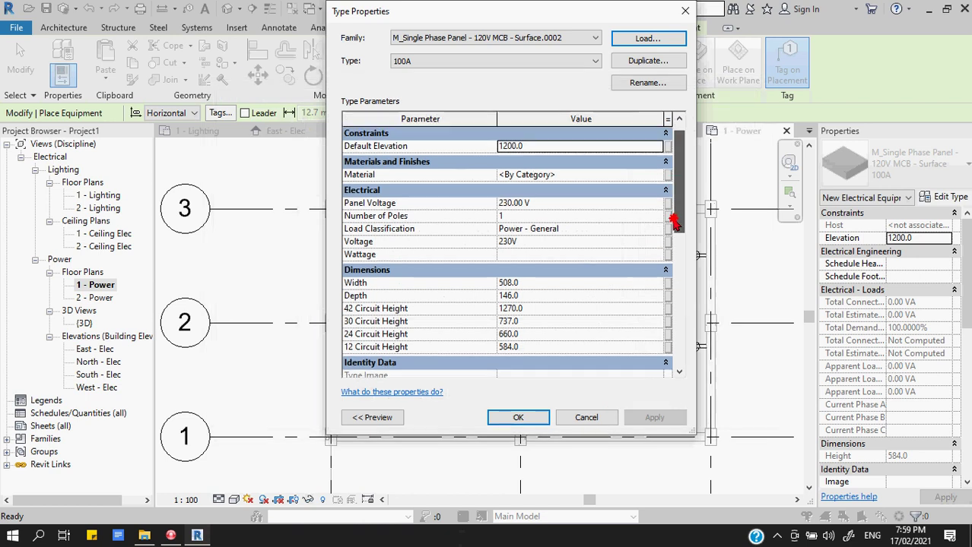
scroll(674, 221, "down", 5)
left_click(518, 418)
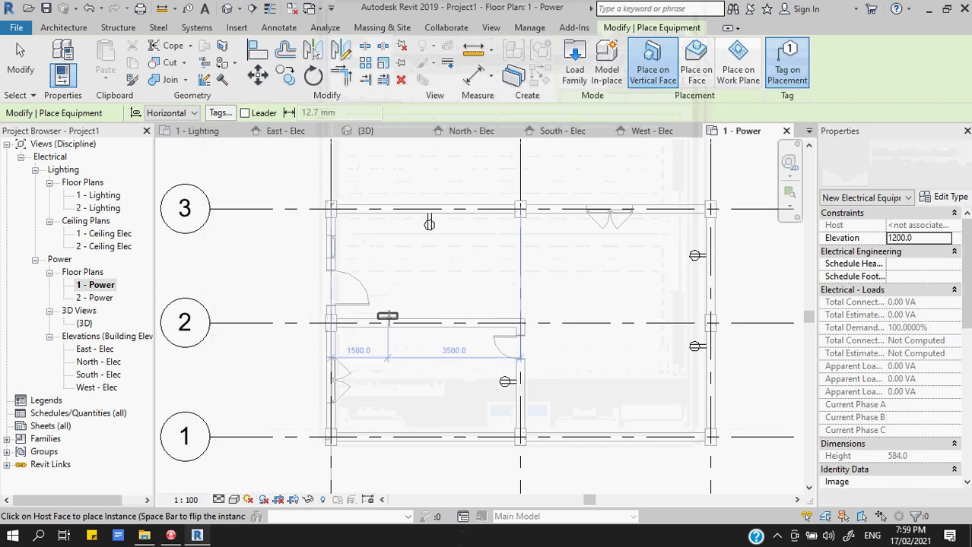
- Place the new single phase panel on the wall near grid 2
left_click(372, 316)
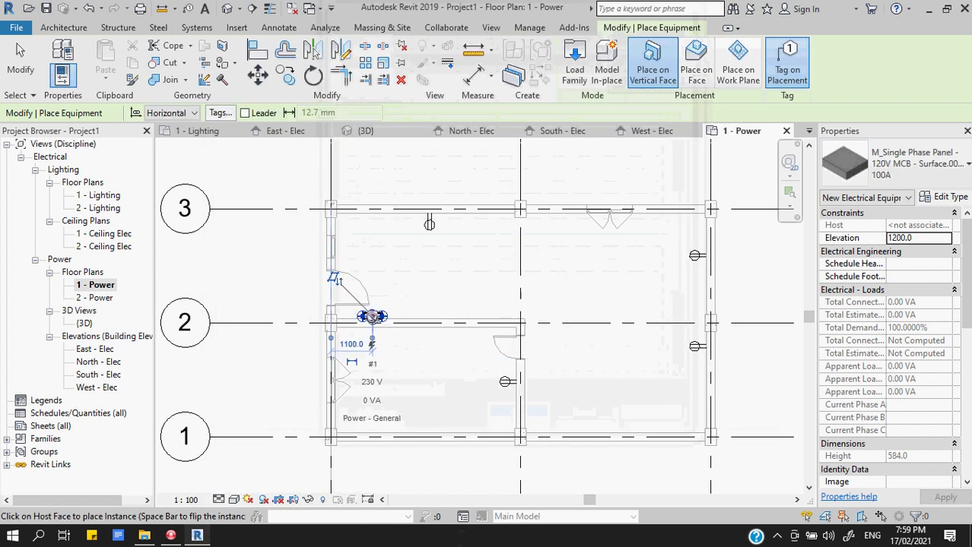
key("Escape")
key("Escape")
left_click(372, 318)
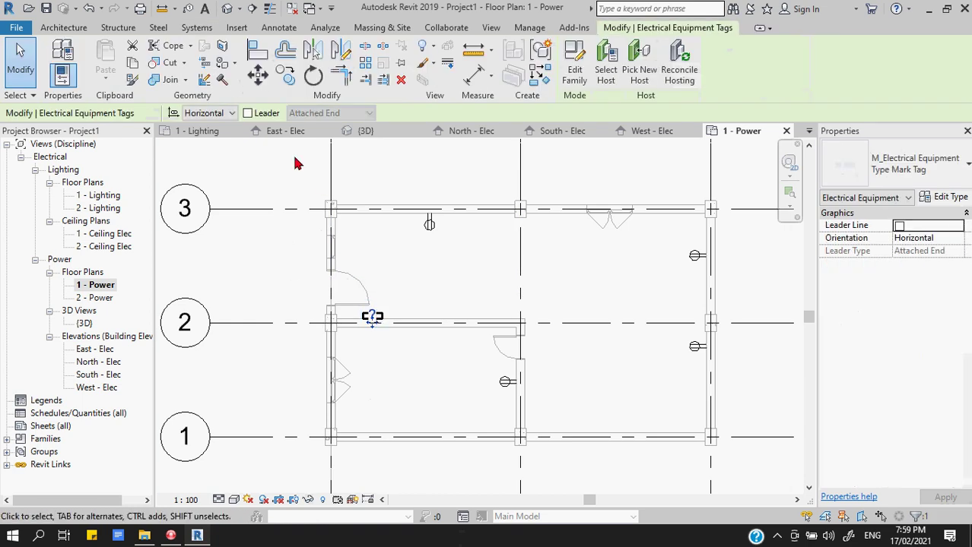
key("Escape")
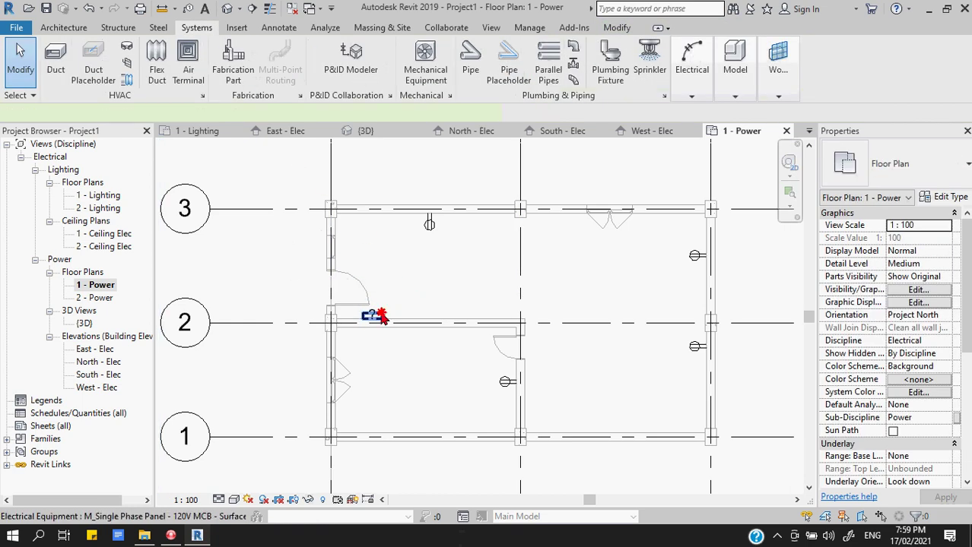
- Check the placed panel's Distribution System, which shows None
left_click(380, 317)
left_click(281, 115)
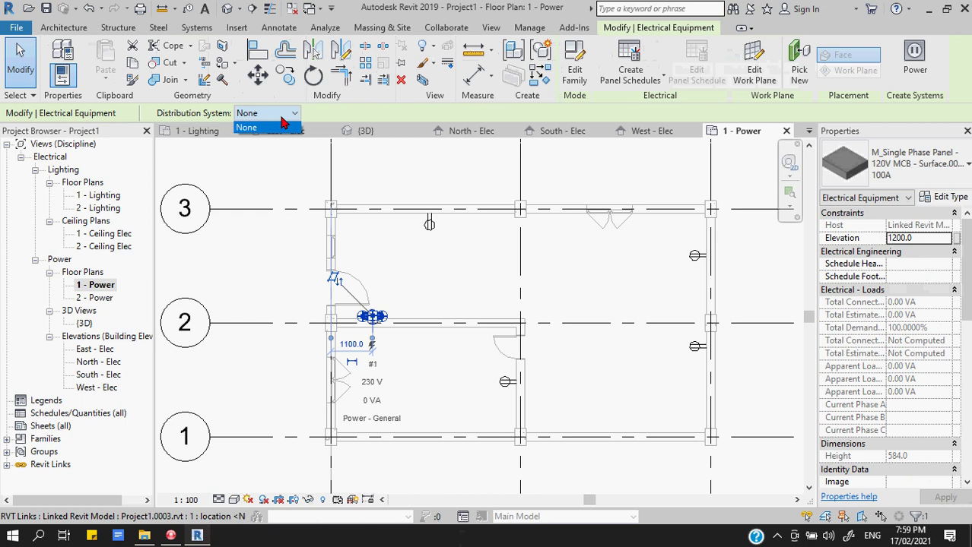
left_click(282, 126)
key("Escape")
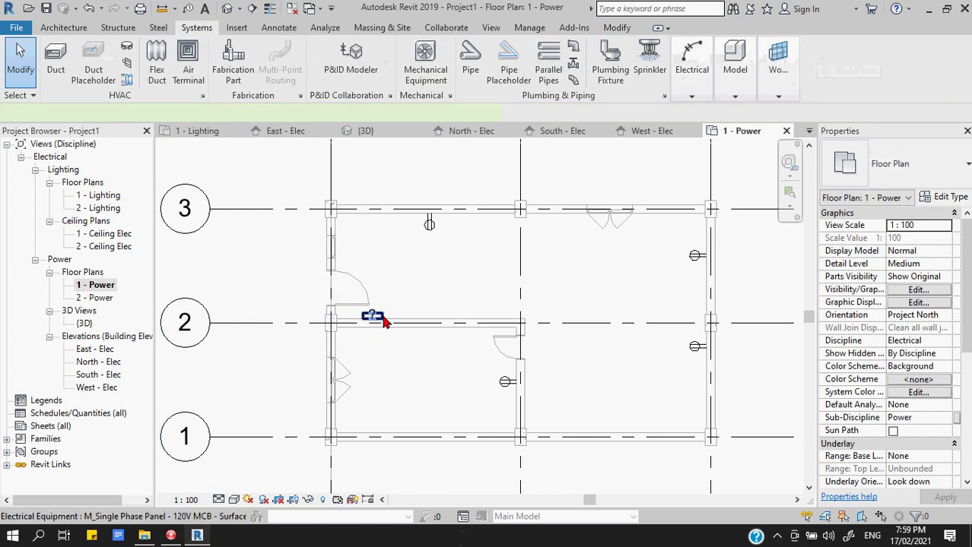
left_click(380, 317)
key("Escape")
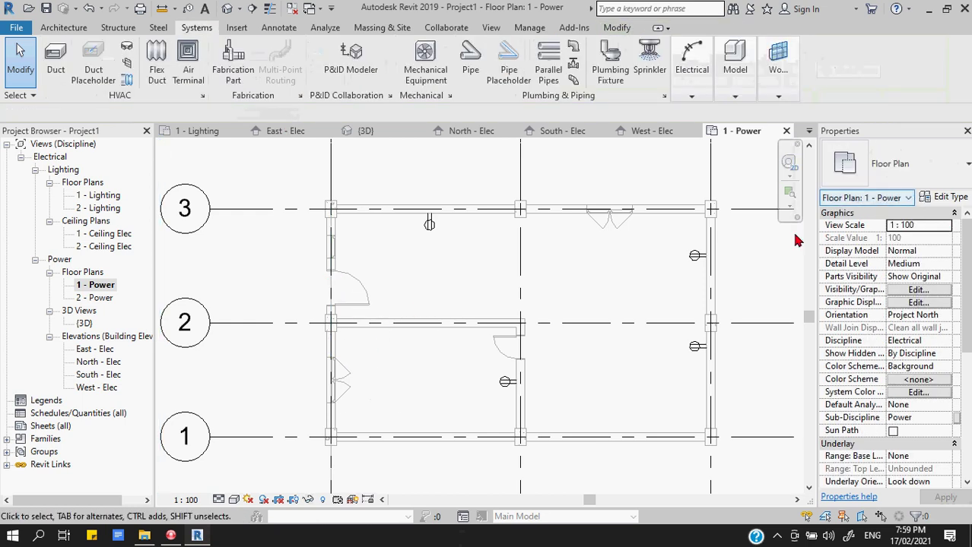
left_click(691, 67)
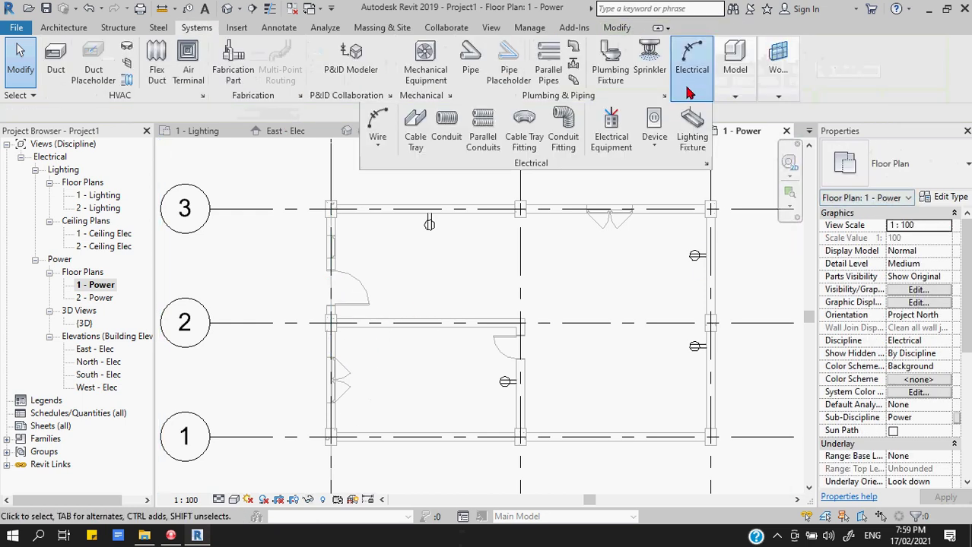
- Start placing electrical equipment and browse for a family up to the Singapore library
left_click(623, 124)
left_click(943, 198)
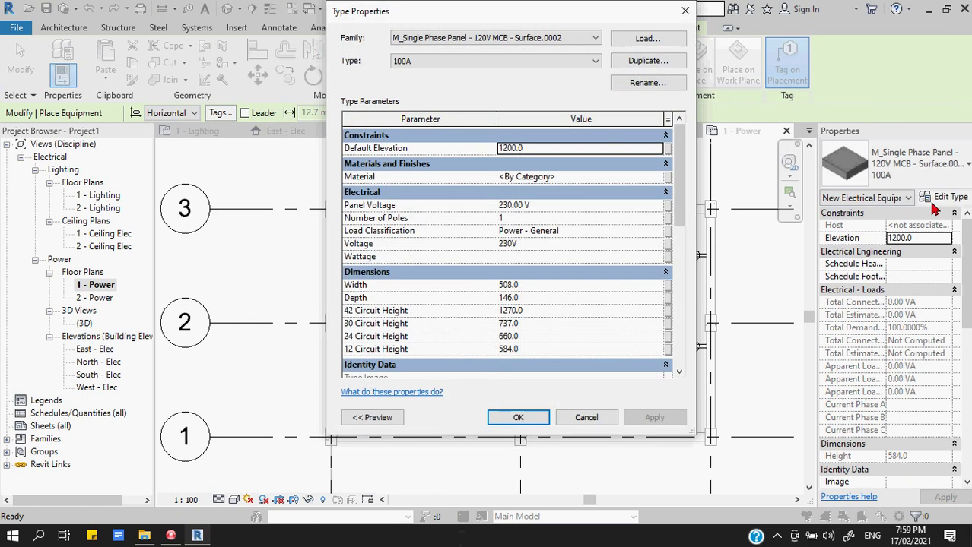
left_click(647, 38)
left_click(665, 121)
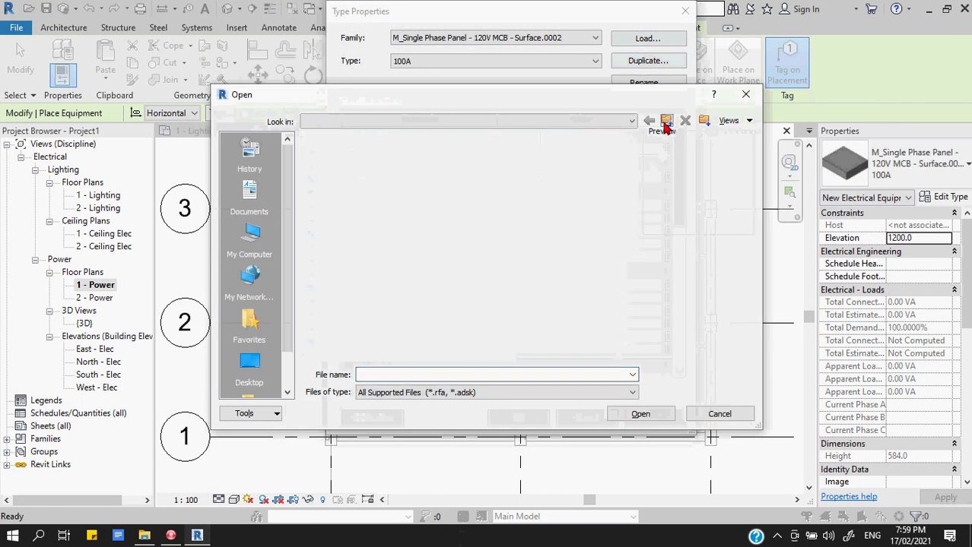
left_click(665, 122)
left_click(665, 122)
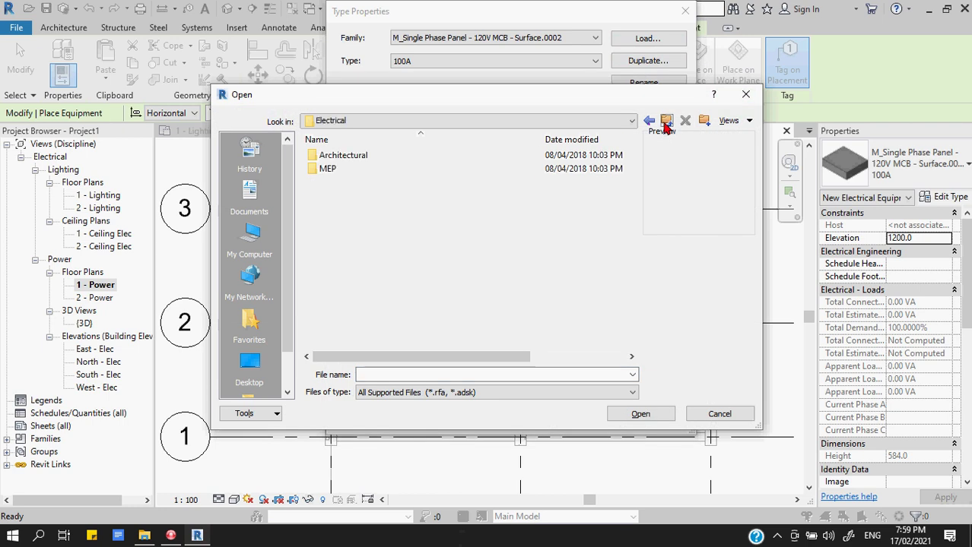
left_click(666, 122)
left_click(666, 122)
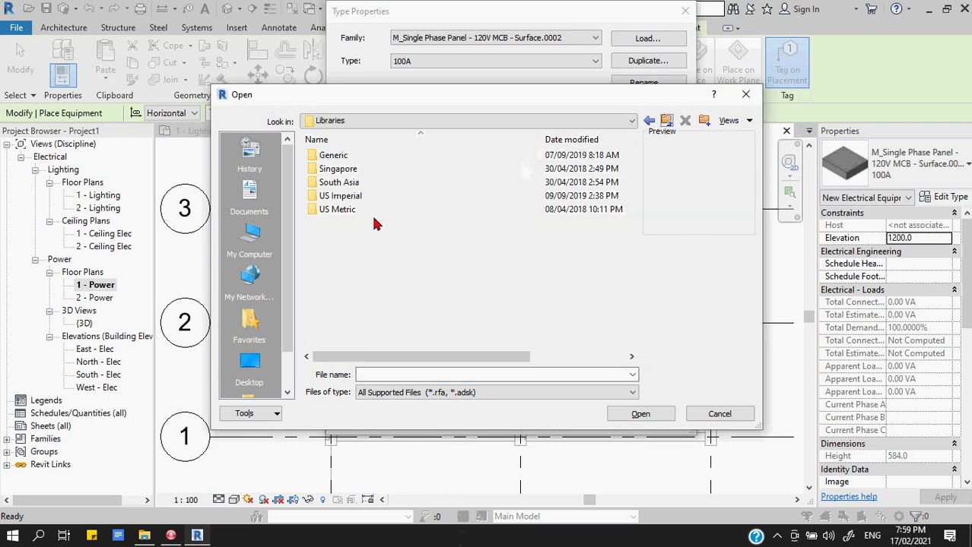
double_click(343, 169)
left_click_drag(631, 187, 632, 207)
- Load the Surface single phase panel from Electrical > MEP > Electric Power > Distribution, overwriting it
double_click(341, 237)
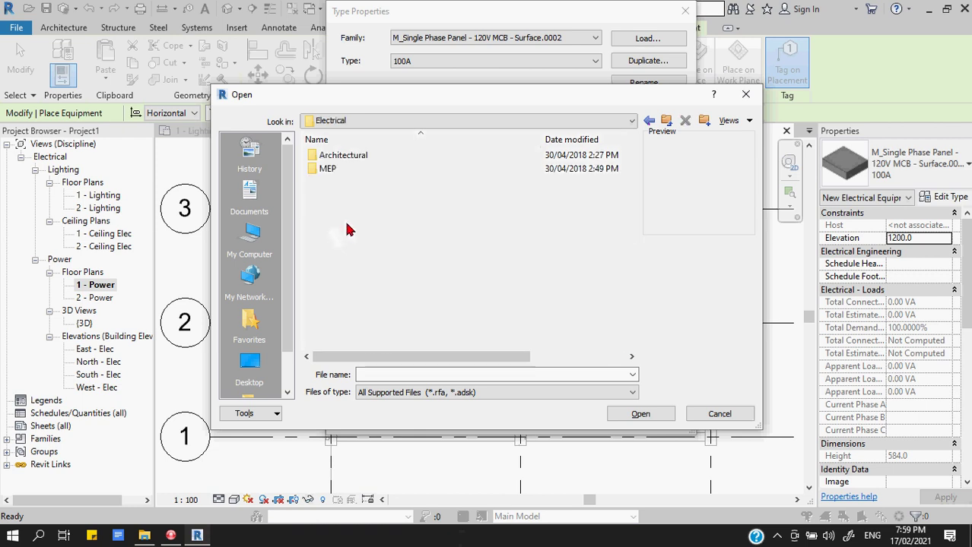
double_click(325, 170)
left_click(347, 169)
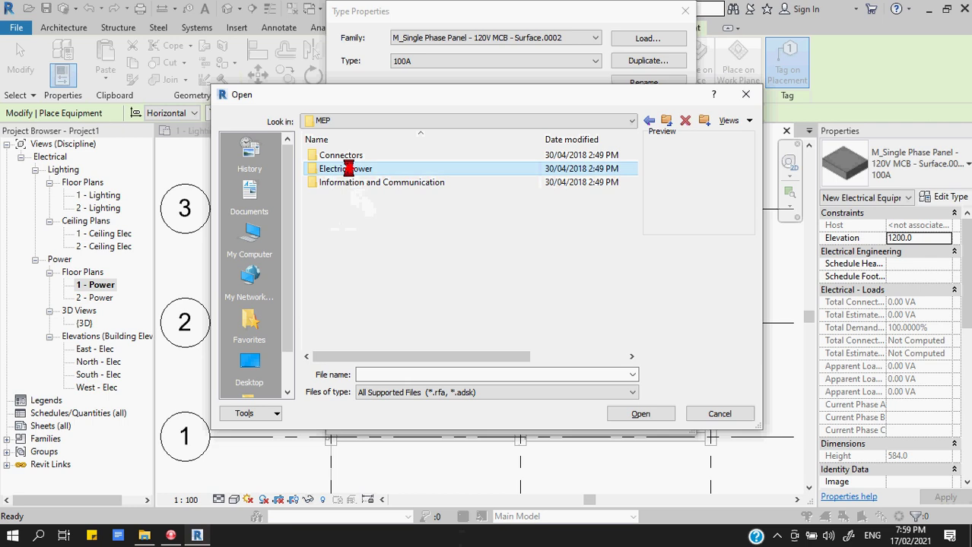
double_click(347, 169)
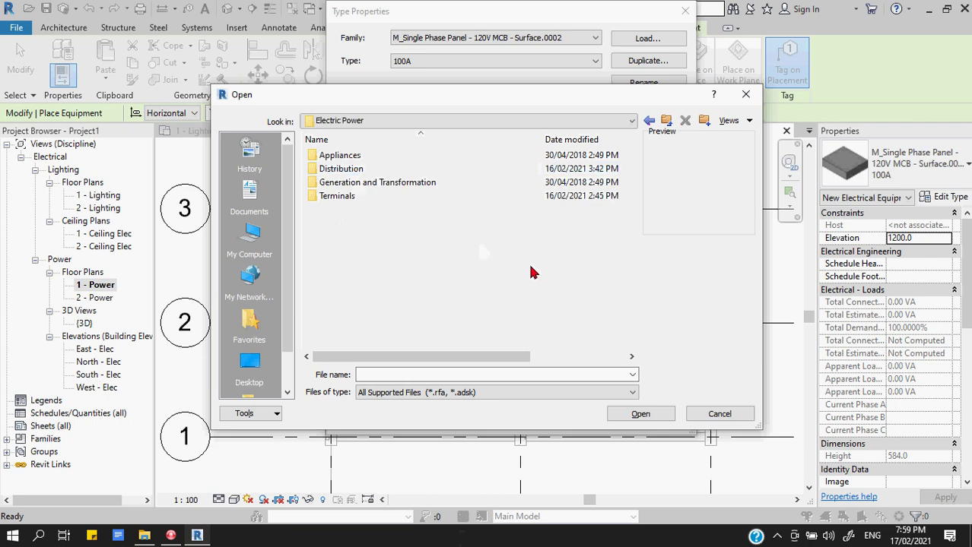
left_click(356, 170)
double_click(355, 171)
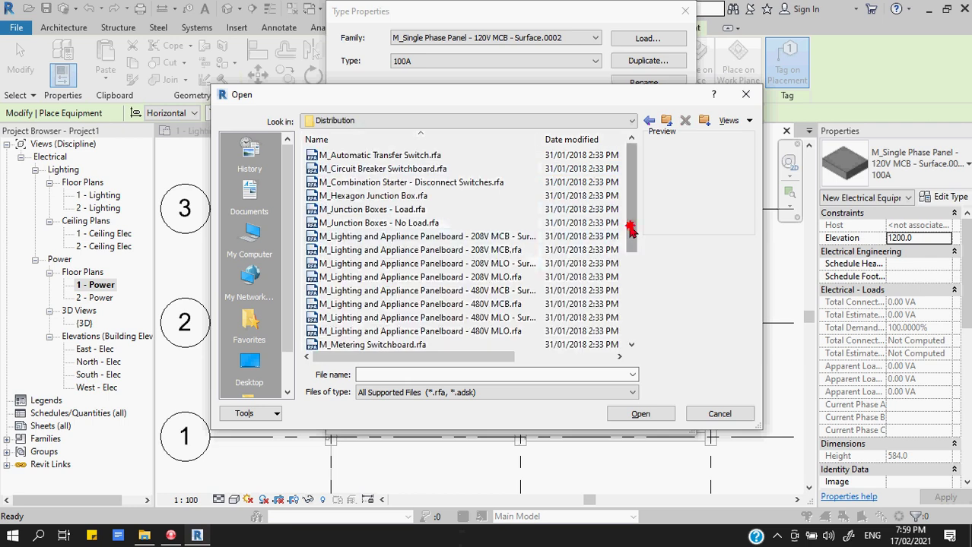
left_click_drag(630, 228, 630, 320)
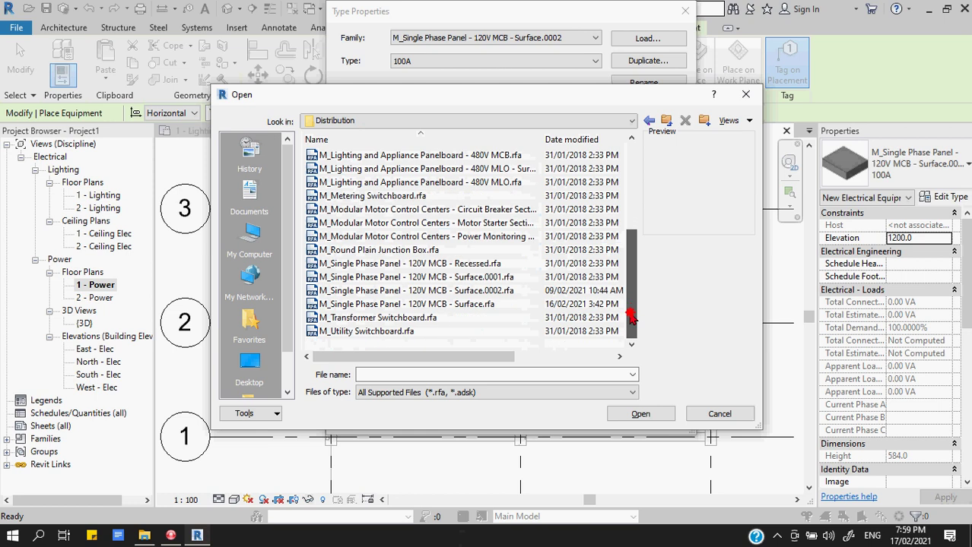
left_click(460, 307)
left_click(641, 413)
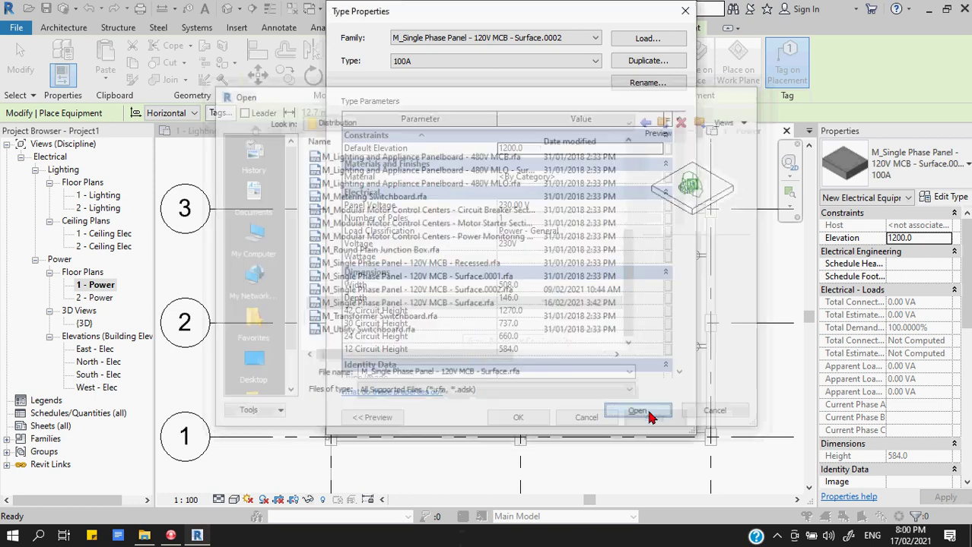
left_click(488, 234)
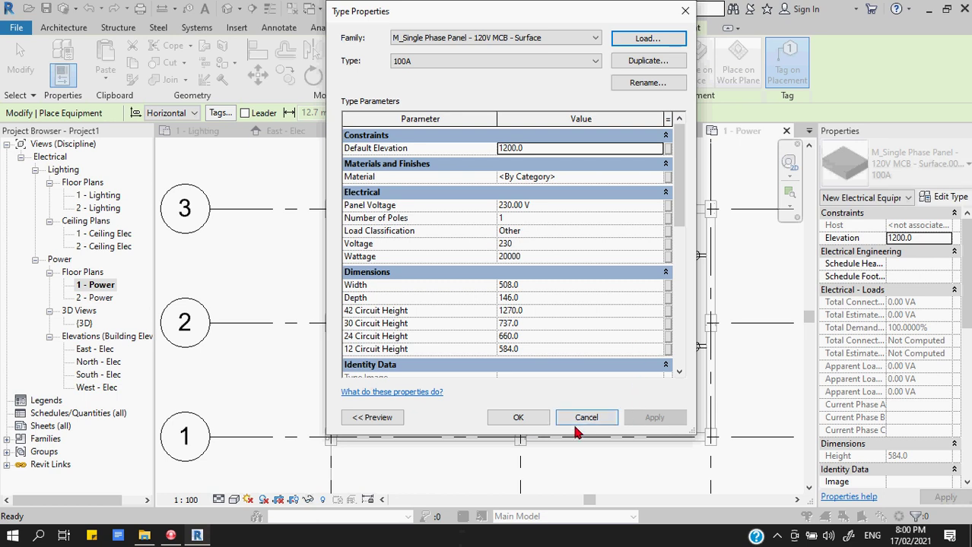
left_click(525, 420)
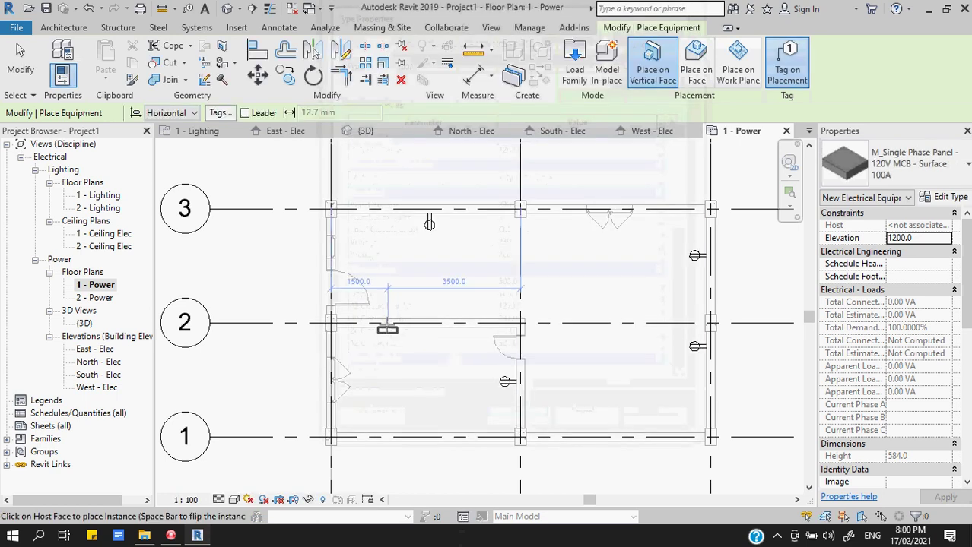
- Place the surface single phase panel on the gridline 2 wall, then select it
left_click(383, 317)
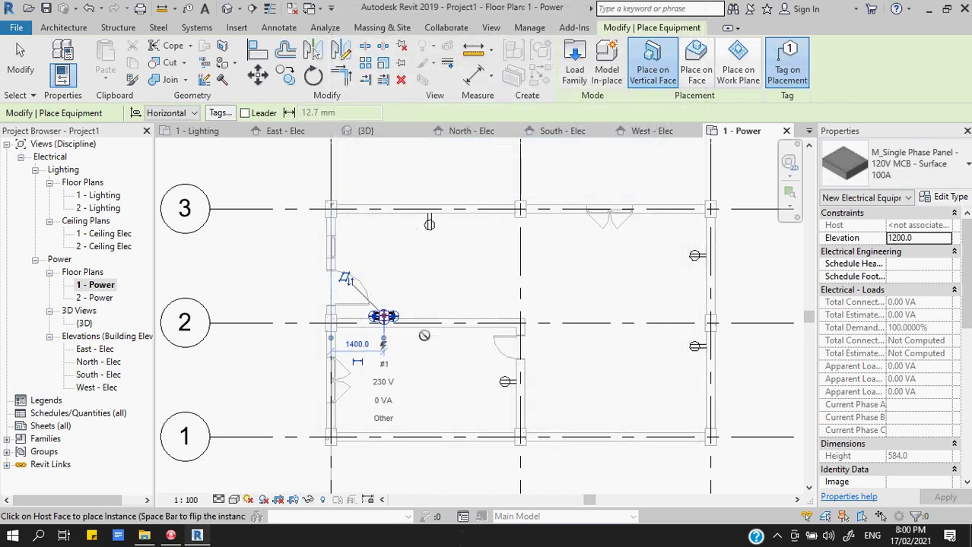
key("Escape")
key("Escape")
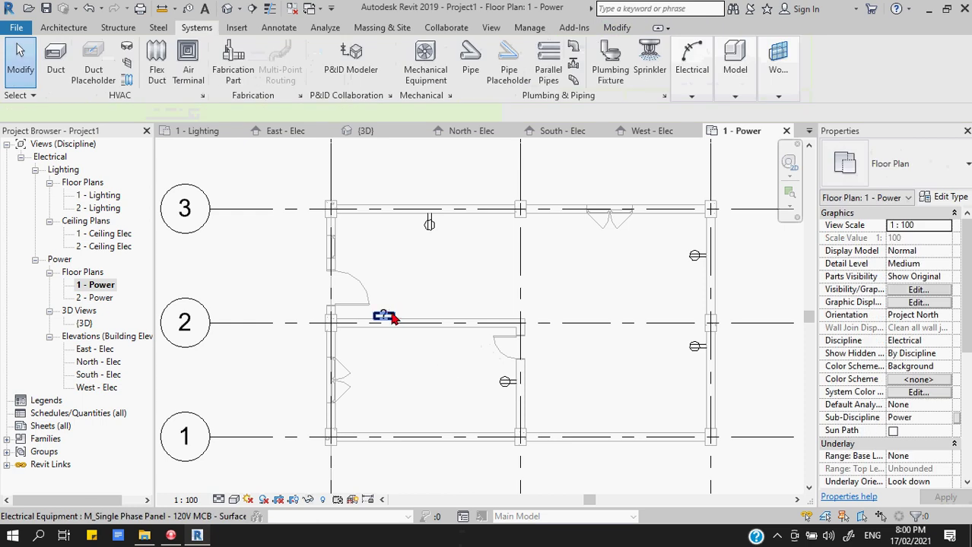
left_click(391, 319)
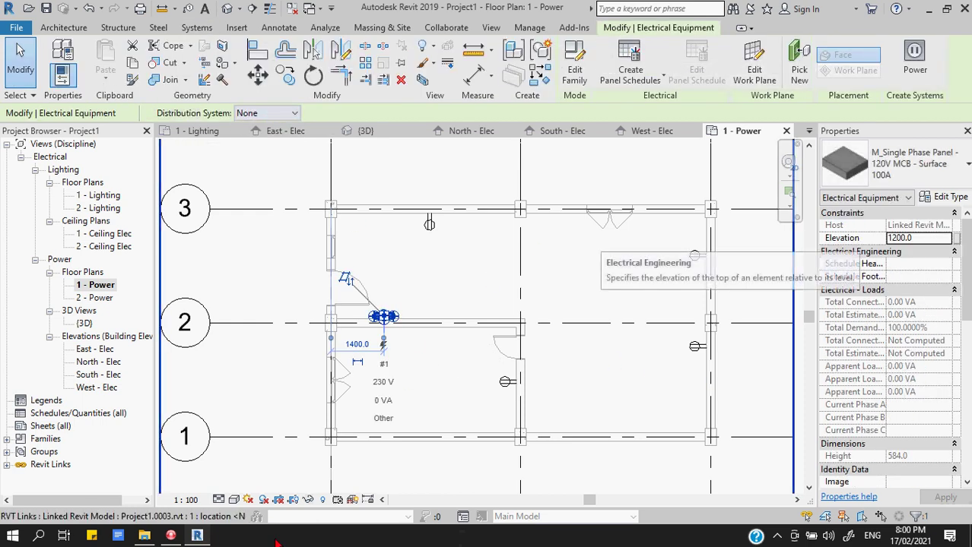
left_click(171, 536)
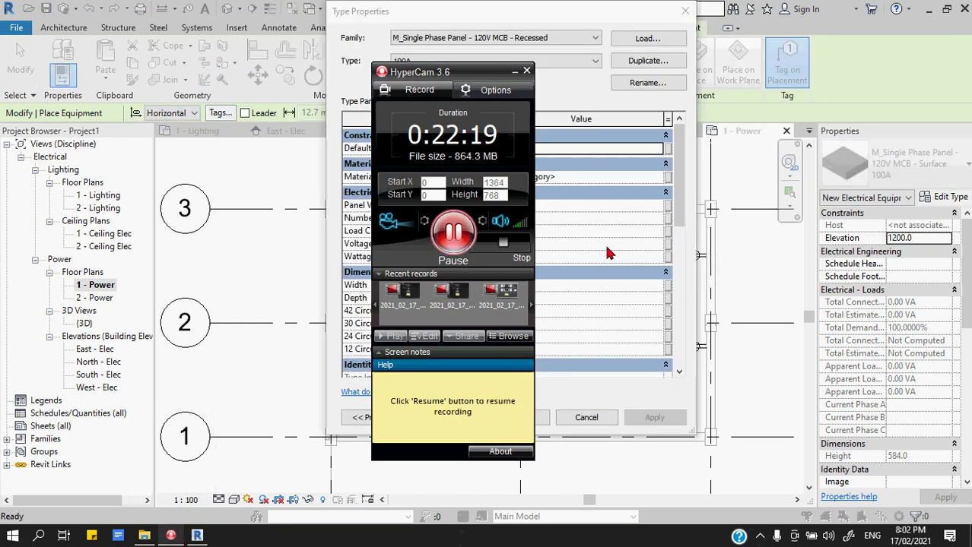
- Edit the Voltage cell and confirm the M_Single Phase Panel - 120V MCB - Recessed 100A type
left_click(606, 244)
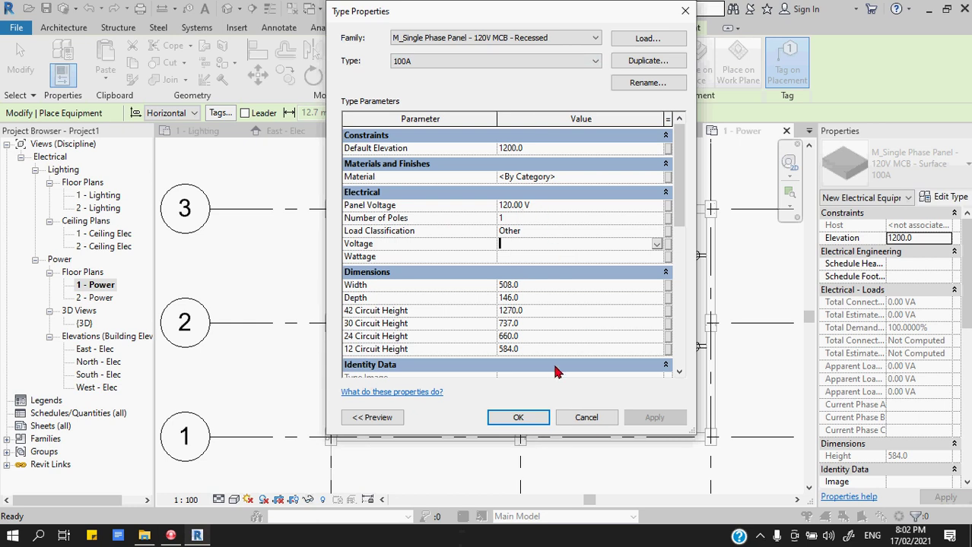
left_click(530, 420)
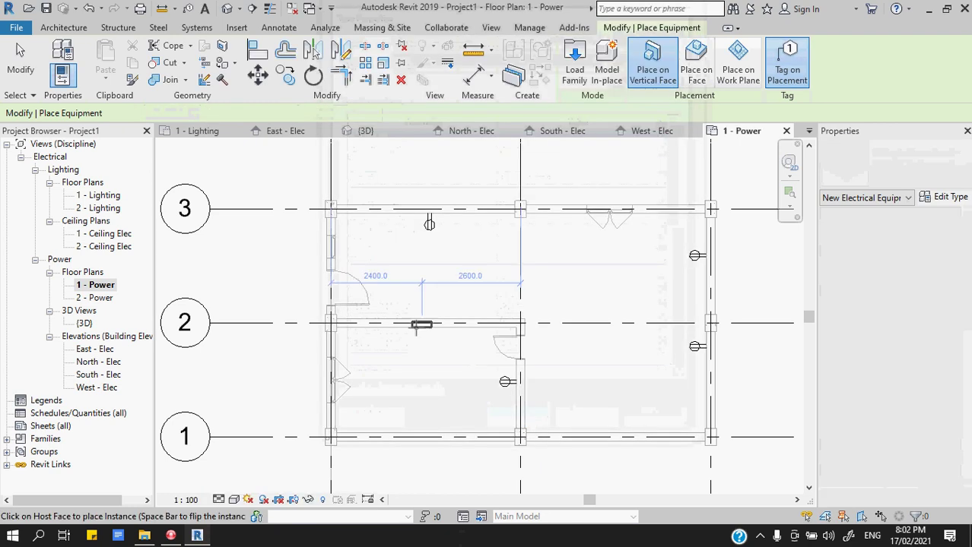
- Place the recessed panel on the wall along gridline 2
left_click(368, 320)
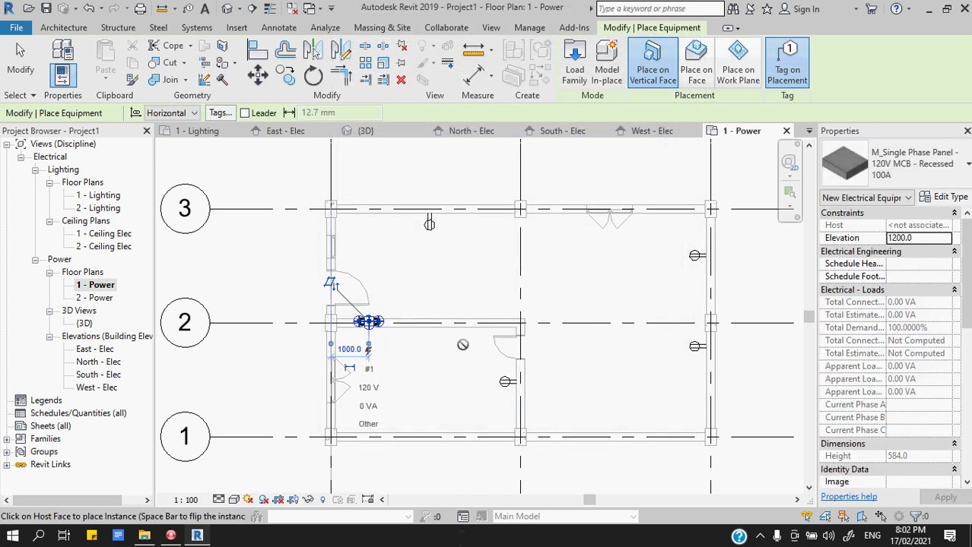
scroll(368, 325, "up", 3)
key("Escape")
key("Escape")
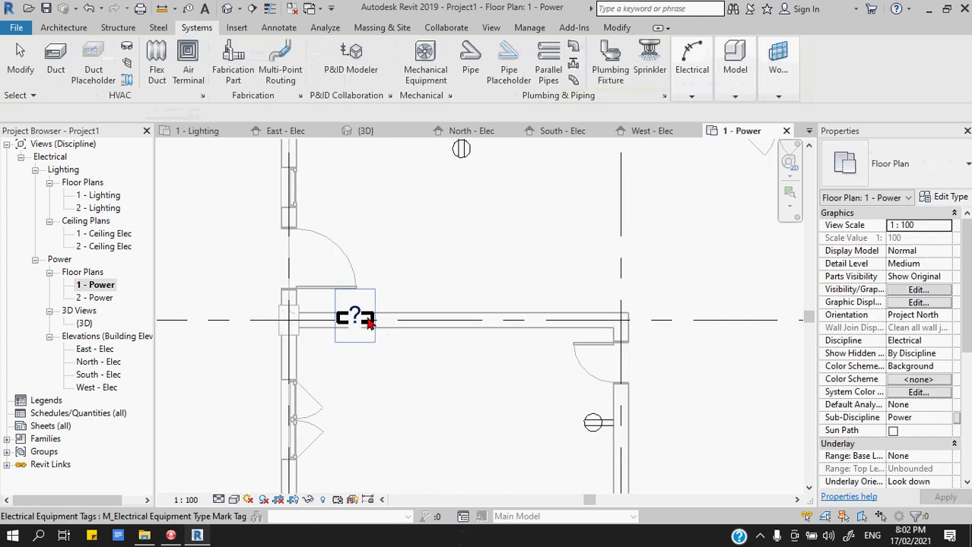
left_click(368, 323)
key("Escape")
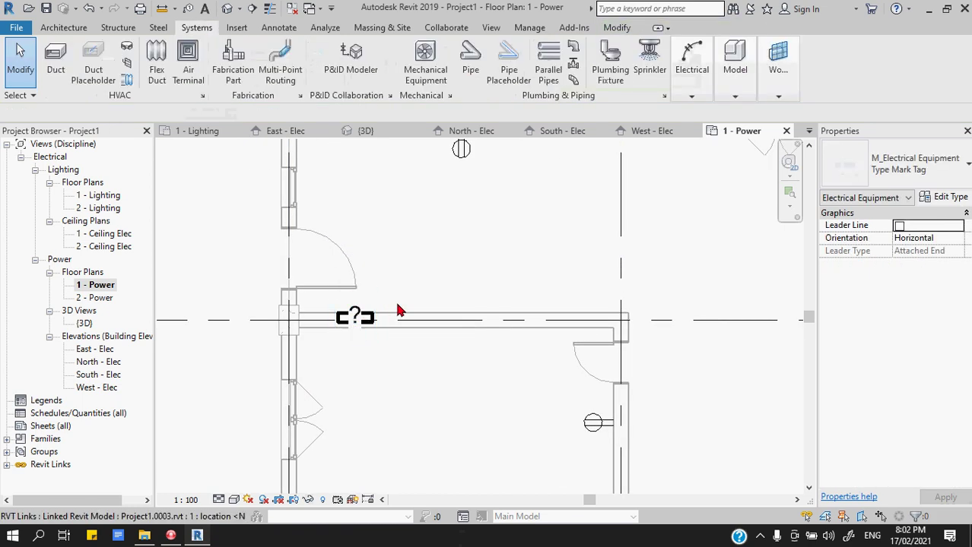
- Set the placed panel's distribution system to 120/240 Single
left_click(371, 317)
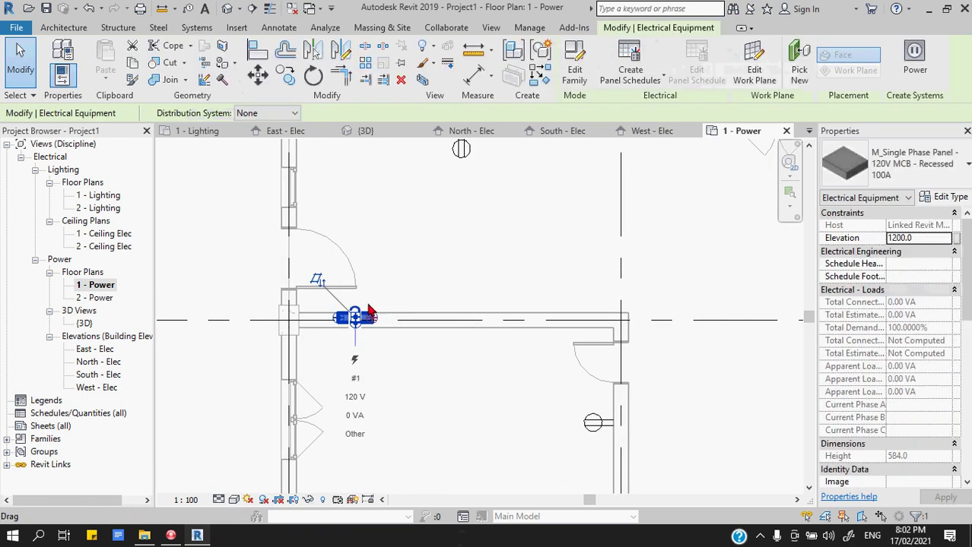
left_click(282, 114)
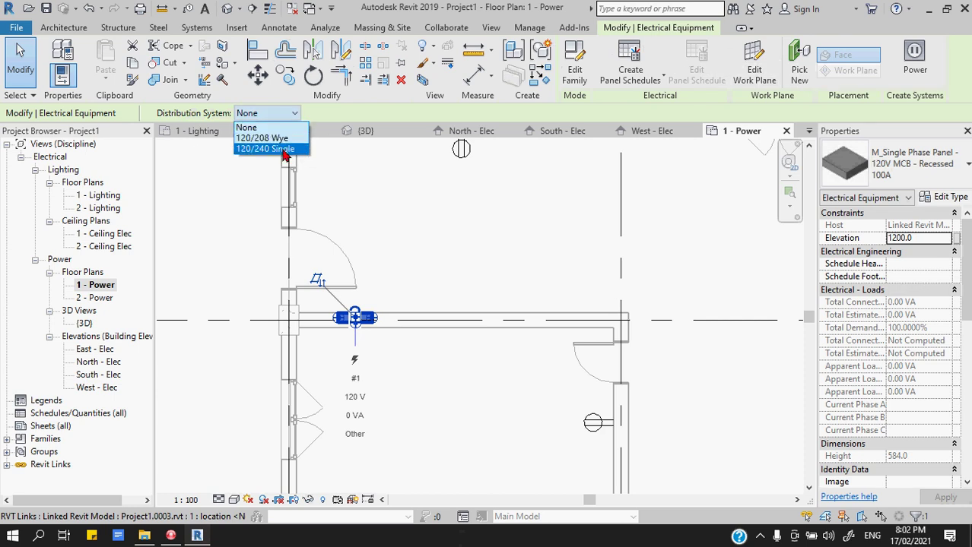
left_click(266, 149)
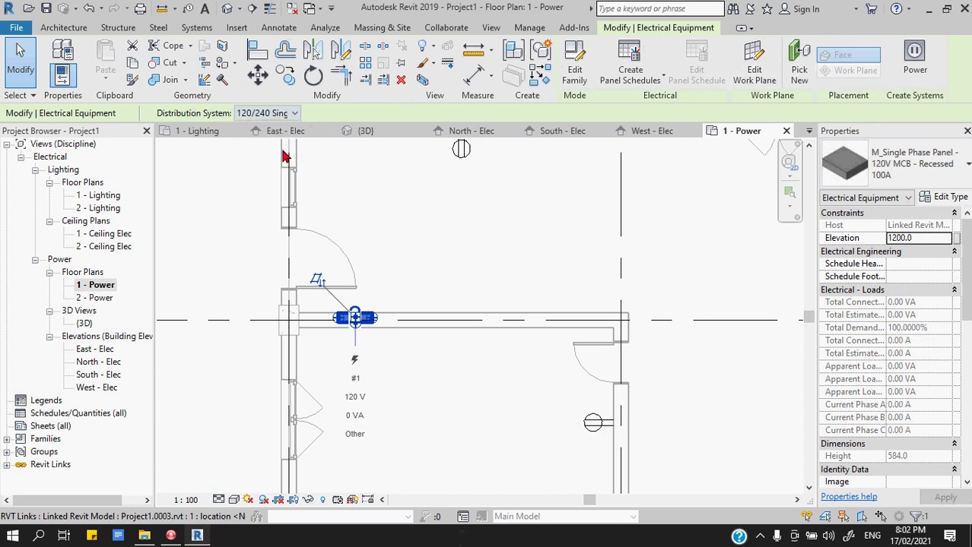
left_click(466, 267)
key("Escape")
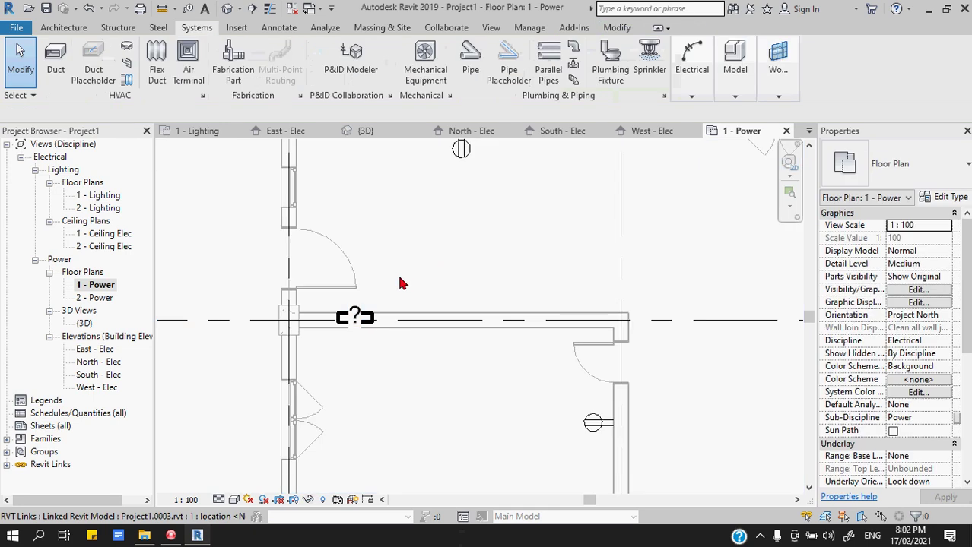
left_click(374, 317)
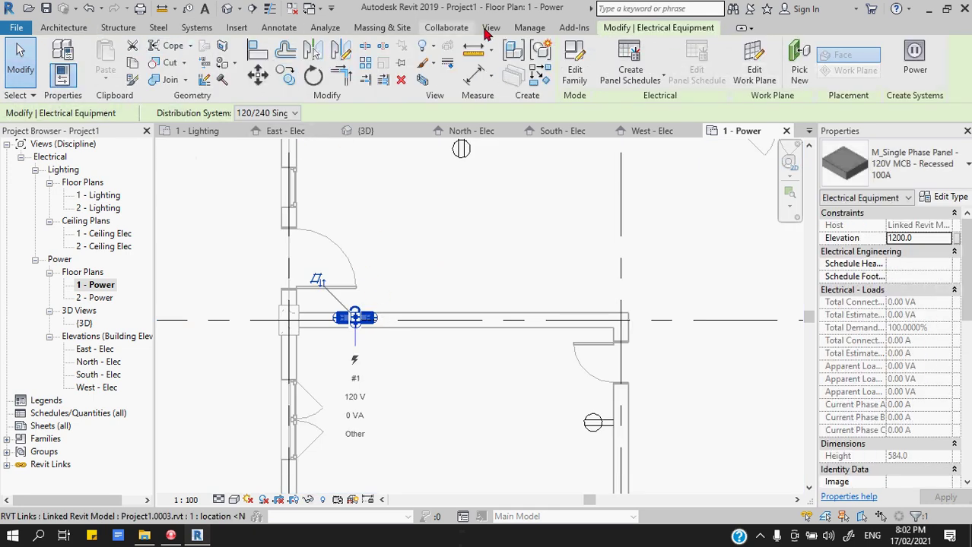
left_click(530, 29)
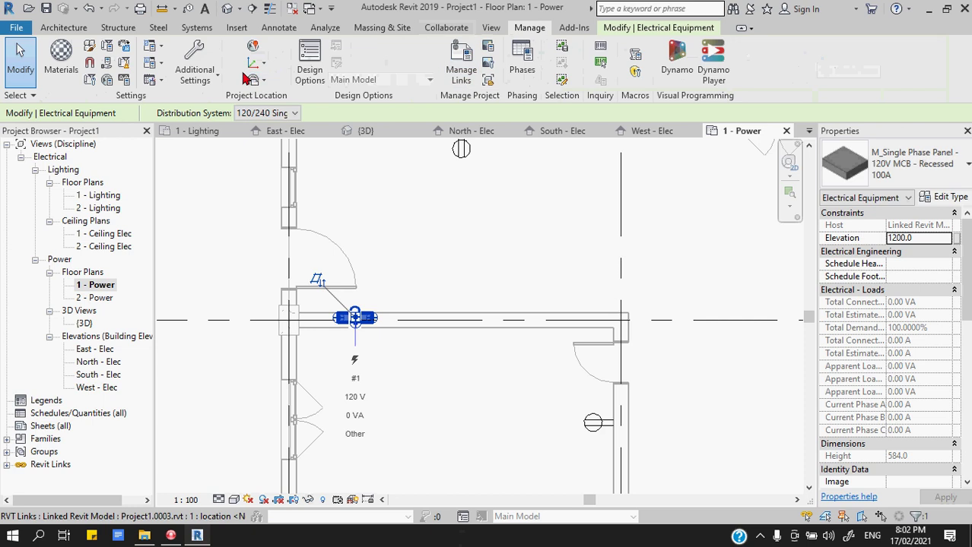
- In Electrical Settings, rename the 120/240 Single distribution system to 23VSingle
left_click(158, 64)
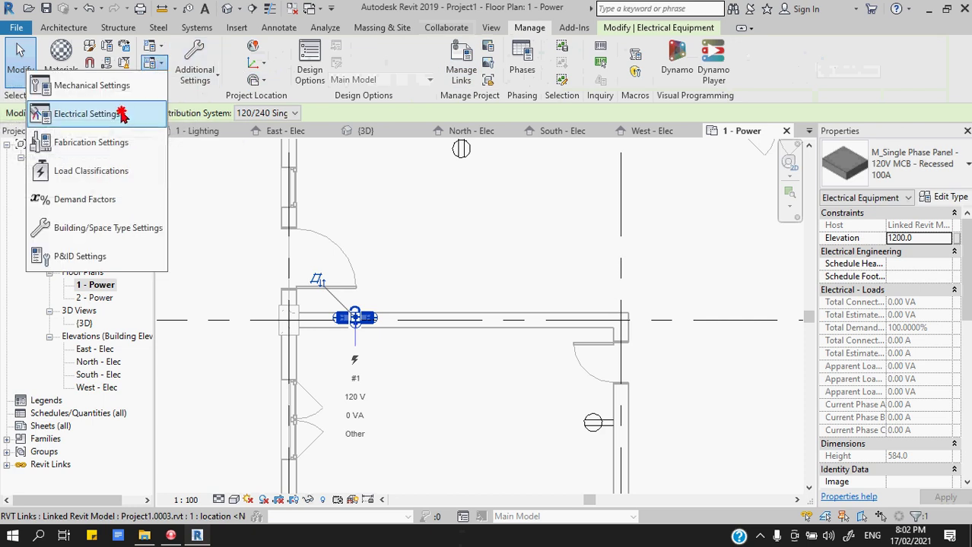
left_click(123, 112)
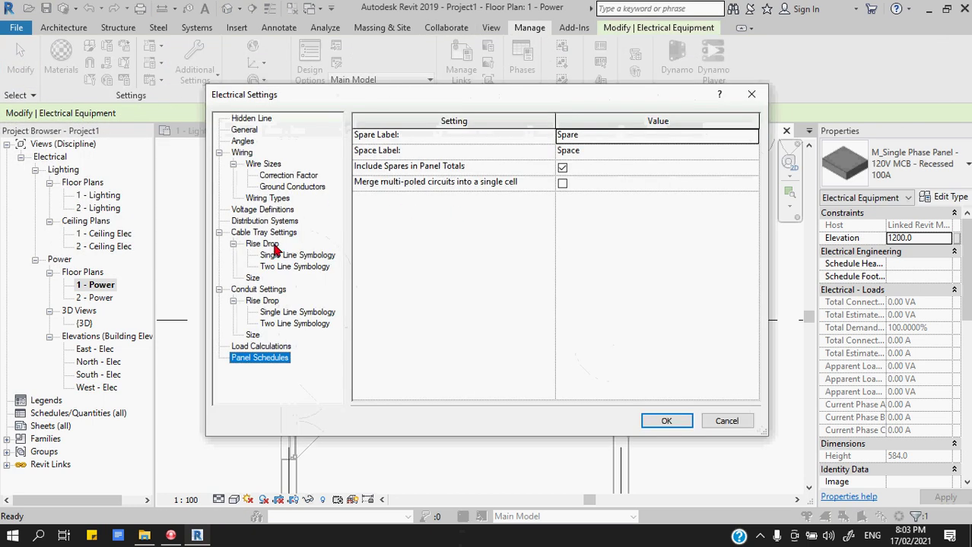
left_click(263, 221)
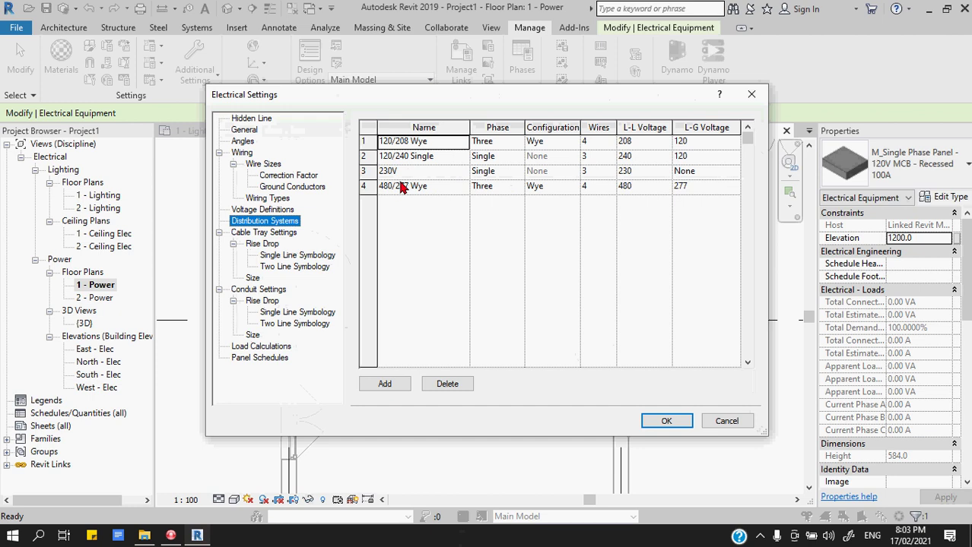
left_click(386, 156)
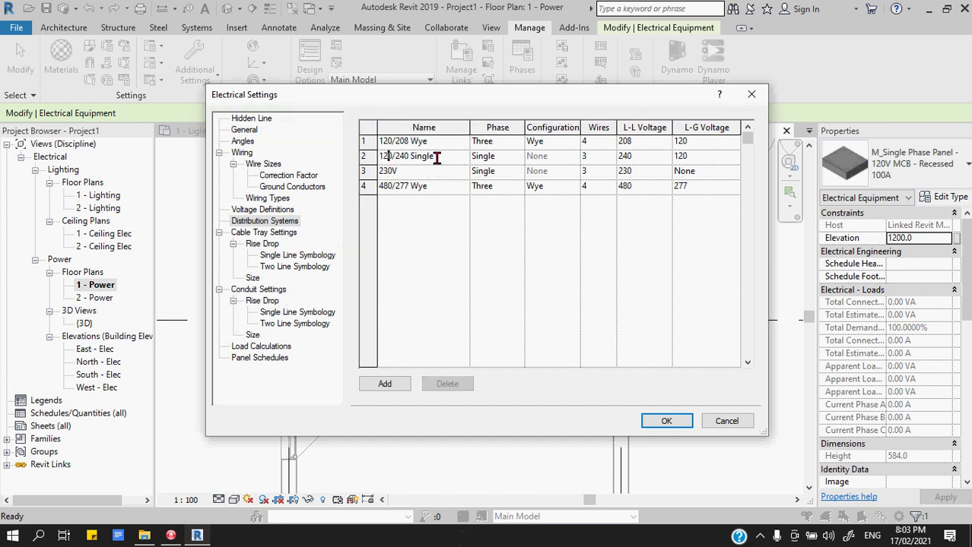
left_click_drag(409, 156, 365, 158)
type("23V")
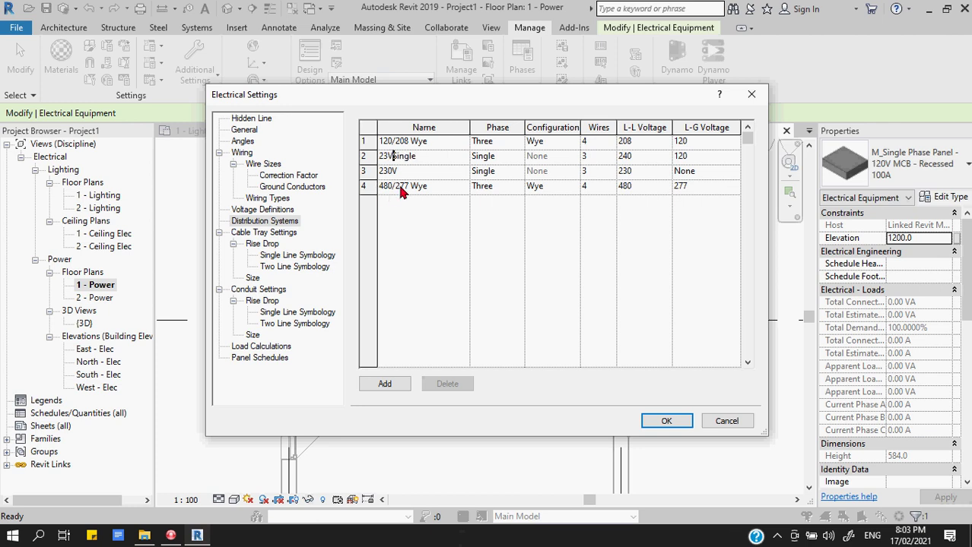
- Set that system's line-to-ground voltage to None and line-to-line voltage to 230, then confirm
left_click(699, 158)
left_click(733, 157)
left_click(688, 172)
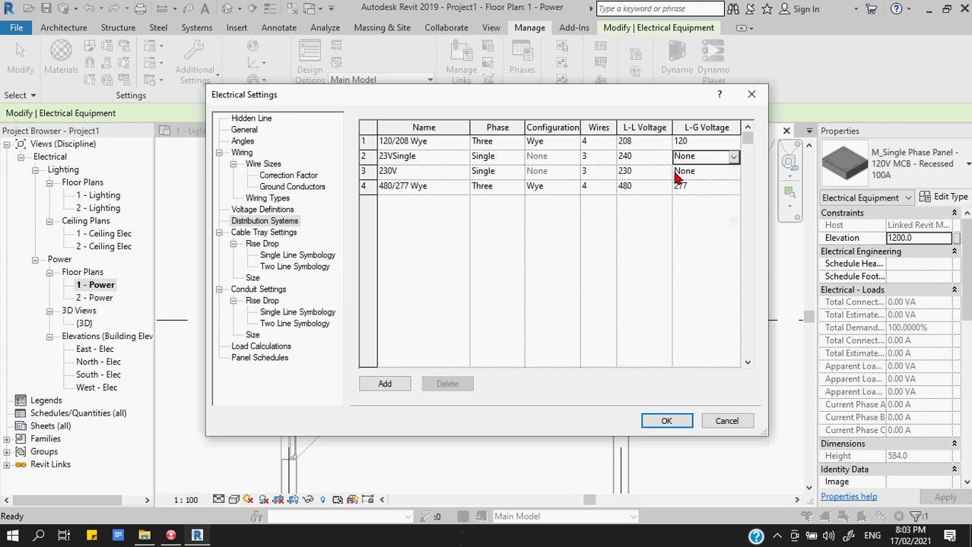
left_click(640, 157)
type("230")
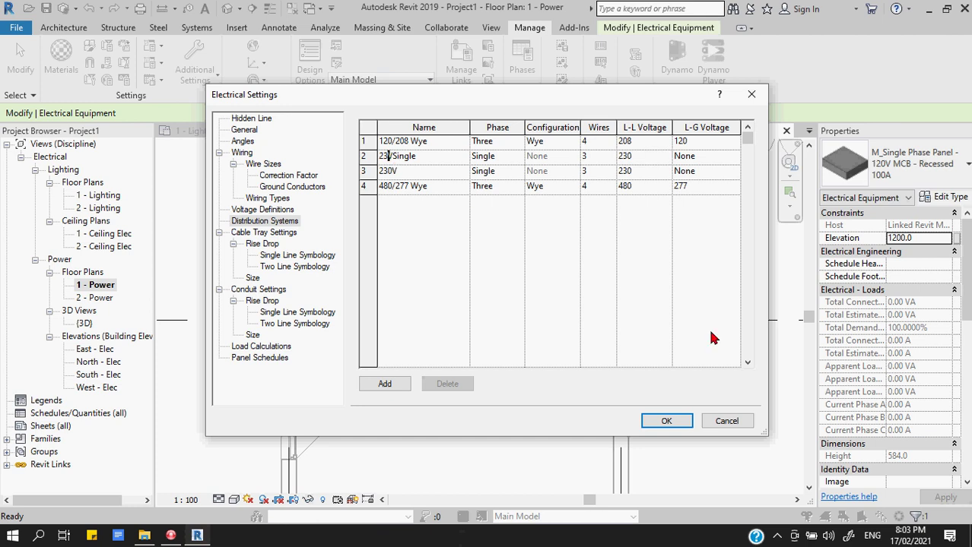
left_click(671, 420)
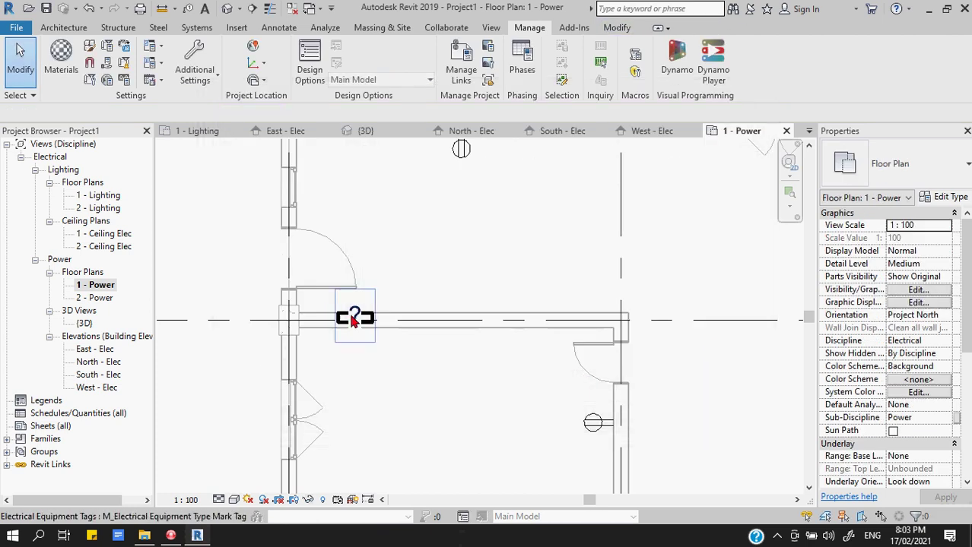
left_click(360, 323)
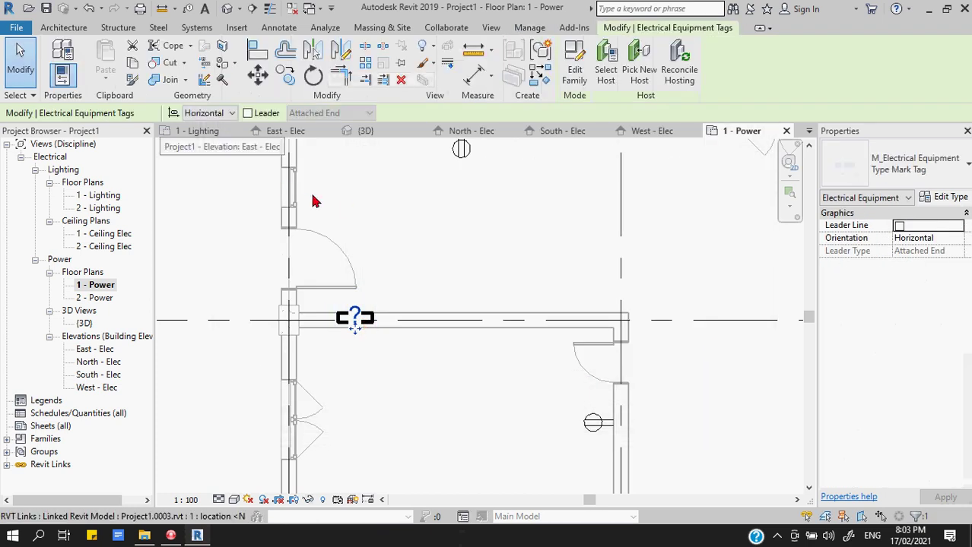
key("Escape")
left_click(355, 318)
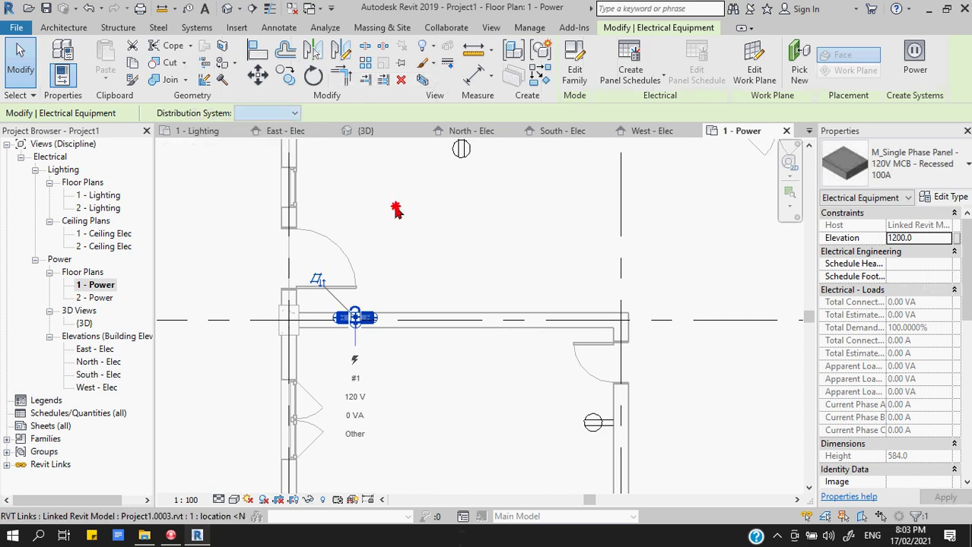
key("Escape")
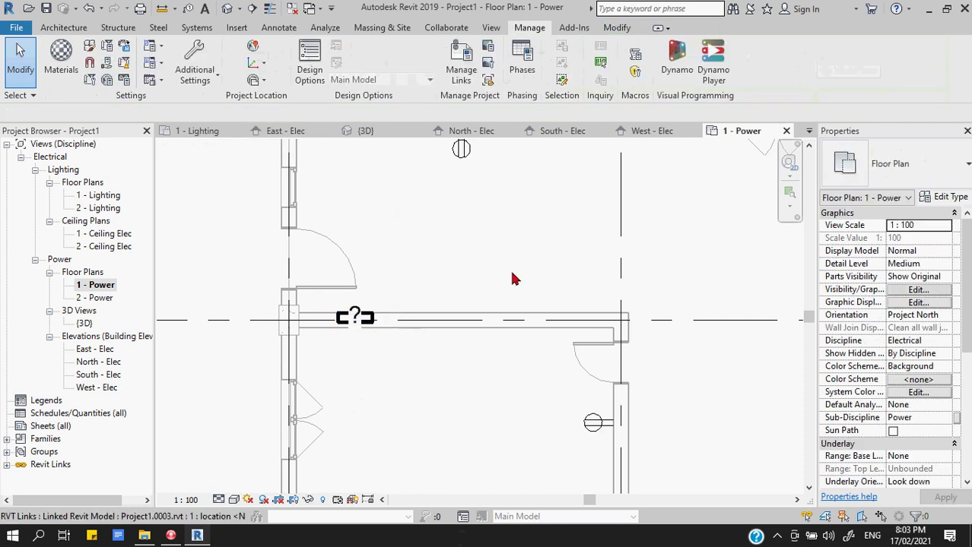
scroll(479, 223, "down", 1)
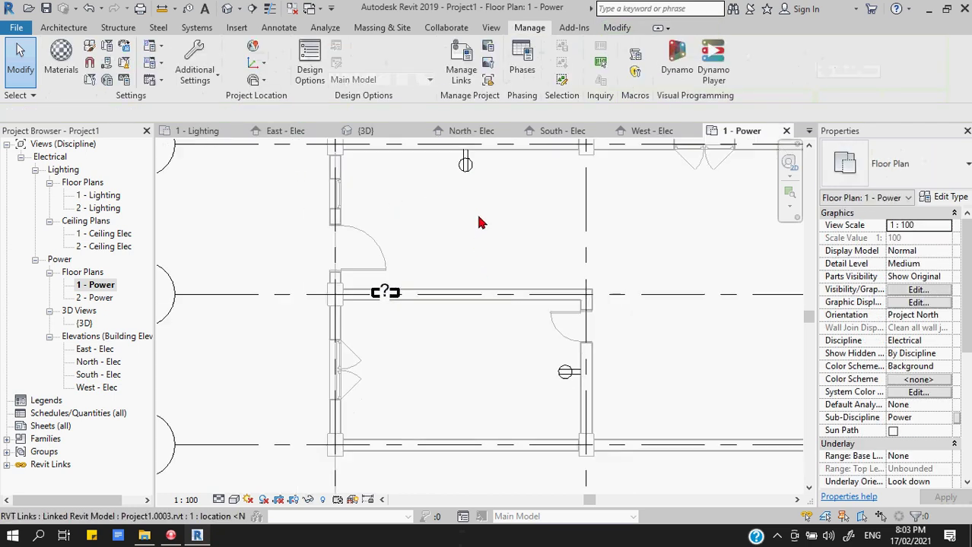
double_click(395, 299)
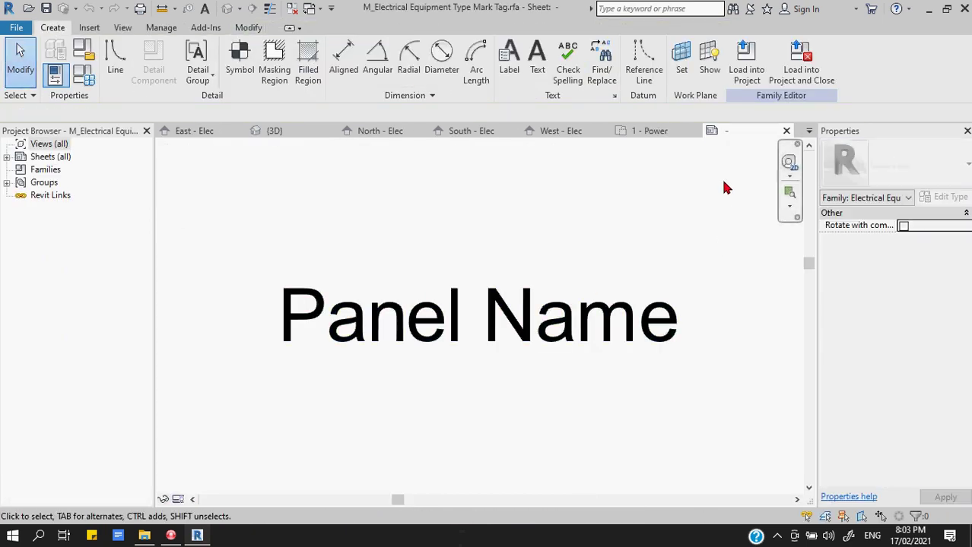
left_click(786, 131)
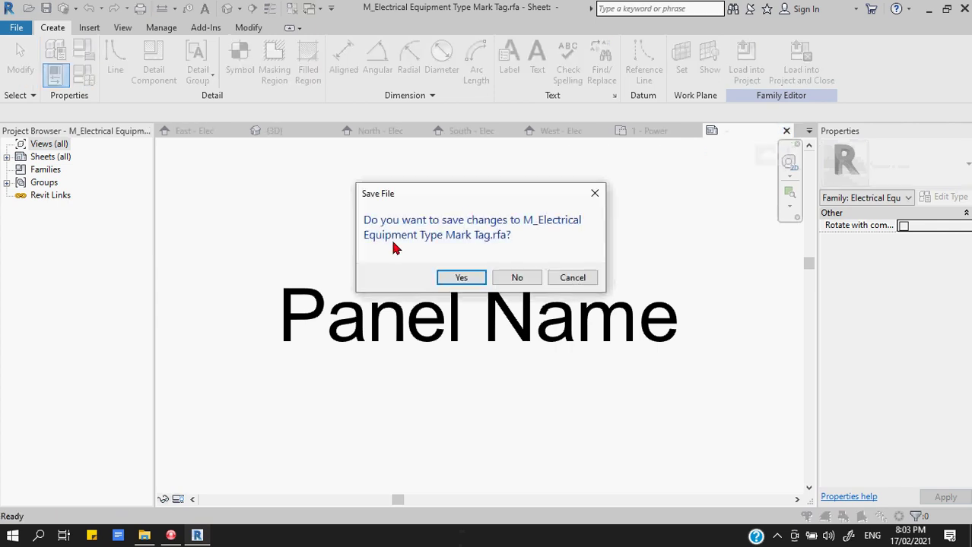
left_click(503, 278)
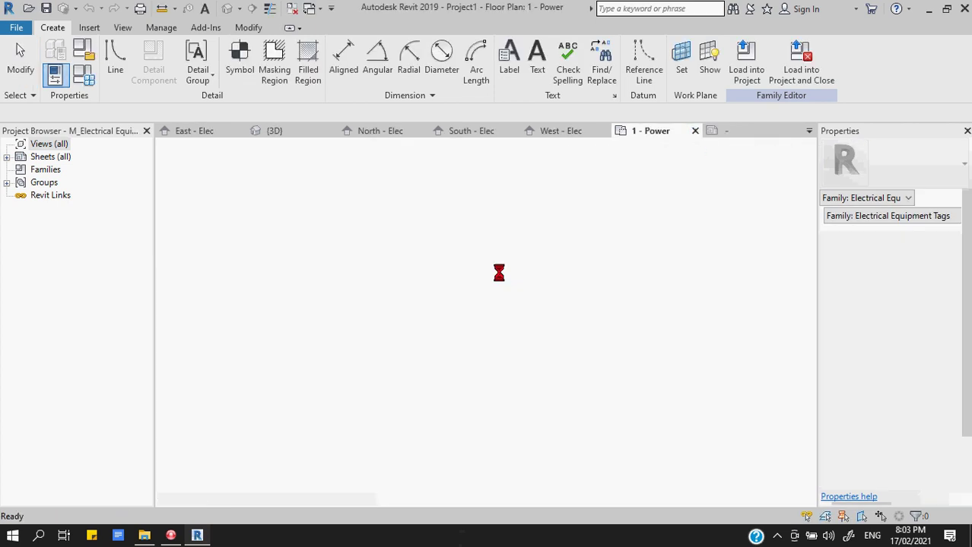
scroll(406, 287, "up", 3)
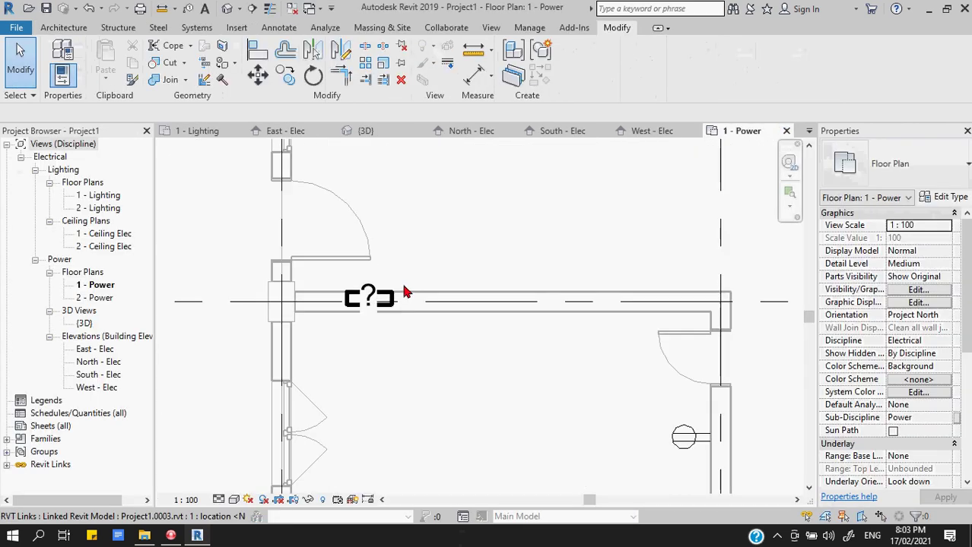
- Change the recessed 100A panel type's Panel Voltage to 230 V in its type properties
left_click(393, 298)
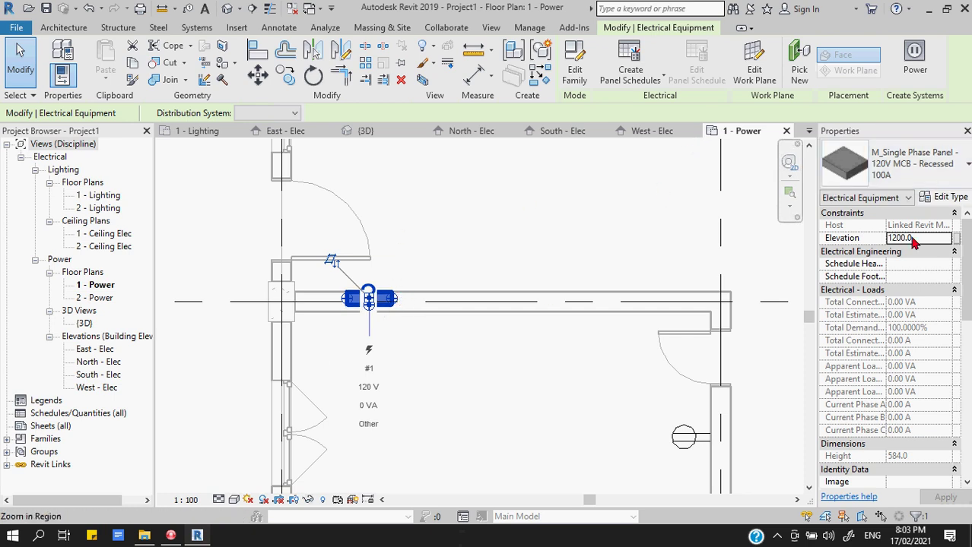
scroll(932, 258, "down", 8)
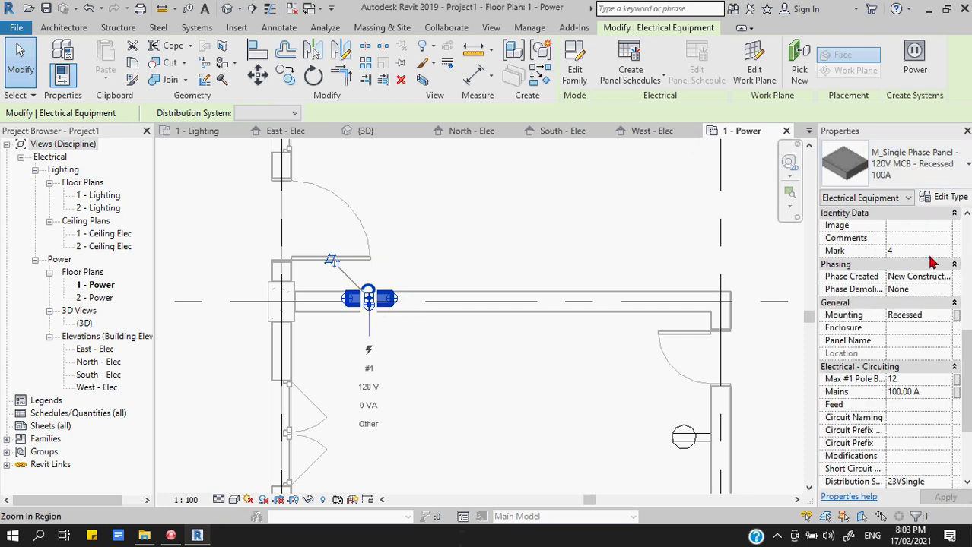
left_click(930, 202)
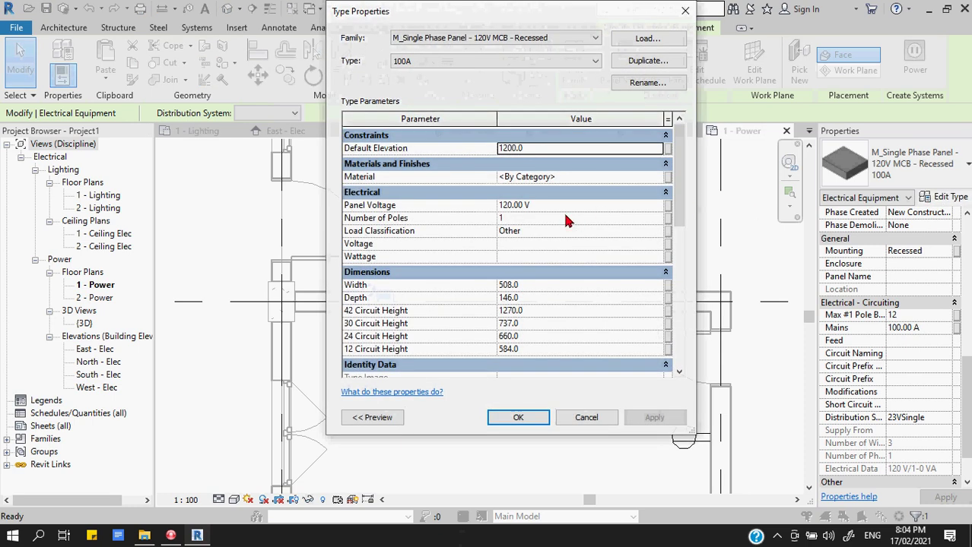
left_click(559, 206)
type("230")
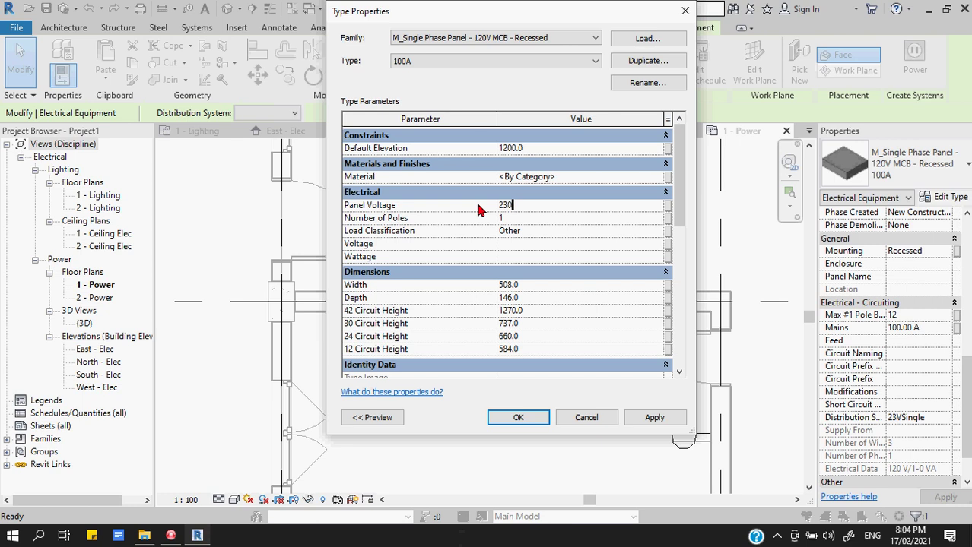
type("V")
left_click(643, 417)
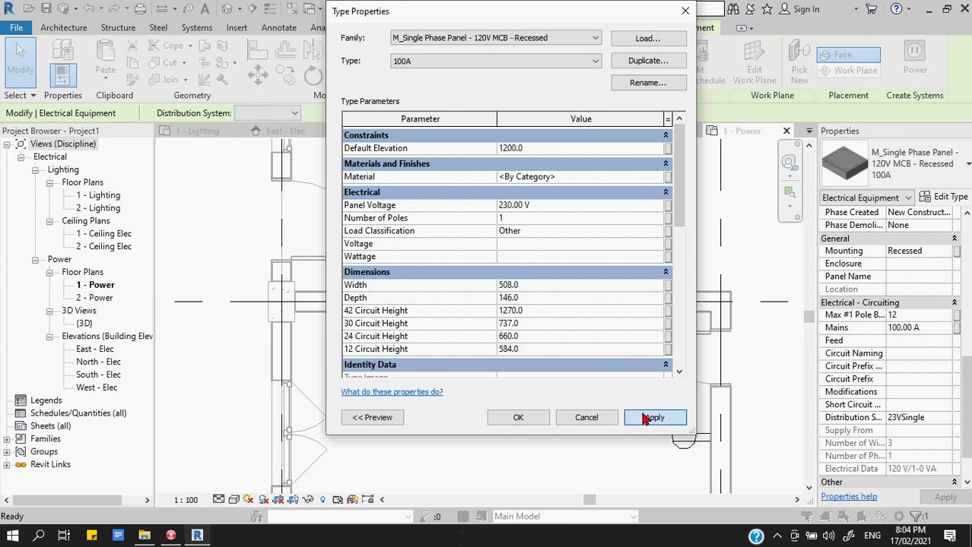
left_click(520, 418)
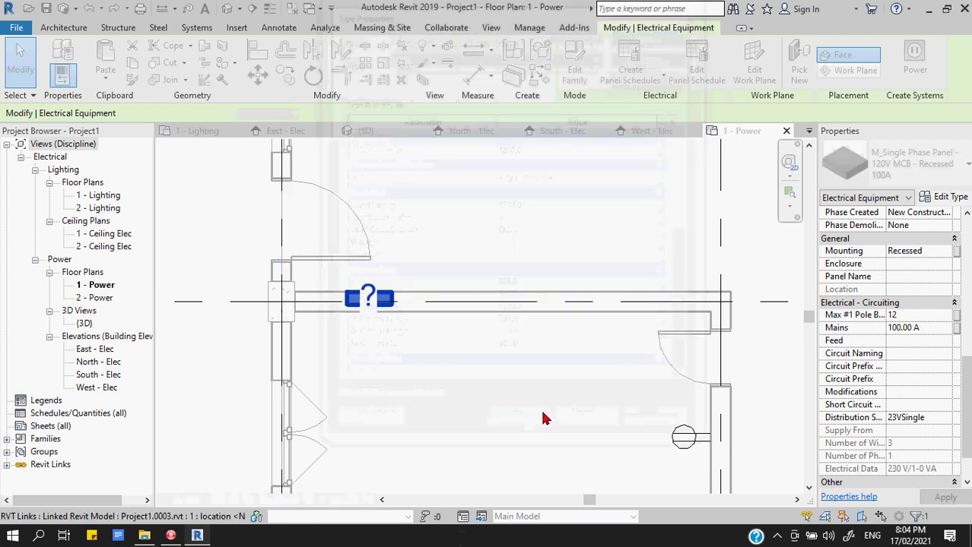
left_click(536, 339)
key("Escape")
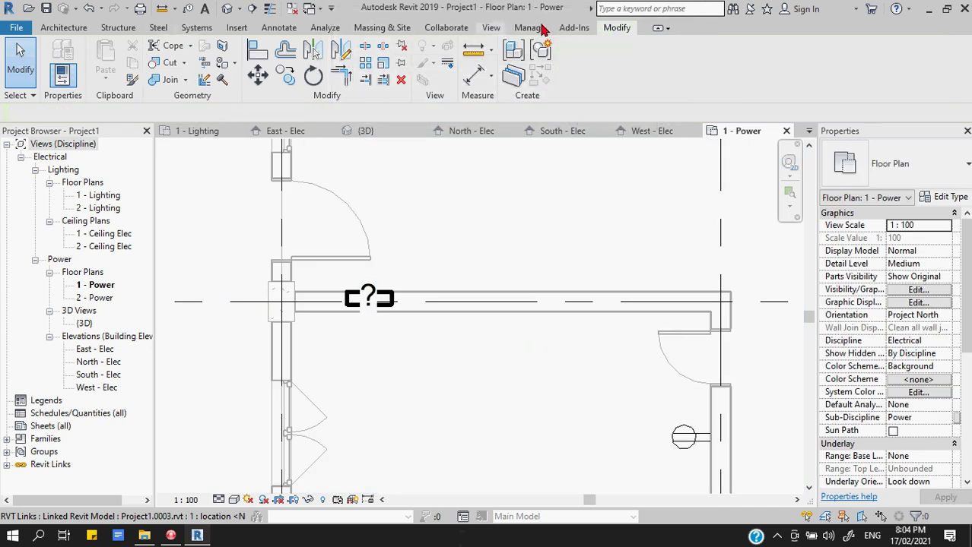
- Rename the 23VSingle distribution system to 230VSingle in Electrical Settings
left_click(491, 28)
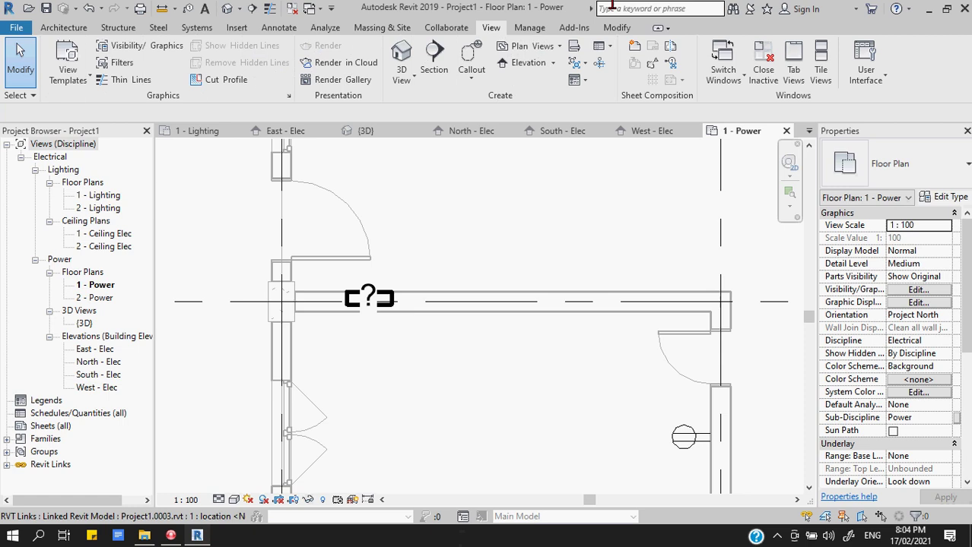
left_click(530, 27)
left_click(159, 68)
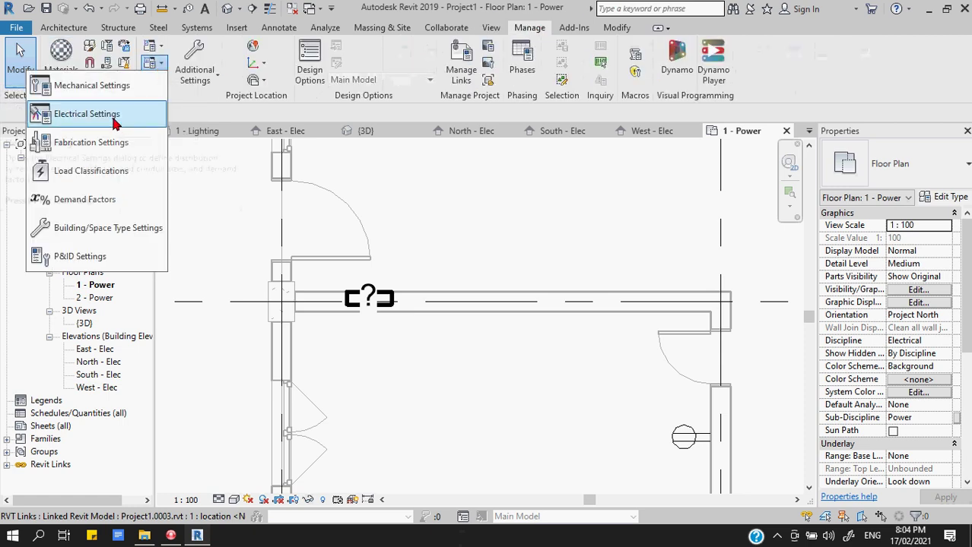
left_click(99, 113)
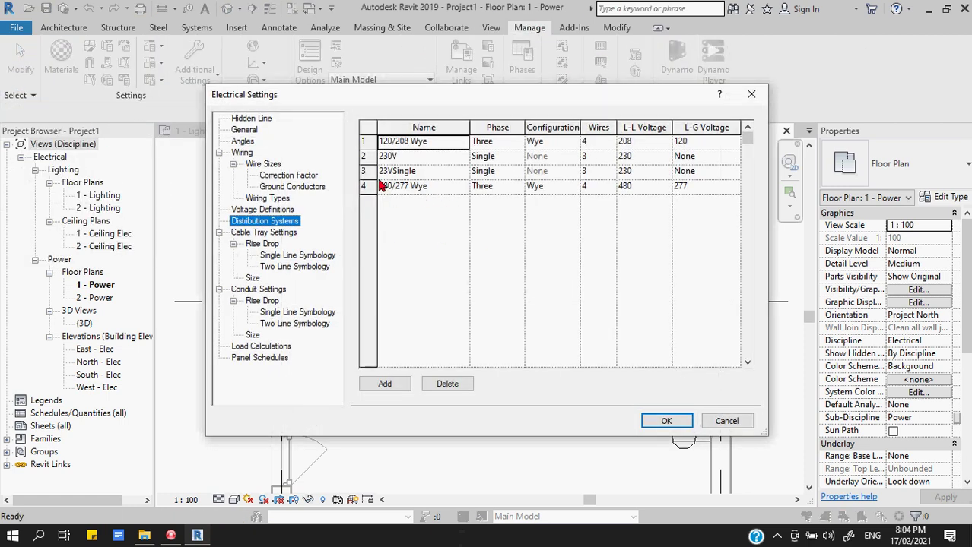
left_click(386, 171)
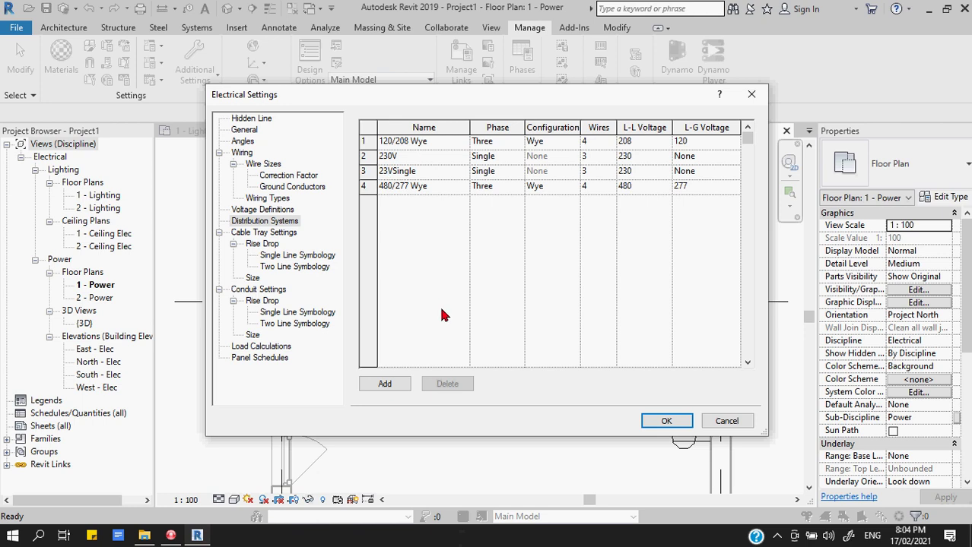
left_click(679, 427)
- Select the recessed panel to confirm it uses 230VSingle at 230 V
left_click(496, 346)
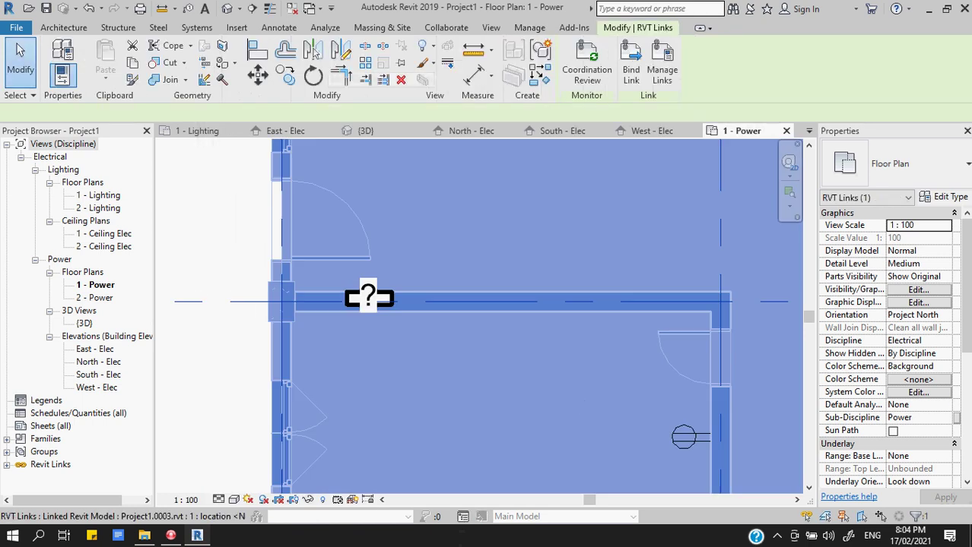
key("Escape")
left_click(385, 300)
key("Escape")
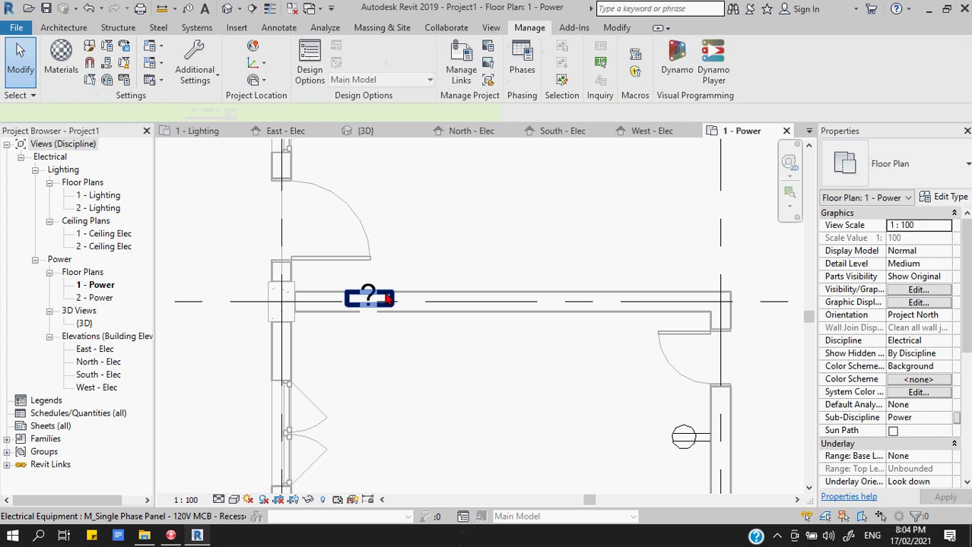
left_click(385, 299)
left_click_drag(966, 276, 967, 422)
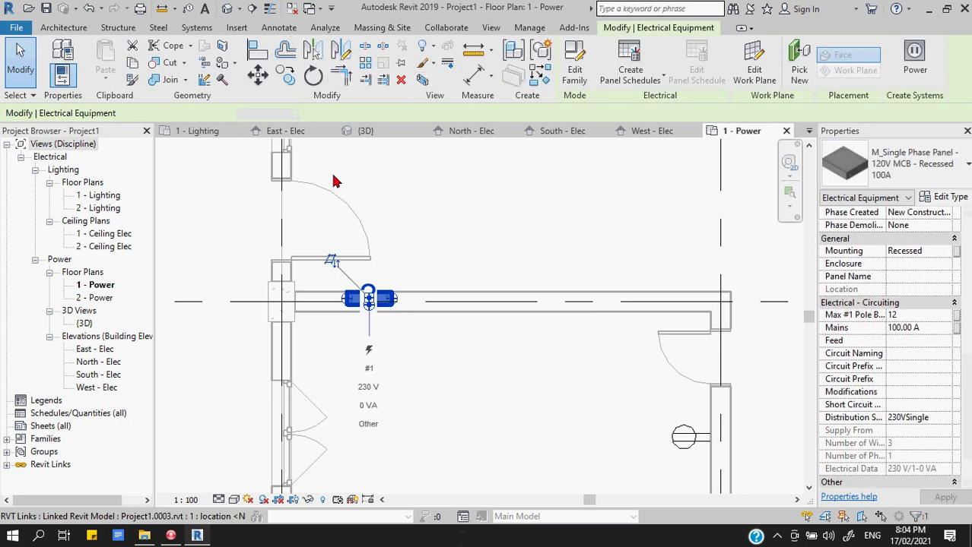
left_click(539, 303)
key("Escape")
scroll(549, 275, "down", 3)
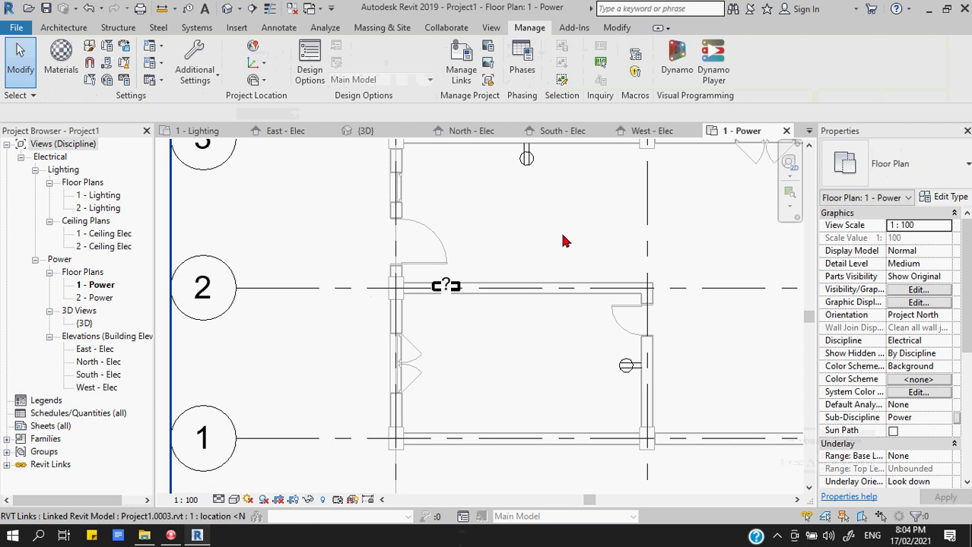
- Try assigning the GFCI receptacle's circuit to the recessed 100A panel, which triggers a voltage warning
middle_click_drag(567, 239, 538, 294)
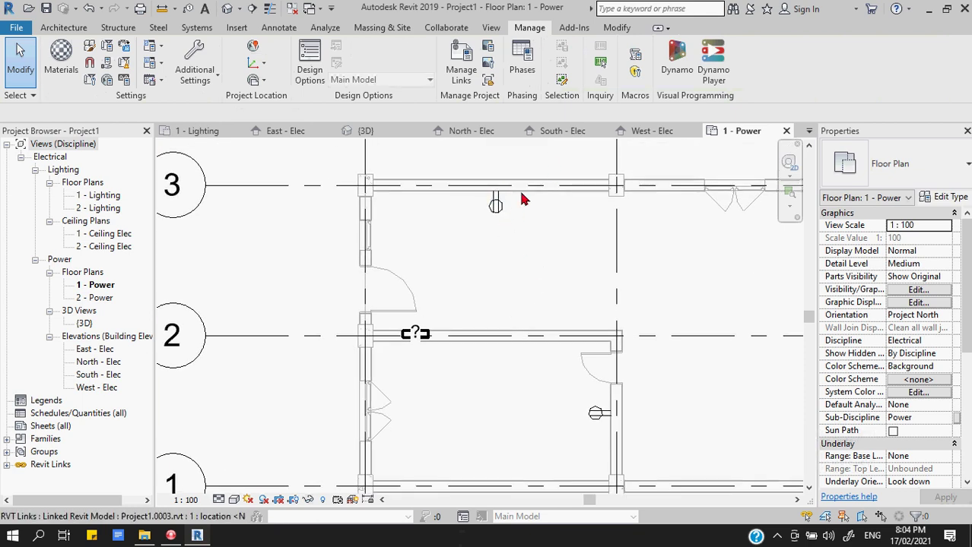
left_click(498, 206)
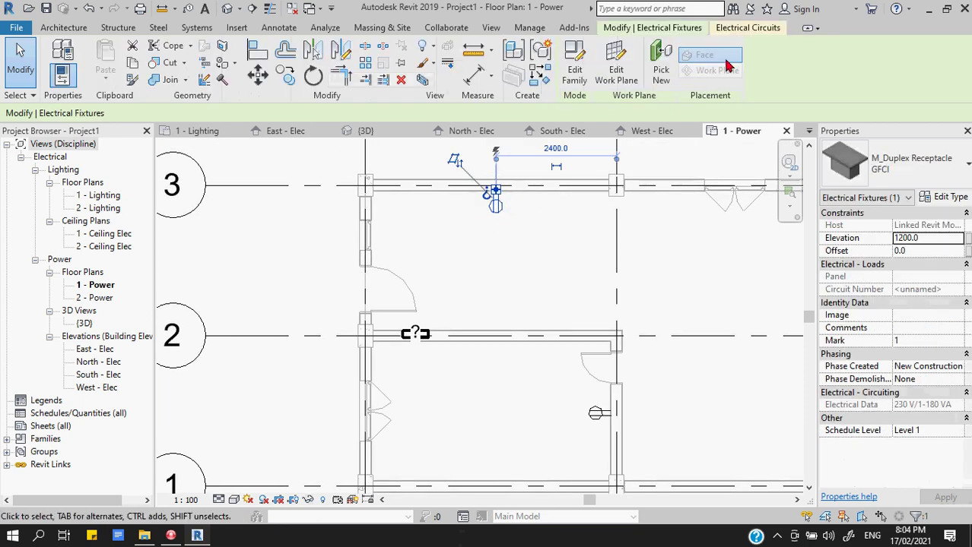
left_click(741, 31)
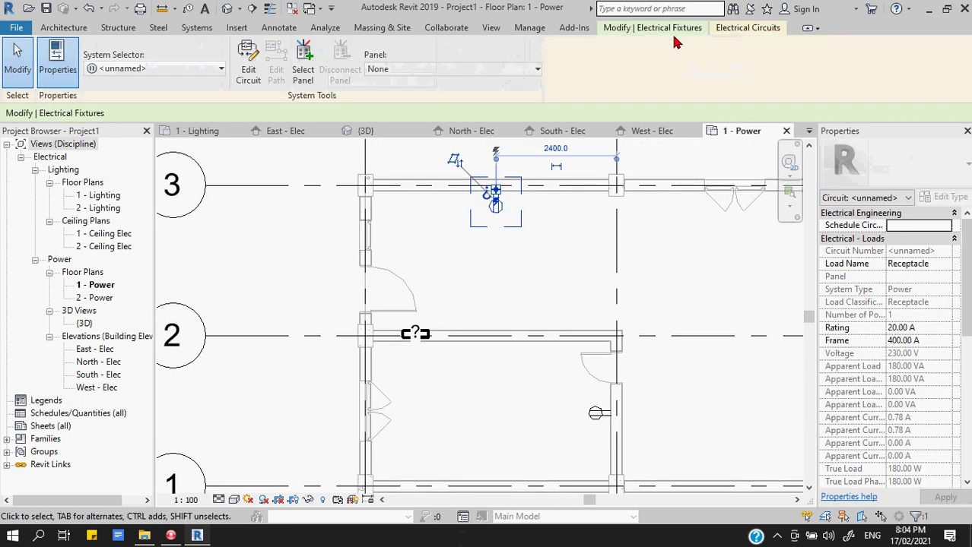
left_click(302, 64)
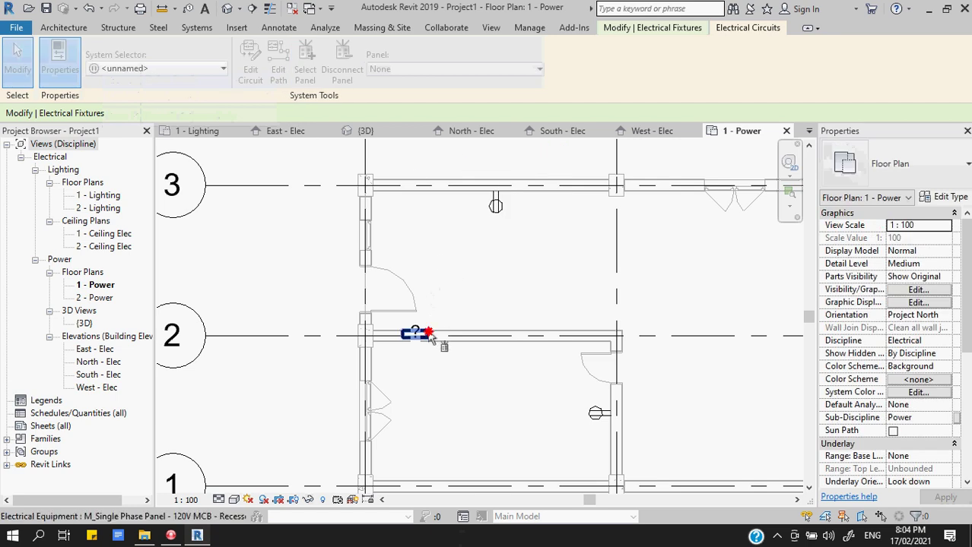
left_click(429, 336)
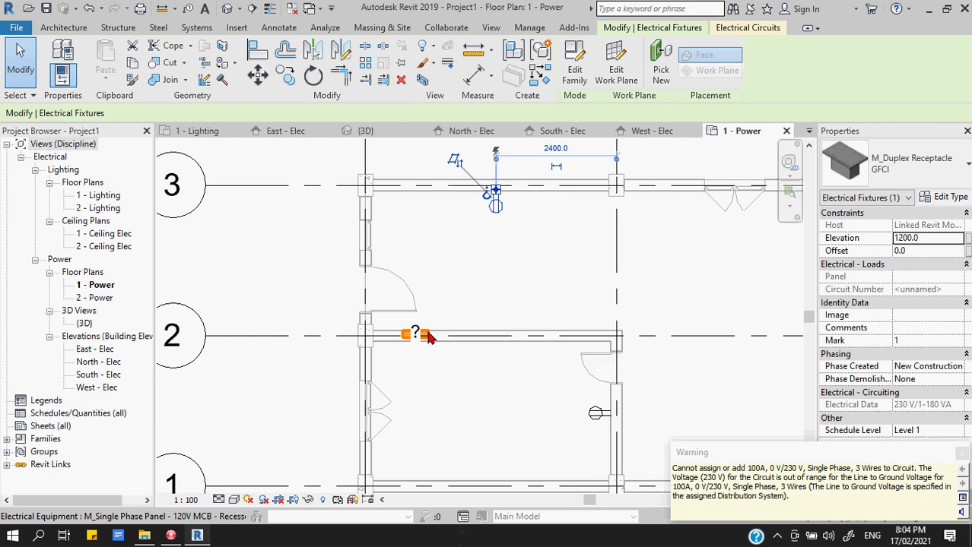
key("Escape")
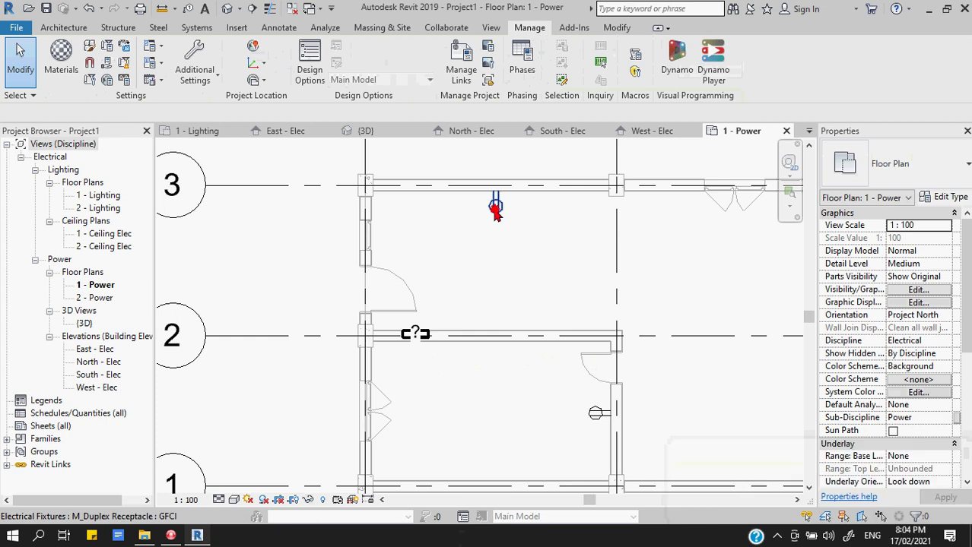
- Reselect the receptacle, then the 100A panel to inspect its load
left_click(492, 201)
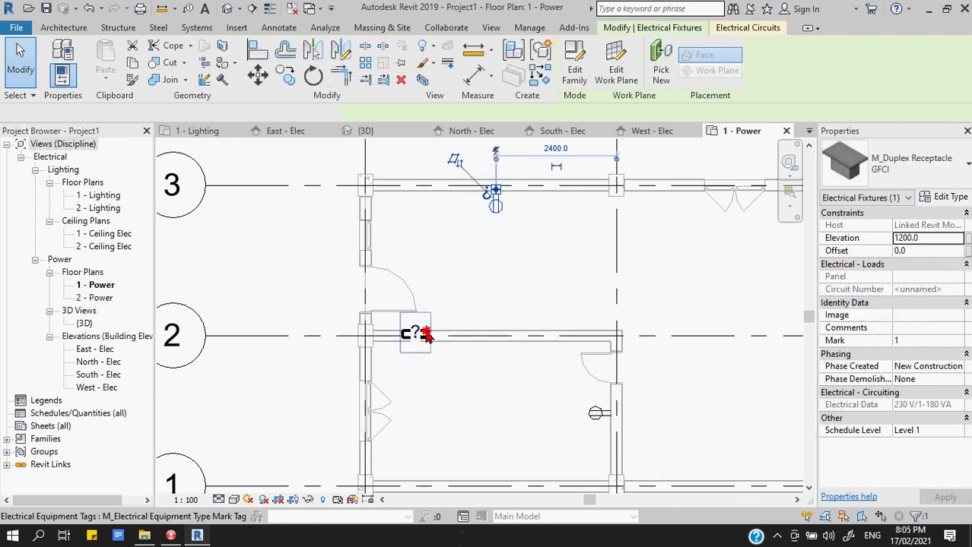
left_click(426, 332)
key("Escape")
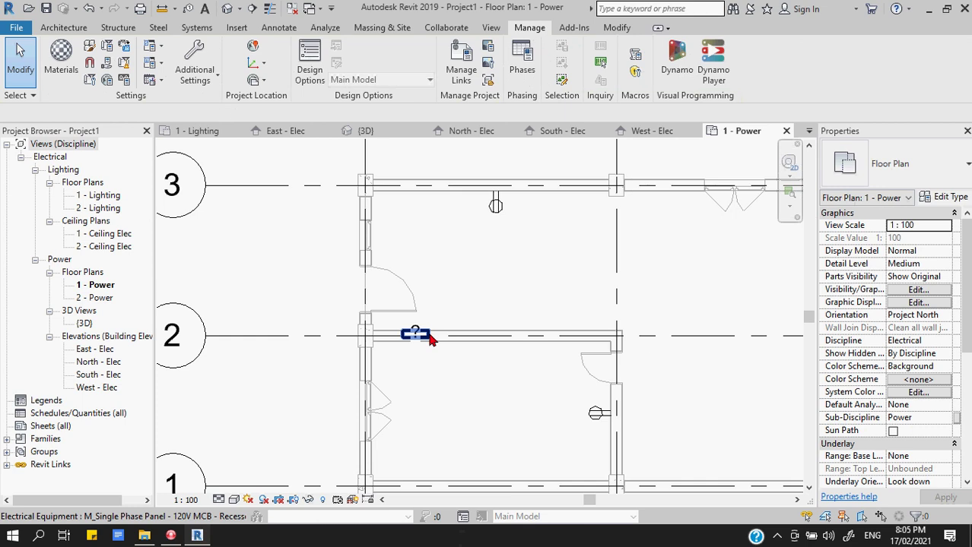
left_click(430, 339)
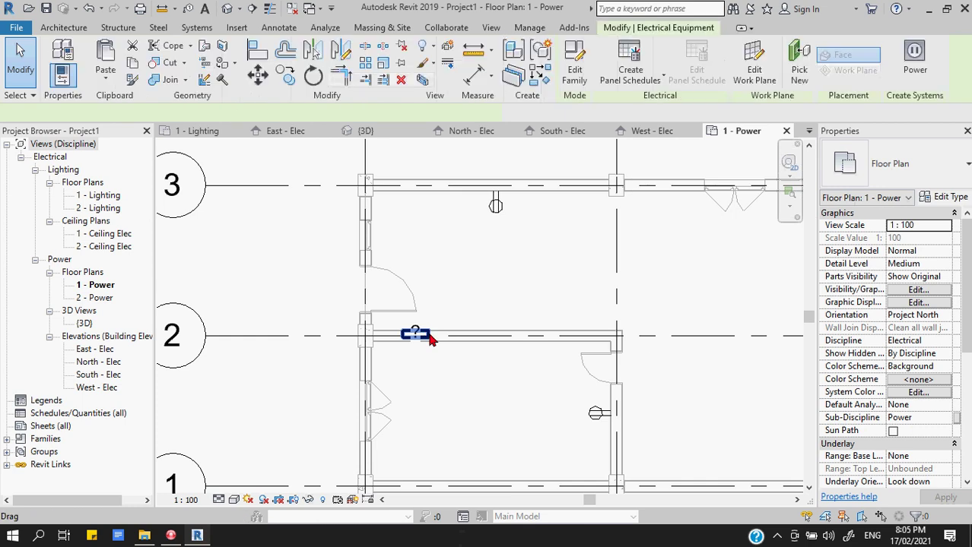
- Change the 230VSingle distribution system's line-to-ground voltage from None to 230
left_click(943, 200)
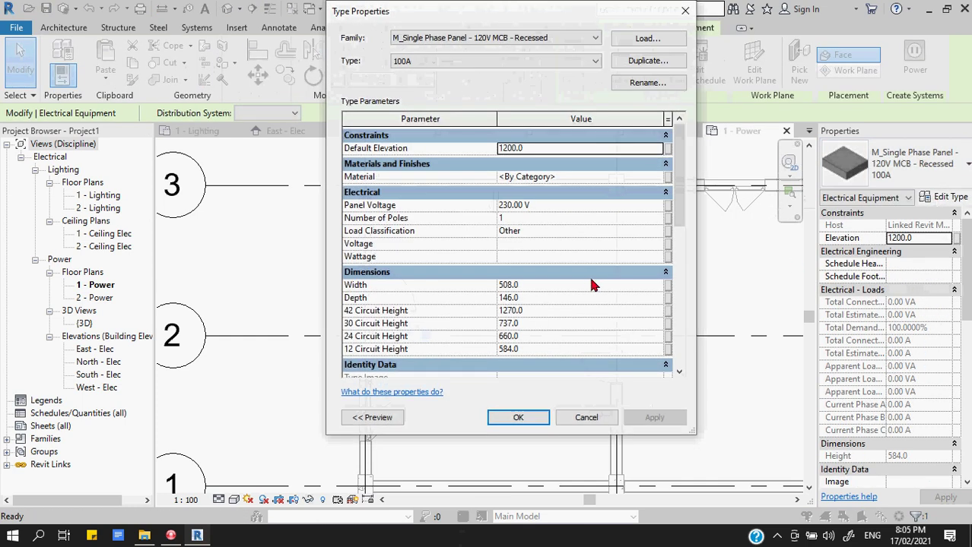
left_click(684, 13)
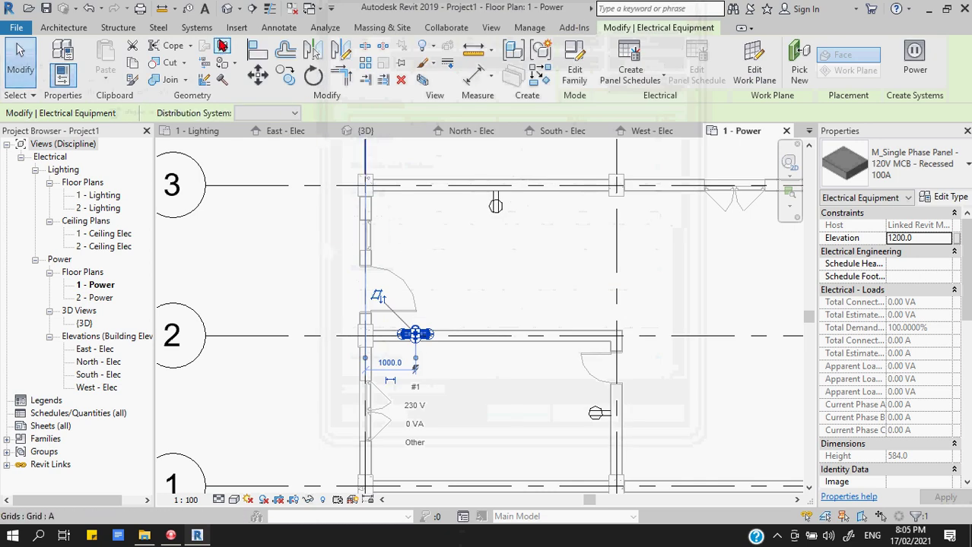
left_click(196, 28)
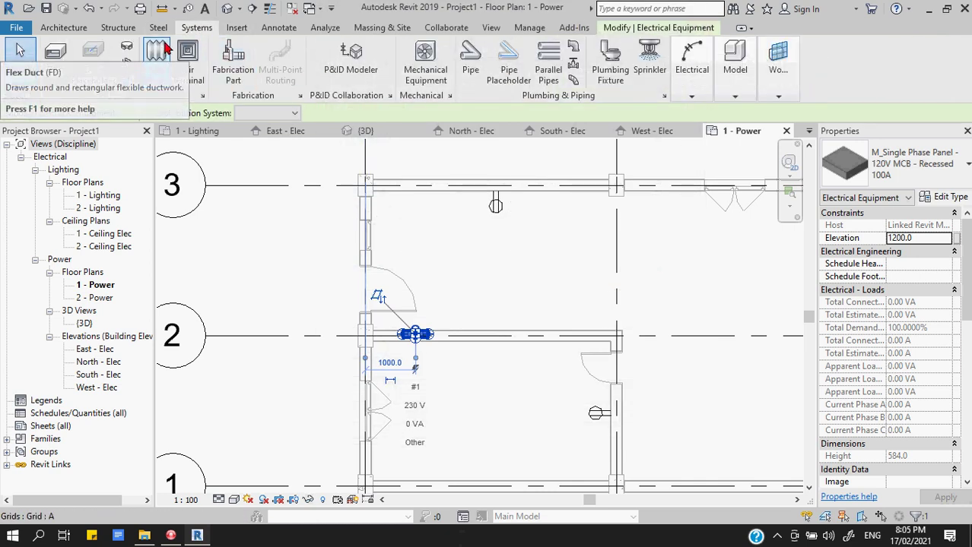
left_click(529, 29)
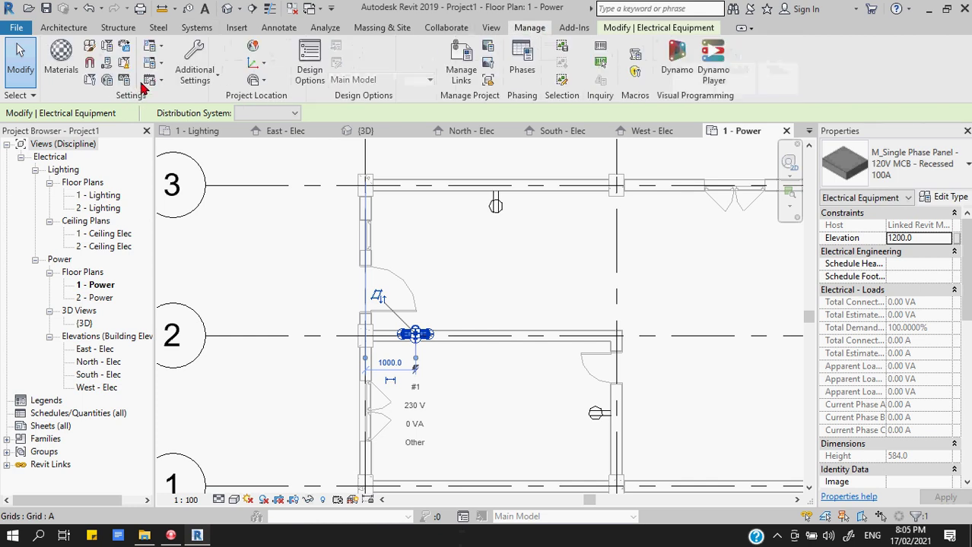
left_click(162, 70)
left_click(123, 113)
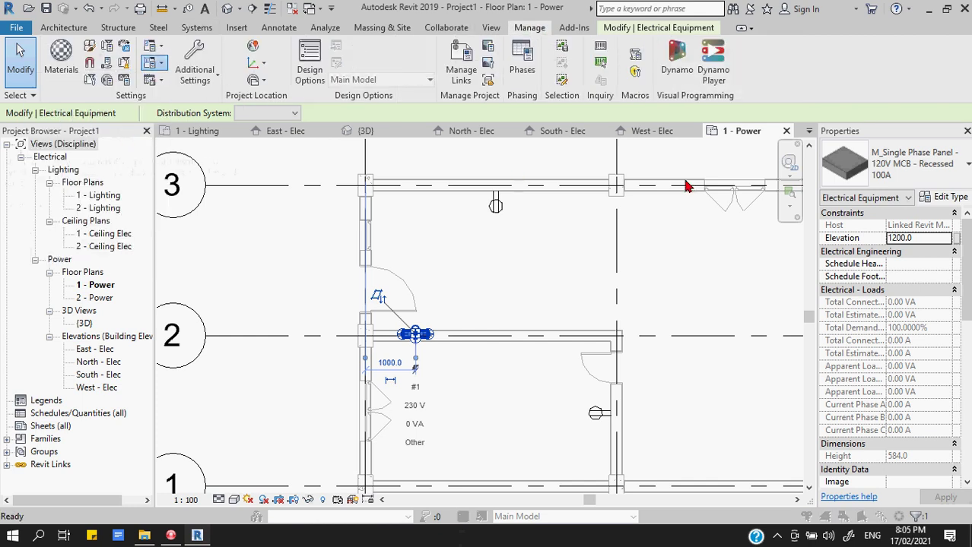
left_click(709, 173)
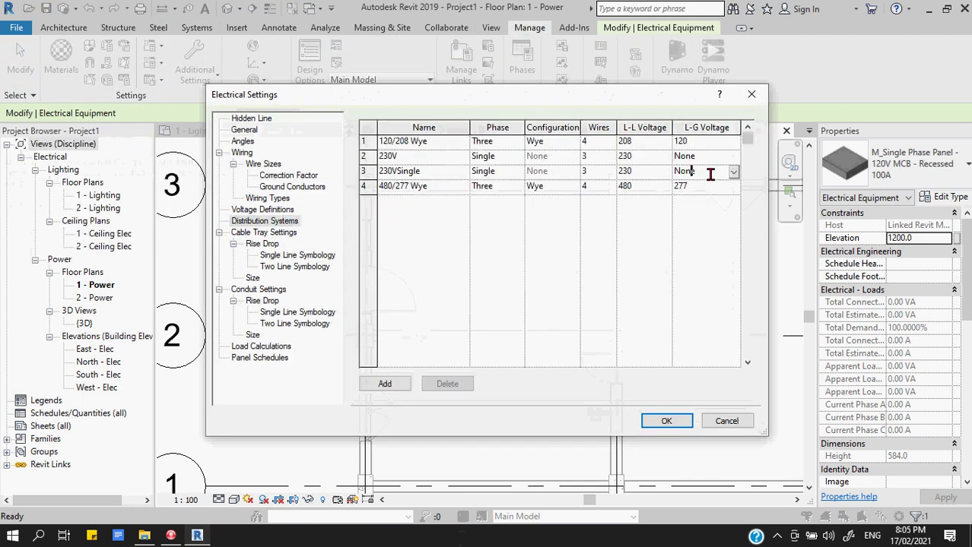
left_click(732, 173)
left_click(681, 219)
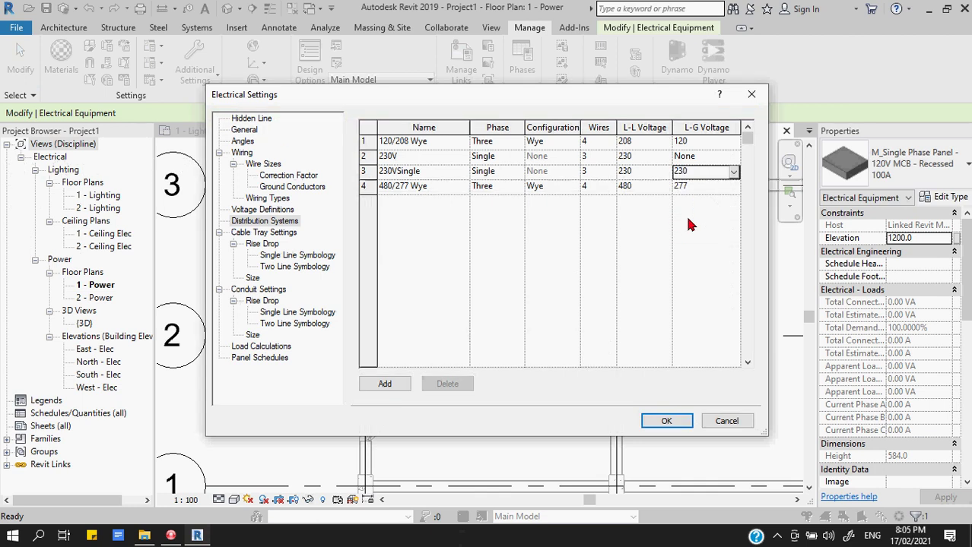
- Apply the settings and circuit the GFCI receptacle to the 100A panel as circuit 1
left_click(658, 423)
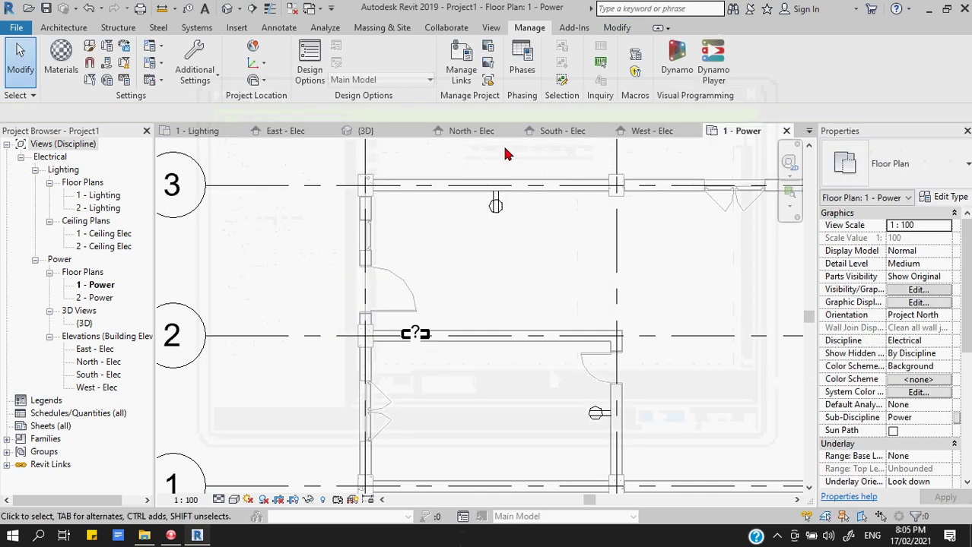
left_click(495, 209)
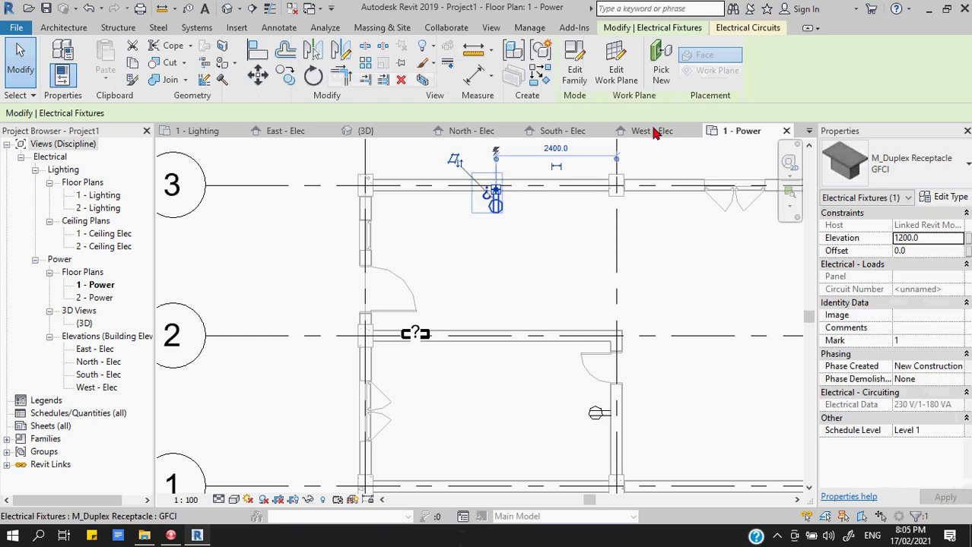
left_click(739, 31)
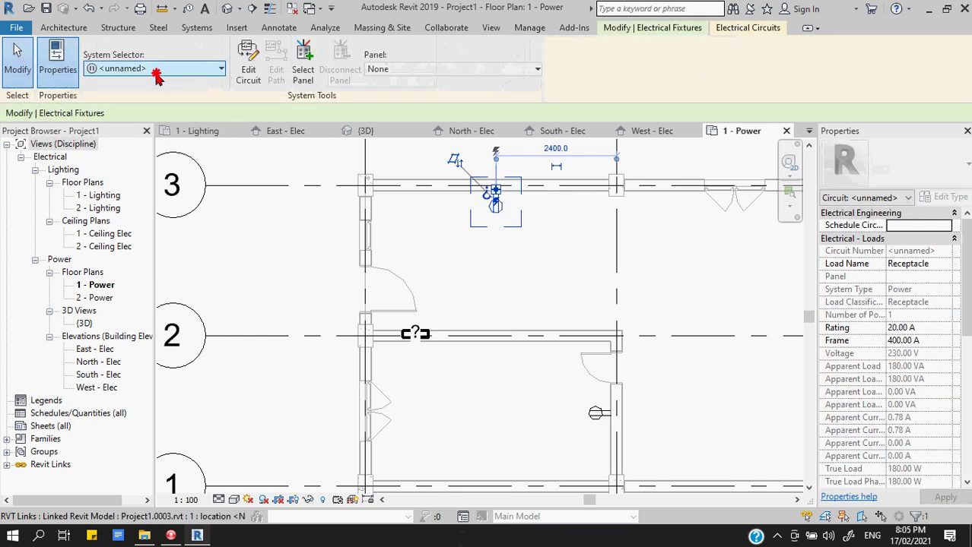
left_click(124, 74)
left_click(219, 64)
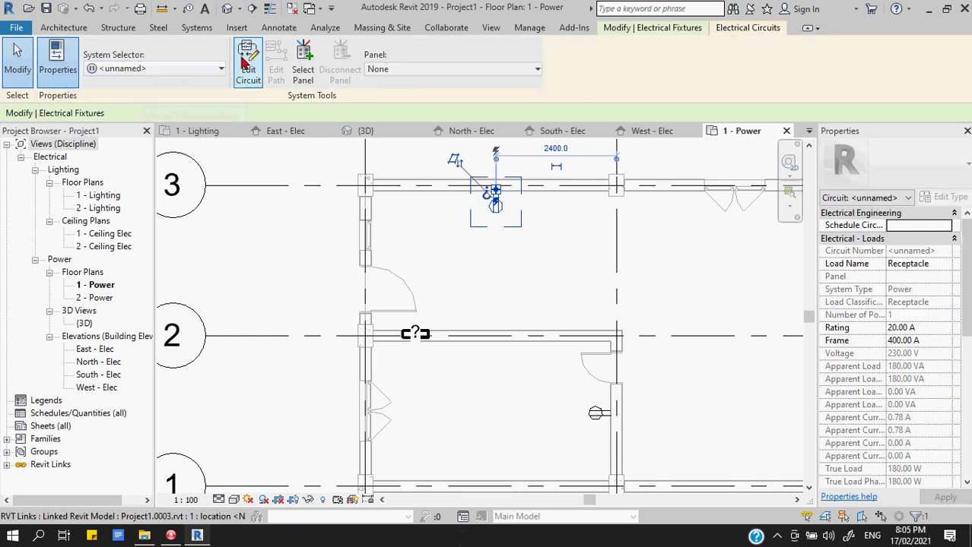
left_click(303, 66)
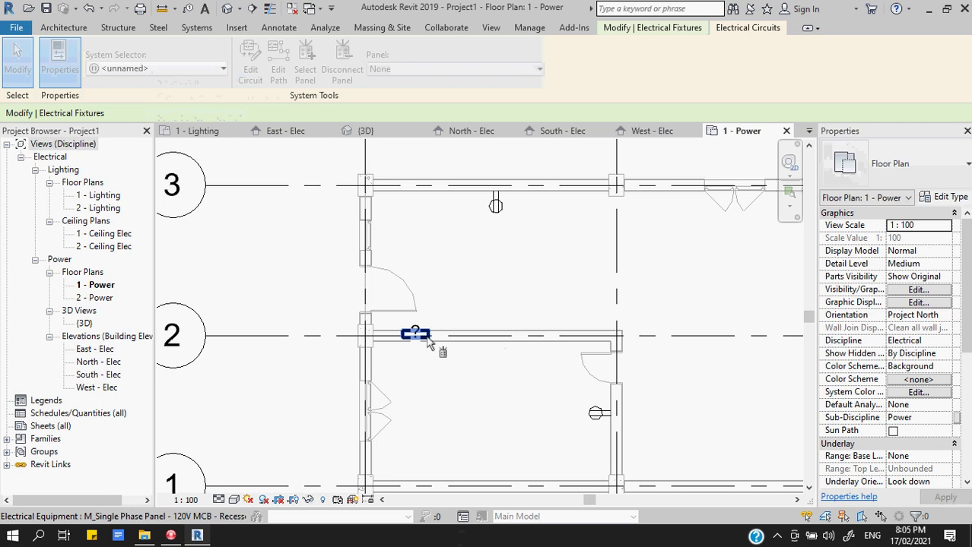
left_click(426, 341)
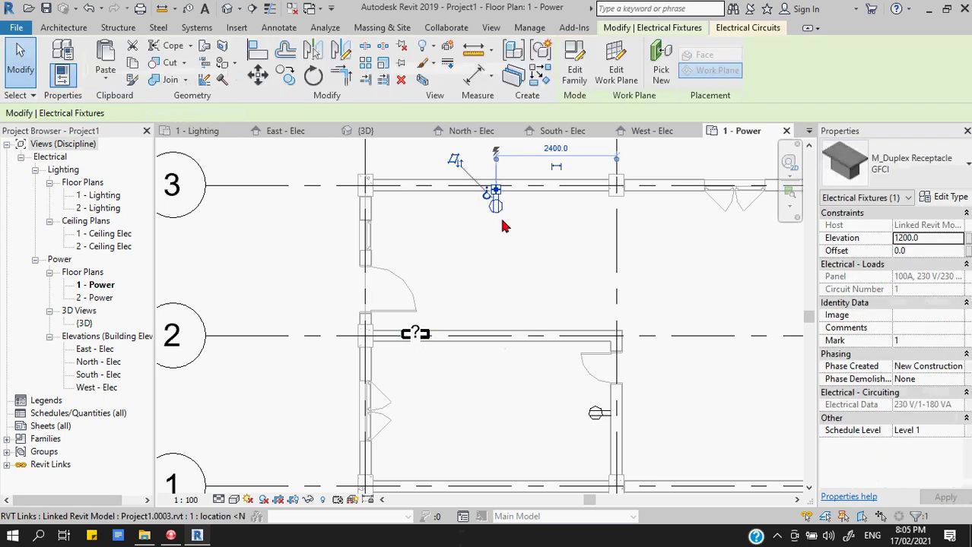
key("Escape")
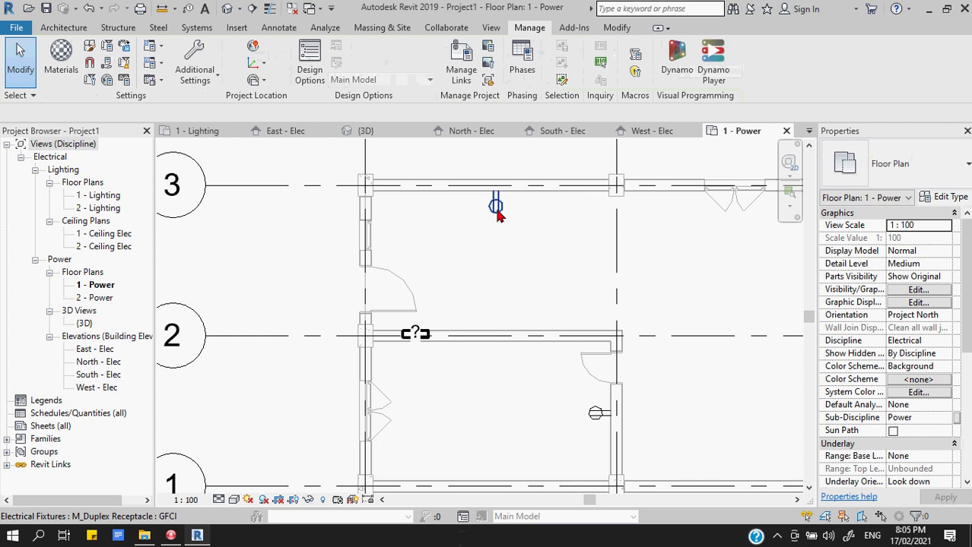
key("Tab")
key("Tab")
key("Tab")
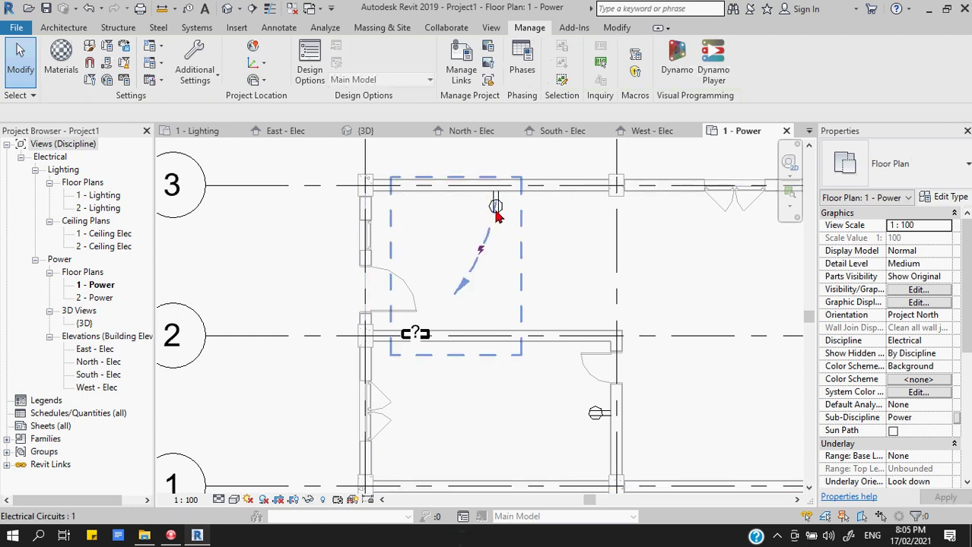
- Relabel the panel tag PP-1 and move it just above the panel
scroll(417, 333, "up", 3)
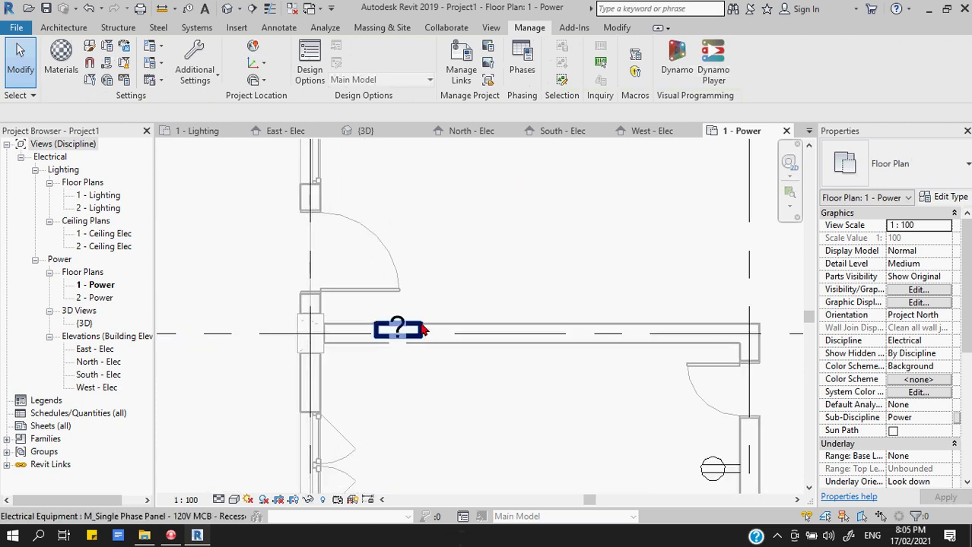
left_click(423, 330)
key("Escape")
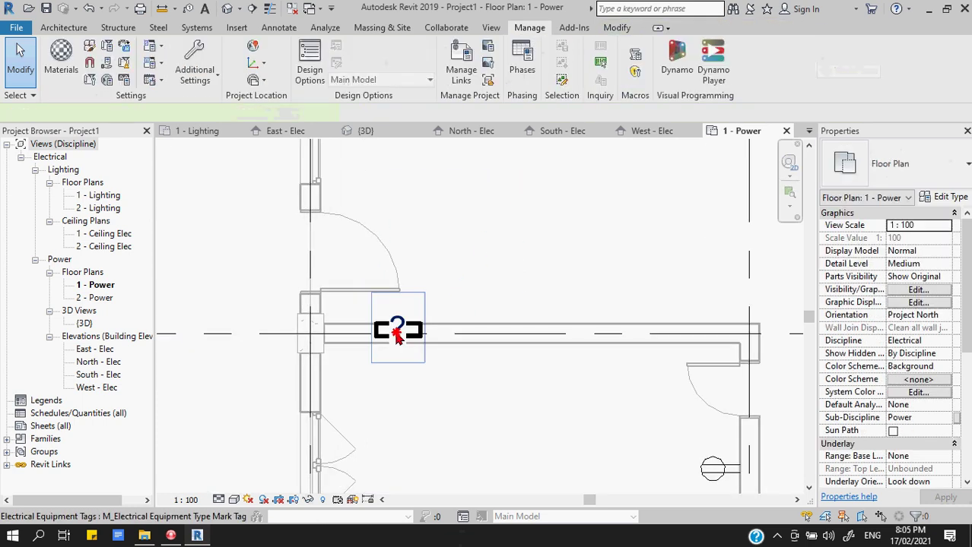
double_click(397, 328)
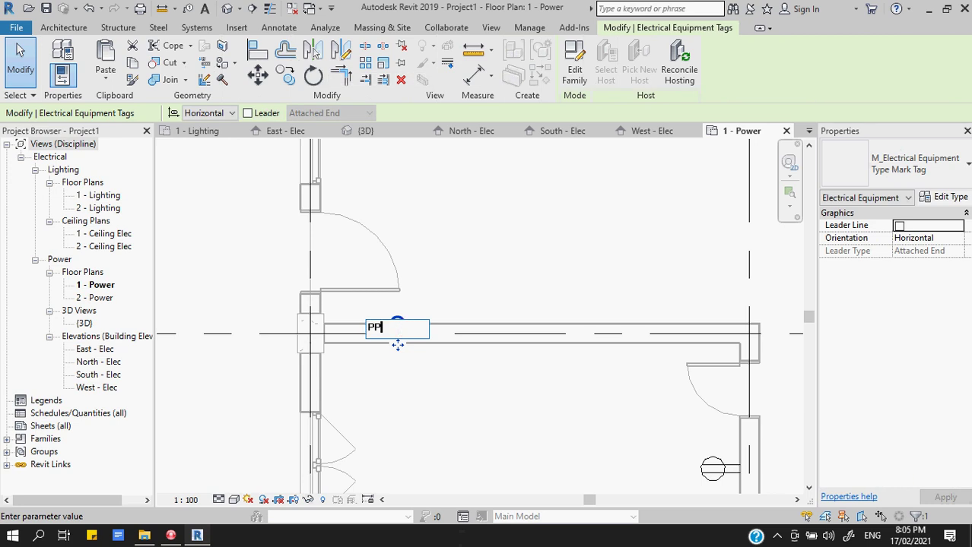
key("Escape")
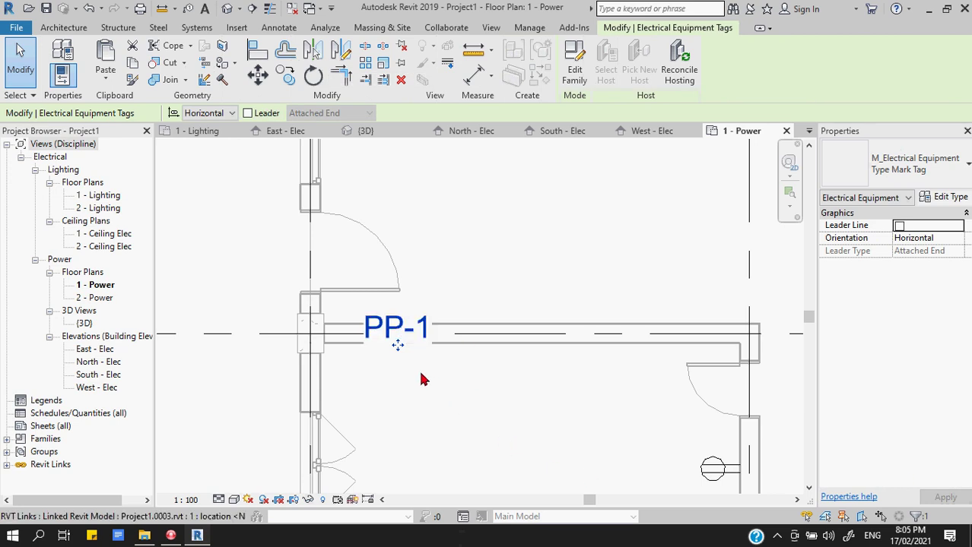
left_click_drag(398, 345, 445, 310)
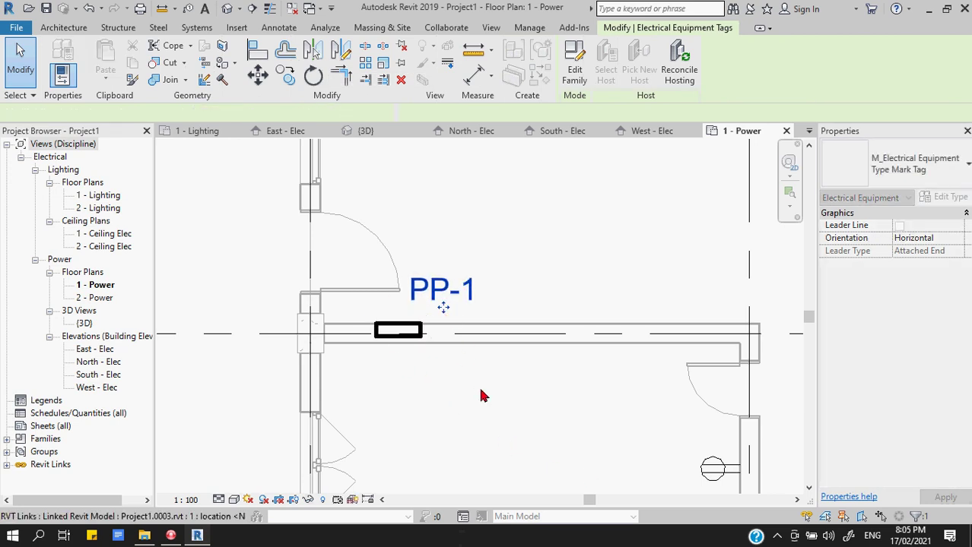
left_click(403, 349)
scroll(416, 369, "down", 2)
key("Escape")
scroll(494, 319, "down", 1)
middle_click_drag(506, 325, 382, 326)
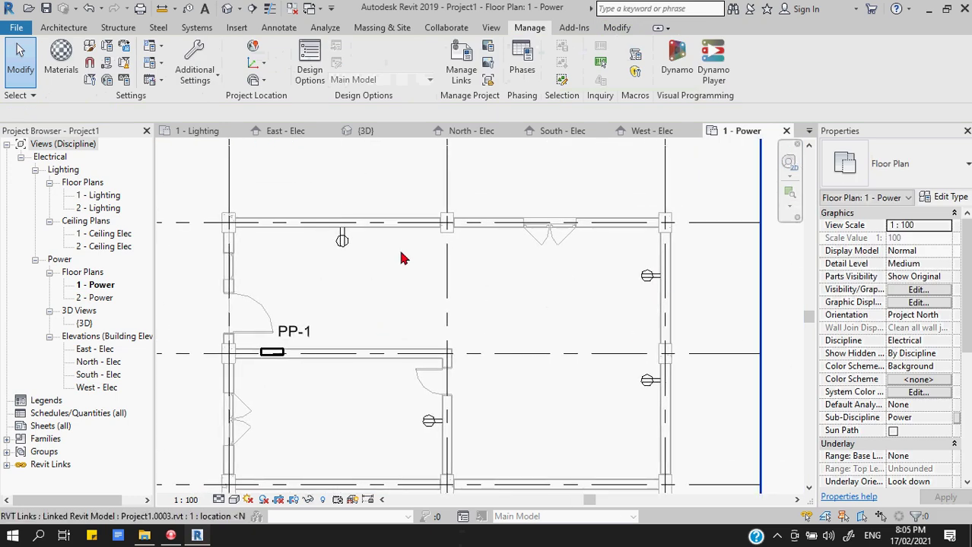
- Add the two remaining receptacles to circuit 1 with the GFCI receptacle
left_click(344, 244)
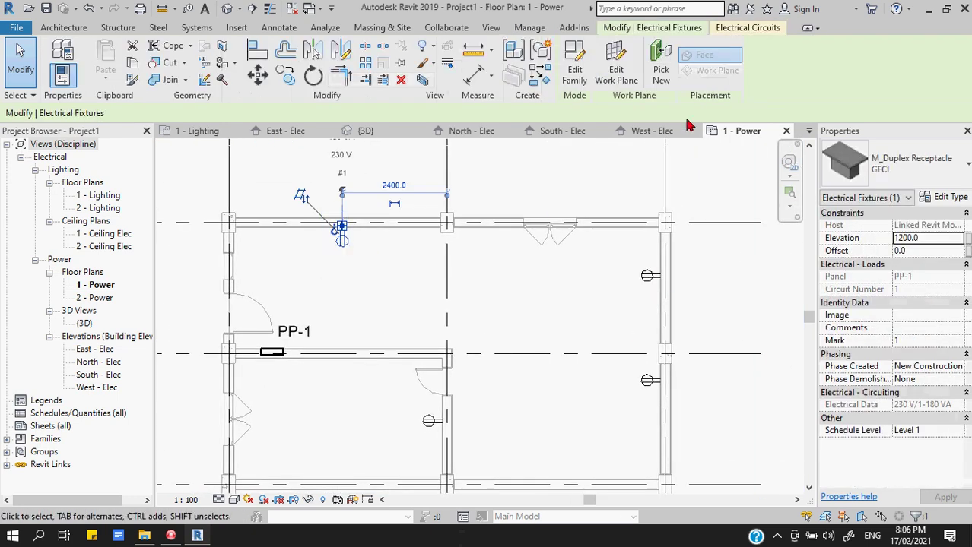
left_click(736, 28)
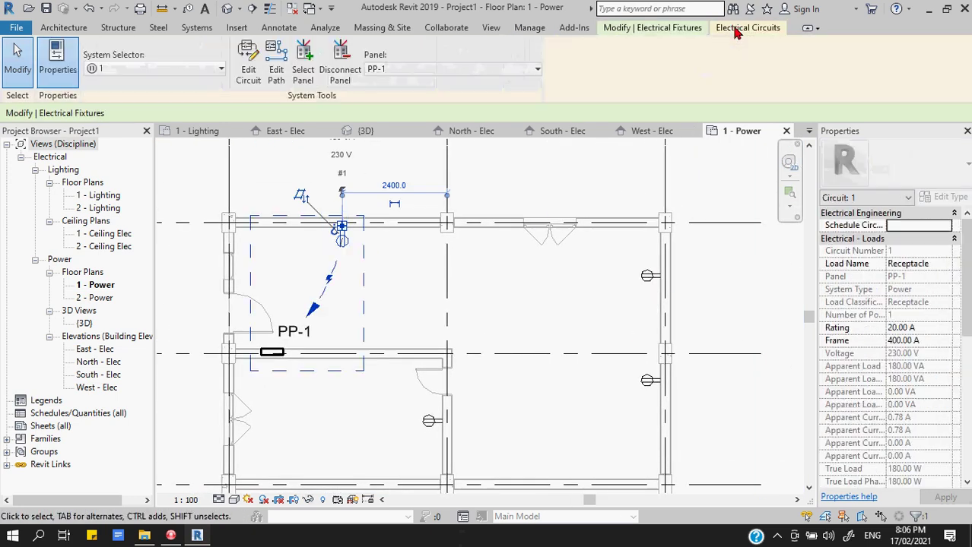
left_click(247, 67)
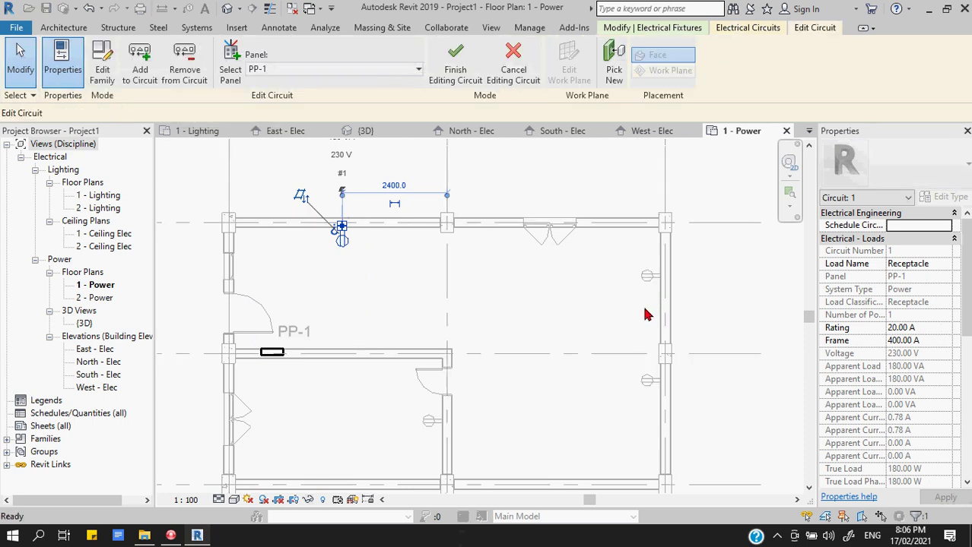
left_click(647, 381)
left_click(425, 426)
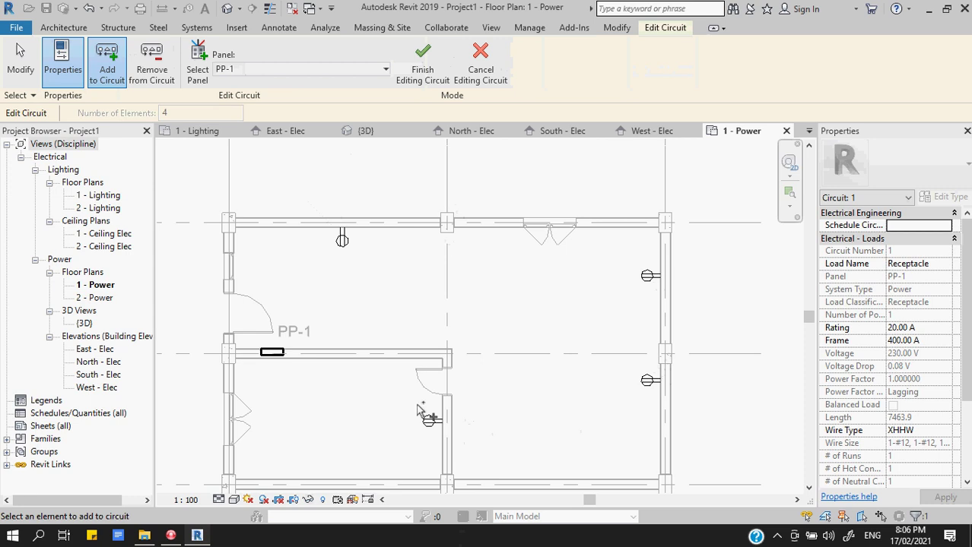
left_click(422, 69)
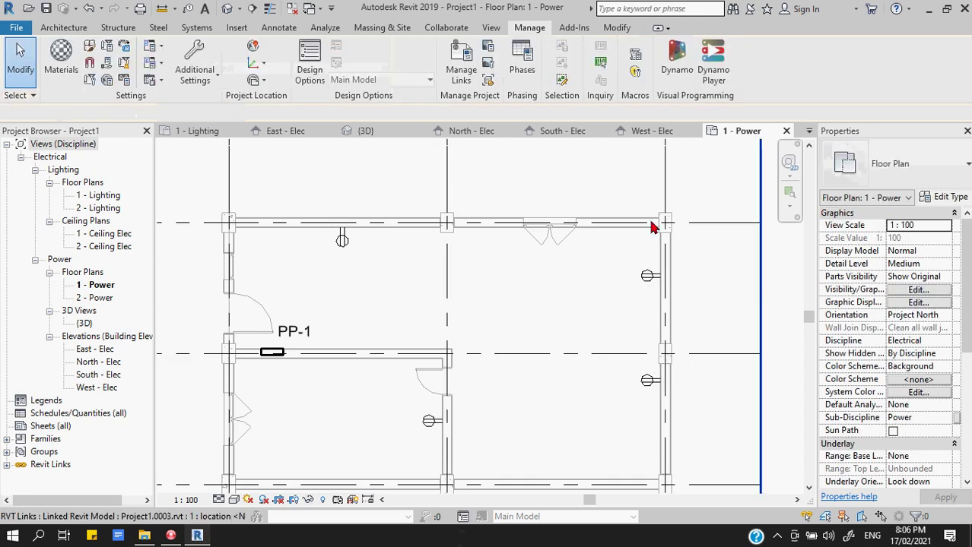
- Convert the selected circuit's temporary wiring into chamfered wires
key("Tab")
key("Tab")
key("Tab")
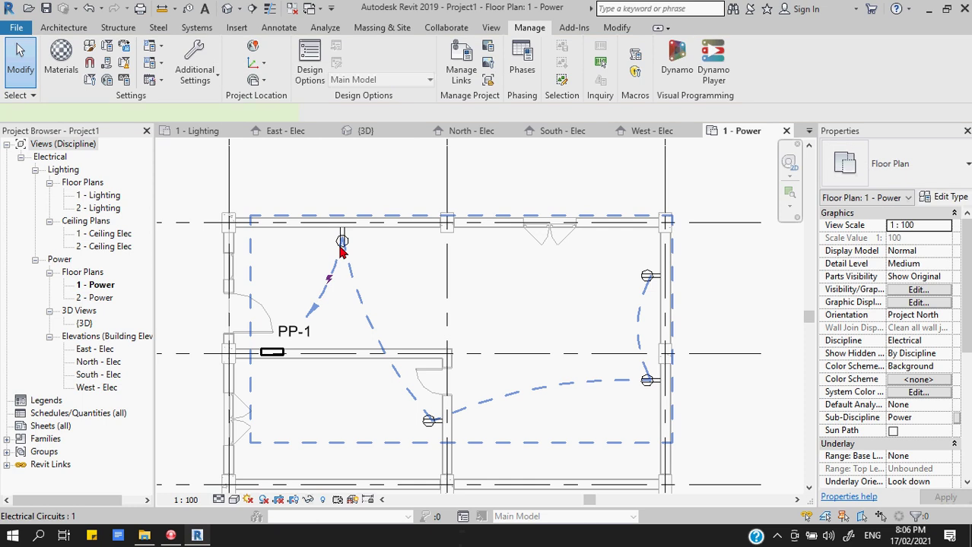
left_click(341, 251)
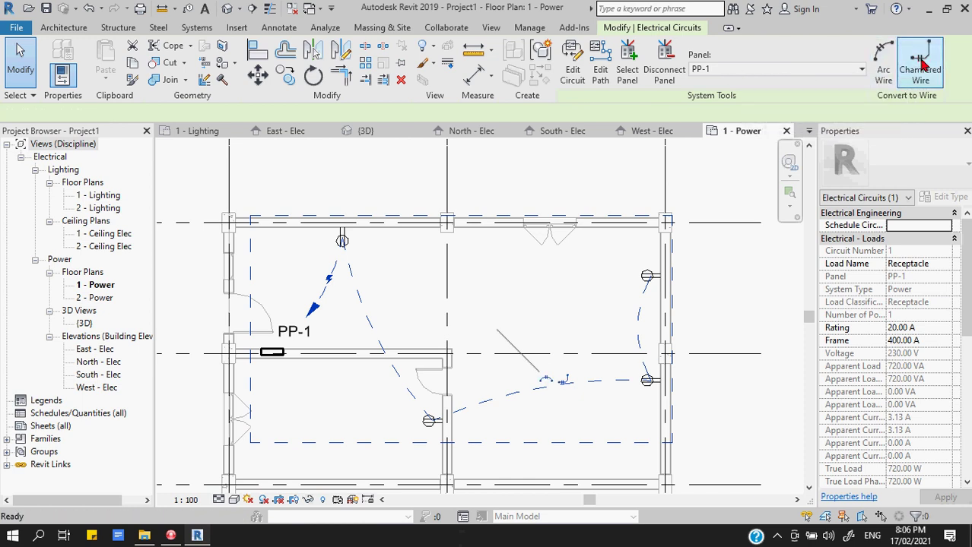
left_click(920, 61)
left_click(569, 310)
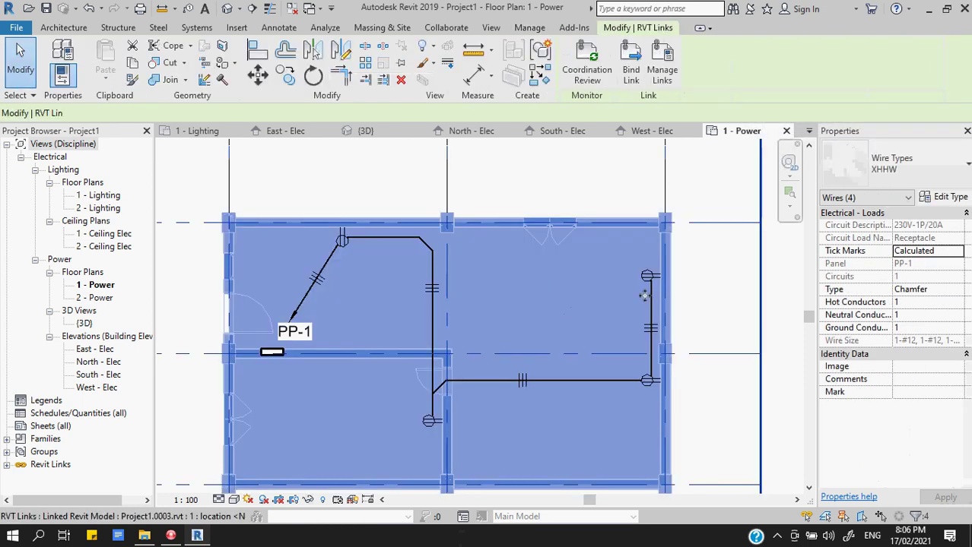
left_click(529, 27)
key("Escape")
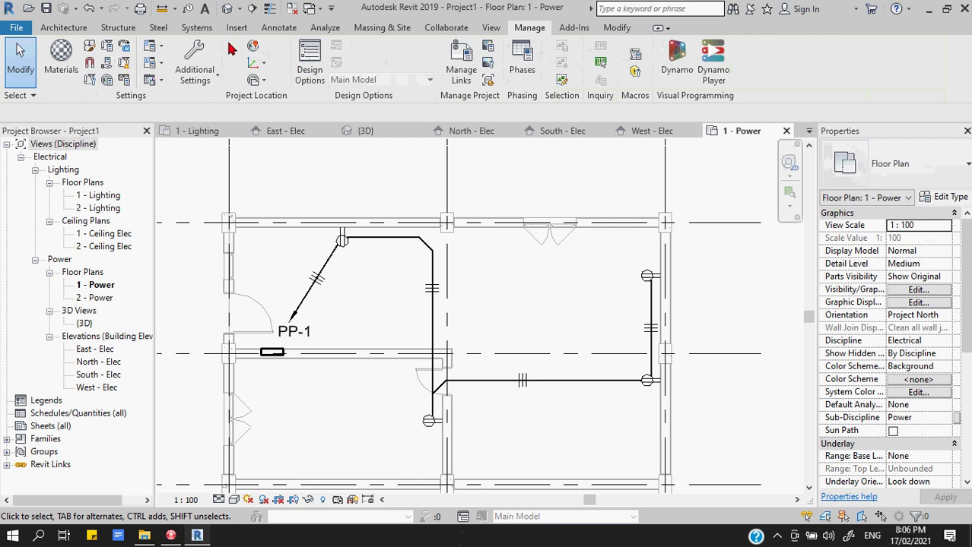
- Add a C2 text note just above panel PP-1
left_click(279, 30)
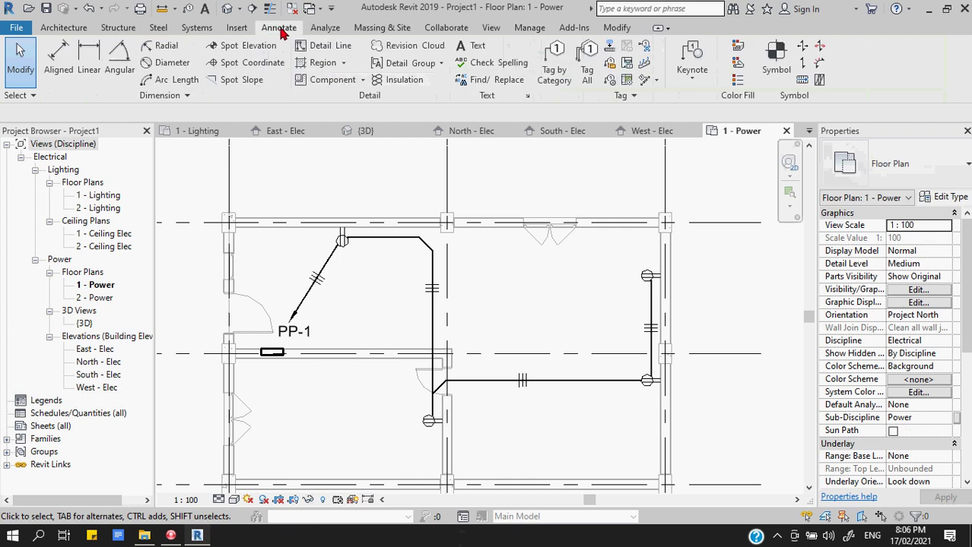
left_click(460, 50)
scroll(308, 323, "up", 5)
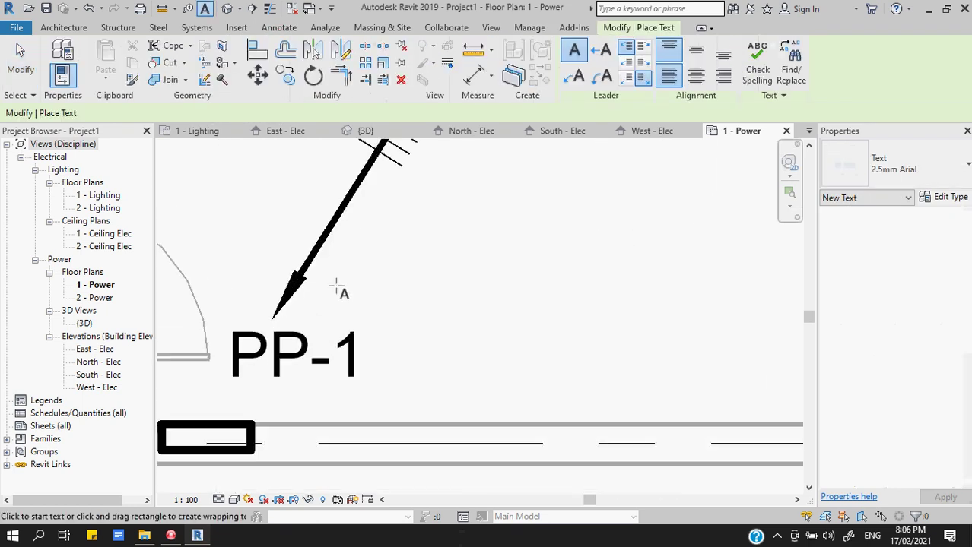
left_click_drag(357, 262, 453, 329)
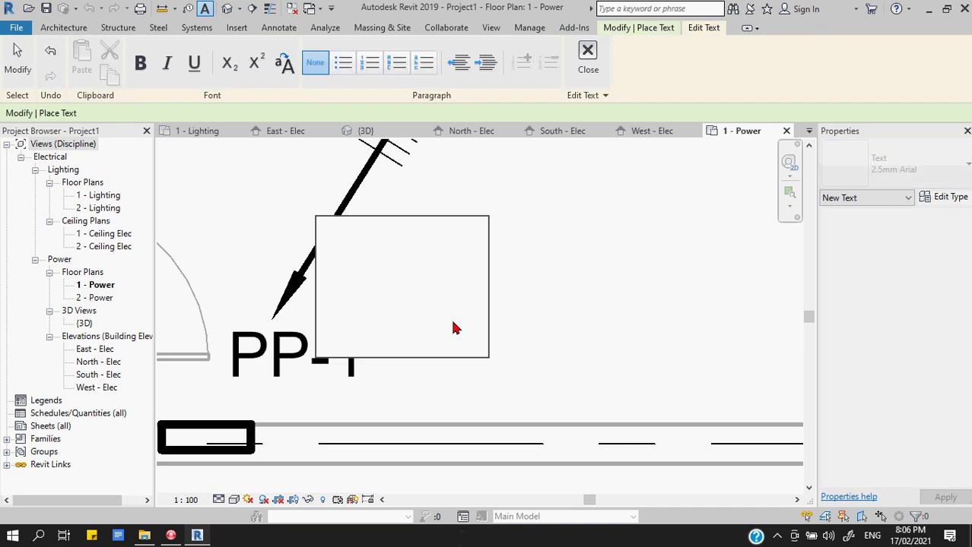
type("C1")
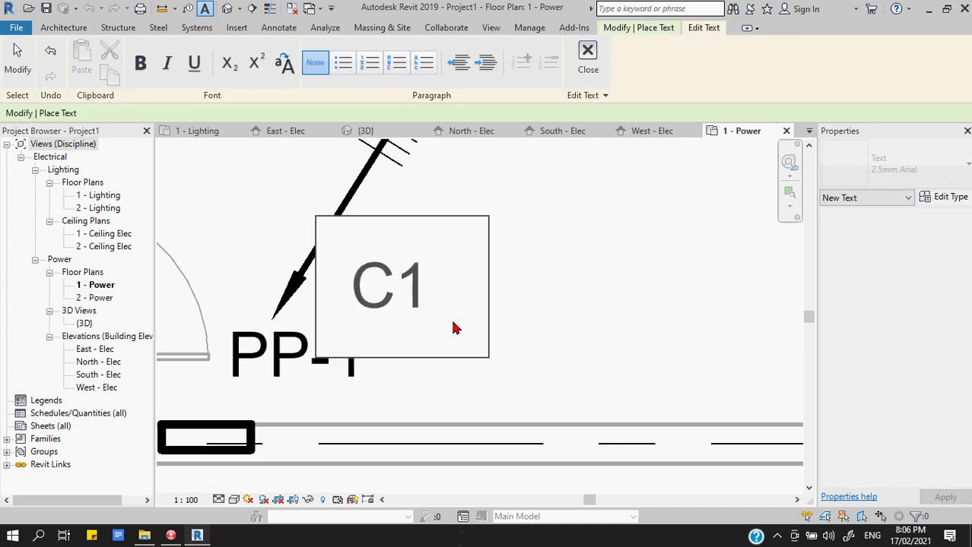
key("BackSpace")
type("2")
left_click(545, 324)
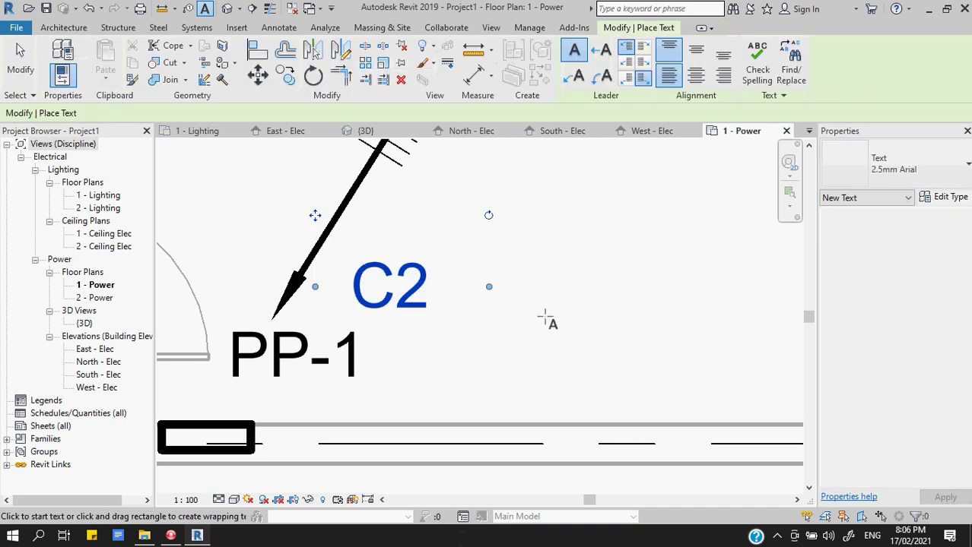
- Pan and zoom the plan to show grid bubbles 1–3, then exit the text tool
scroll(548, 321, "down", 3)
scroll(568, 323, "down", 2)
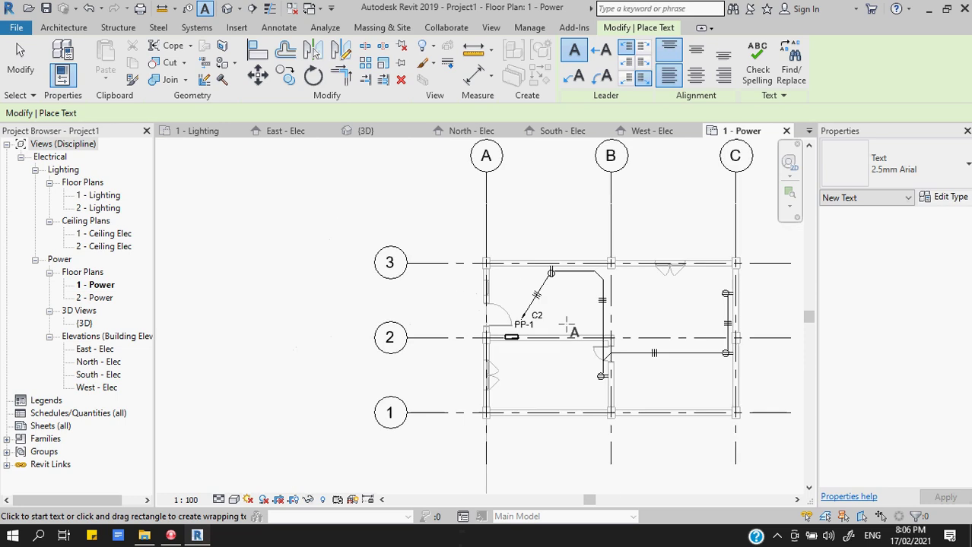
scroll(658, 328, "up", 1)
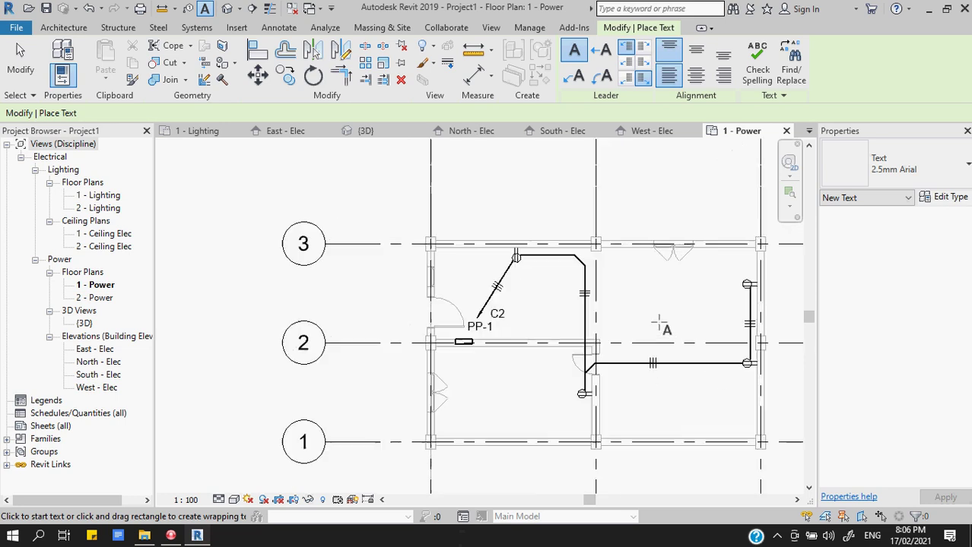
left_click(171, 472)
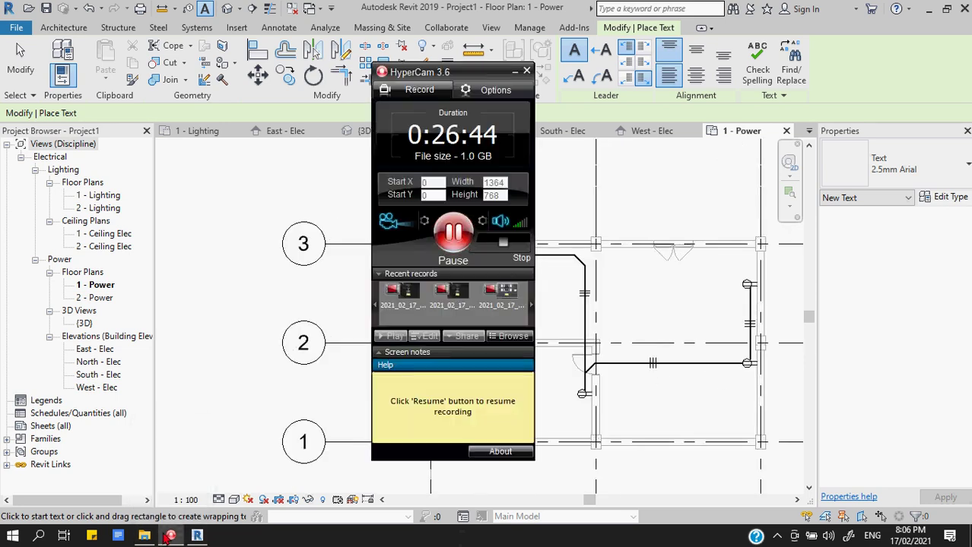
left_click(454, 232)
scroll(642, 302, "up", 2)
middle_click_drag(643, 302, 515, 287)
scroll(516, 385, "down", 1)
middle_click_drag(516, 385, 614, 393)
scroll(502, 311, "up", 1)
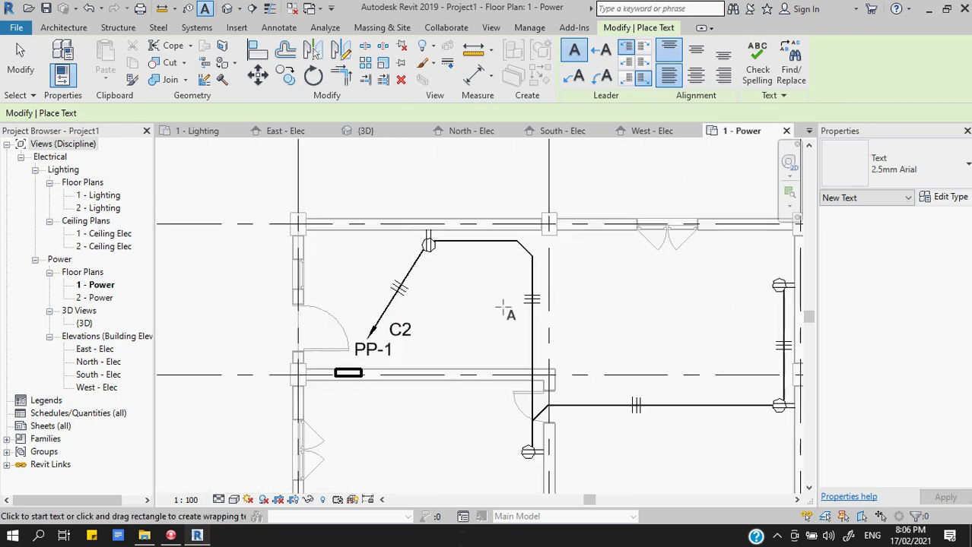
key("Escape")
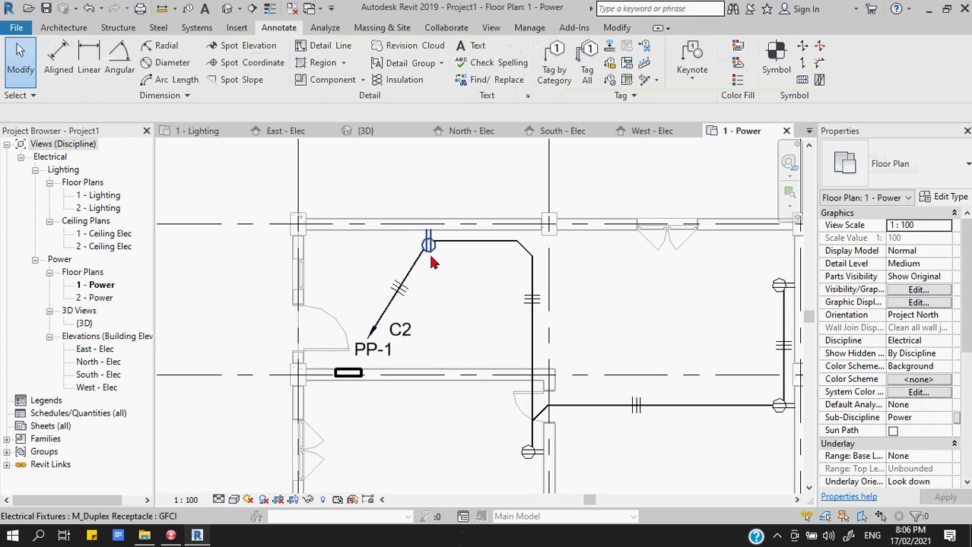
- Reroute circuit 1 from PP-1 as one diagonal run, shortening it to 12134.4
left_click(431, 257)
left_click(753, 28)
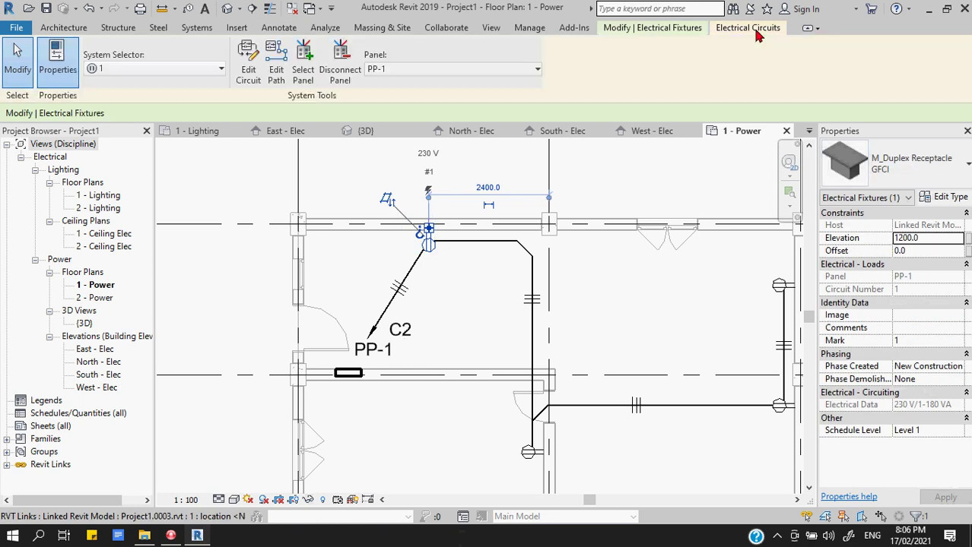
left_click(278, 75)
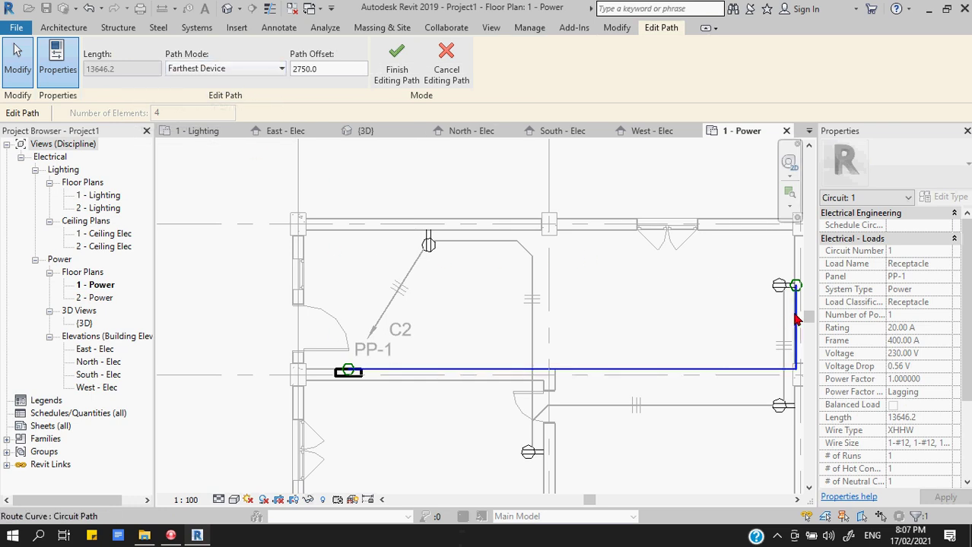
left_click(416, 370)
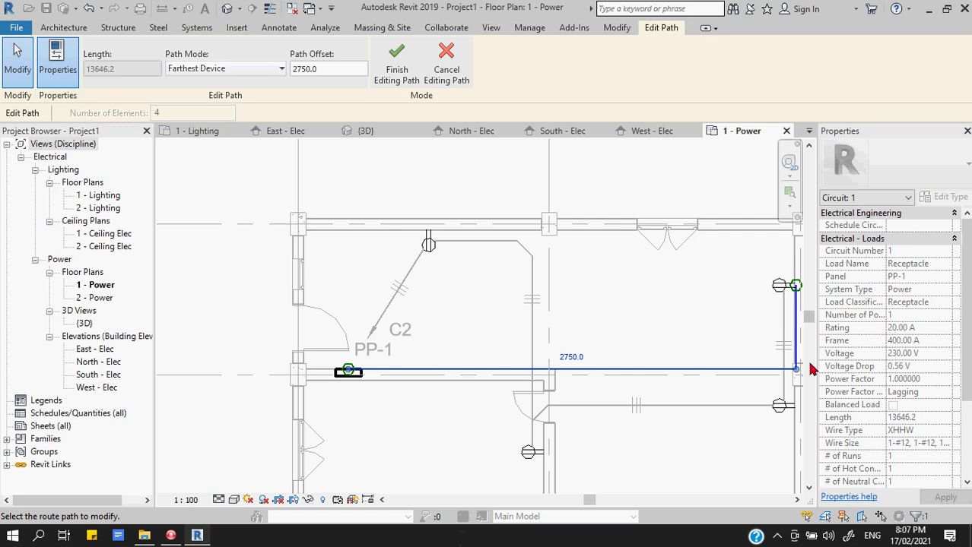
left_click_drag(795, 370, 744, 251)
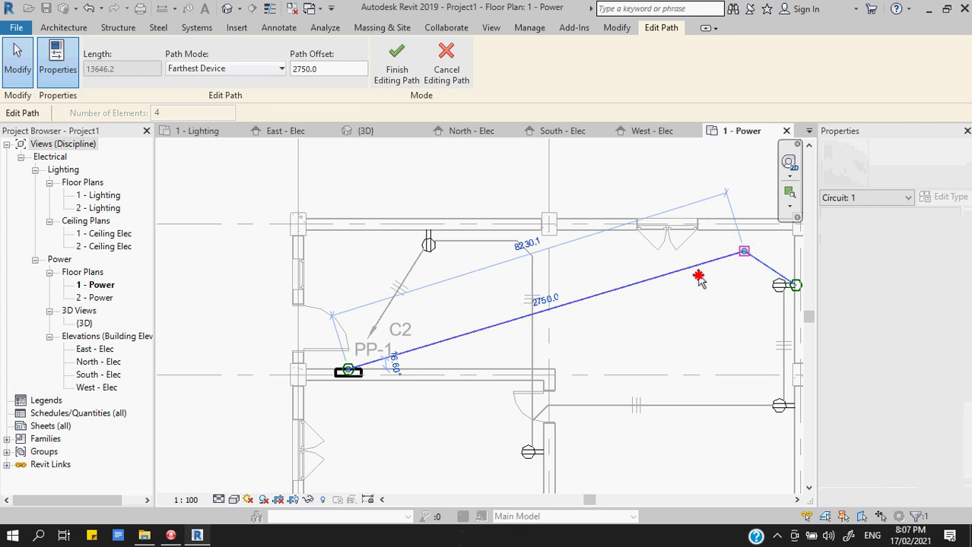
left_click_drag(701, 280, 631, 323)
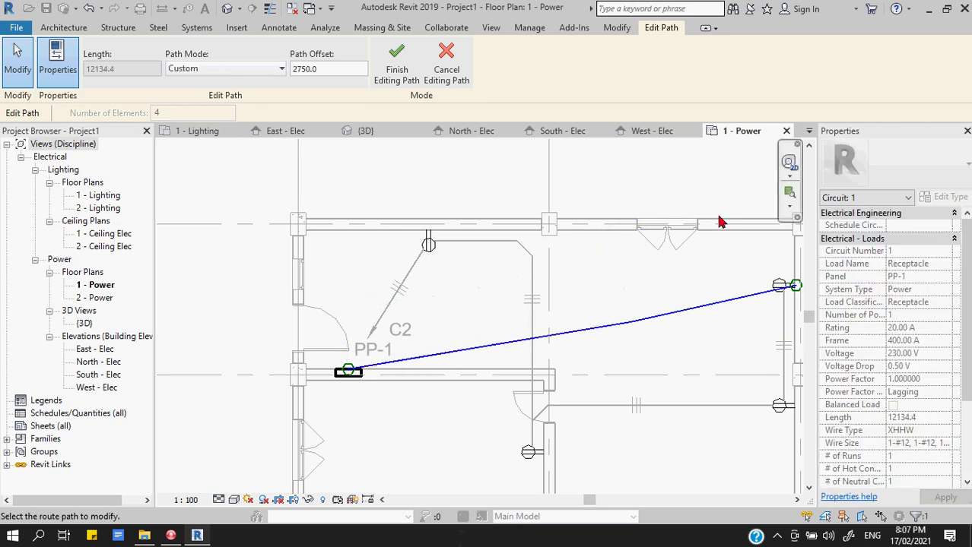
left_click(396, 73)
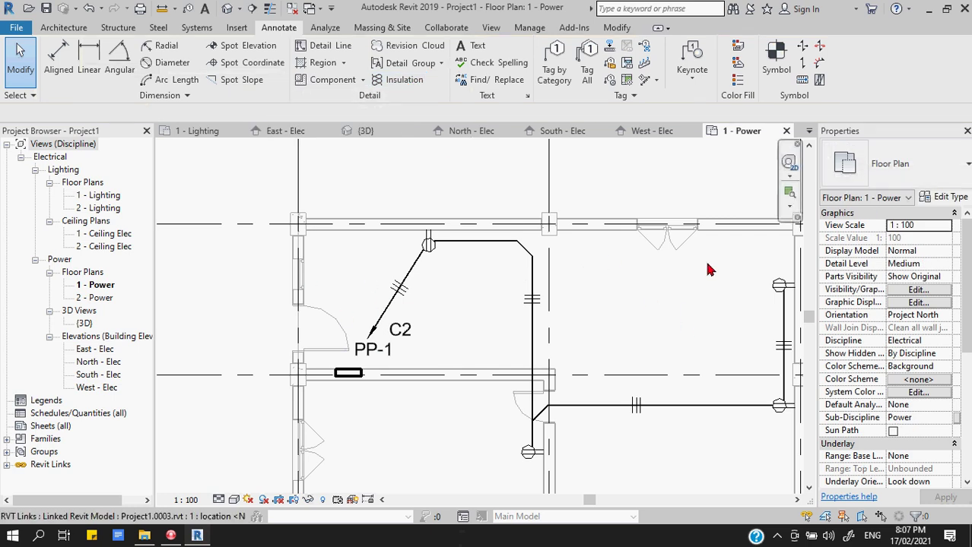
- Zoom out to the whole floor plan, then switch to the 1 - Ceiling Elec reflected ceiling plan
scroll(667, 323, "down", 1)
scroll(667, 336, "up", 1)
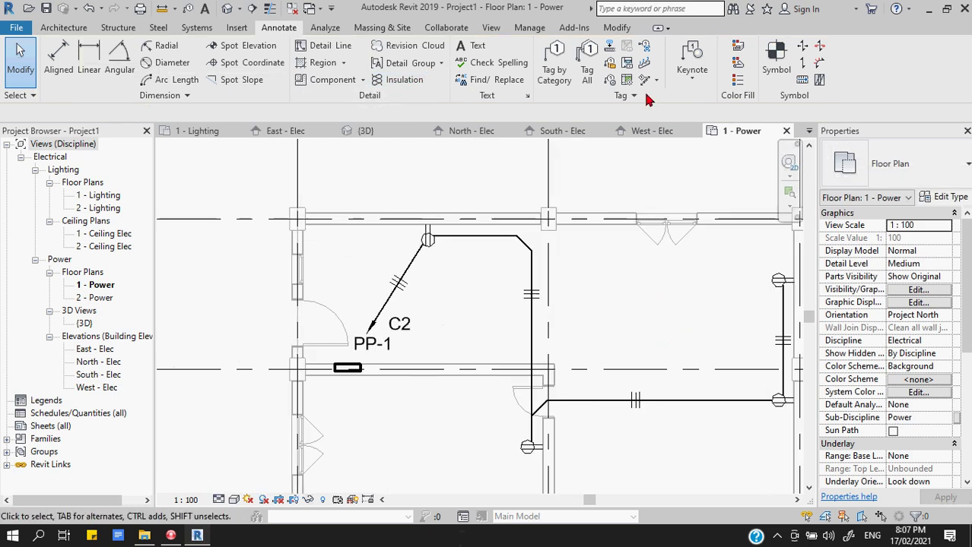
left_click(612, 30)
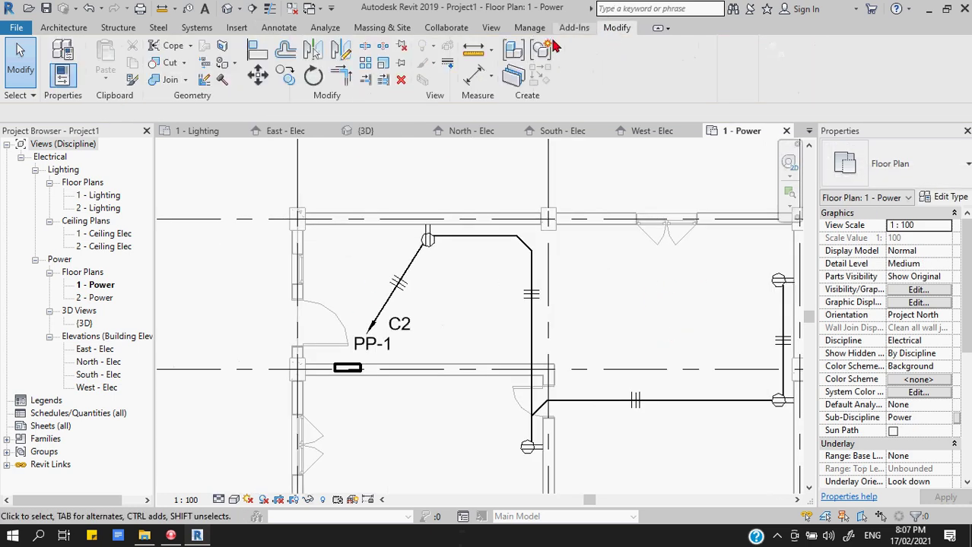
scroll(427, 315, "down", 2)
scroll(437, 324, "down", 2)
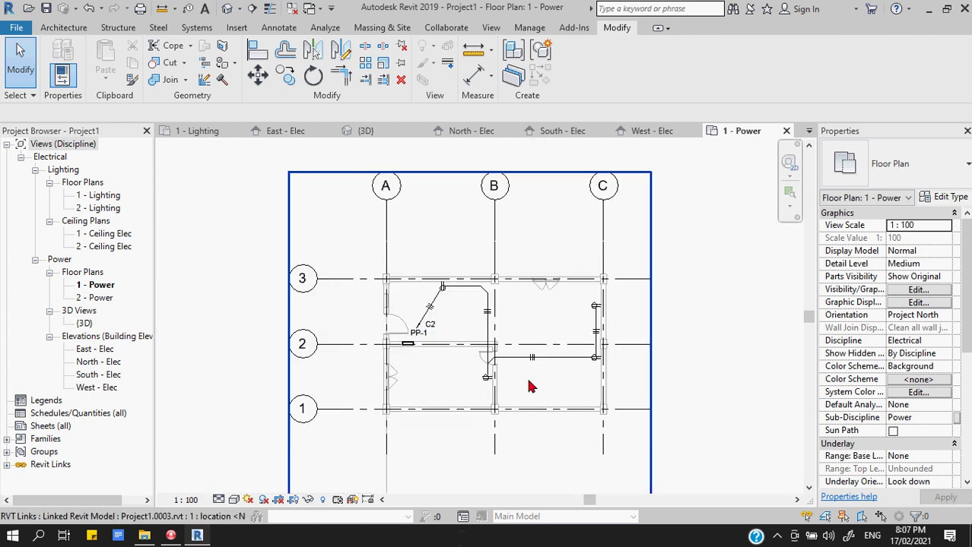
middle_click_drag(529, 386, 538, 363)
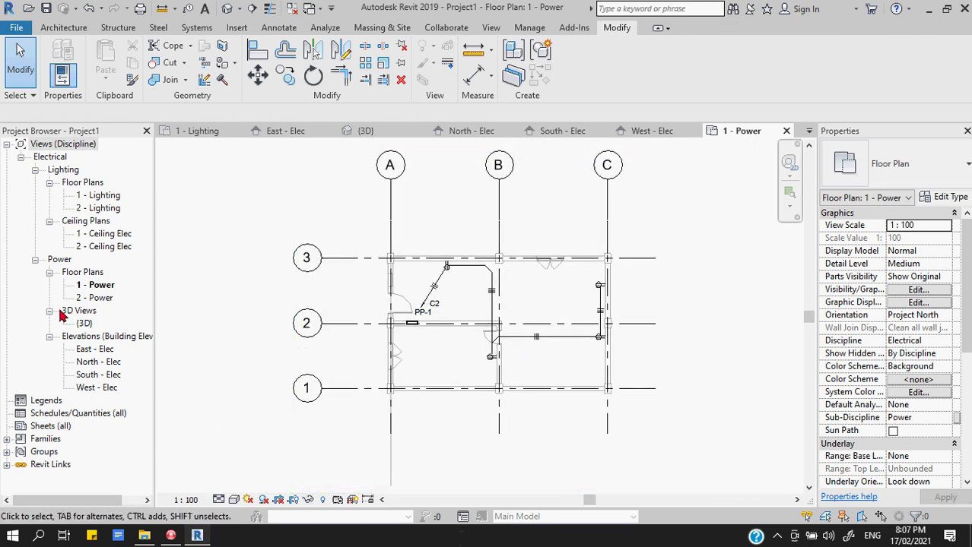
double_click(101, 235)
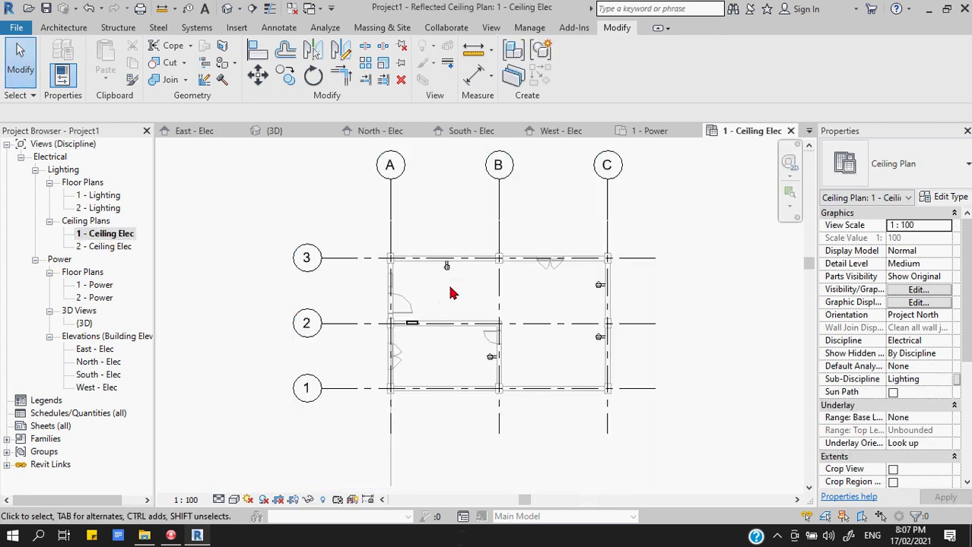
middle_click_drag(418, 279, 402, 275)
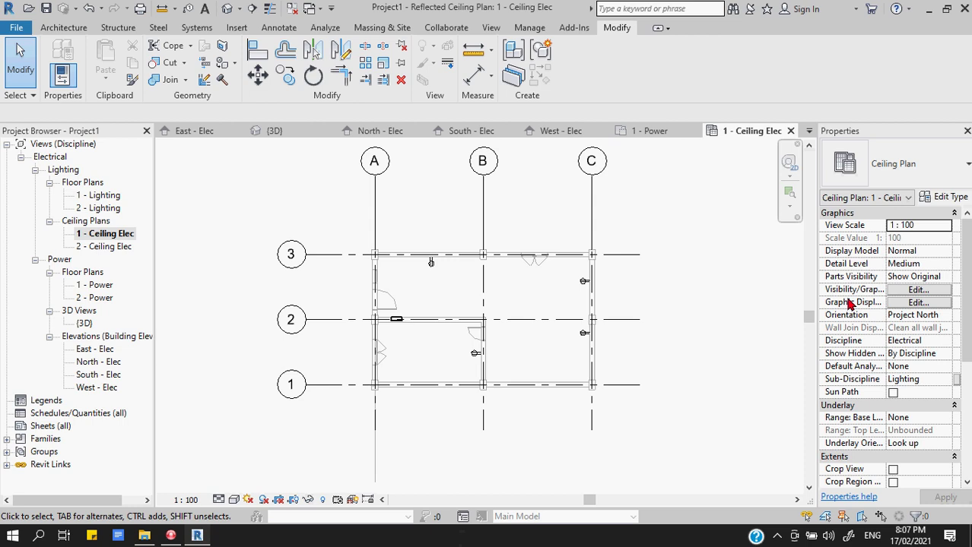
- Hide the Electrical Fixtures category in the view's Visibility/Graphic Overrides and apply it
left_click(922, 292)
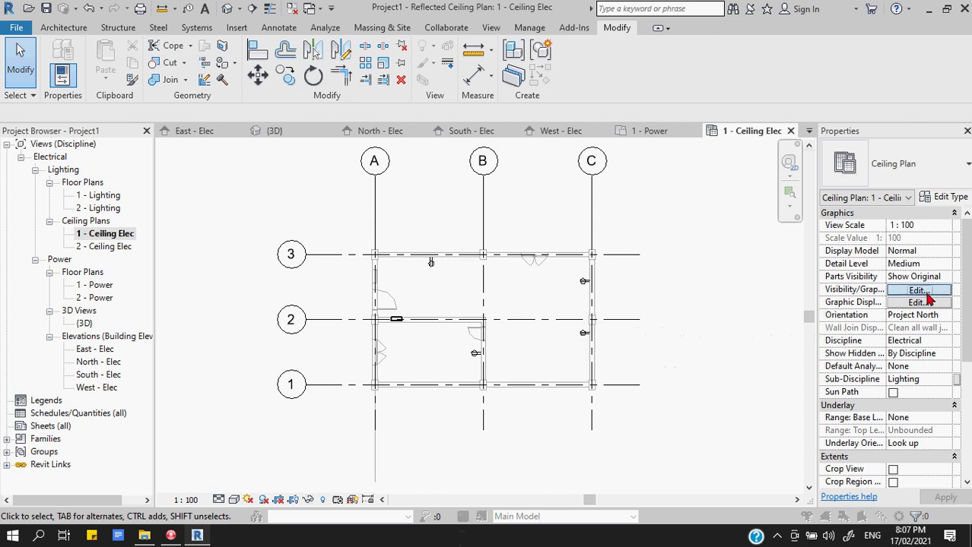
scroll(270, 268, "down", 2)
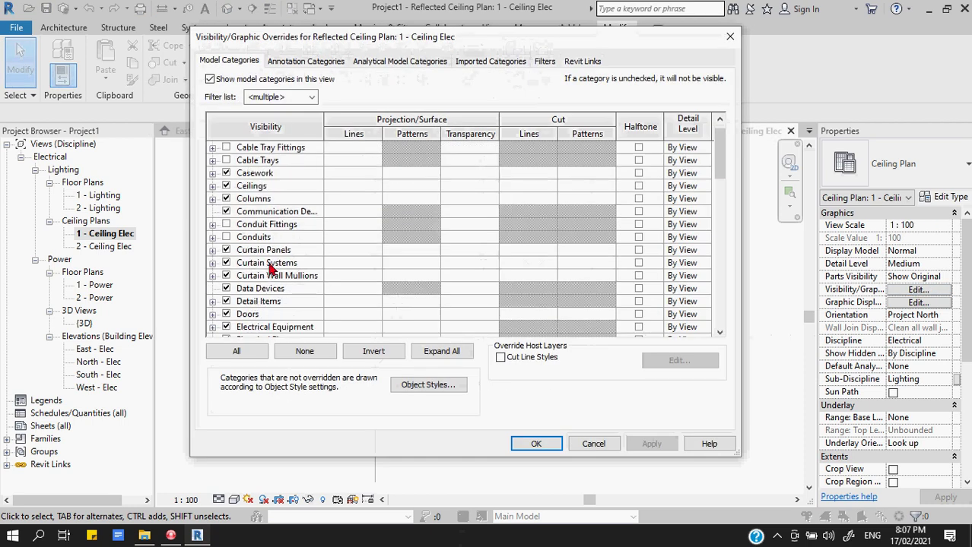
scroll(270, 268, "down", 5)
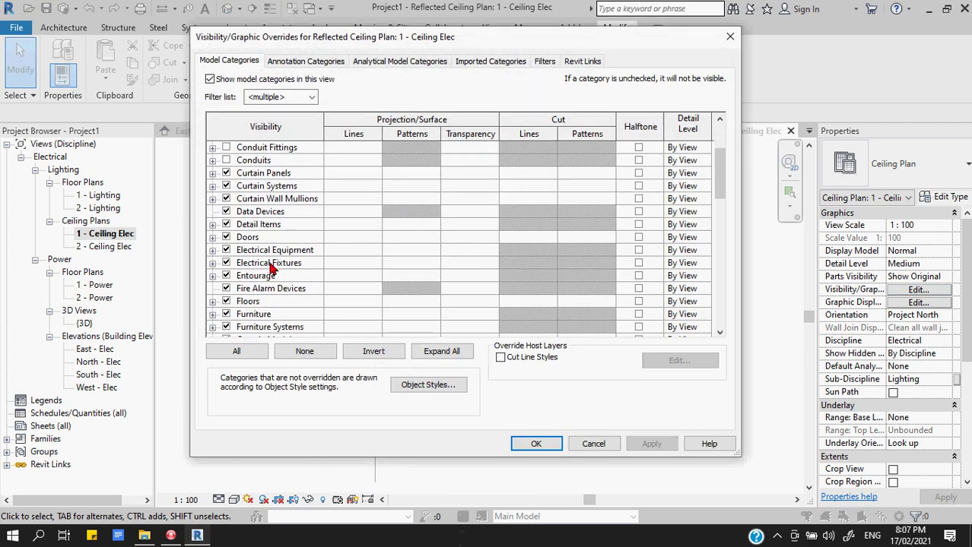
left_click(244, 265)
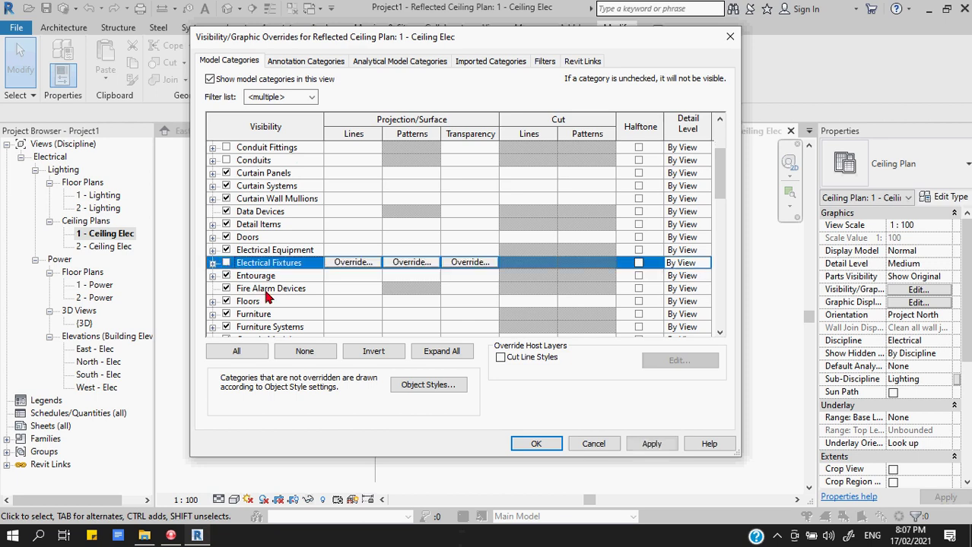
left_click(652, 444)
left_click(536, 444)
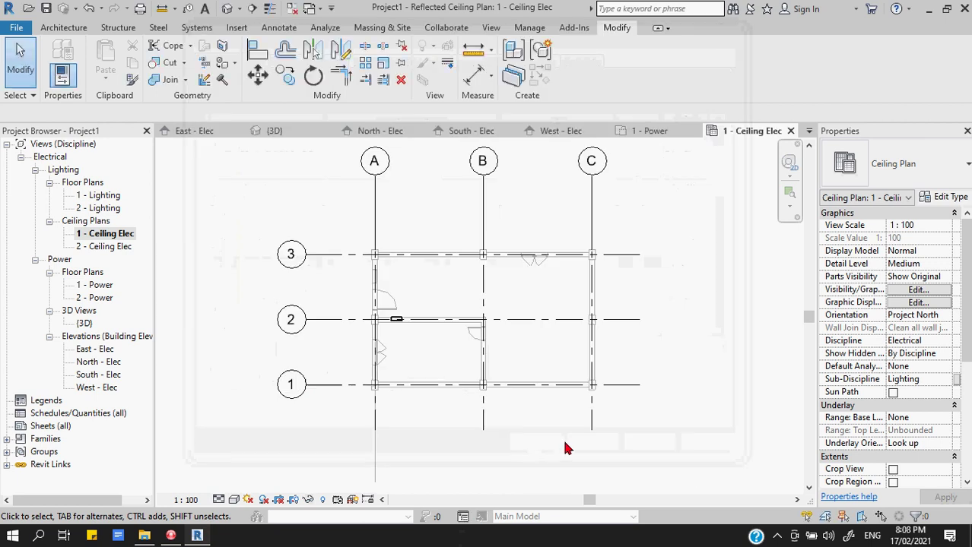
scroll(434, 301, "up", 2)
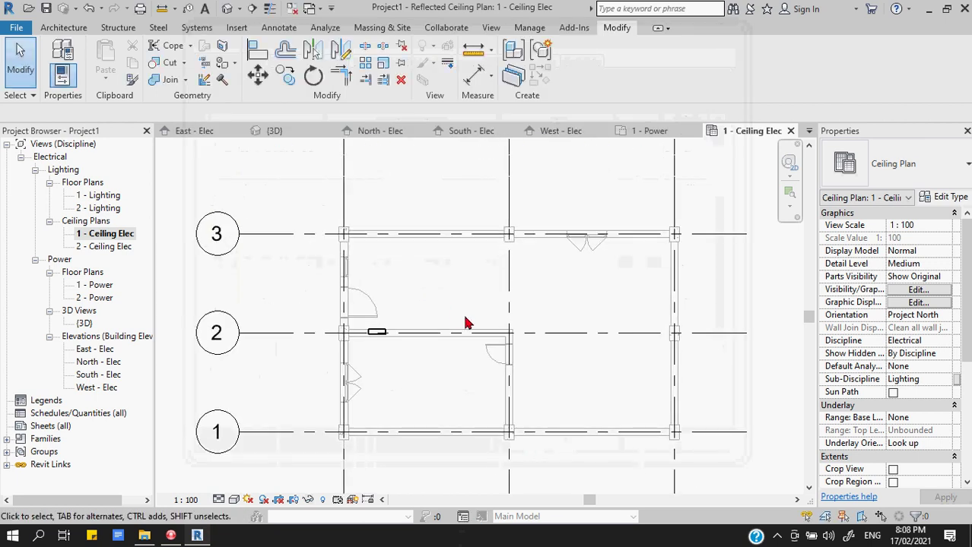
scroll(466, 323, "down", 4)
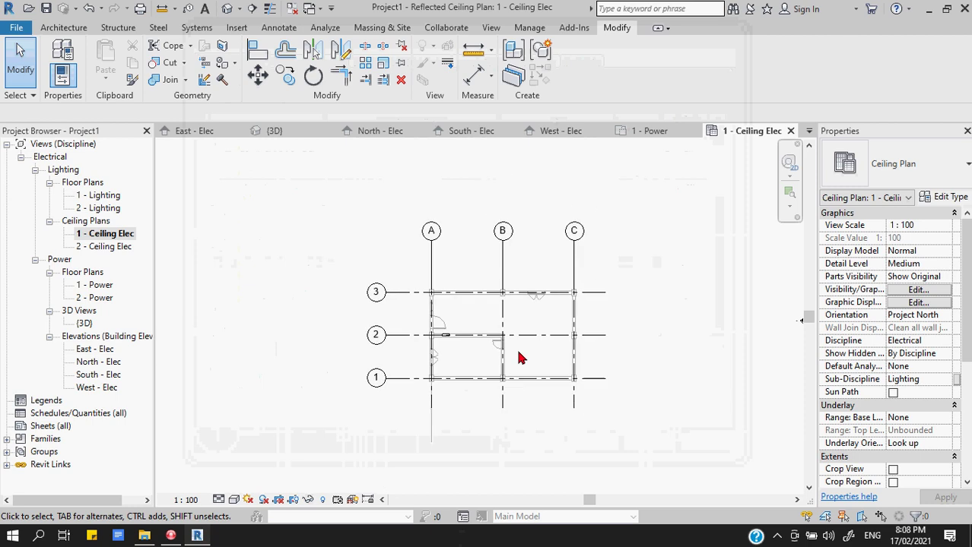
scroll(520, 358, "up", 2)
middle_click_drag(520, 358, 534, 346)
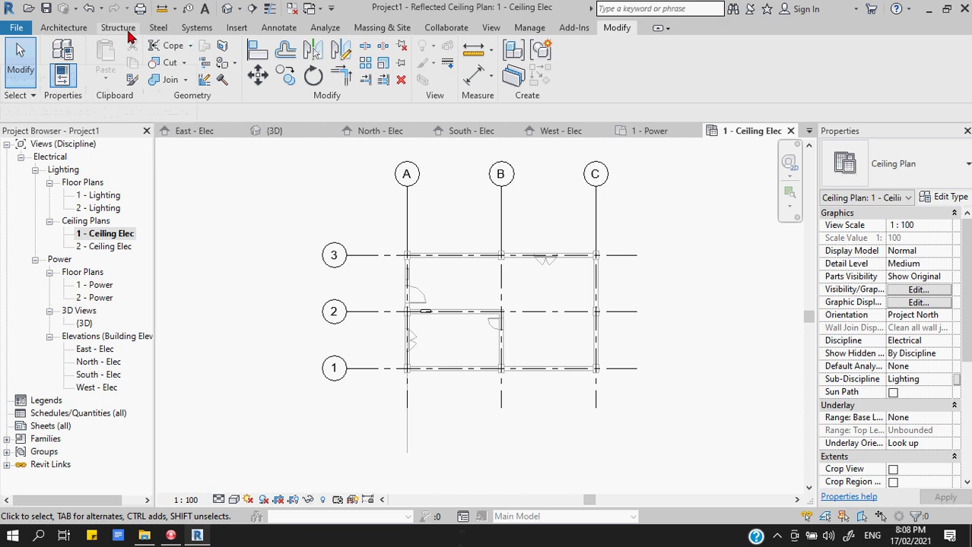
left_click(473, 266)
left_click(523, 297)
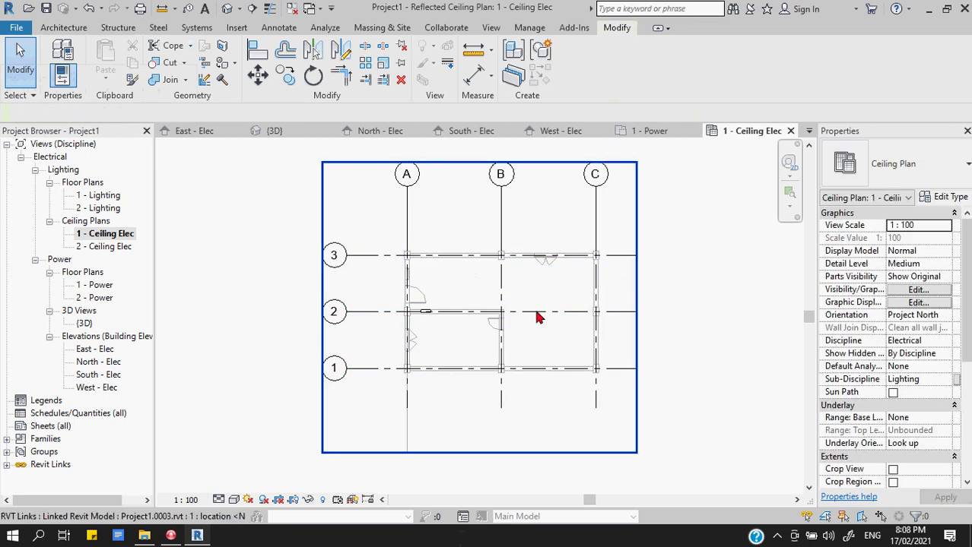
left_click(536, 316)
key("Escape")
left_click_drag(378, 239, 613, 386)
key("Escape")
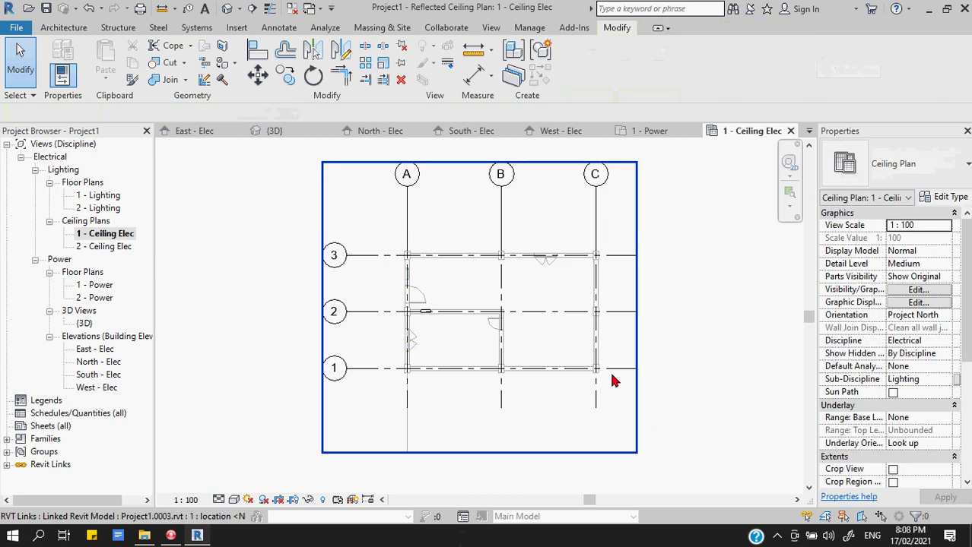
- Turn on Room Bounding in the Project1.0003.rvt link's type properties
left_click(612, 378)
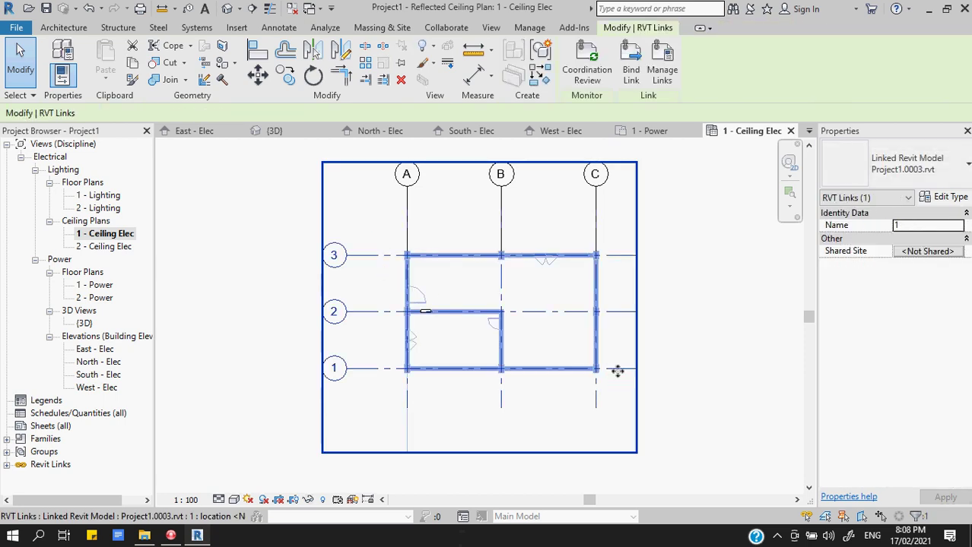
left_click(945, 198)
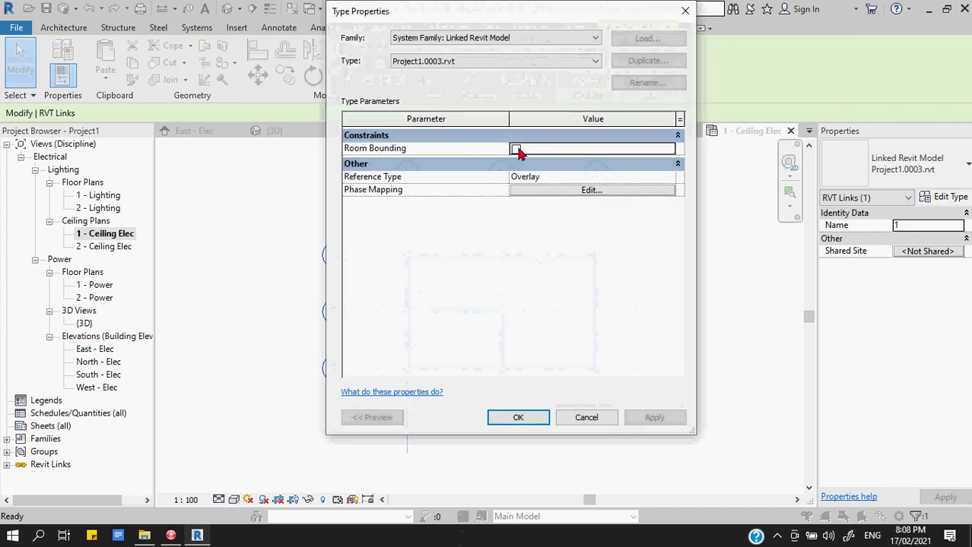
left_click(515, 149)
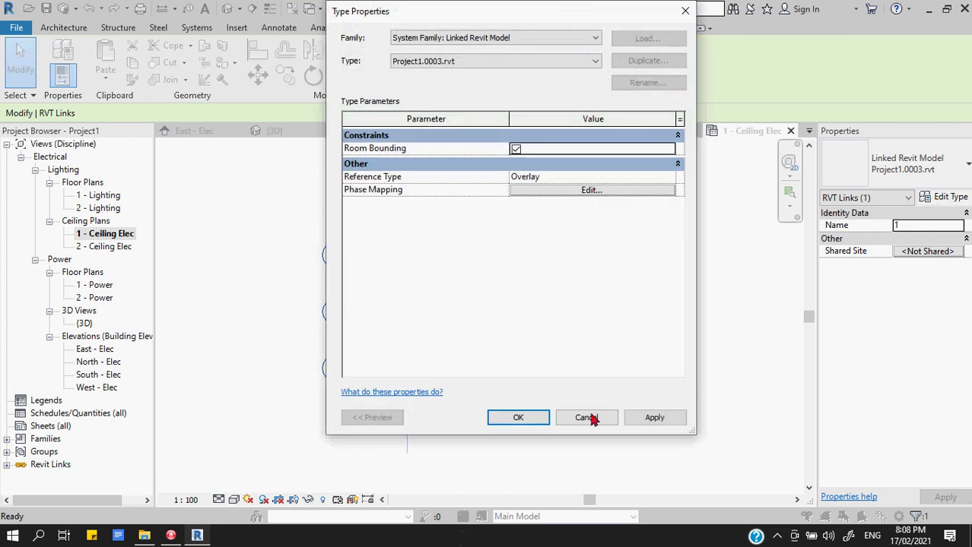
left_click(660, 423)
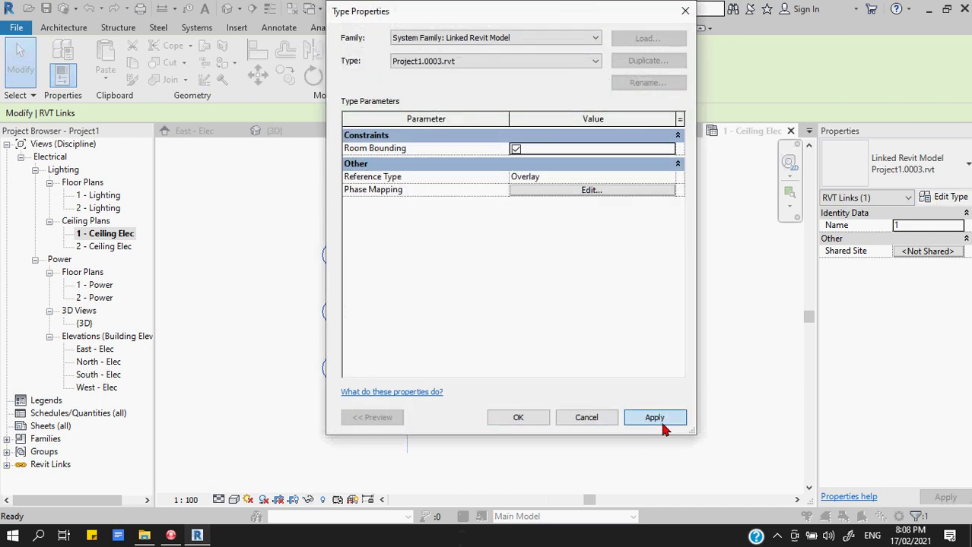
left_click(505, 419)
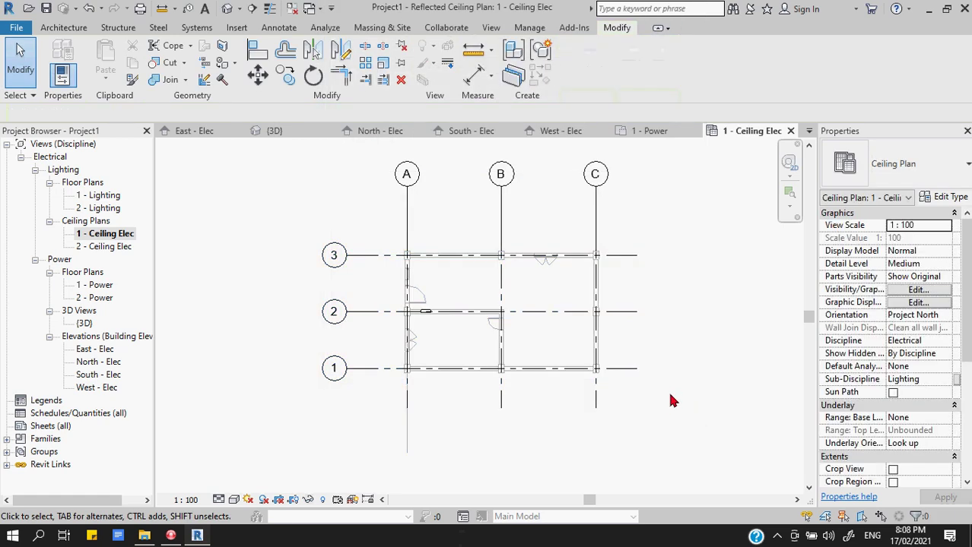
- Look through the ribbon tabs and settle on the Analyze tab
left_click(525, 29)
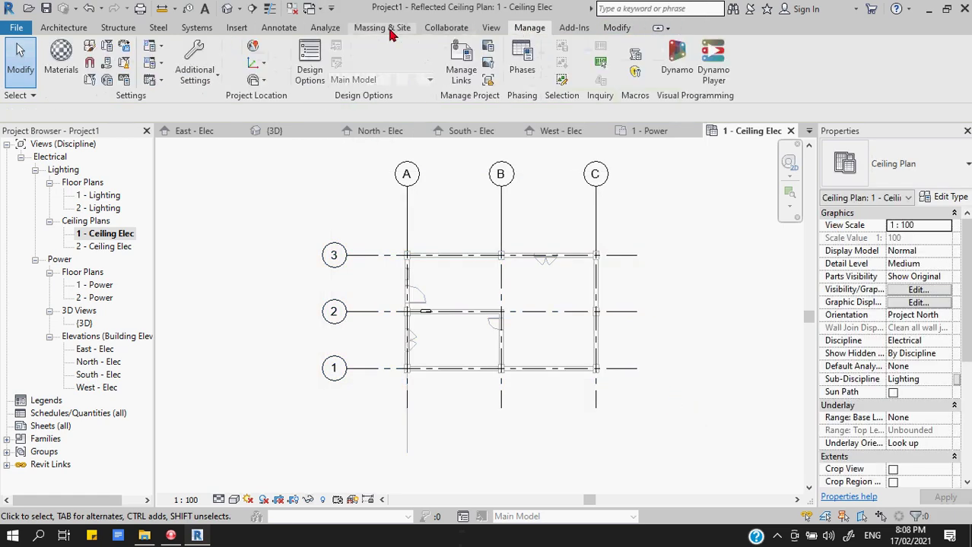
left_click(325, 29)
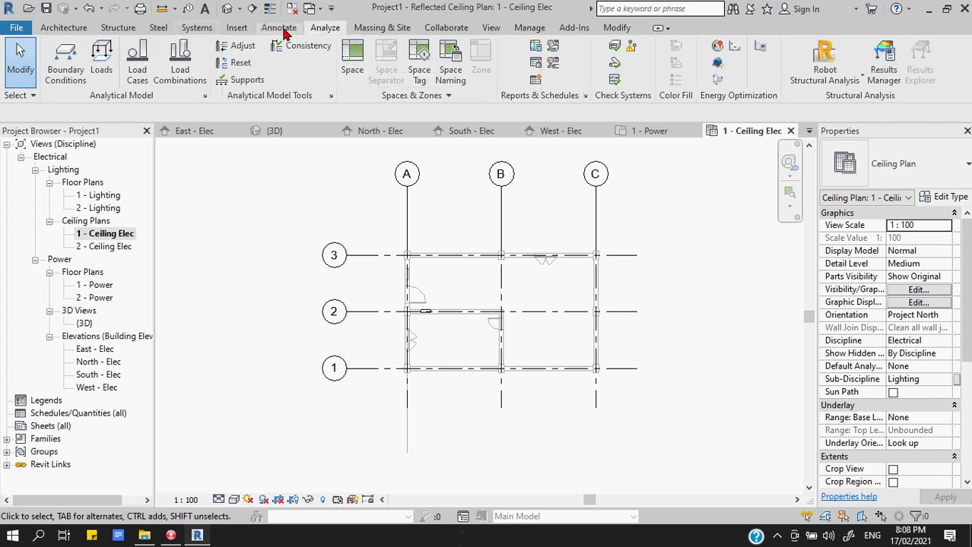
left_click(279, 29)
left_click(360, 30)
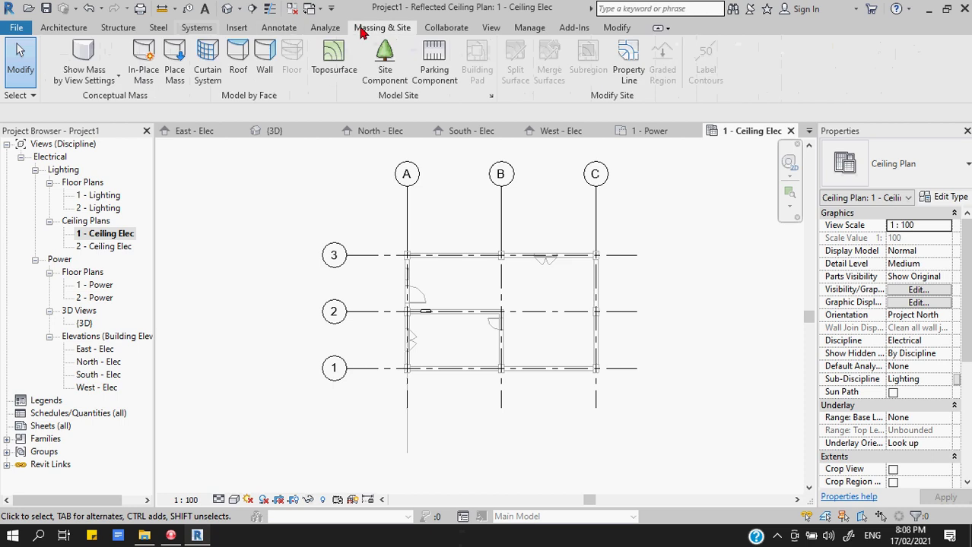
left_click(277, 29)
left_click(239, 29)
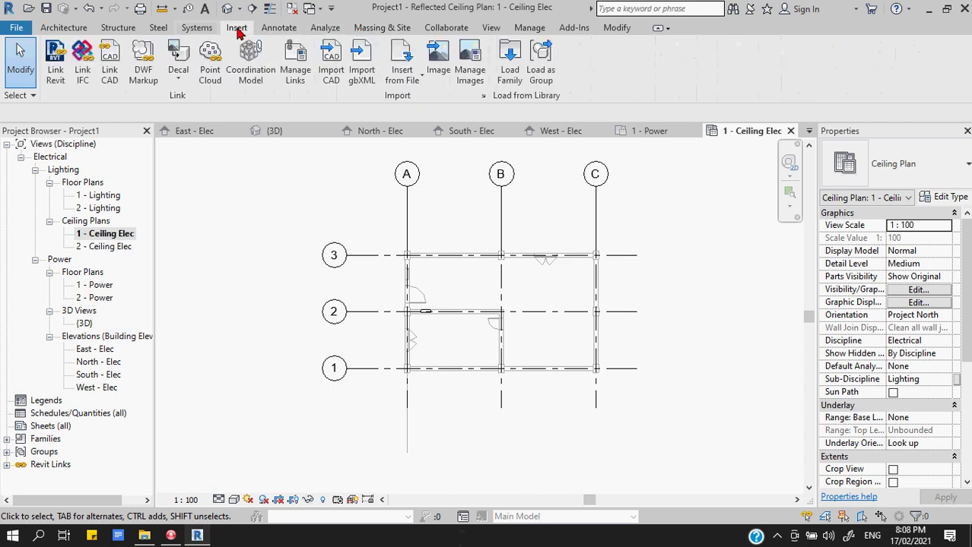
left_click(199, 30)
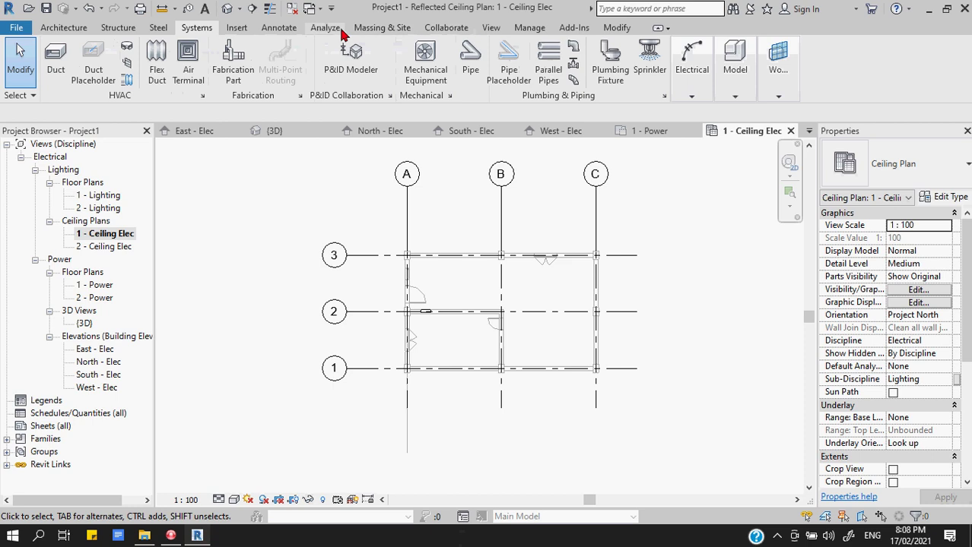
left_click(378, 29)
left_click(335, 29)
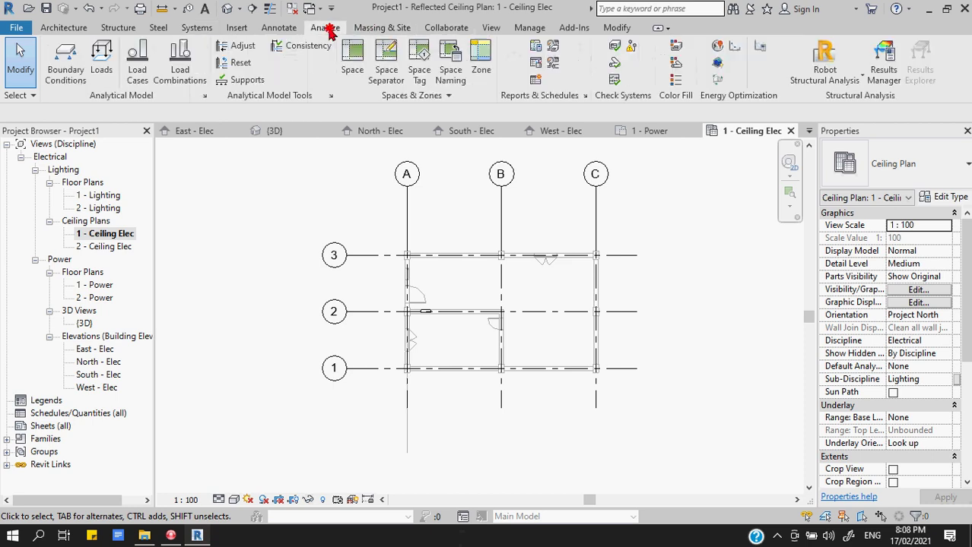
- Place a space in the lower-left room between grids A–B and 1–2
left_click(354, 57)
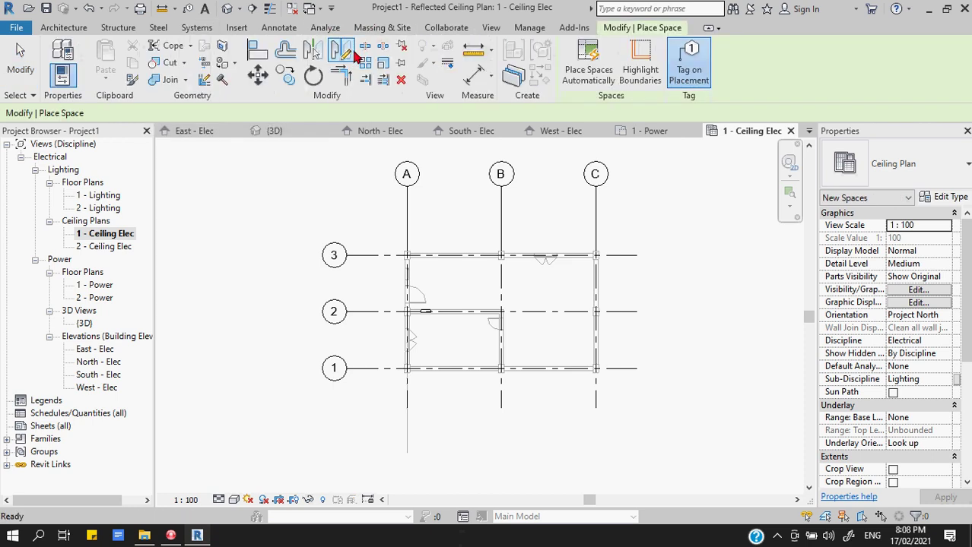
scroll(449, 340, "up", 3)
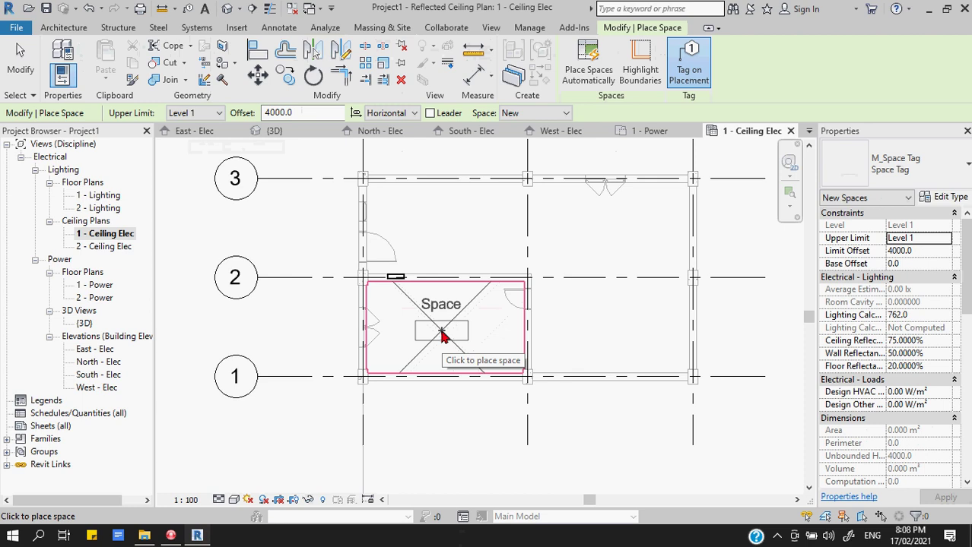
left_click(449, 336)
key("Escape")
key("Escape")
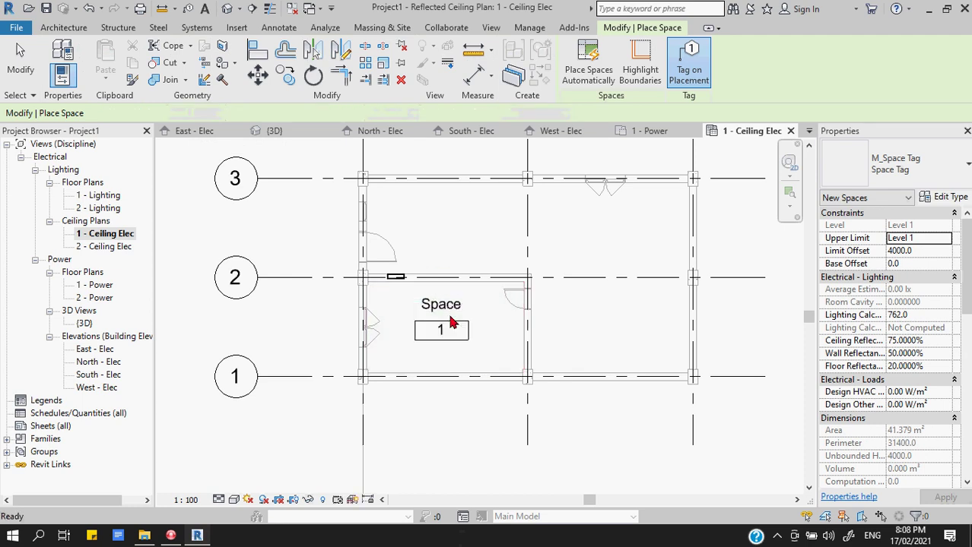
- Rename the space tag to BEEDROOM and set its number to 1
double_click(444, 304)
double_click(430, 305)
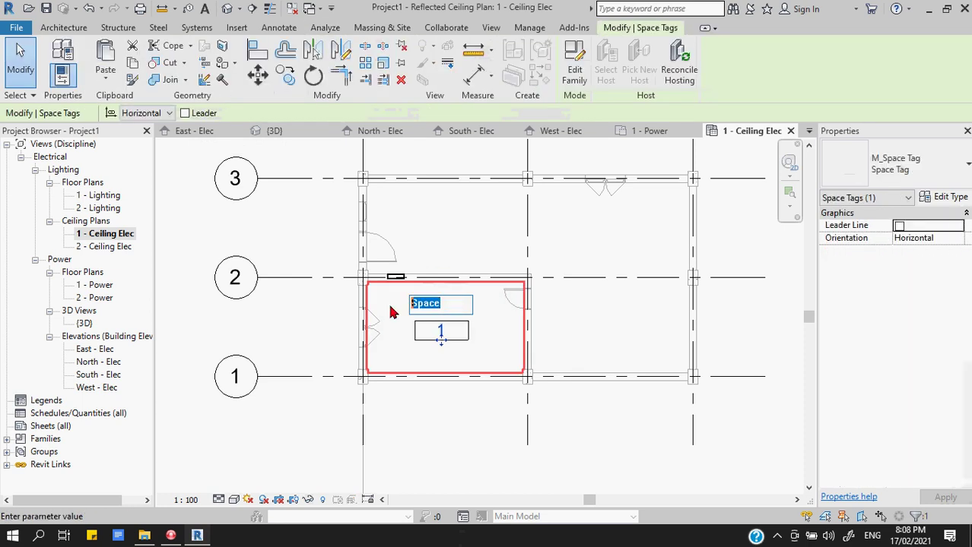
type("BEEDROOM")
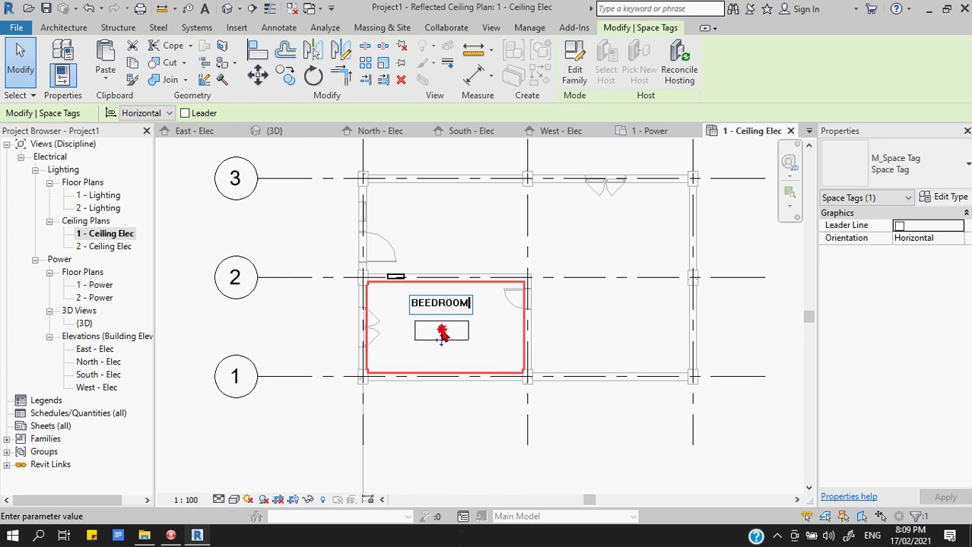
left_click(442, 333)
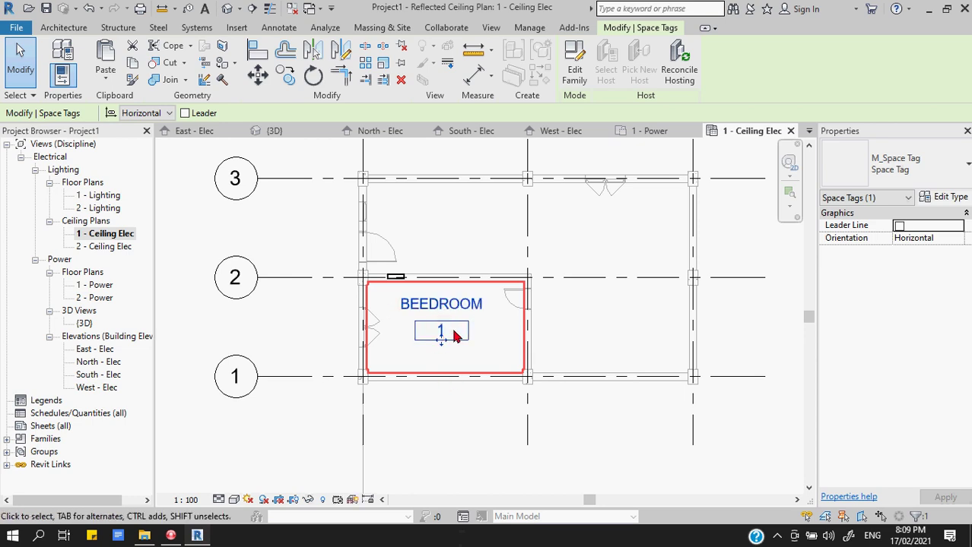
left_click(443, 330)
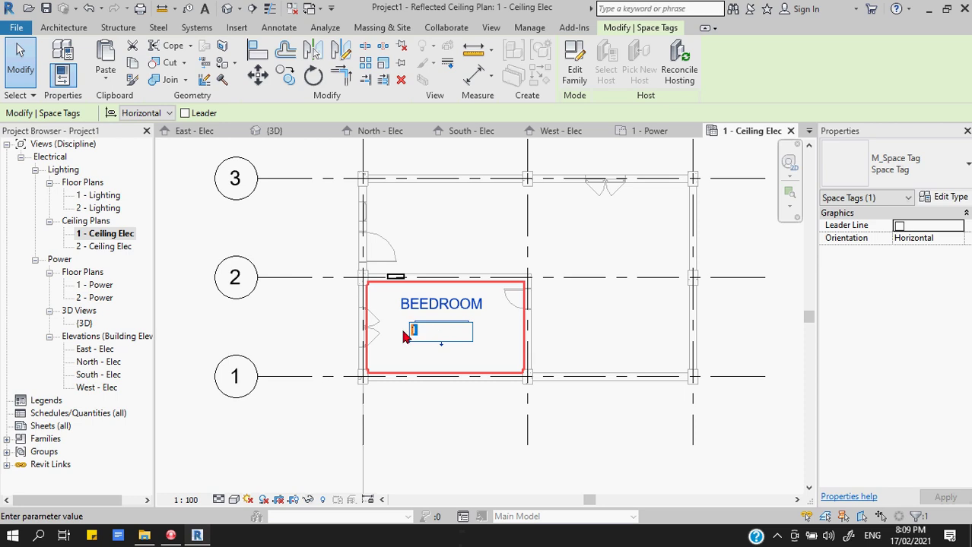
left_click(426, 410)
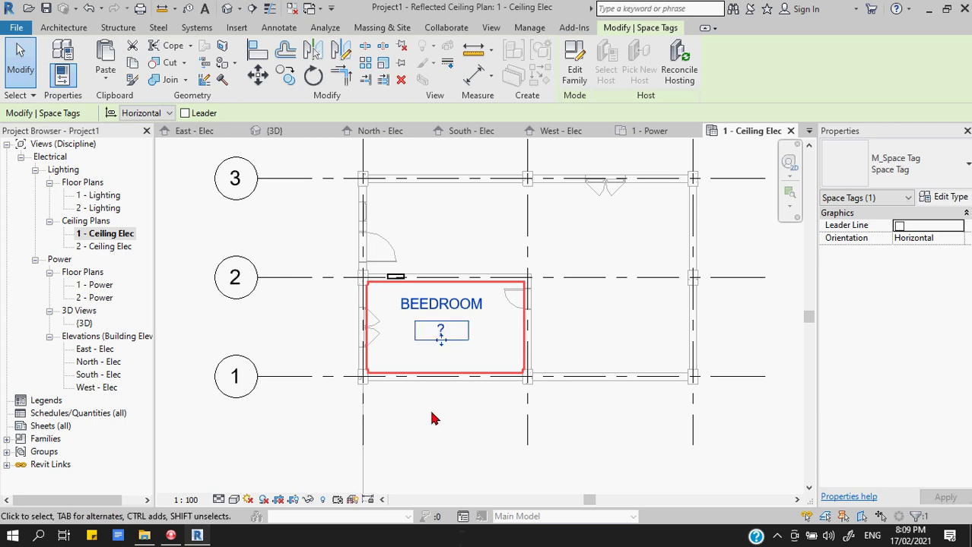
left_click(441, 330)
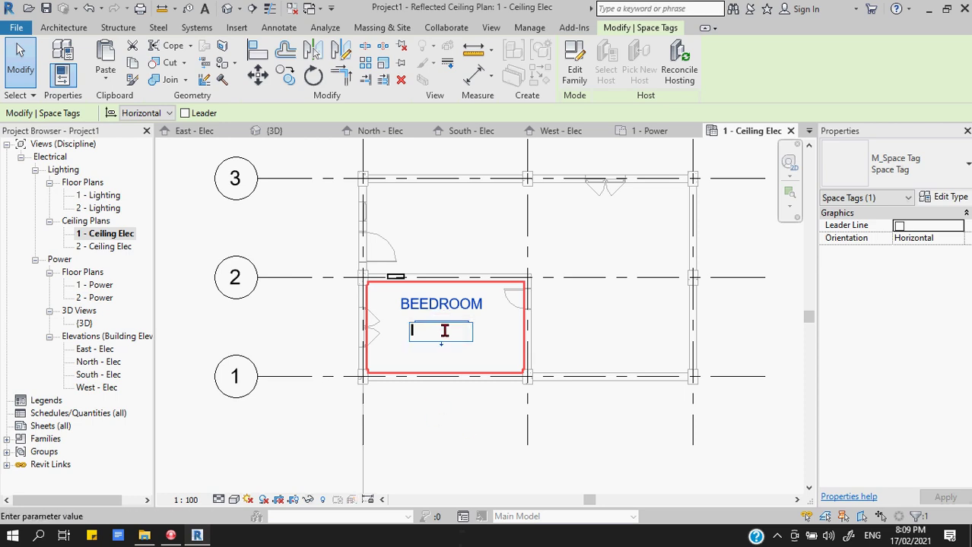
left_click(482, 492)
left_click(487, 473)
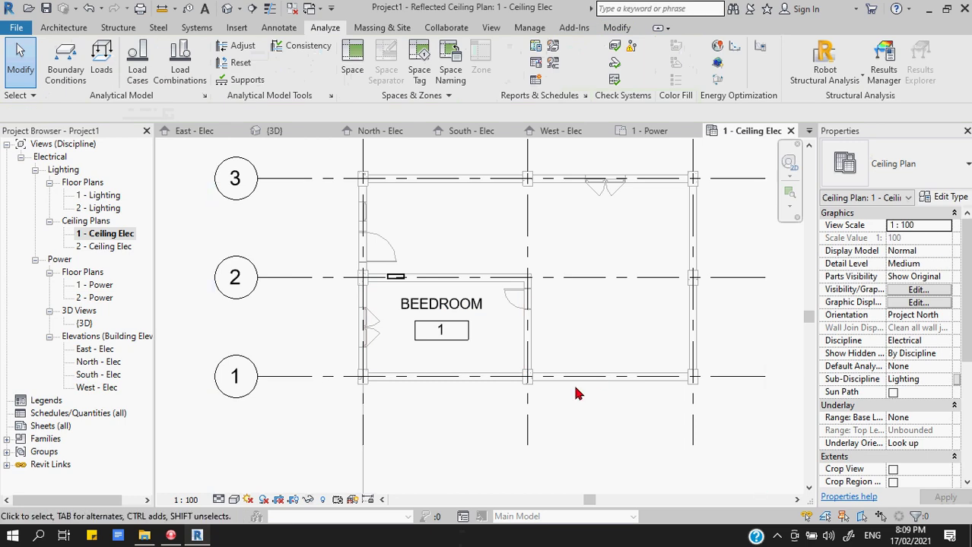
- Place a second space in the remaining large room
scroll(571, 393, "up", 2)
left_click(352, 59)
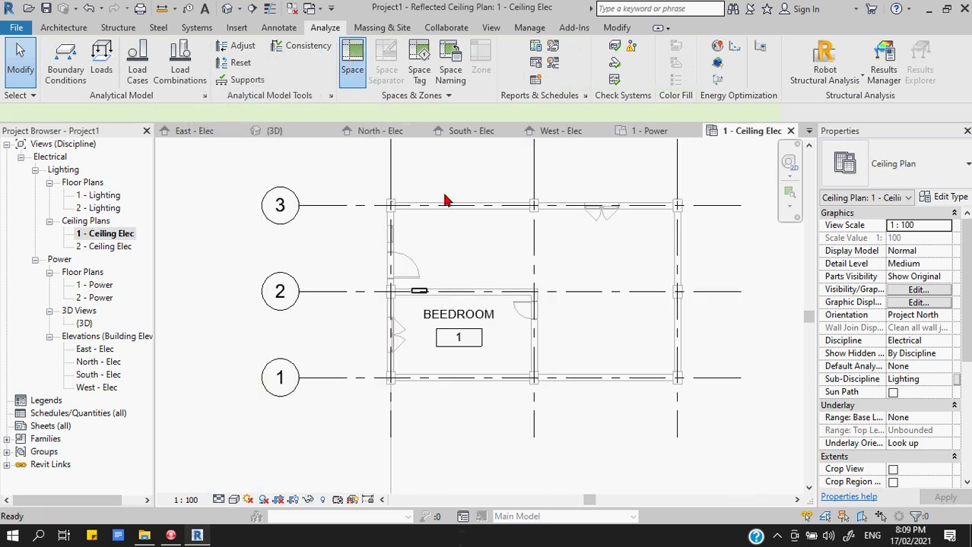
key("Escape")
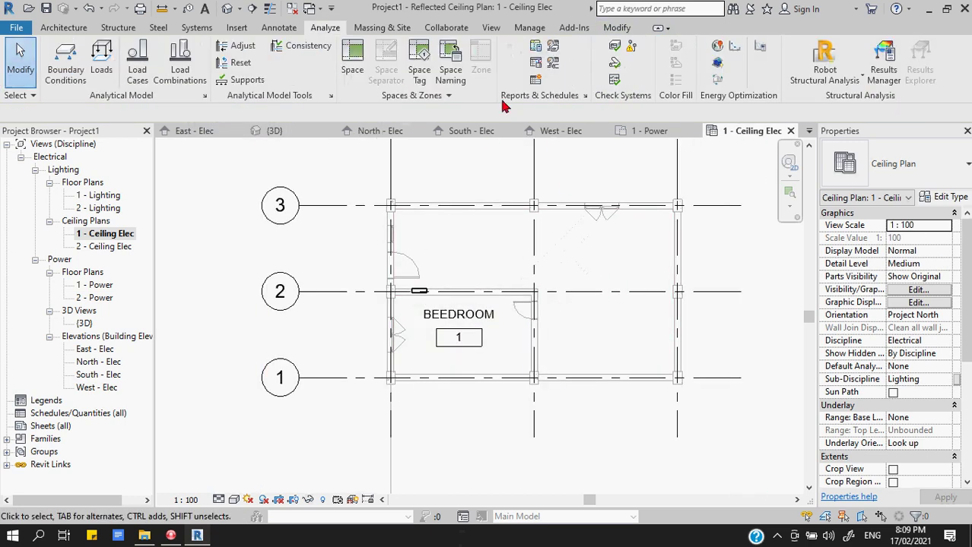
left_click(352, 59)
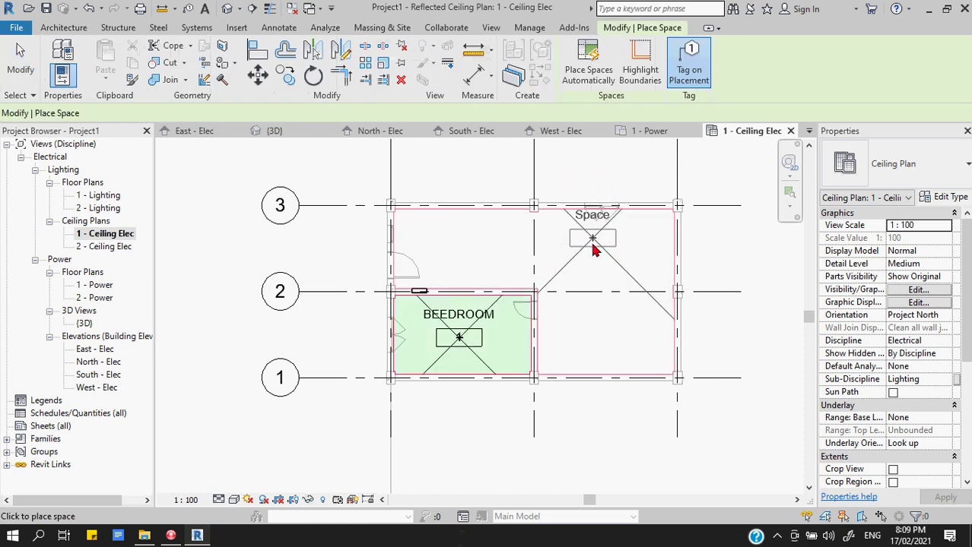
left_click(594, 267)
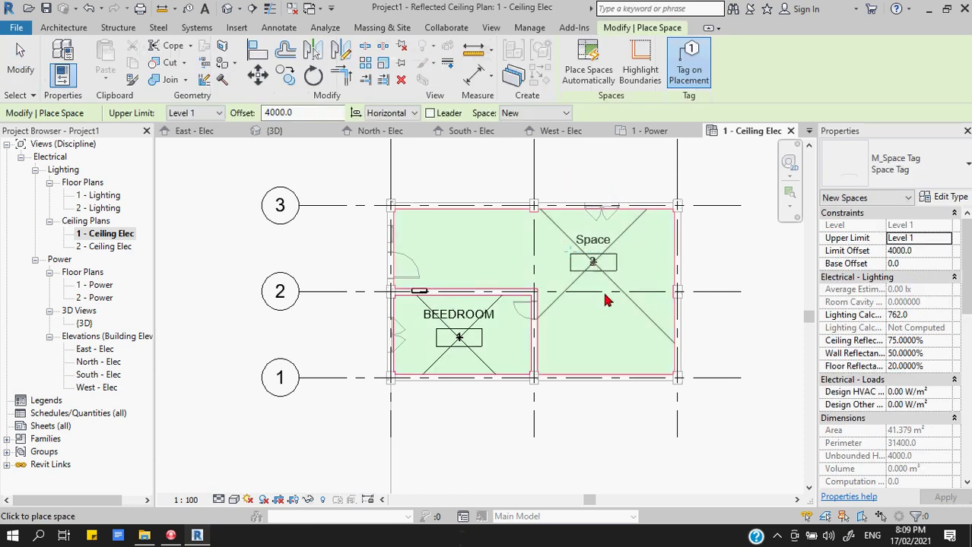
scroll(605, 317, "up", 1)
key("Escape")
- Tag the new space LIVING SPACE with number 1, dismissing the duplicate-number warning
left_click(591, 229)
left_click(596, 229)
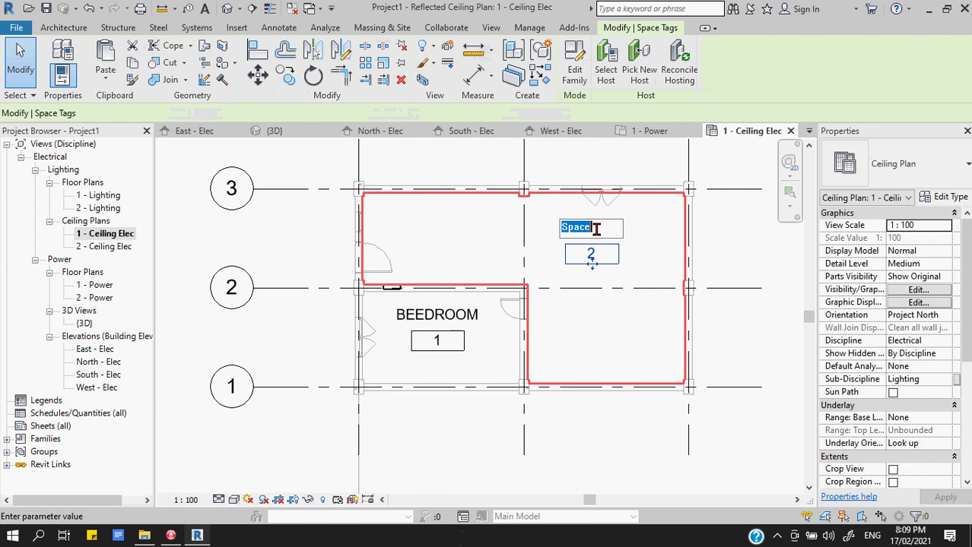
type("Li")
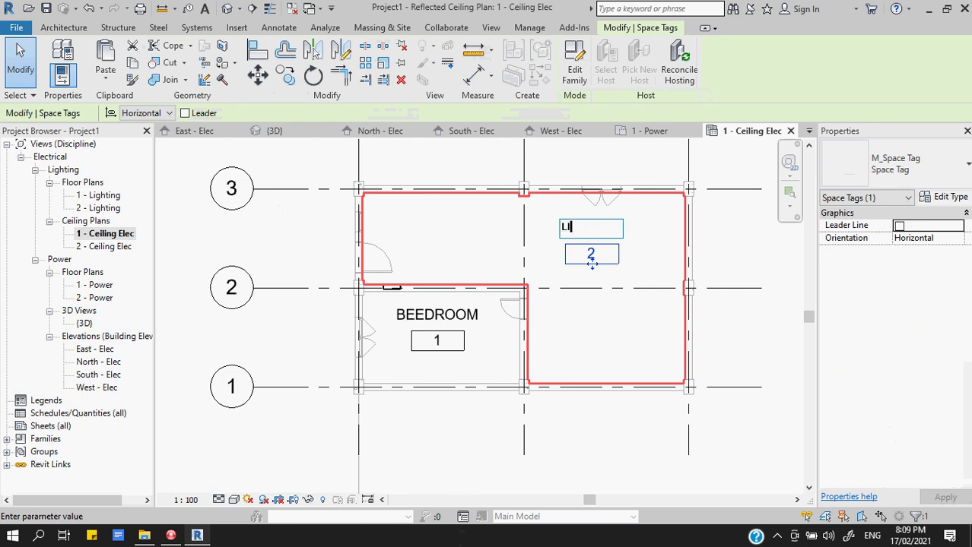
type("VING SPA")
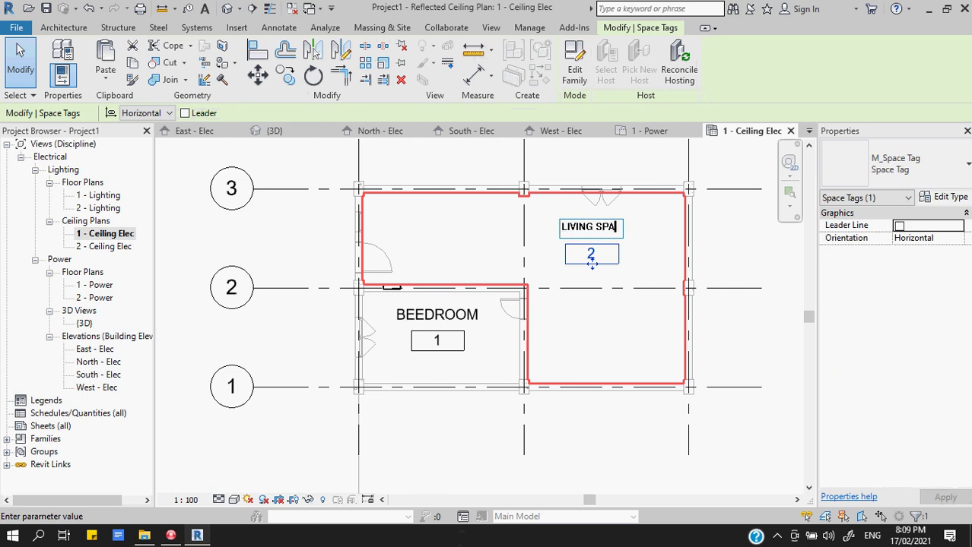
type("CE")
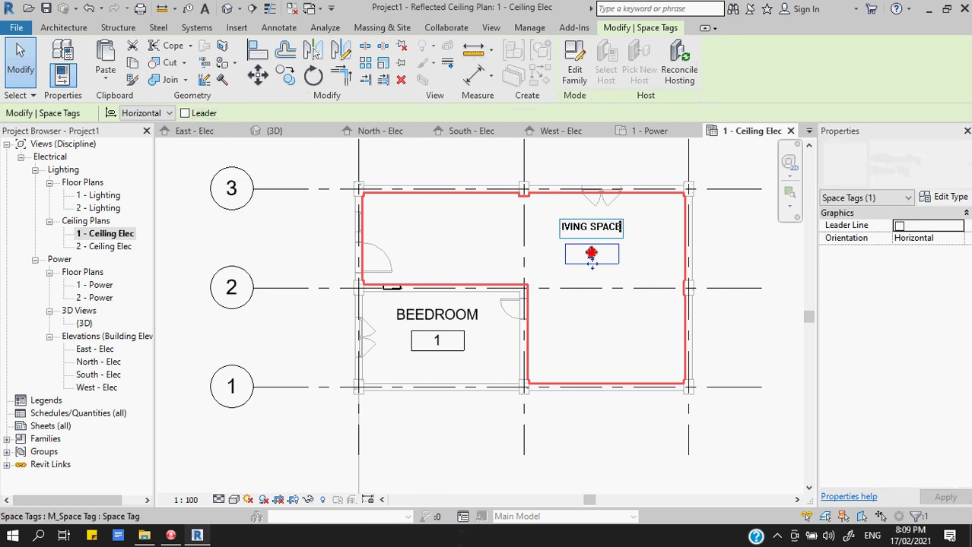
left_click(591, 255)
type("1")
left_click(575, 349)
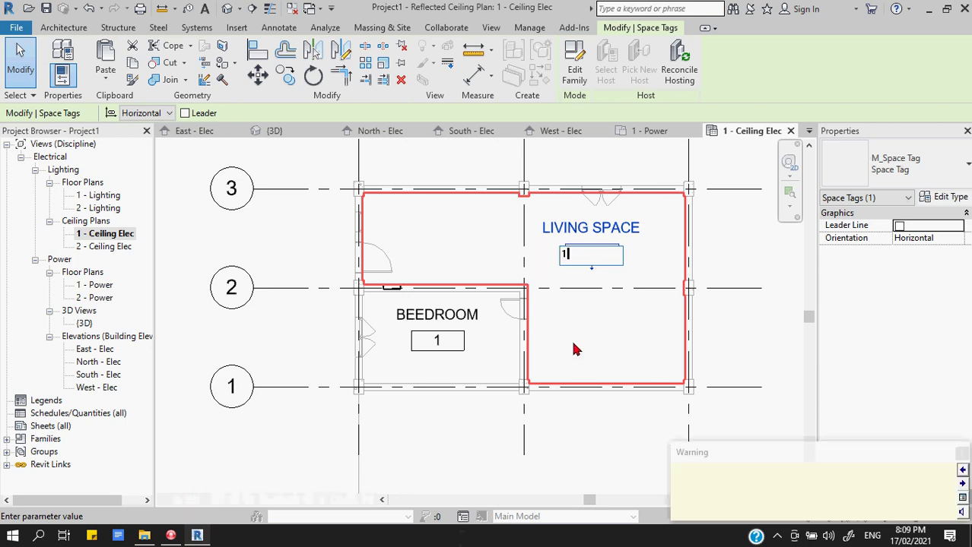
left_click(962, 454)
left_click(591, 424)
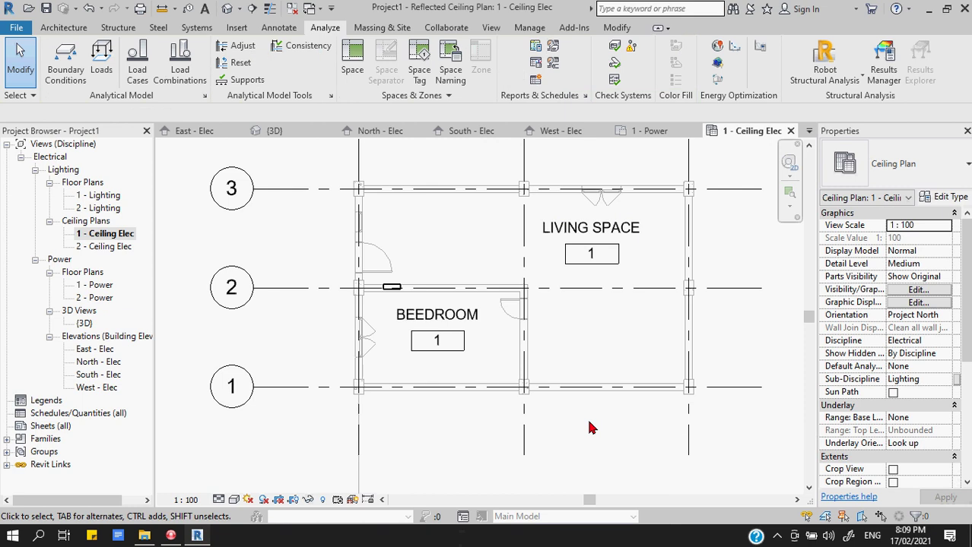
- Place an automatic 600 x 600mm grid compound ceiling inside the bedroom
left_click(85, 31)
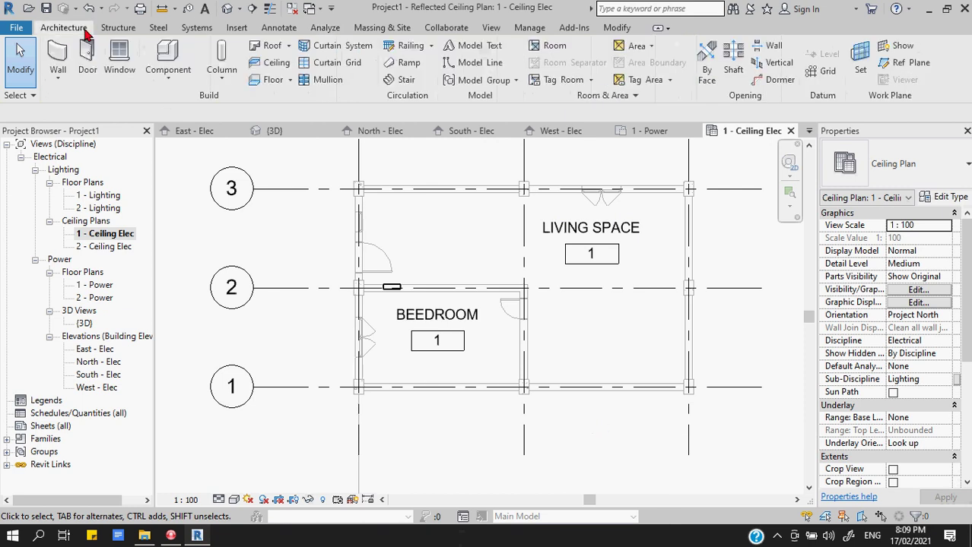
left_click(256, 66)
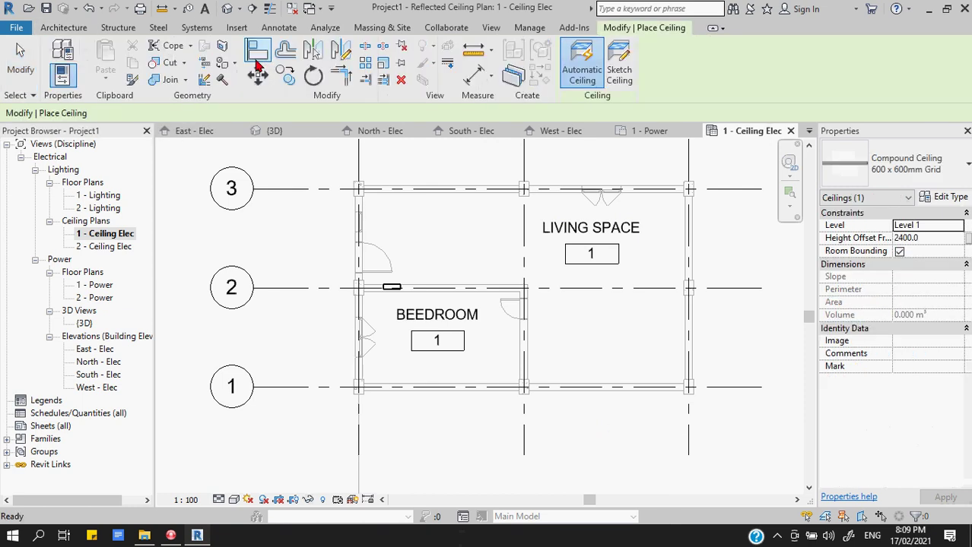
scroll(469, 354, "up", 2)
left_click(472, 352)
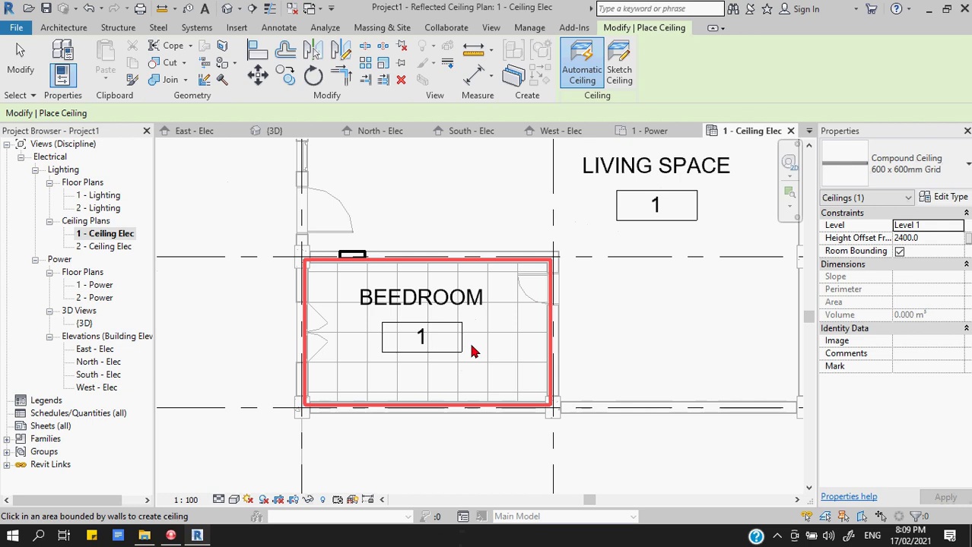
- Change the bedroom ceiling's height offset from 2400.0 to 2500
left_click(915, 239)
left_click_drag(919, 238, 880, 238)
type("2")
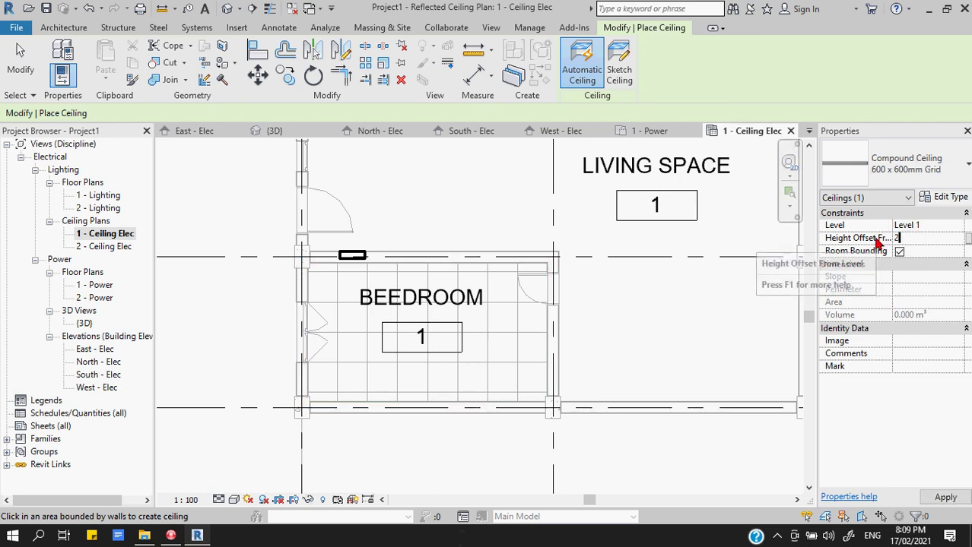
type("500")
key("Return")
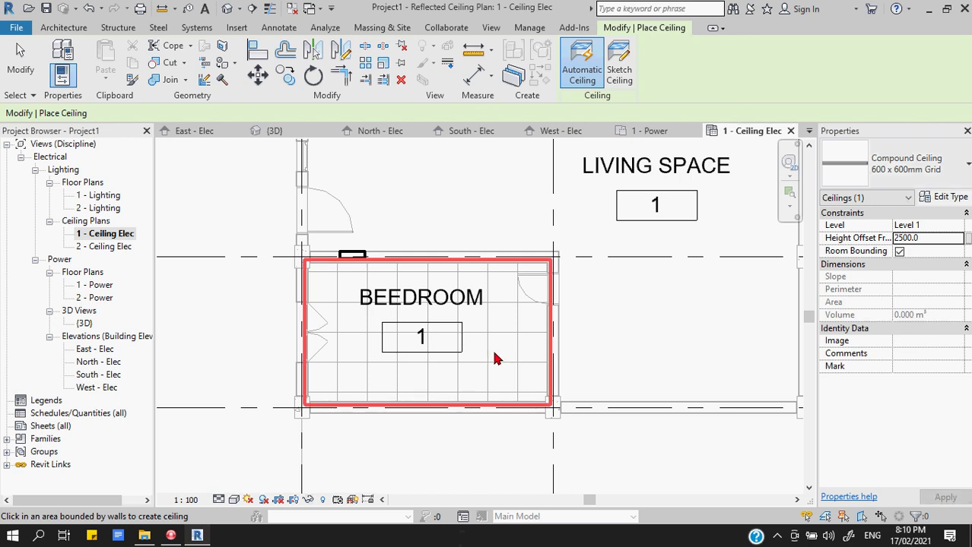
key("Escape")
scroll(608, 353, "down", 2)
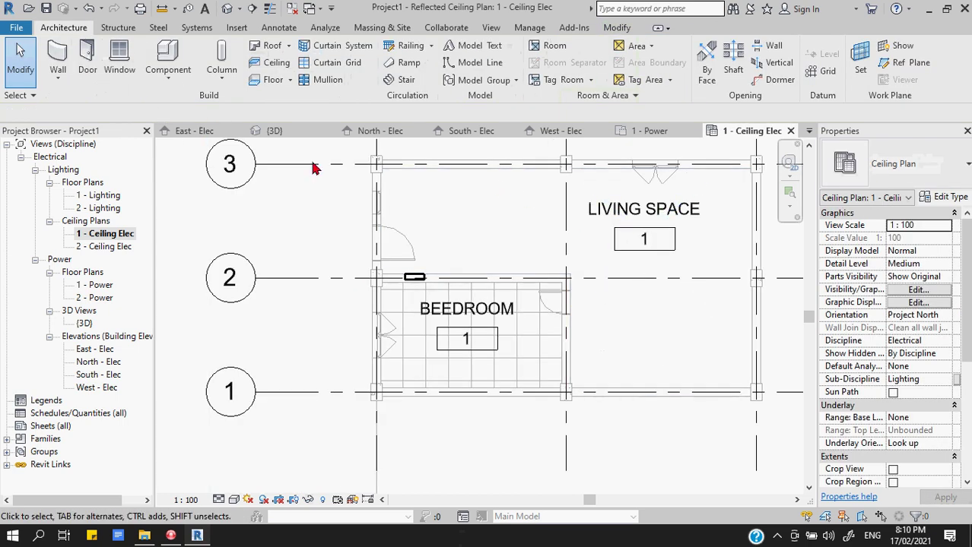
- Start a sketched ceiling and trace the boundary along the living space's top walls
left_click(268, 66)
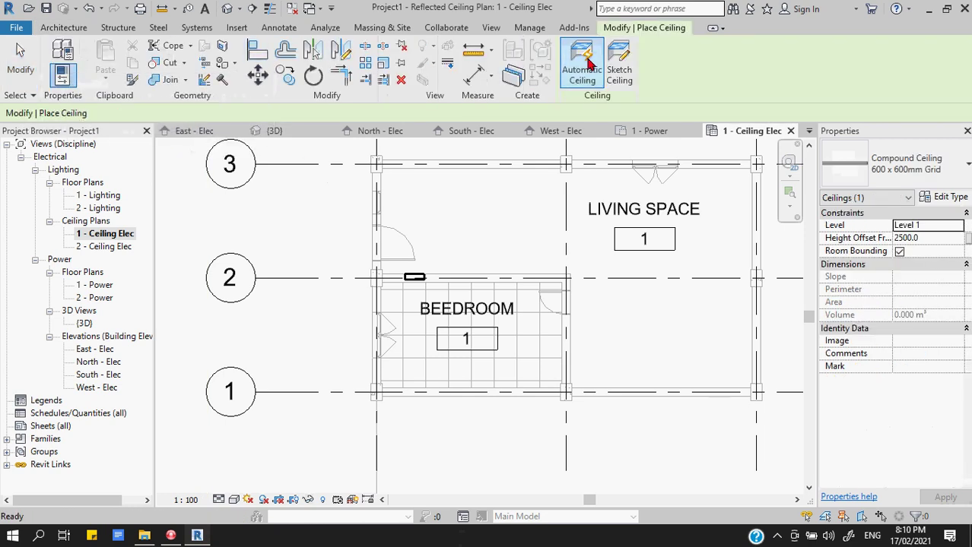
left_click(620, 65)
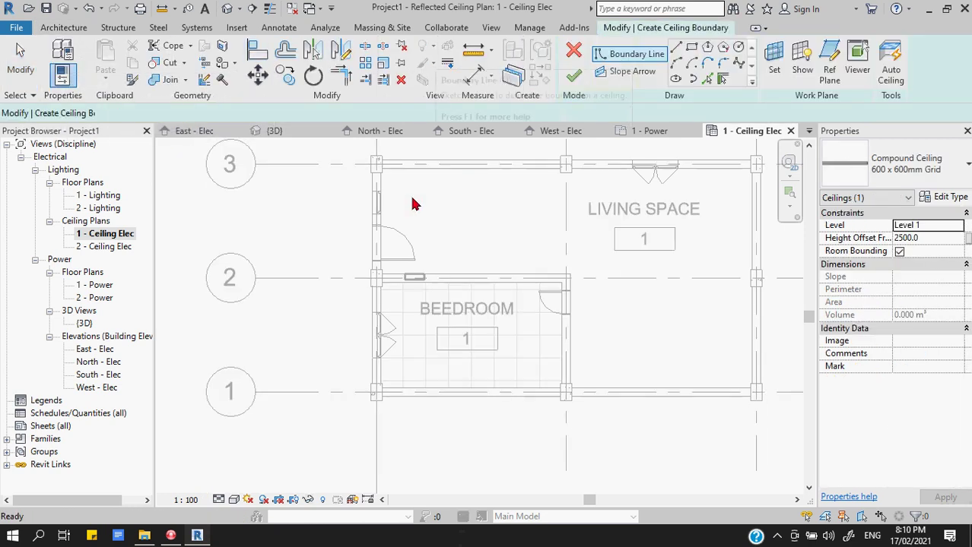
left_click(375, 166)
scroll(374, 164, "up", 4)
left_click(388, 192)
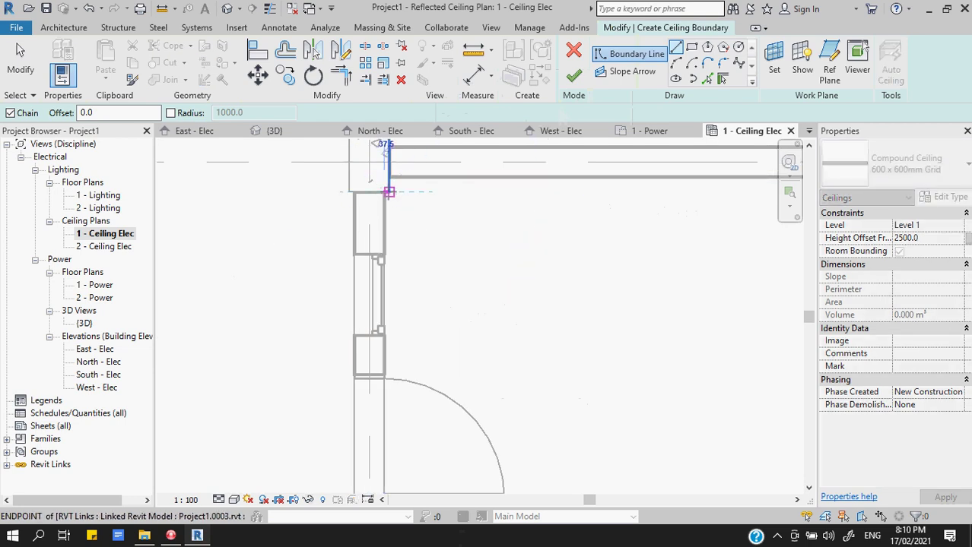
scroll(388, 192, "up", 2)
left_click(389, 162)
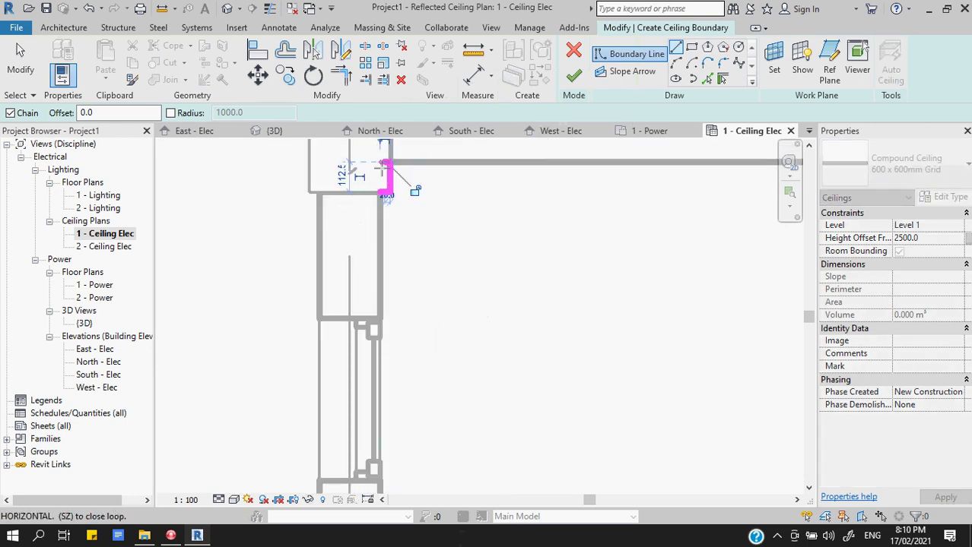
scroll(387, 162, "down", 4)
scroll(518, 174, "up", 3)
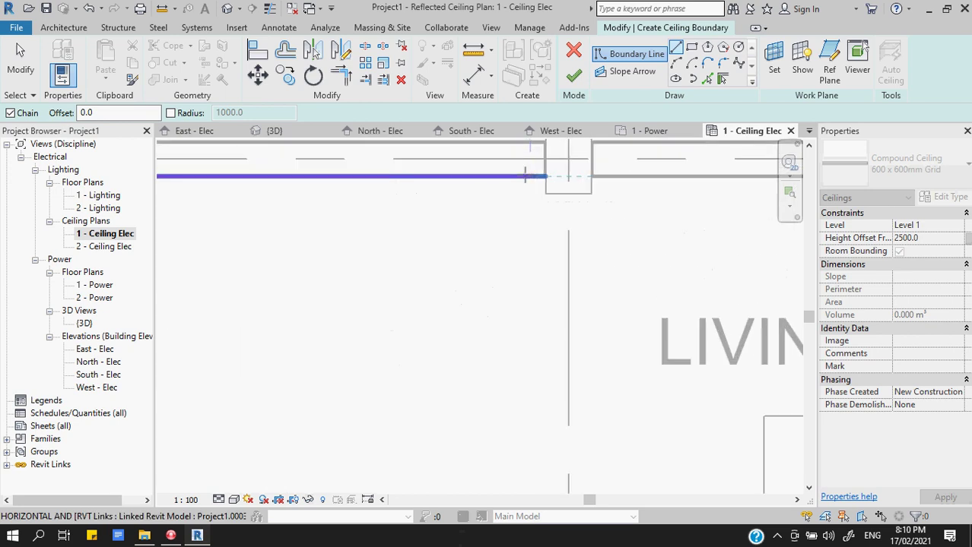
left_click(544, 176)
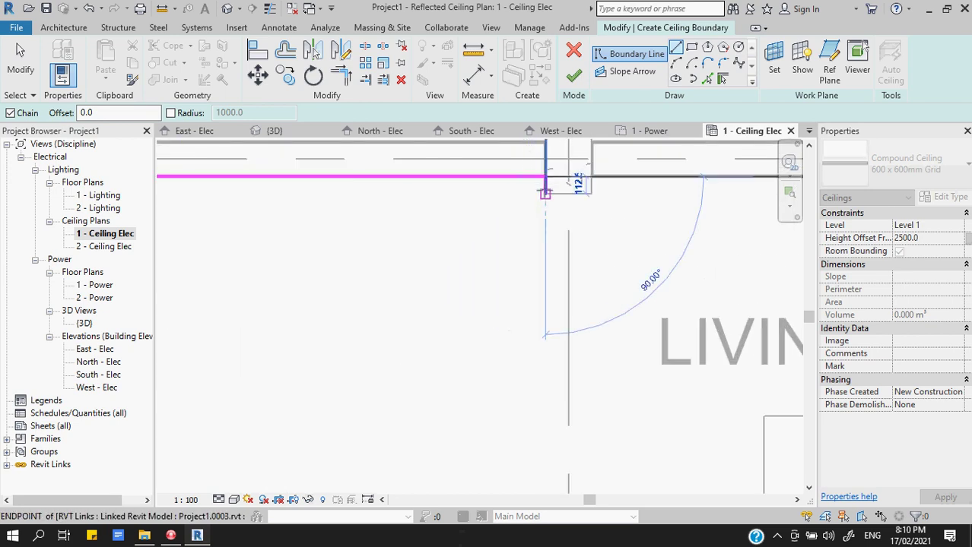
left_click(545, 194)
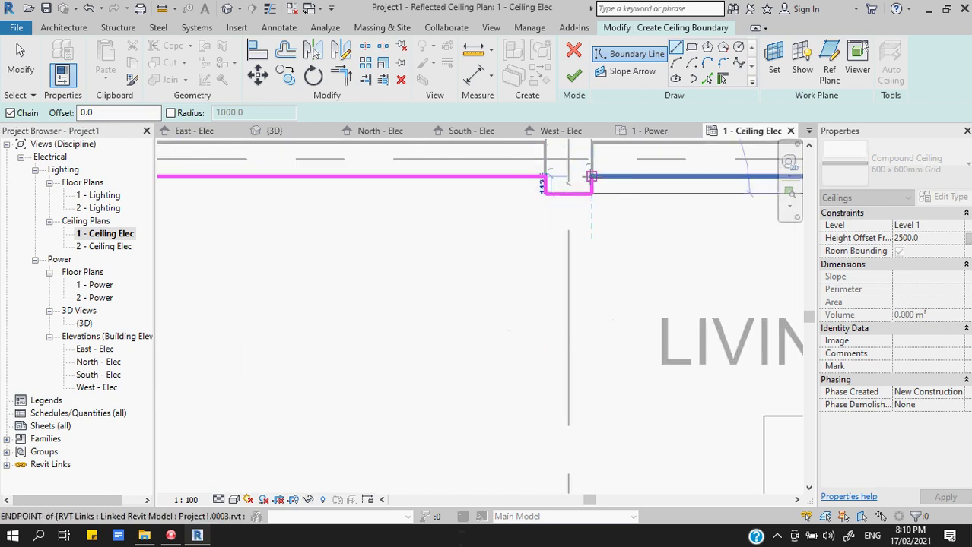
left_click(590, 194)
- Continue the boundary to the right wall corner and down to the bottom-right corner
scroll(405, 189, "down", 3)
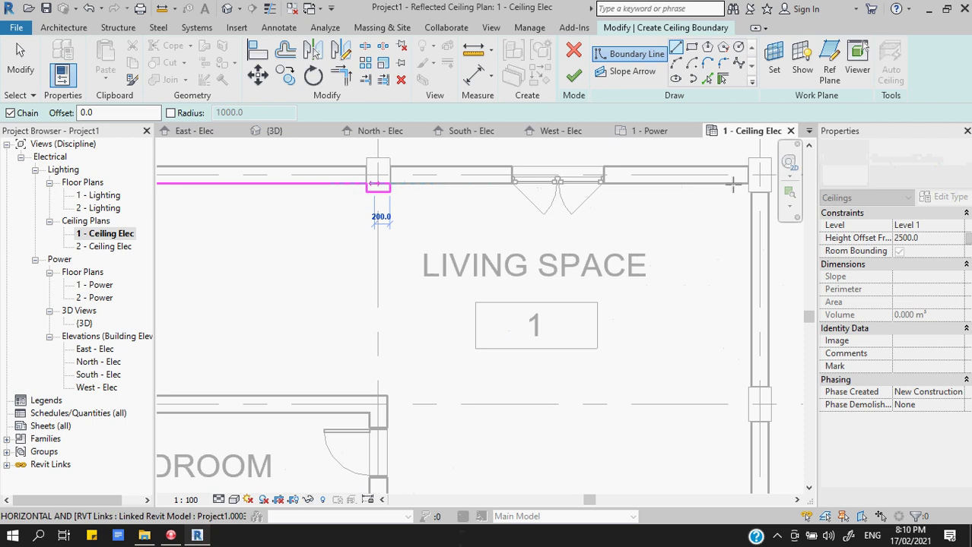
scroll(748, 185, "up", 3)
left_click(749, 184)
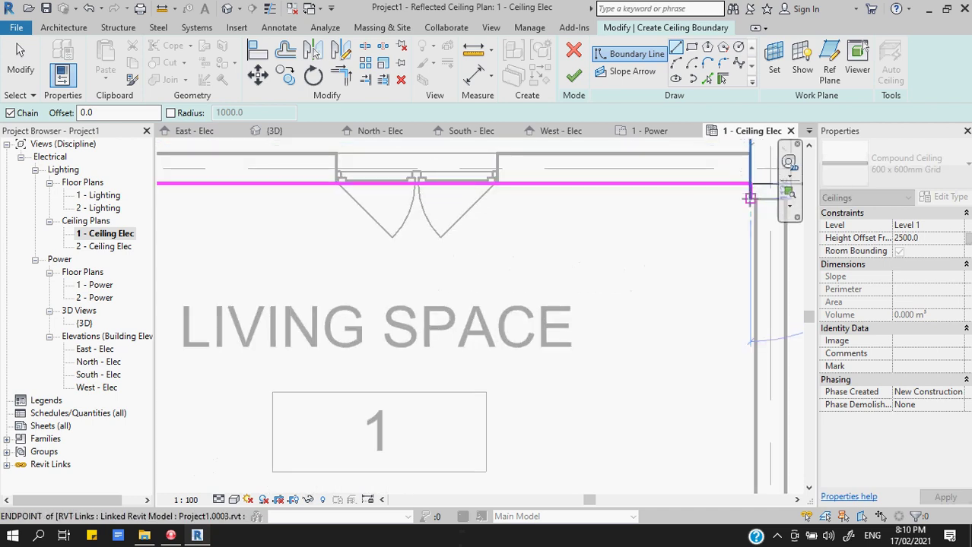
left_click(749, 199)
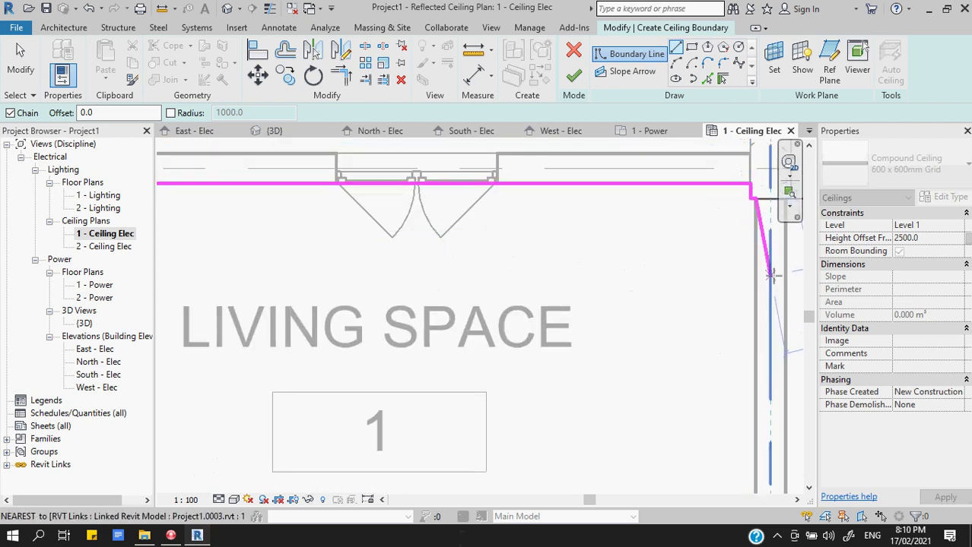
scroll(730, 258, "down", 5)
scroll(760, 334, "up", 6)
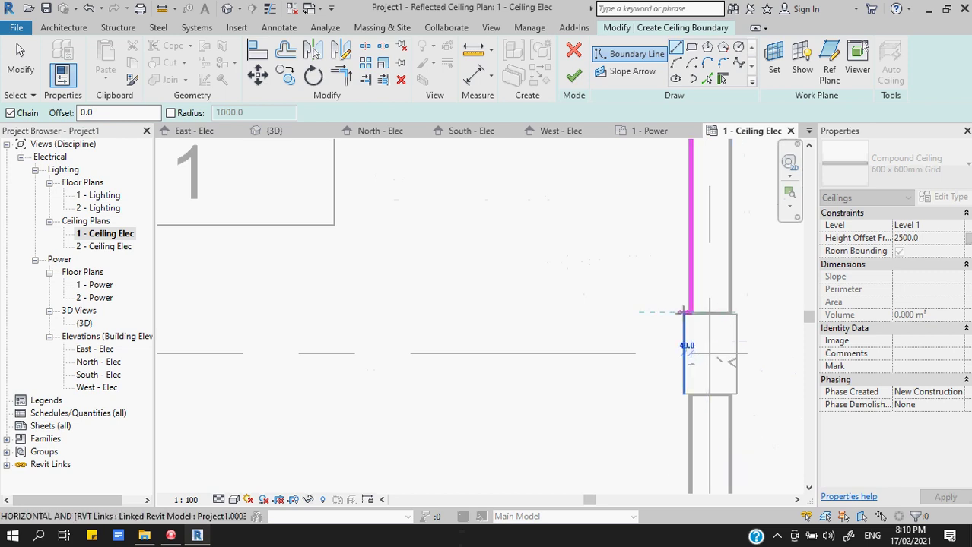
left_click(686, 312)
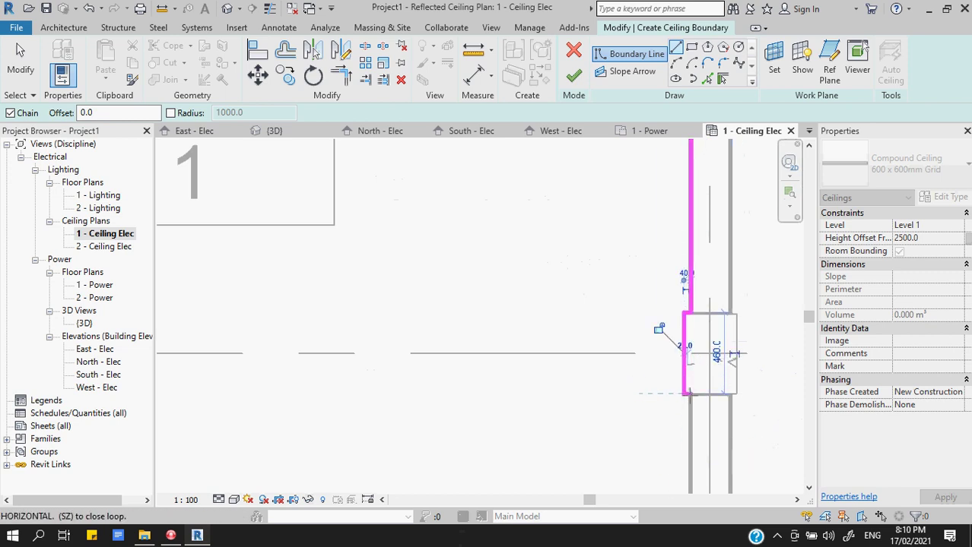
scroll(682, 394, "down", 4)
scroll(684, 455, "up", 5)
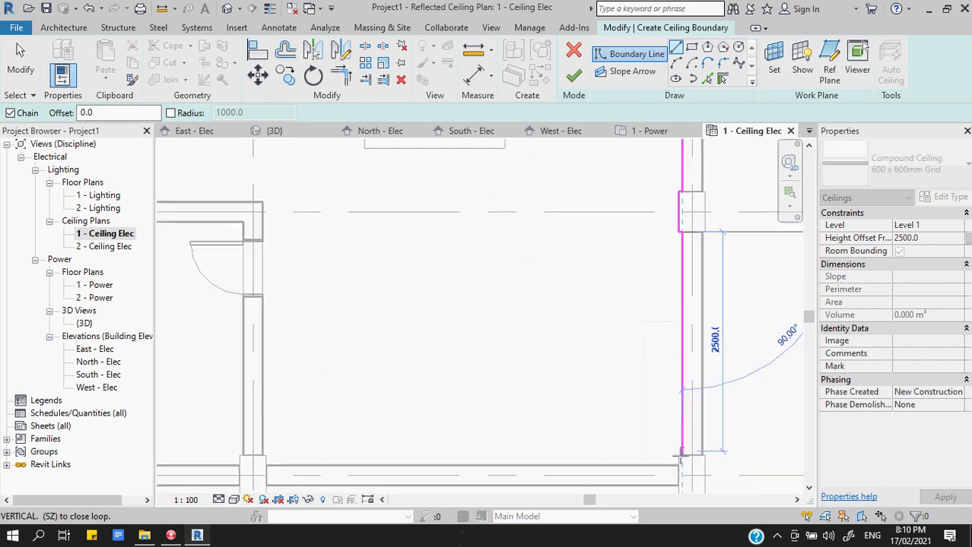
left_click(686, 456)
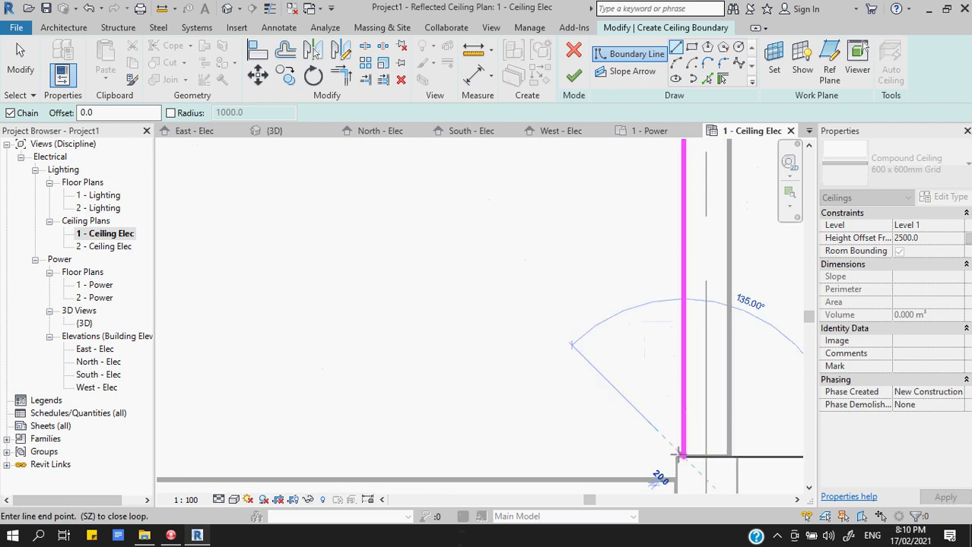
left_click(675, 456)
left_click(675, 479)
- Run the bottom boundary left to the wall end with a short vertical jog
scroll(449, 455, "down", 3)
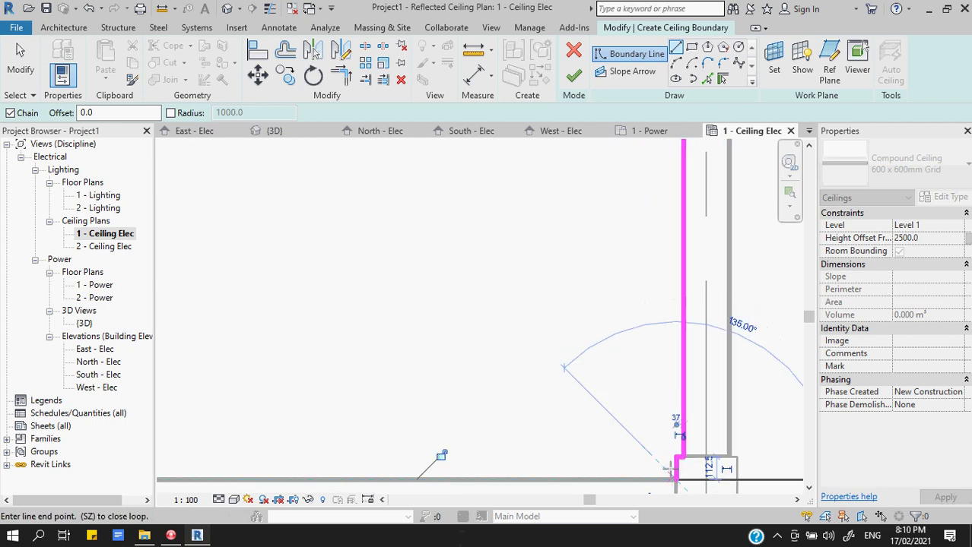
scroll(367, 463, "up", 3)
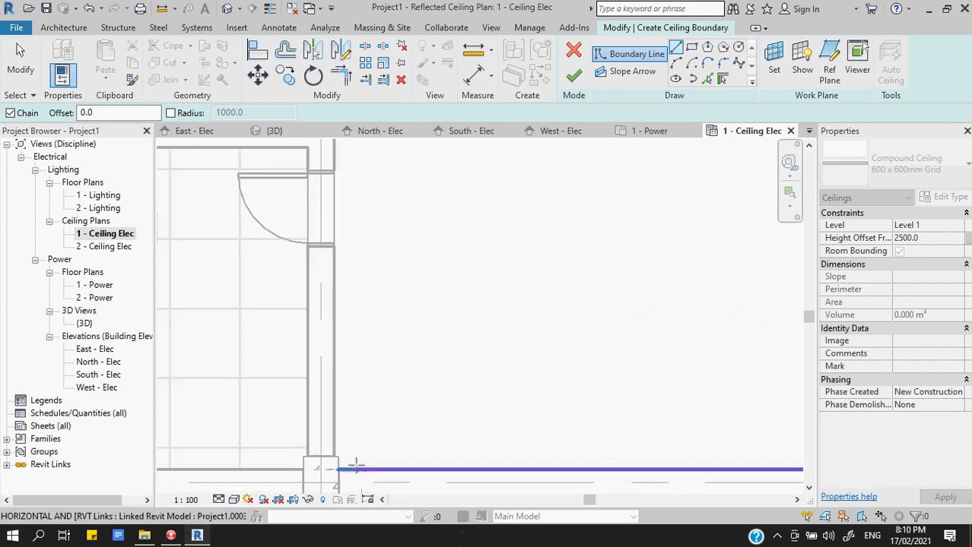
left_click(337, 466)
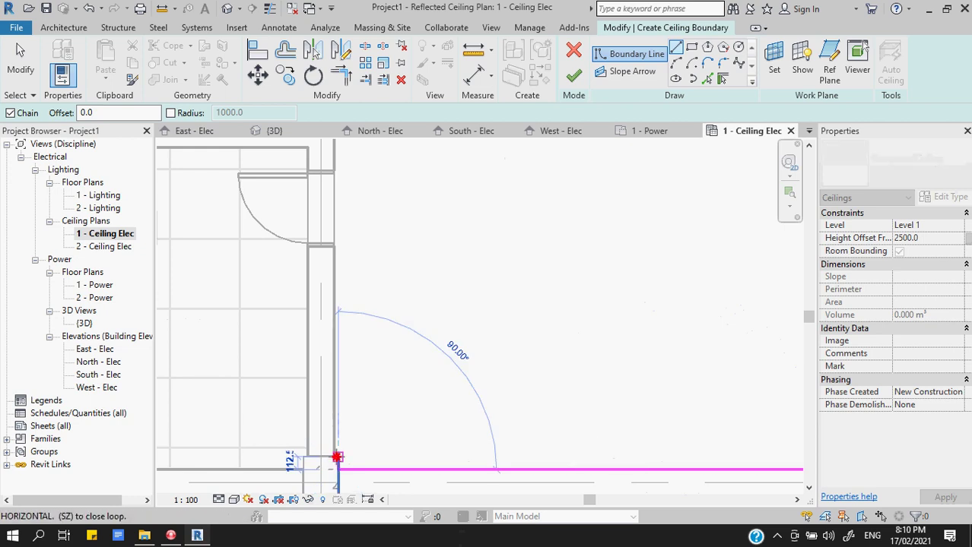
left_click(336, 458)
key("Escape")
key("Escape")
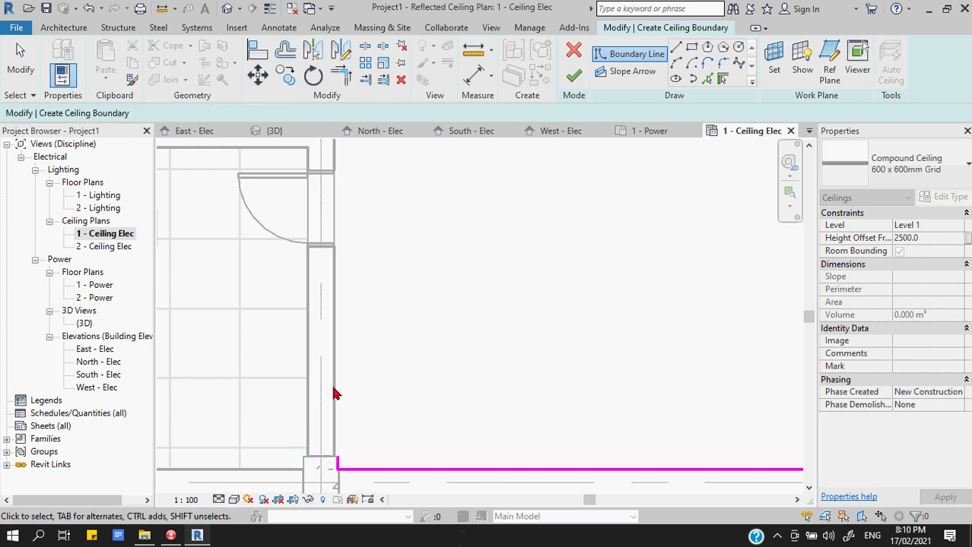
- Draw the left boundary beside the bedroom back to the start corner and finish the ceiling
left_click(676, 48)
left_click(337, 459)
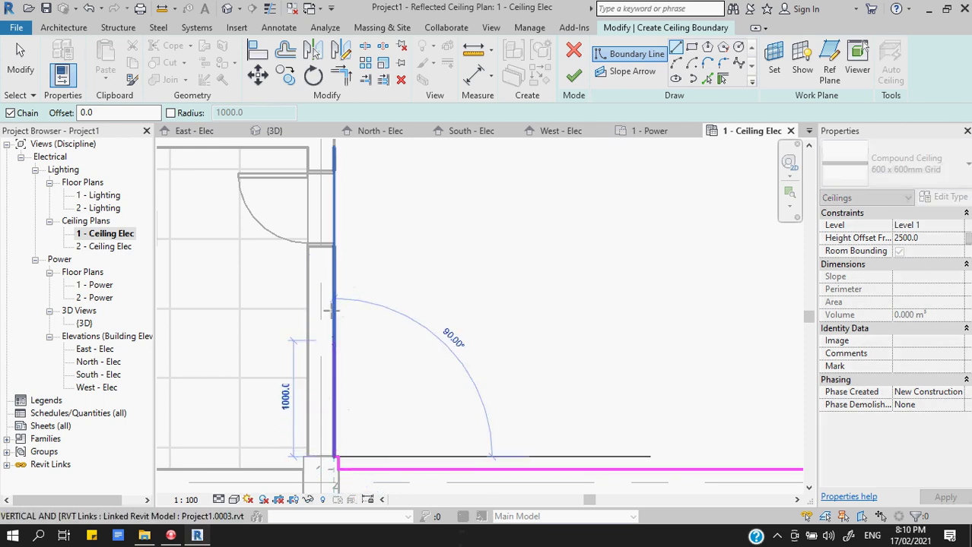
scroll(332, 310, "down", 3)
left_click(344, 236)
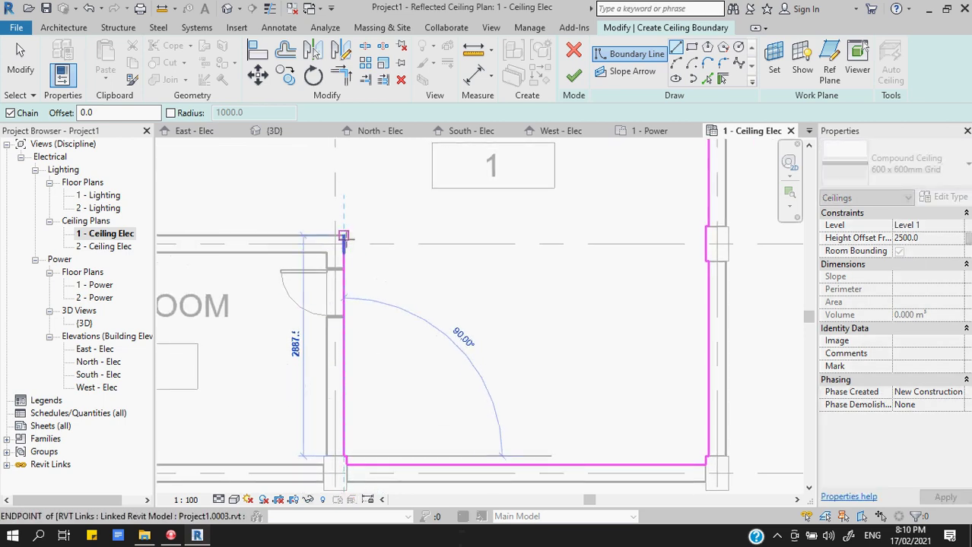
scroll(345, 257, "down", 5)
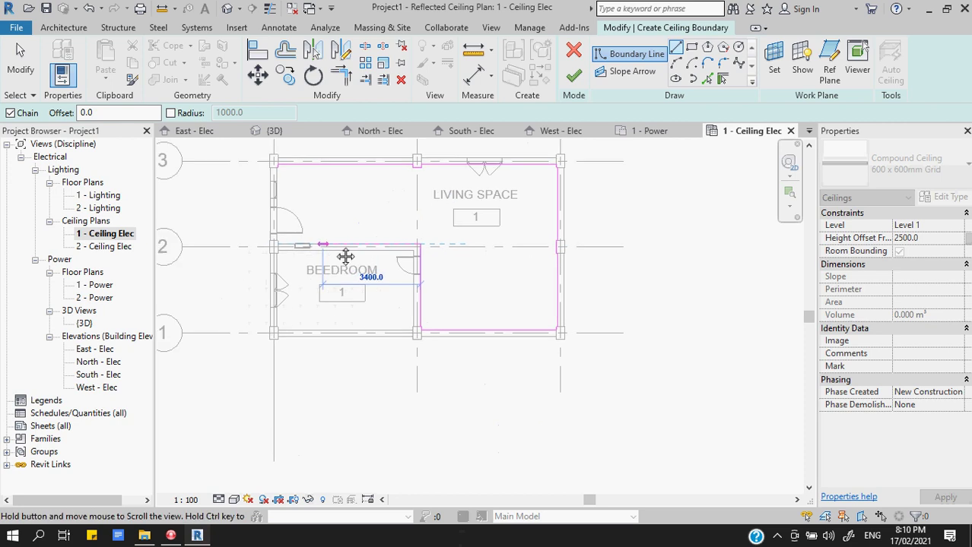
scroll(343, 266, "up", 6)
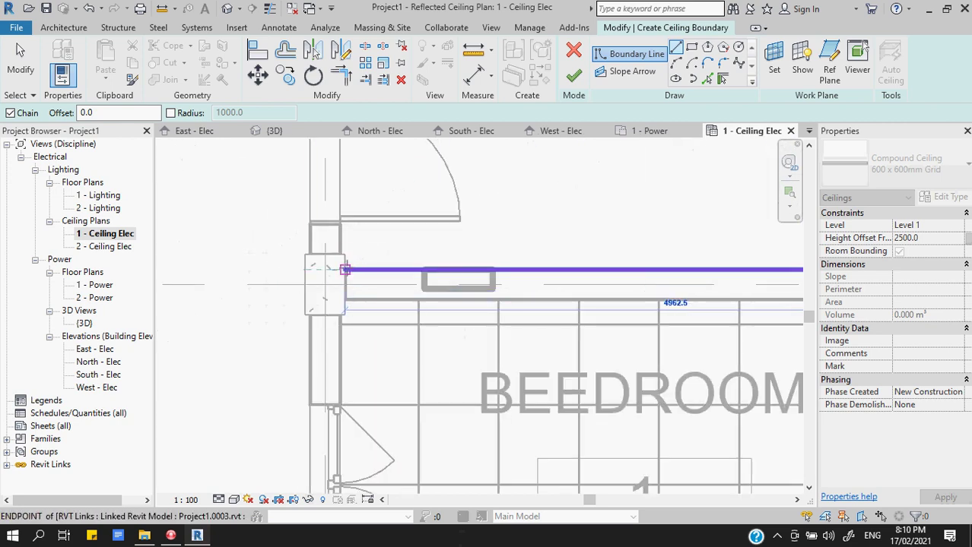
left_click(345, 269)
left_click(340, 253)
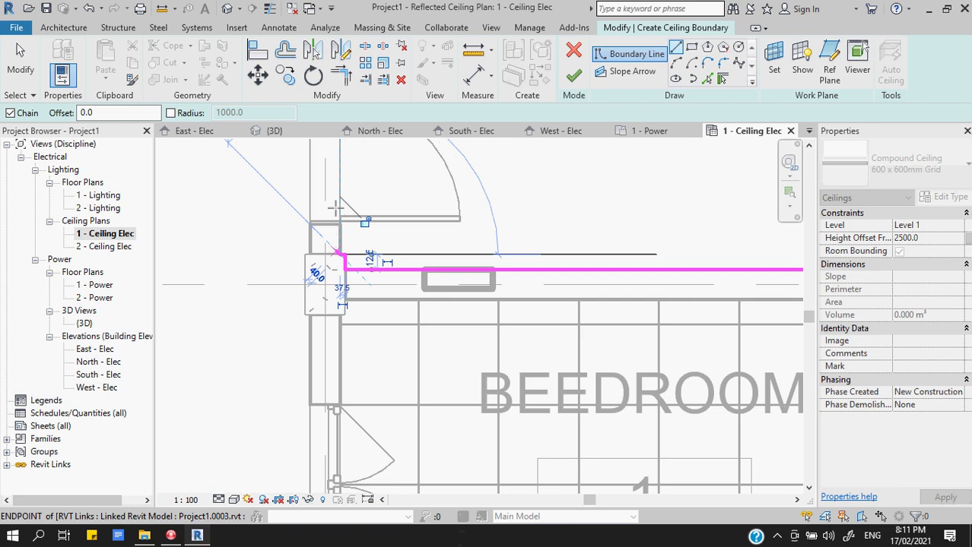
scroll(334, 266, "down", 2)
mouse_move(296, 263)
middle_mouse_down()
mouse_move(358, 304)
mouse_move(344, 228)
middle_mouse_up()
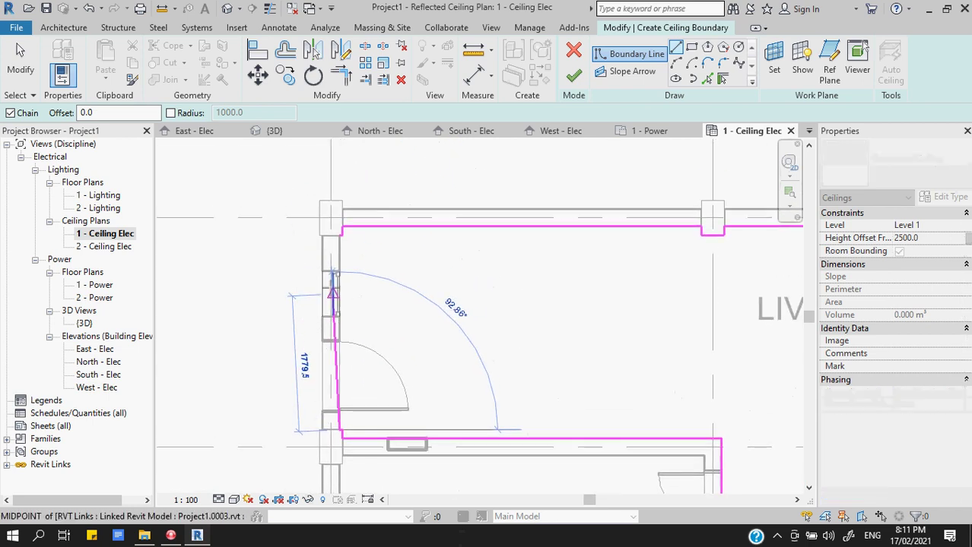
scroll(346, 209, "up", 4)
left_click(346, 209)
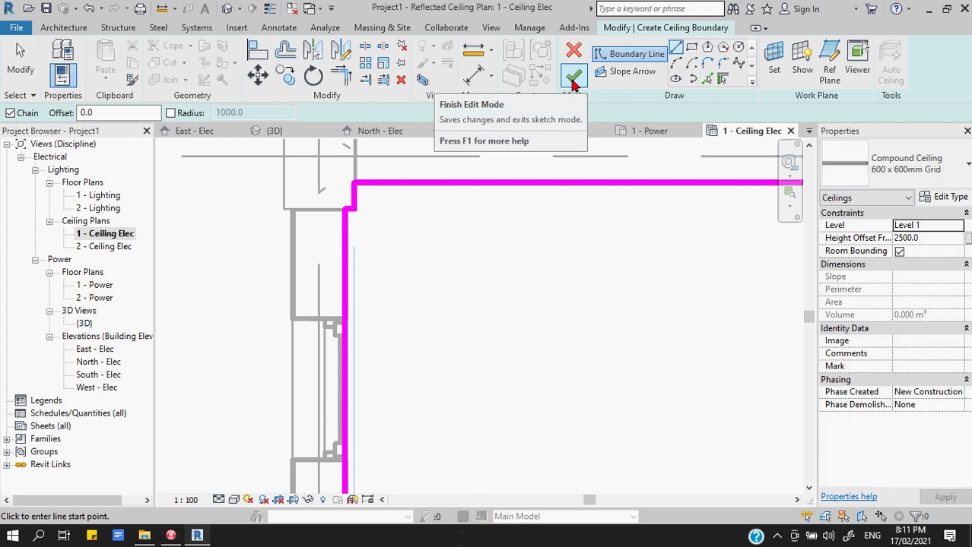
left_click(572, 82)
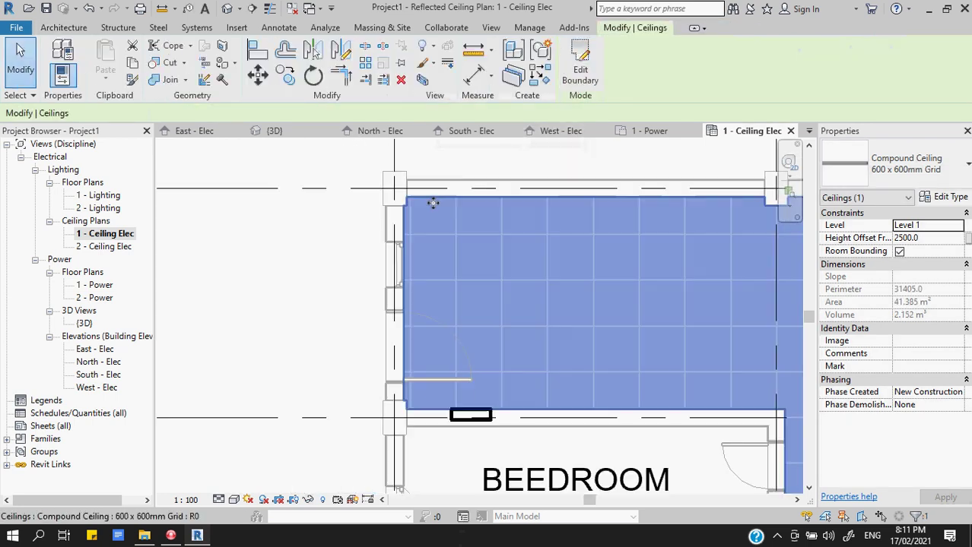
- Deselect the new ceiling and expand the Systems tab's Electrical panel for lighting fixtures
scroll(419, 203, "down", 3)
key("Escape")
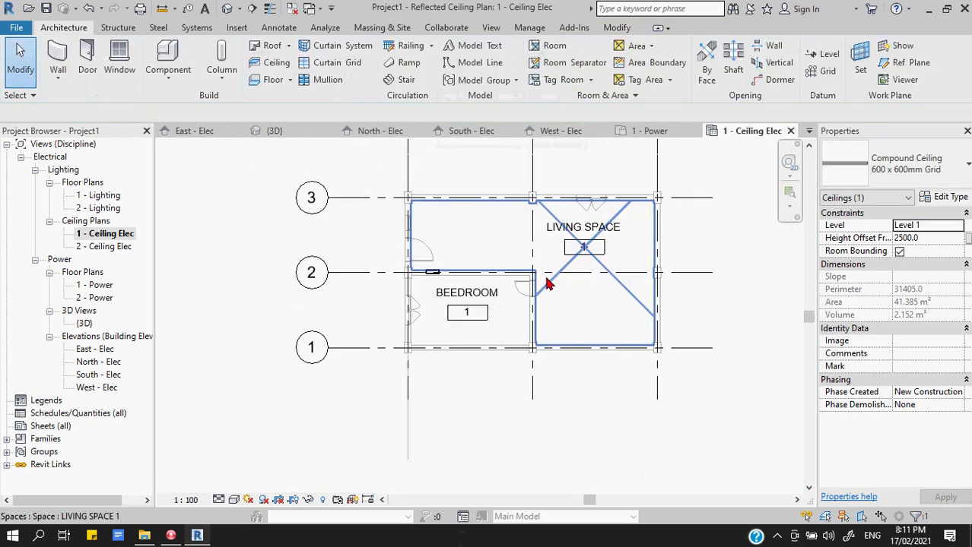
scroll(553, 274, "up", 2)
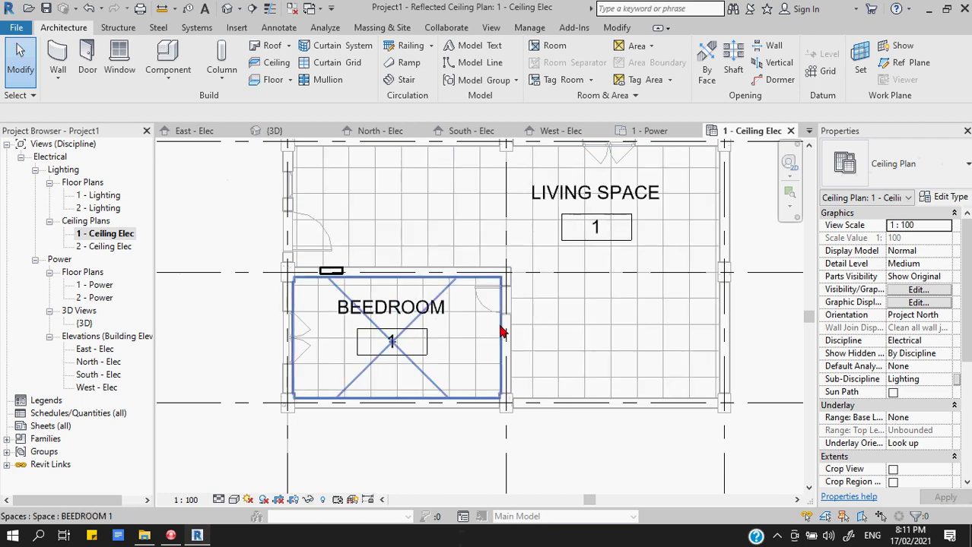
left_click(196, 28)
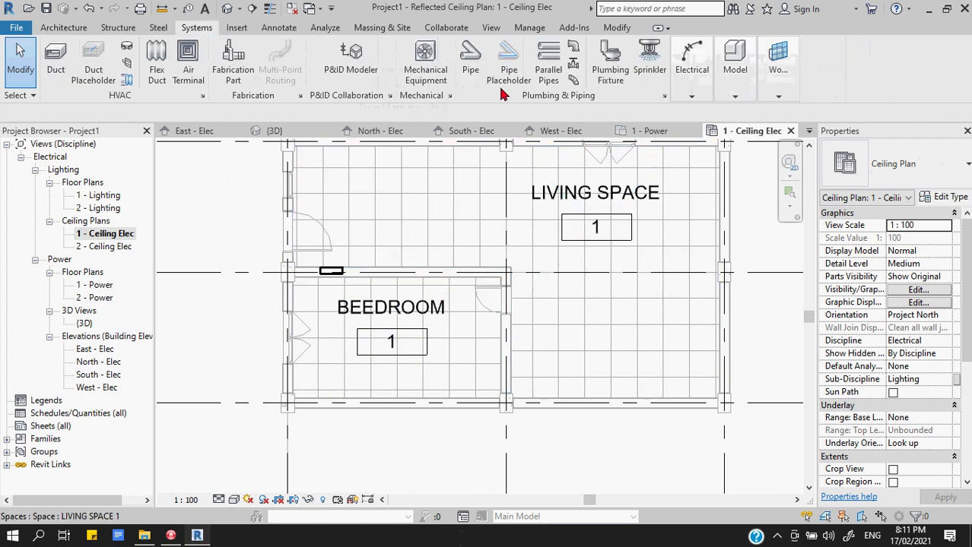
left_click(675, 102)
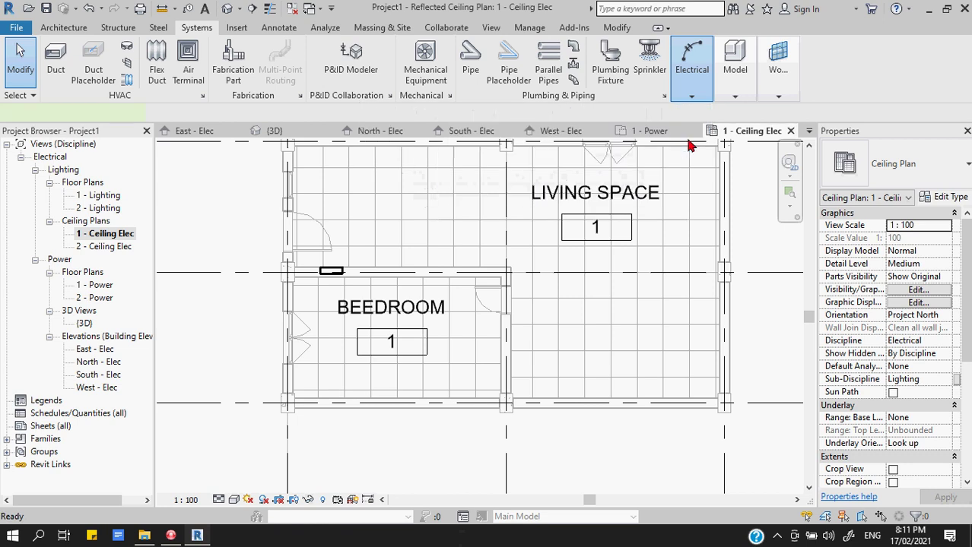
- From the fixture's type settings, browse the family library to US Metric > Lighting > MEP > Internal
left_click(942, 198)
left_click(644, 39)
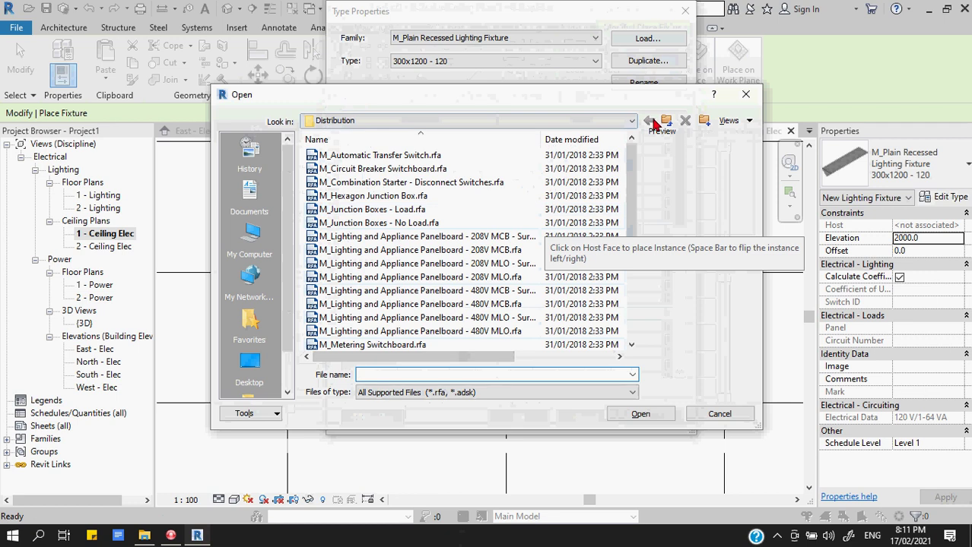
left_click(665, 126)
left_click(665, 126)
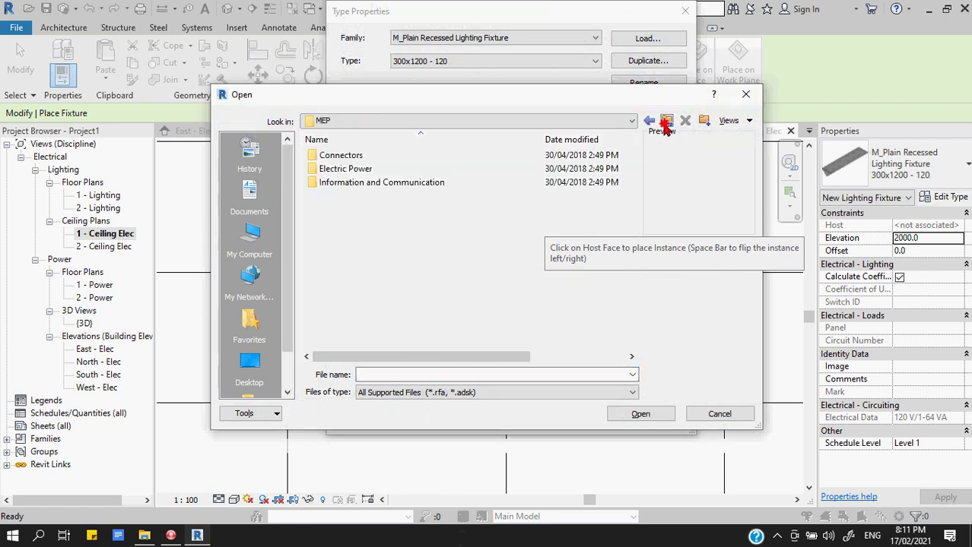
left_click(664, 127)
left_click(664, 126)
left_click(664, 127)
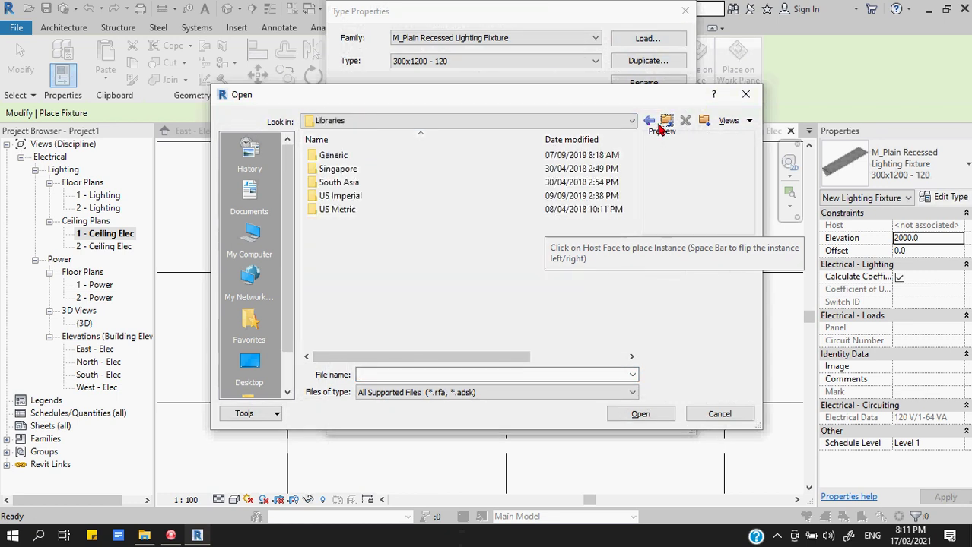
double_click(338, 210)
scroll(429, 262, "down", 5)
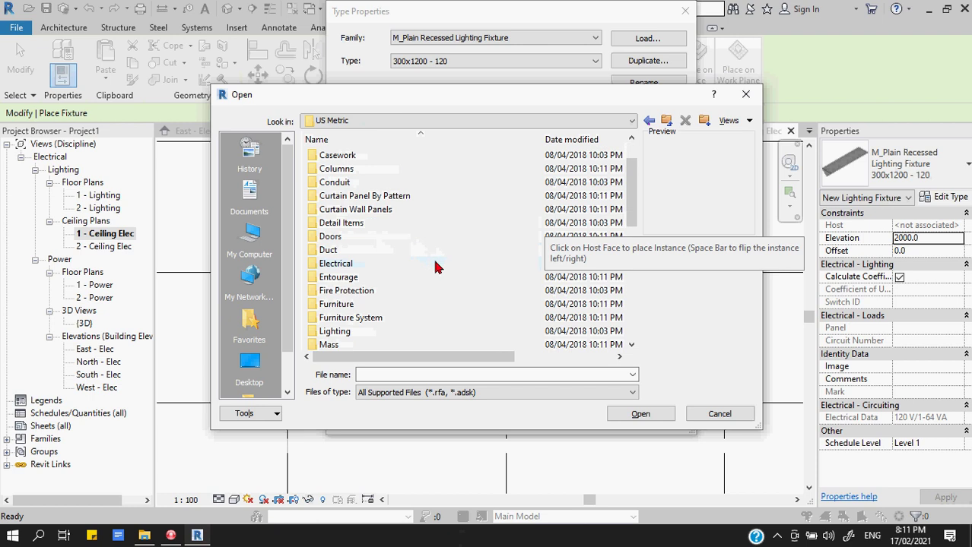
scroll(437, 268, "up", 2)
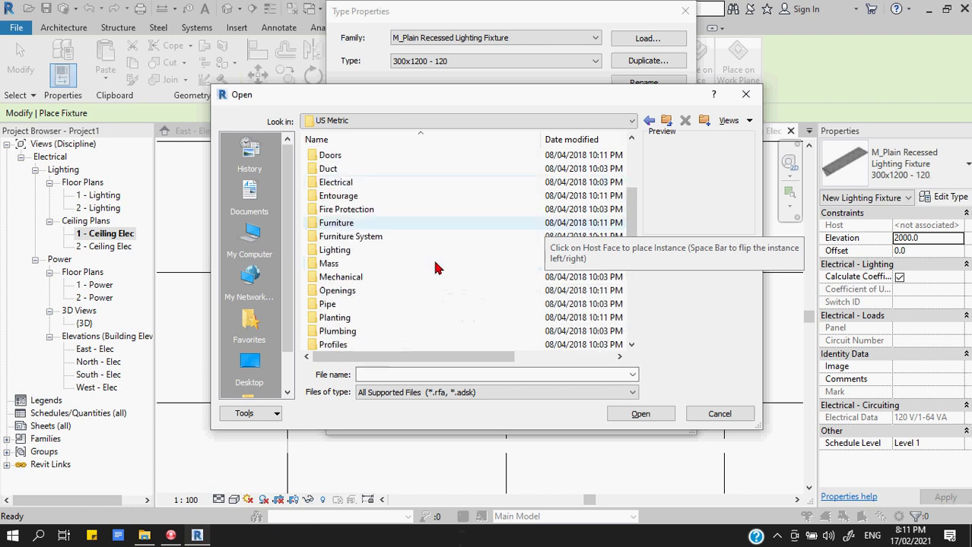
double_click(346, 254)
double_click(334, 168)
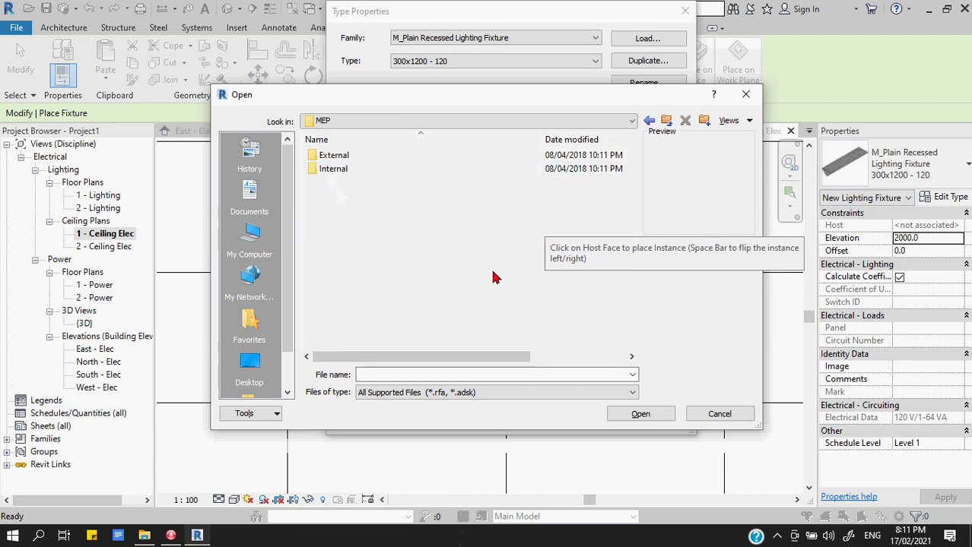
double_click(334, 169)
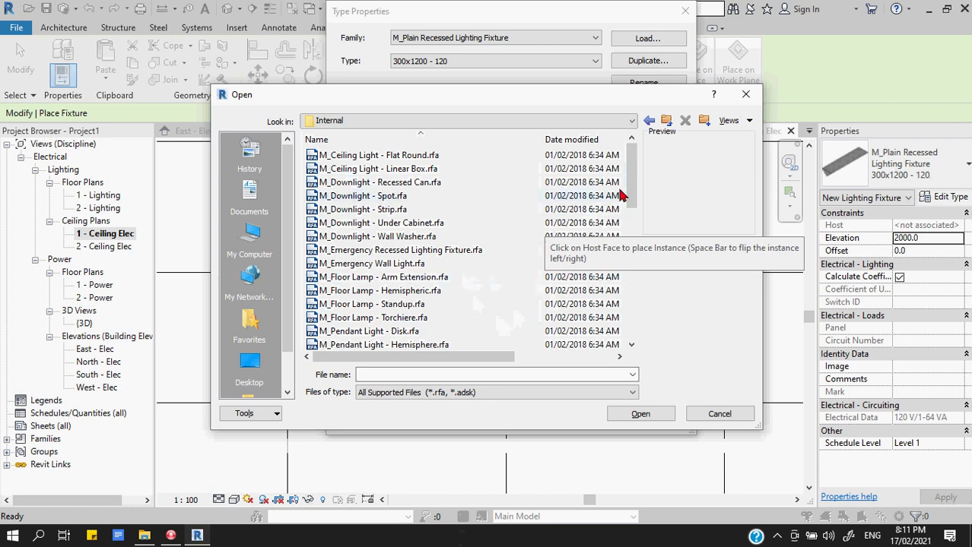
- Load M_Troffer Light - Parabolic Rectangular.rfa after previewing the Parabolic Square and Lens troffers
left_click_drag(629, 192, 631, 321)
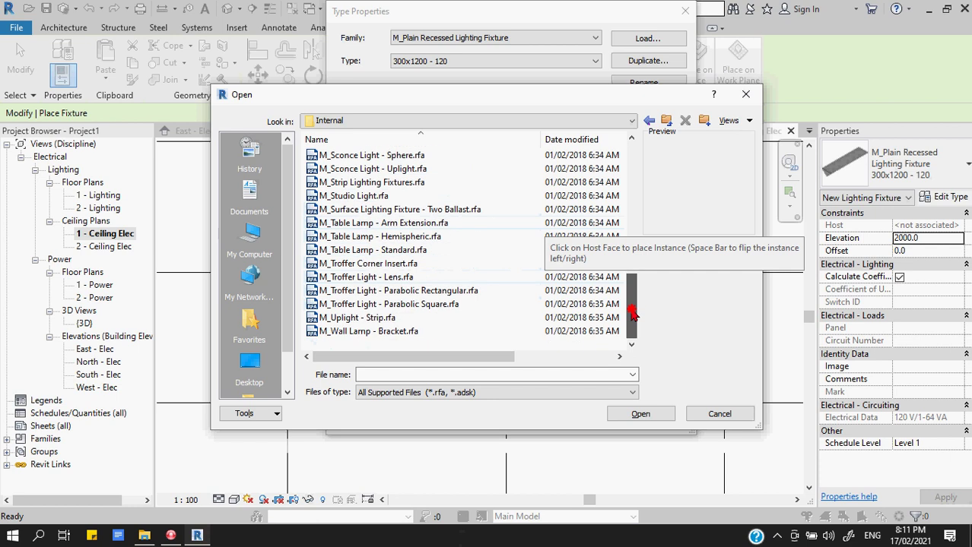
left_click(411, 306)
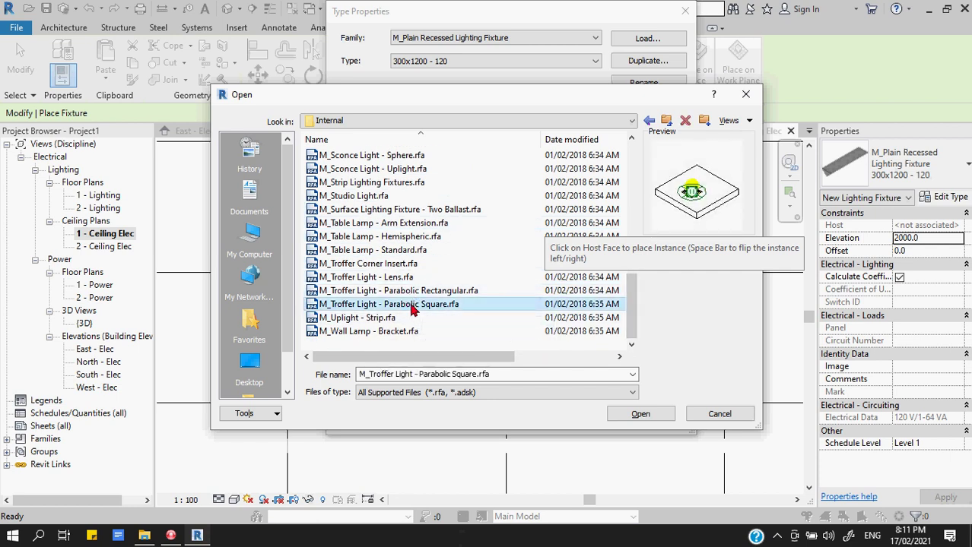
left_click(395, 279)
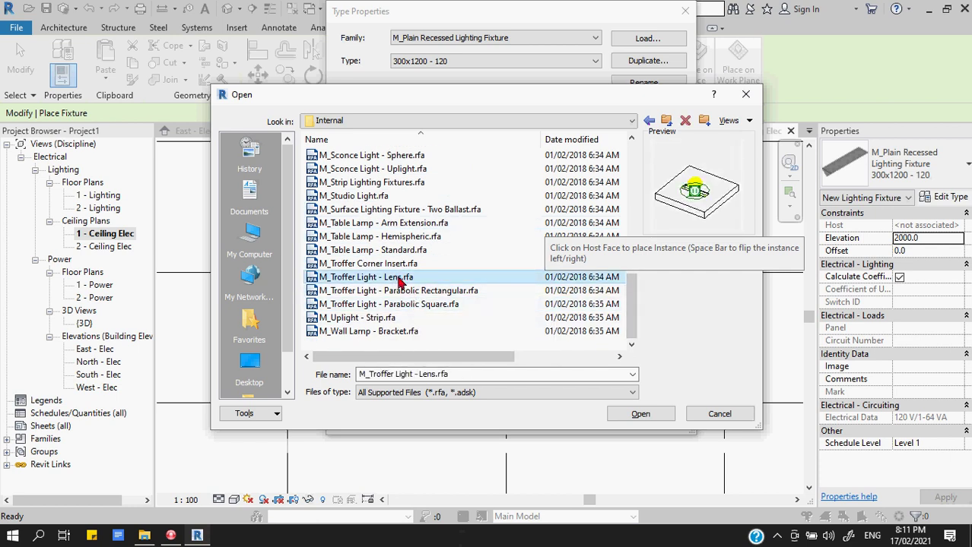
left_click(400, 293)
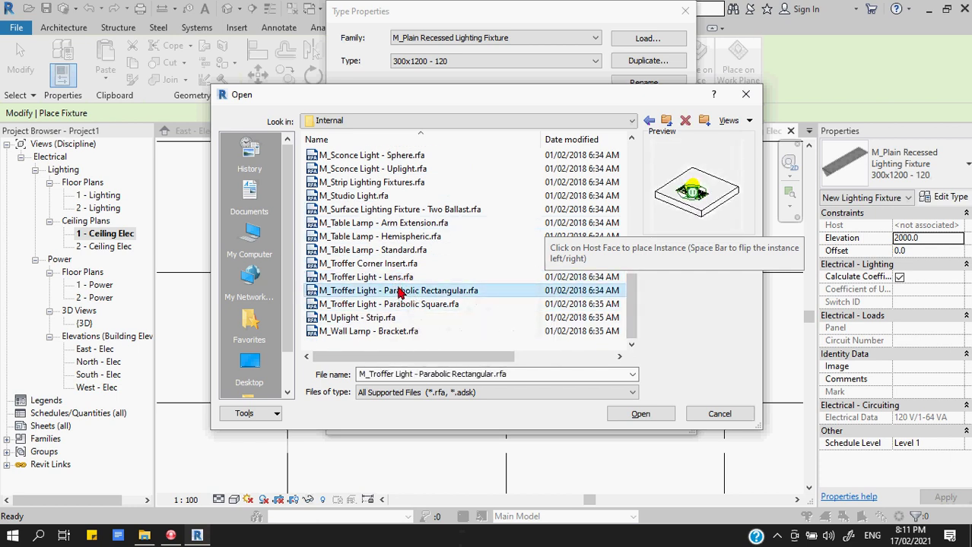
left_click(638, 415)
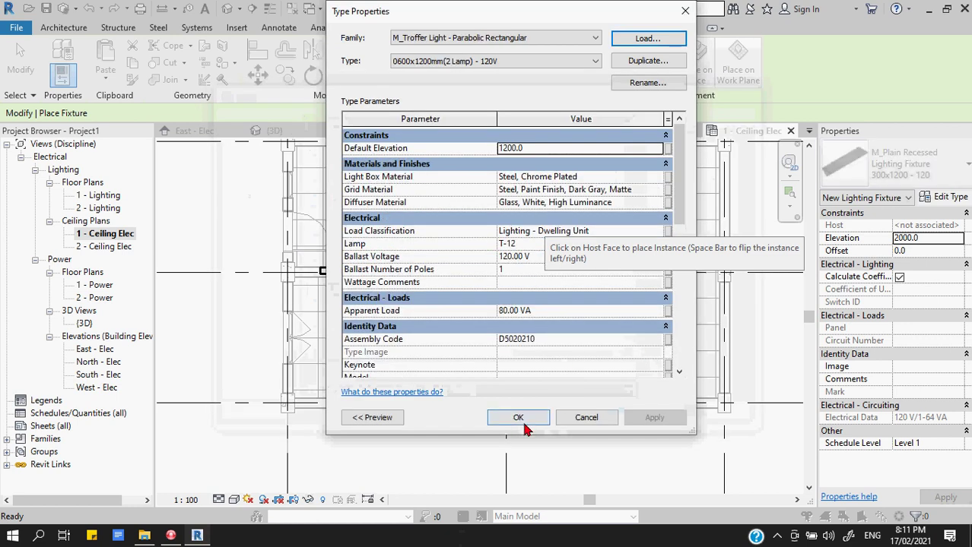
- Set the troffer type's Ballast Voltage to 230 and apply the type properties
left_click(536, 258)
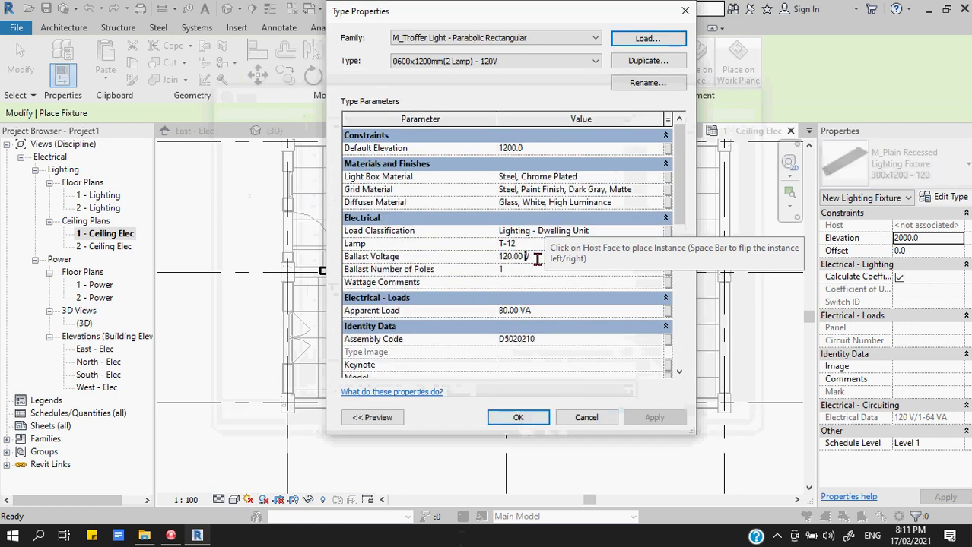
type("23")
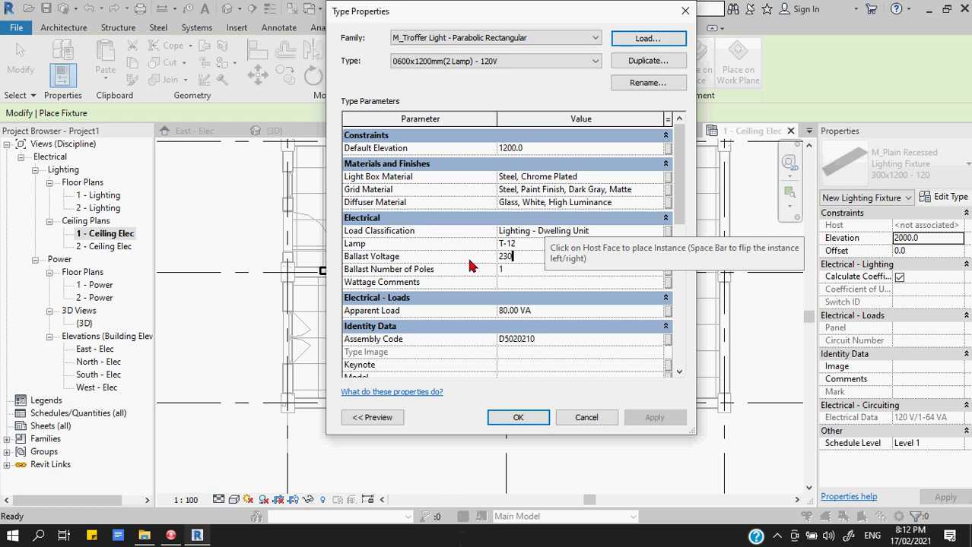
left_click(520, 417)
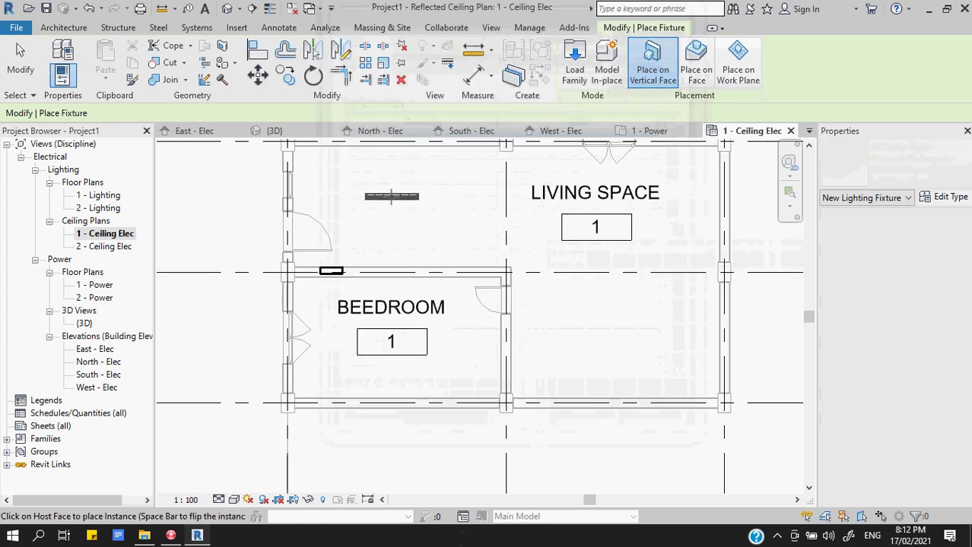
- Place troffers on the ceiling faces: upper-left, upper and lower living space, plus one in the bedroom
left_click(695, 64)
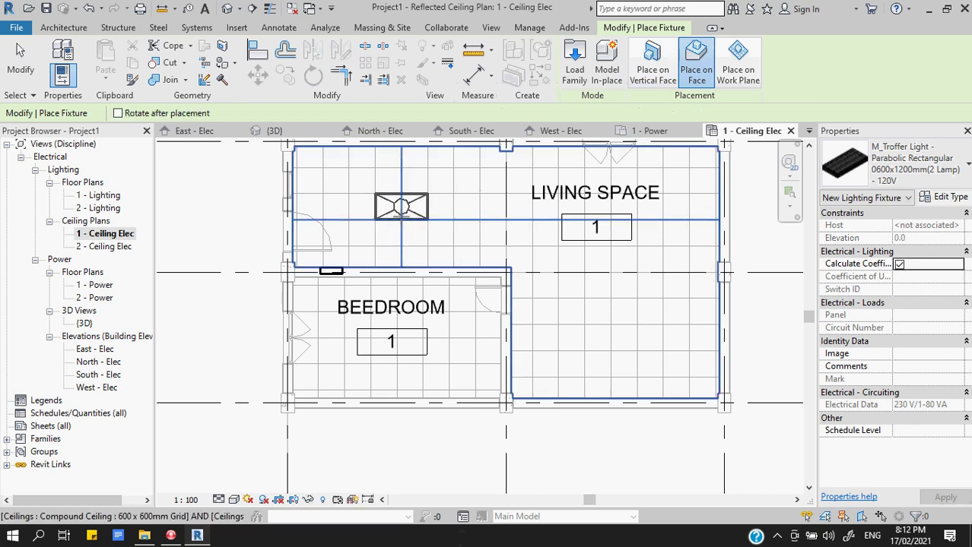
left_click(400, 216)
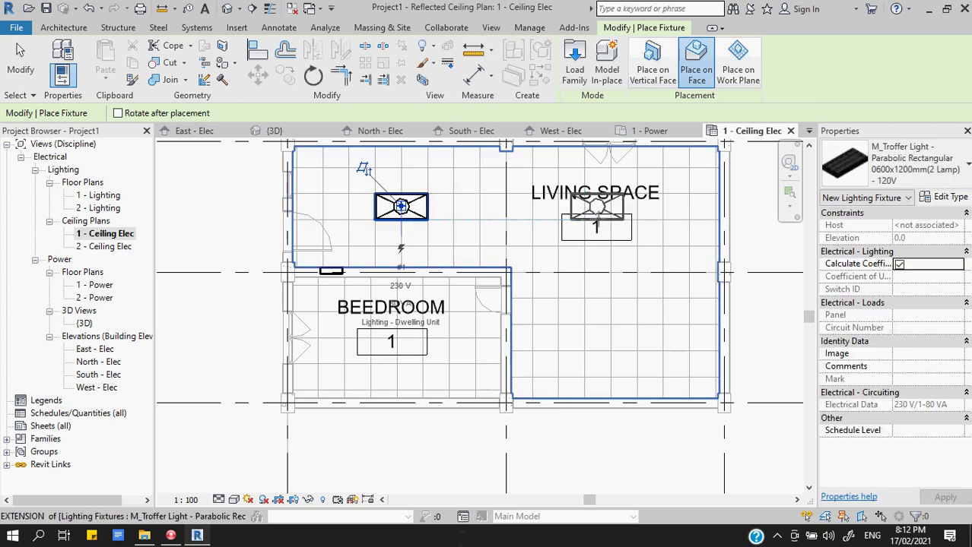
left_click(610, 209)
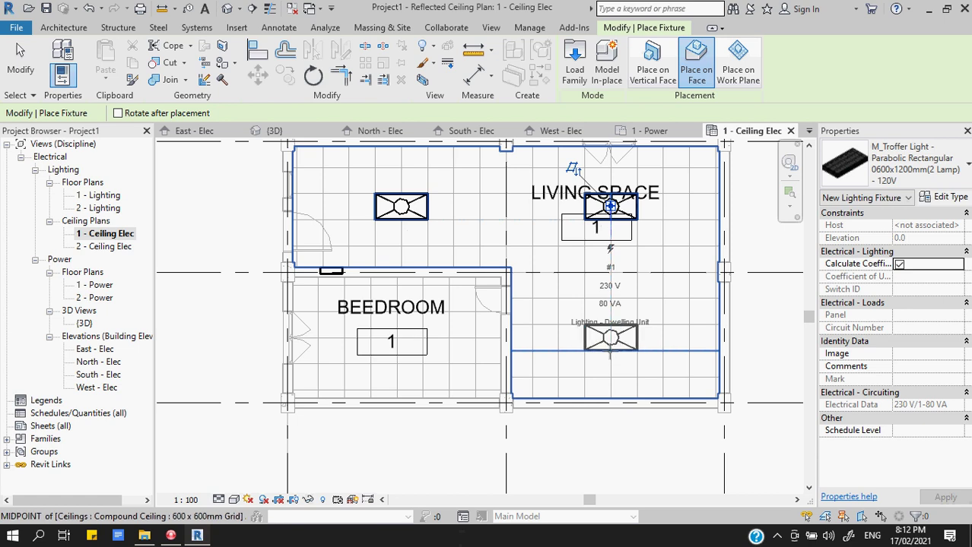
left_click(610, 337)
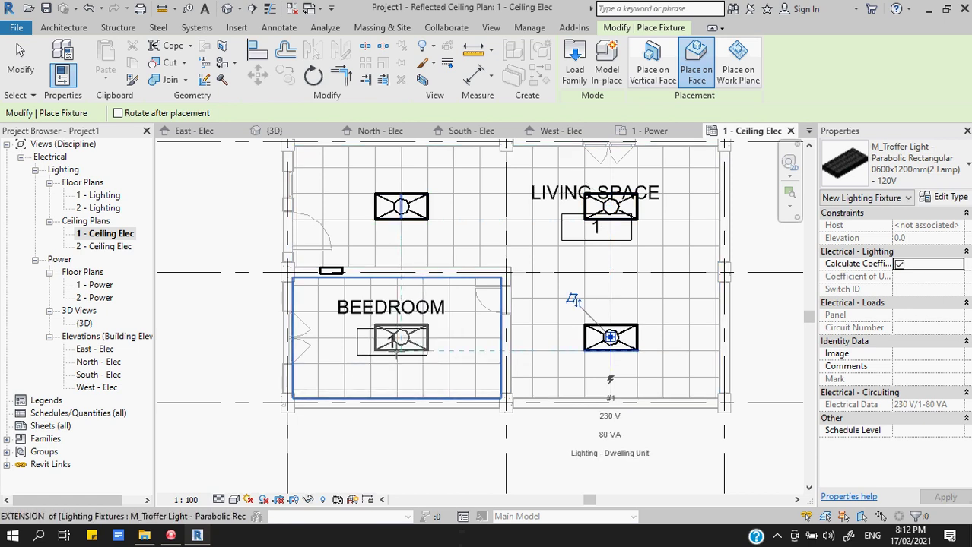
left_click(395, 351)
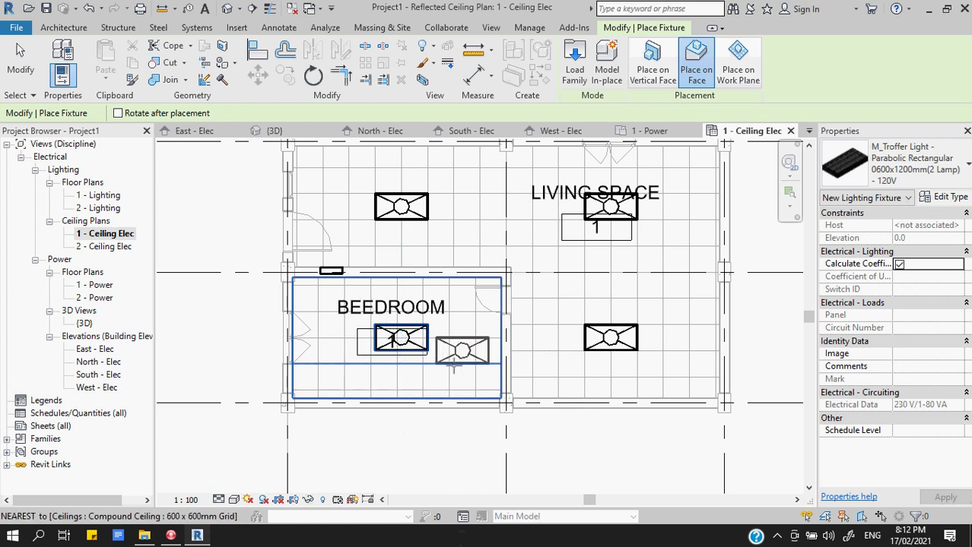
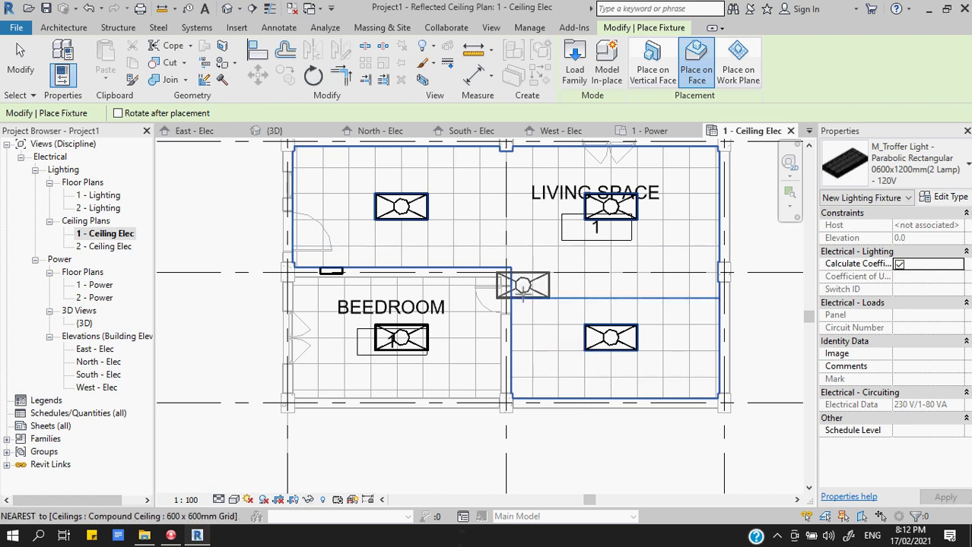
- Cancel troffer placement and open Type Properties for the M_Troffer Light fixture
key("Escape")
key("Escape")
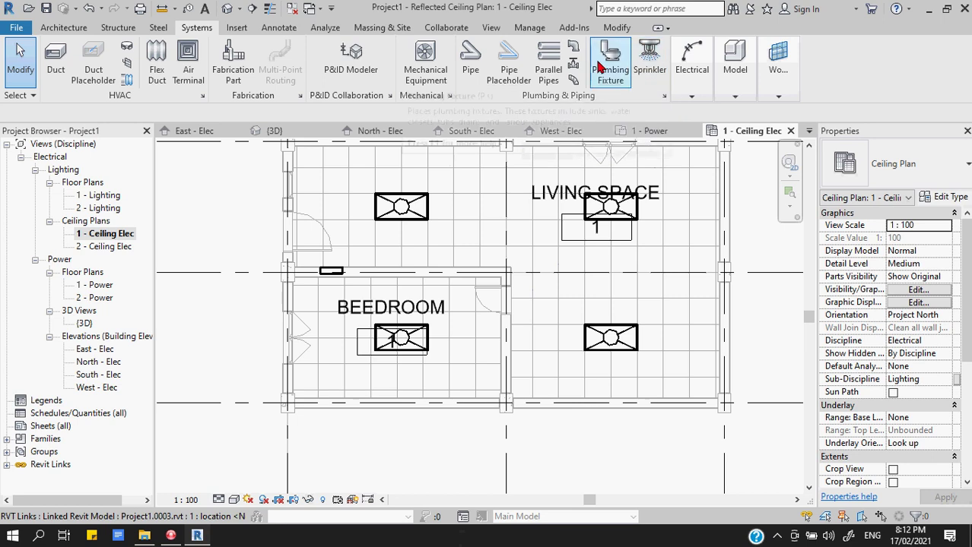
mouse_move(701, 105)
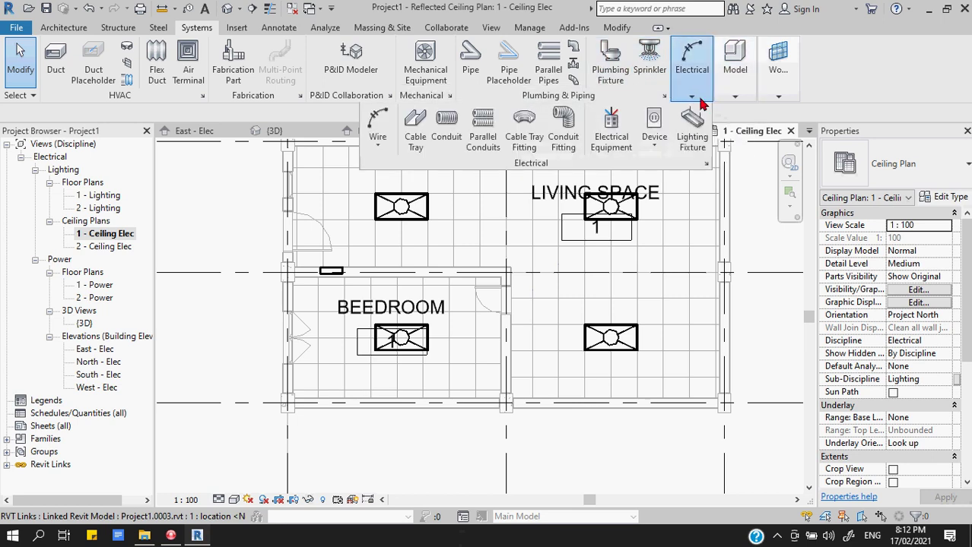
left_click(690, 140)
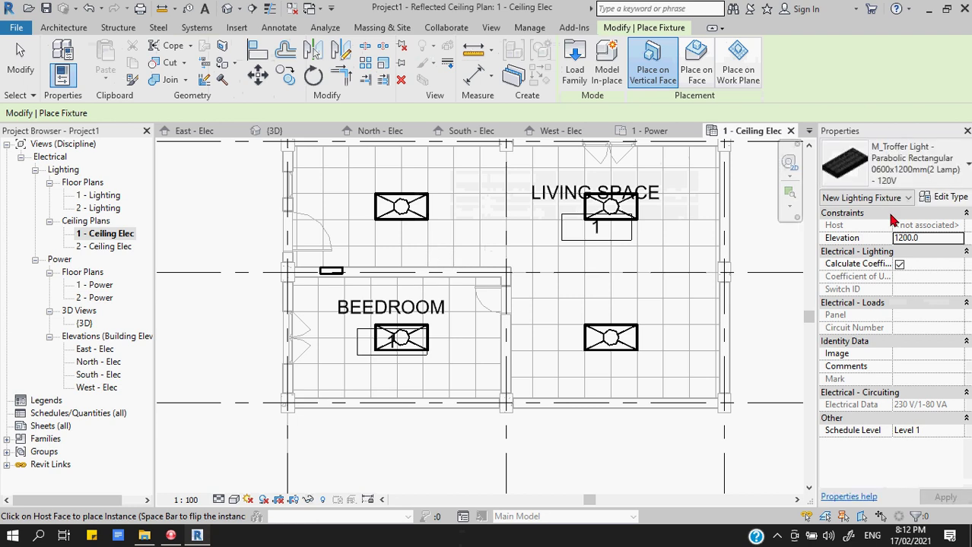
left_click(930, 200)
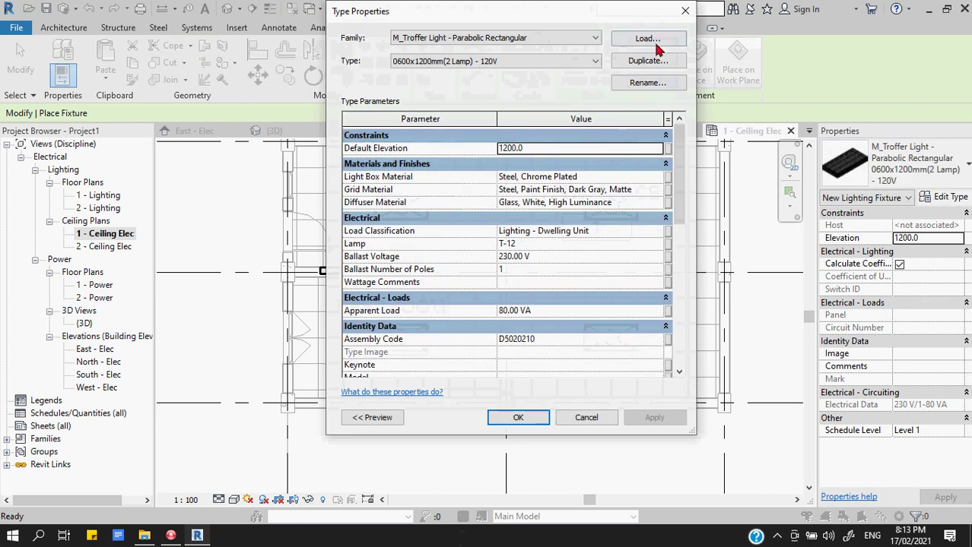
- Preview several lighting families, then load M_Downlight - Spot.rfa for its 60 Degree Tilt - 120V type
left_click(652, 41)
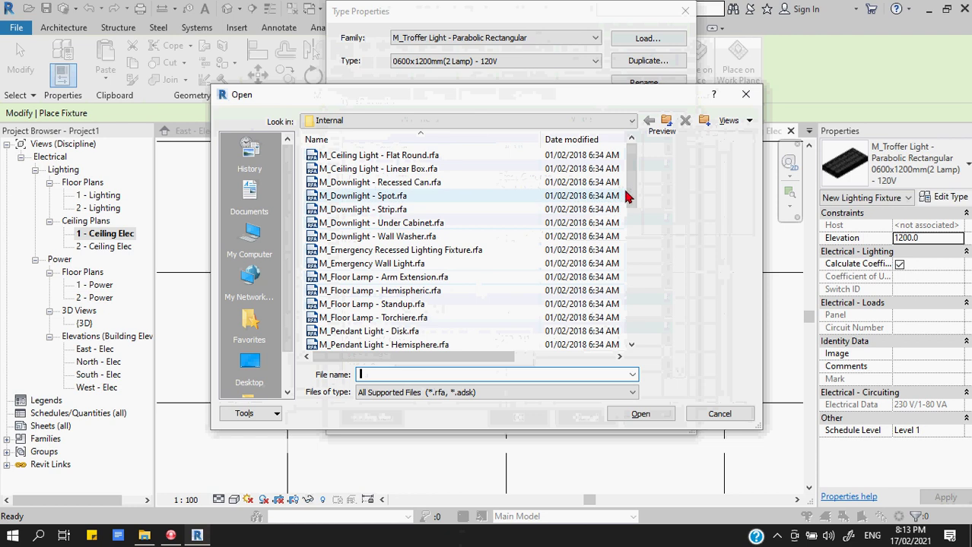
mouse_move(624, 194)
left_mouse_down()
mouse_move(626, 236)
mouse_move(617, 196)
left_mouse_up()
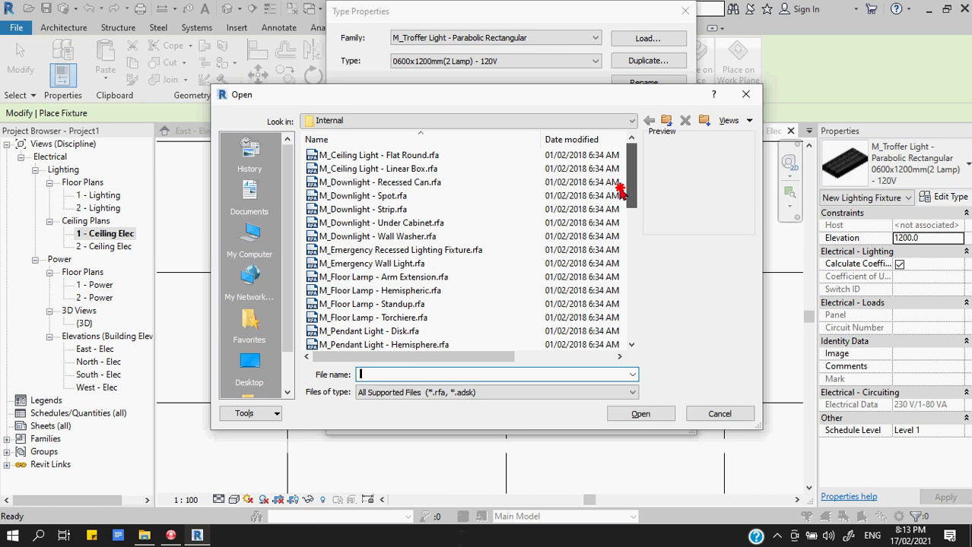
left_click(439, 212)
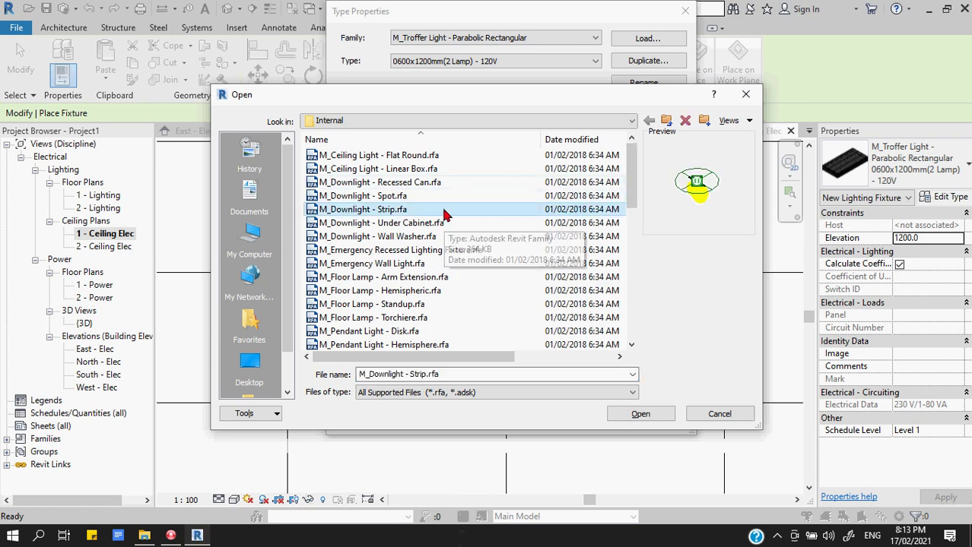
left_click(445, 263)
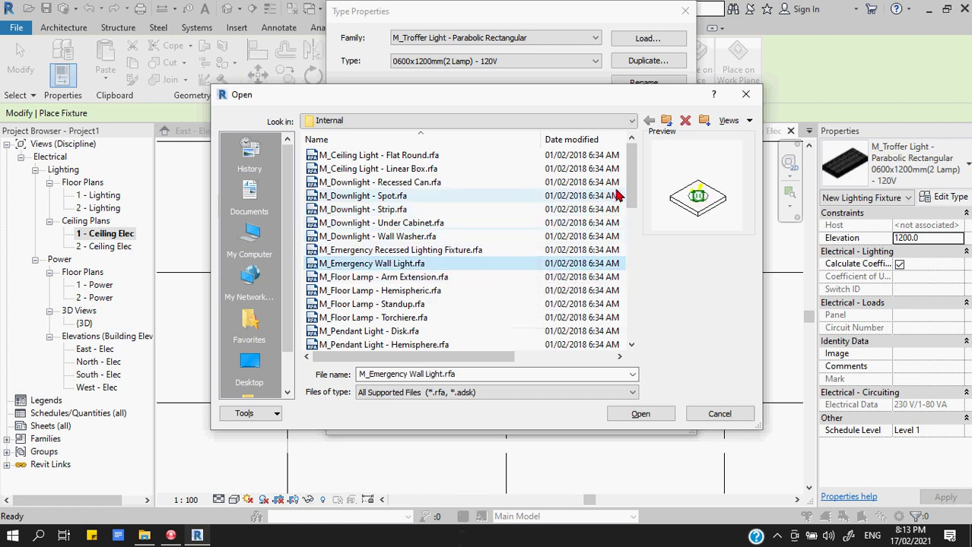
mouse_move(628, 192)
left_mouse_down()
mouse_move(629, 207)
mouse_move(629, 186)
left_mouse_up()
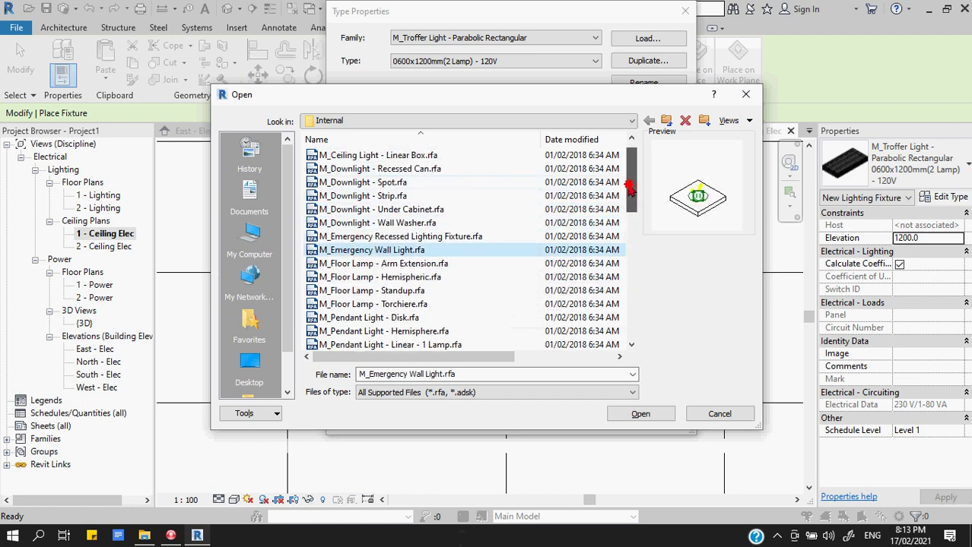
left_click(414, 156)
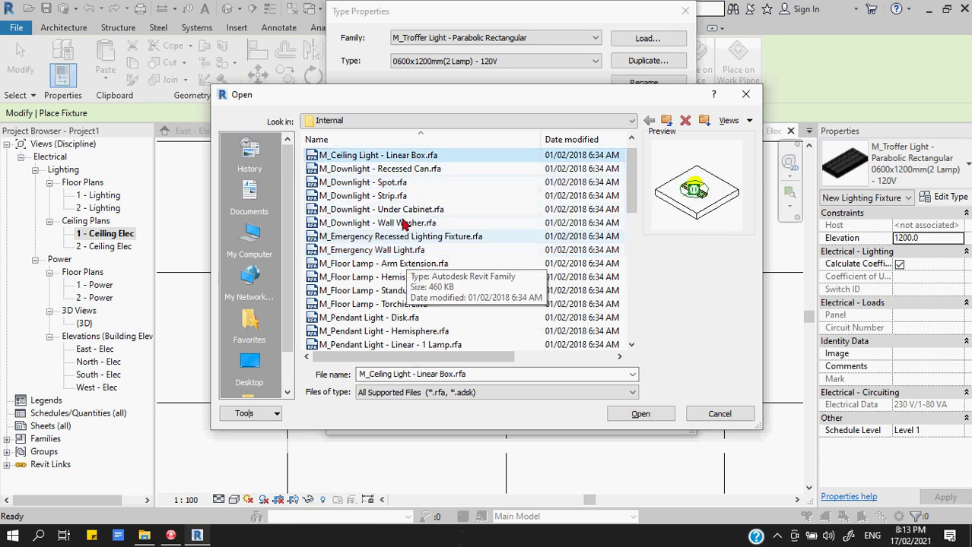
left_click(401, 183)
left_click(640, 414)
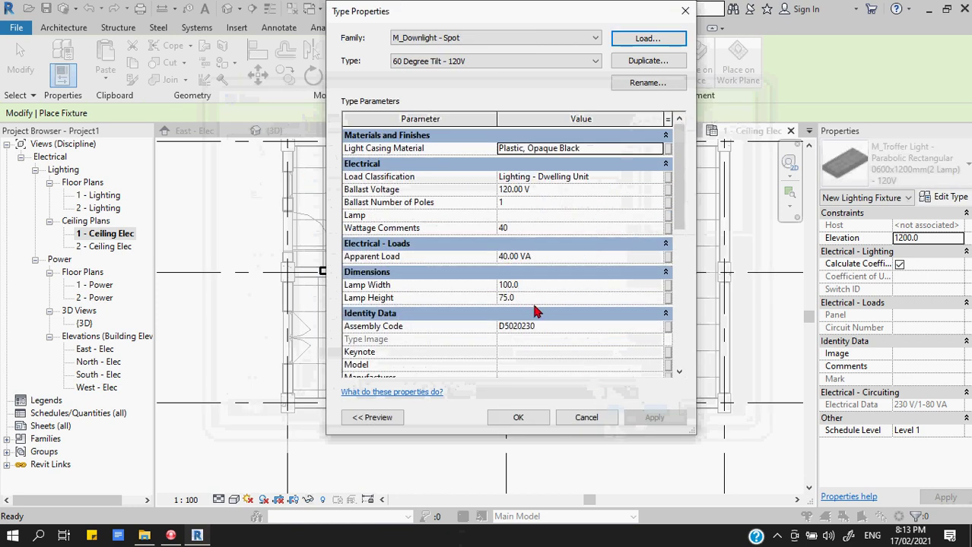
- Give the 60 Degree Tilt - 120V type 230 V ballast voltage and 50 W initial intensity, then apply
left_click(530, 193)
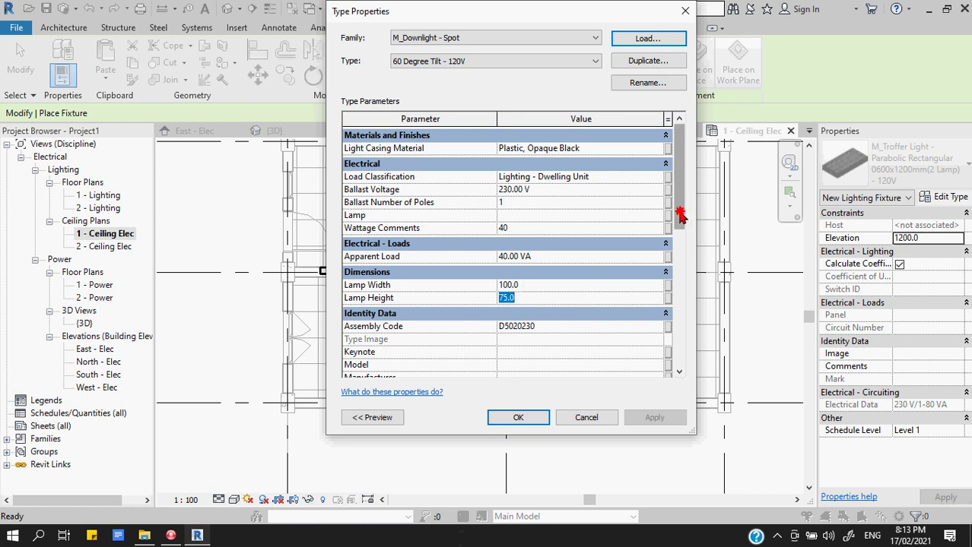
left_click(683, 362)
scroll(595, 341, "down", 2)
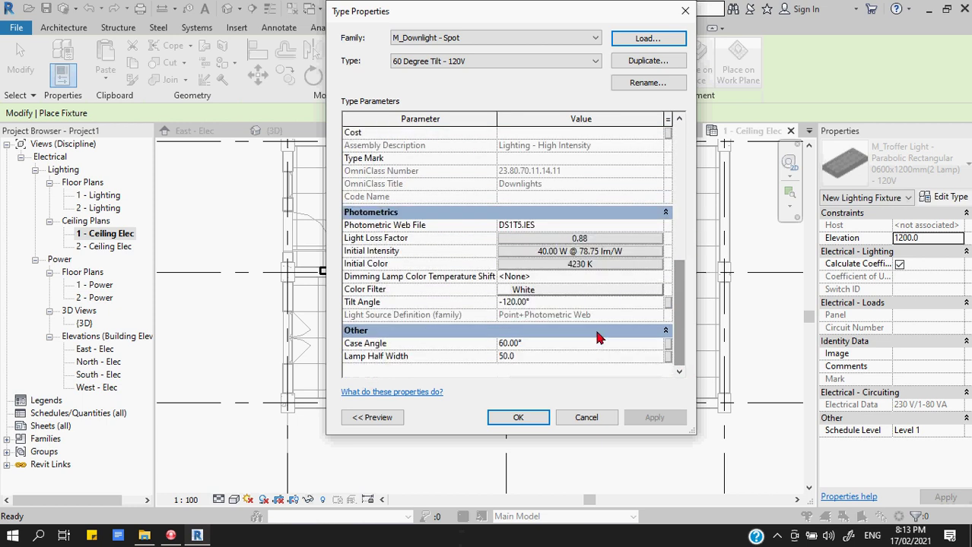
left_click(591, 257)
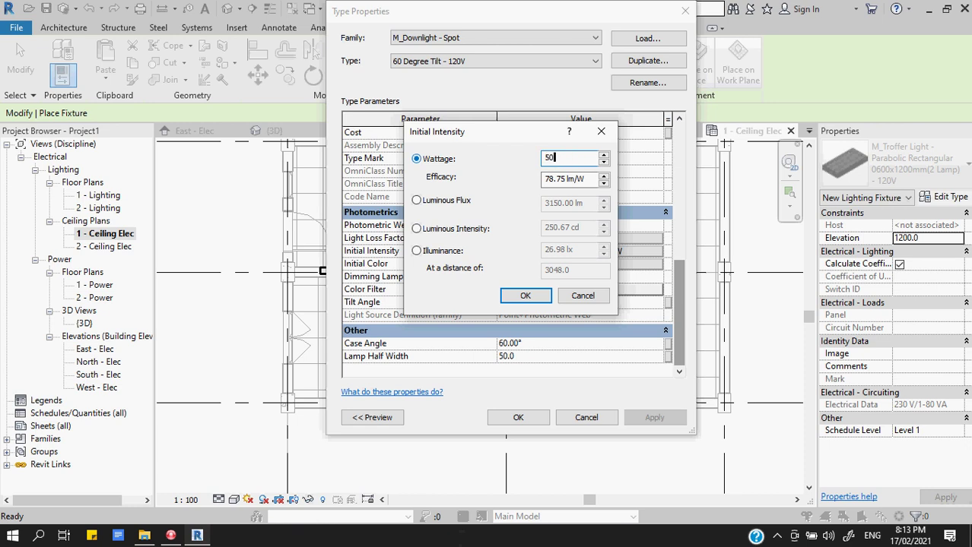
left_click(524, 294)
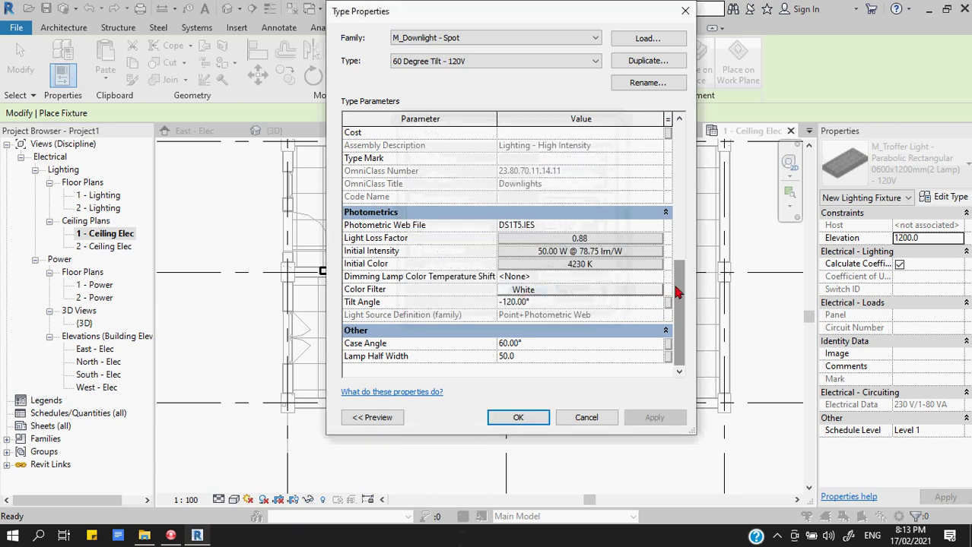
mouse_move(681, 296)
left_mouse_down()
mouse_move(679, 163)
mouse_move(680, 295)
left_mouse_up()
left_click(516, 418)
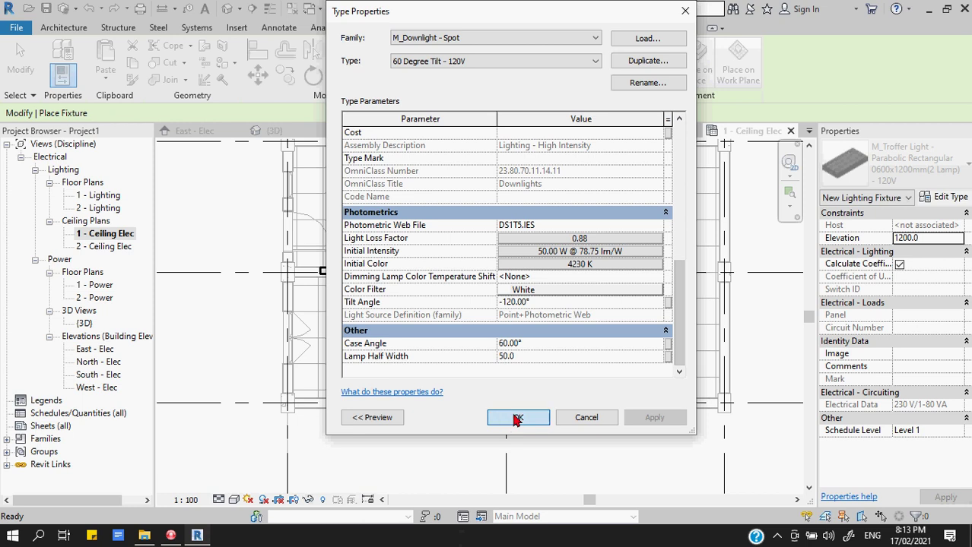
- Place a spot downlight near the corner of the upper-left room
scroll(324, 163, "up", 5)
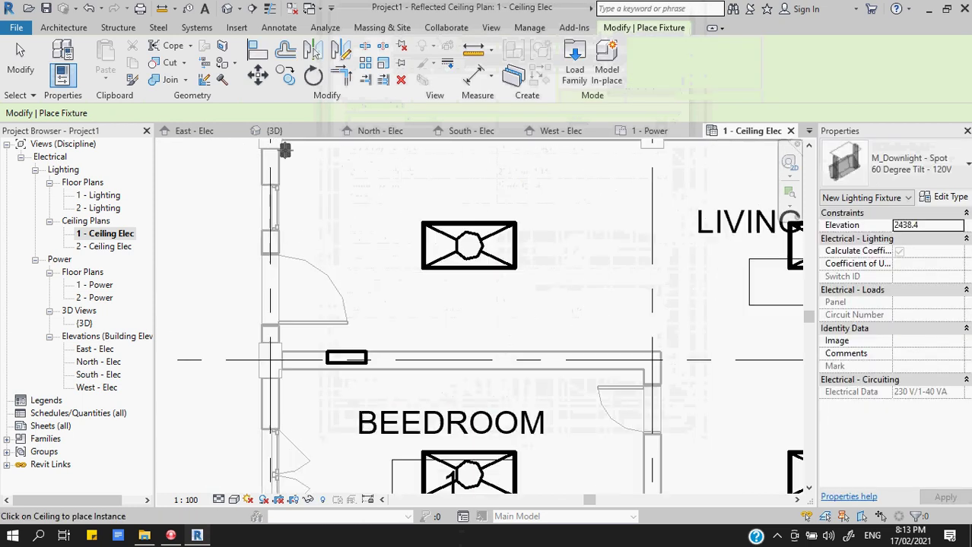
scroll(324, 163, "down", 3)
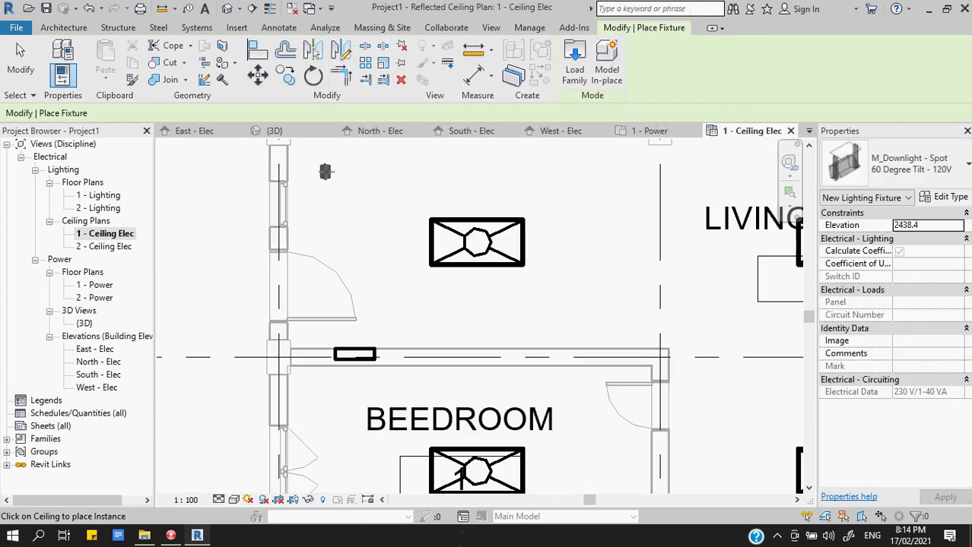
scroll(335, 181, "up", 3)
scroll(337, 180, "down", 1)
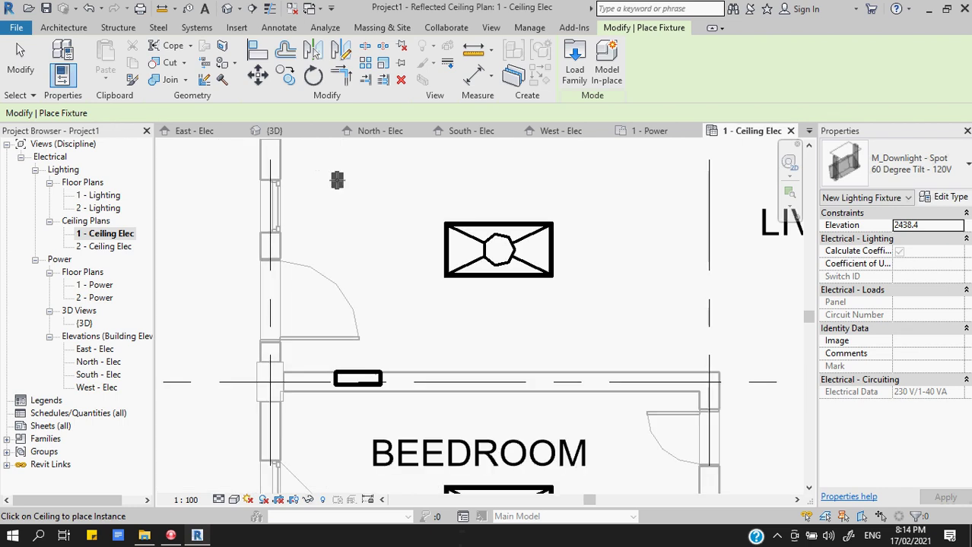
scroll(337, 181, "up", 1)
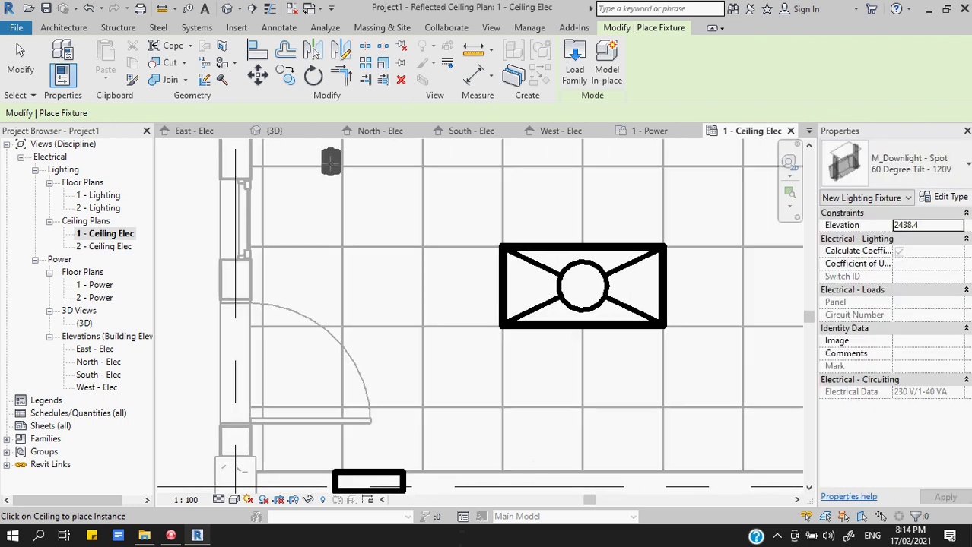
scroll(330, 176, "down", 1)
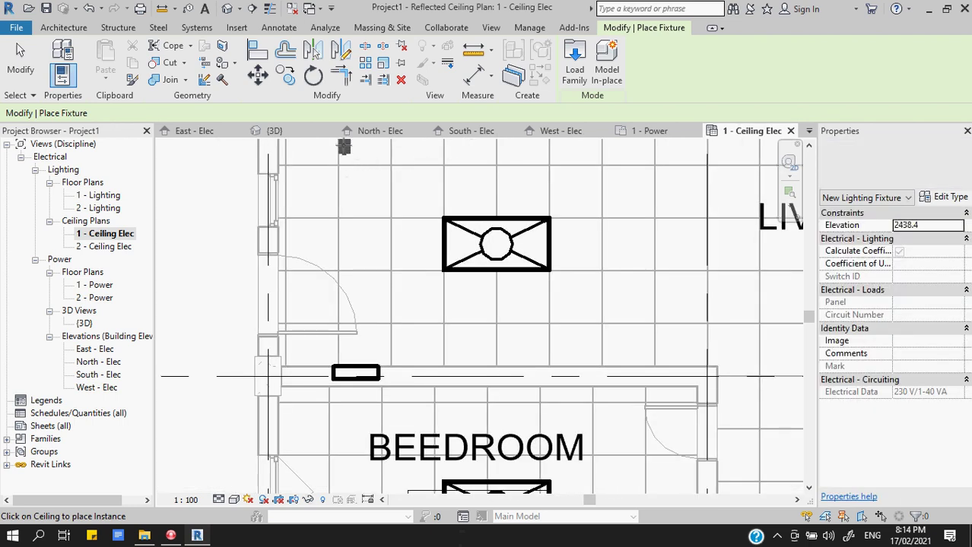
middle_click_drag(383, 158, 386, 182)
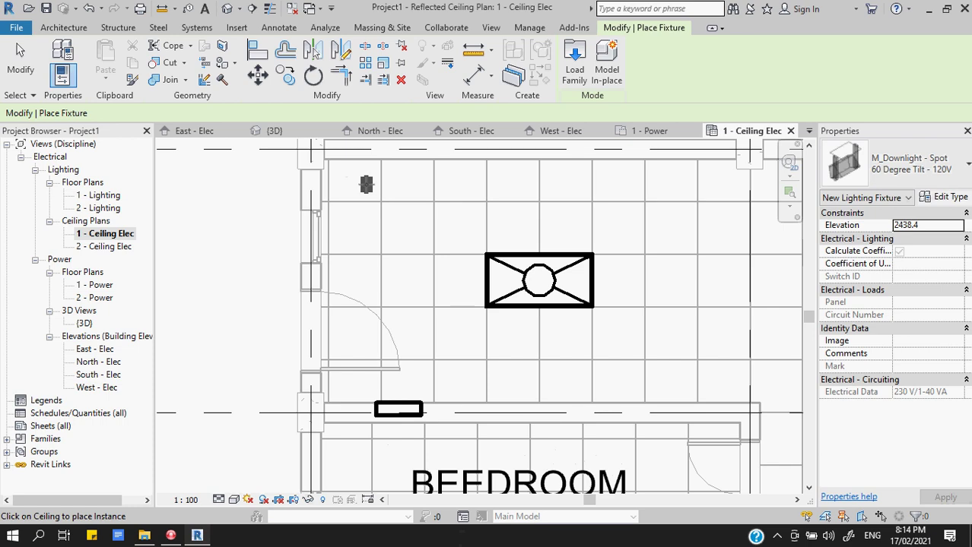
left_click(380, 201)
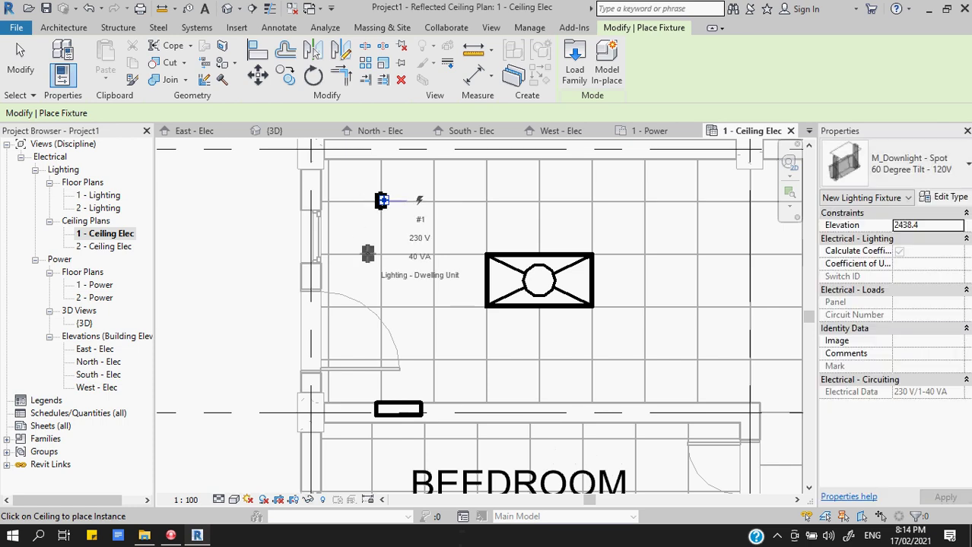
- Place downlights at LIVING SPACE's top-right and BEEDROOM's top-left corners, then end placement
scroll(340, 243, "down", 5)
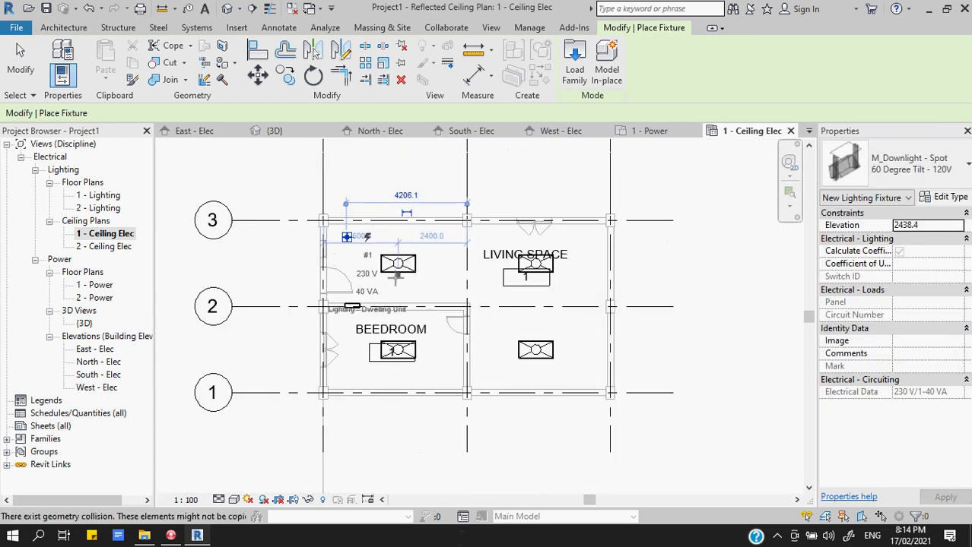
scroll(590, 239, "up", 3)
left_click(597, 237)
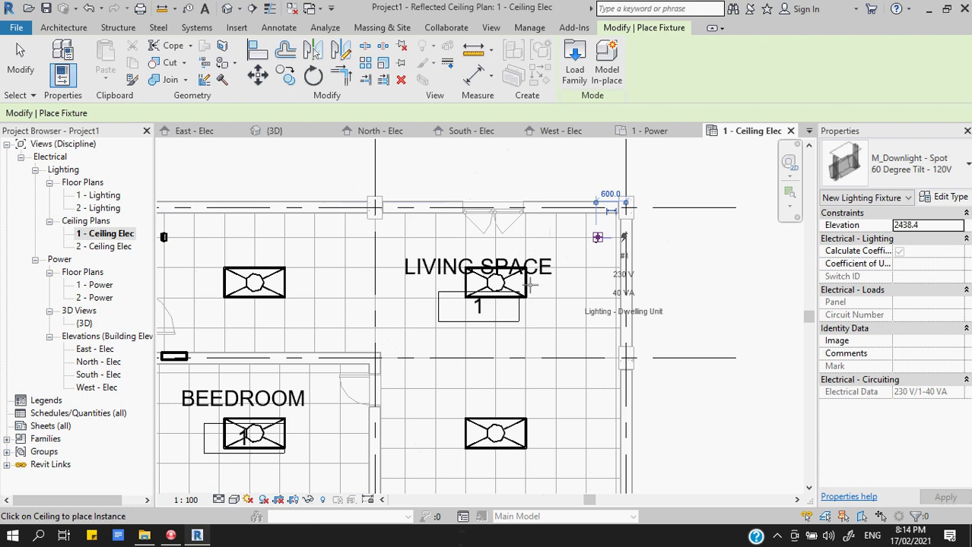
middle_click_drag(396, 346, 411, 250)
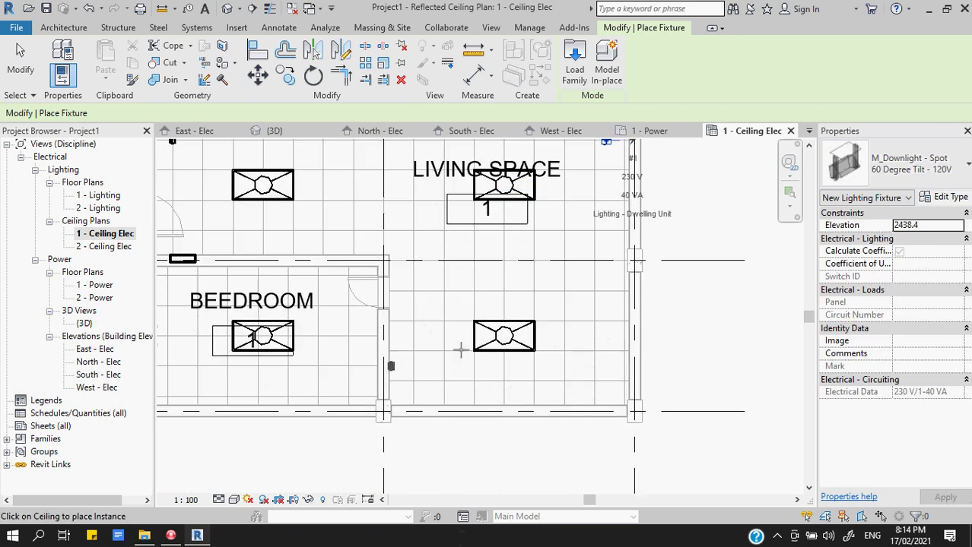
middle_click_drag(403, 281, 333, 259)
left_click(311, 258)
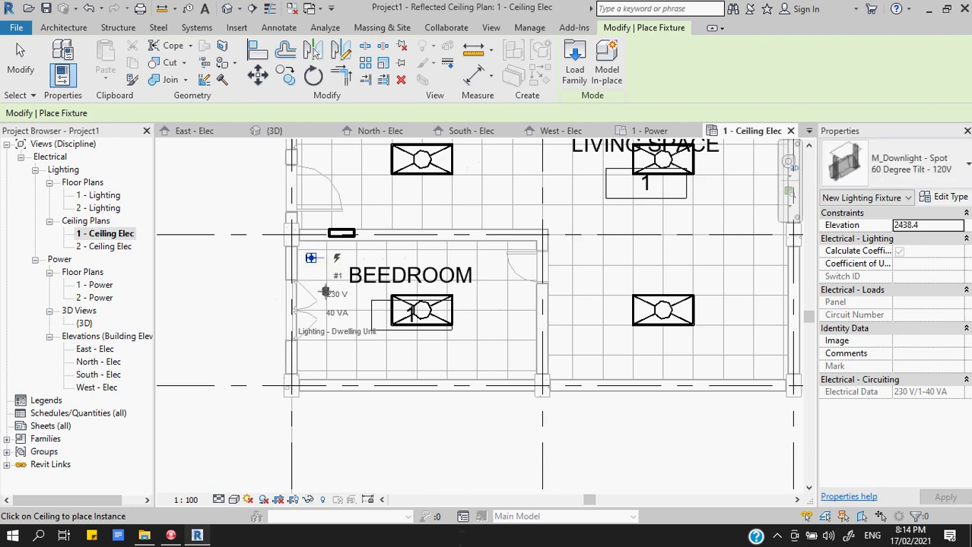
scroll(329, 281, "down", 2)
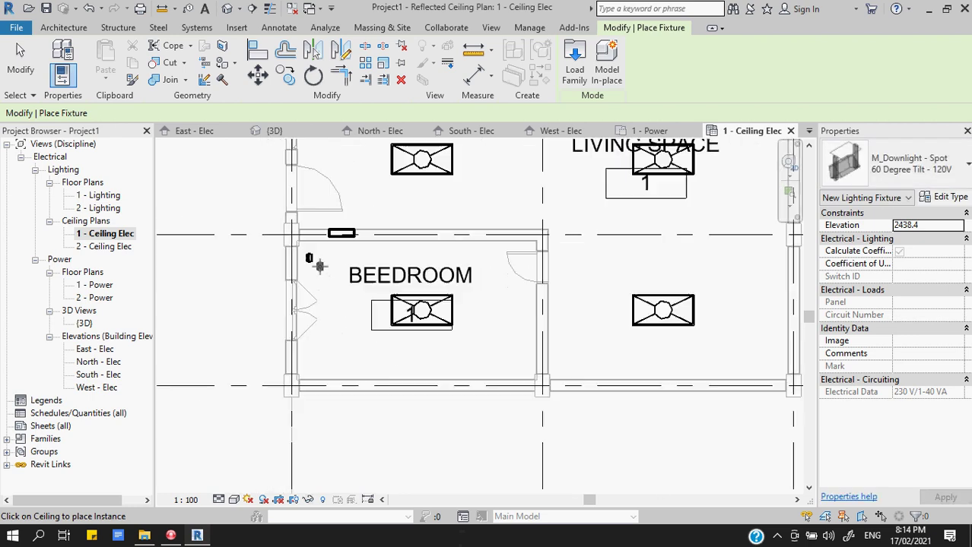
key("Escape")
- Open the {3D} view, orbit to a corner view and inspect two wall downlights
double_click(83, 323)
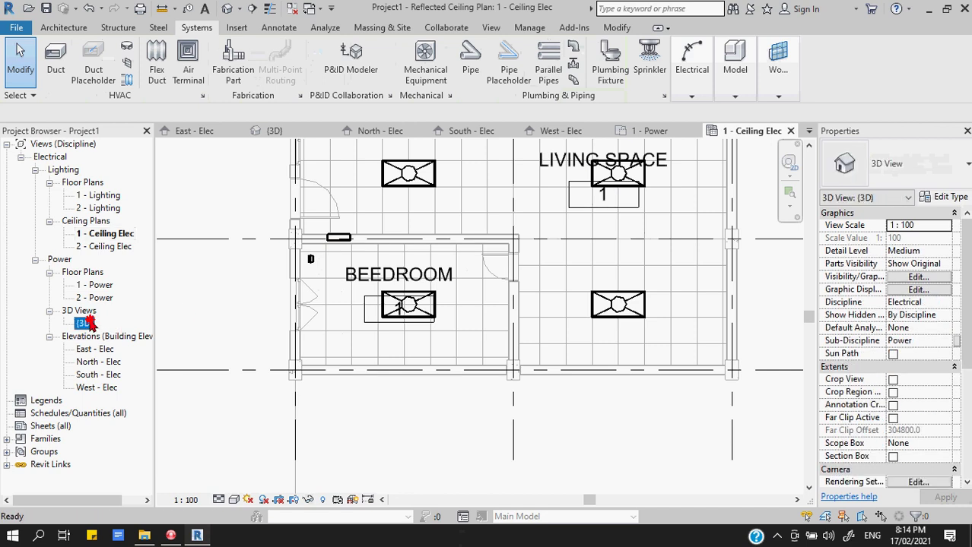
scroll(447, 303, "up", 5)
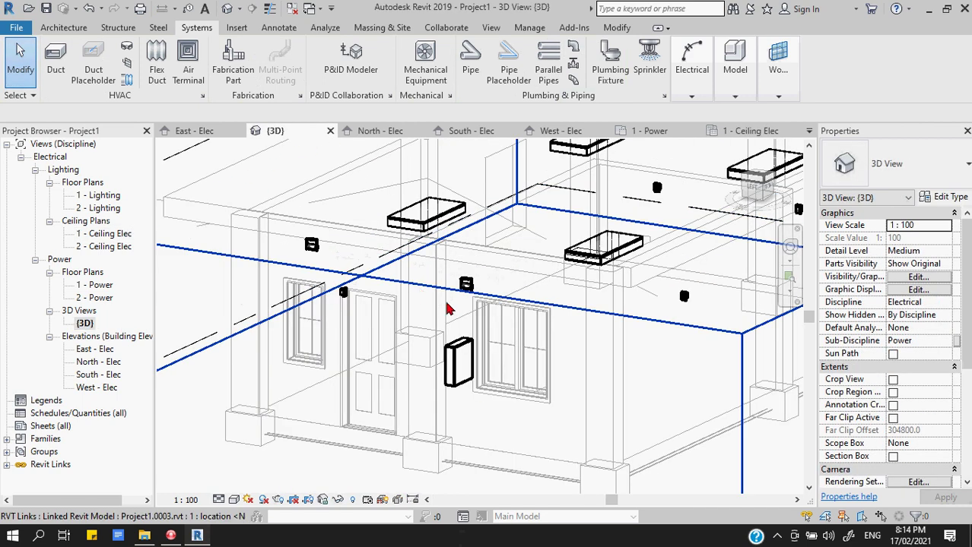
scroll(447, 285, "down", 5)
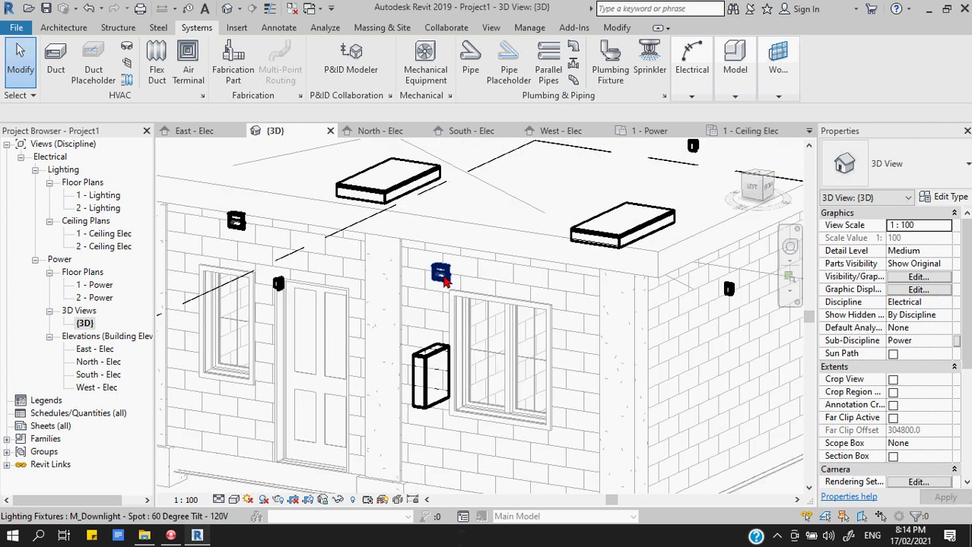
middle_click_drag(438, 273, 272, 259, "shift")
scroll(273, 258, "up", 3)
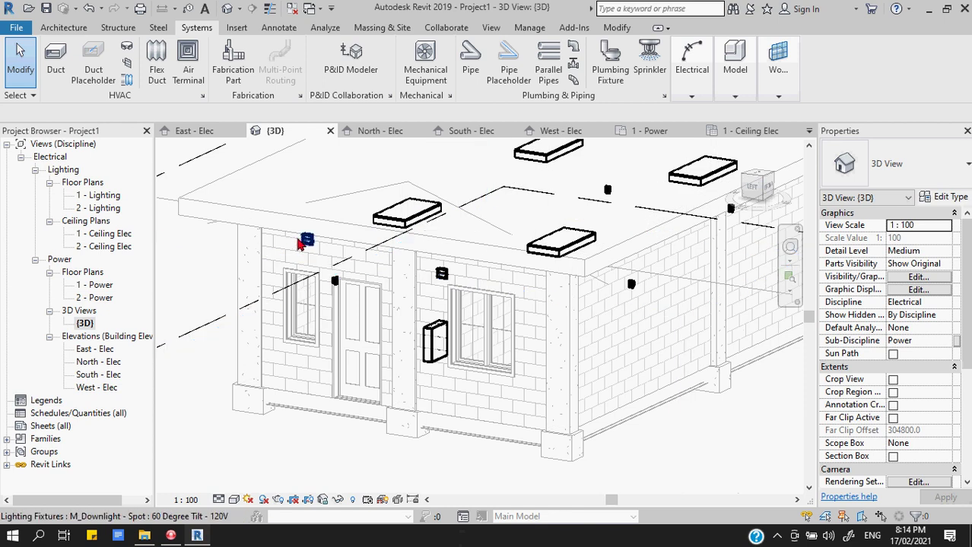
left_click(307, 242)
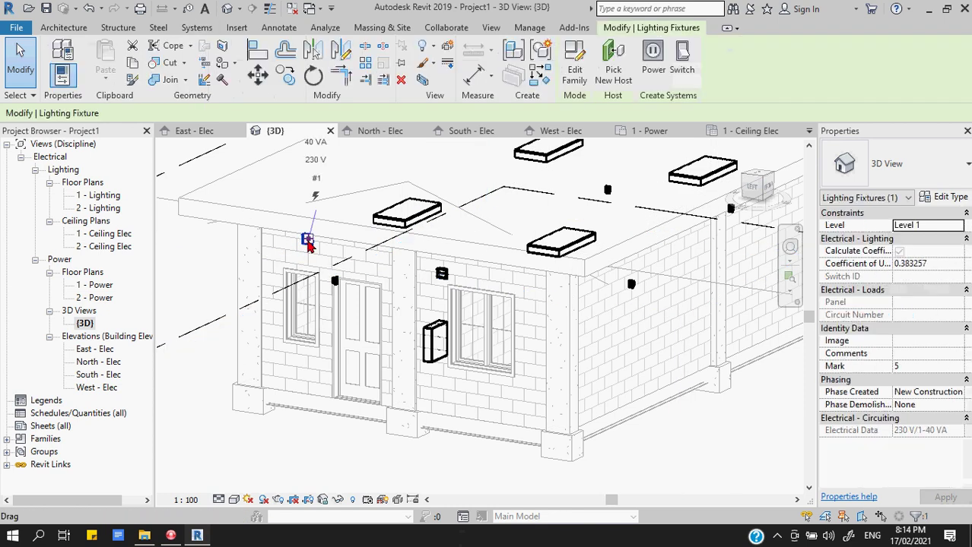
left_click(442, 273)
key("Escape")
scroll(411, 270, "down", 4)
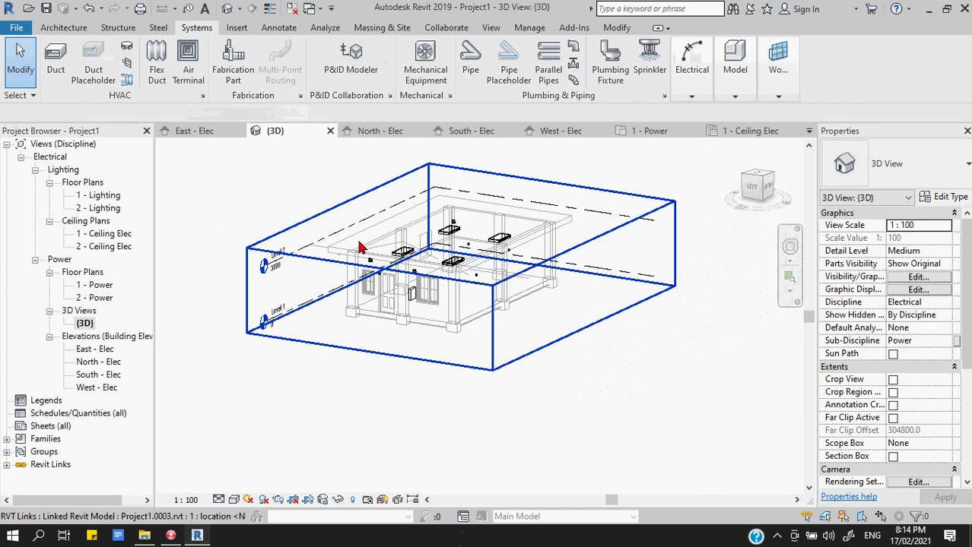
- In 1 - Ceiling Elec, create a power circuit from the upper-left troffer on panel PP-1
left_click(735, 133)
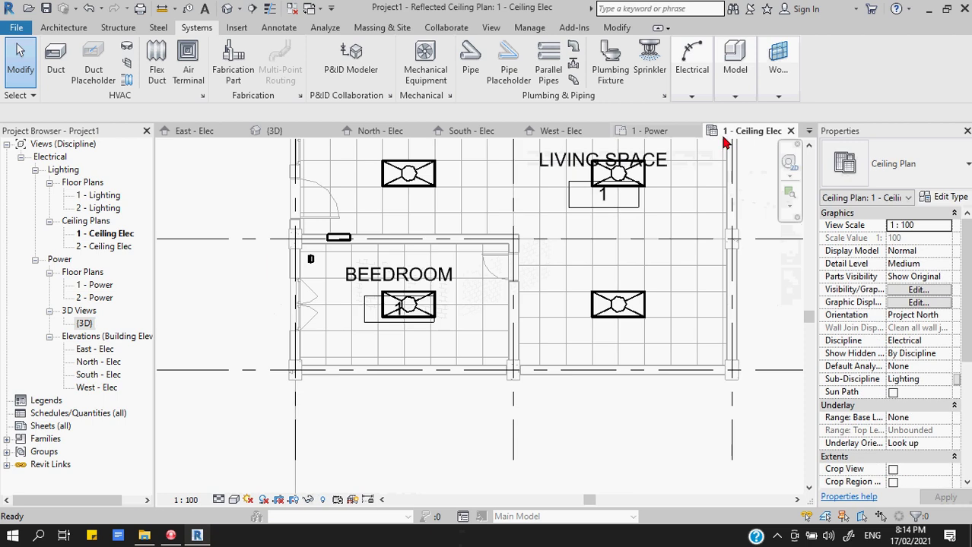
middle_click_drag(336, 276, 351, 329)
scroll(338, 194, "up", 3)
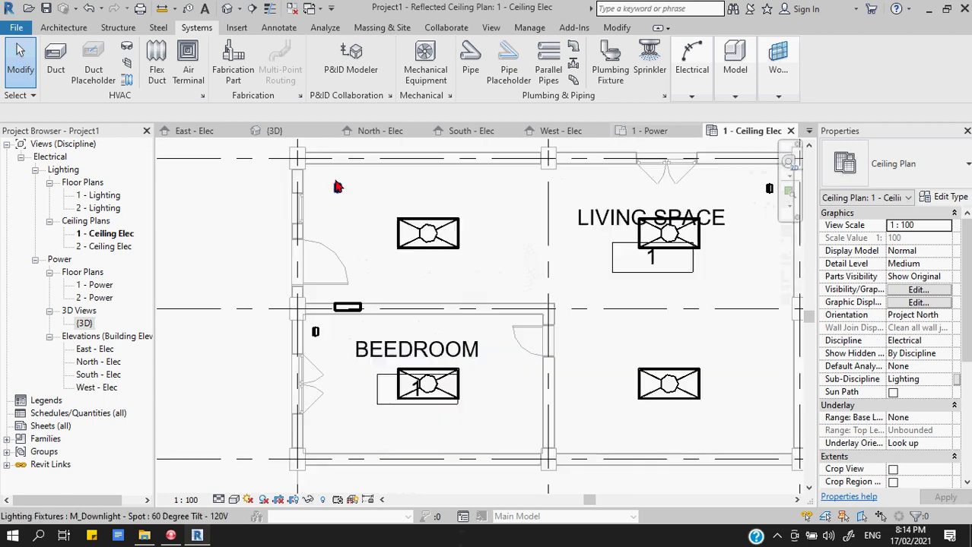
scroll(355, 206, "down", 3)
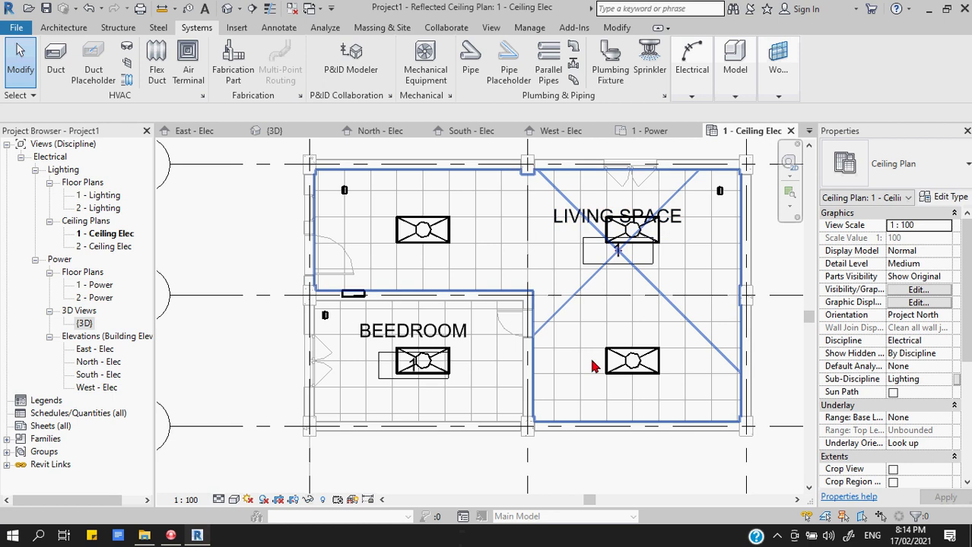
left_click(416, 244)
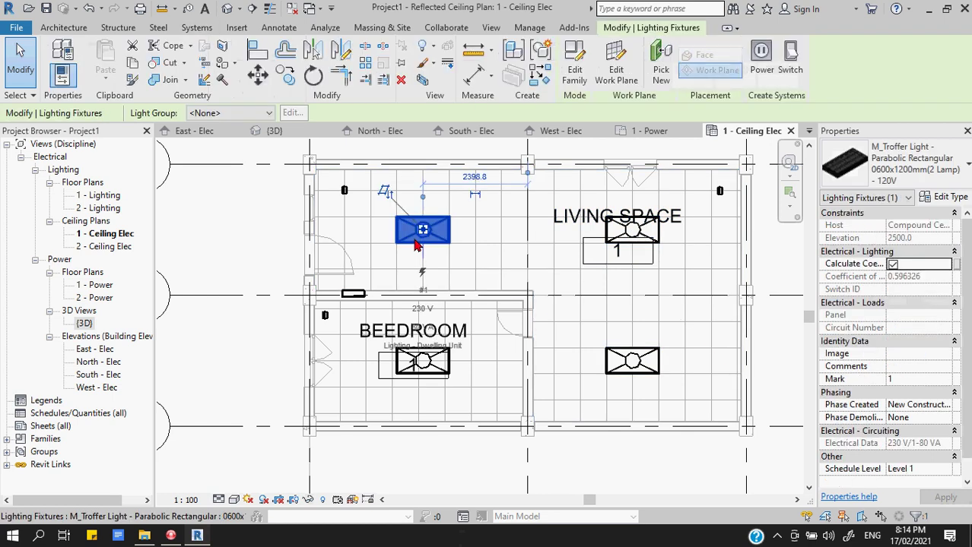
left_click(761, 69)
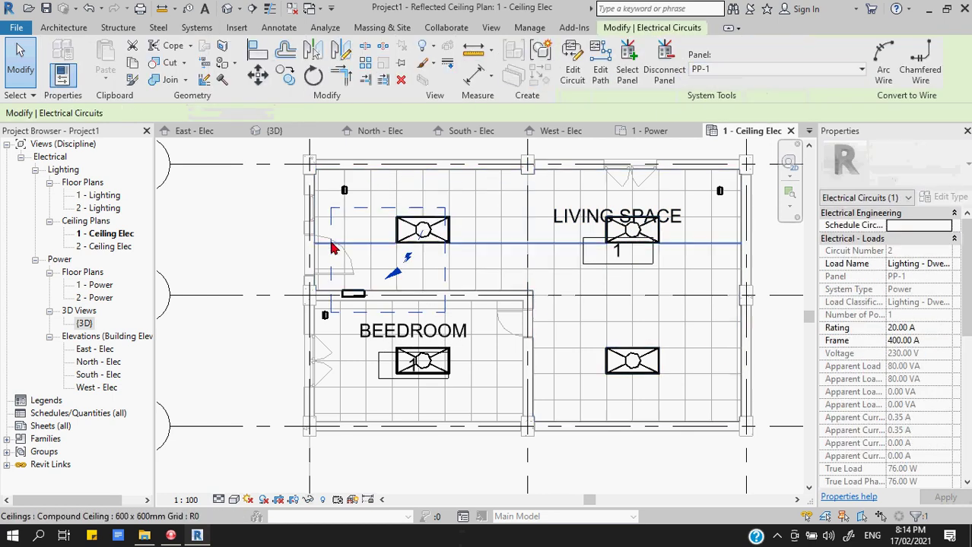
left_click(627, 55)
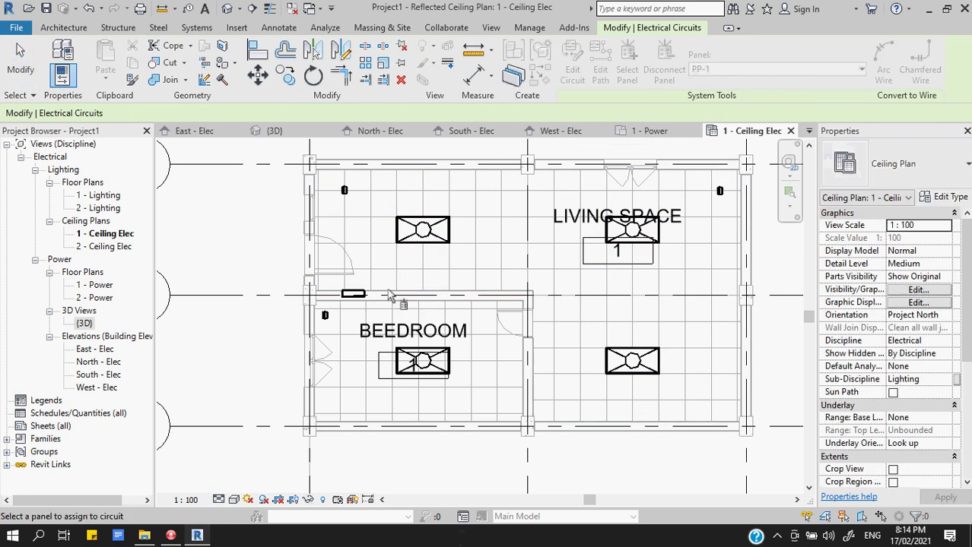
scroll(358, 298, "up", 2)
left_click(349, 294)
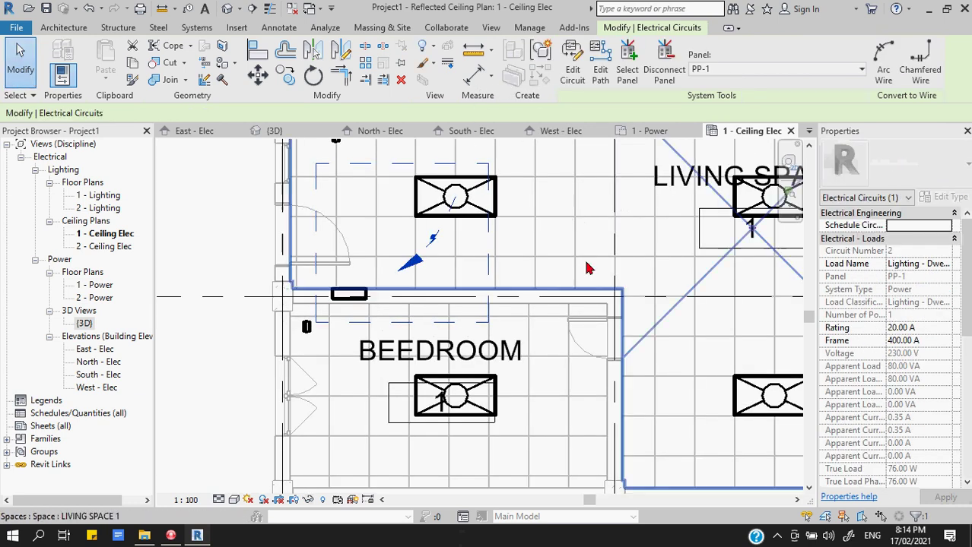
- Add the remaining downlights and troffers to the circuit, then finish editing it
left_click(572, 67)
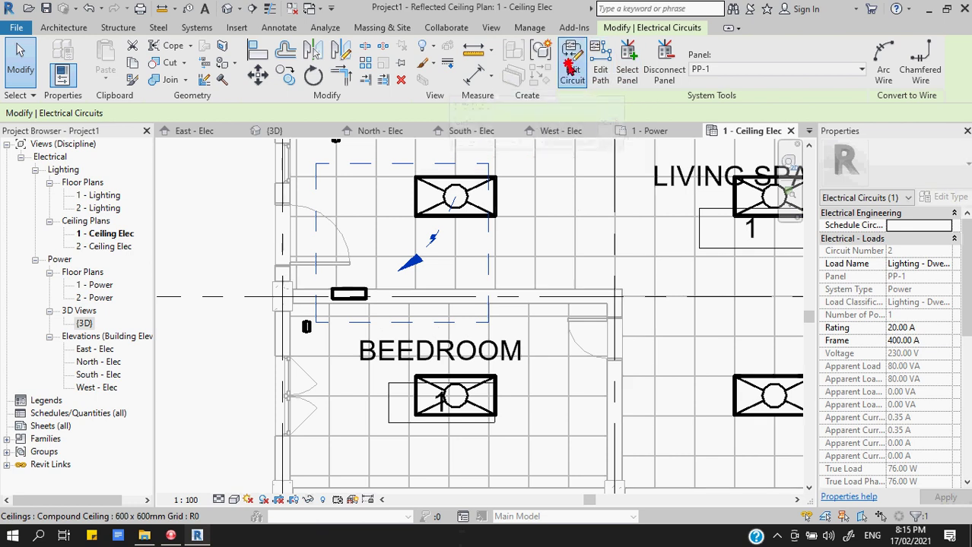
scroll(523, 330, "down", 2)
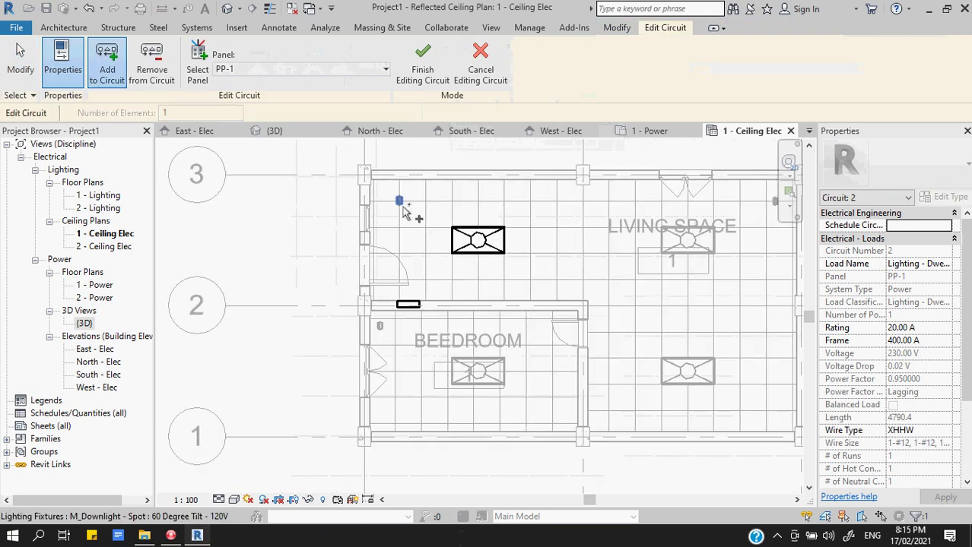
left_click(399, 202)
left_click(379, 325)
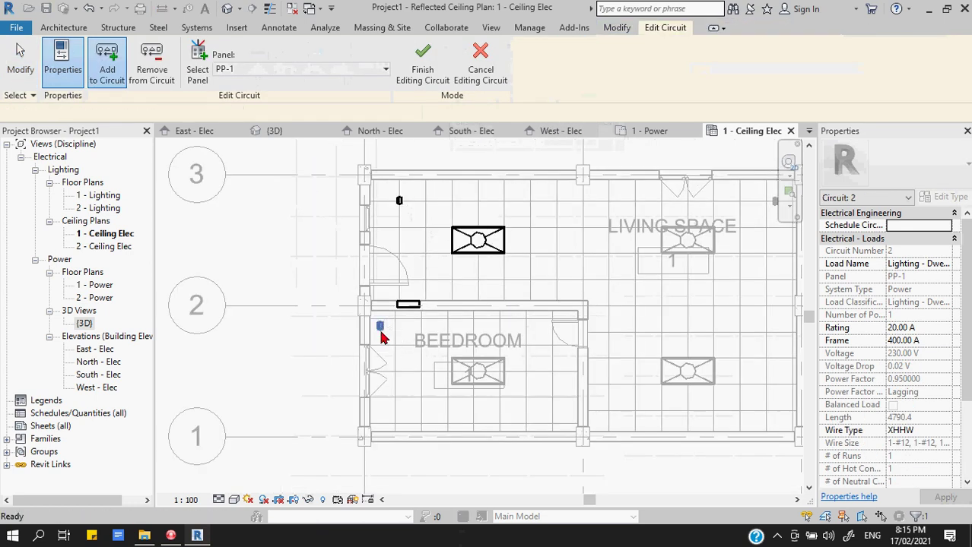
left_click(477, 371)
left_click(688, 377)
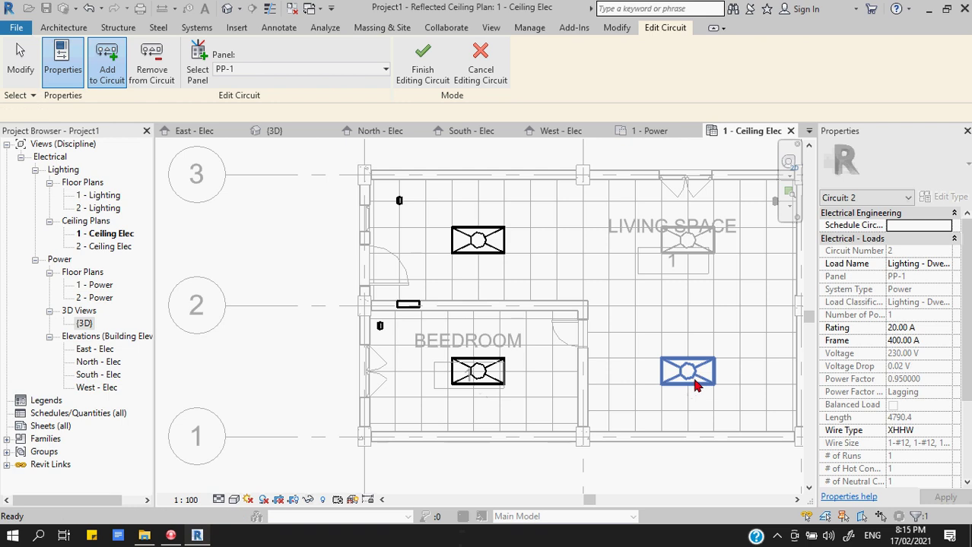
left_click(698, 258)
middle_click_drag(731, 272, 599, 321)
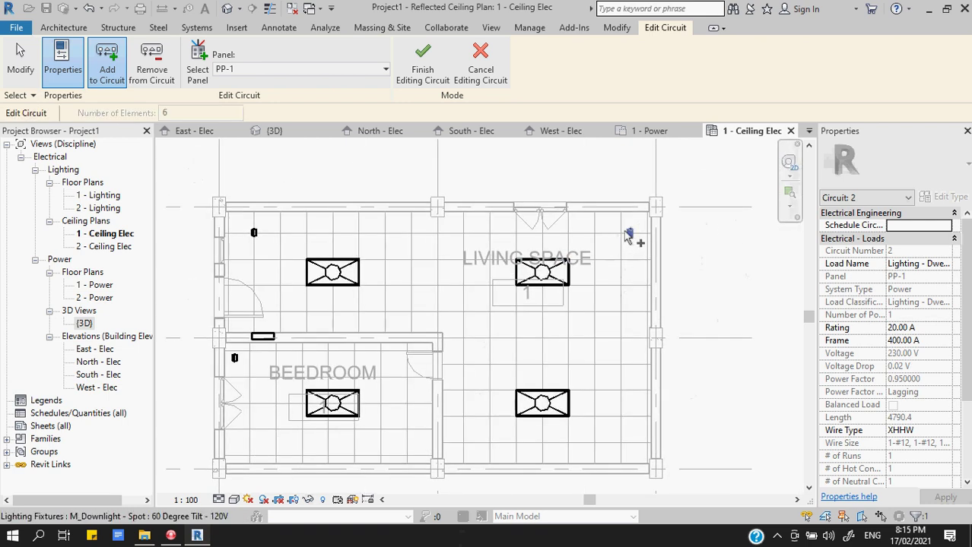
left_click(627, 236)
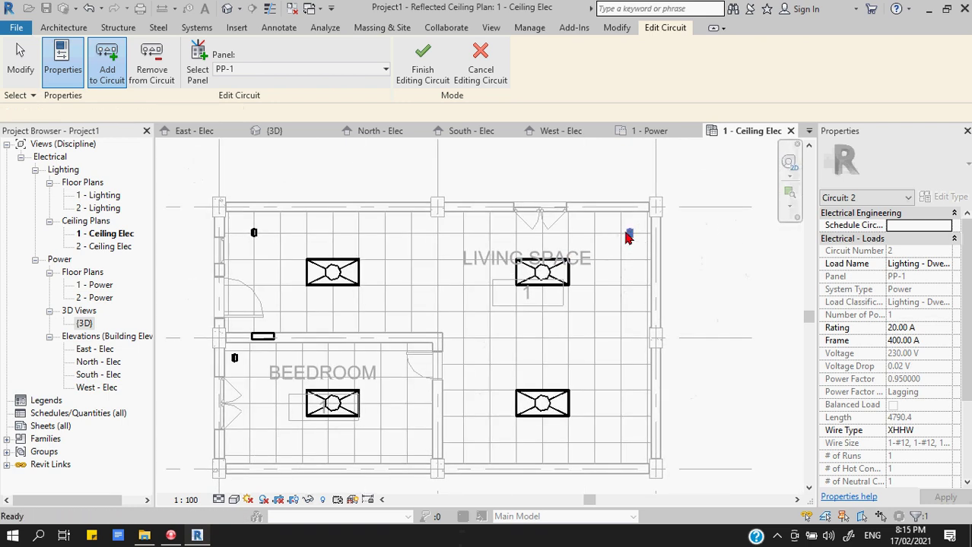
left_click(418, 61)
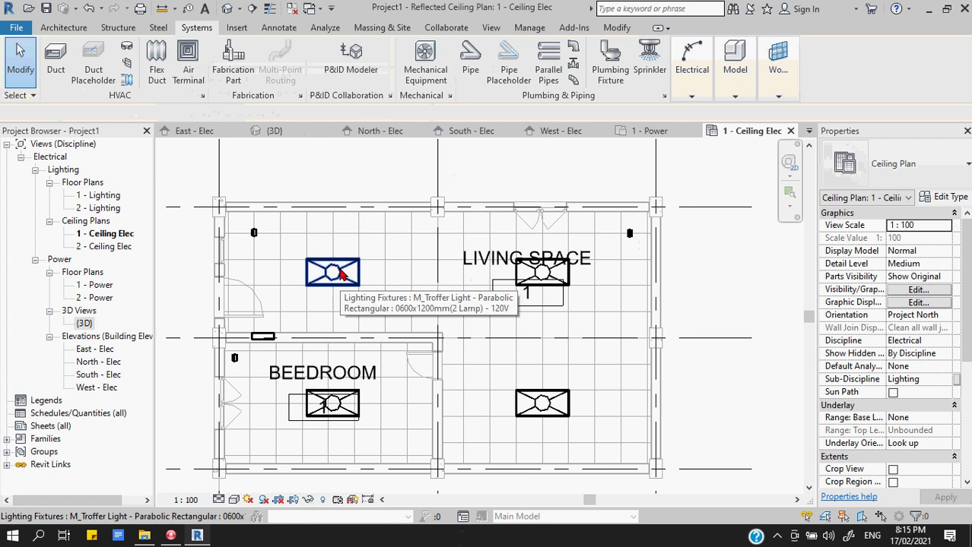
key("Tab")
- Select Circuit 2 and generate arc wiring connecting its troffers and downlights
left_click(343, 275)
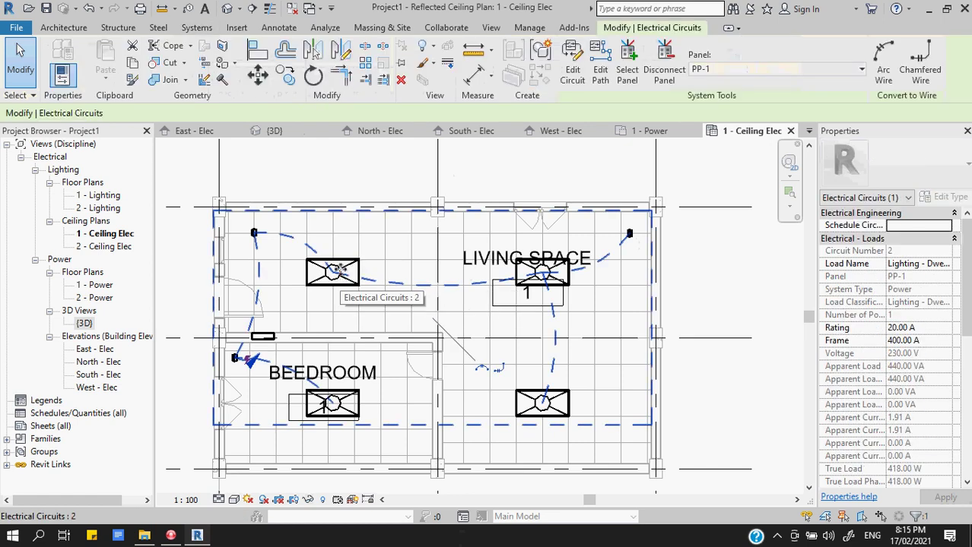
left_click(482, 371)
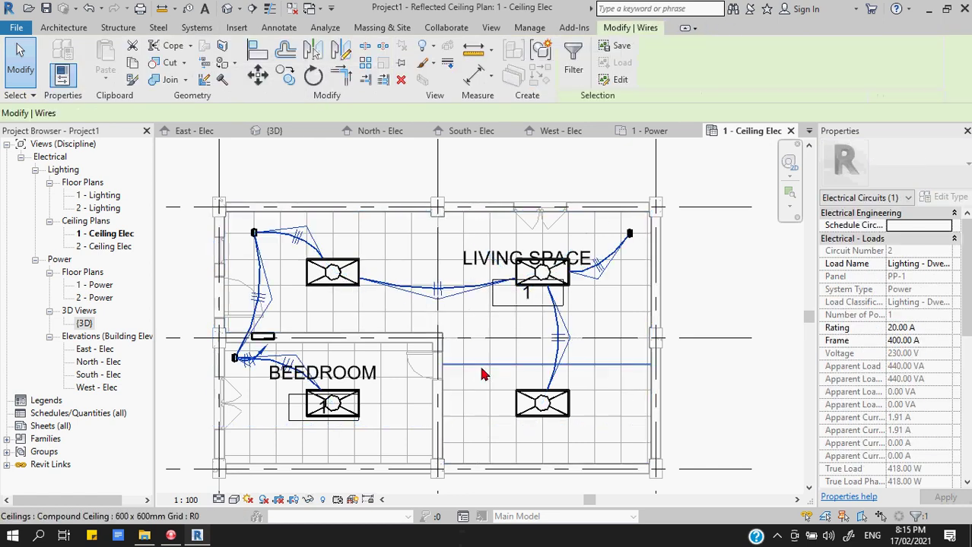
left_click(729, 384)
scroll(672, 365, "down", 2)
scroll(325, 330, "up", 4)
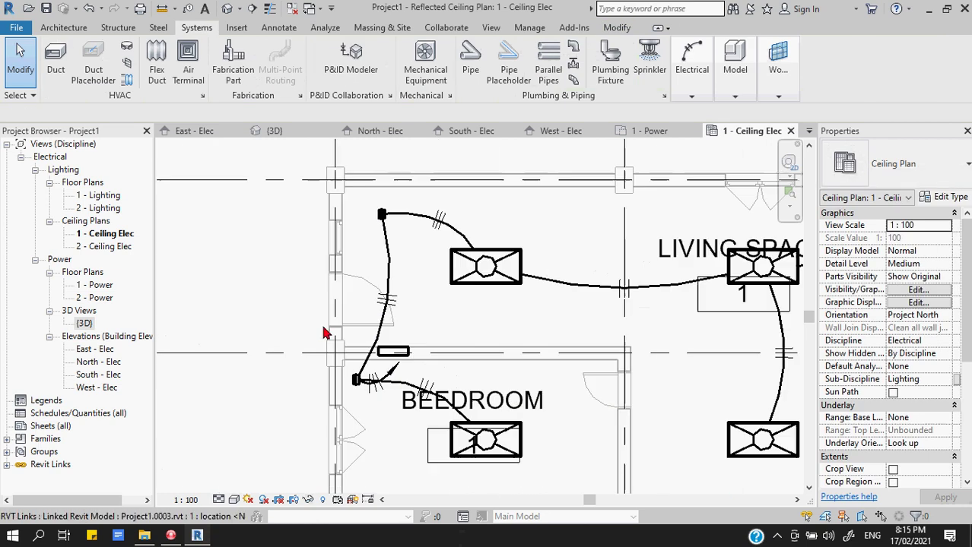
middle_click_drag(459, 322, 456, 380)
scroll(463, 330, "down", 1)
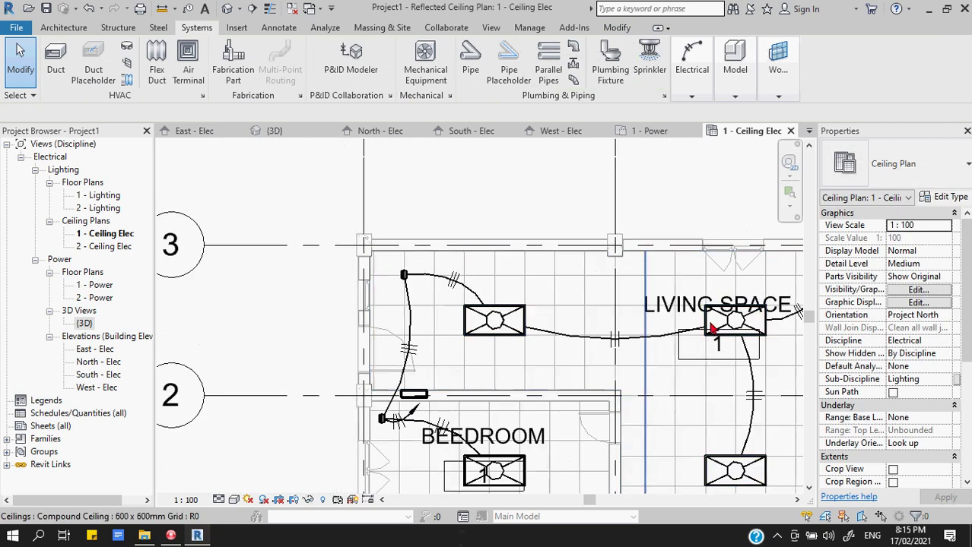
- Start placing a Lighting device from Systems > Electrical > Device
left_click(697, 99)
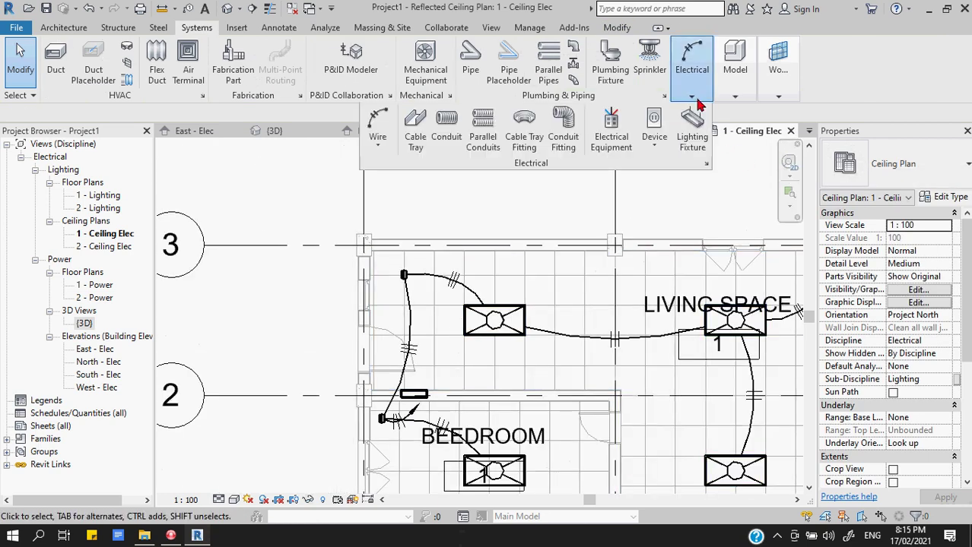
left_click(654, 140)
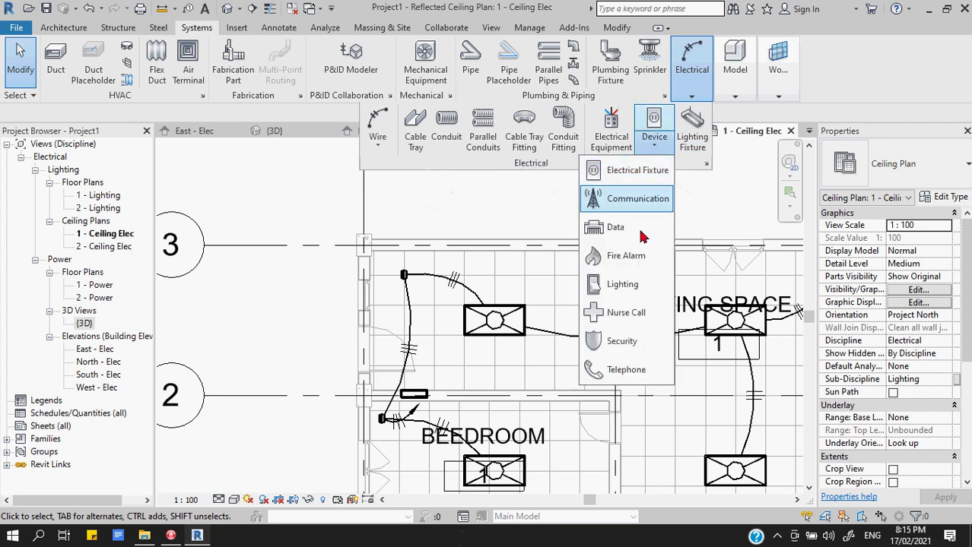
left_click(626, 284)
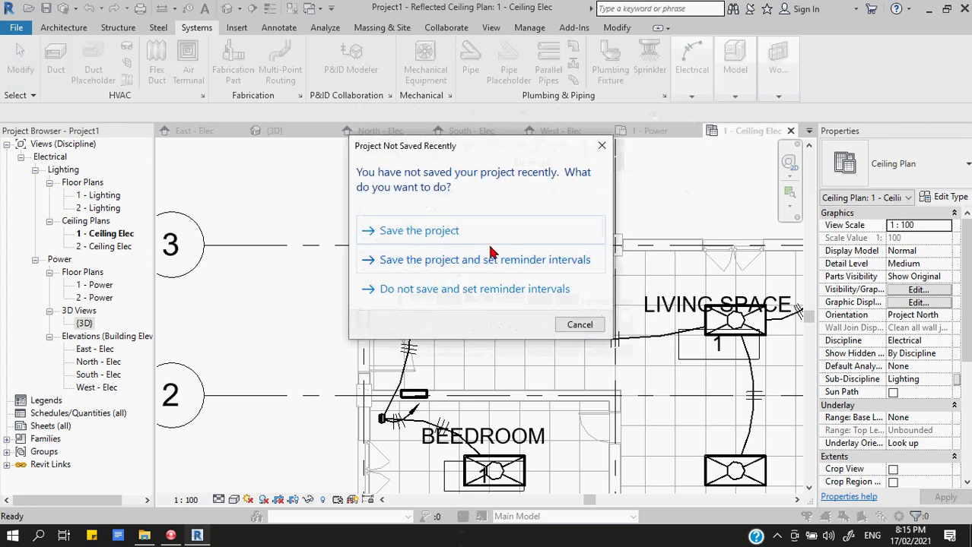
- Begin saving to the Desktop as 'ELECTRICAL PL', check the save options, then cancel saving
left_click(486, 236)
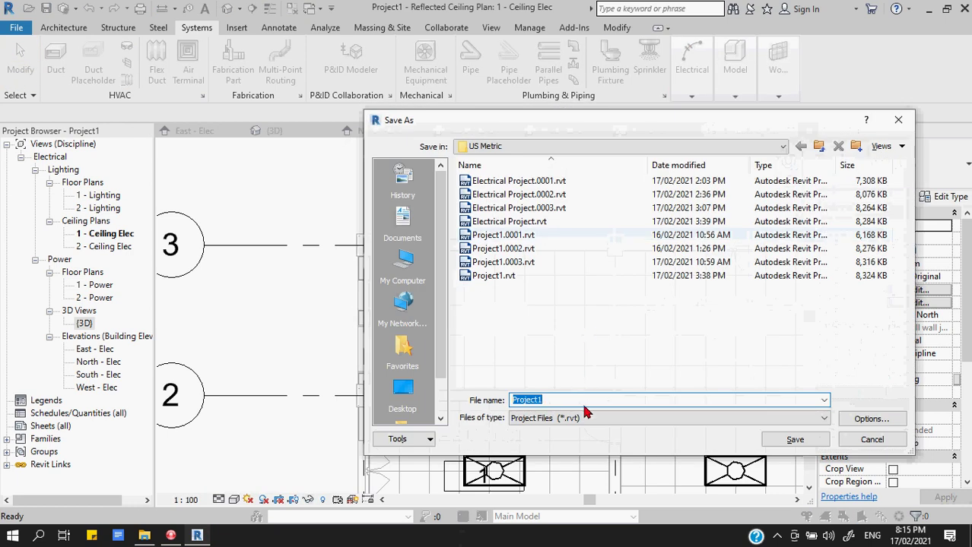
left_click(418, 401)
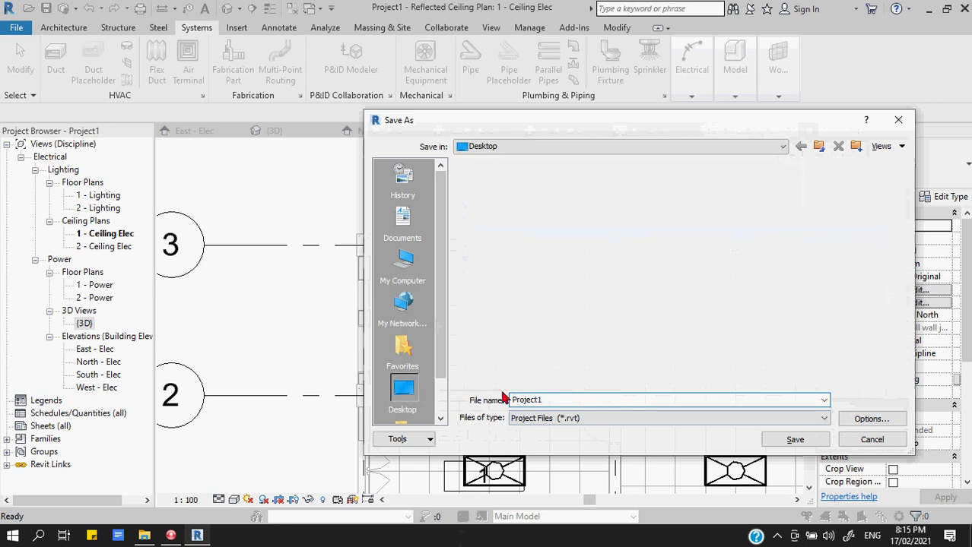
double_click(555, 399)
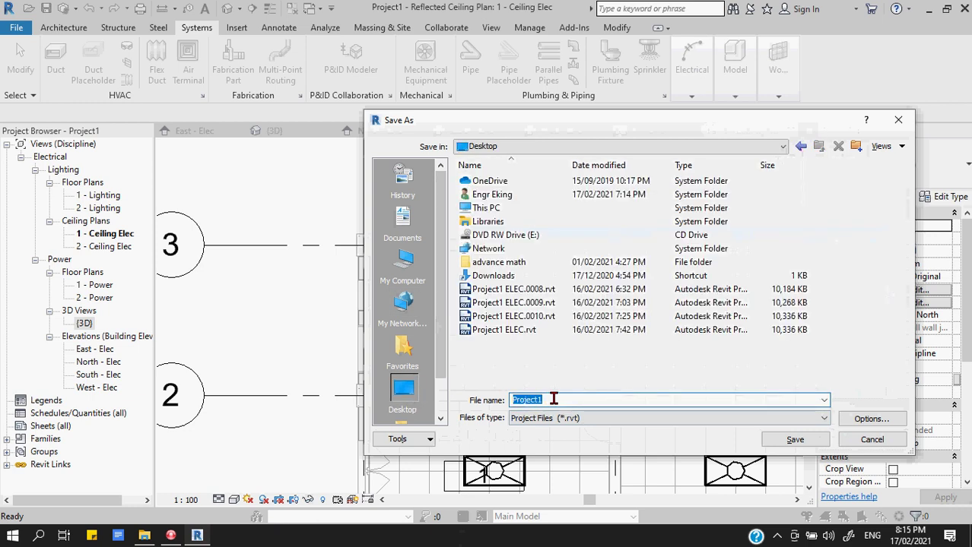
type("ELECTR")
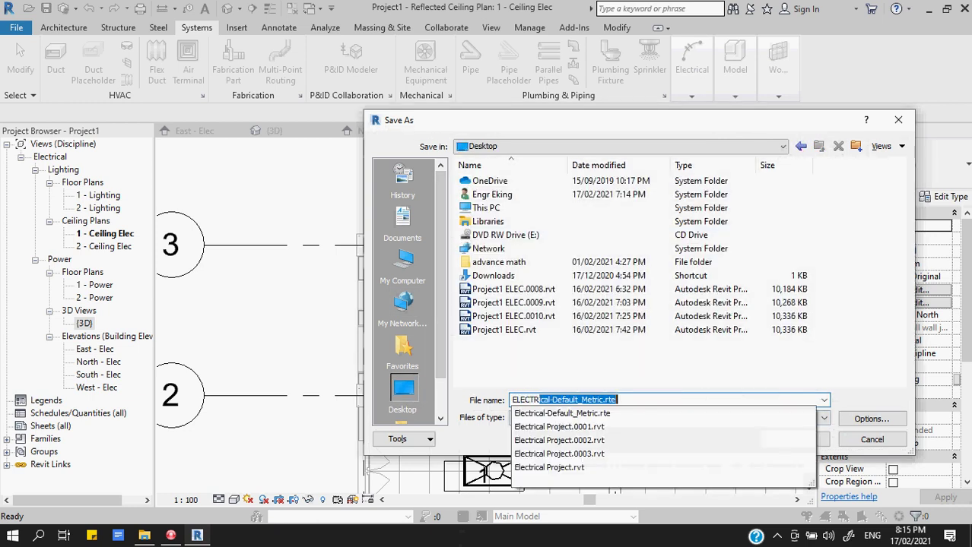
type("ICAL PLANN")
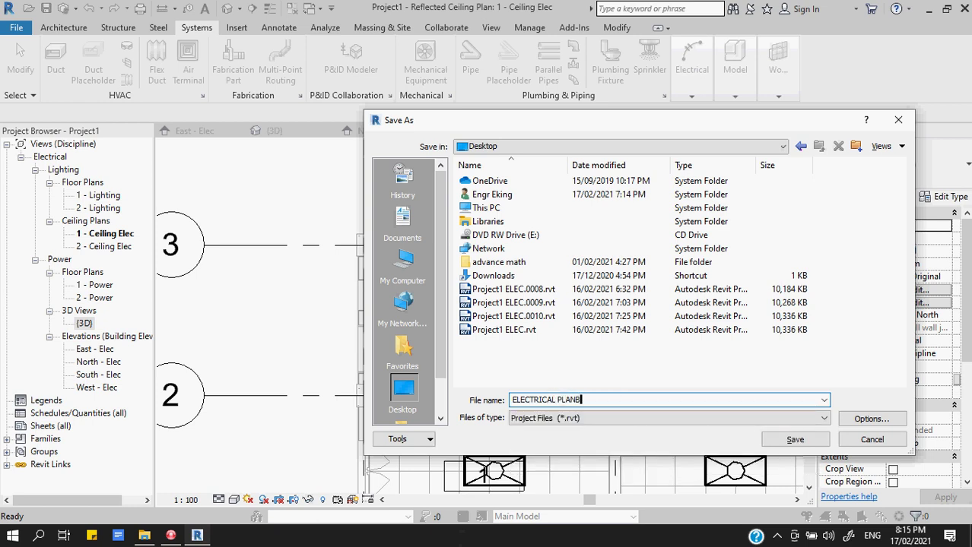
left_click(880, 424)
left_click(742, 172)
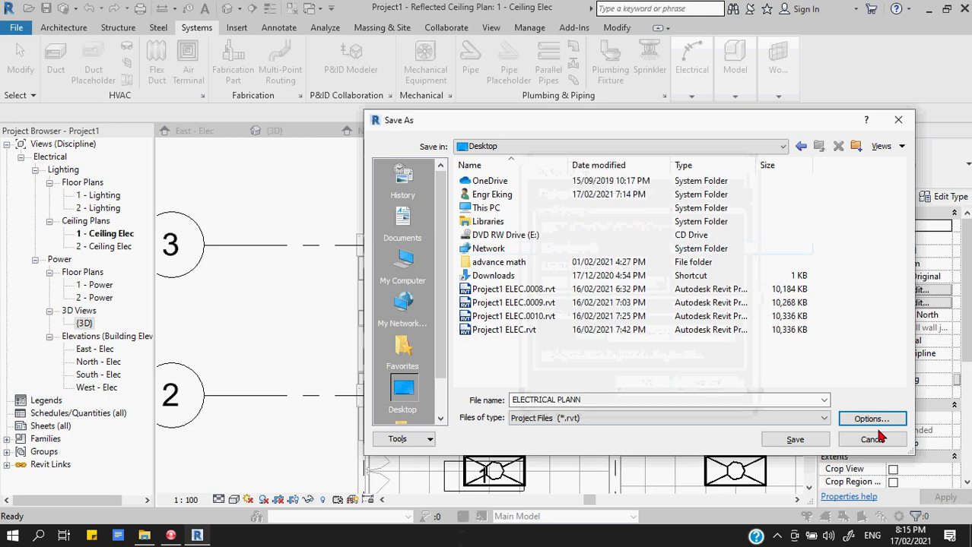
left_click(872, 439)
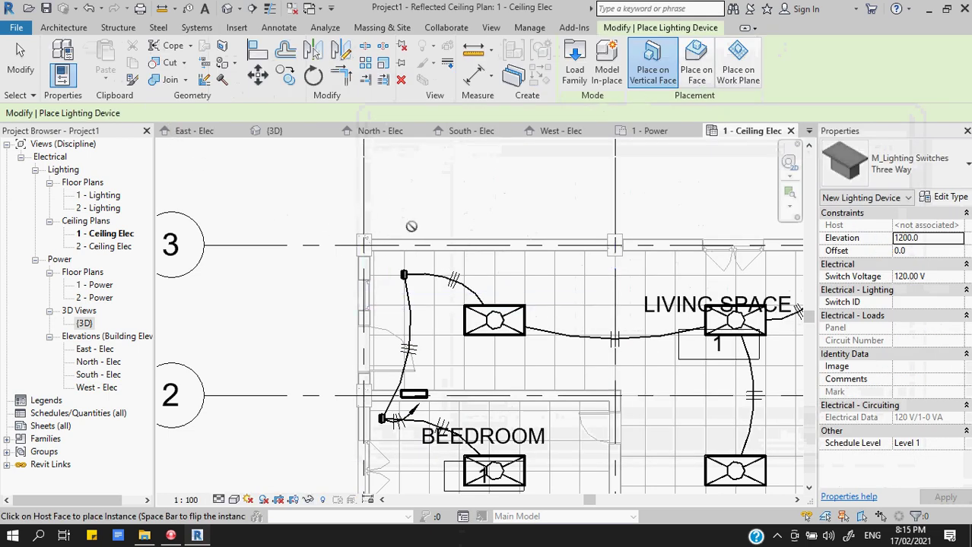
- From the switch type's Load dialog, browse to Electrical\MEP\Electric Power\Terminals
left_click(943, 197)
left_click(656, 40)
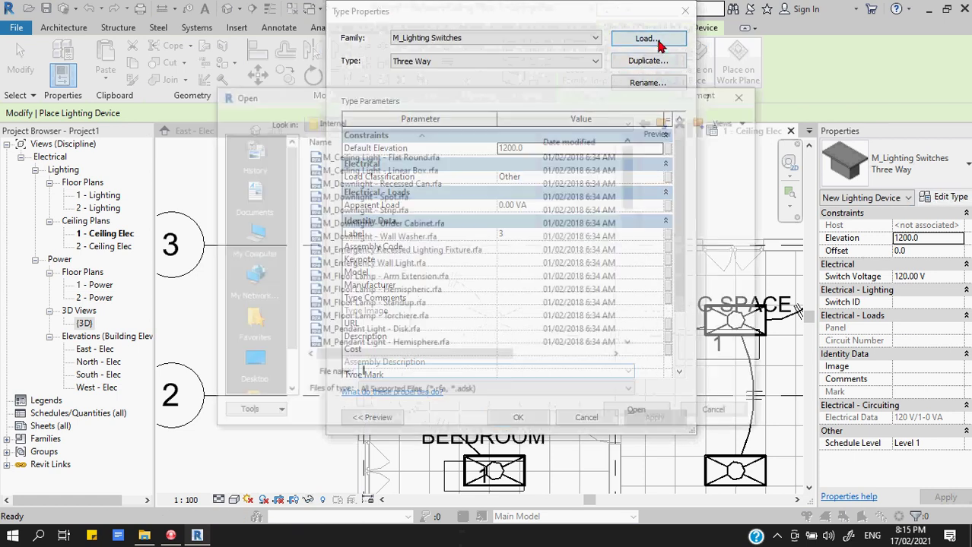
left_click(667, 123)
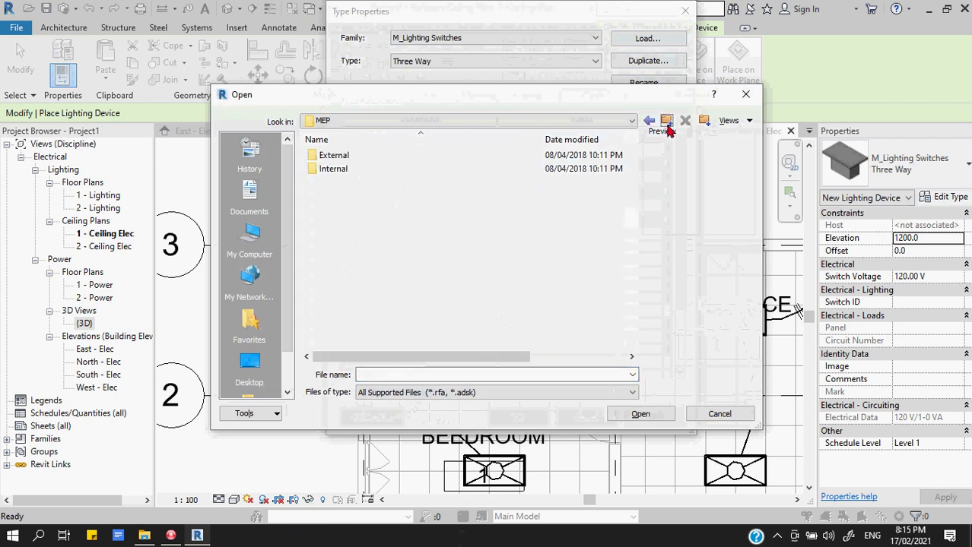
left_click(667, 123)
left_click(667, 123)
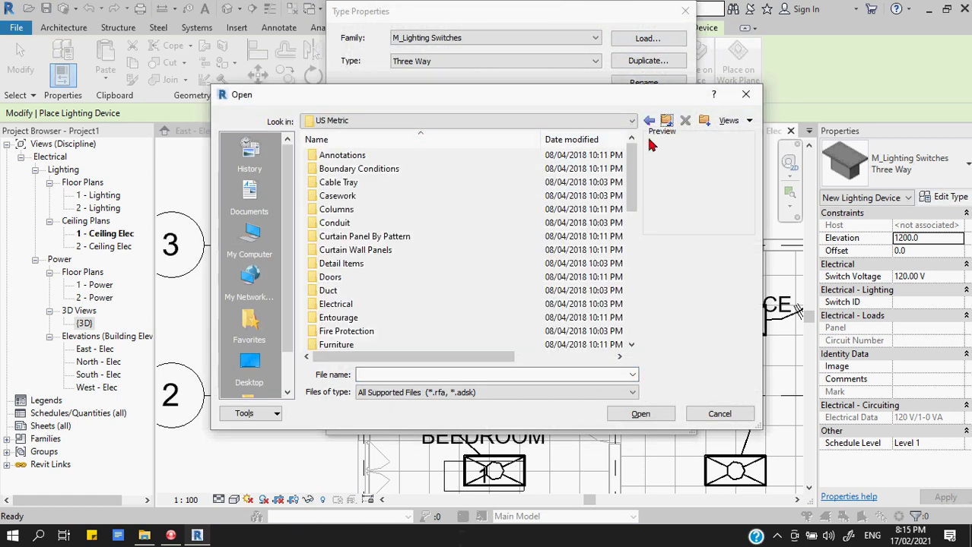
double_click(429, 306)
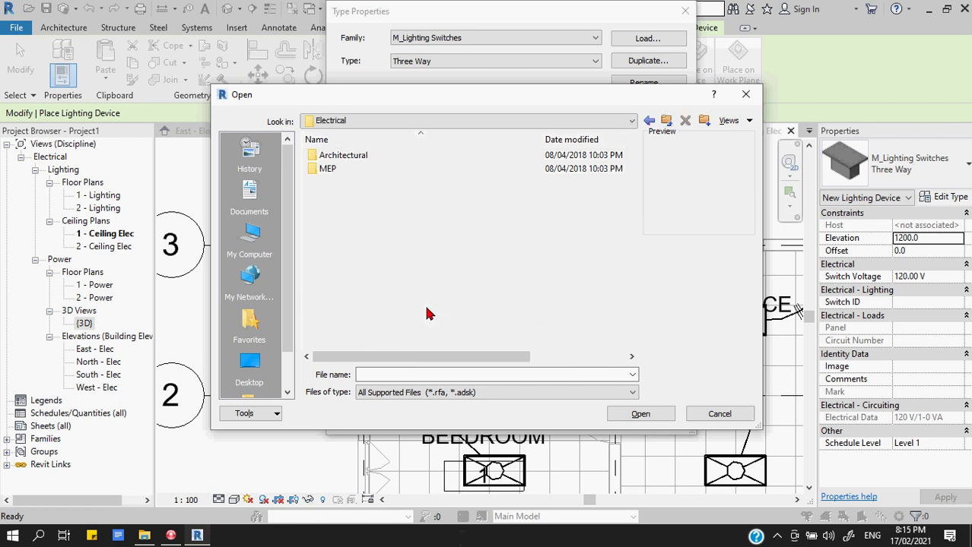
left_click(328, 169)
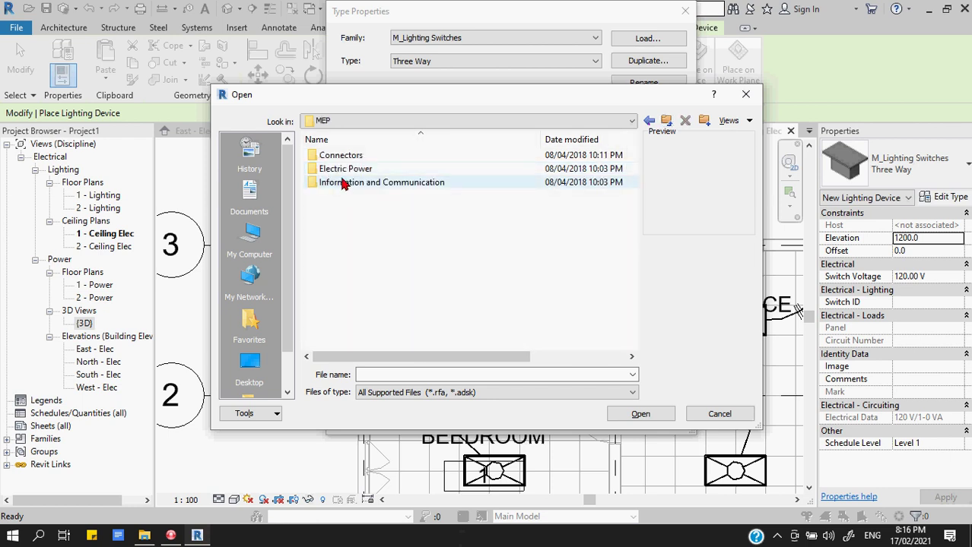
double_click(340, 170)
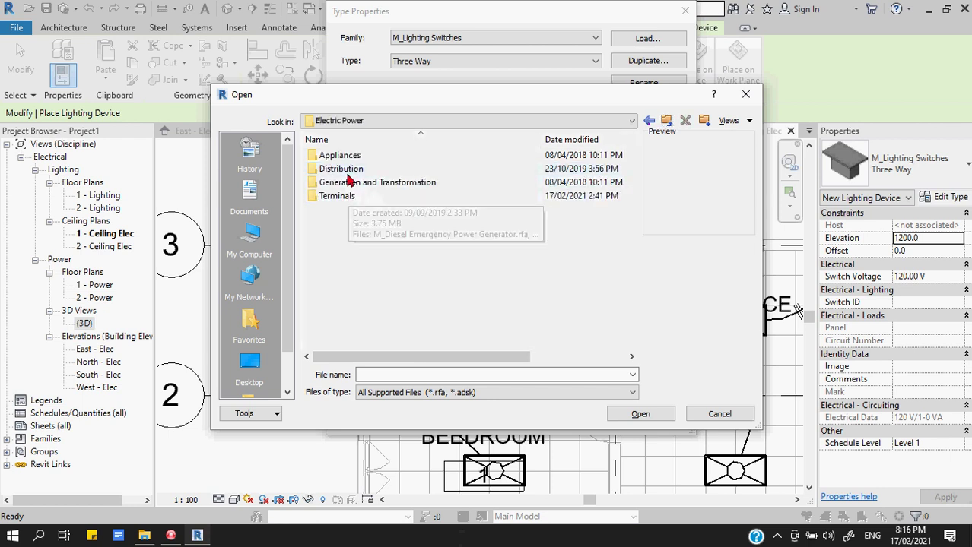
left_click(346, 199)
double_click(346, 199)
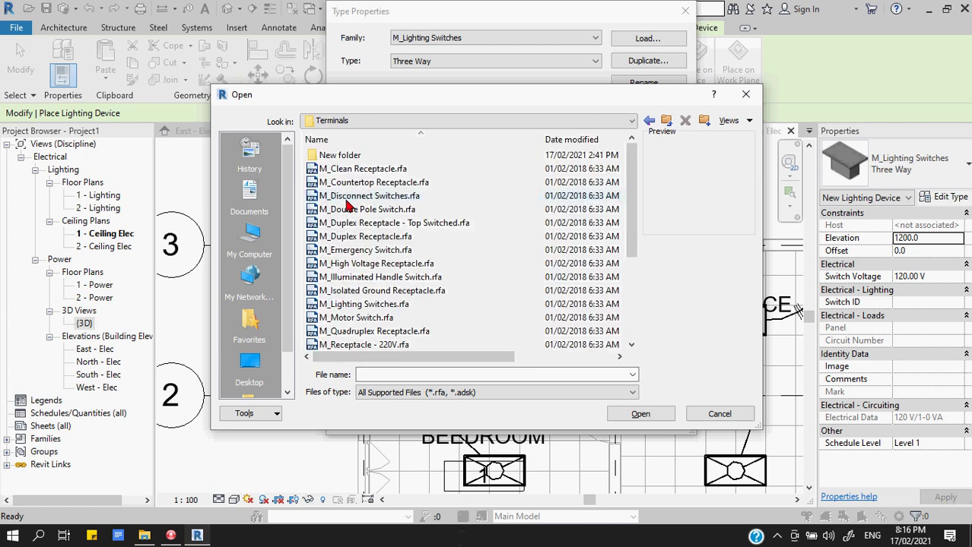
- Load M_Lighting Switches.rfa, overwriting it, and set the Circuit Breaker type's Label to 2
left_click_drag(631, 204, 623, 219)
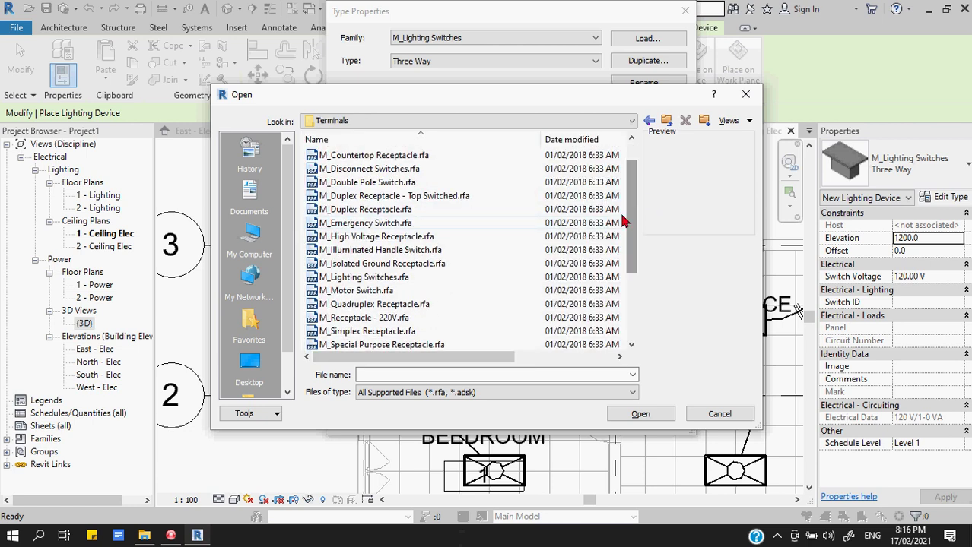
left_click(419, 277)
left_click(642, 417)
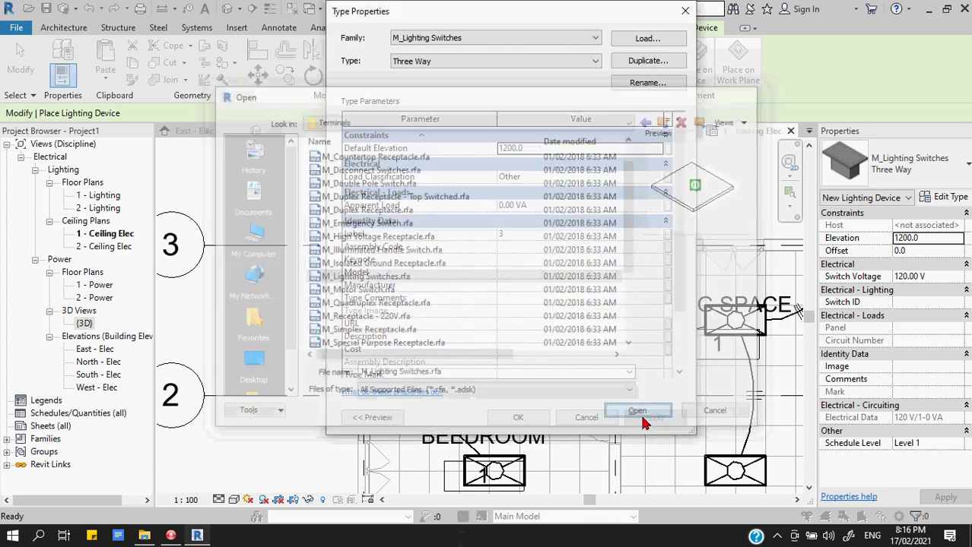
left_click(511, 241)
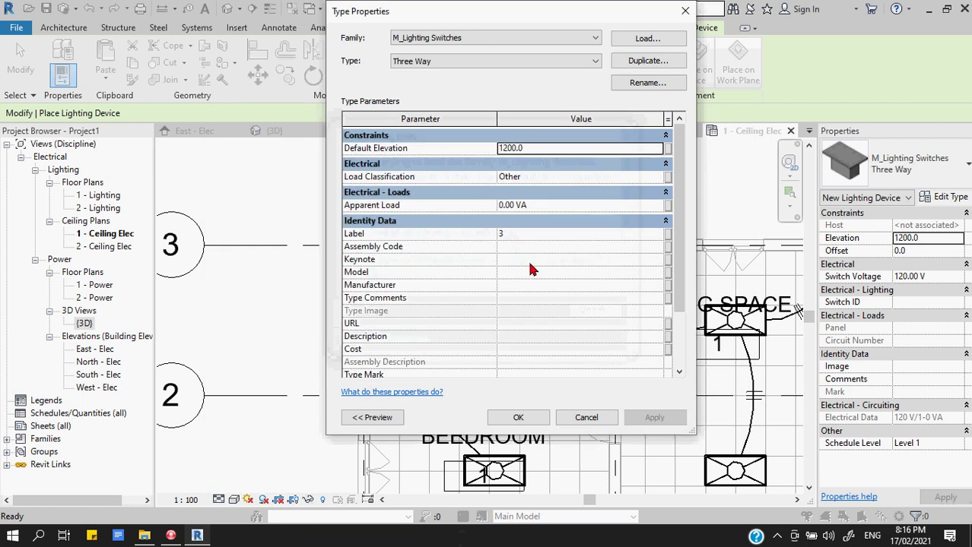
left_click(513, 235)
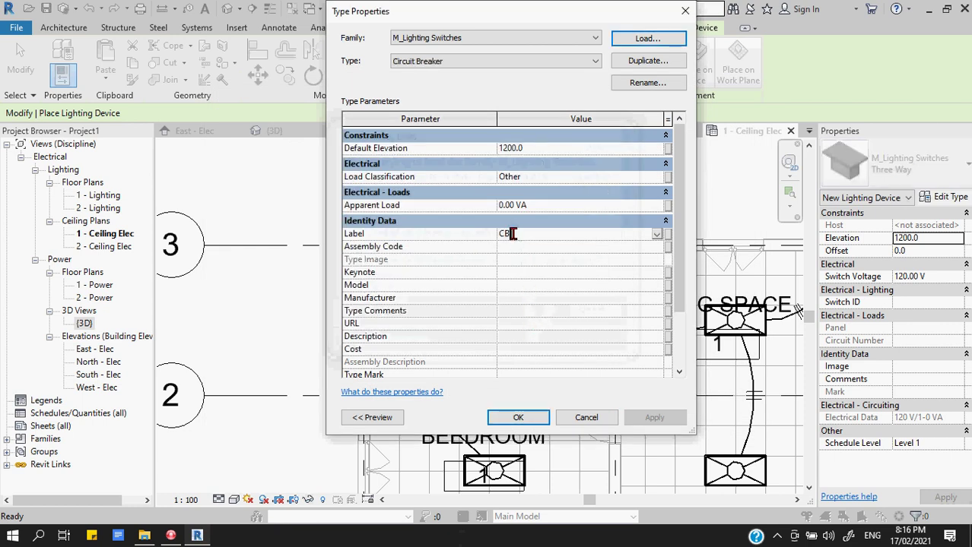
type("2")
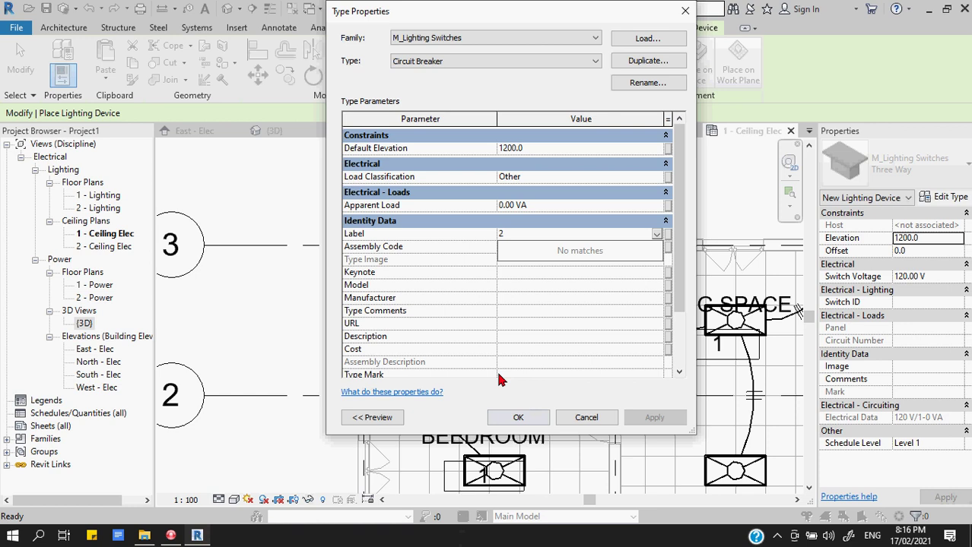
left_click(523, 423)
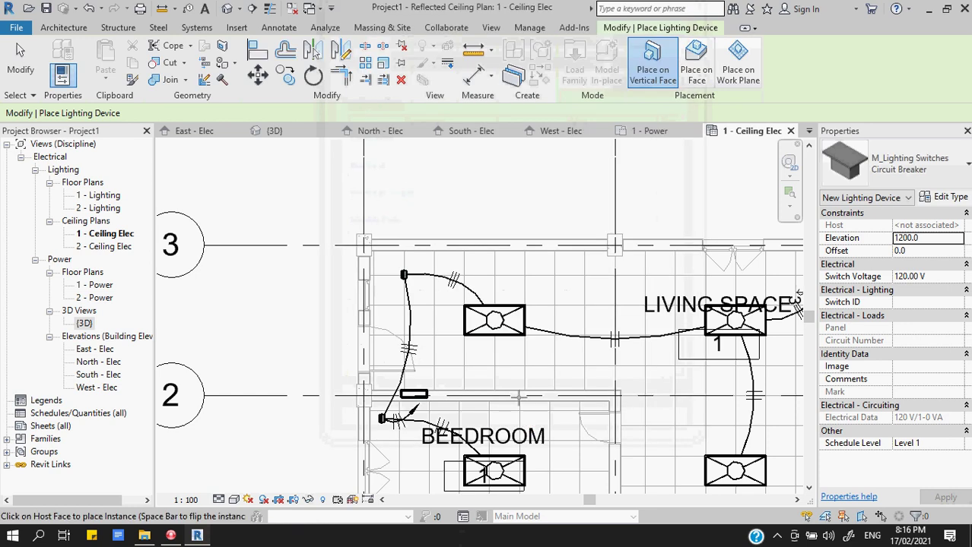
- Place the labelled-2 Circuit Breaker switches on bedroom and living-space walls, then end the tool
scroll(365, 306, "up", 5)
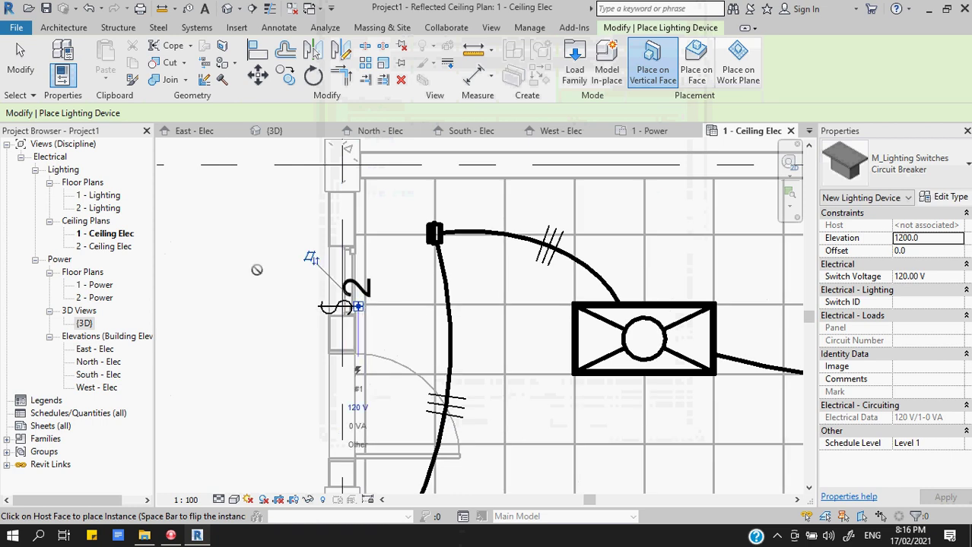
scroll(256, 267, "down", 3)
middle_click_drag(572, 335, 572, 318)
scroll(572, 317, "up", 3)
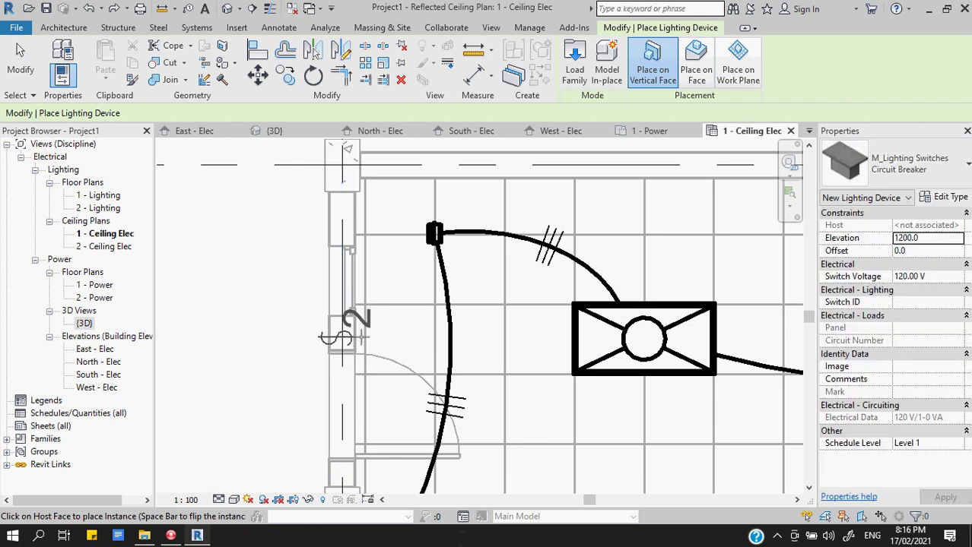
scroll(381, 262, "down", 5)
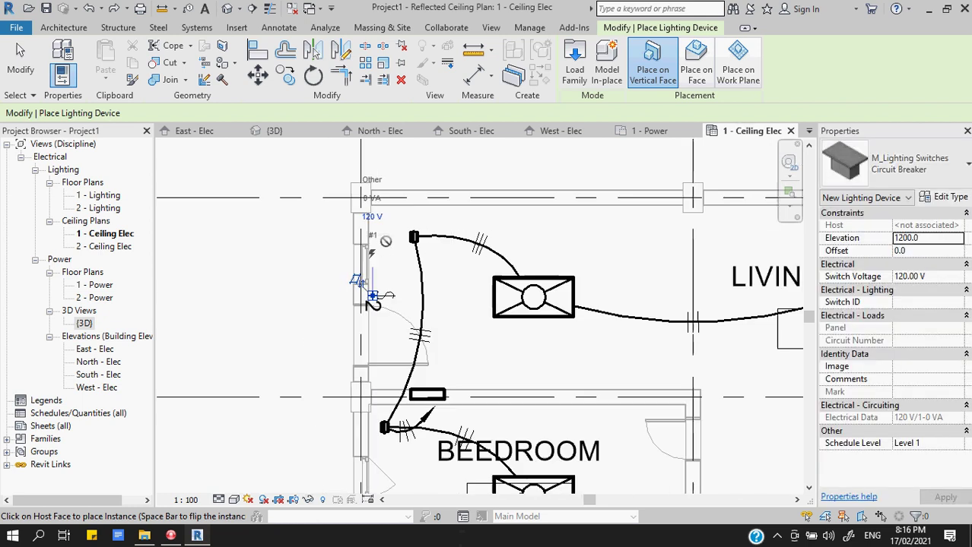
scroll(591, 403, "up", 3)
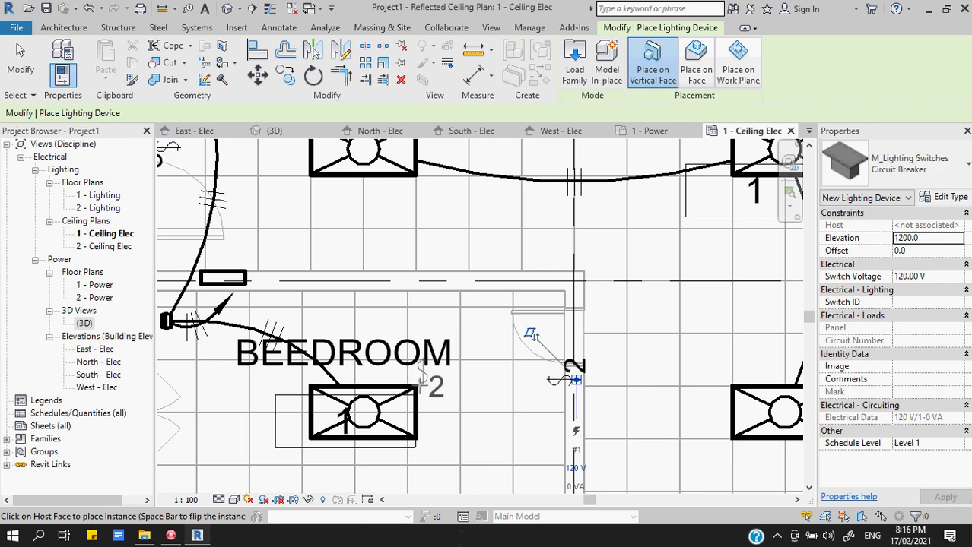
scroll(575, 378, "down", 3)
scroll(520, 386, "up", 2)
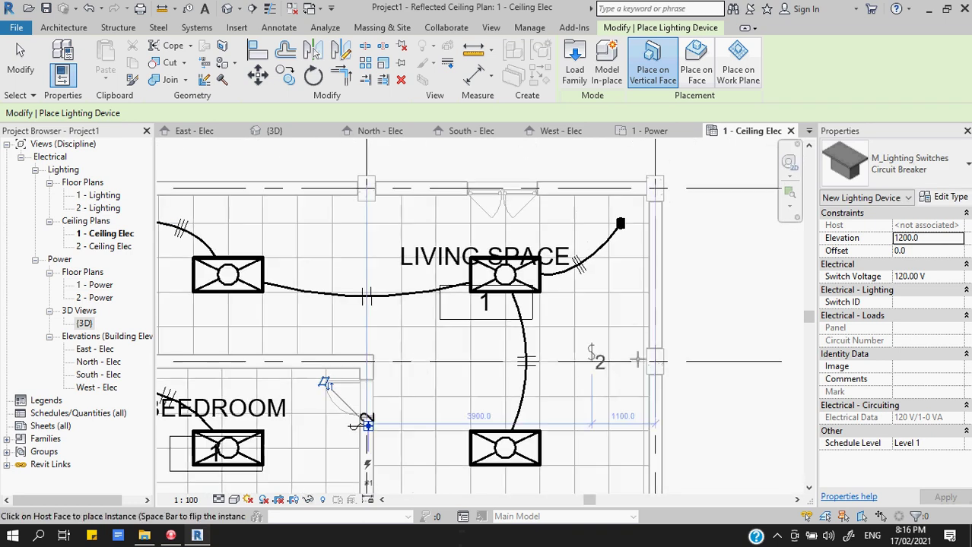
scroll(648, 334, "up", 2)
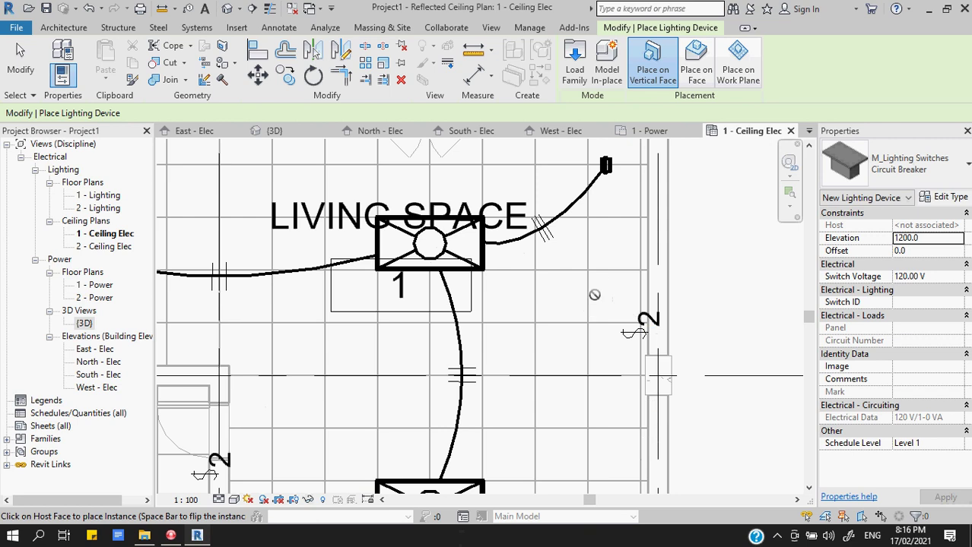
scroll(594, 295, "down", 4)
key("Escape")
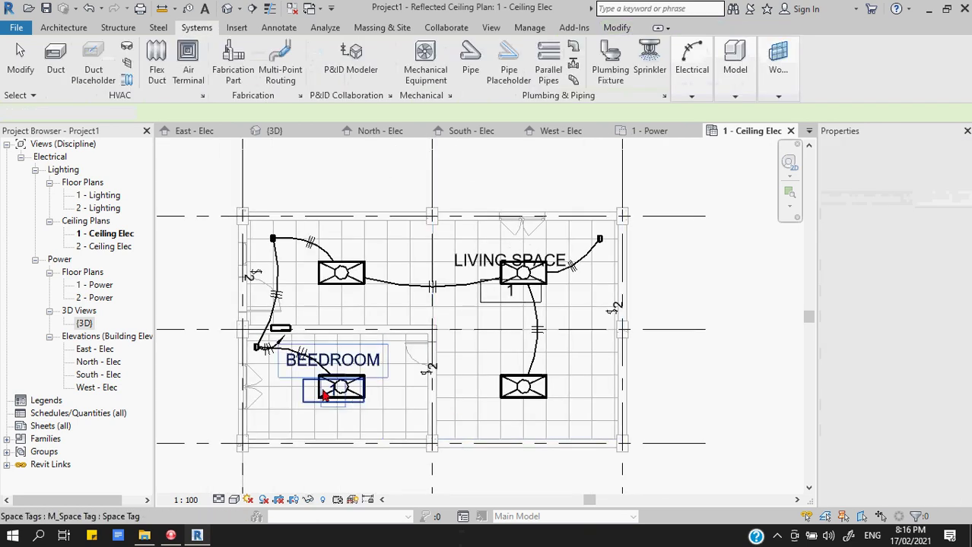
scroll(262, 277, "up", 3)
- Assign the left-wall switch to the troffer light fixture's switch system
middle_click_drag(269, 297, 425, 302)
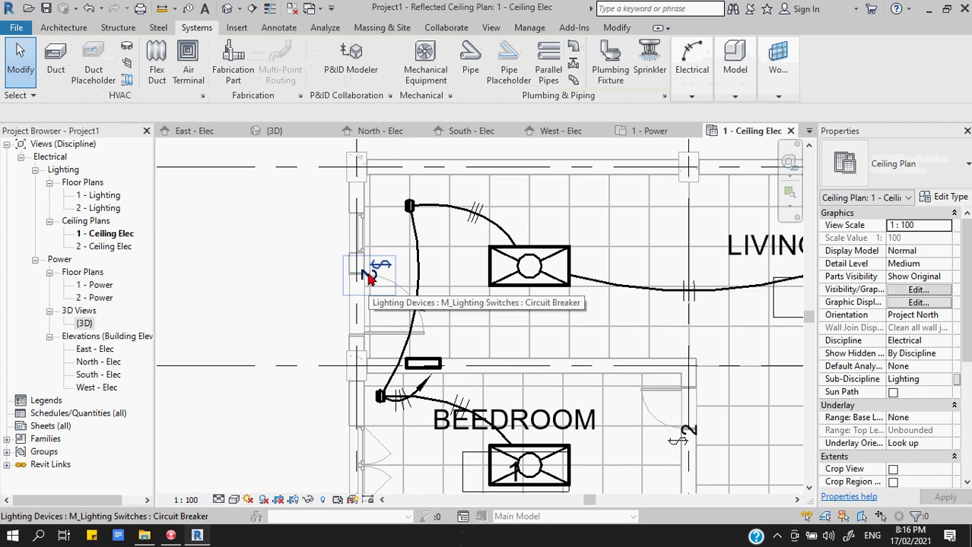
left_click(368, 278)
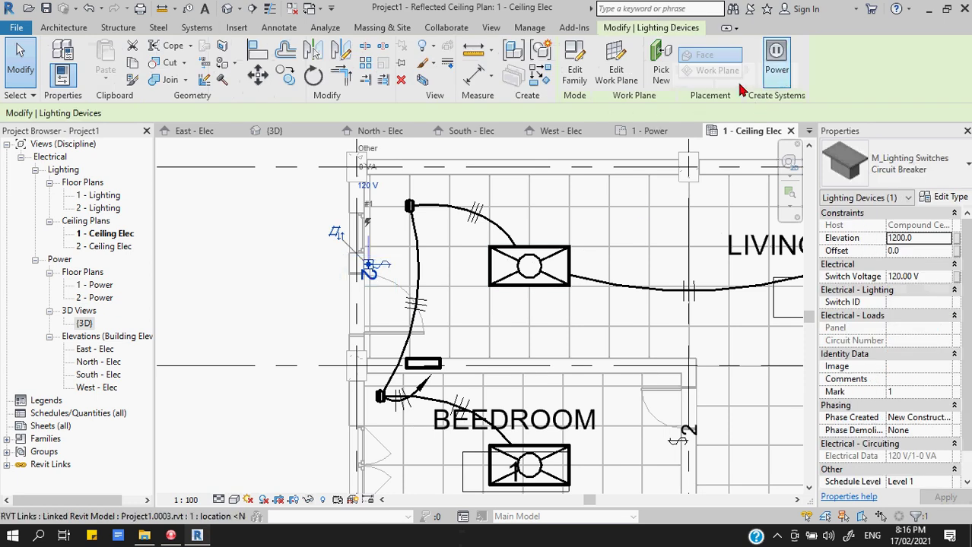
key("Escape")
left_click(549, 266)
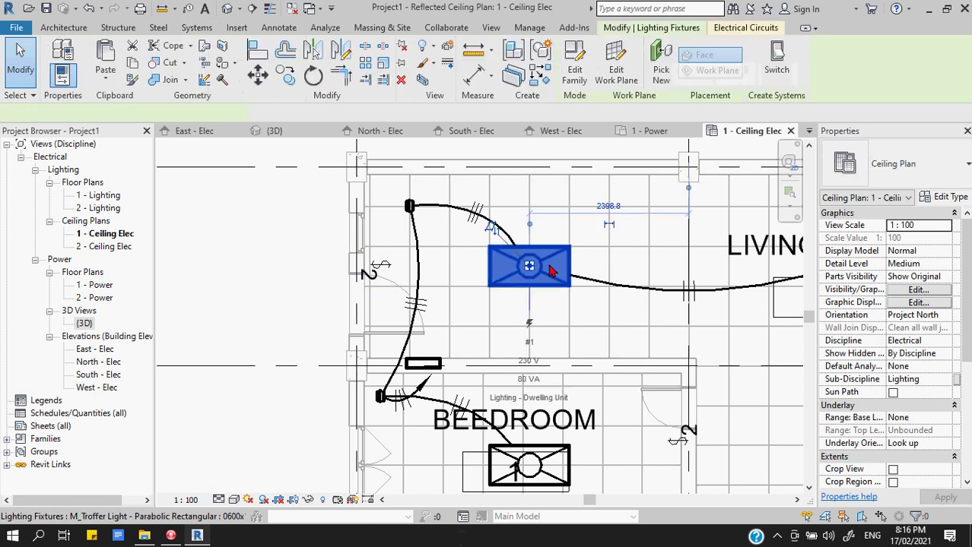
left_click(776, 60)
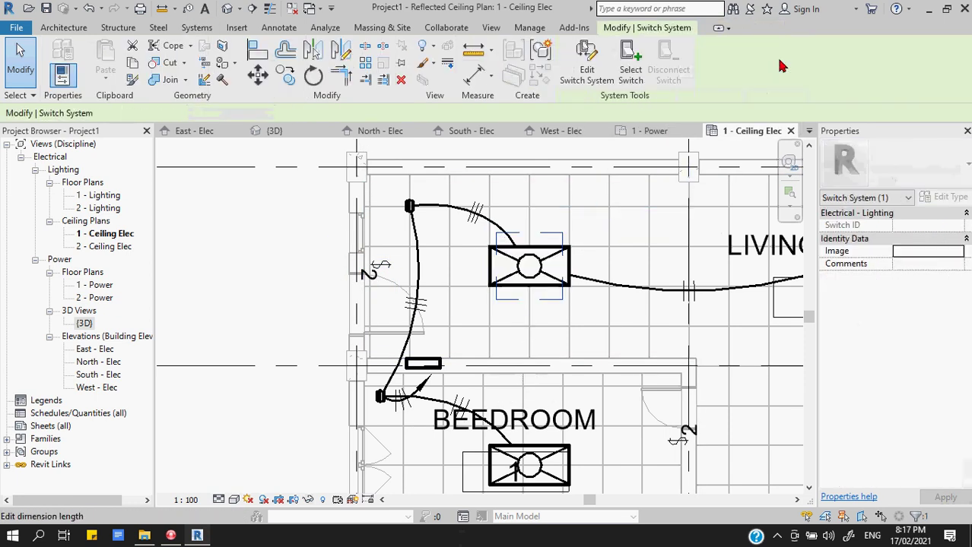
left_click(625, 59)
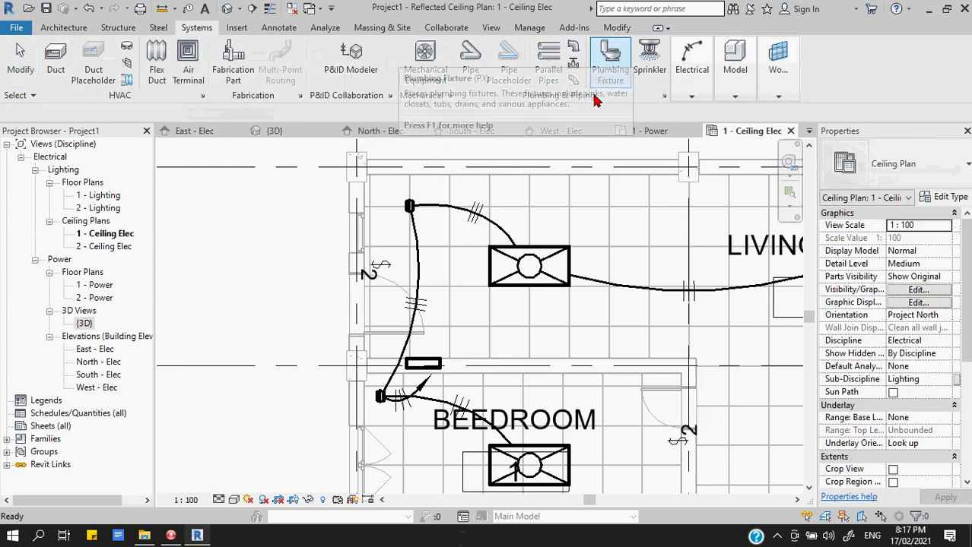
left_click(381, 273)
key("Escape")
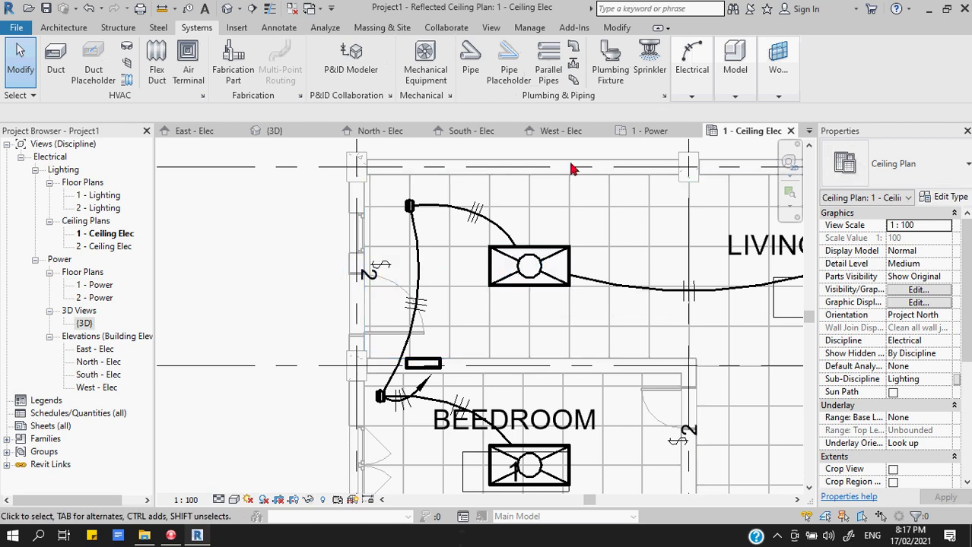
- Reselect the troffer and open its switch system for editing, then finish the edit
left_click(524, 260)
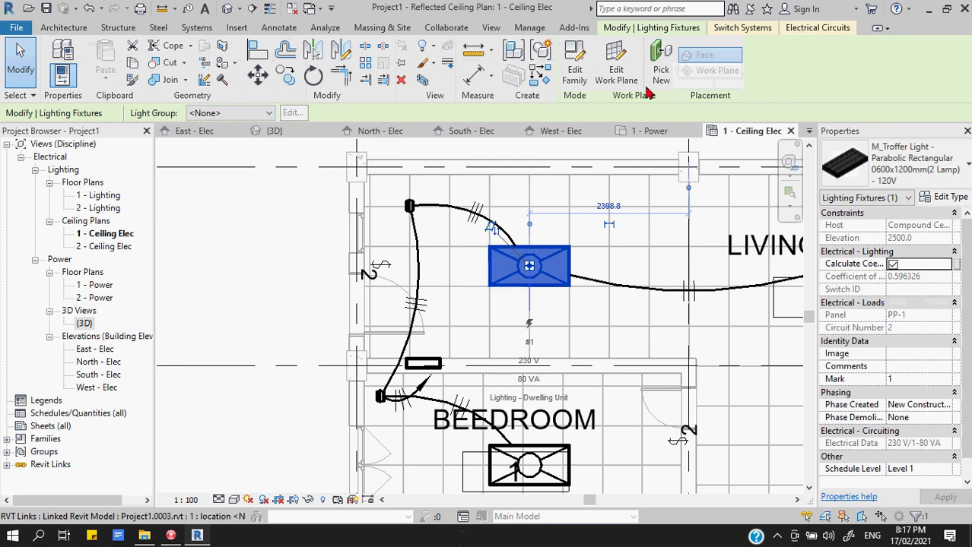
left_click(753, 27)
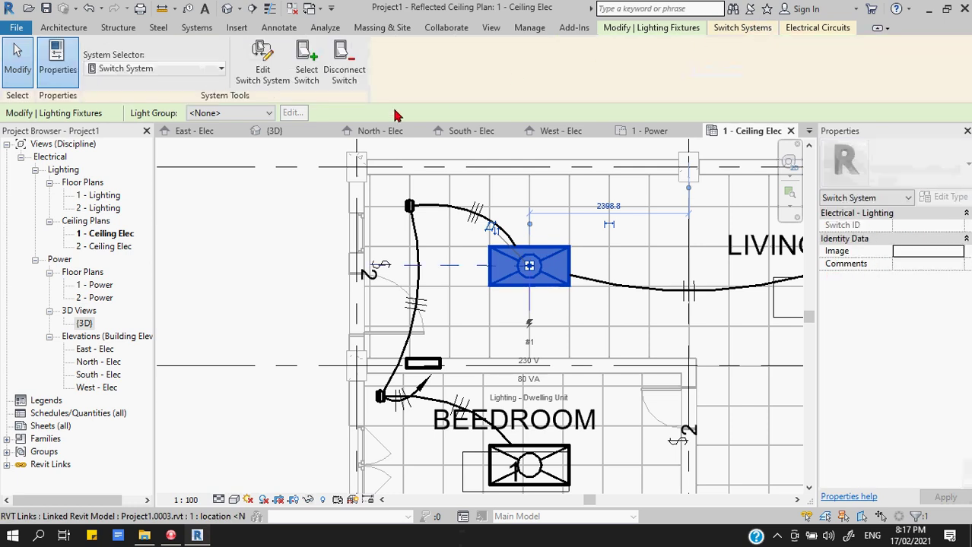
left_click(263, 74)
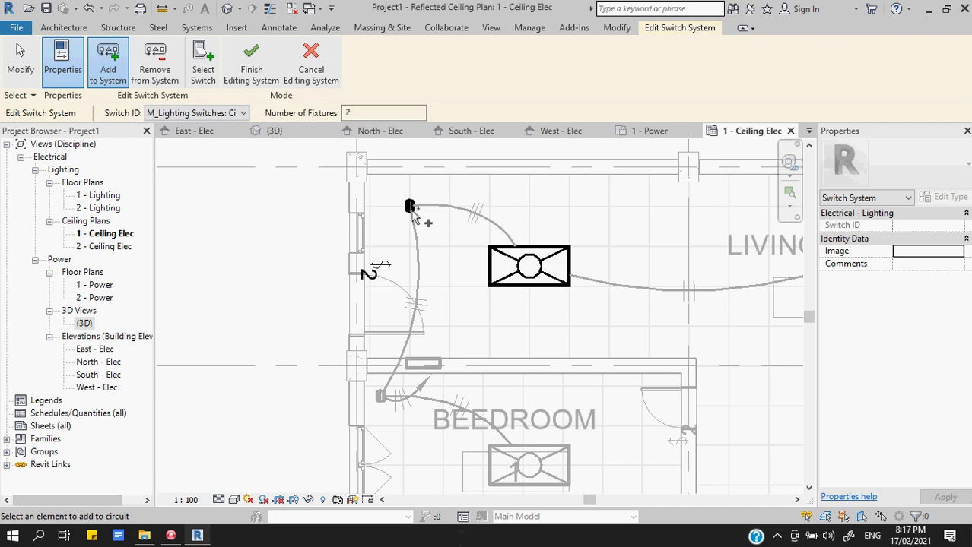
left_click(263, 61)
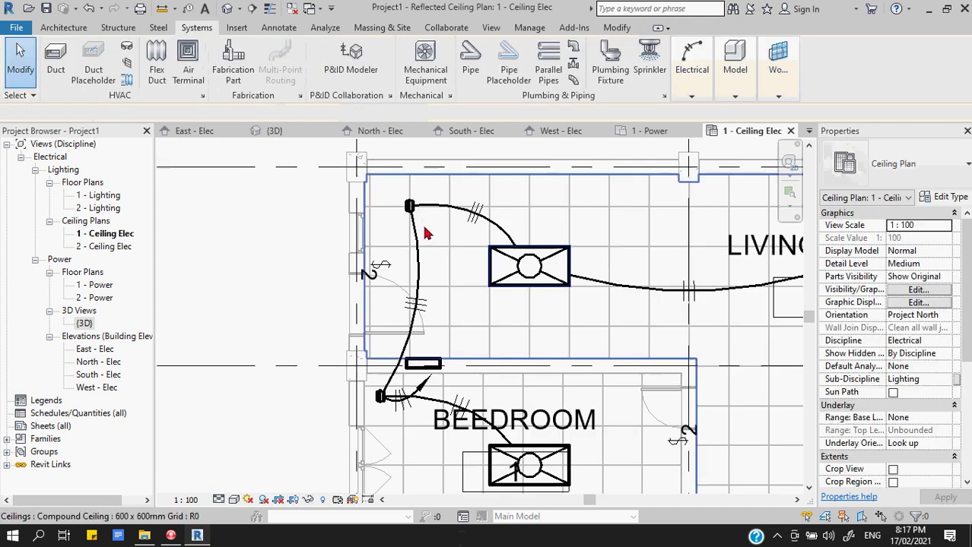
- Bring LIVING SPACE into view and select its light switch and space tag
middle_click_drag(654, 315, 358, 310)
middle_click_drag(562, 338, 567, 263)
scroll(568, 262, "up", 1)
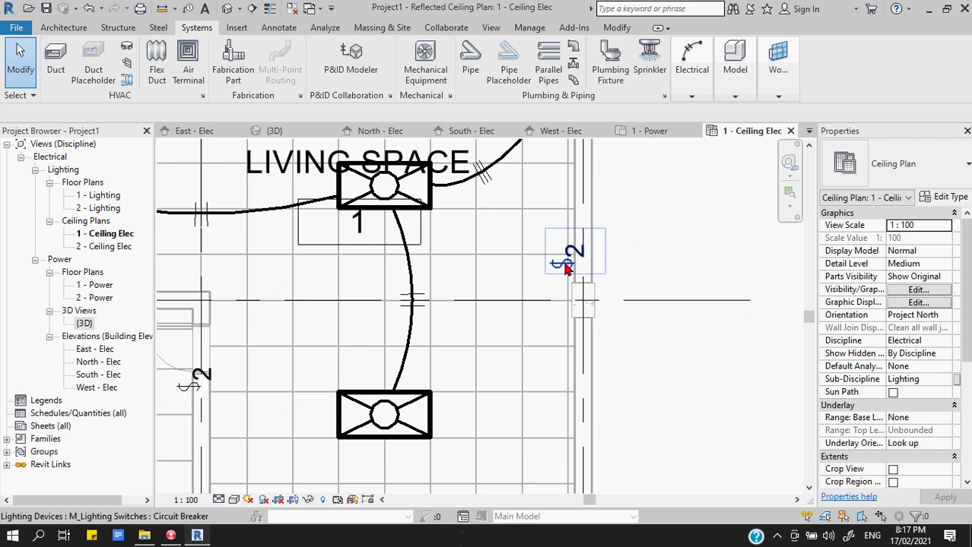
left_click(566, 266)
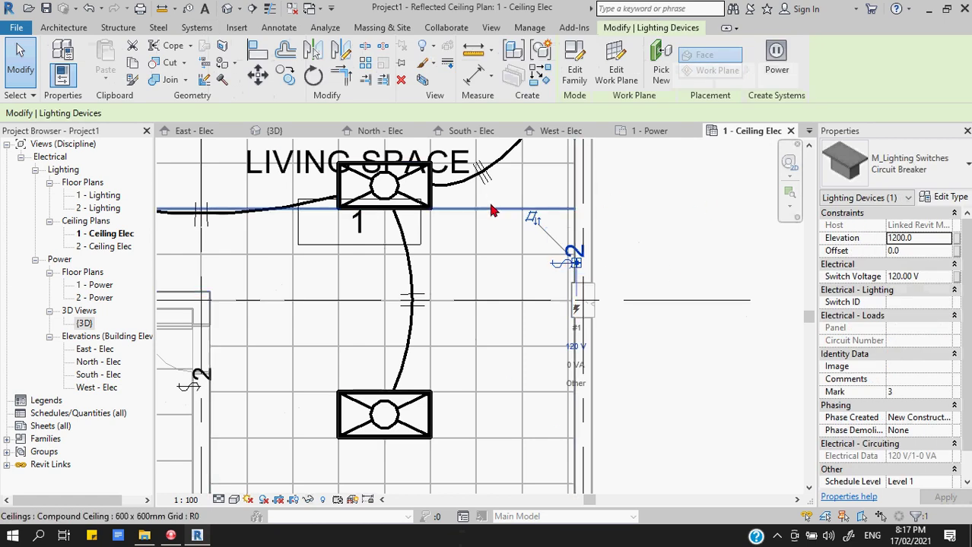
left_click(428, 209)
left_click(427, 209)
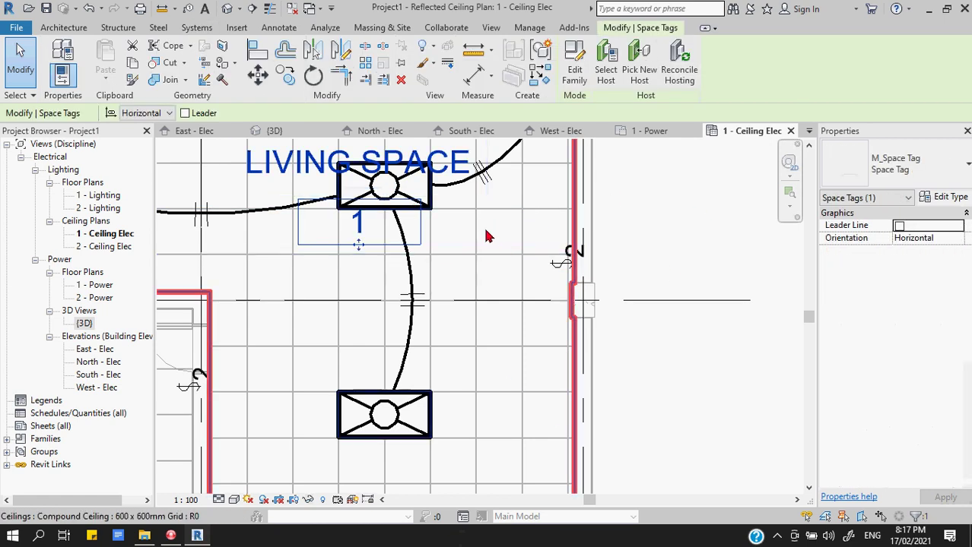
key("Escape")
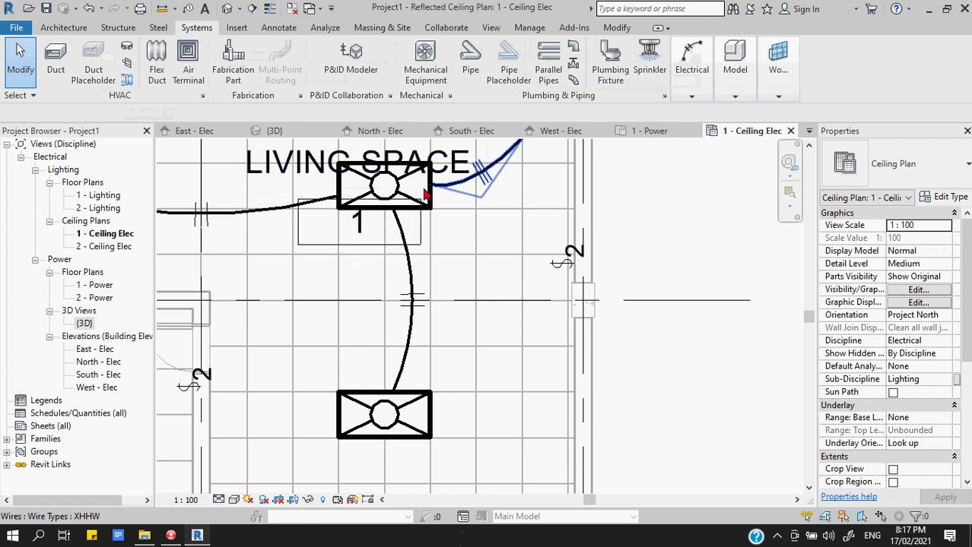
- Create a switch system for the upper and lower LIVING SPACE lights, then check the switch's link
left_click(392, 186)
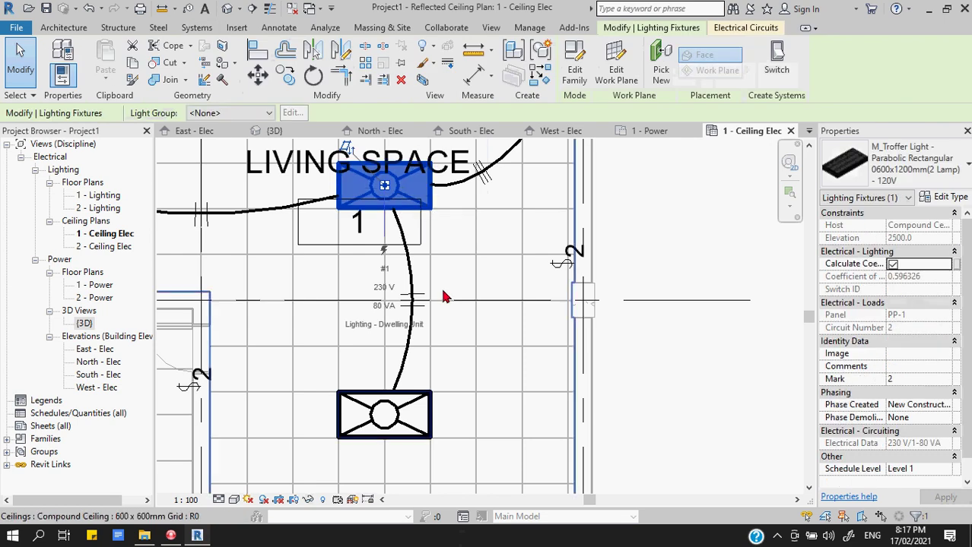
left_click(433, 411, "ctrl")
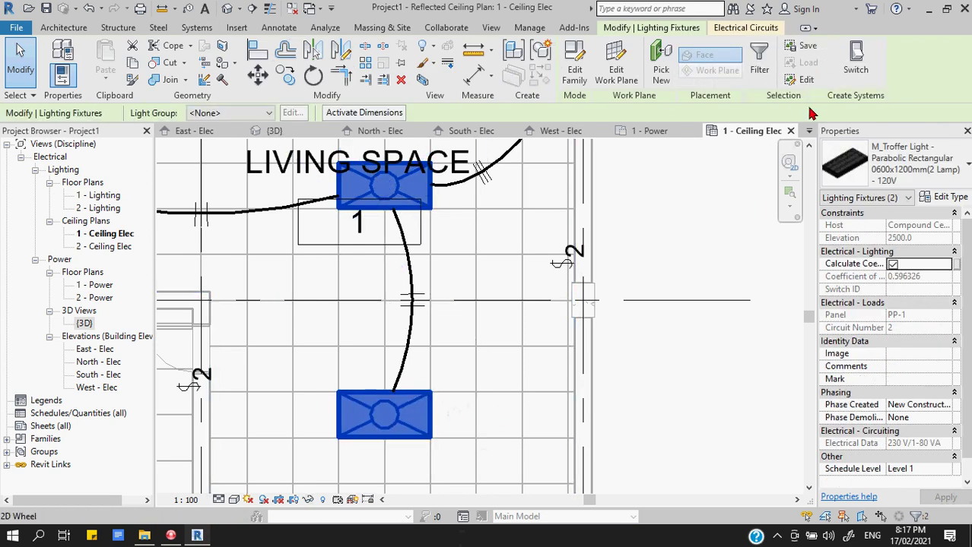
left_click(851, 69)
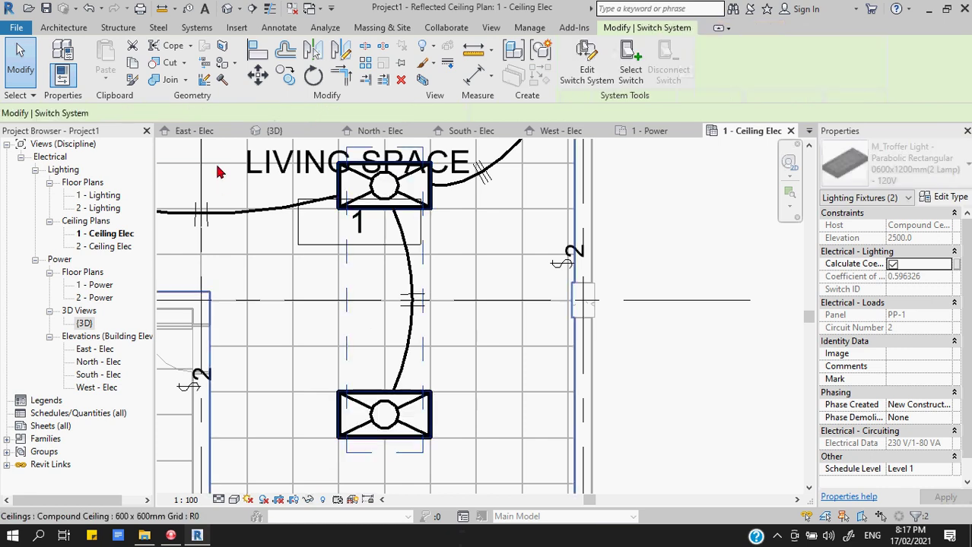
key("Escape")
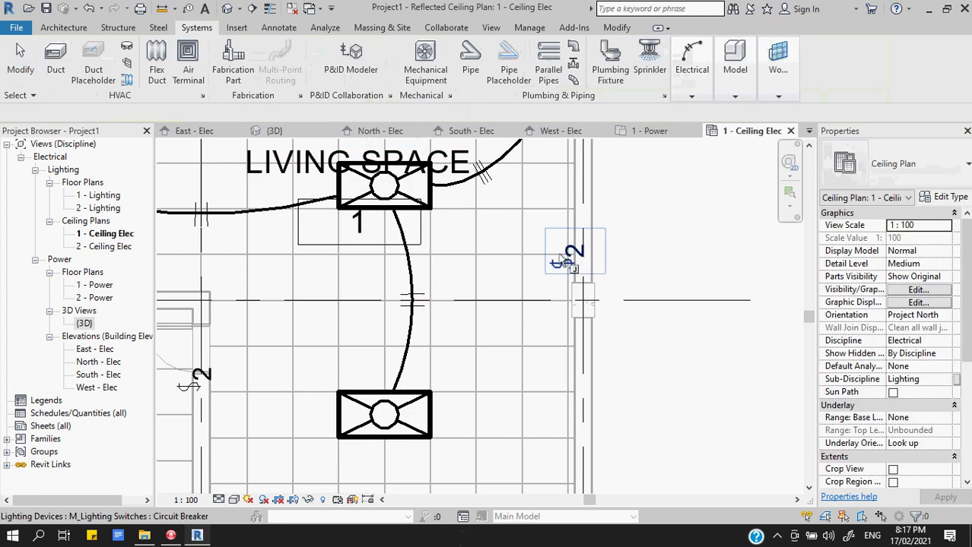
left_click(574, 255)
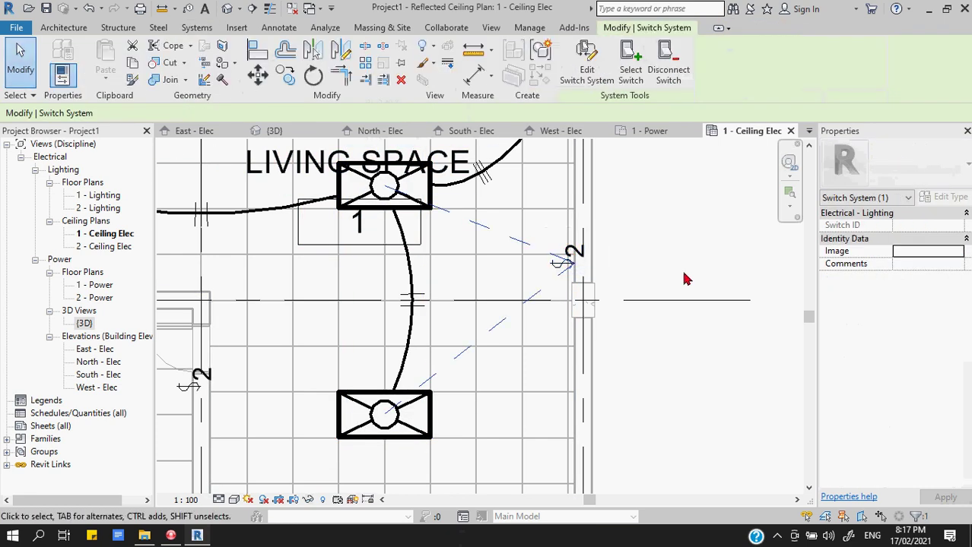
scroll(687, 268, "down", 3)
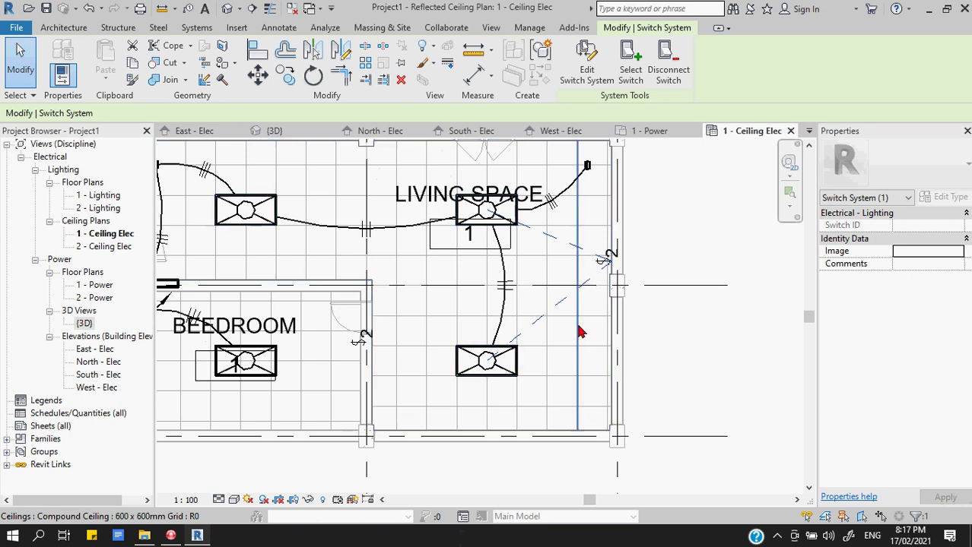
key("Escape")
- Group both BEEDROOM lights into a switch system assigned to the bedroom wall switch
middle_click_drag(430, 376, 456, 373)
middle_click_drag(207, 366, 395, 346)
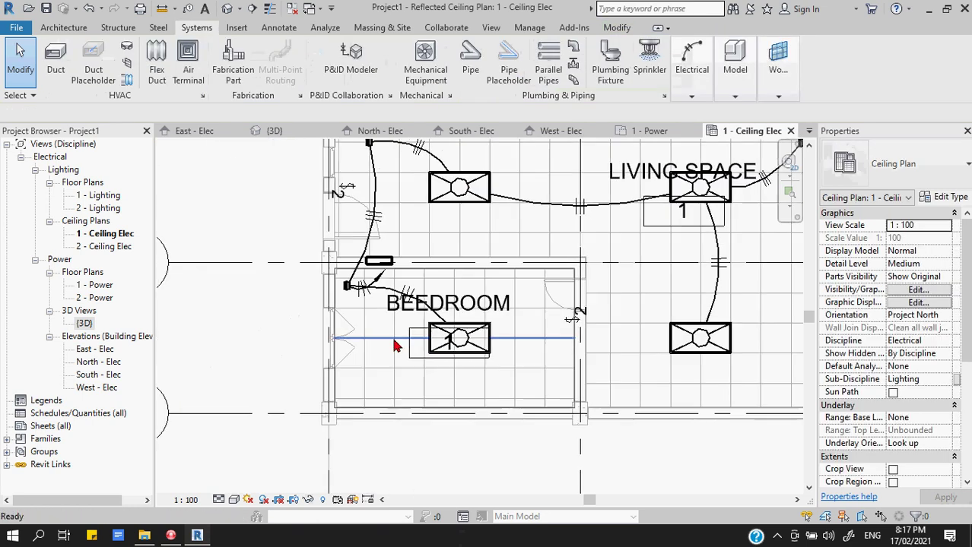
scroll(511, 328, "up", 3)
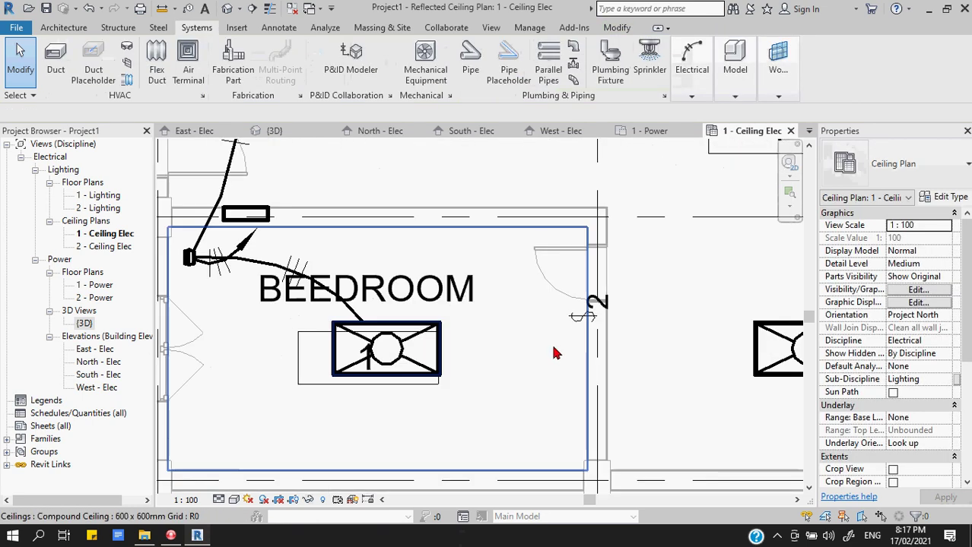
left_click(443, 369)
key("Escape")
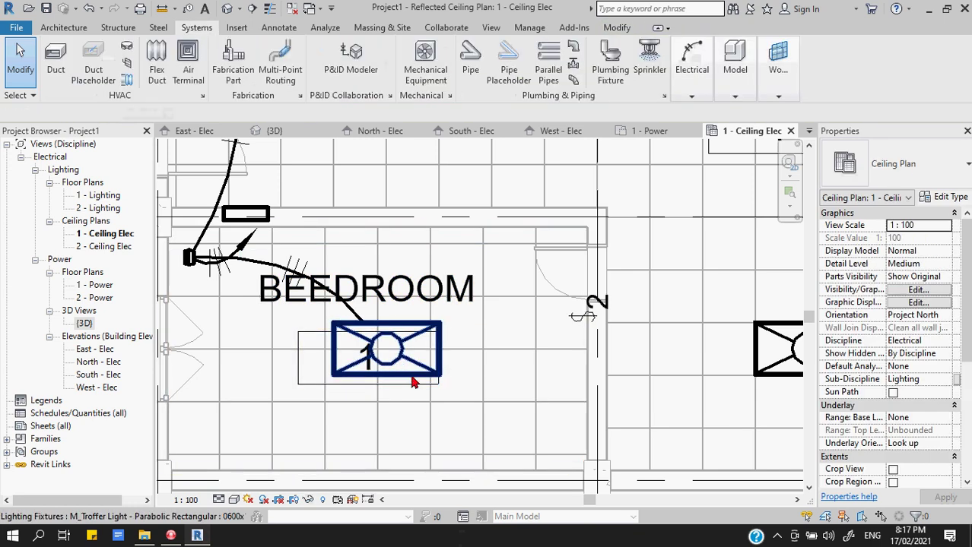
left_click(411, 380)
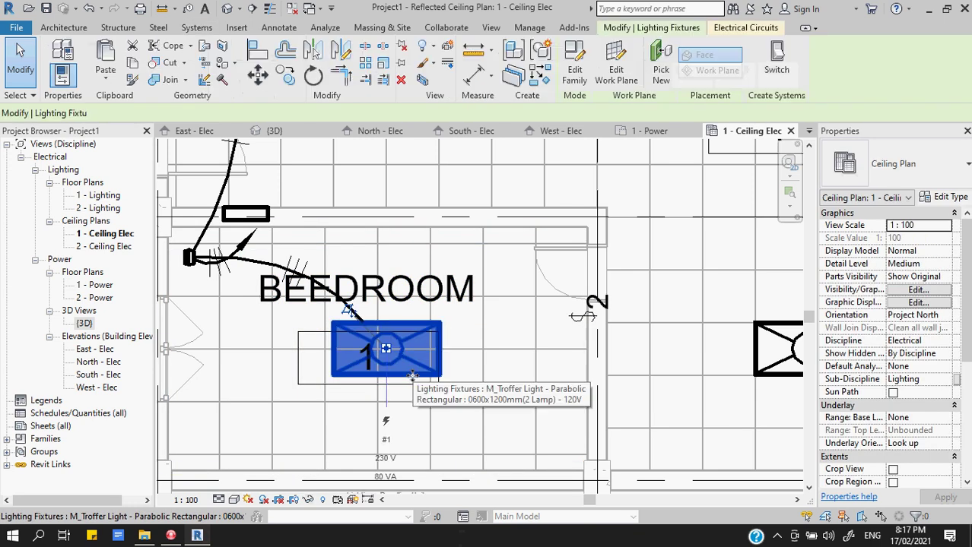
left_click(187, 260, "ctrl")
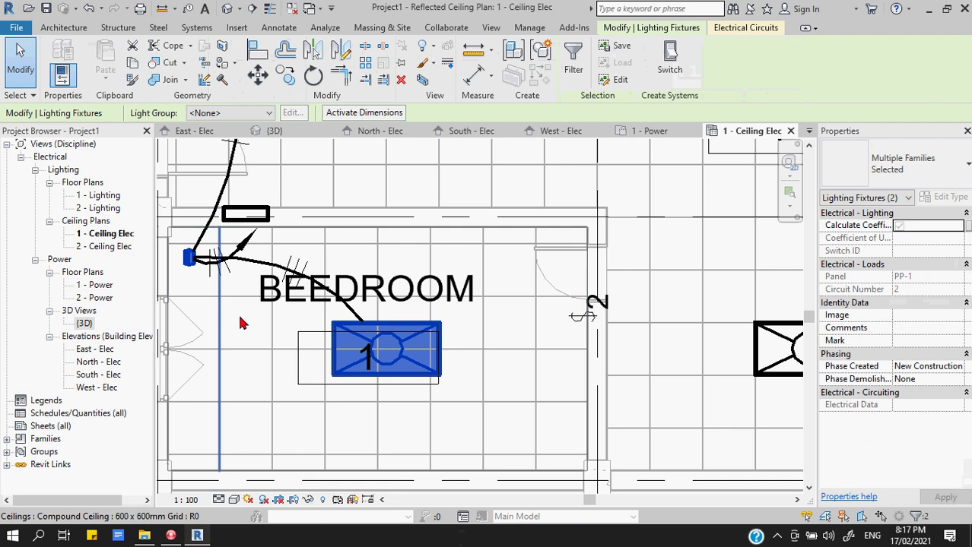
left_click(668, 61)
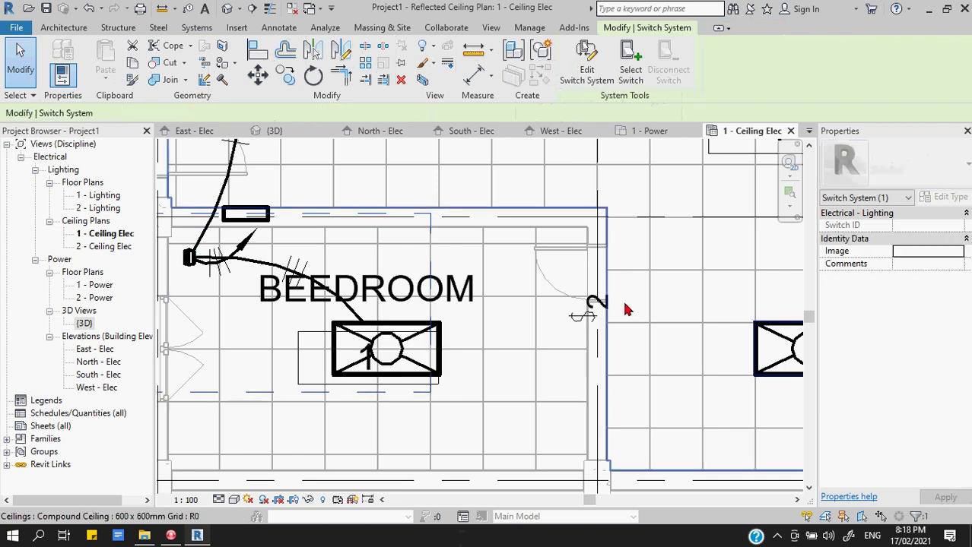
left_click(619, 71)
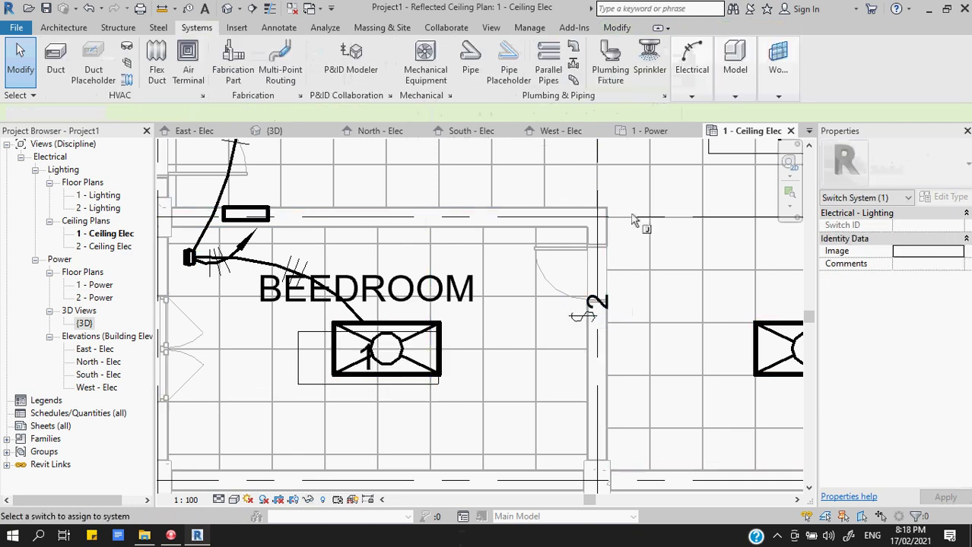
left_click(582, 312)
scroll(566, 310, "down", 5)
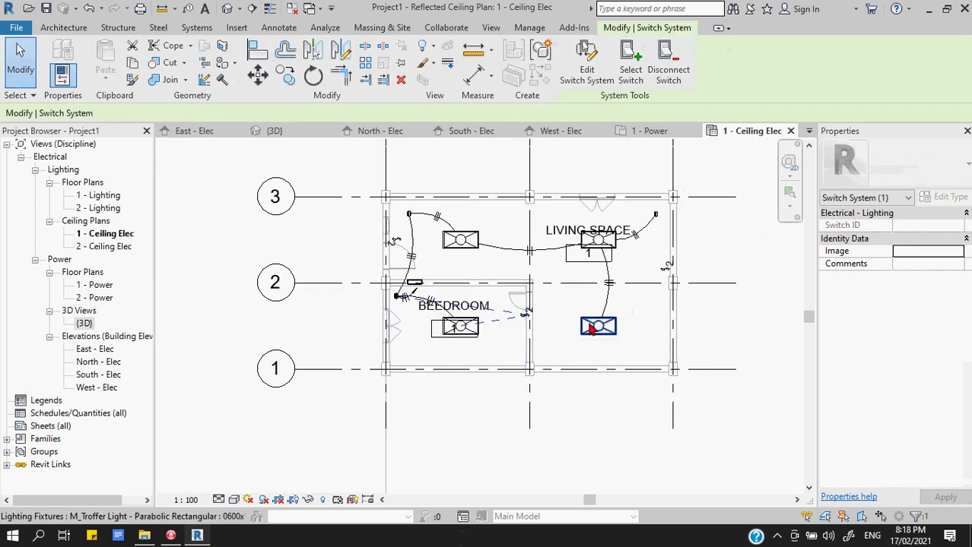
key("Escape")
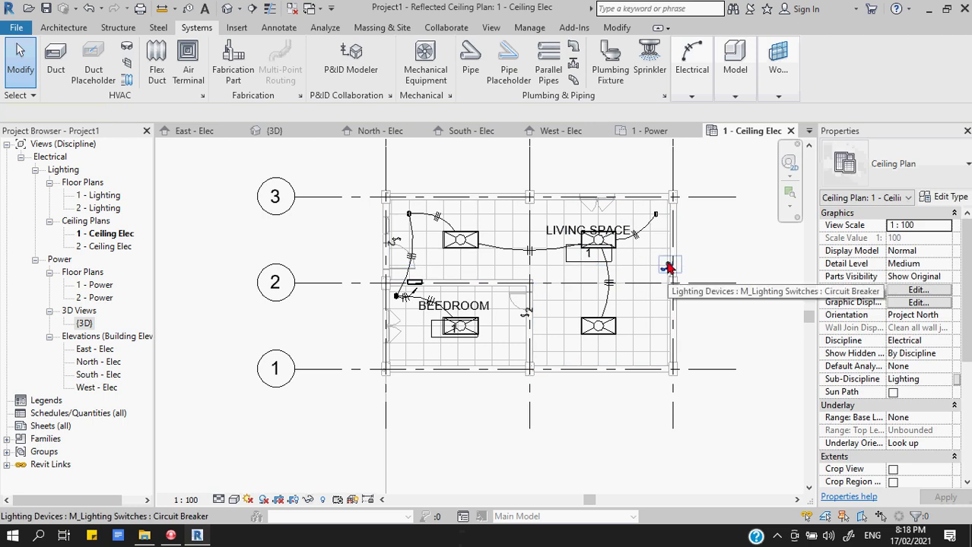
scroll(676, 269, "up", 3)
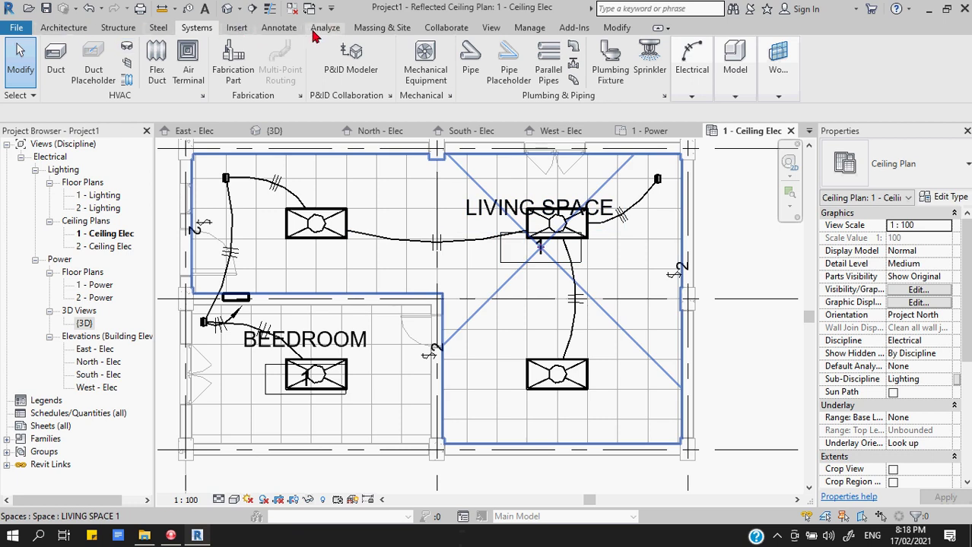
- Draw spline wires from the right-wall switch to the upper and lower LIVING SPACE fixtures
left_click(692, 95)
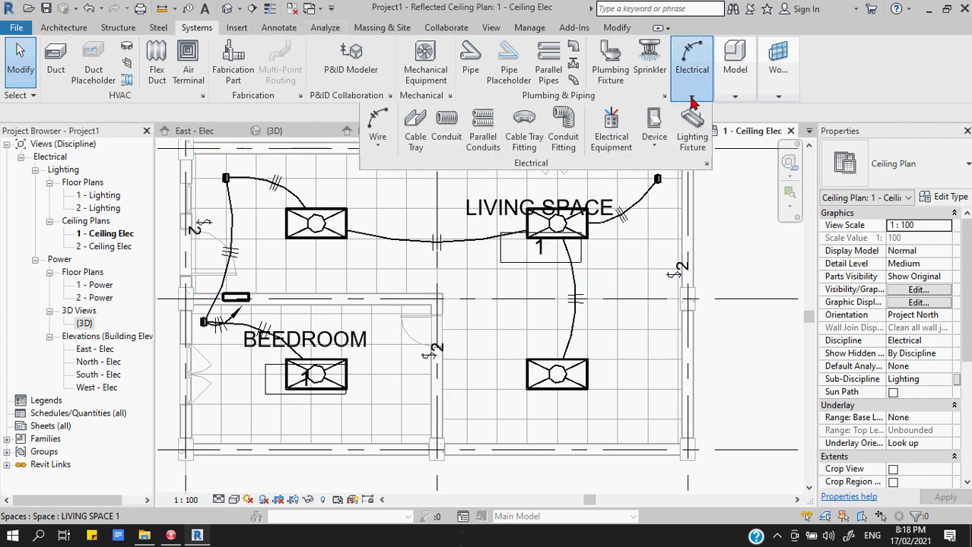
left_click(380, 146)
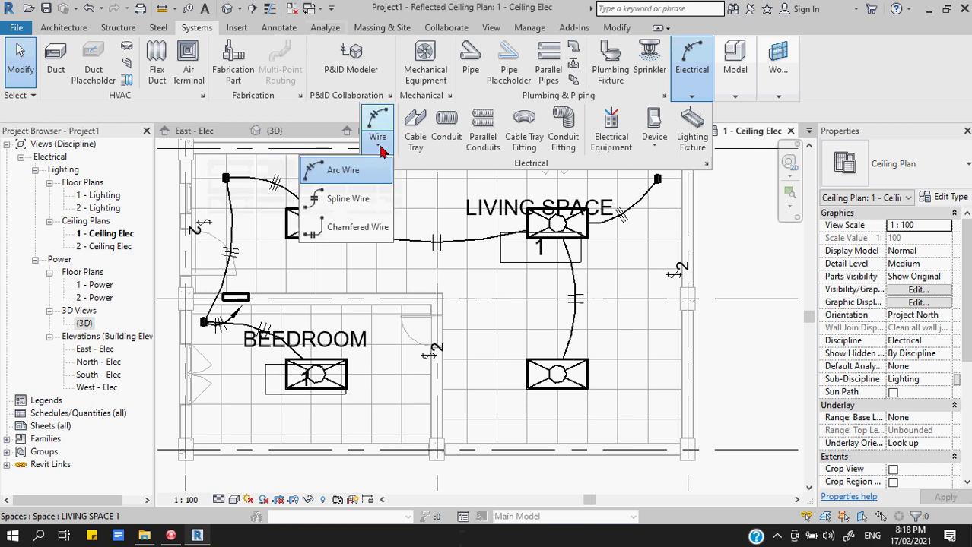
left_click(338, 199)
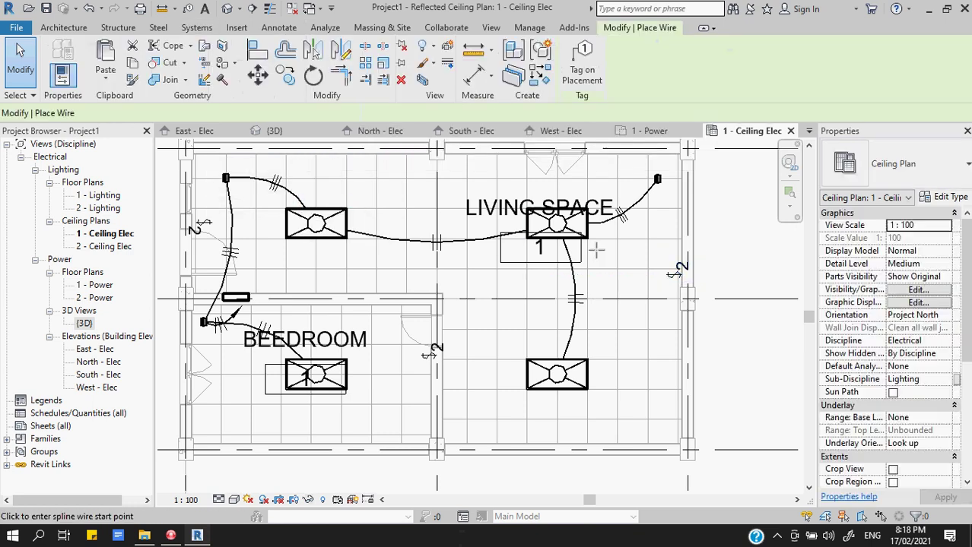
scroll(732, 264, "up", 3)
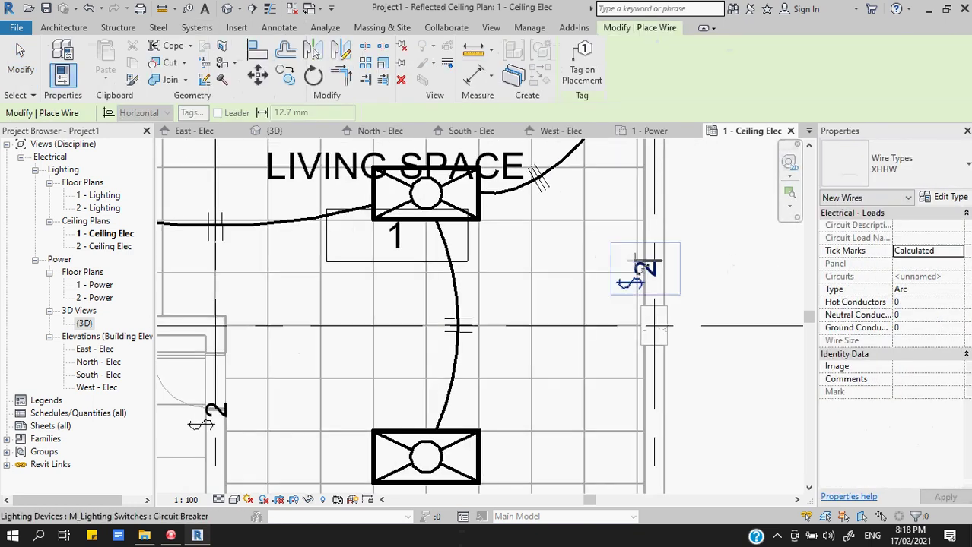
left_click(640, 267)
left_click(485, 208)
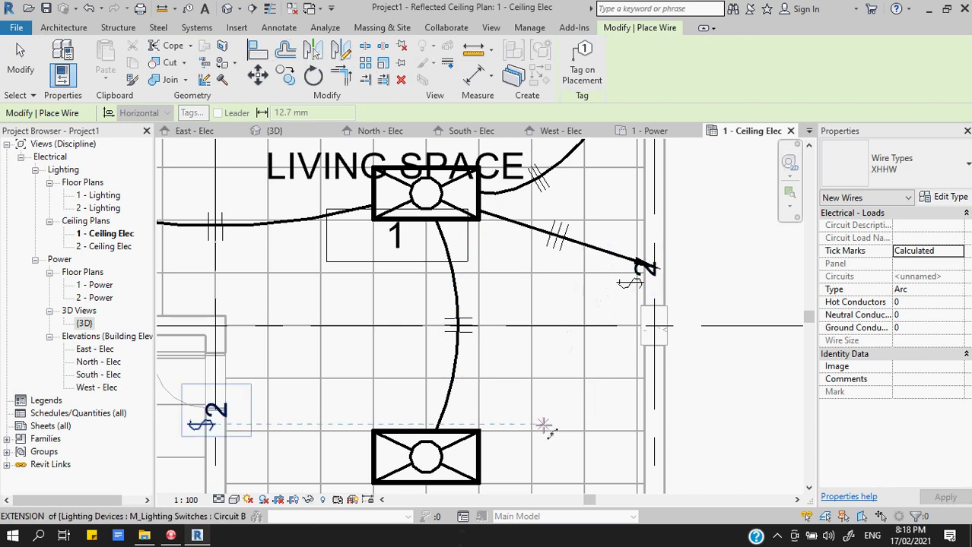
left_click(425, 456)
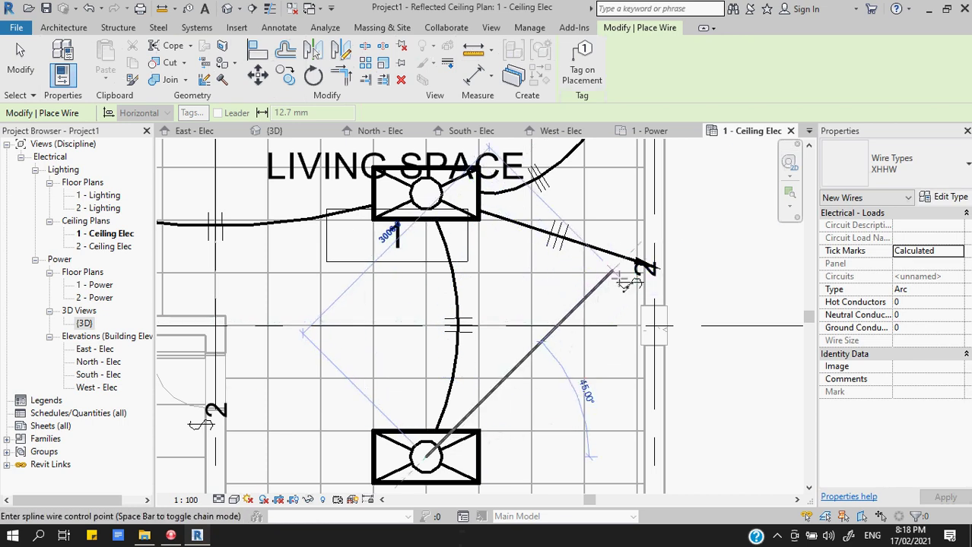
left_click(637, 274)
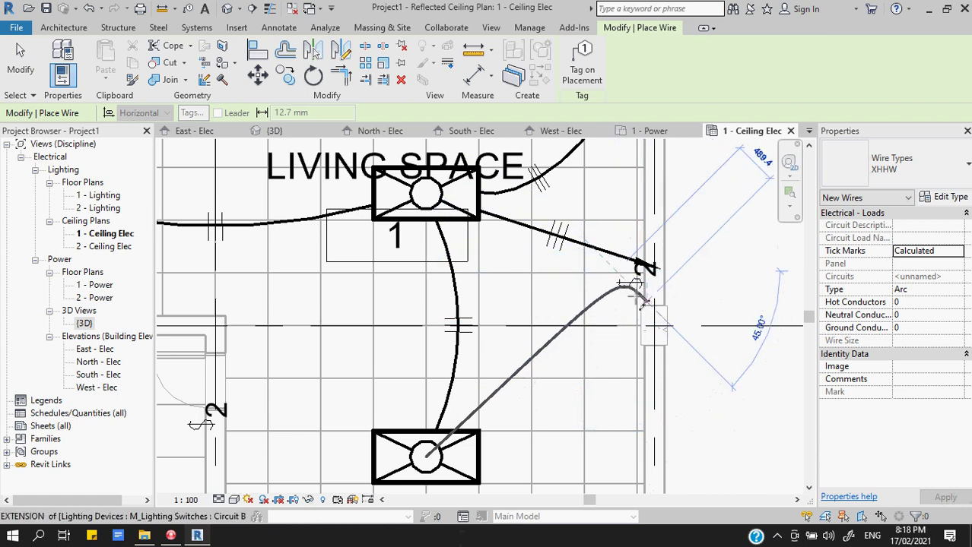
left_click(628, 298)
key("Escape")
key("Escape")
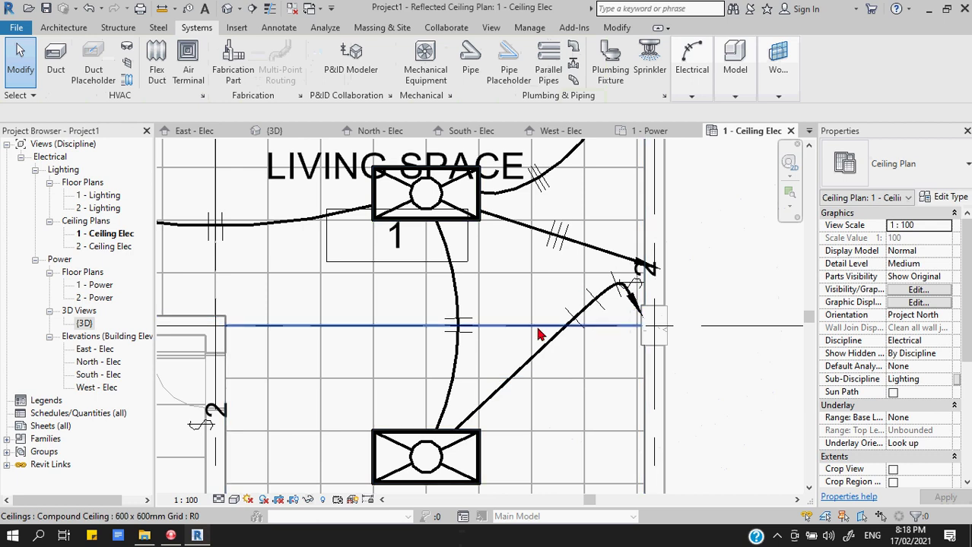
scroll(538, 334, "down", 4)
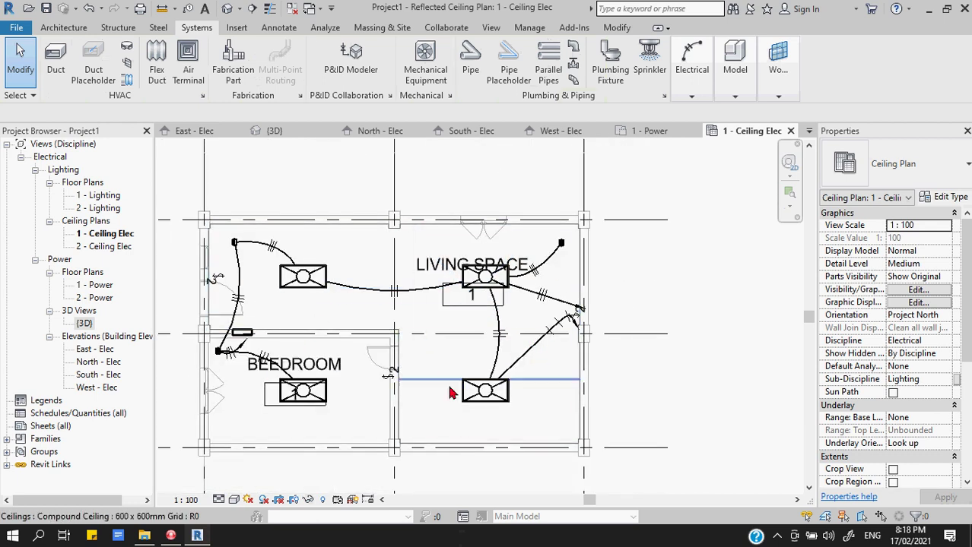
- Undo the last change, recentre both rooms in the plan, and show the Analyze tools
scroll(524, 373, "up", 2)
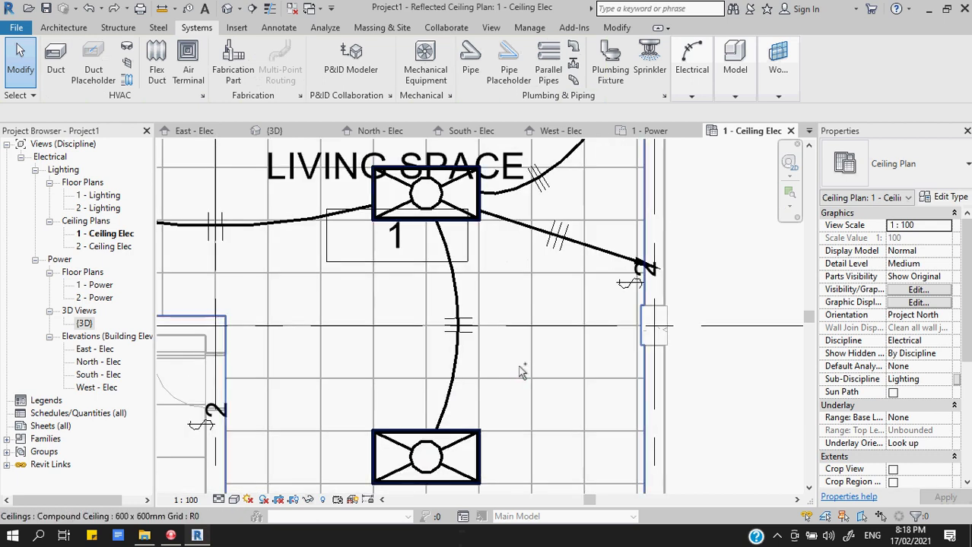
key("ctrl+z")
scroll(539, 338, "down", 2)
middle_click_drag(542, 271, 638, 308)
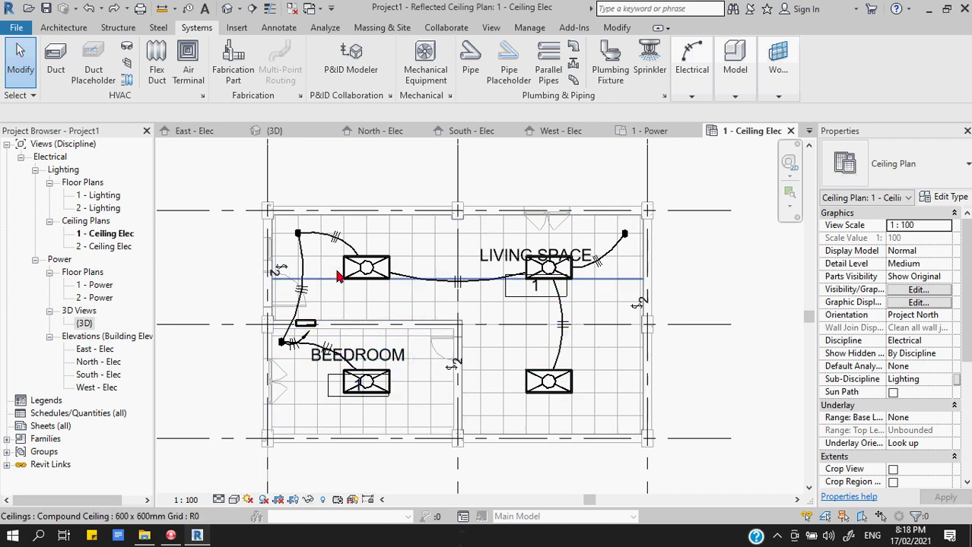
scroll(469, 302, "down", 1)
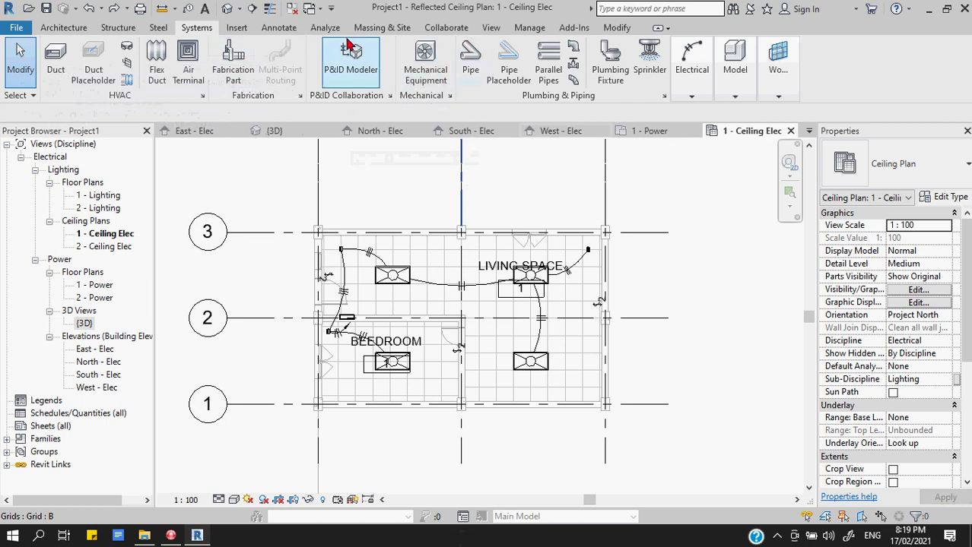
left_click(327, 29)
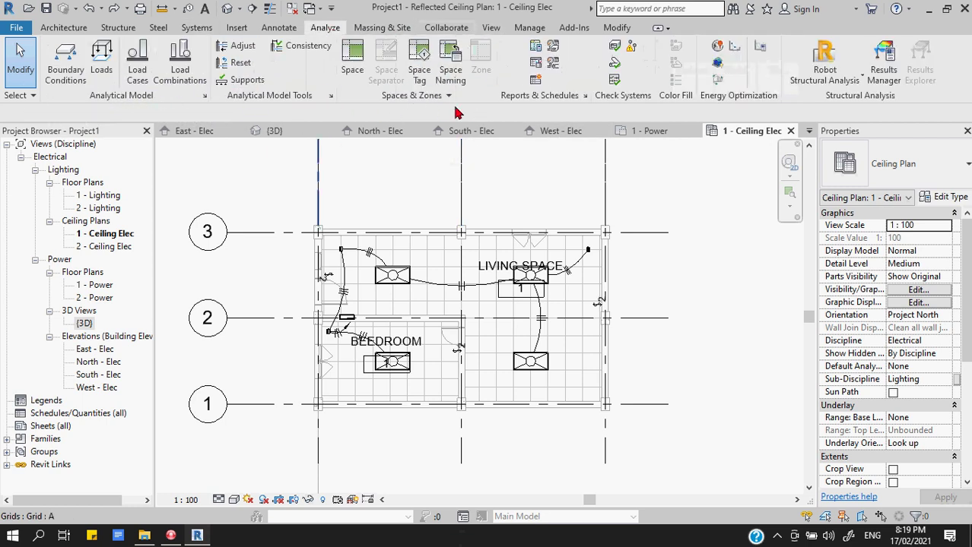
- Create the PP-1 panel schedule from the default template and scroll through it
left_click(537, 67)
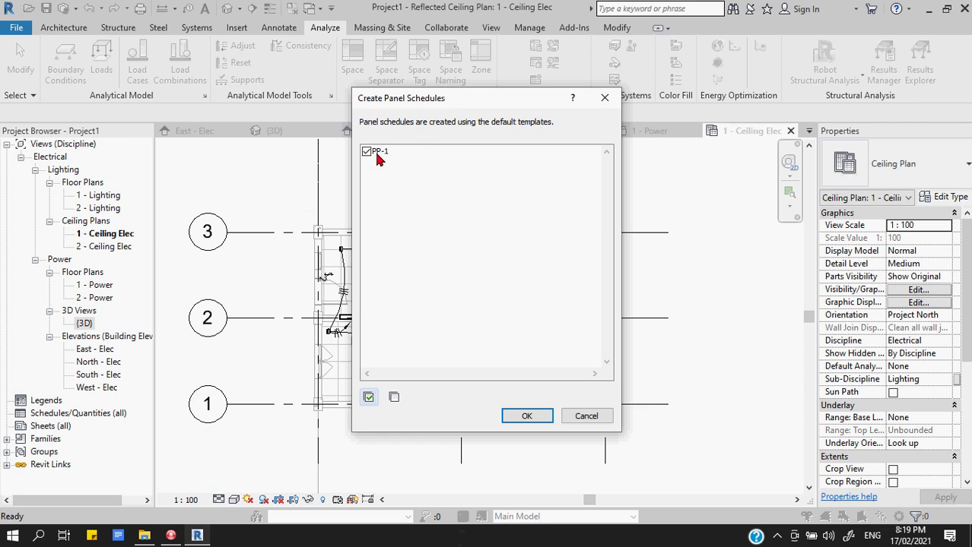
left_click(526, 416)
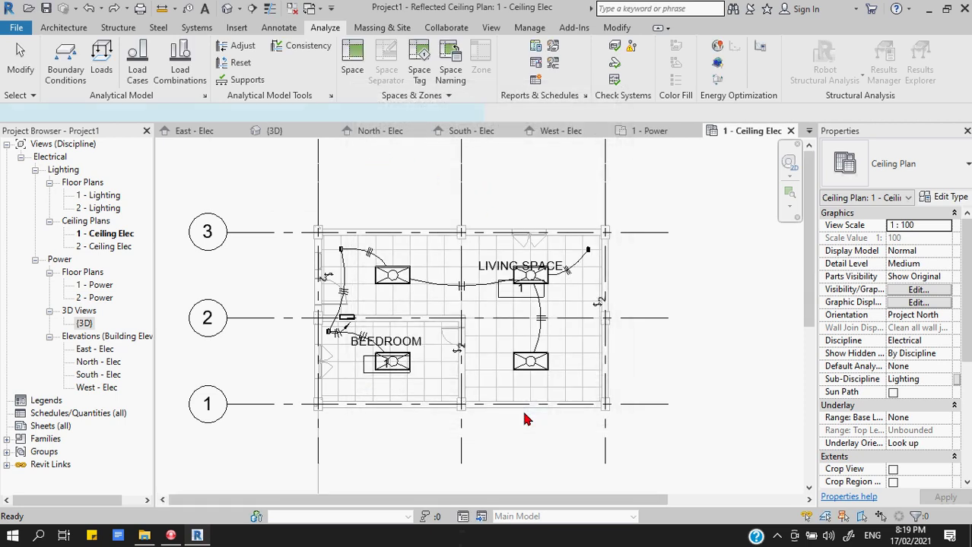
scroll(515, 314, "down", 5)
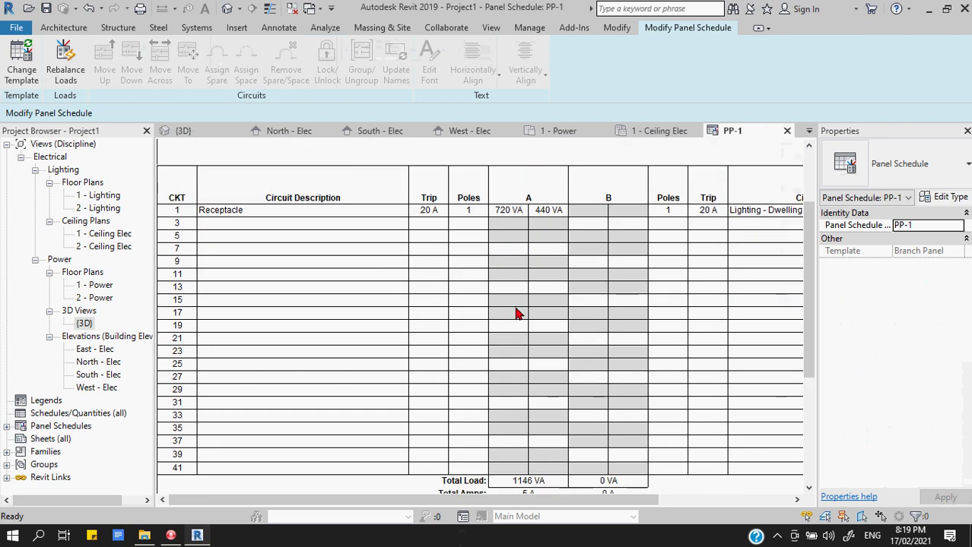
scroll(515, 314, "up", 5)
scroll(515, 314, "down", 1)
scroll(515, 314, "down", 6)
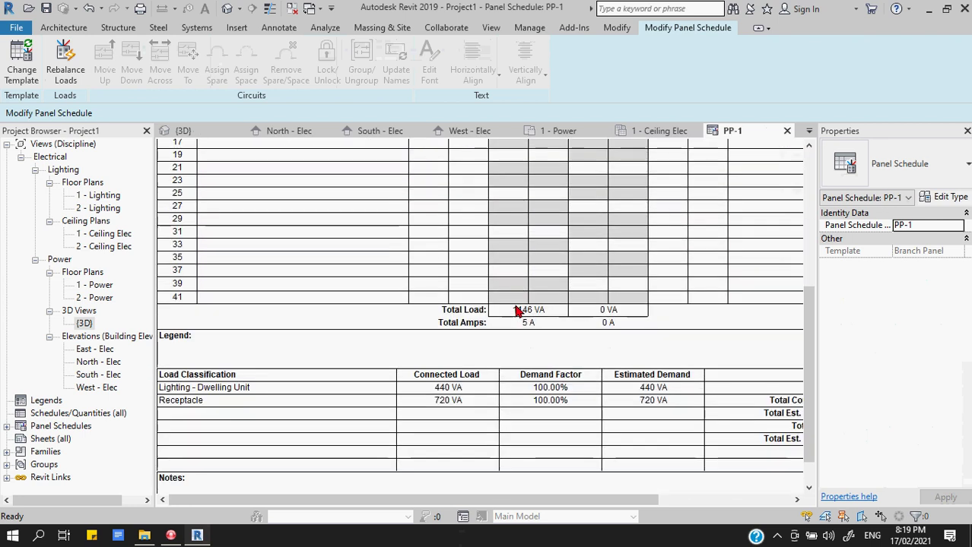
scroll(515, 314, "up", 7)
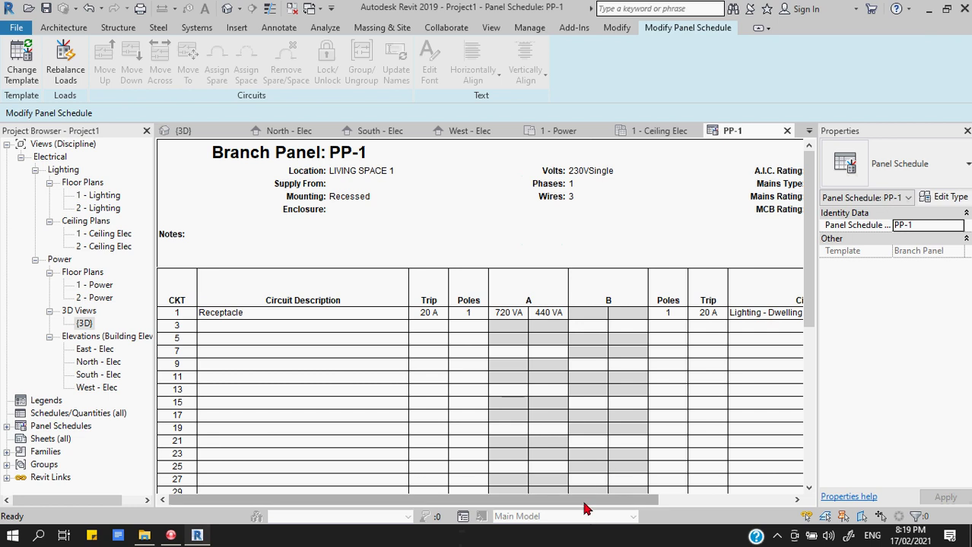
- Review the Receptacle circuit row, then return to the 1 - Ceiling Elec plan
left_click_drag(582, 499, 575, 288)
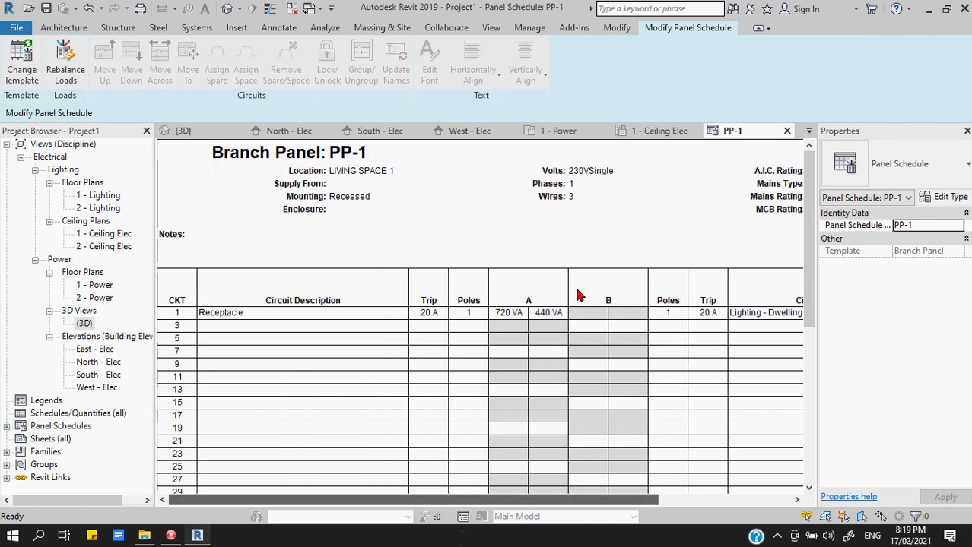
scroll(570, 289, "down", 8)
scroll(586, 426, "up", 9)
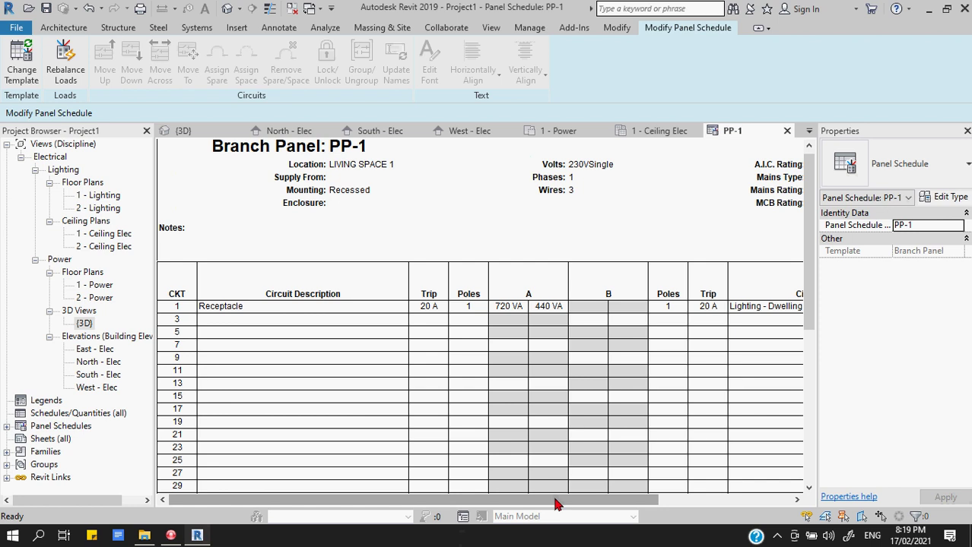
mouse_move(559, 500)
left_mouse_down()
mouse_move(644, 500)
mouse_move(555, 501)
left_mouse_up()
left_click(260, 307)
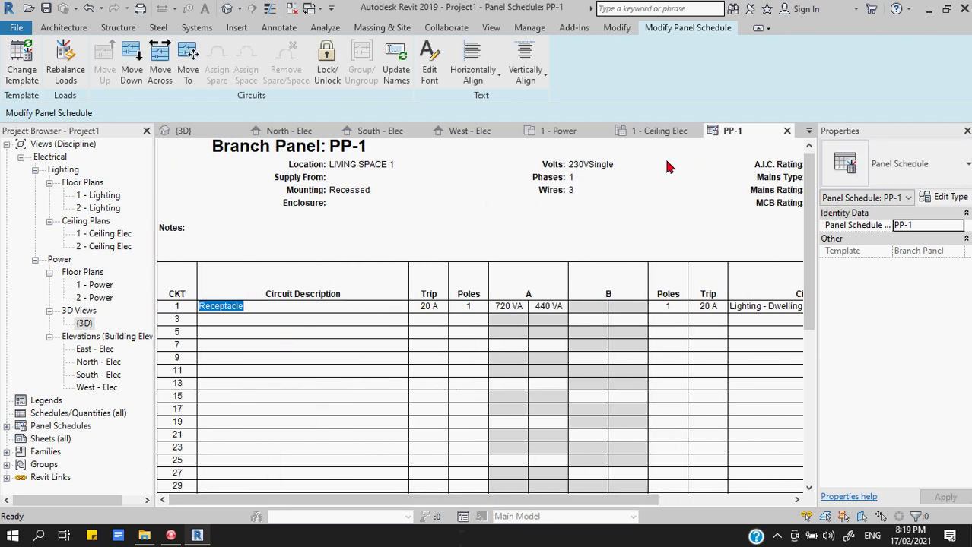
left_click(662, 139)
- Open the electrical panel near the bedroom in the family editor
scroll(334, 326, "up", 5)
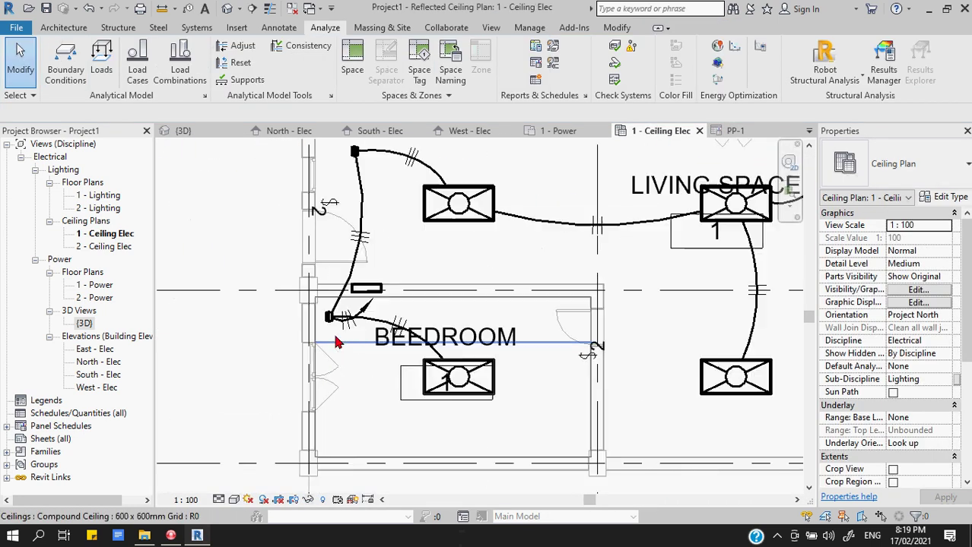
left_click(386, 259)
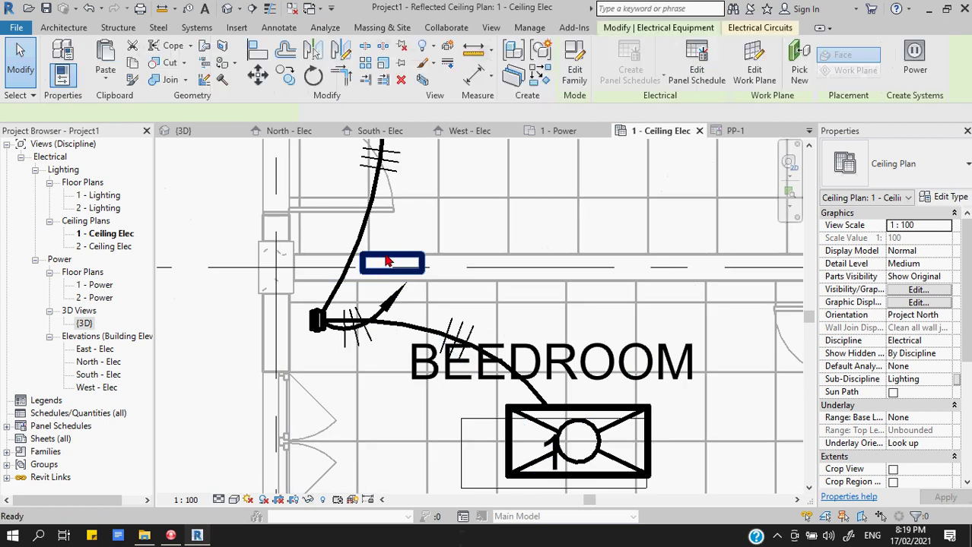
double_click(387, 260)
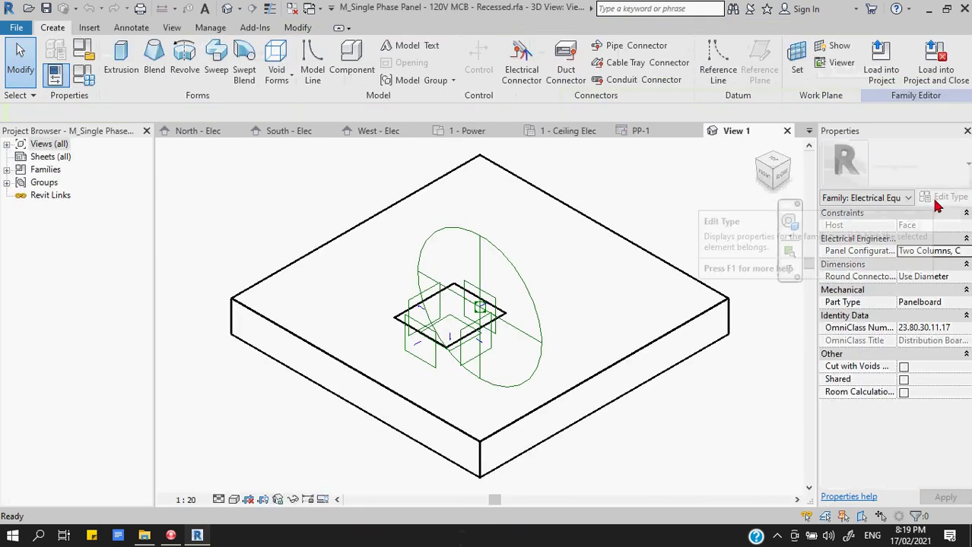
left_click(623, 364)
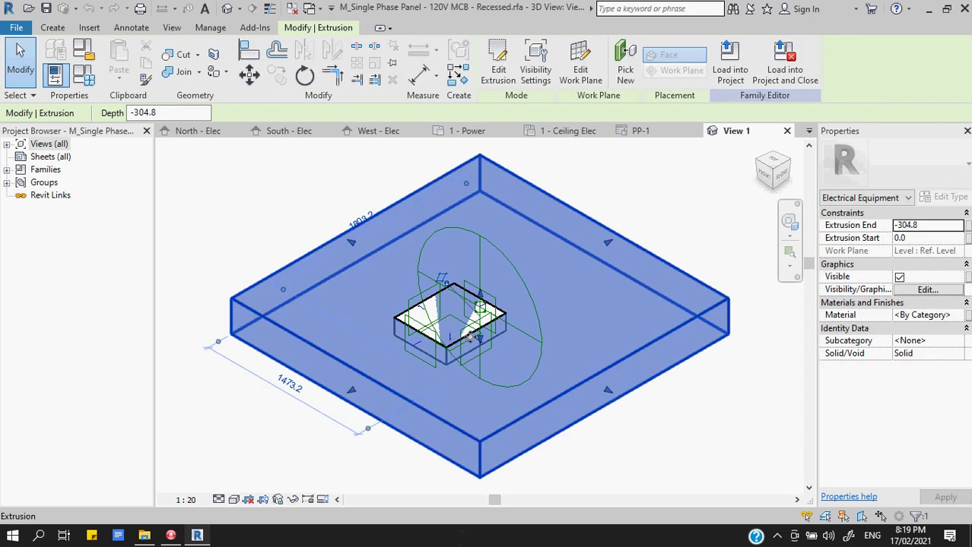
key("Escape")
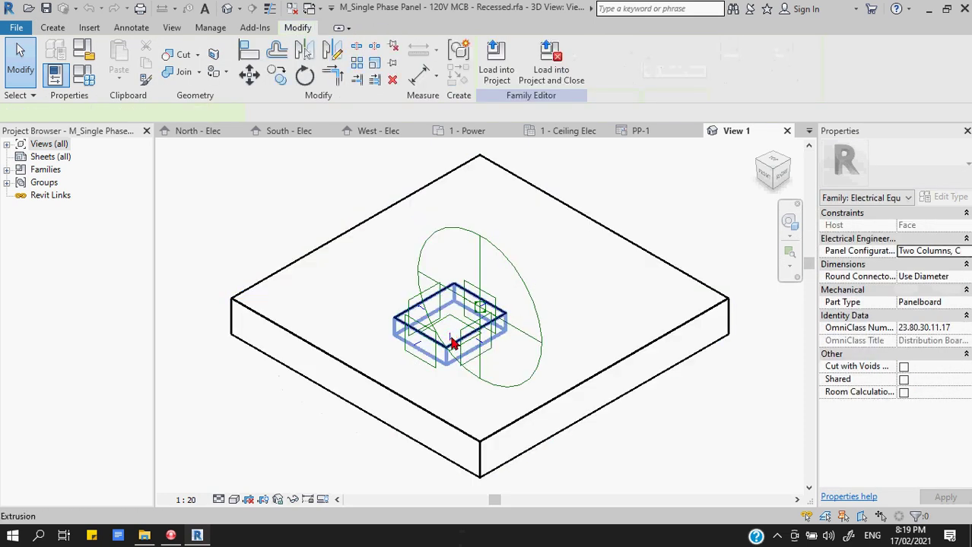
left_click(452, 344)
key("Escape")
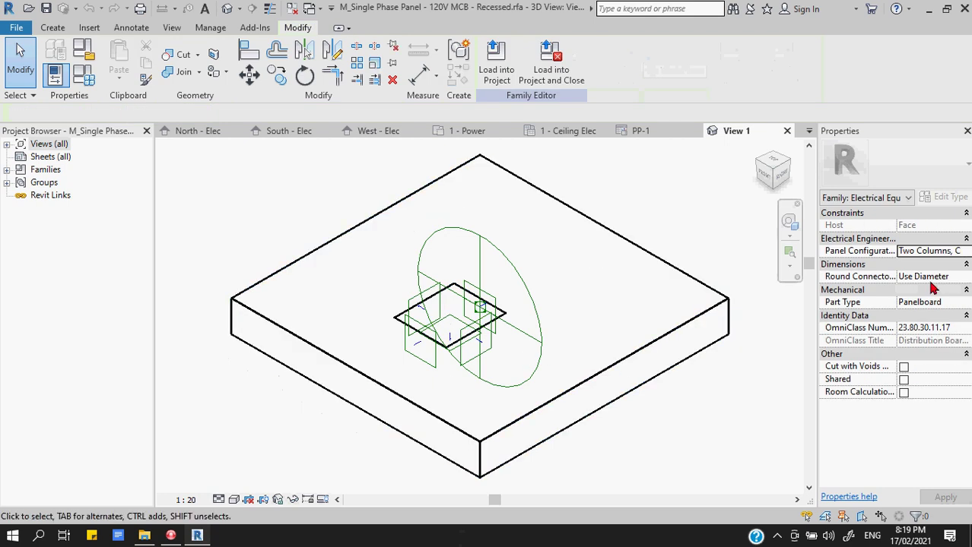
- Set Panel Configuration to One Column and reload the family, overwriting the existing version
left_click(918, 253)
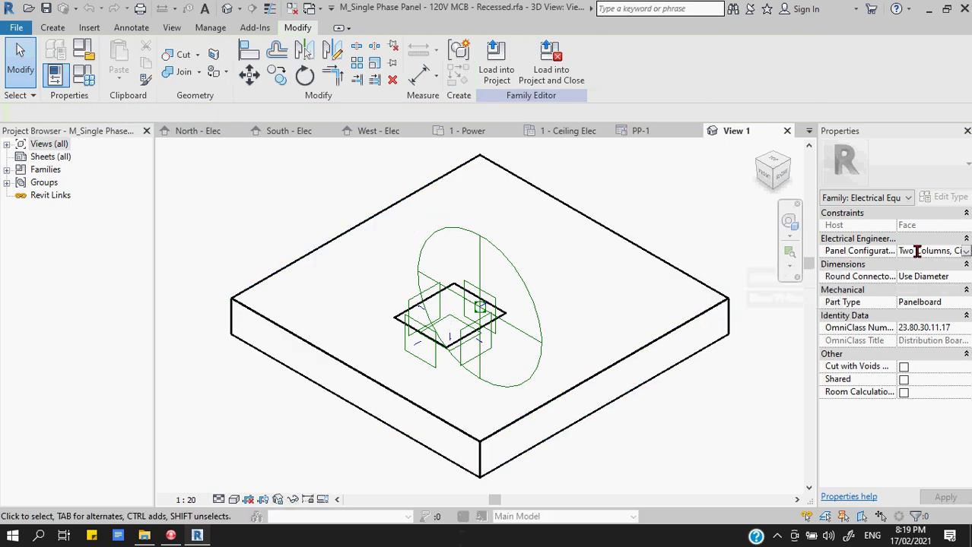
left_click(966, 252)
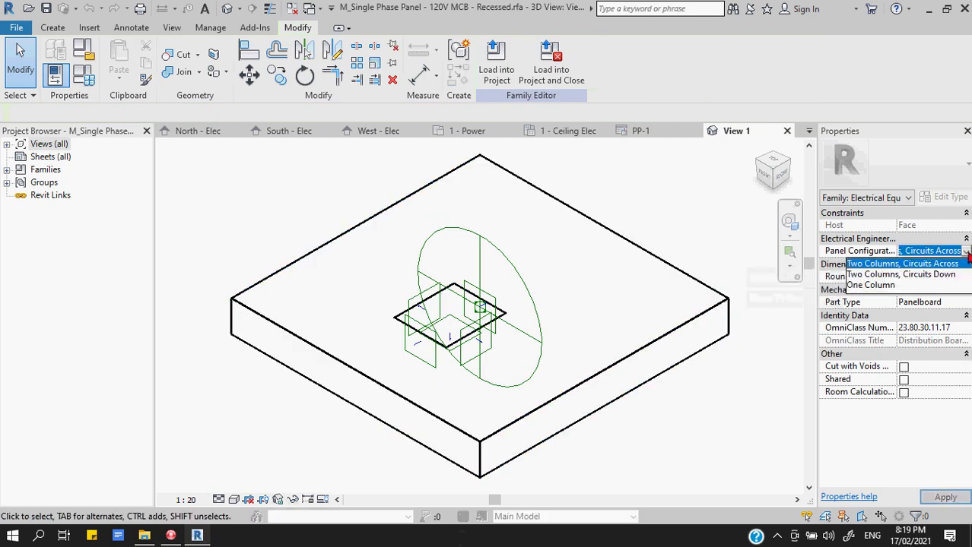
left_click(886, 286)
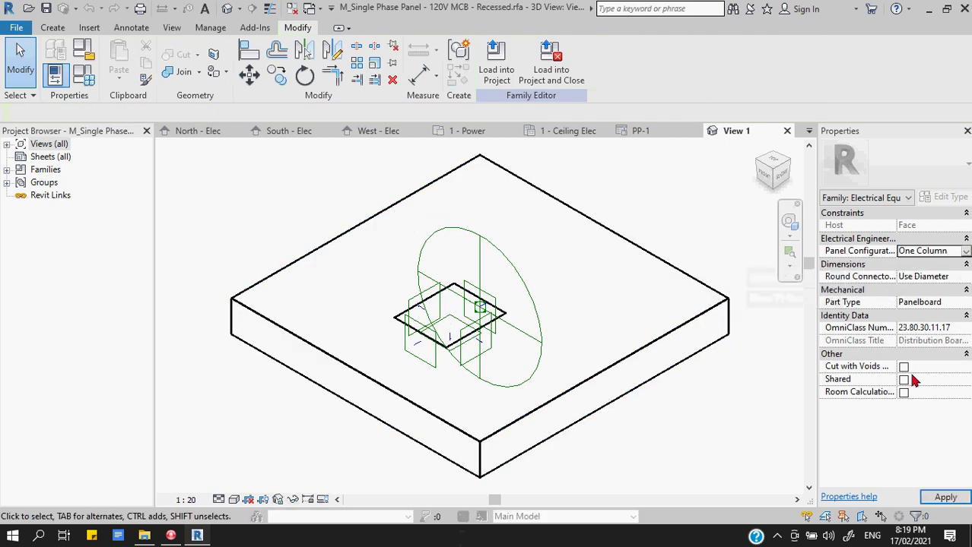
left_click(945, 497)
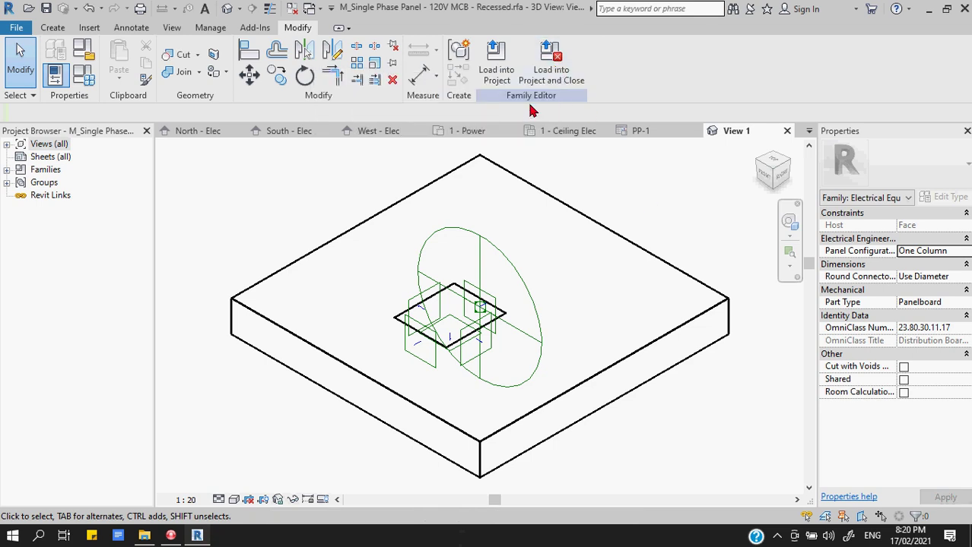
left_click(501, 69)
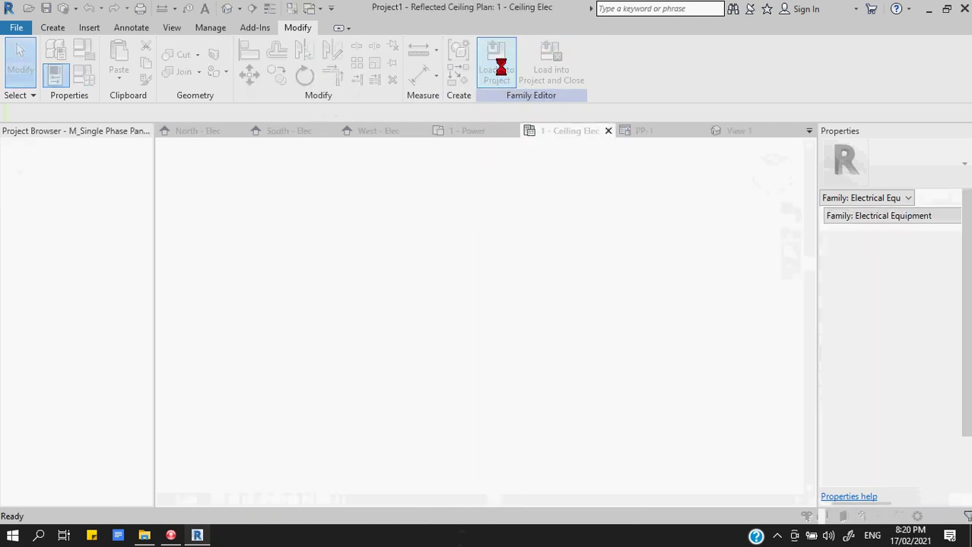
left_click(440, 242)
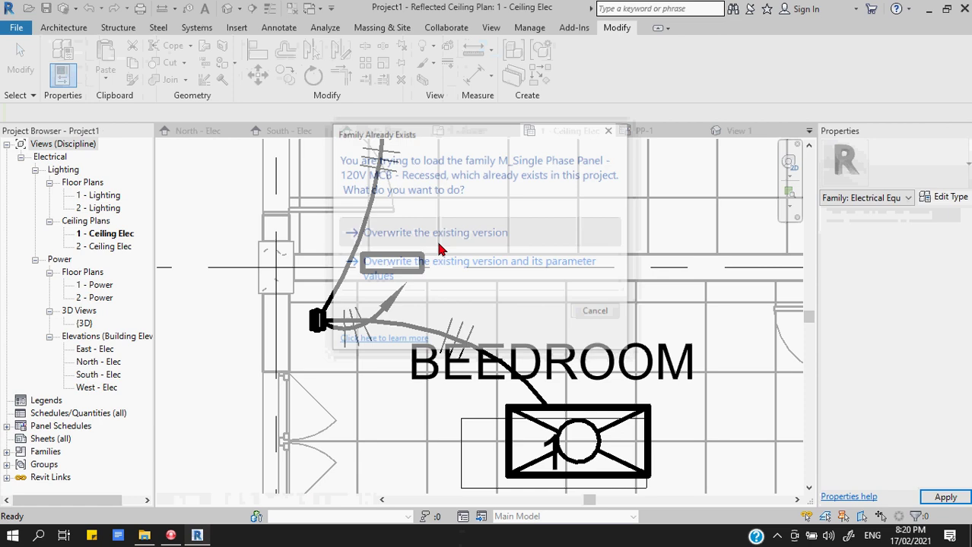
scroll(449, 247, "down", 5)
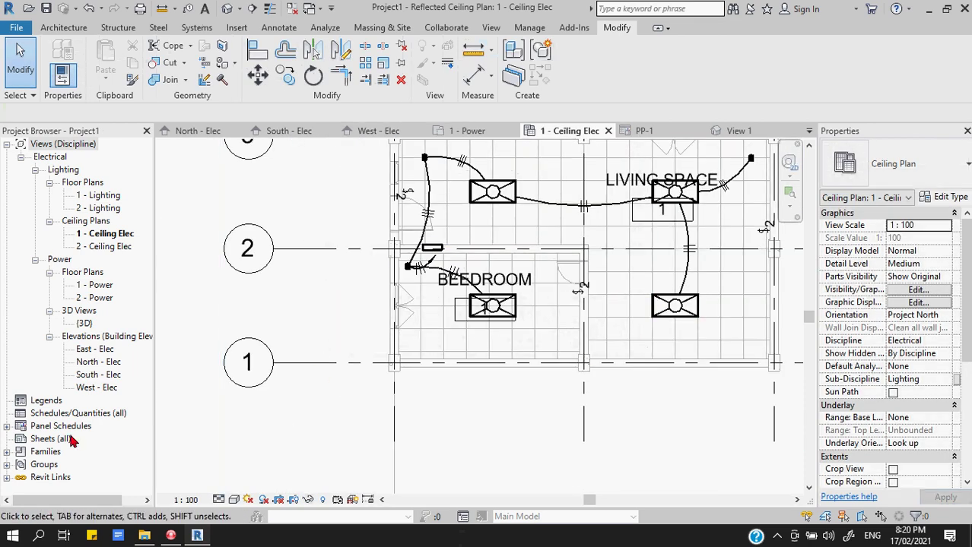
- Open the PP-1 panel schedule and browse its circuit rows
left_click(7, 426)
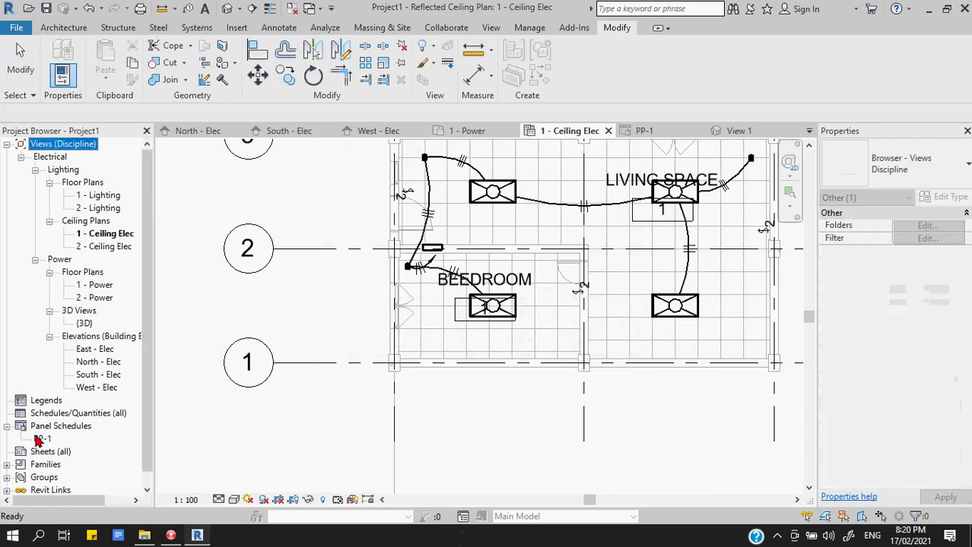
double_click(42, 438)
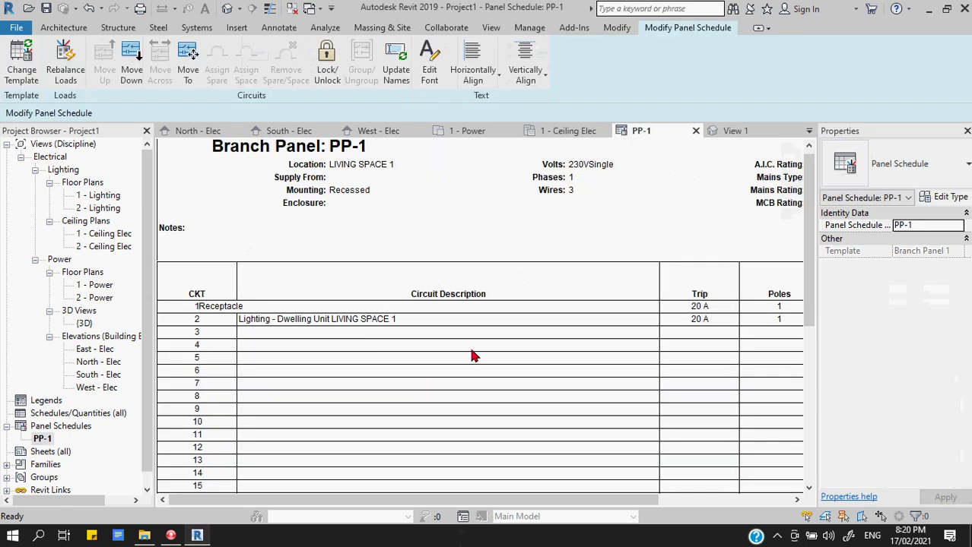
scroll(473, 354, "down", 3)
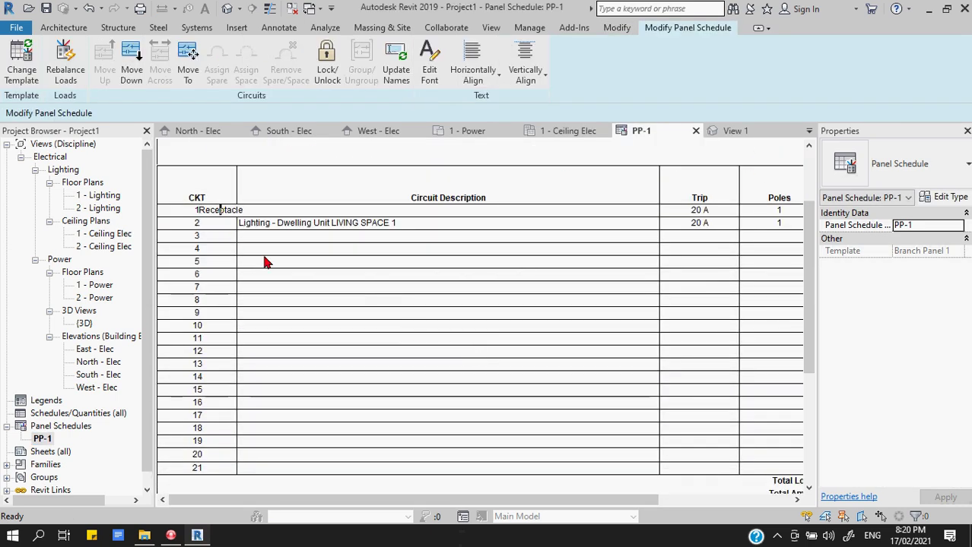
key("Return")
left_click(319, 289)
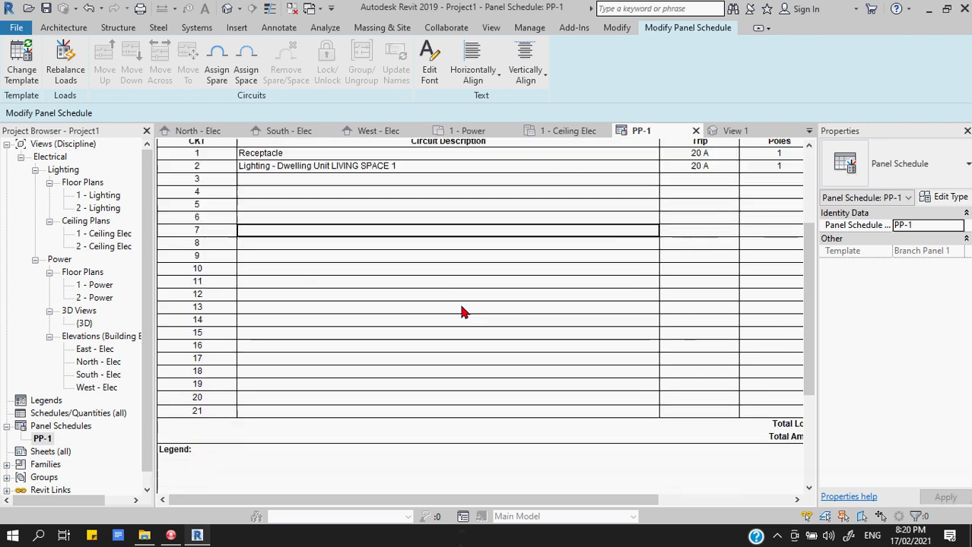
left_click_drag(542, 500, 677, 499)
scroll(590, 400, "up", 3)
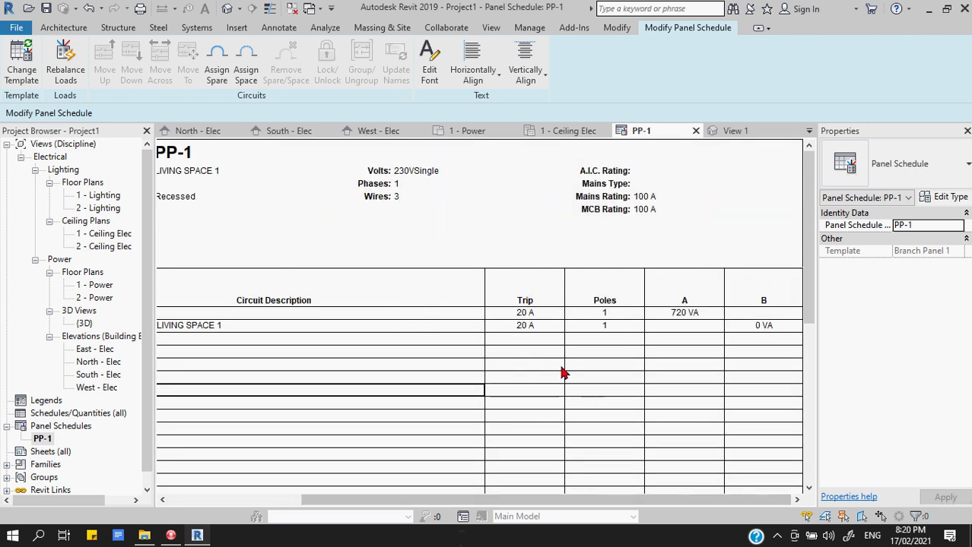
scroll(536, 367, "down", 1)
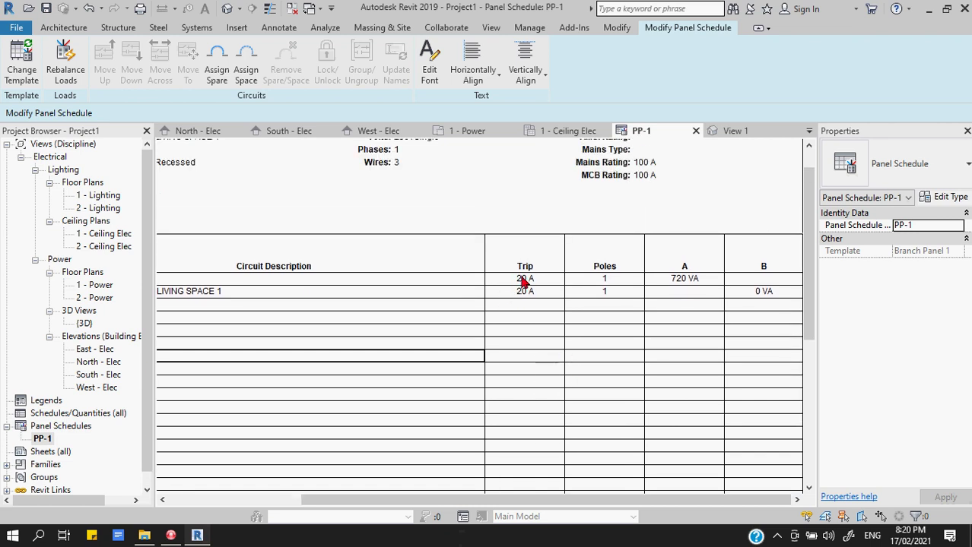
left_click_drag(611, 501, 335, 494)
- Move the lighting circuit up to circuit 1 and set its trip to 15 A
left_click(273, 278)
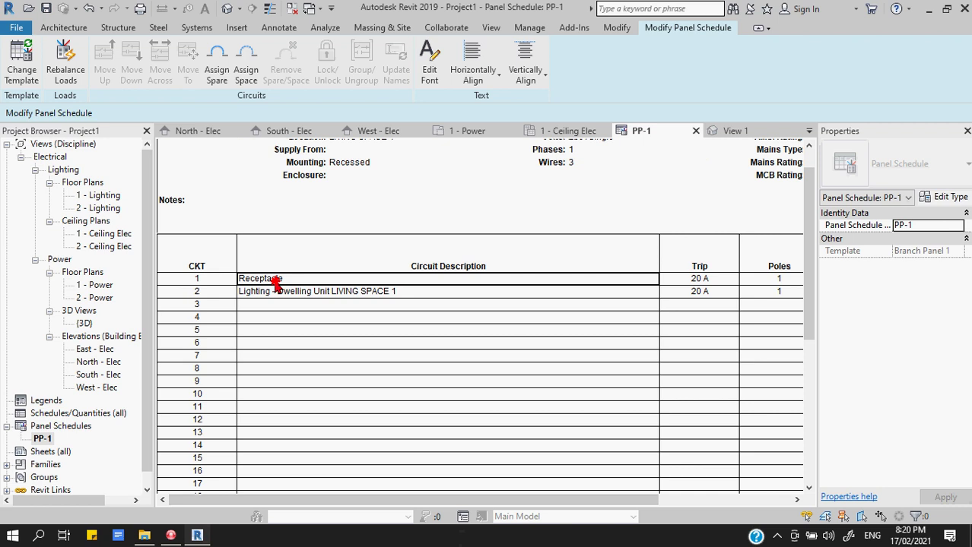
left_click(303, 304)
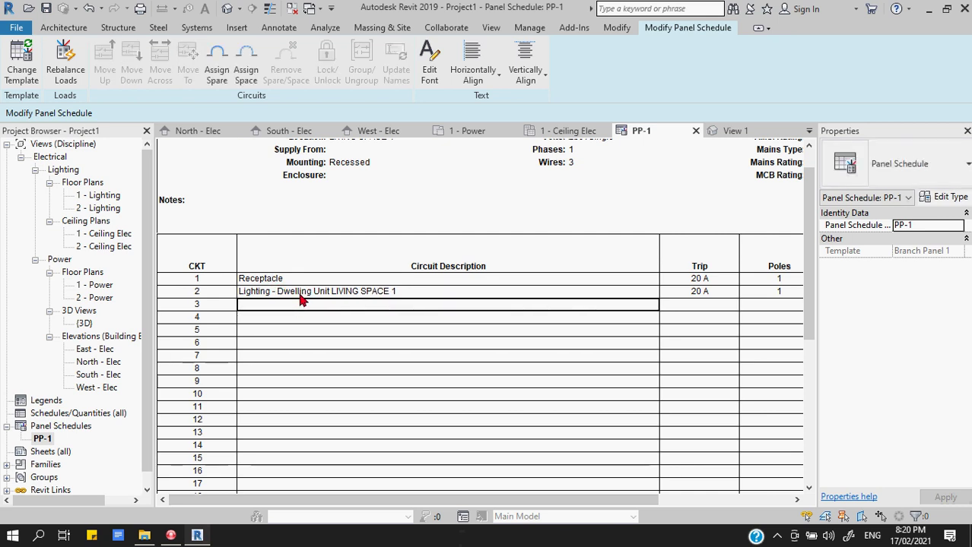
left_click(298, 291)
left_click(344, 292)
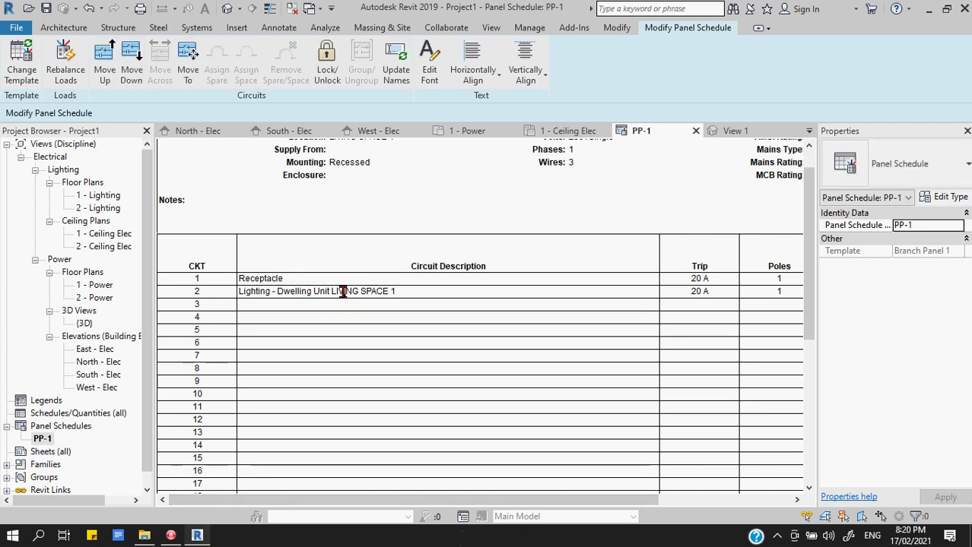
left_click(105, 64)
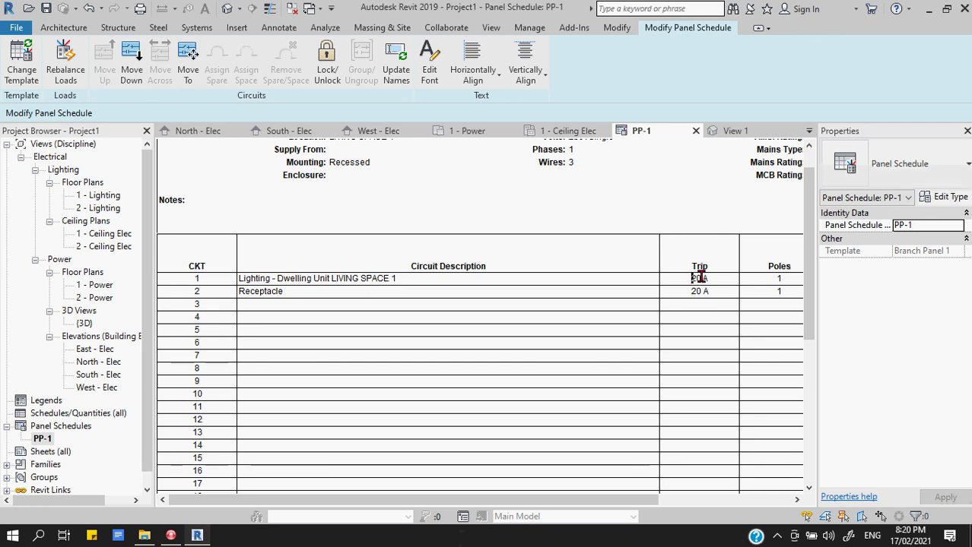
type("15")
left_click(564, 380)
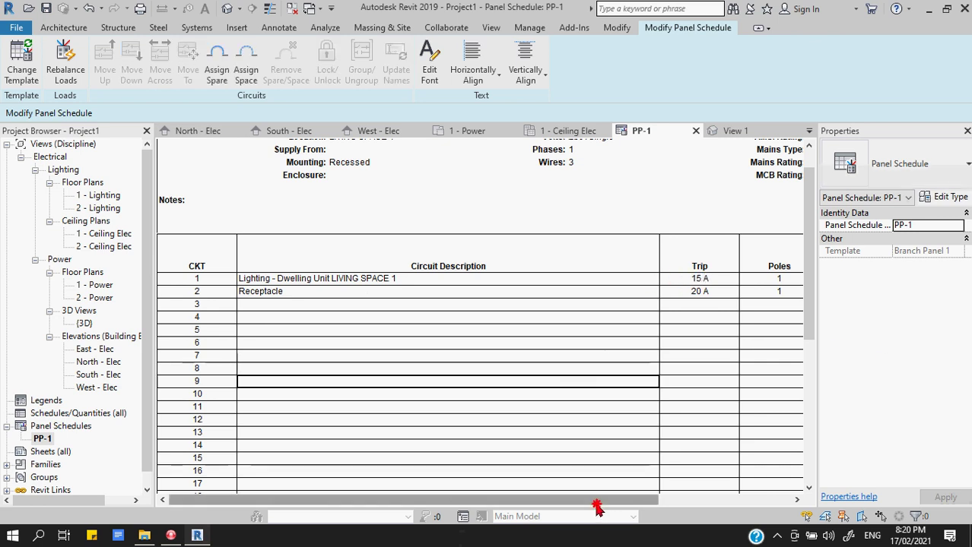
left_click_drag(599, 501, 663, 499)
scroll(560, 419, "down", 5)
scroll(647, 350, "up", 2)
scroll(647, 350, "up", 4)
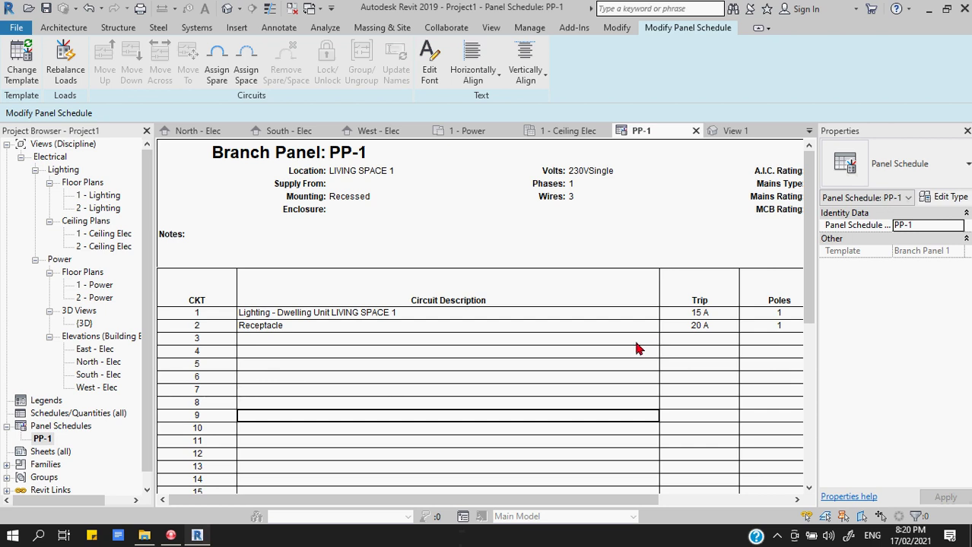
- Change circuit 1's description to Lighting Outlets
left_click(416, 313)
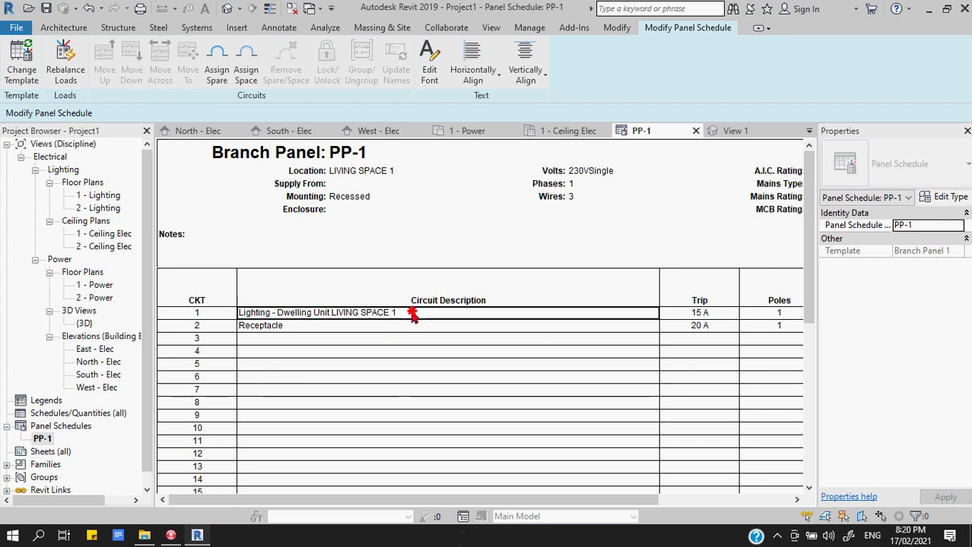
left_click_drag(409, 312, 217, 315)
type("li")
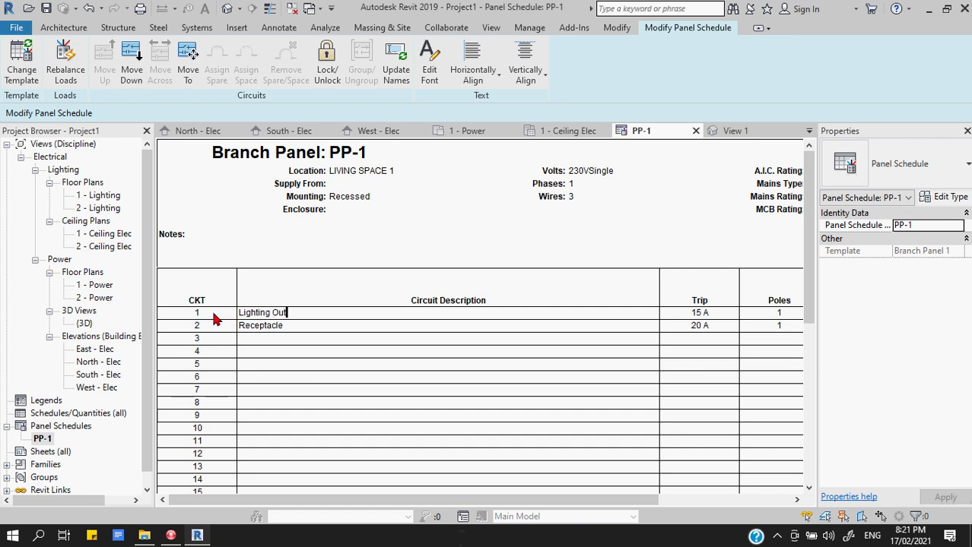
left_click(316, 342)
- Rename the Receptacle circuit to Convenience Outlet and reopen the 1 - Ceiling Elec plan
left_click(281, 327)
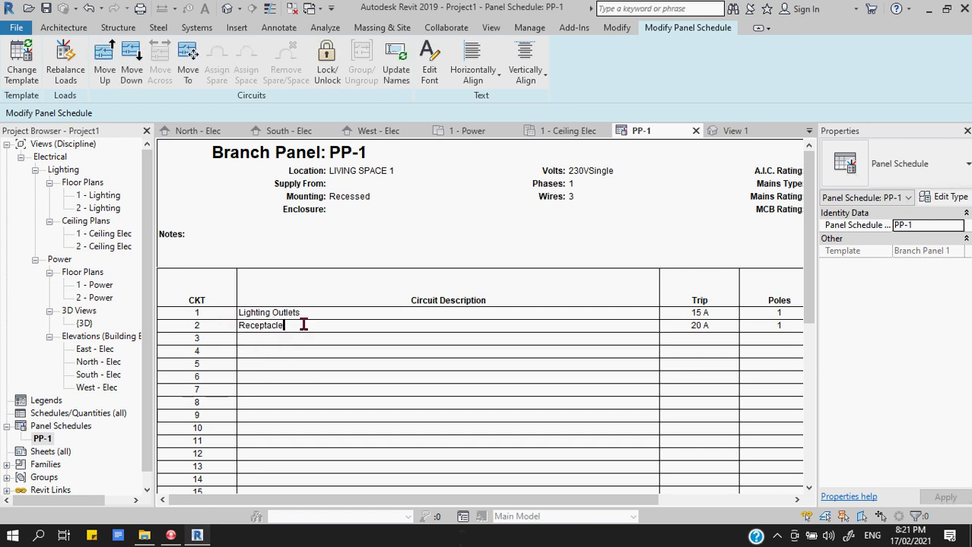
left_click_drag(304, 326, 226, 325)
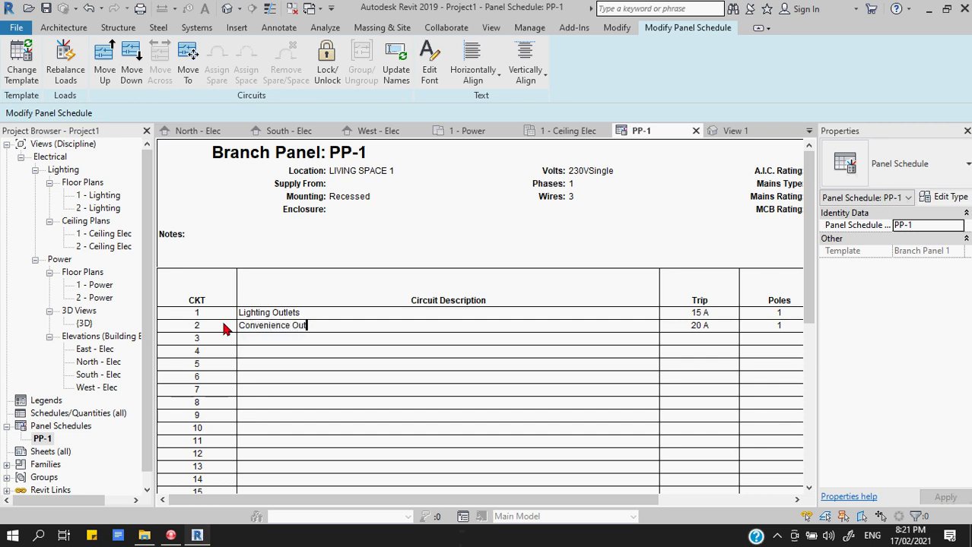
left_click(516, 428)
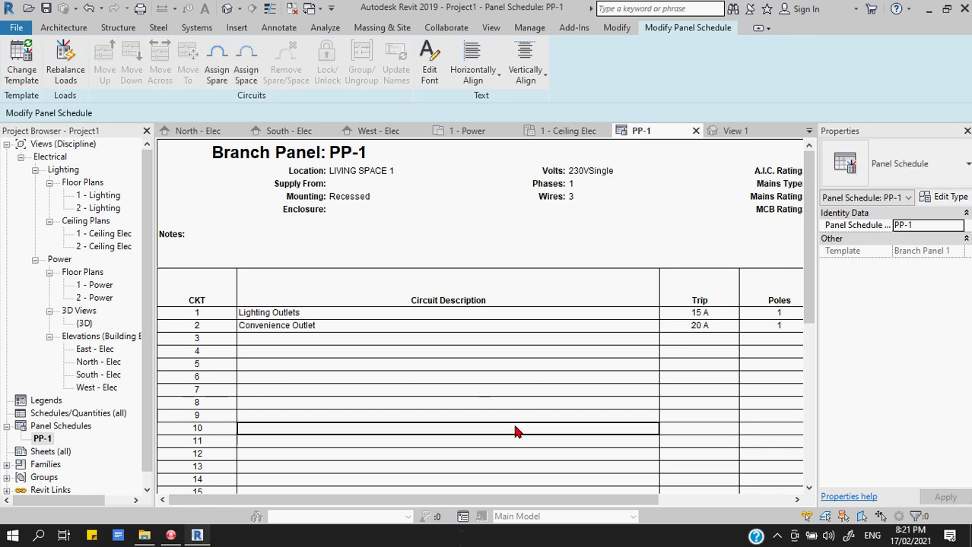
scroll(586, 353, "down", 6)
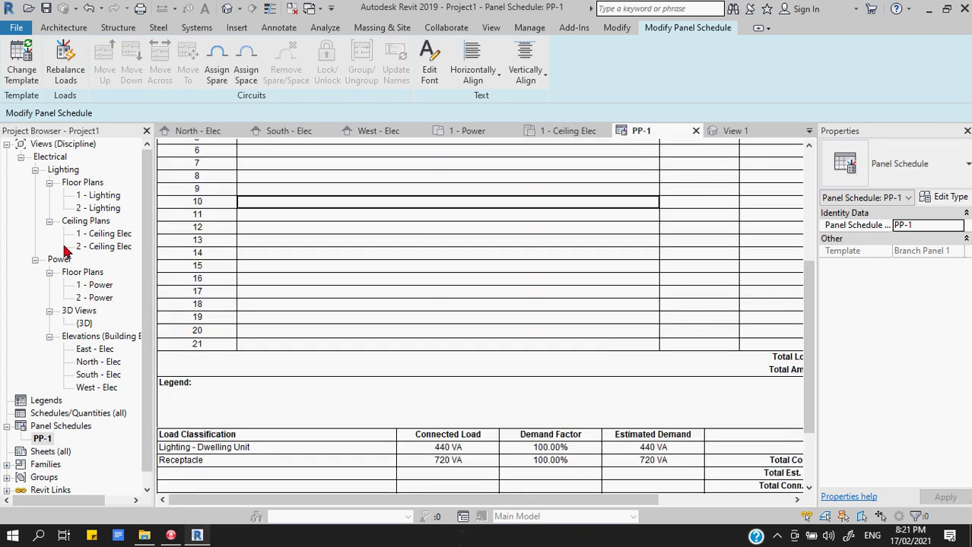
scroll(369, 248, "up", 5)
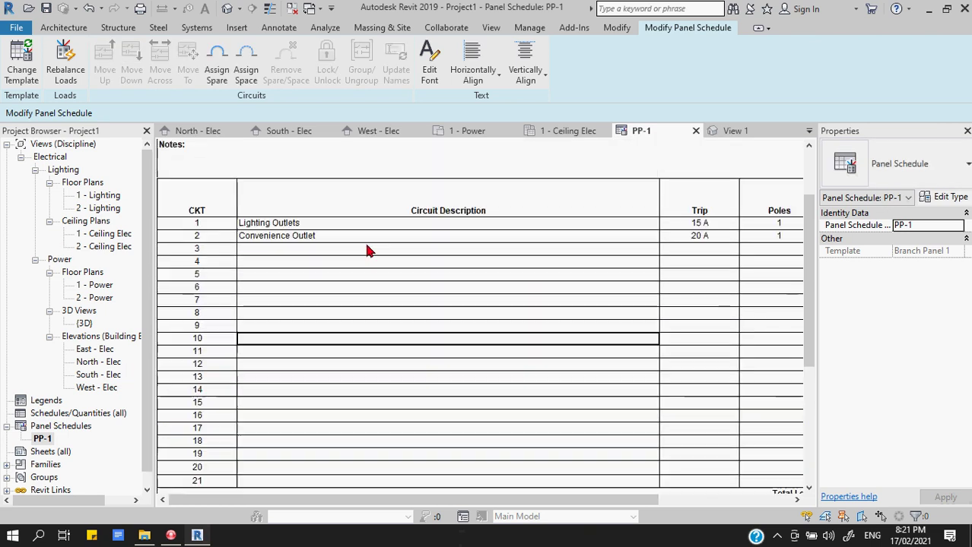
double_click(108, 234)
- Place a C1 text note beside the bedroom lighting wiring
scroll(445, 259, "up", 5)
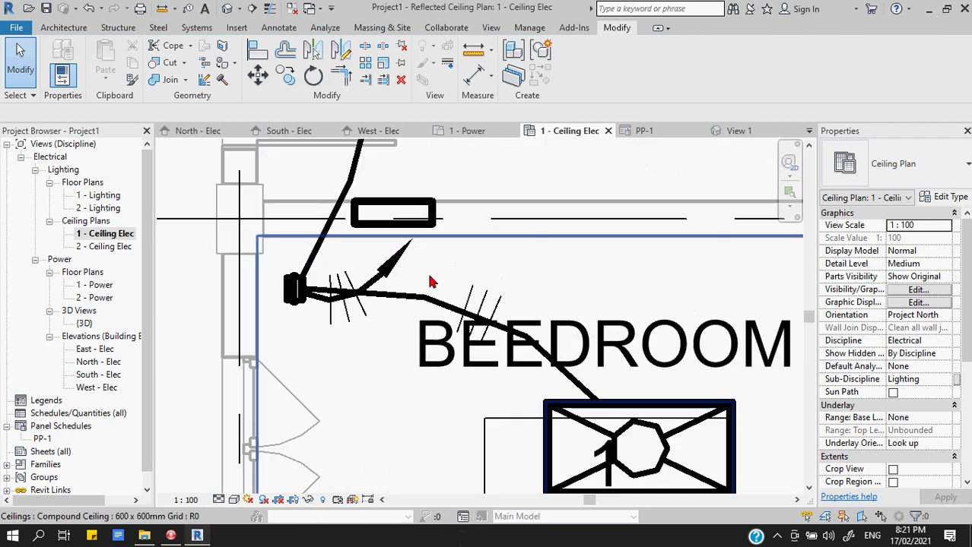
scroll(456, 259, "up", 2)
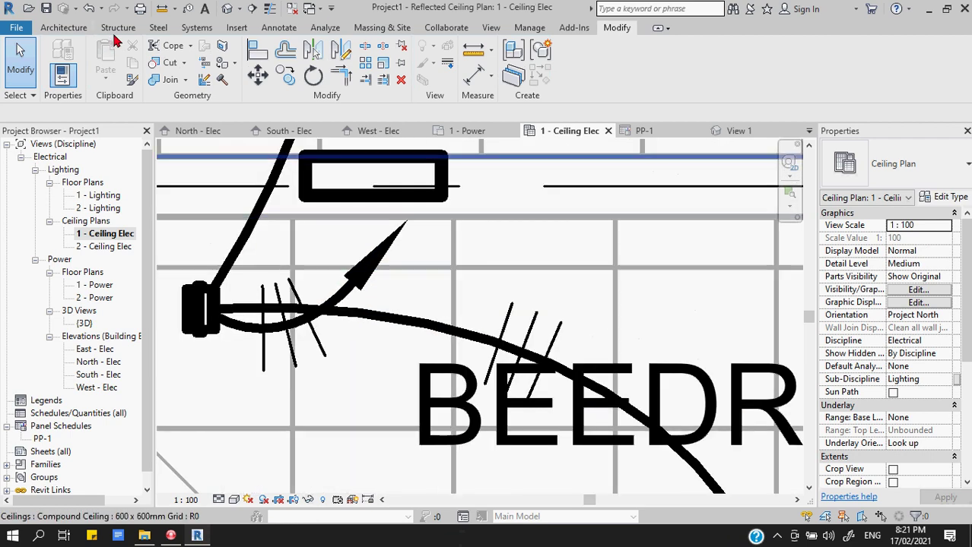
left_click(266, 29)
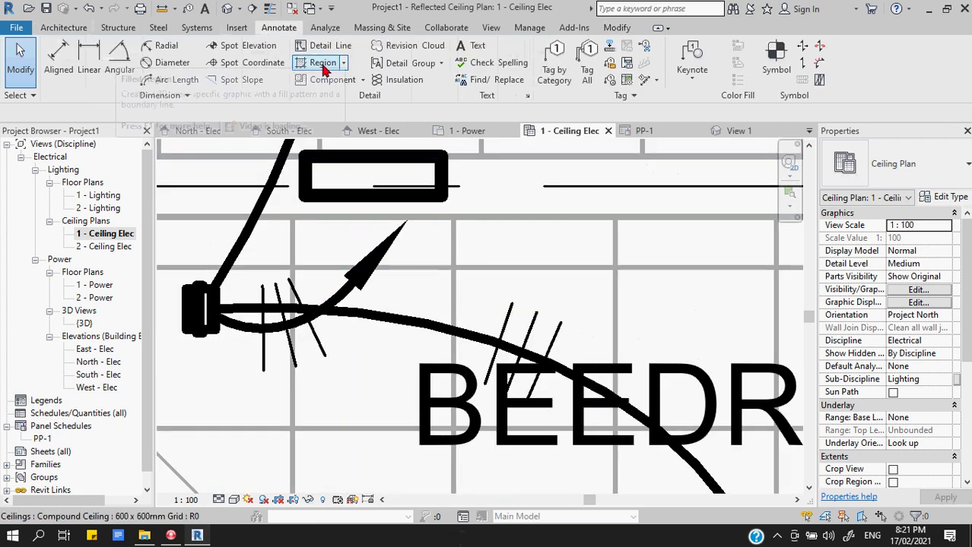
left_click(478, 47)
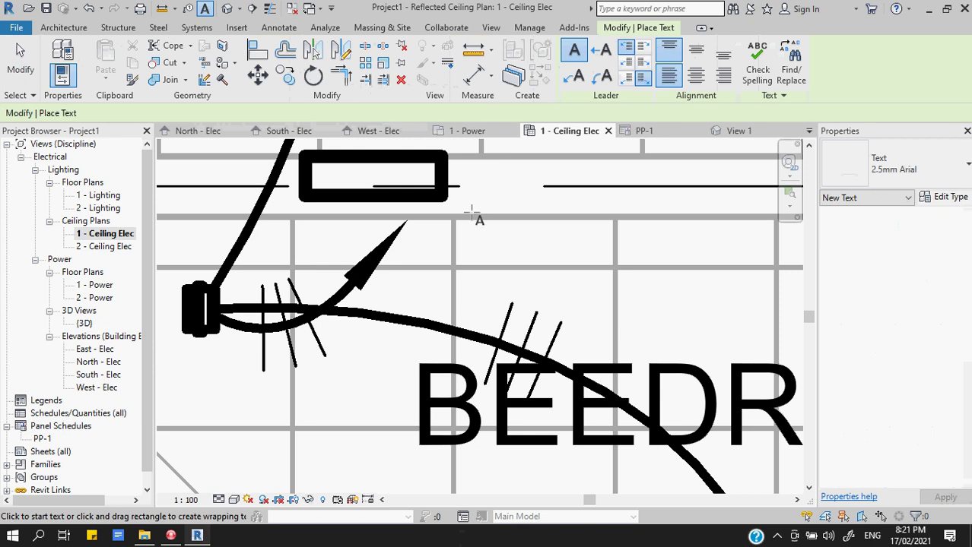
left_click_drag(443, 225, 547, 290)
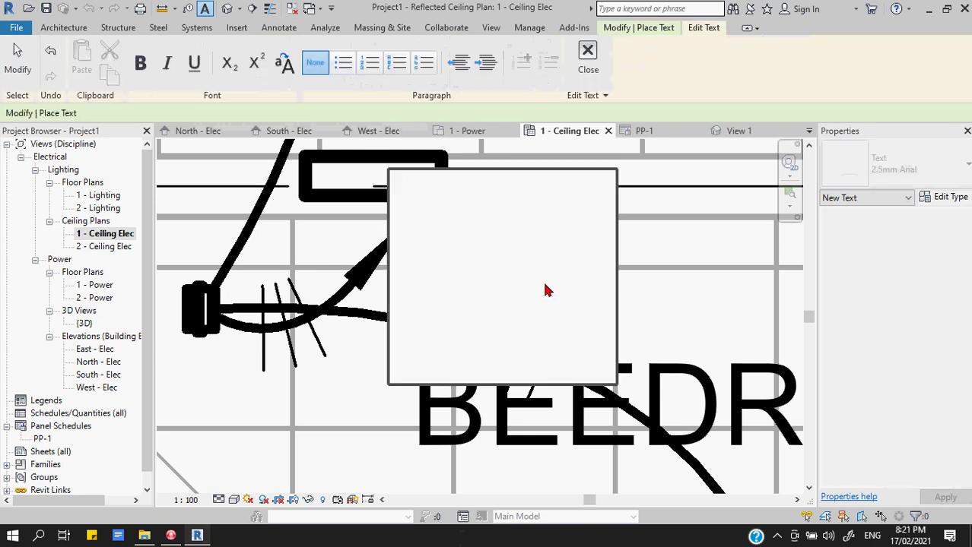
type("C1")
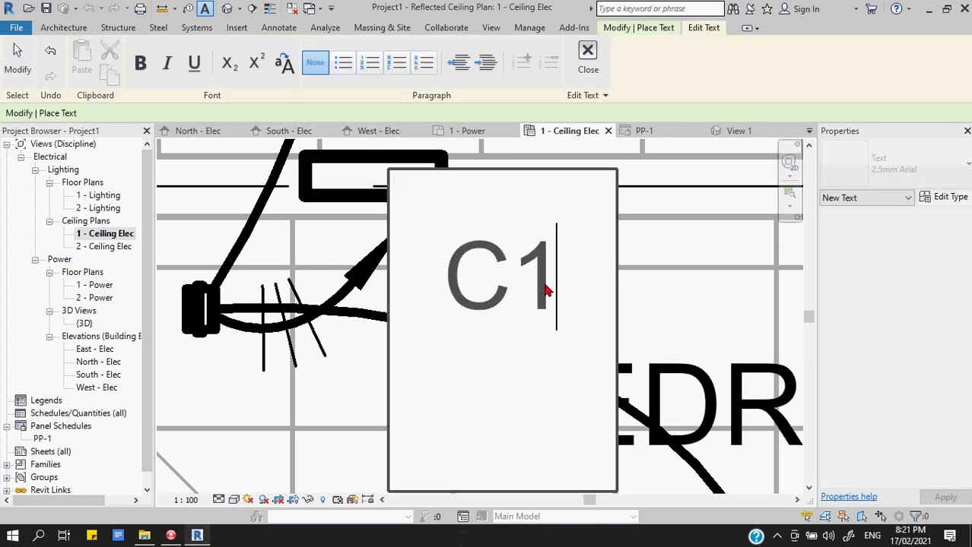
left_click(712, 303)
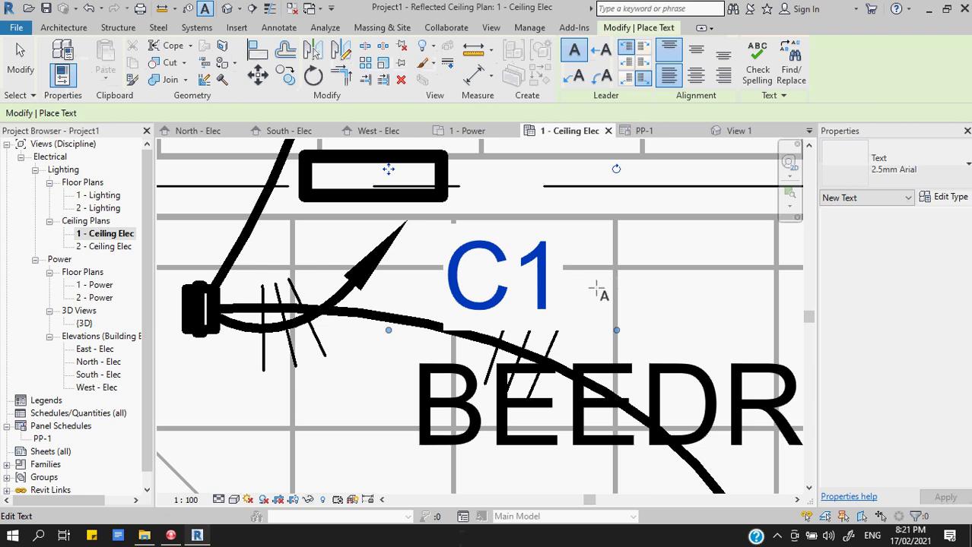
- Nudge the C1 label upward and discard the stray empty text note
left_click_drag(388, 169, 387, 156)
left_click(677, 276)
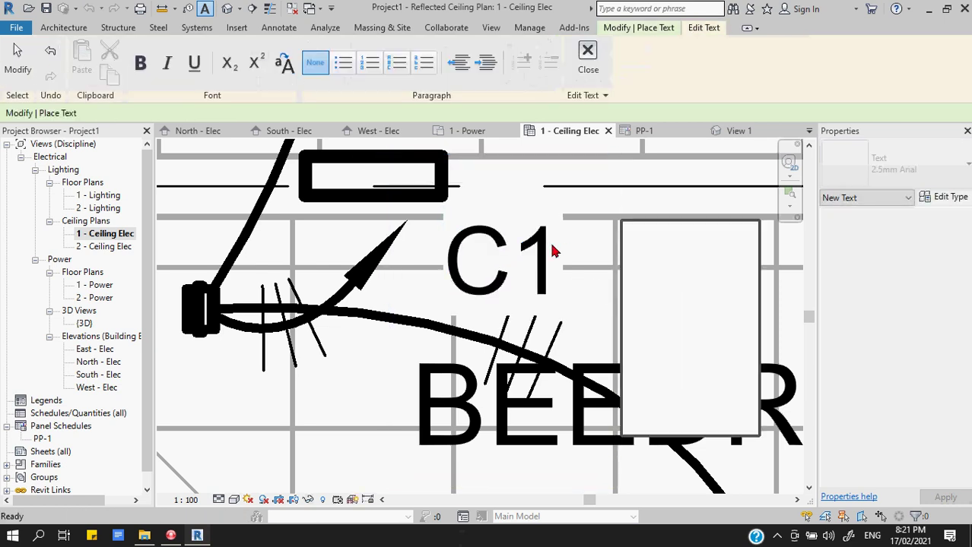
key("Escape")
left_click(517, 270)
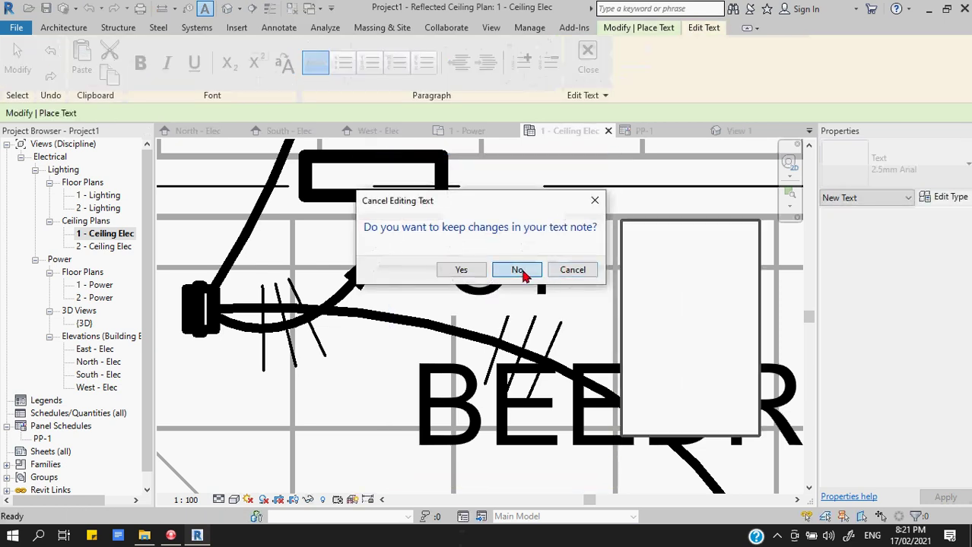
scroll(483, 237, "down", 5)
scroll(456, 259, "down", 4)
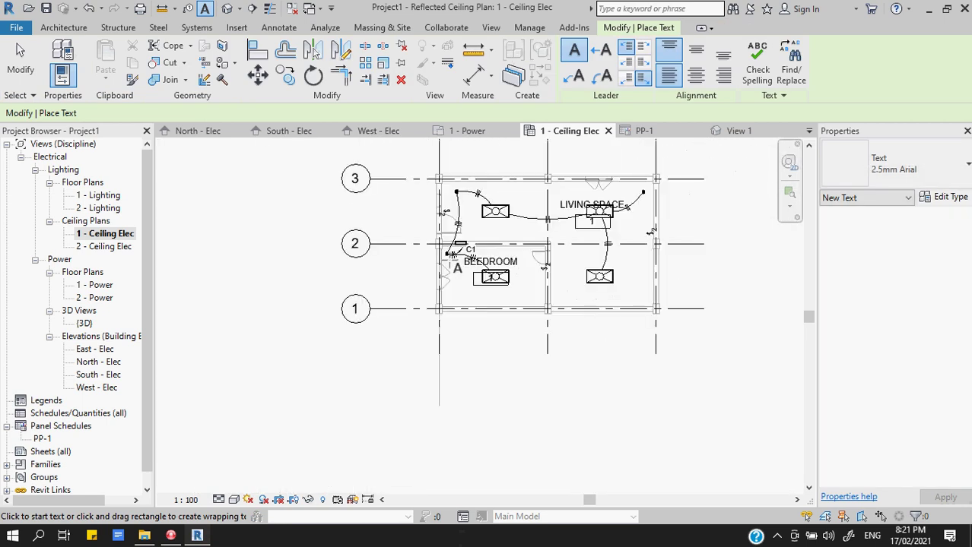
key("Escape")
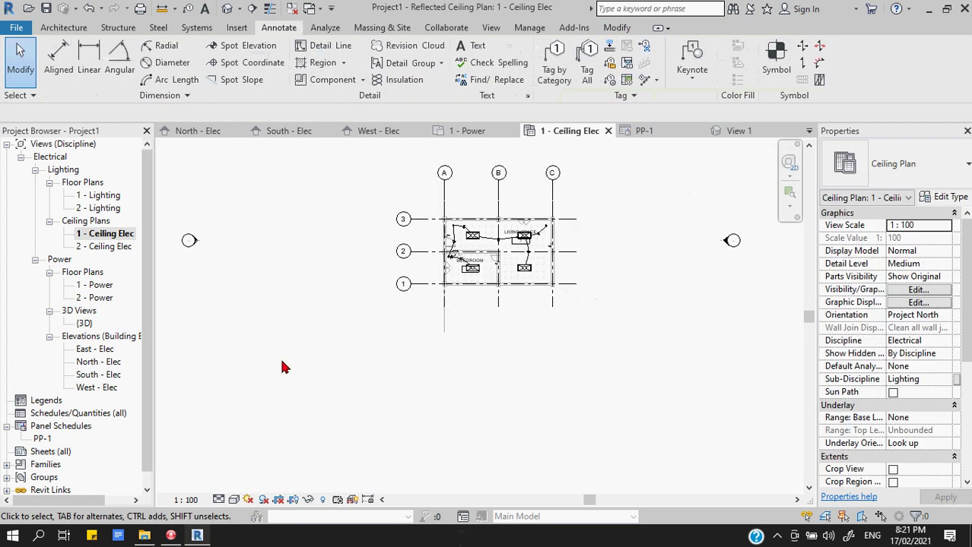
- Open the PP-1 panel schedule view
left_click(41, 439)
double_click(41, 440)
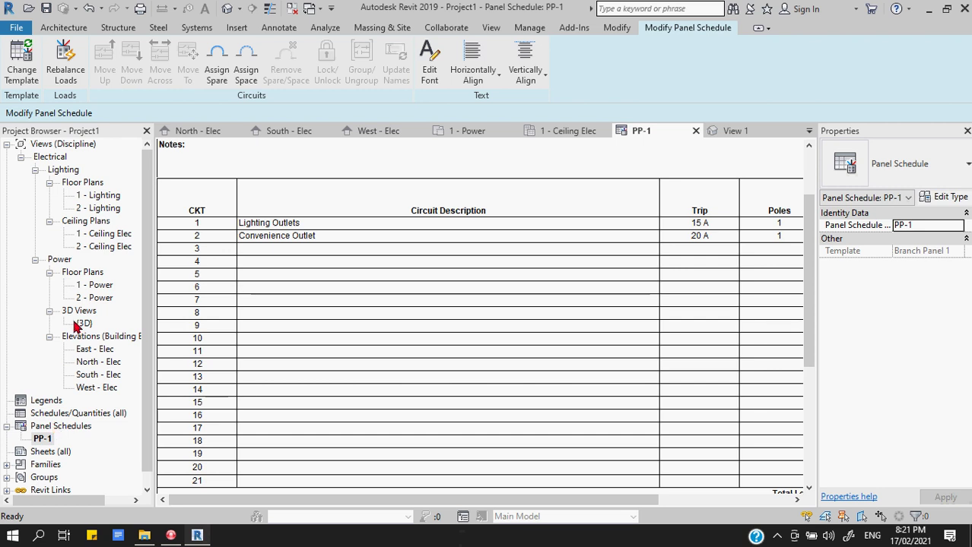
left_click(142, 342)
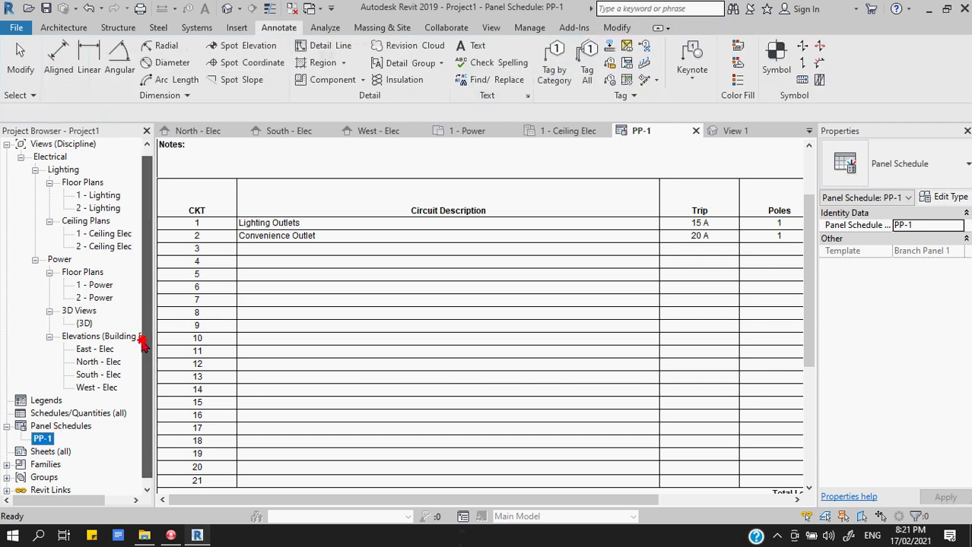
left_click_drag(142, 342, 161, 370)
- Start a new sheet and browse up the library folders to load another titleblock
left_click(44, 441)
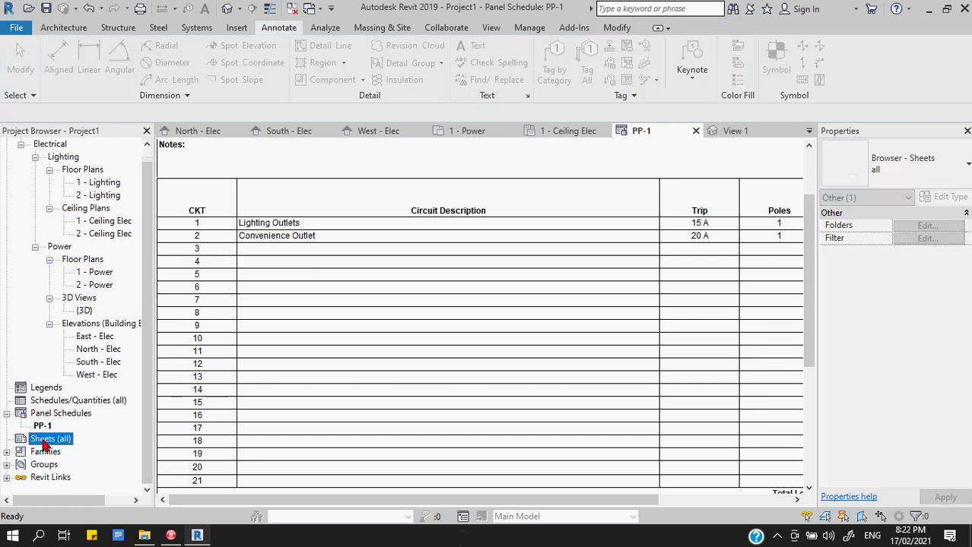
left_click(490, 28)
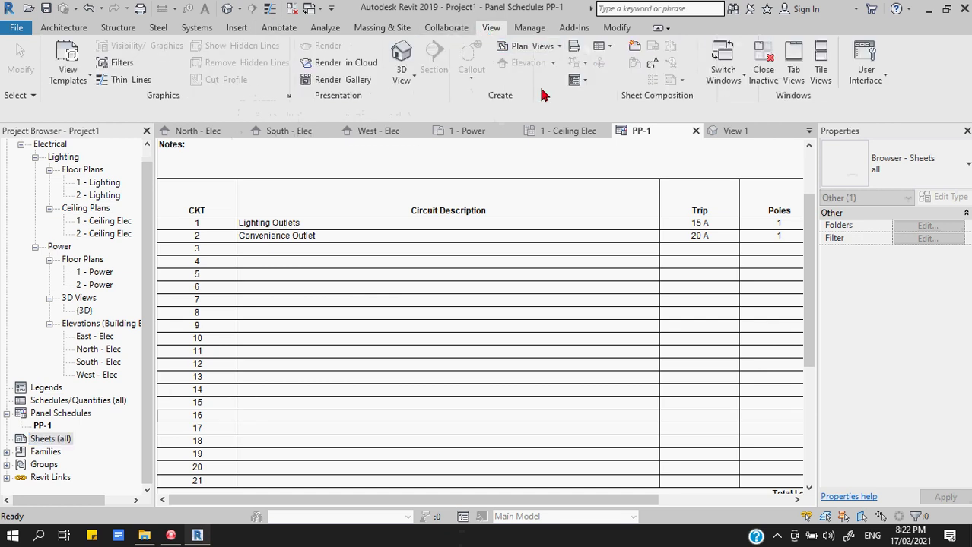
left_click(635, 47)
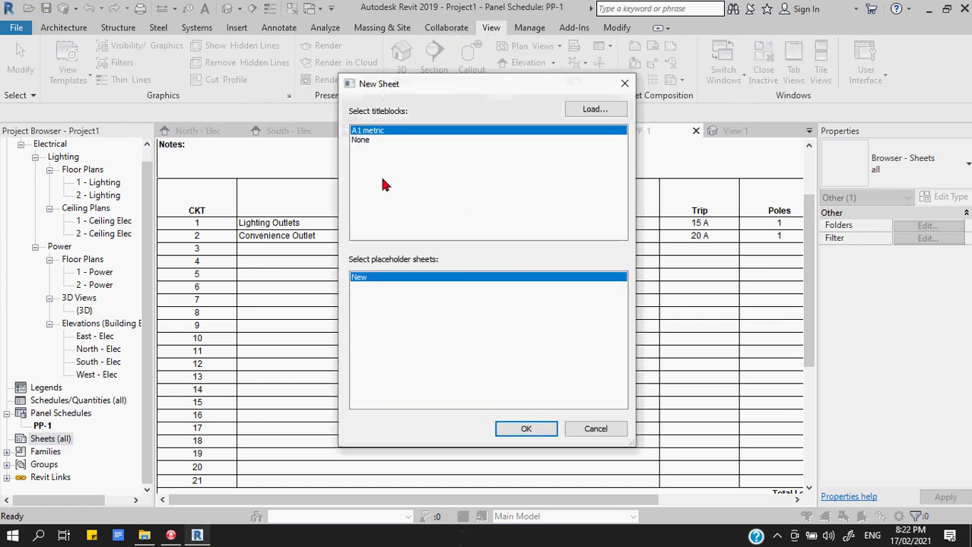
left_click(595, 109)
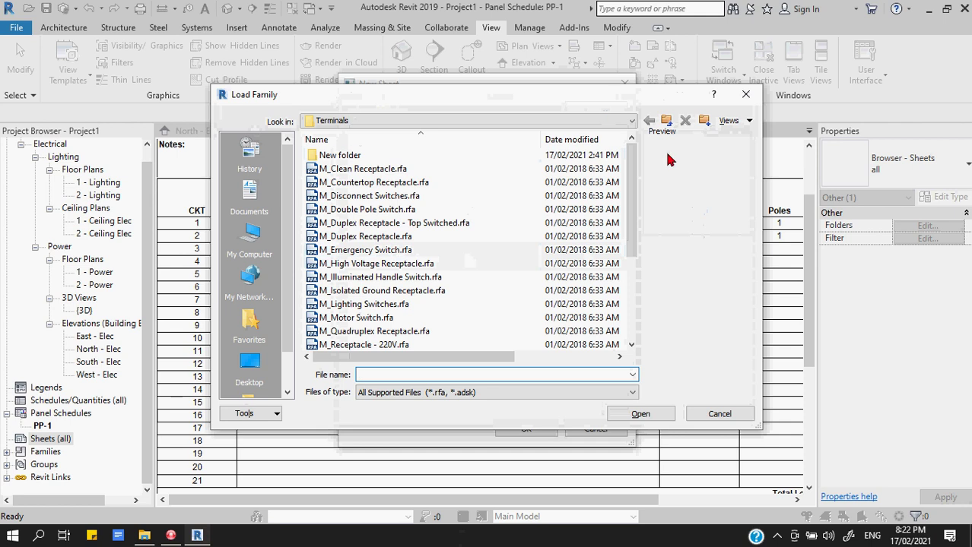
left_click(666, 122)
left_click(667, 121)
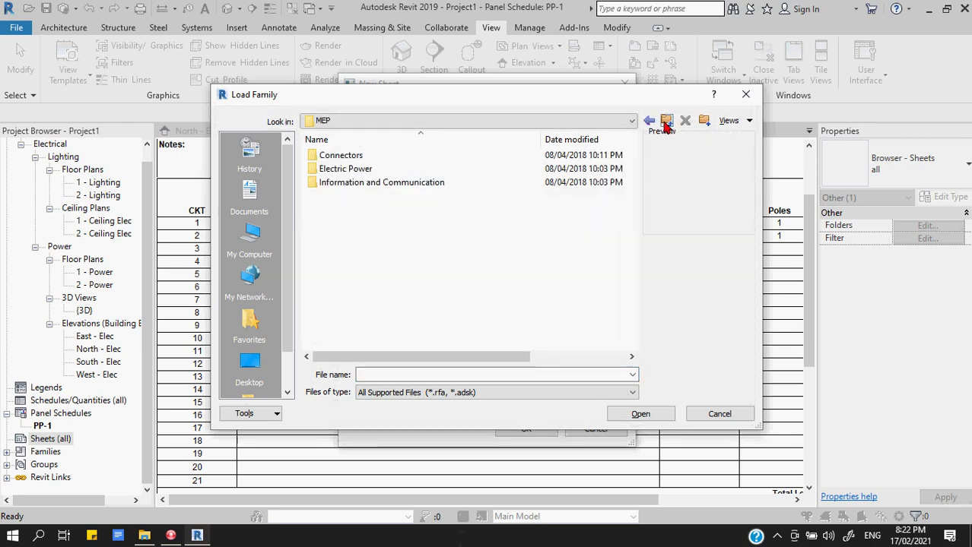
left_click(667, 122)
left_click(667, 122)
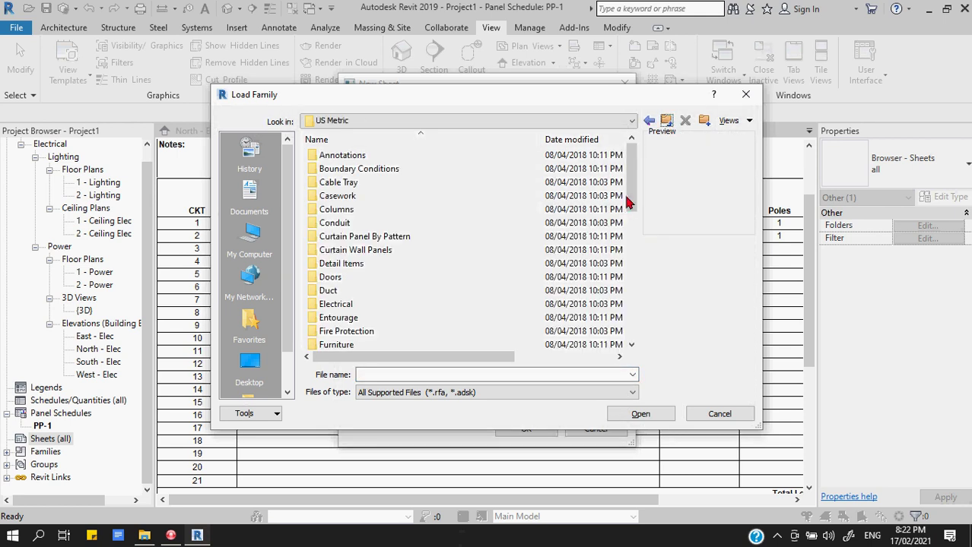
- Load A3 metric.rfa from Libraries > Singapore > Titleblocks and create the sheet with it
left_click_drag(628, 201, 538, 336)
double_click(380, 320)
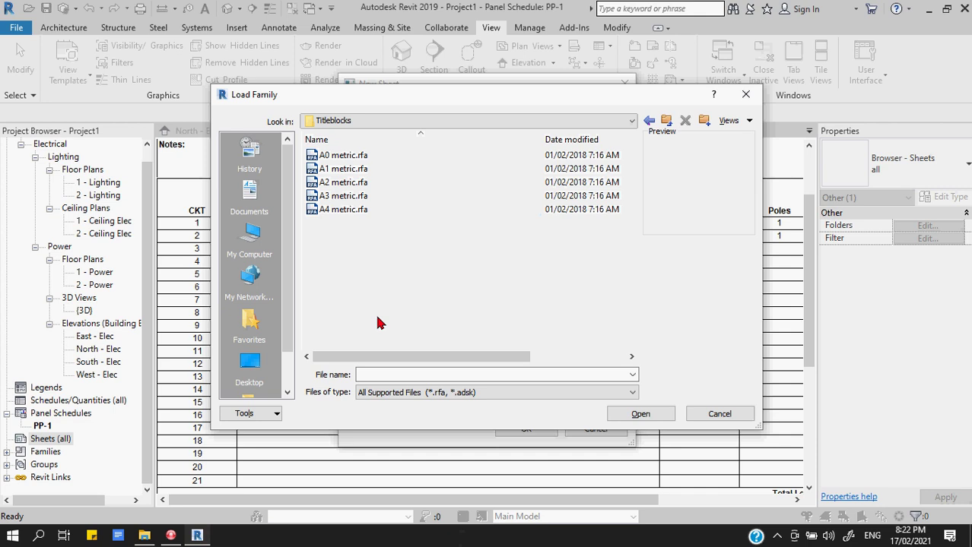
left_click(667, 122)
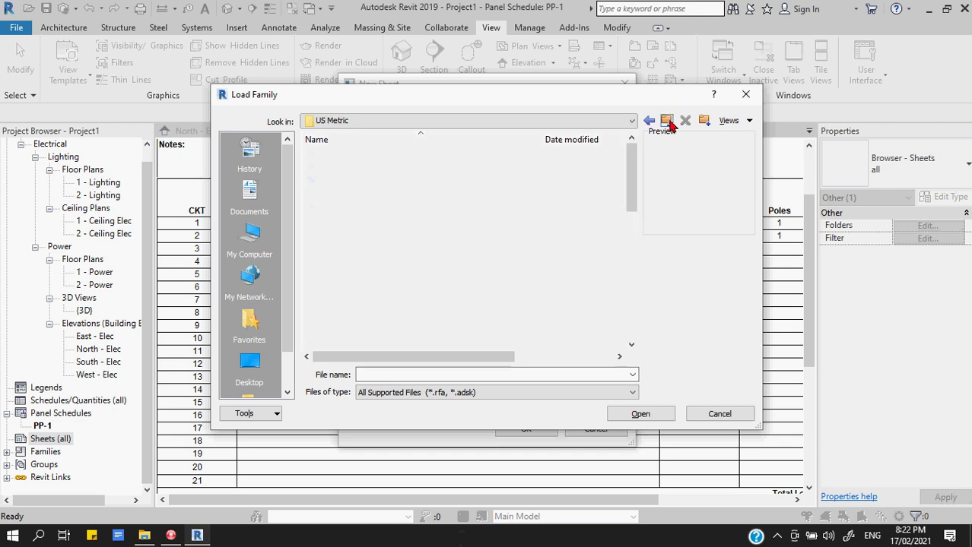
left_click(667, 121)
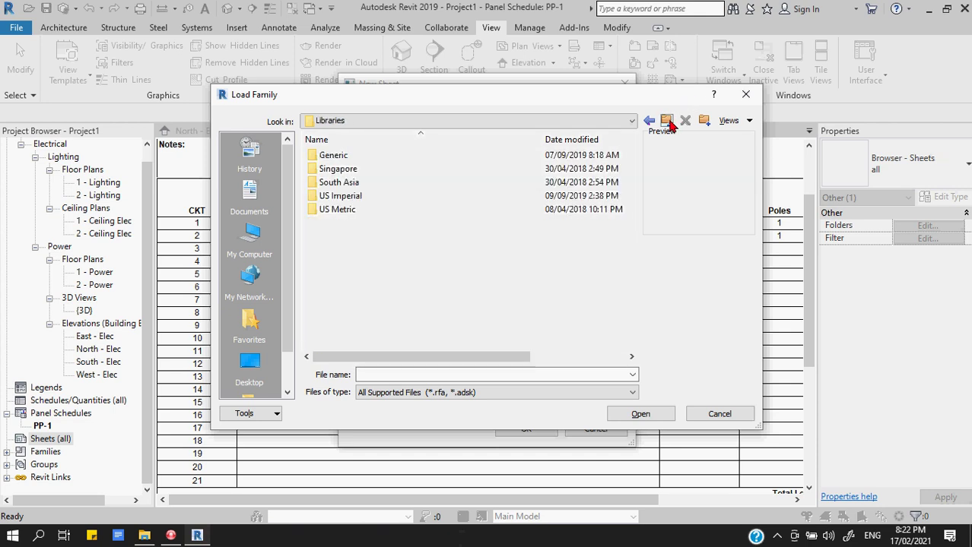
double_click(343, 168)
left_click_drag(628, 185, 629, 342)
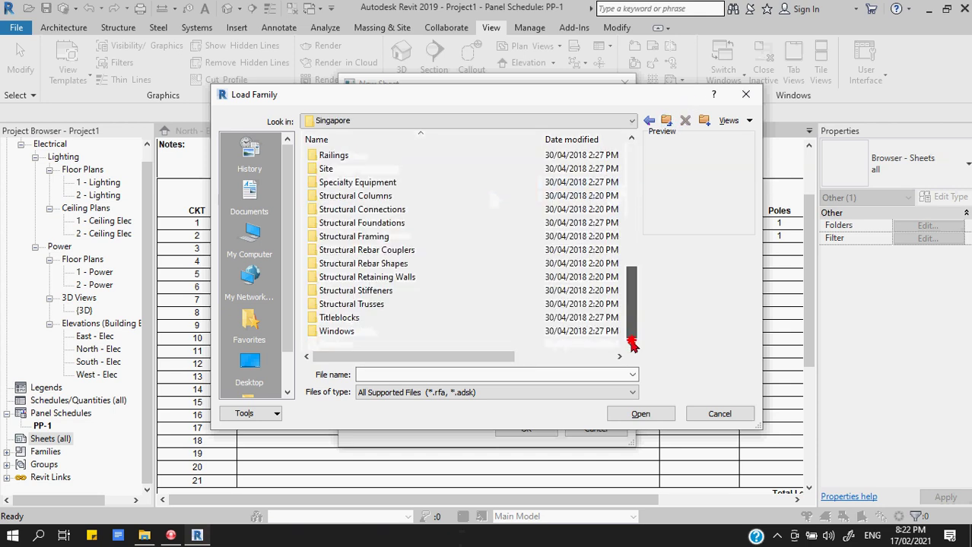
double_click(347, 317)
left_click(353, 197)
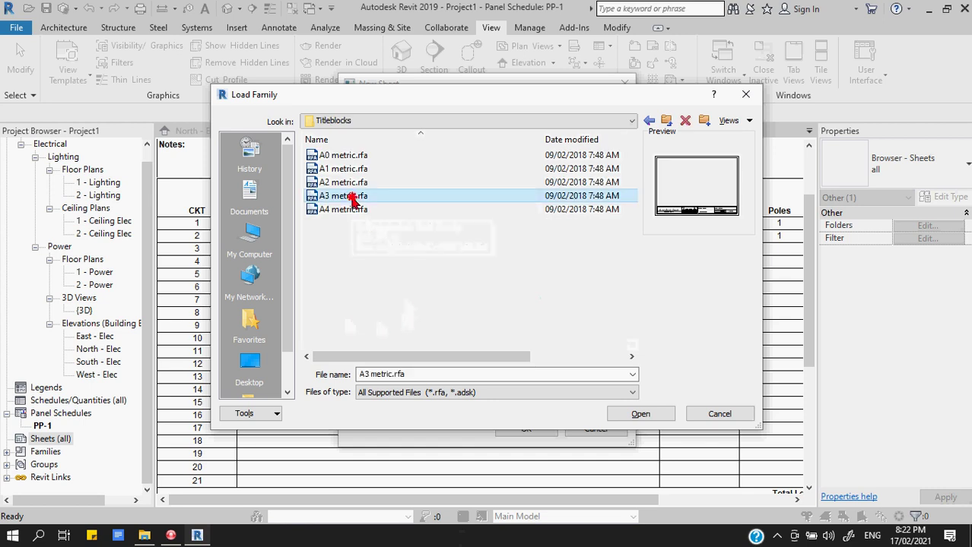
left_click(645, 419)
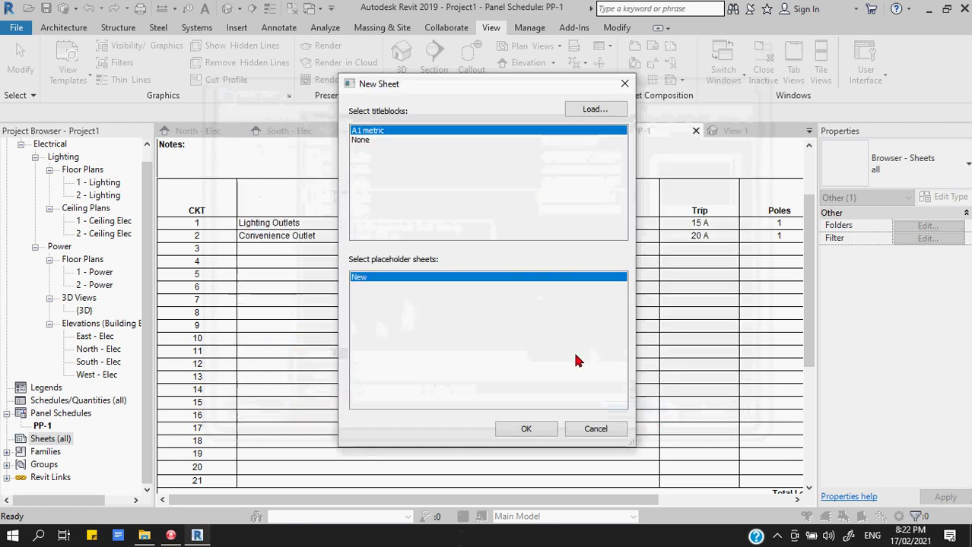
left_click(528, 429)
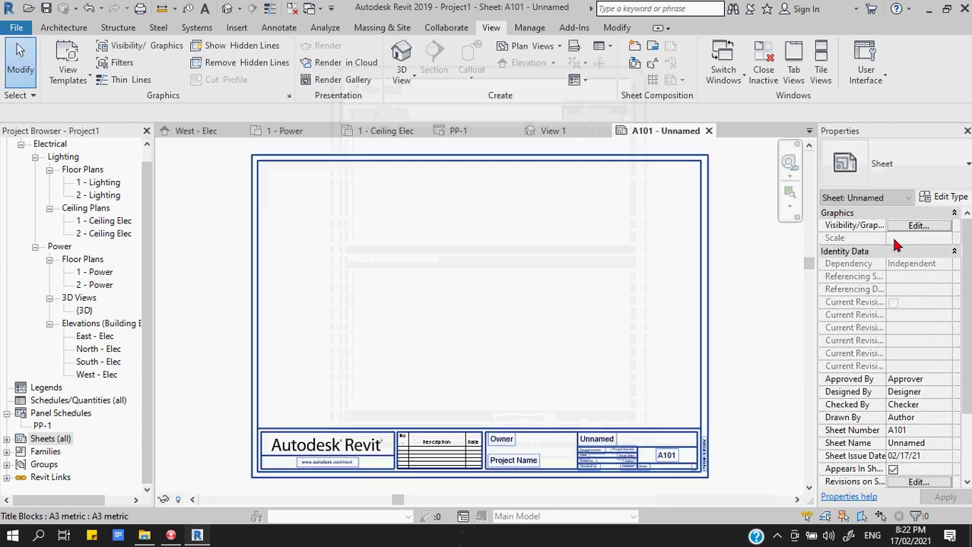
- Select the sheet's titleblock and open its type properties
left_click(951, 161)
left_click(968, 165)
left_click(967, 166)
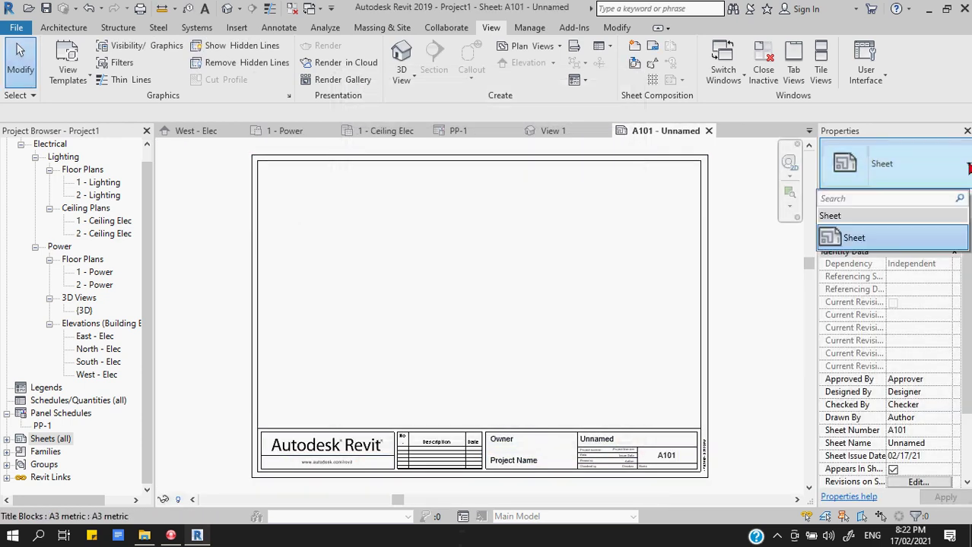
left_click(968, 165)
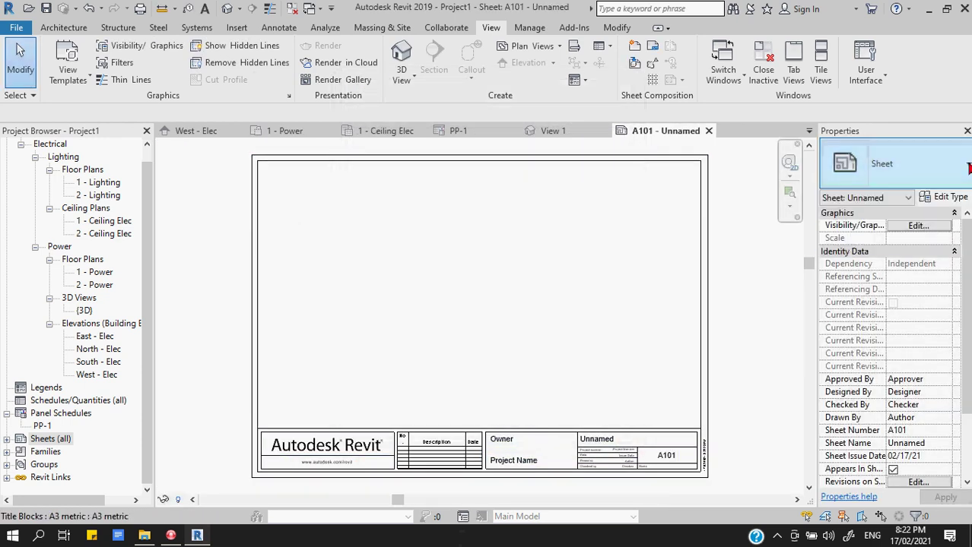
left_click(700, 340)
left_click(932, 201)
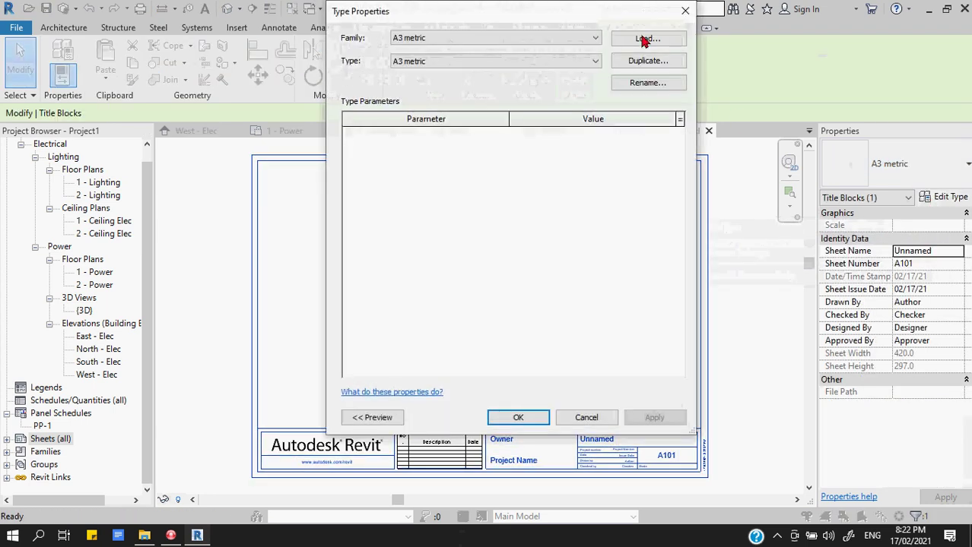
- Load A3-Landscape Below FDJ.rfa from South Asia > Titleblocks and apply it to the sheet
left_click(642, 39)
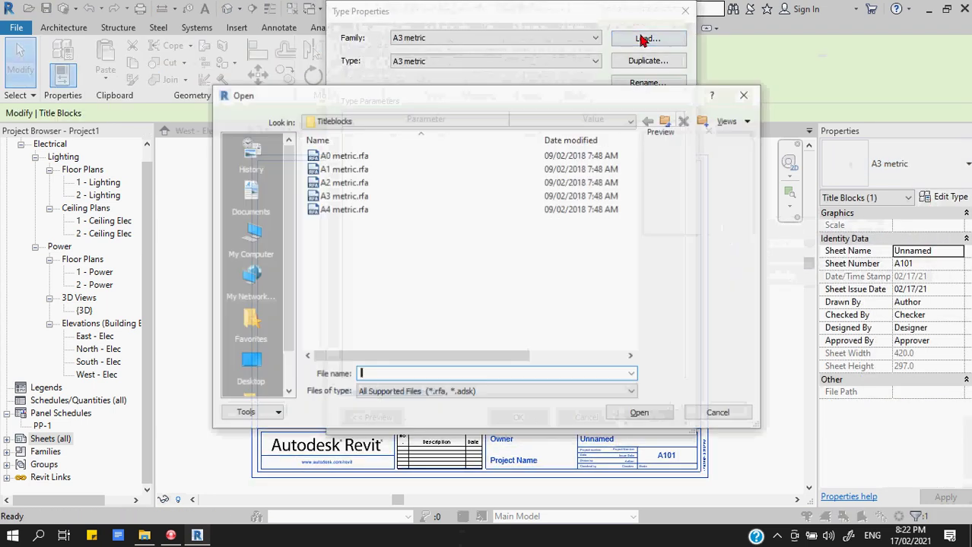
left_click(665, 121)
left_click(665, 122)
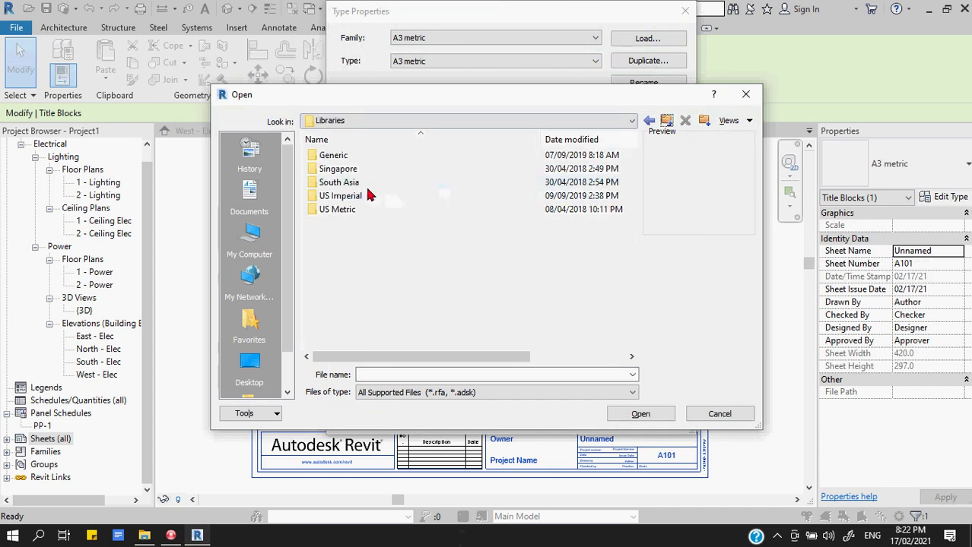
double_click(367, 185)
left_click_drag(630, 191, 634, 355)
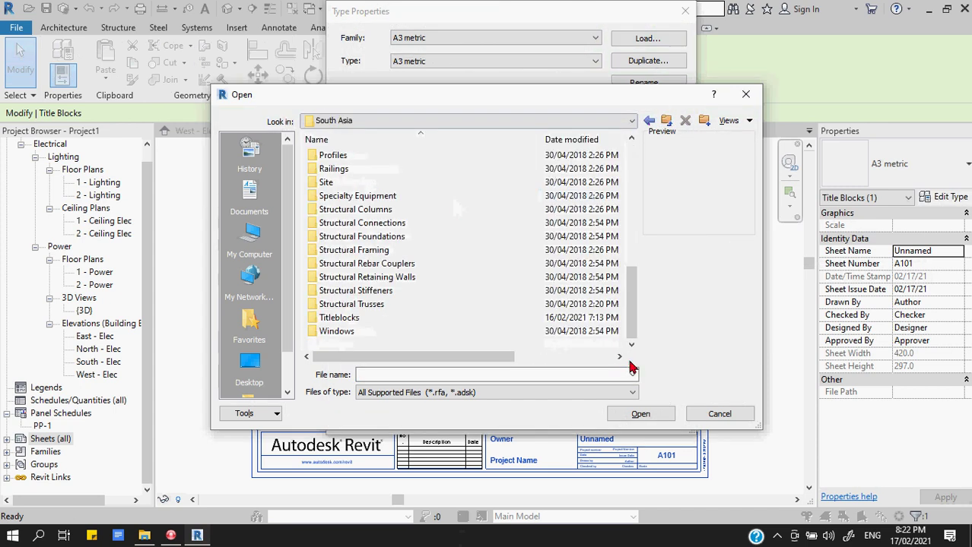
double_click(356, 319)
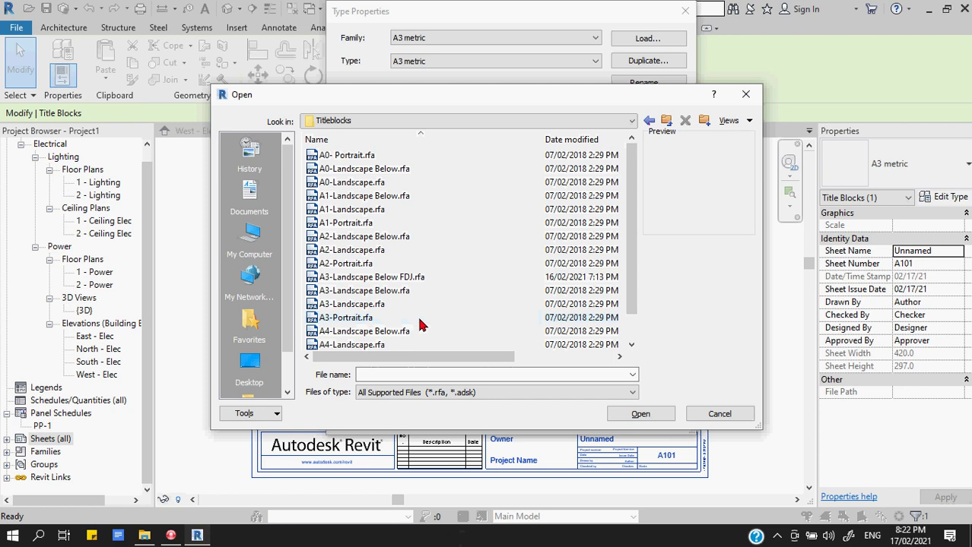
left_click(494, 277)
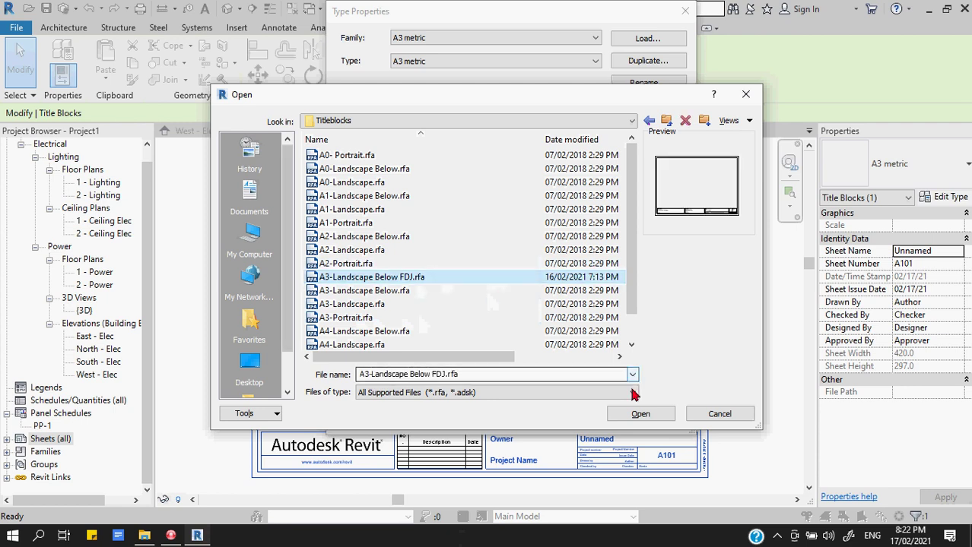
left_click(641, 415)
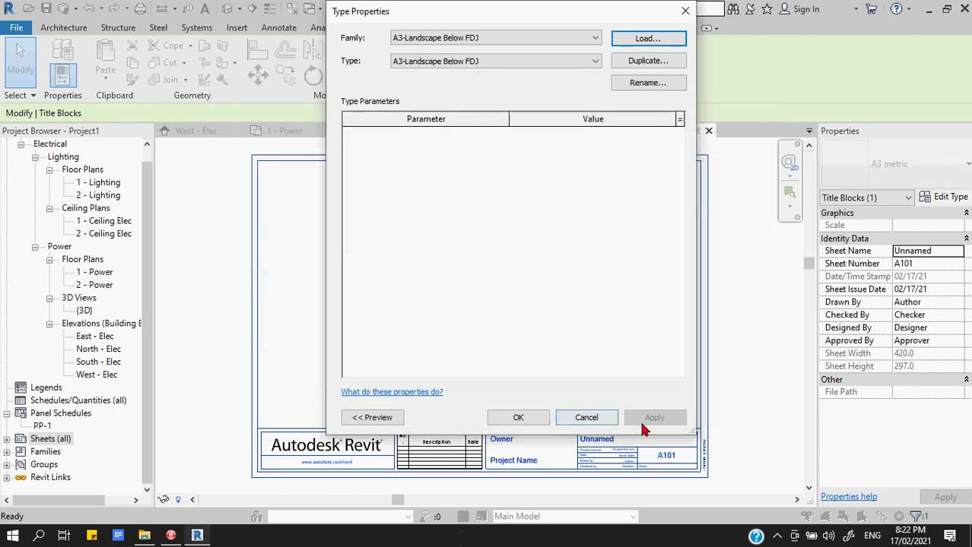
left_click(507, 418)
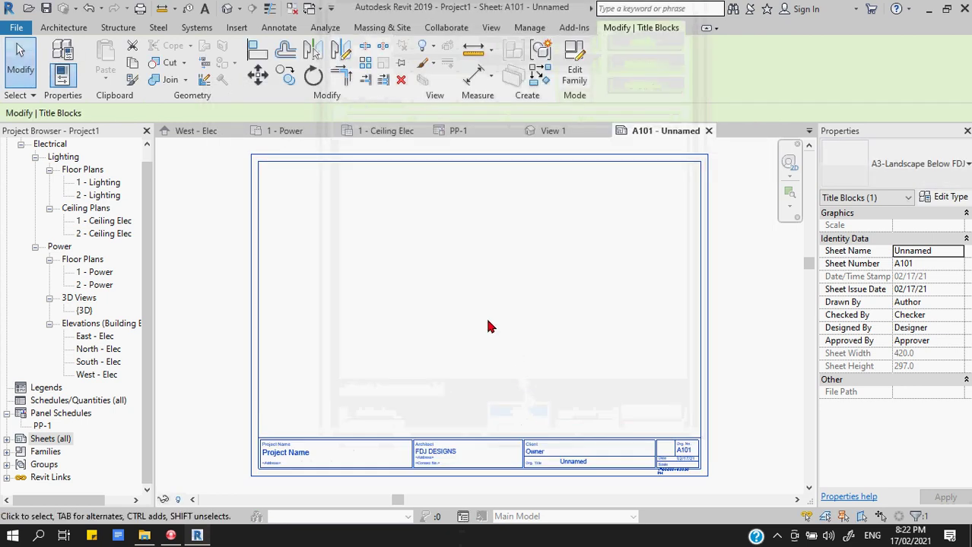
left_click(735, 341)
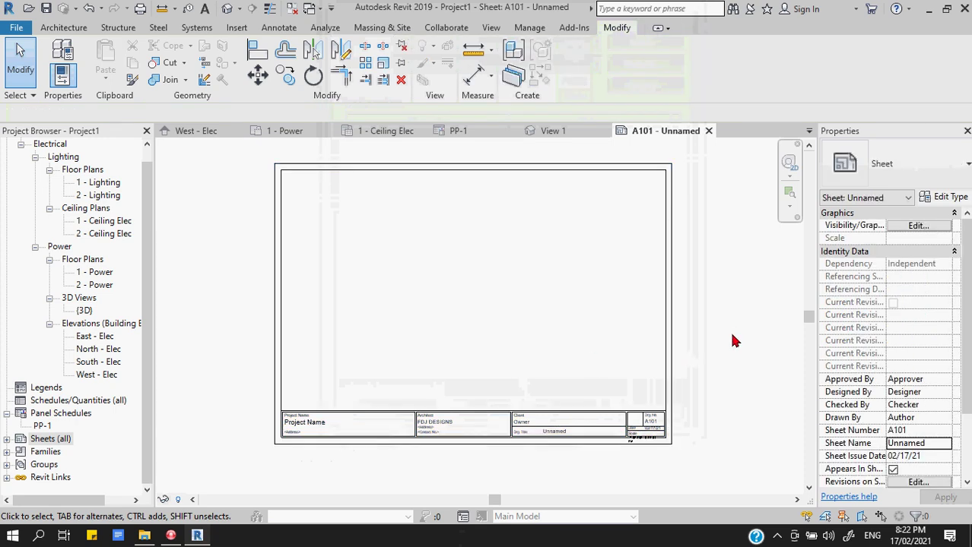
left_click(665, 428)
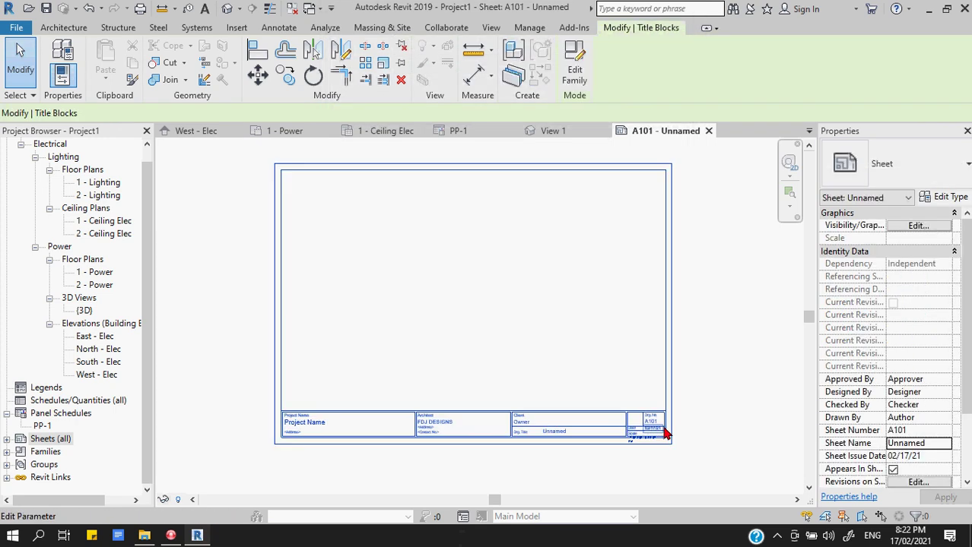
double_click(664, 349)
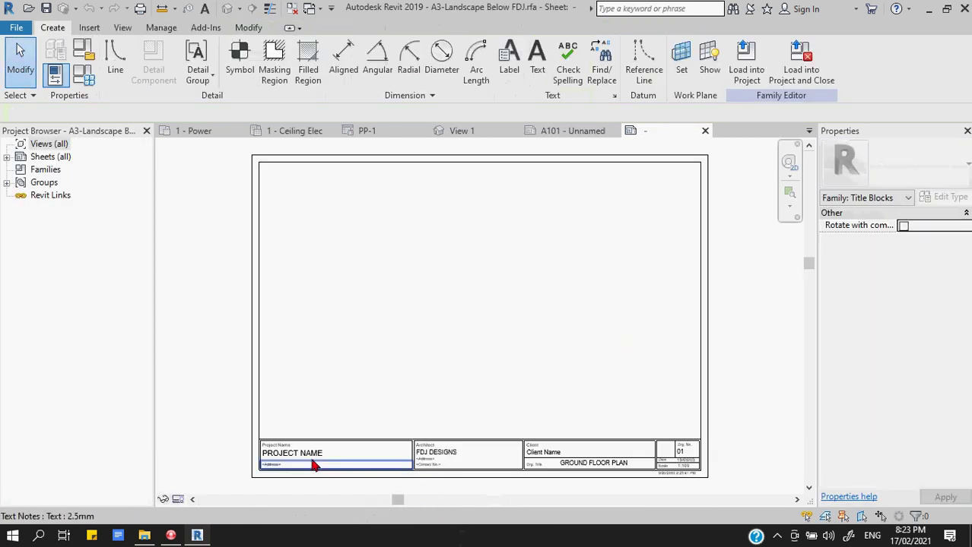
left_click(317, 460)
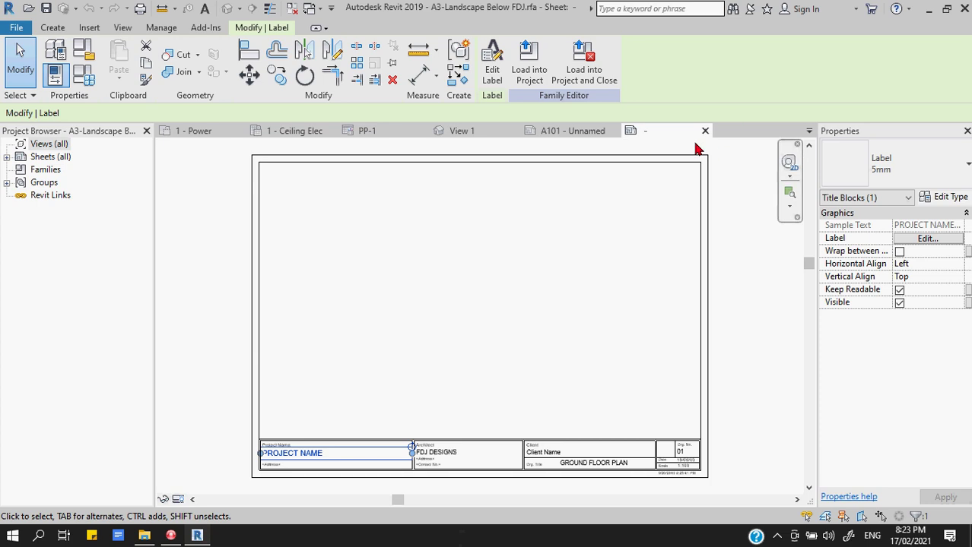
left_click(705, 131)
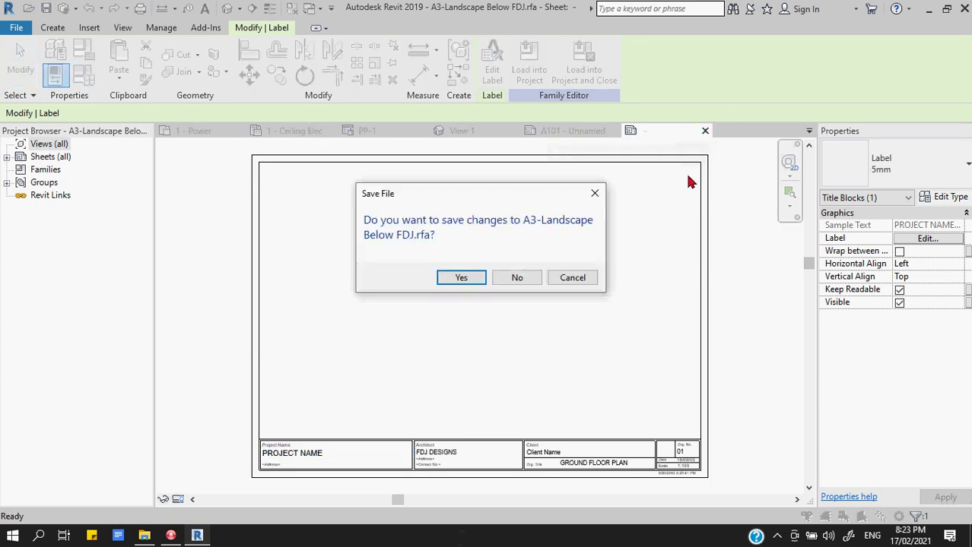
left_click(522, 286)
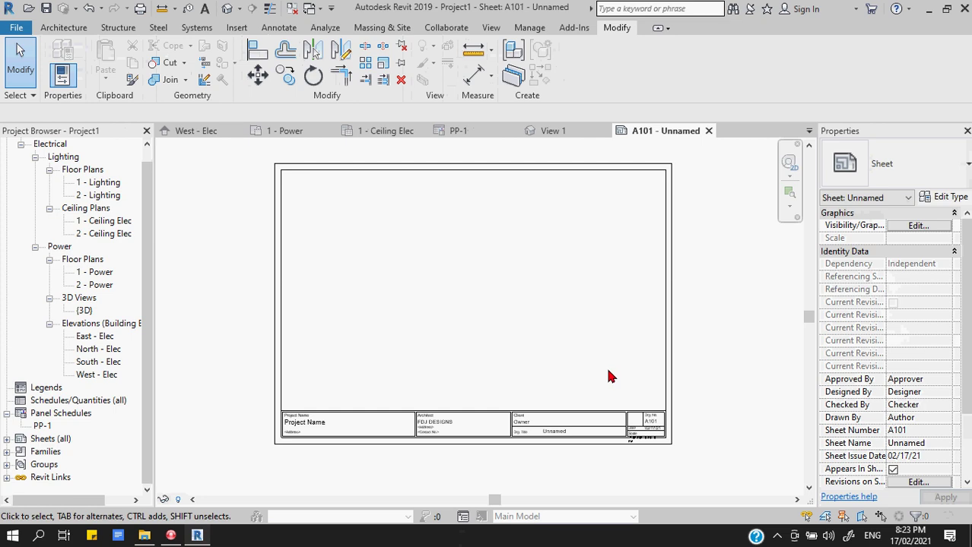
- Zoom in on the titleblock and check its Drg. Title and Client fields
scroll(606, 357, "up", 4)
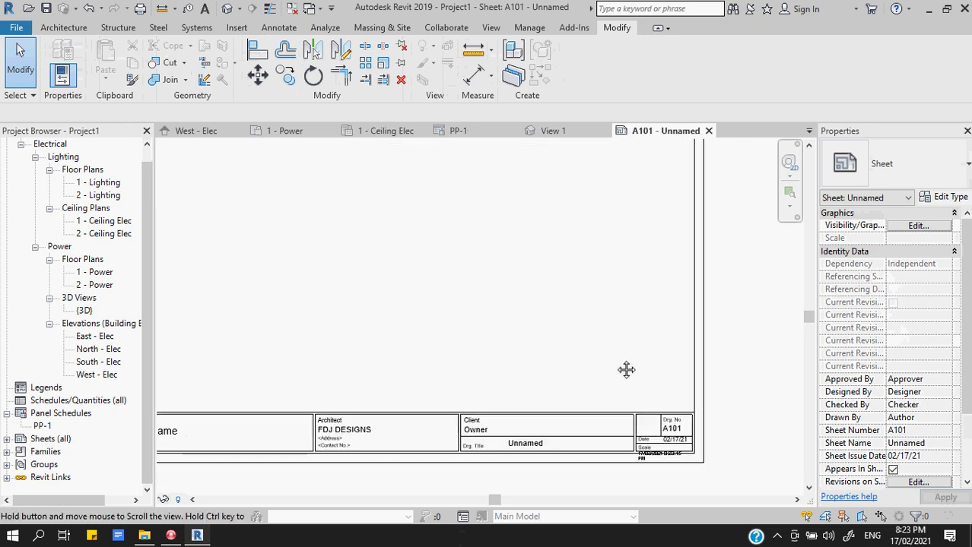
middle_click_drag(625, 369, 619, 340)
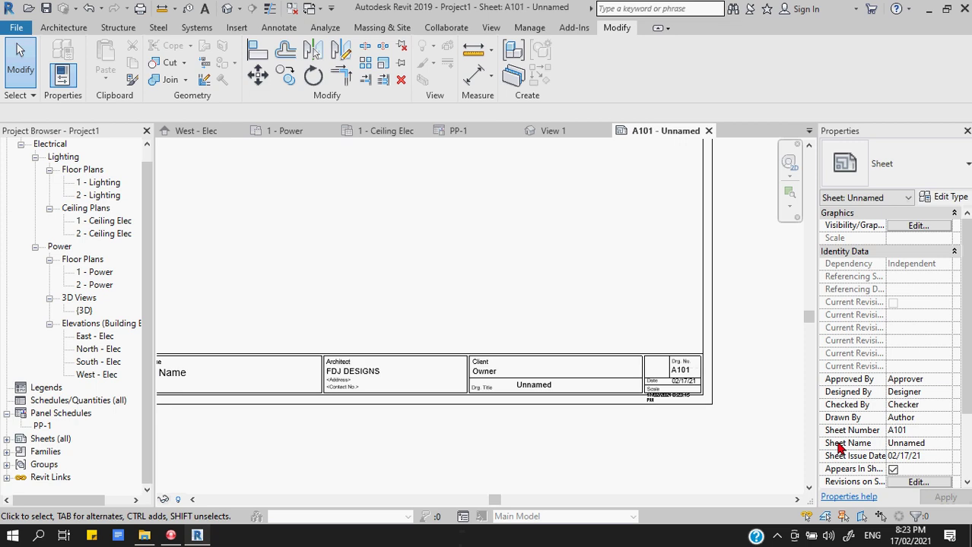
left_click(546, 389)
left_click(564, 390)
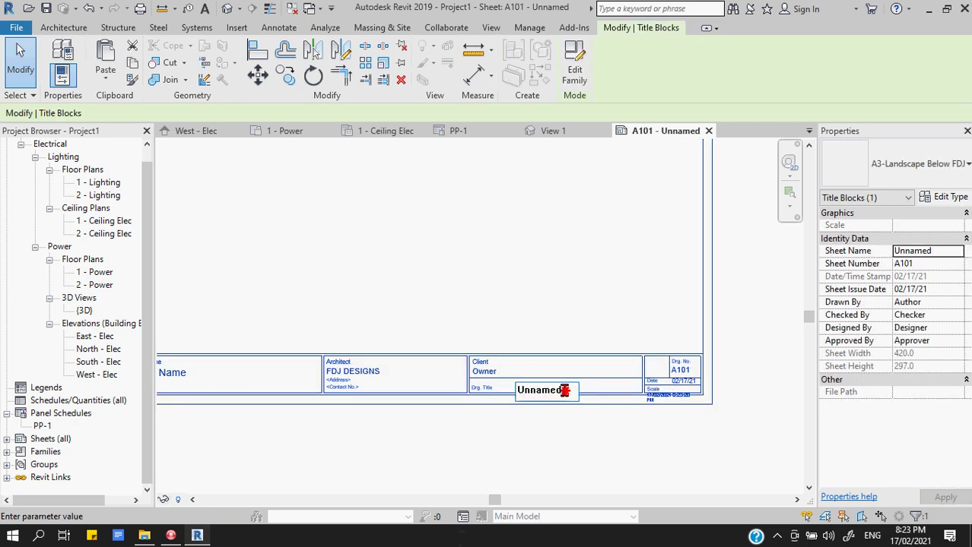
scroll(565, 430, "up", 3)
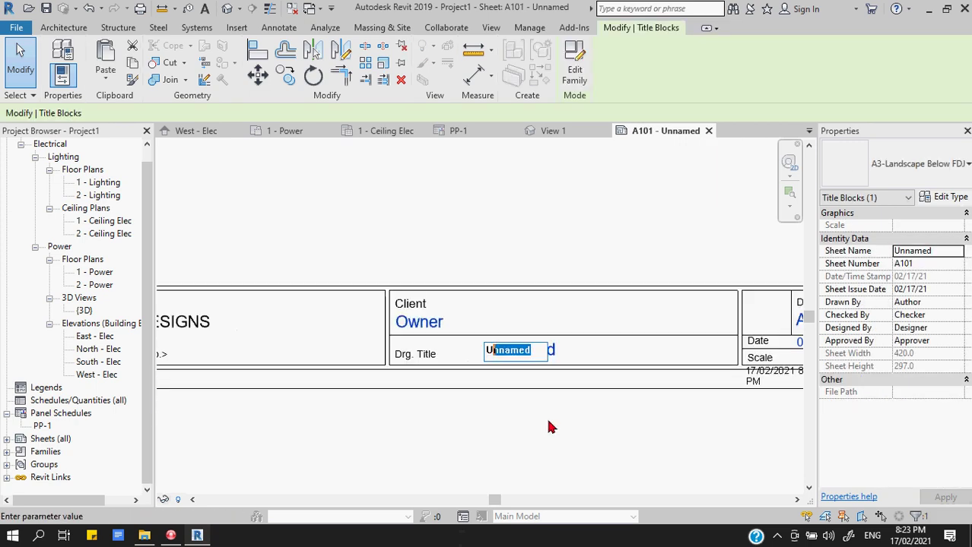
scroll(528, 360, "down", 2)
left_click(457, 343)
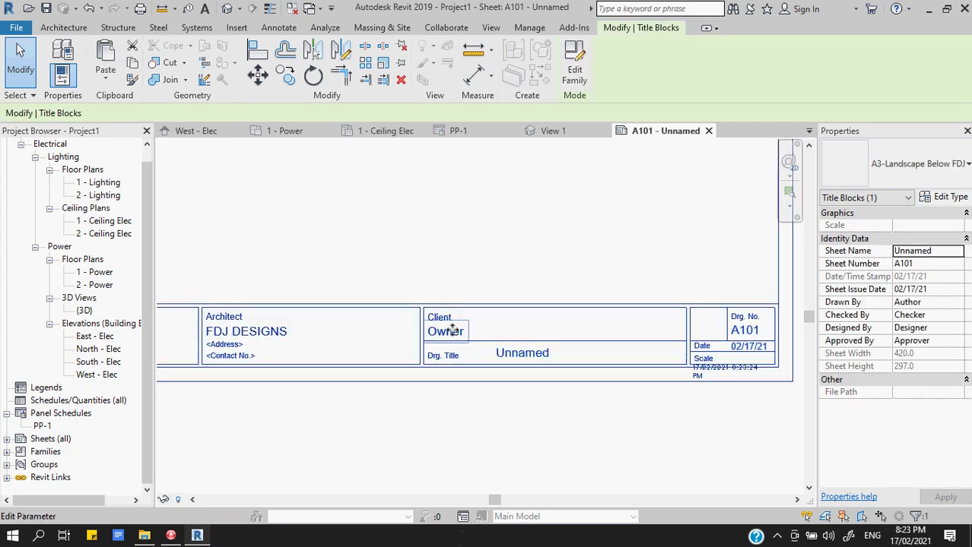
left_click(458, 333)
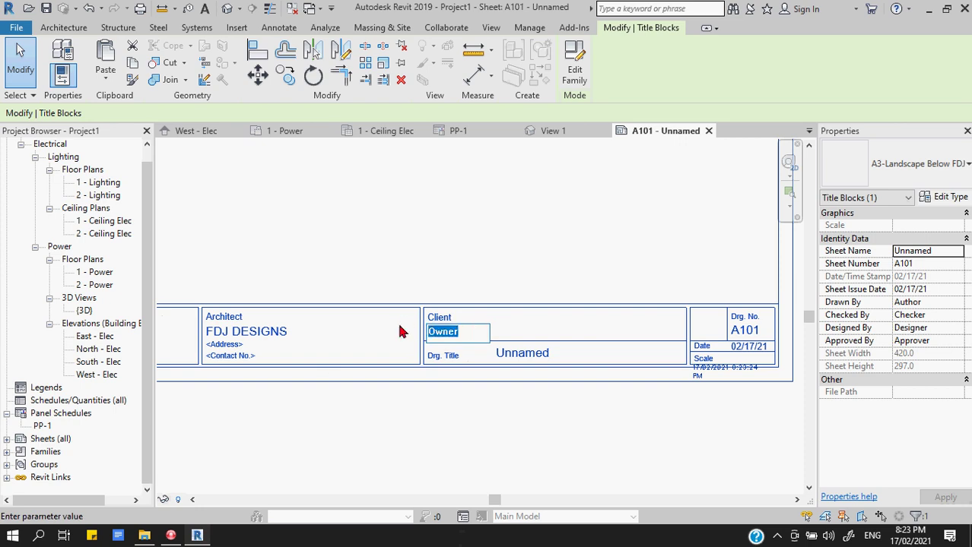
left_click(629, 500)
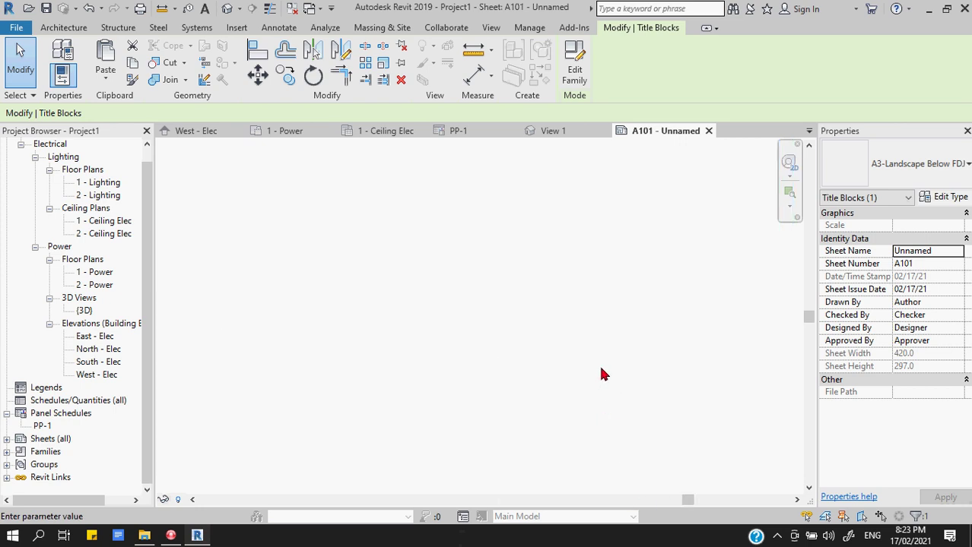
- Replace the Project Name placeholder with '1-STOREY RESIDENTIAL BUILDING'
scroll(574, 376, "left", 5, "shift")
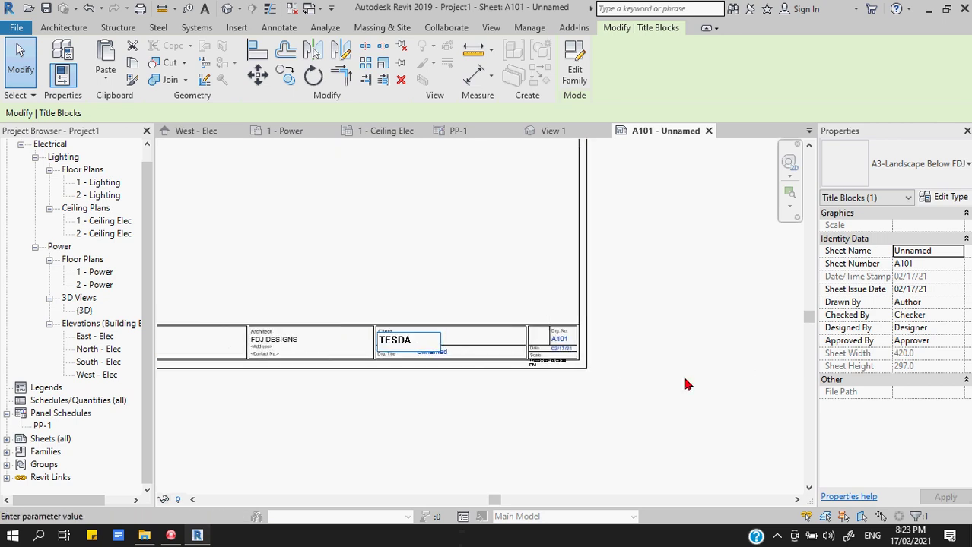
scroll(532, 435, "down", 3)
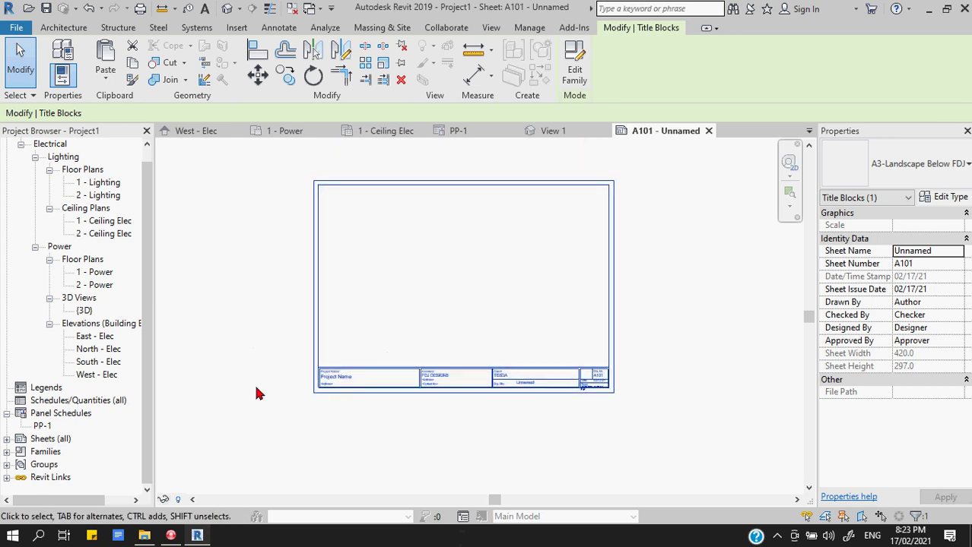
scroll(256, 392, "up", 3)
scroll(361, 380, "down", 2)
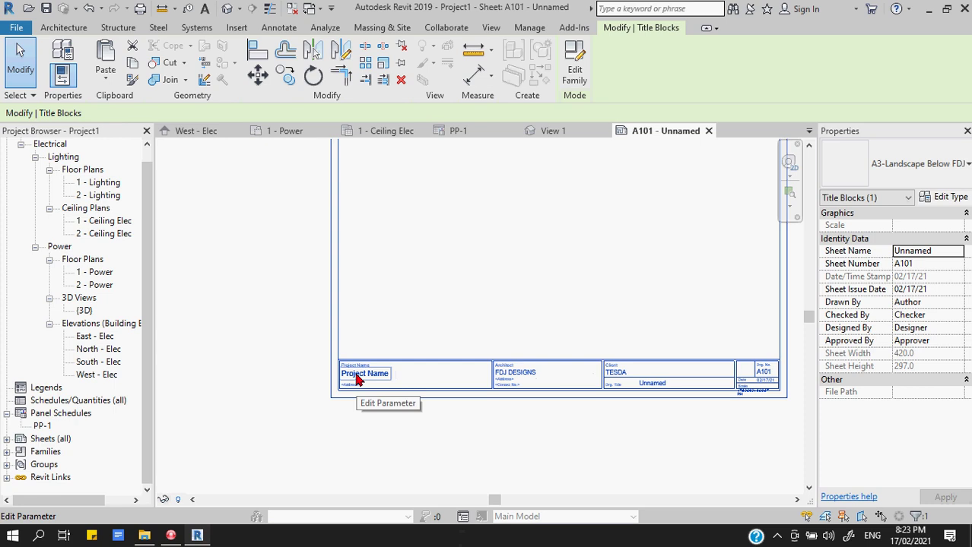
scroll(357, 380, "up", 2)
left_click(384, 378)
left_click(380, 376)
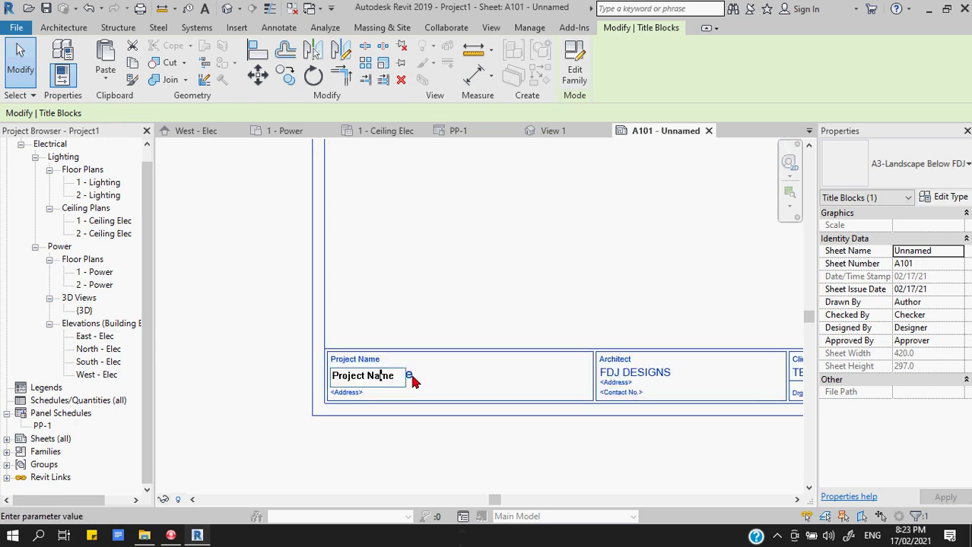
left_click_drag(395, 376, 297, 374)
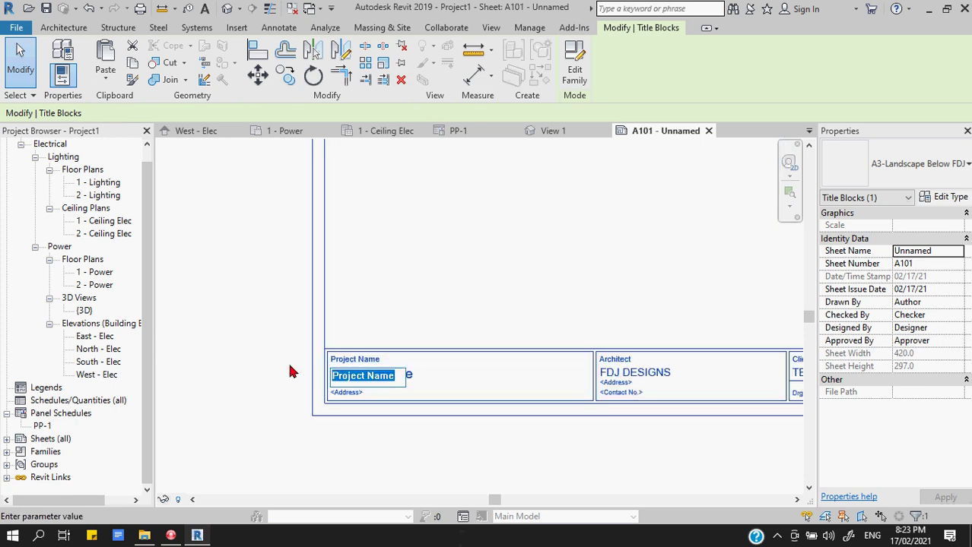
type("1-STO")
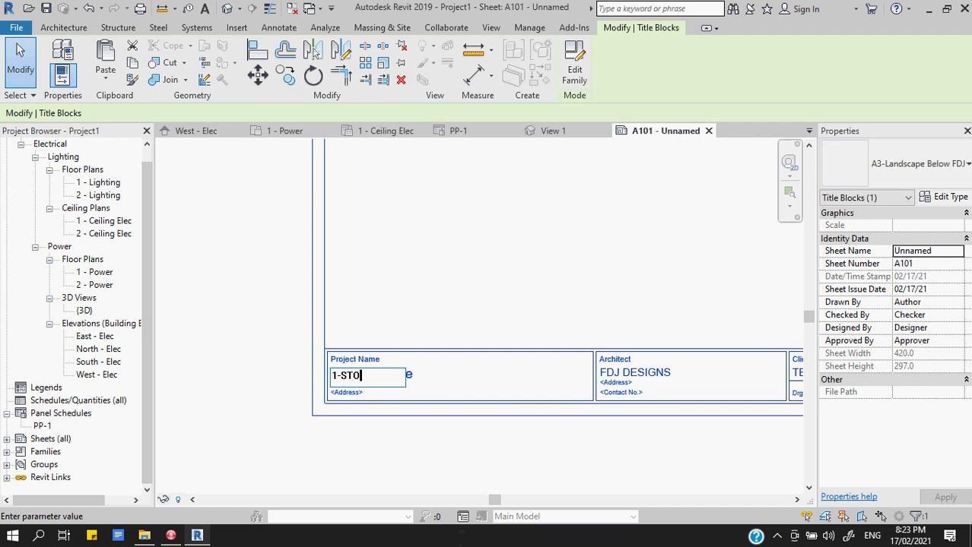
type("REY RESIDE")
type("NTIAL")
type(" B")
type("UILDING")
- Commit the project name and rename the sheet to 'ELECTRICAL LAY-OUT'
left_click(458, 468)
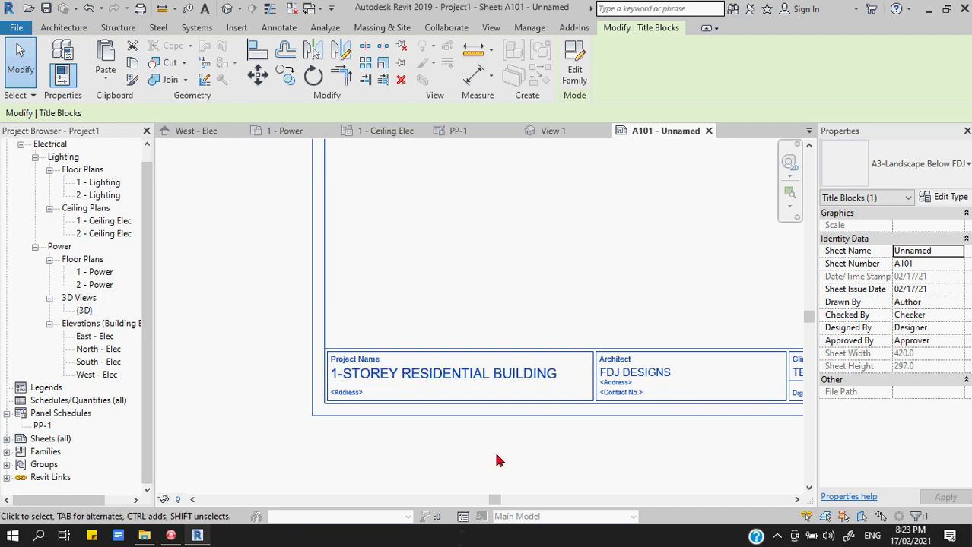
scroll(357, 387, "down", 2)
middle_click_drag(628, 405, 492, 417)
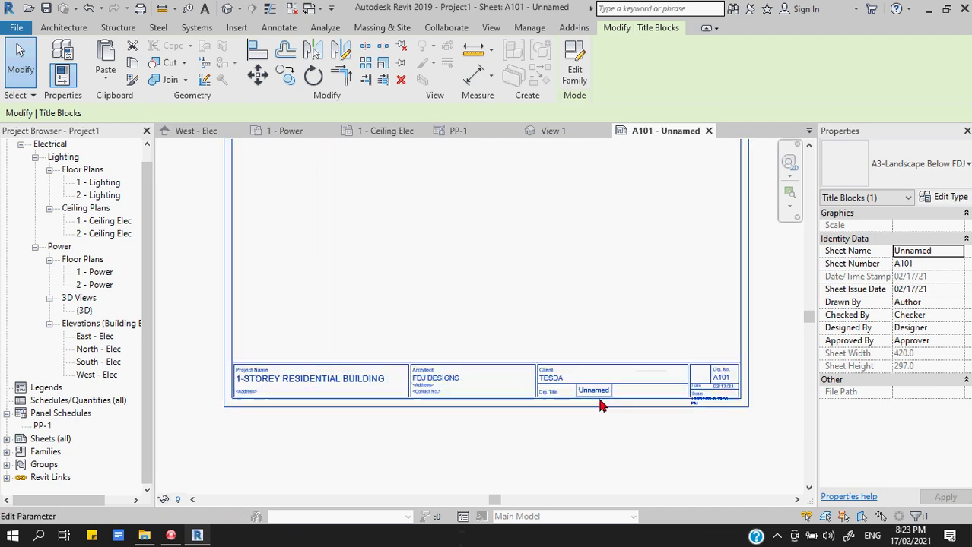
left_click(927, 254)
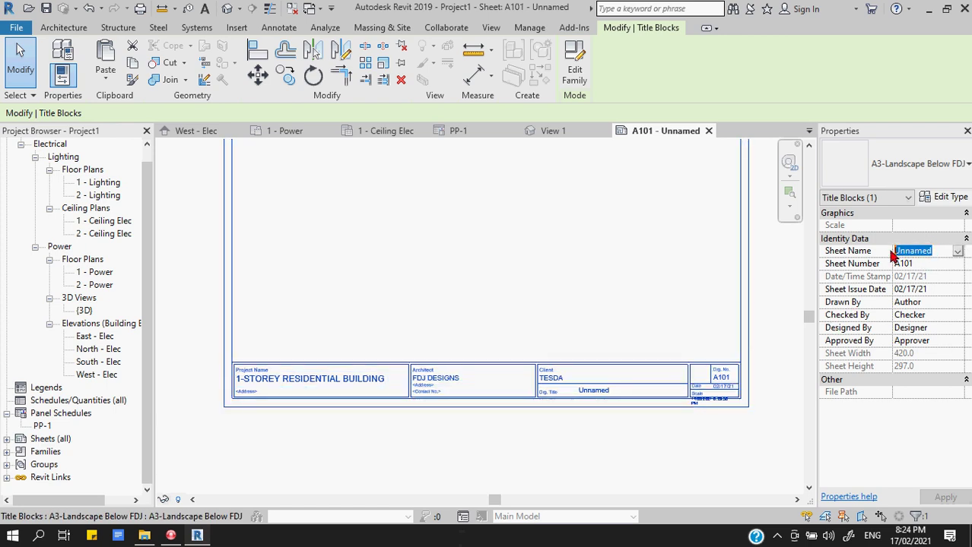
type("EL")
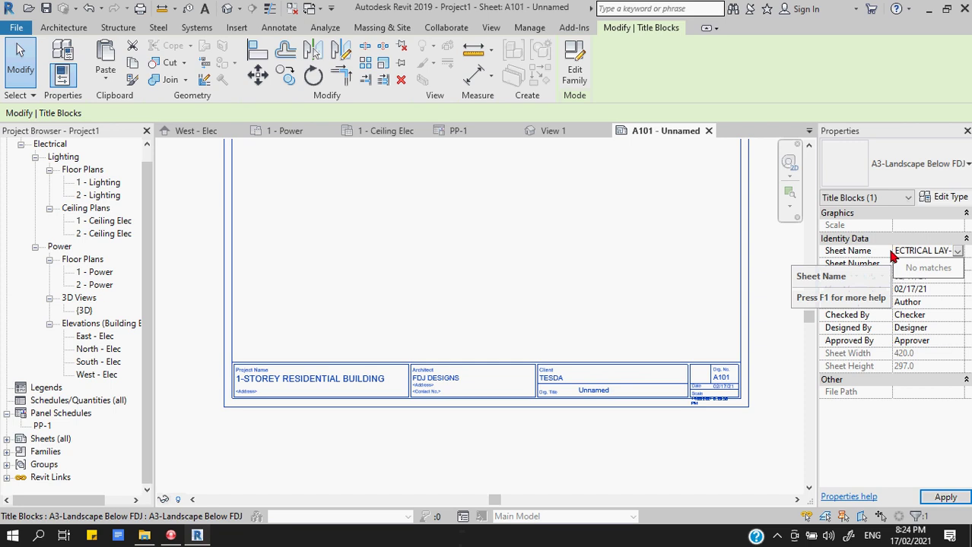
type("ECTRICAL LAY-OUT")
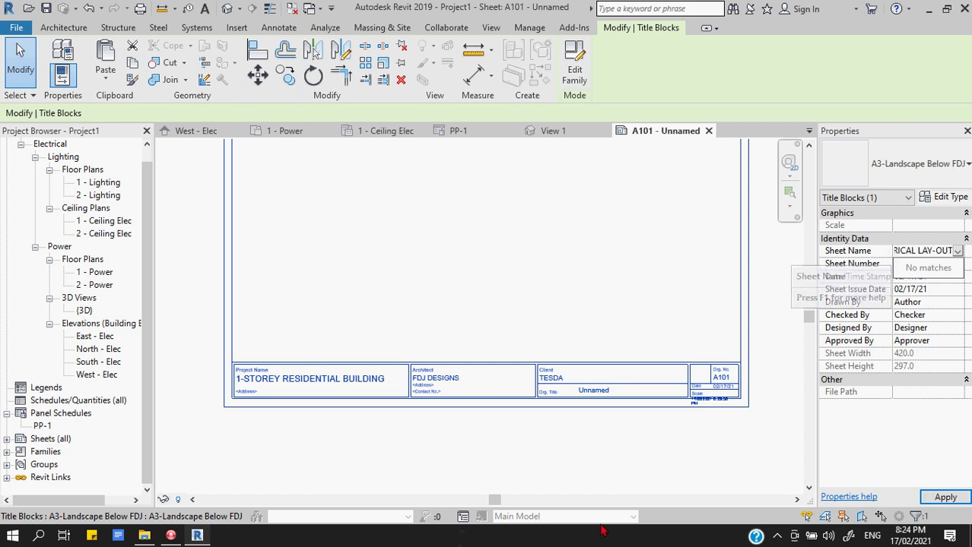
left_click(172, 535)
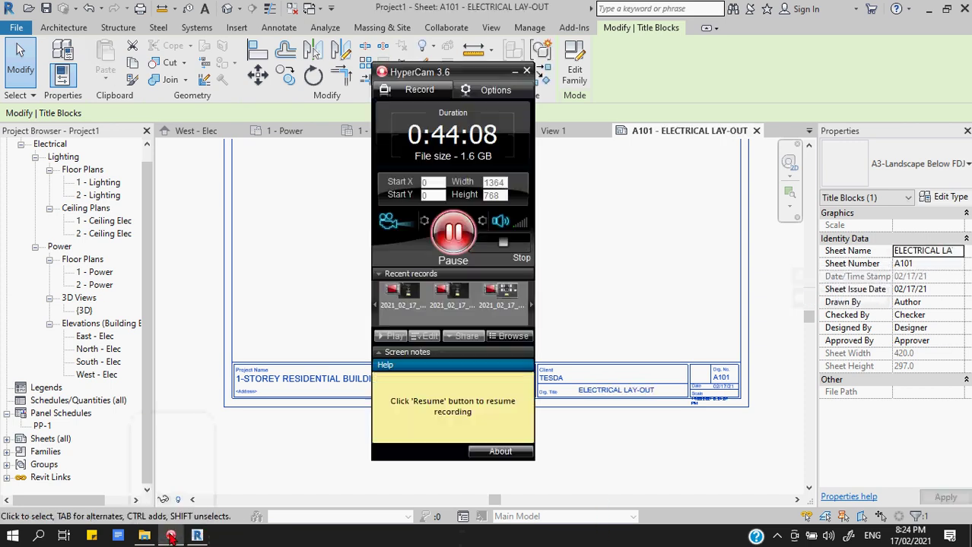
left_click(172, 535)
- Expand the sheets list and select A101 - ELECTRICAL LAY-OUT
scroll(661, 423, "down", 2)
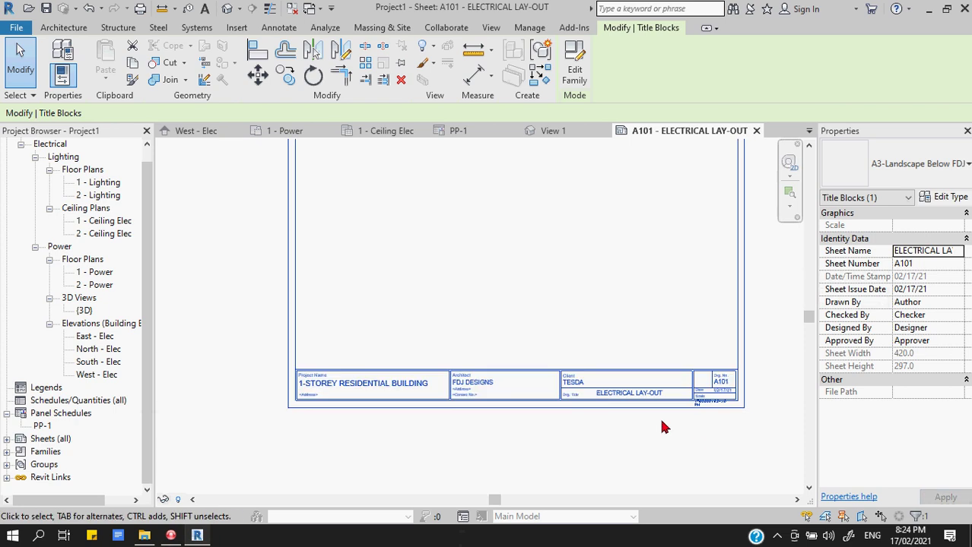
middle_click_drag(661, 422, 678, 465)
left_click(208, 349)
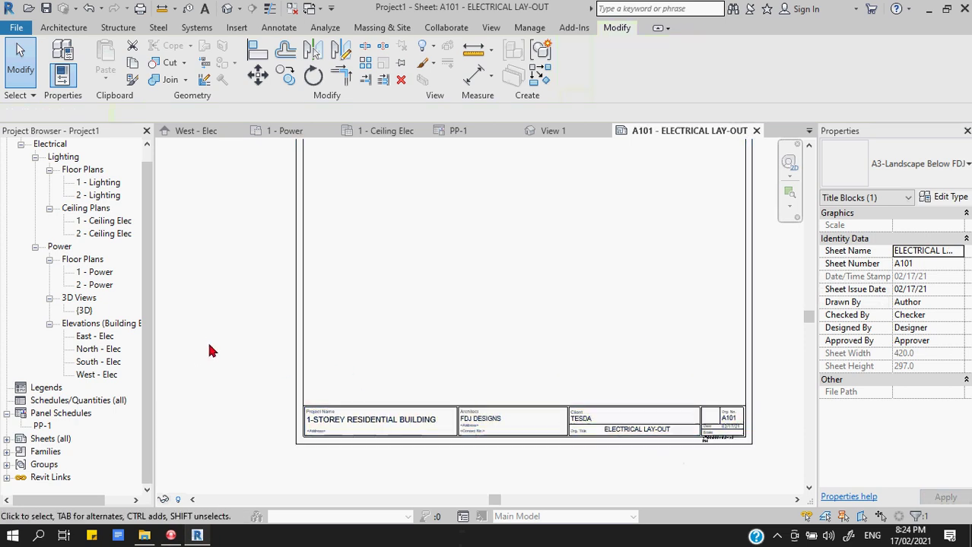
left_click(6, 439)
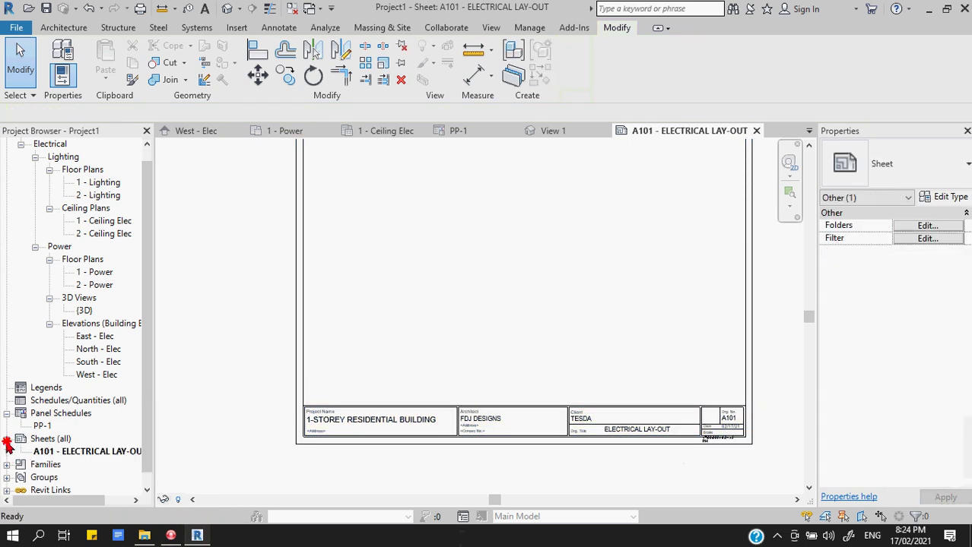
left_click(64, 454)
- Add the 1 - Ceiling Elec reflected ceiling plan to sheet A101 and place it
right_click(64, 454)
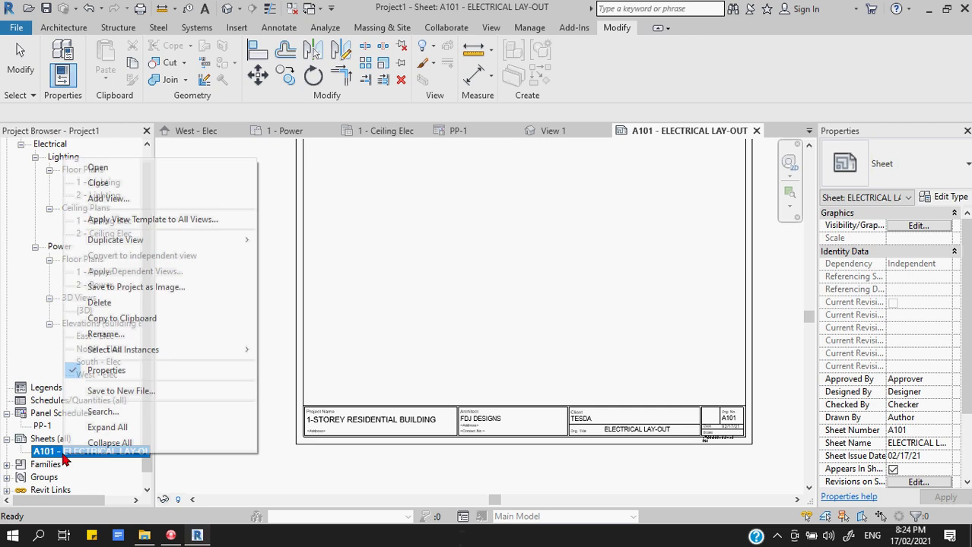
left_click(109, 199)
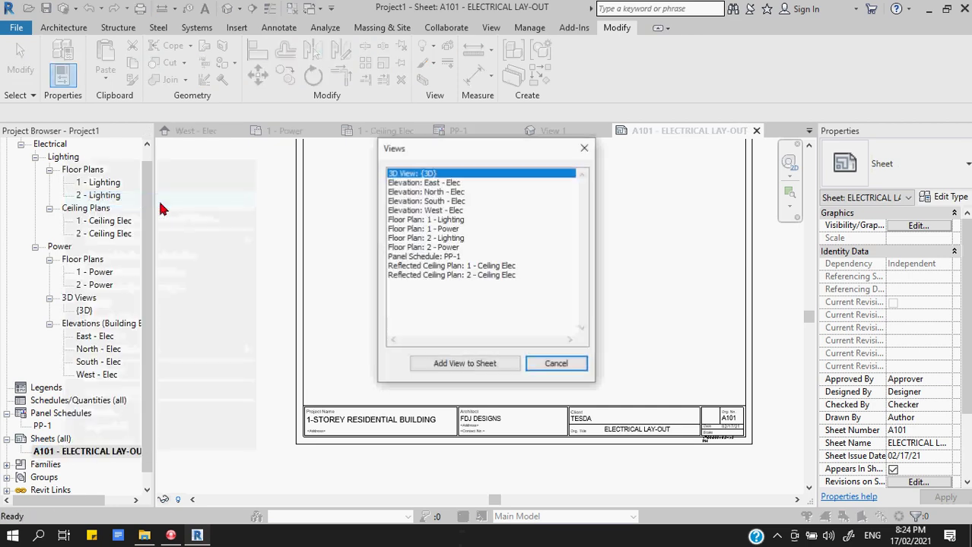
left_click(442, 267)
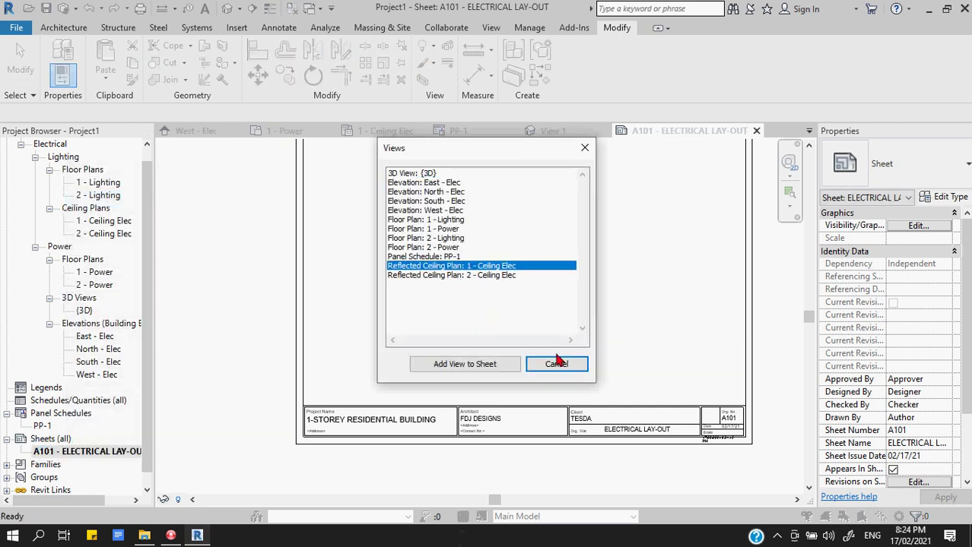
left_click(479, 366)
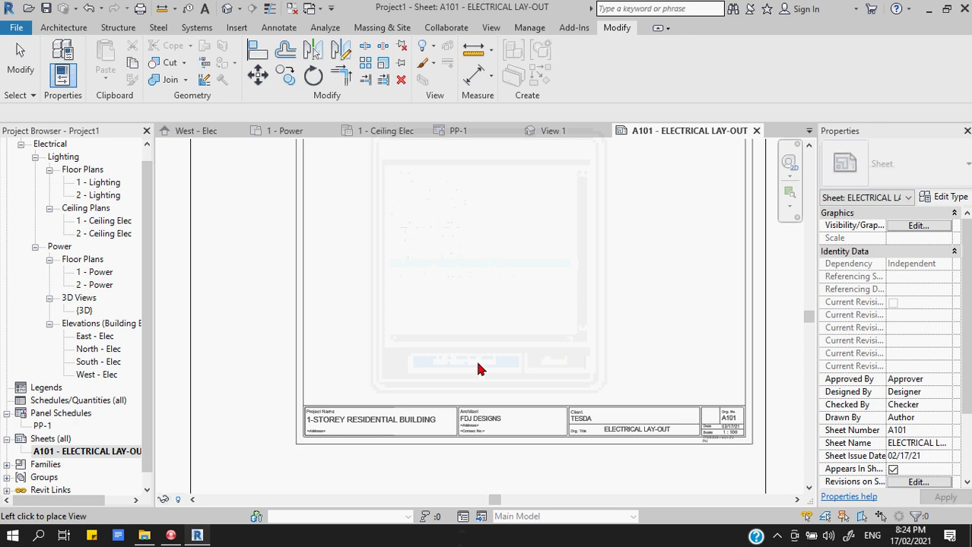
scroll(494, 311, "down", 6)
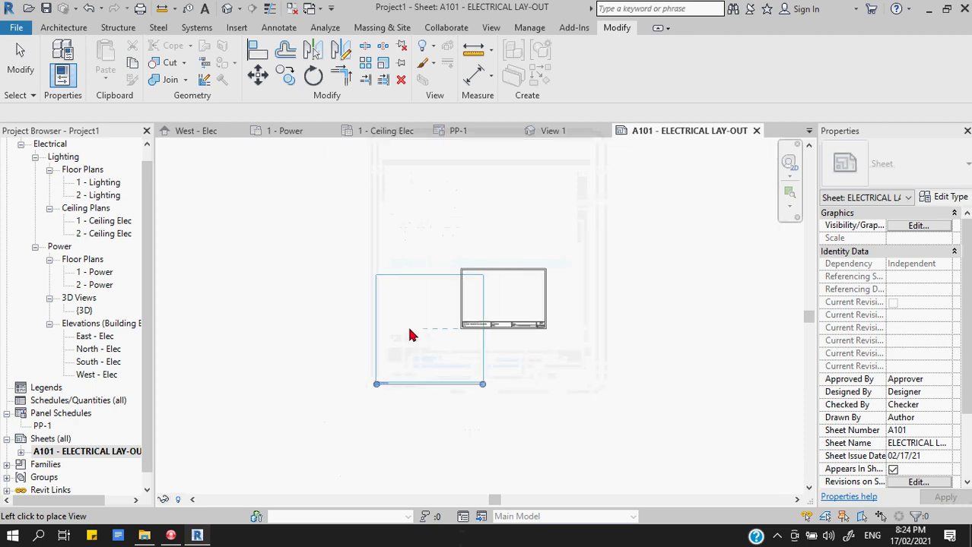
left_click(379, 328)
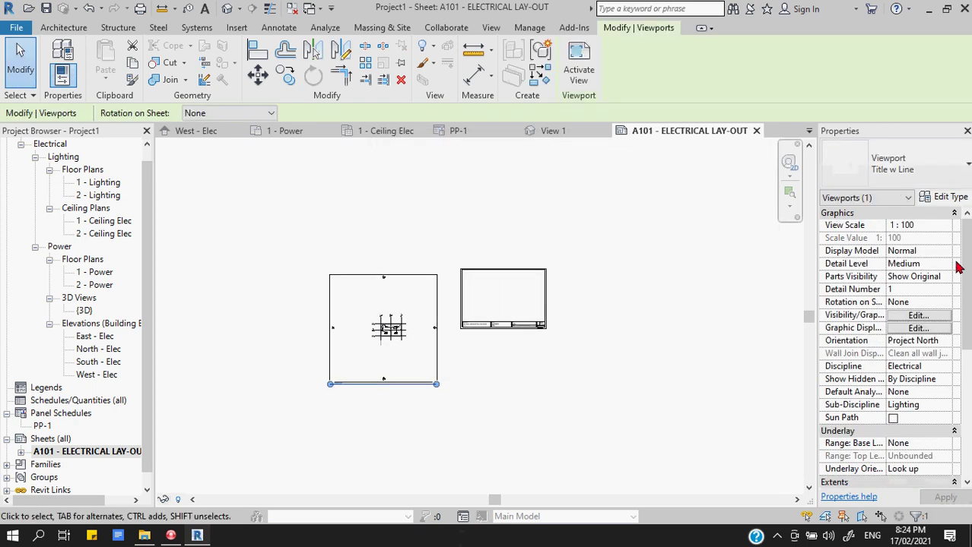
- Turn on Crop View, Crop Region Visible and Annotation Crop for the viewport
scroll(411, 389, "up", 3)
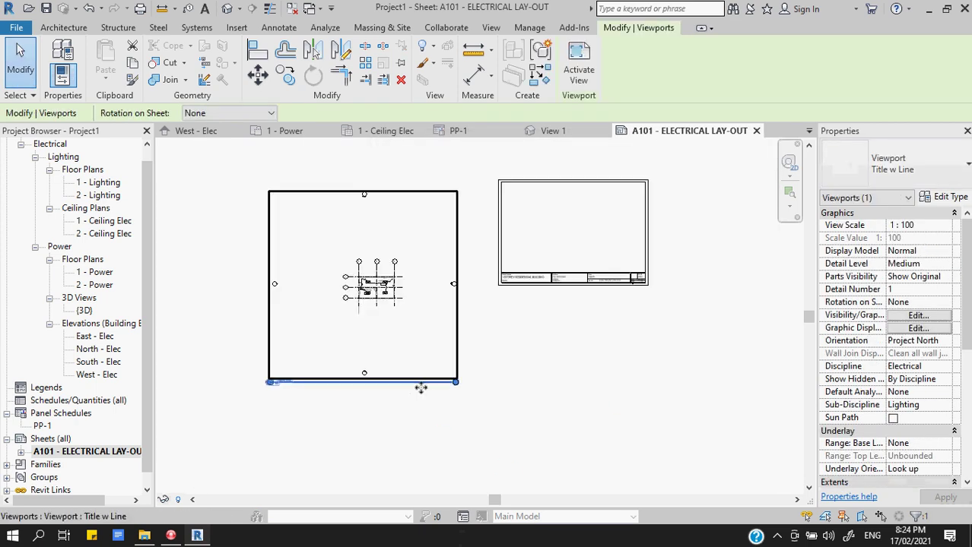
left_click_drag(968, 349, 968, 415)
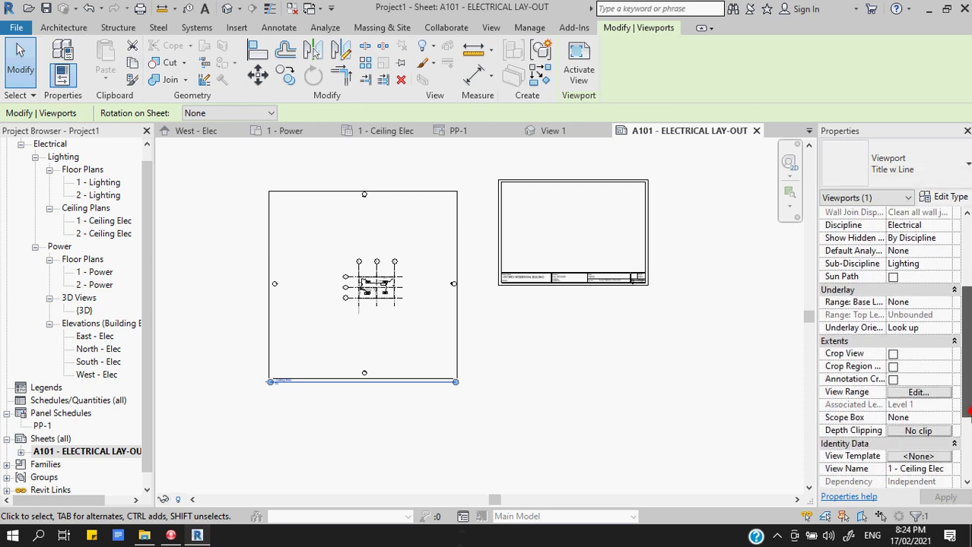
left_click(893, 354)
left_click(892, 366)
left_click(892, 379)
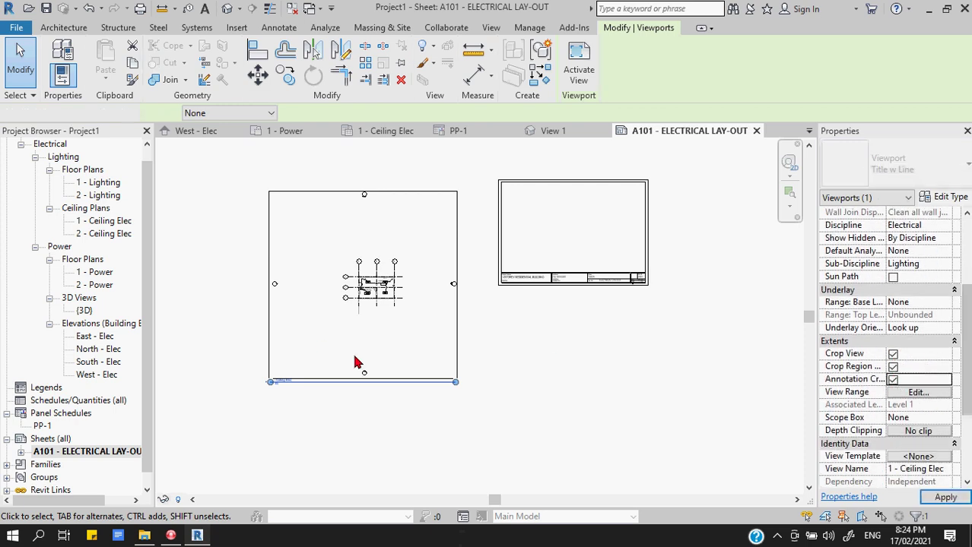
scroll(355, 363, "up", 1)
- Activate the viewport and drag all four crop edges in around the fixtures
right_click(451, 350)
mouse_move(495, 257)
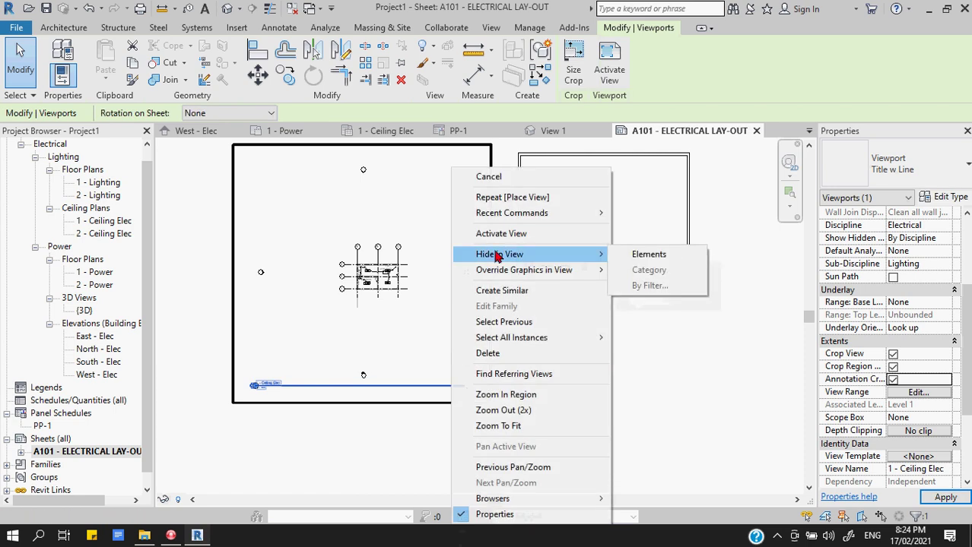
left_click(501, 234)
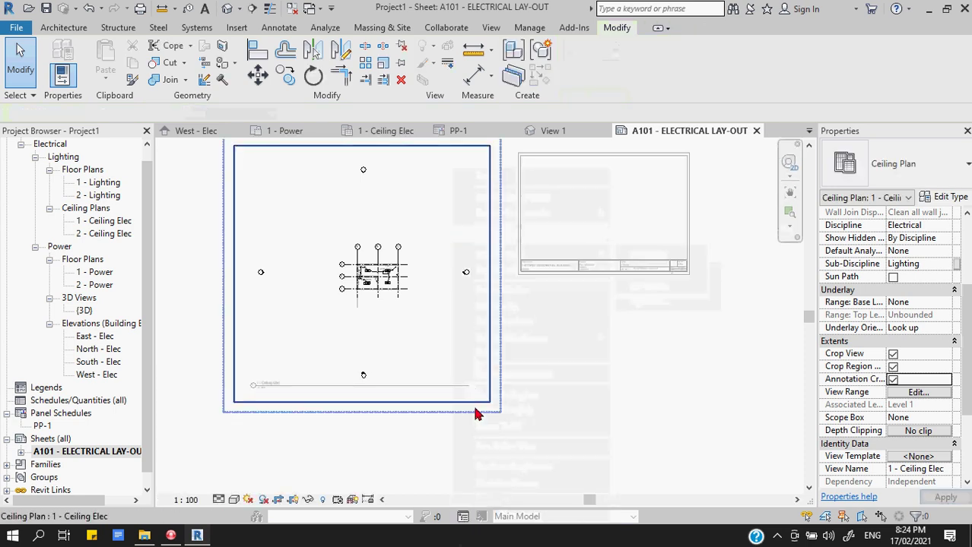
left_click(477, 412)
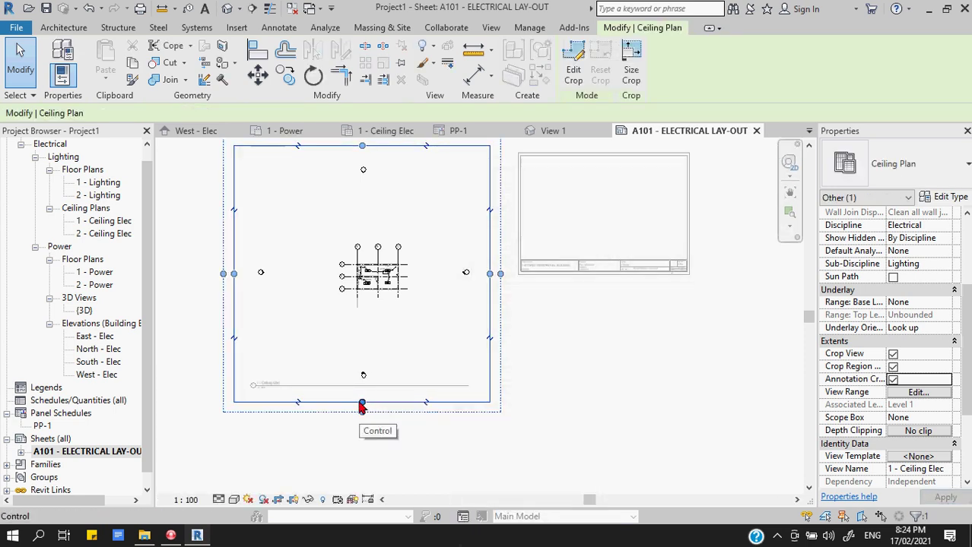
left_click_drag(364, 407, 363, 299)
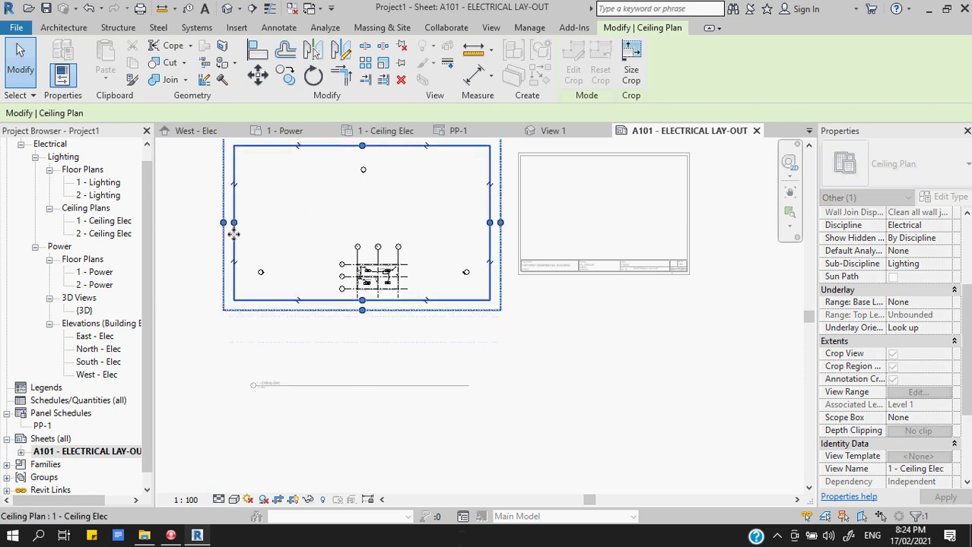
left_click_drag(233, 222, 334, 224)
left_click_drag(489, 223, 408, 222)
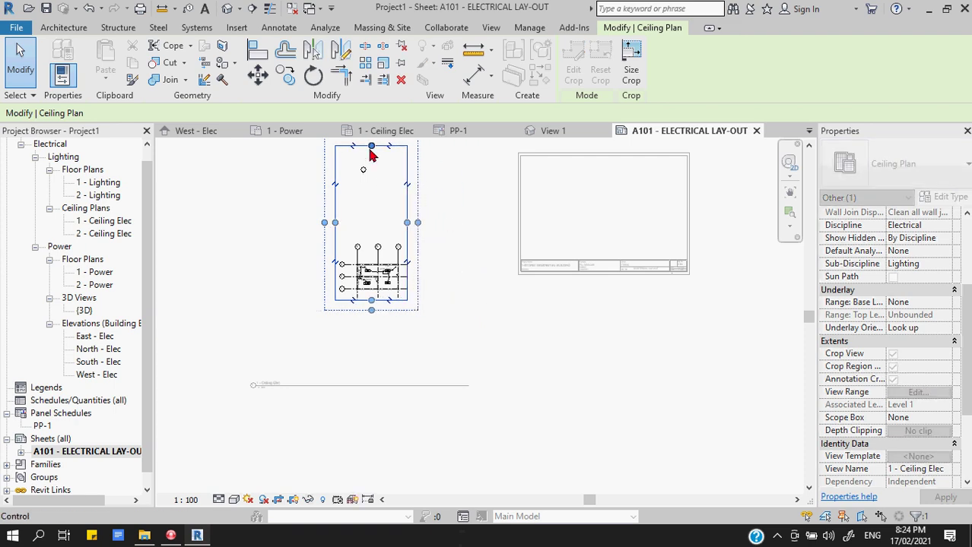
left_click_drag(371, 146, 372, 241)
- Check the crop boundary, then deactivate the view to return to the sheet
left_click(488, 373)
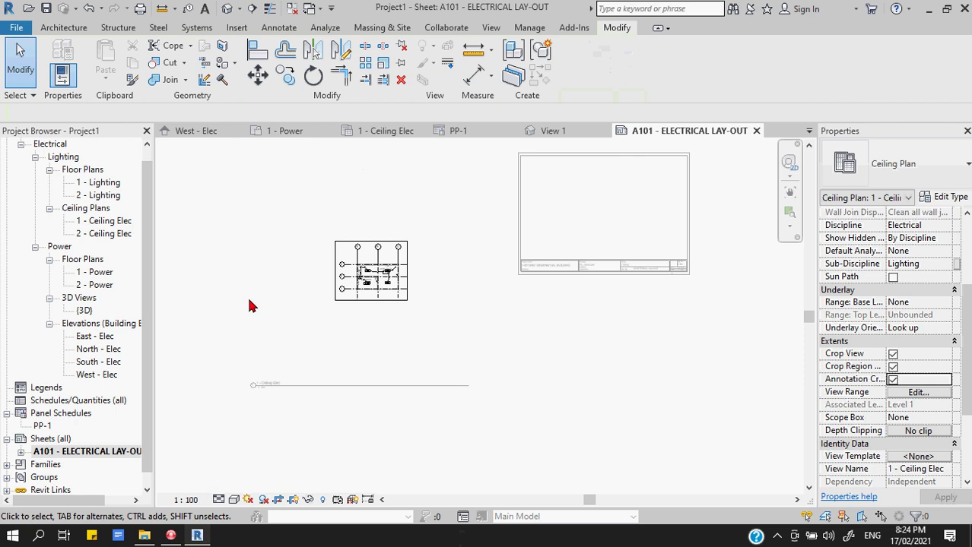
left_click(341, 304)
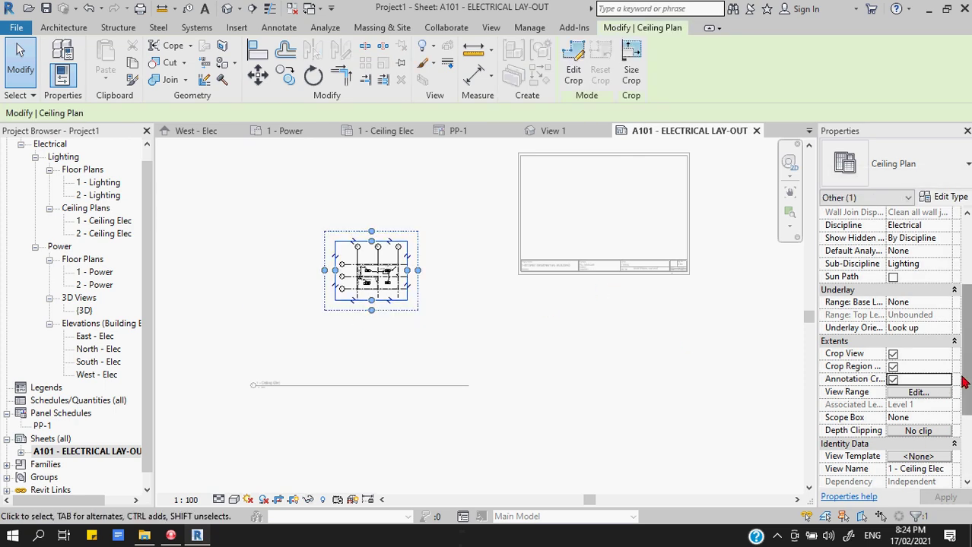
left_click(627, 404)
left_click(347, 285)
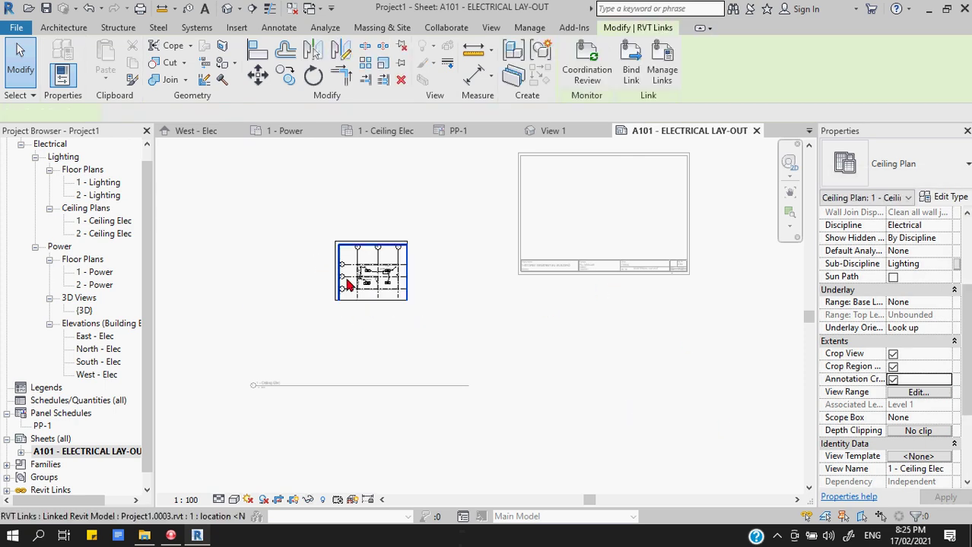
right_click(333, 305)
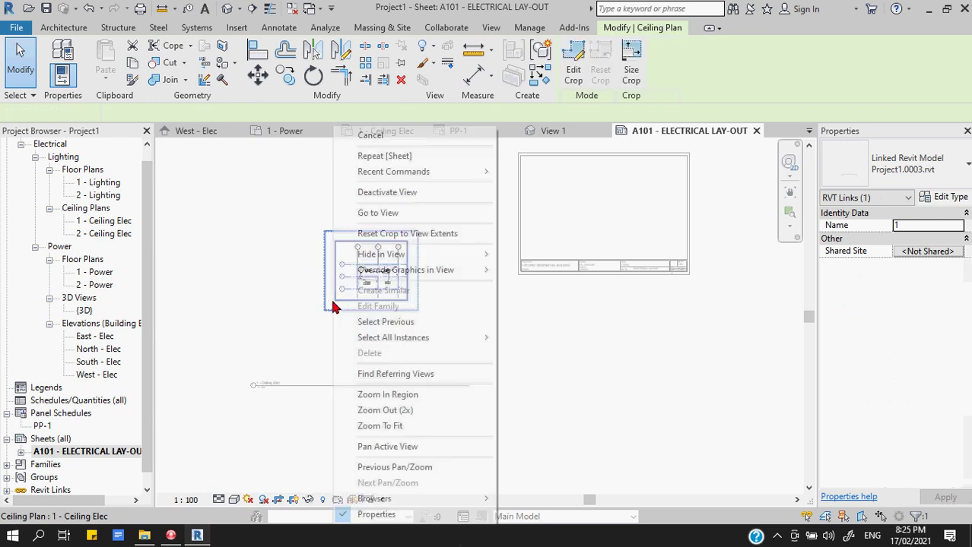
left_click(385, 194)
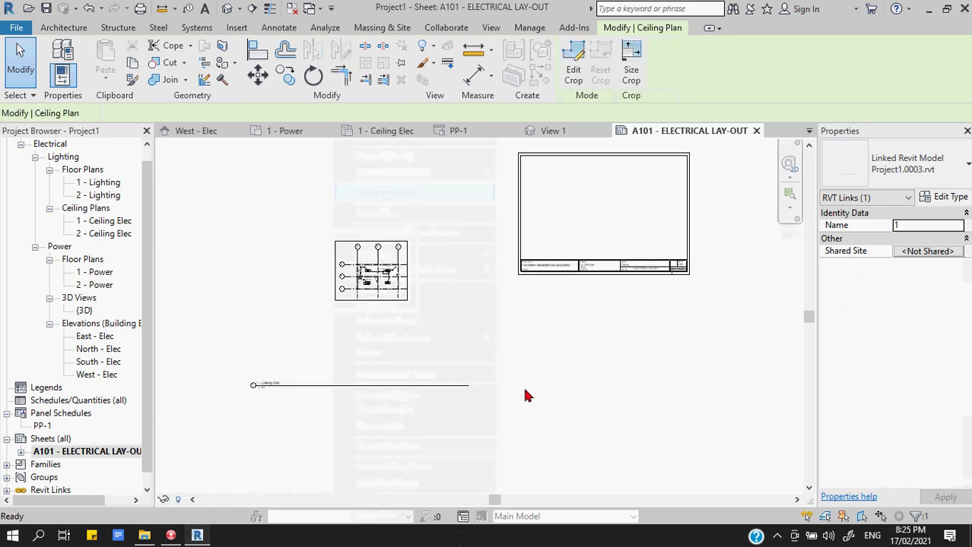
- Activate the plan viewport and select its crop boundary
left_click(388, 301)
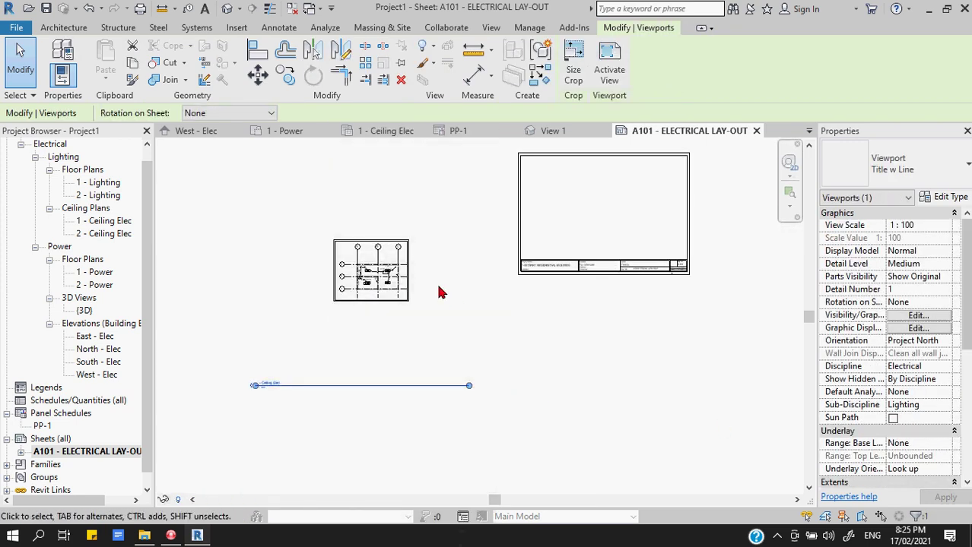
scroll(409, 286, "up", 3)
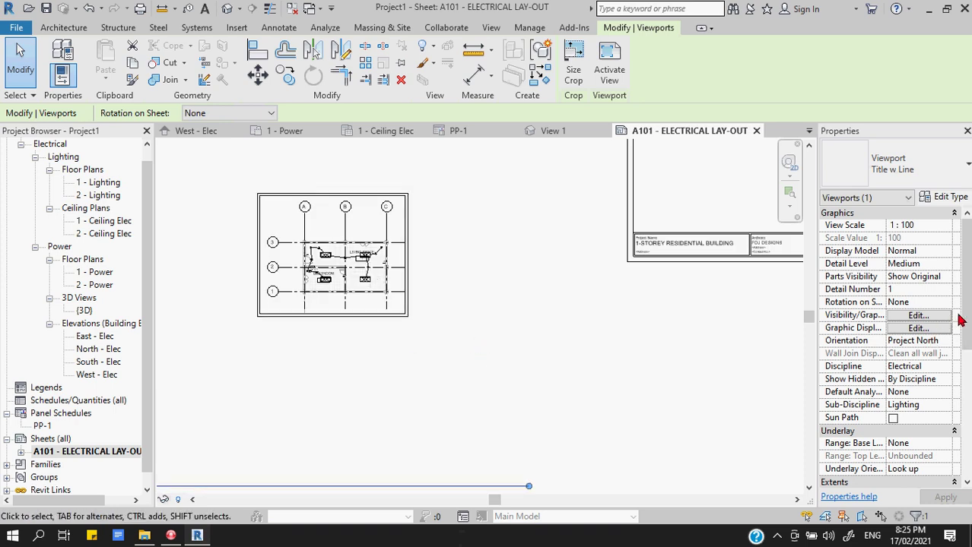
scroll(961, 321, "down", 5)
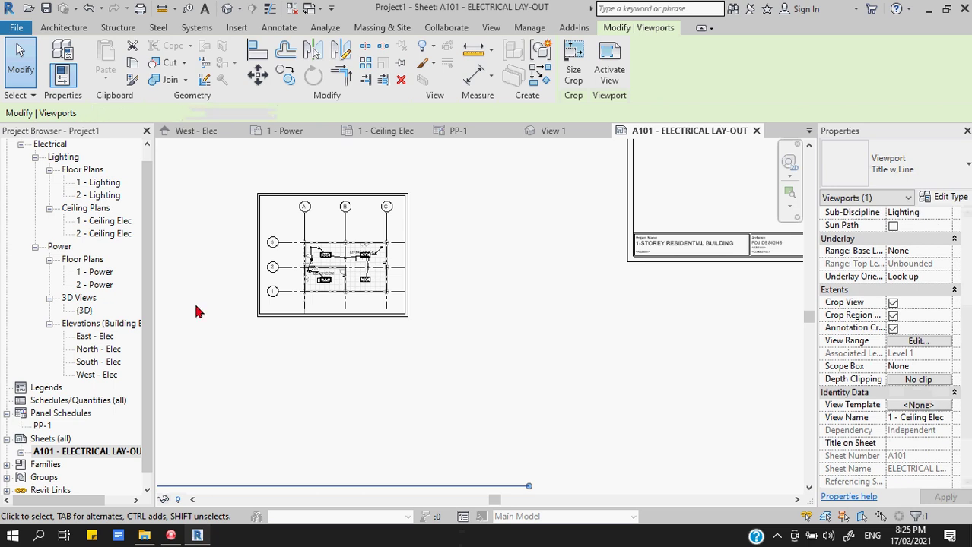
double_click(259, 228)
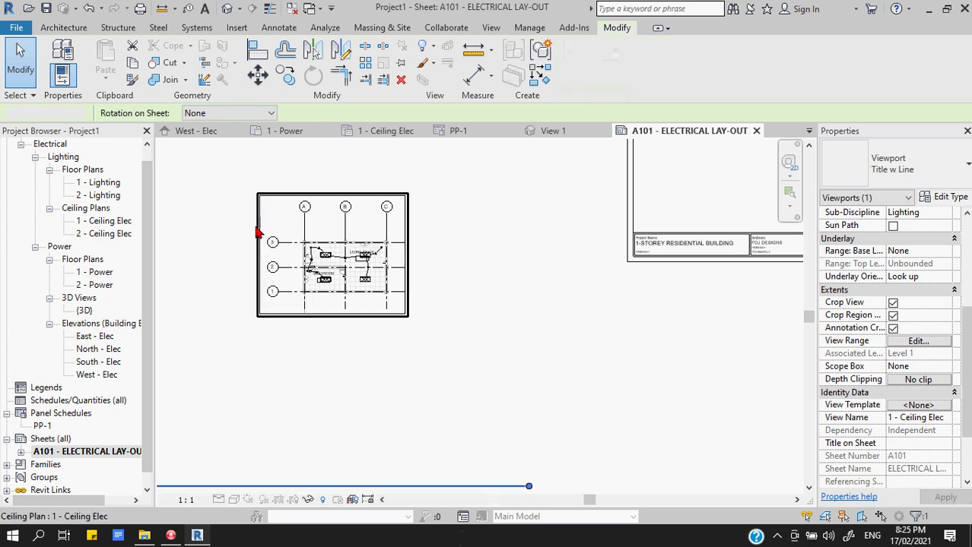
left_click(405, 304)
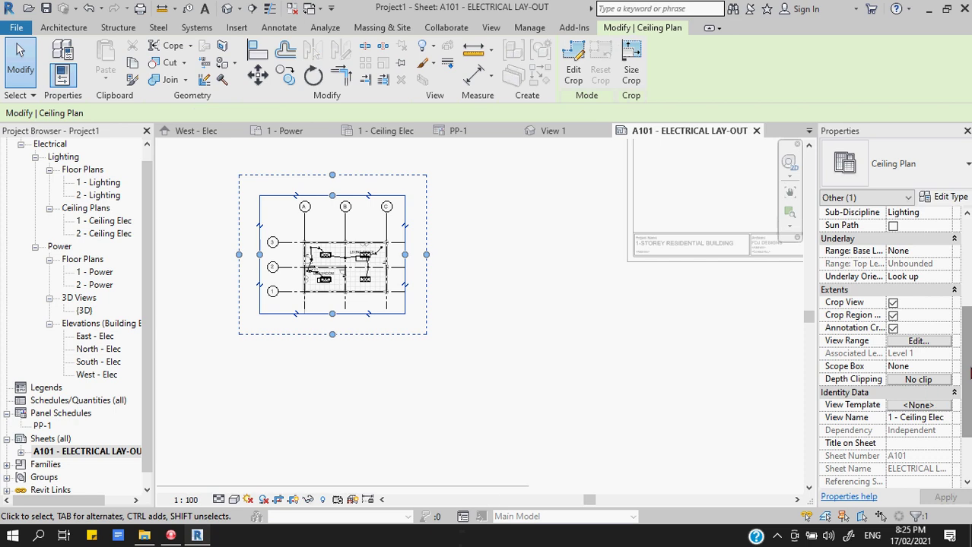
scroll(965, 373, "down", 2)
scroll(966, 373, "up", 5)
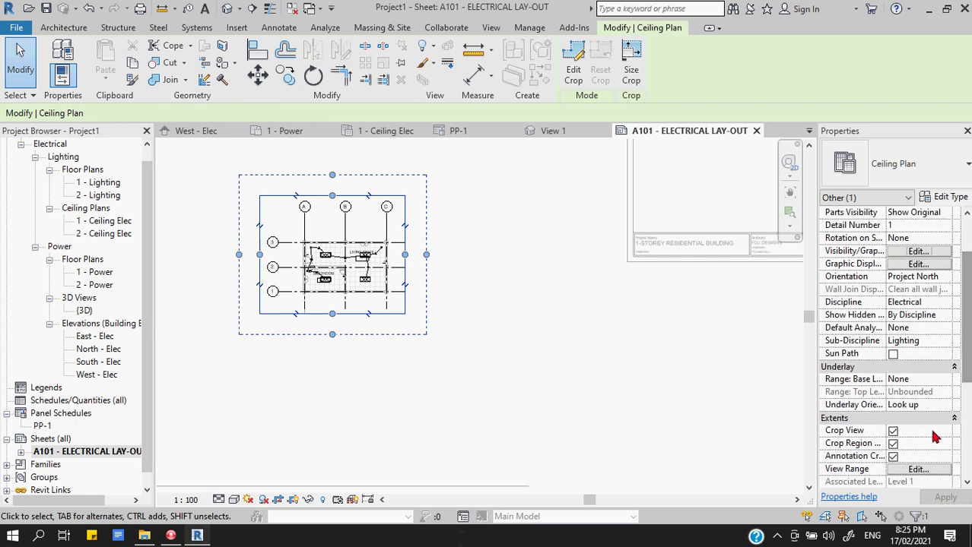
- Turn off Annotation Crop, Crop Region Visible and Crop View, then deactivate the view
left_click(894, 456)
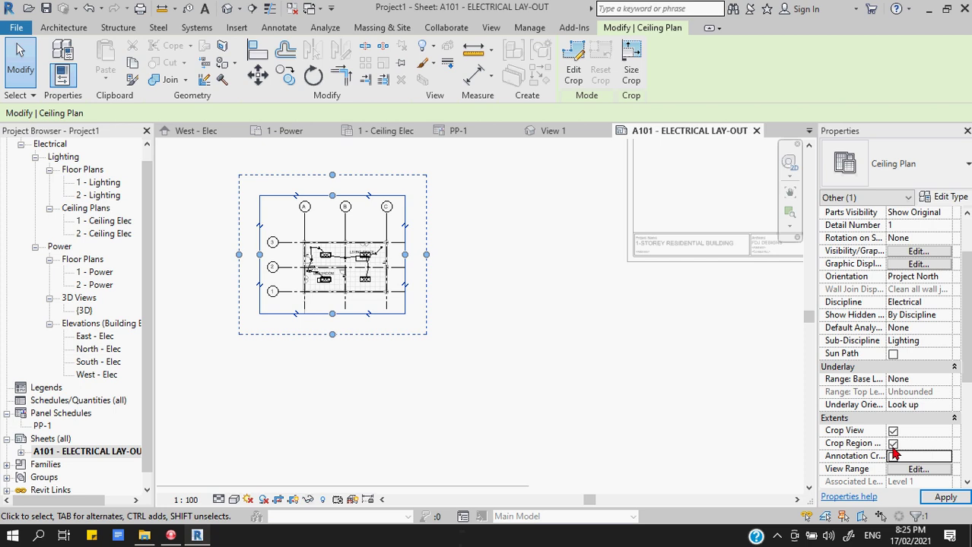
left_click(892, 443)
left_click(892, 430)
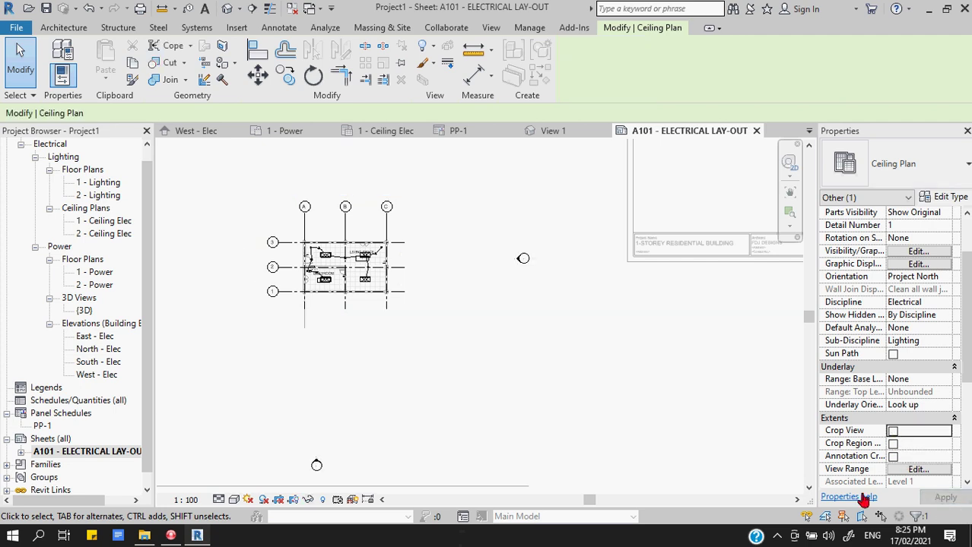
right_click(312, 305)
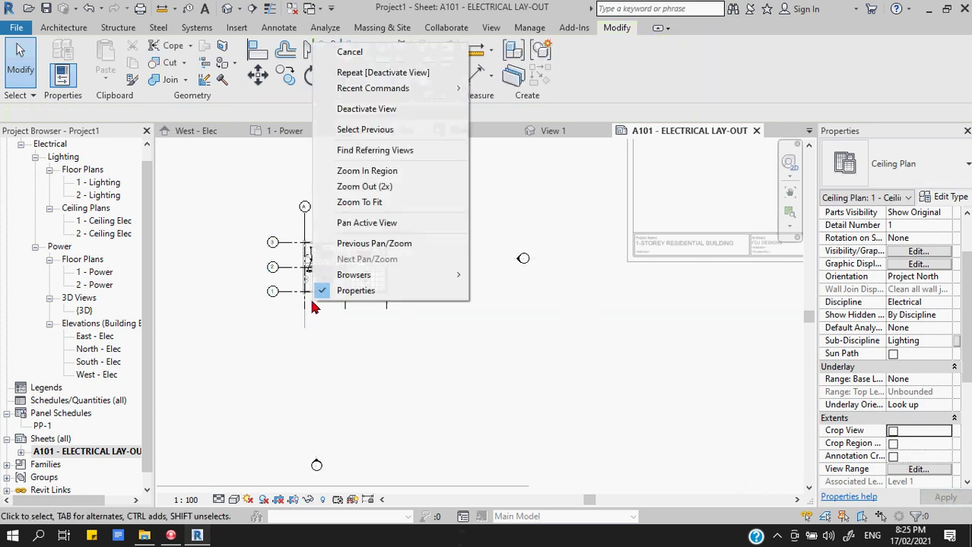
left_click(366, 109)
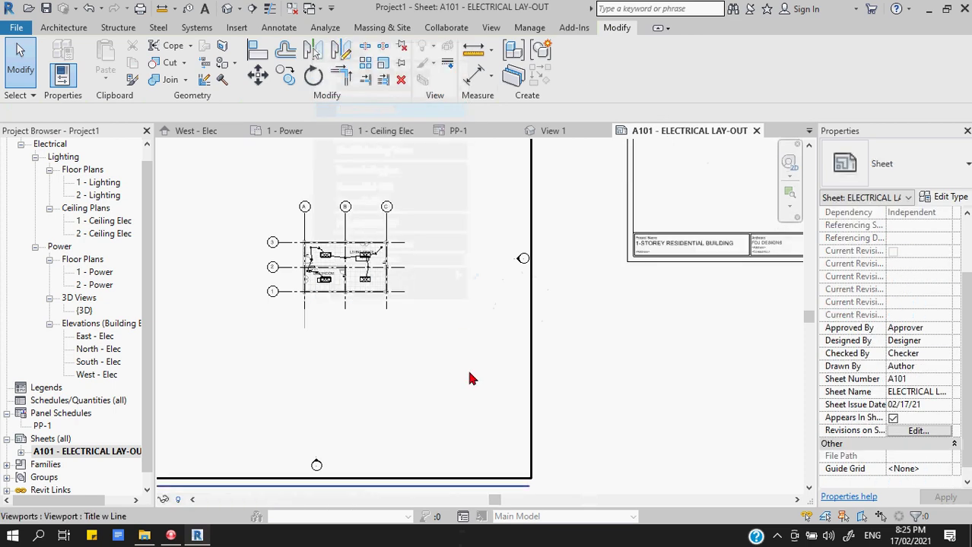
- Turn Crop View back on for the viewport and apply it
scroll(469, 378, "down", 2)
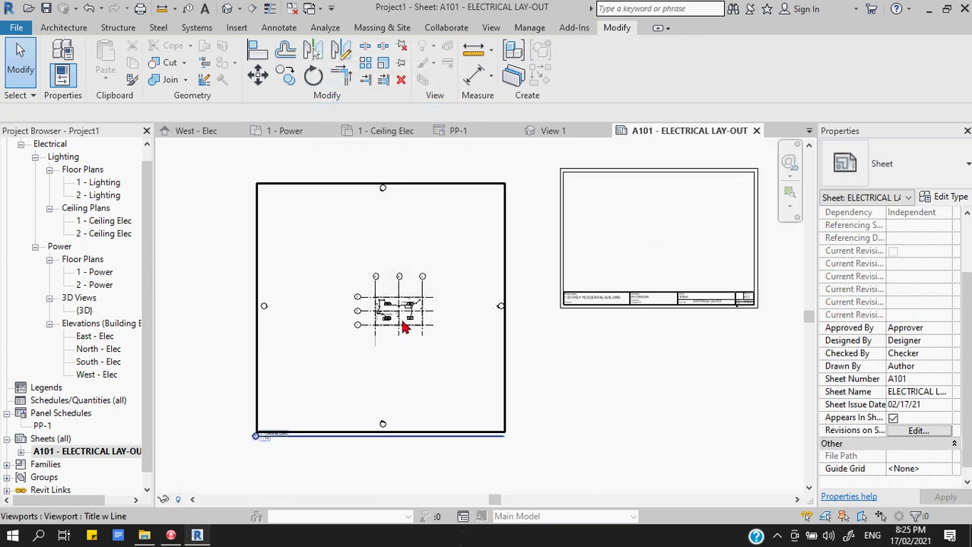
left_click(410, 355)
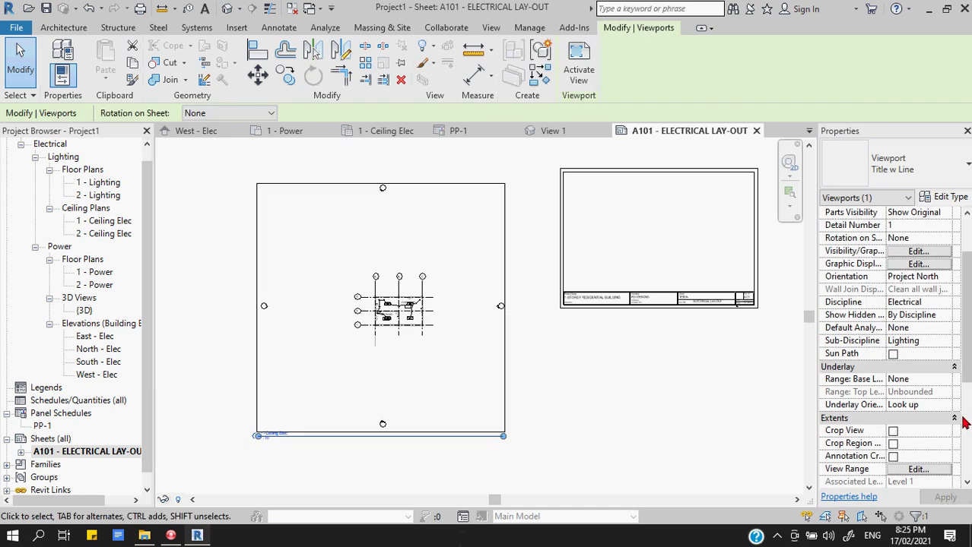
left_click(893, 432)
left_click(544, 420)
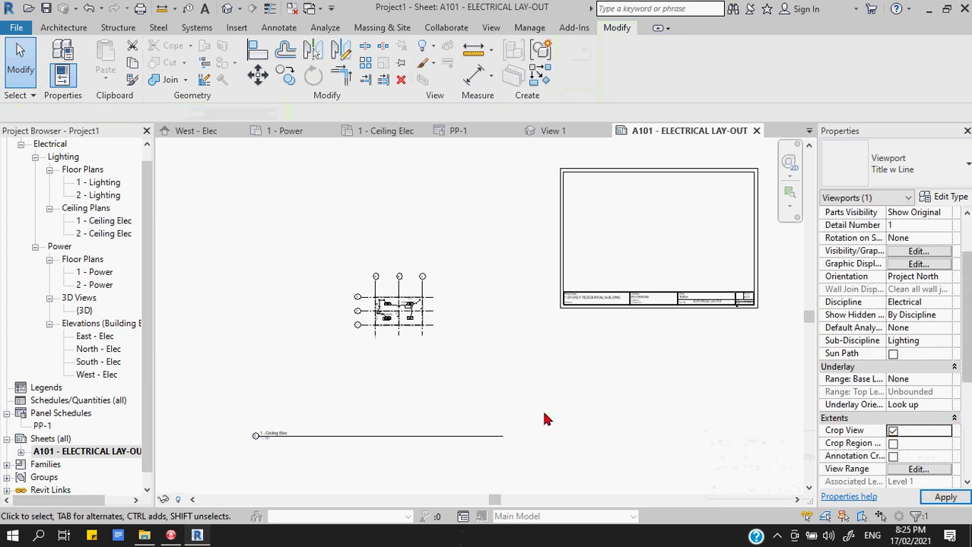
- Move the viewport inside the title block and select its title line
left_click_drag(380, 338, 599, 244)
left_click(646, 461)
scroll(586, 346, "up", 3)
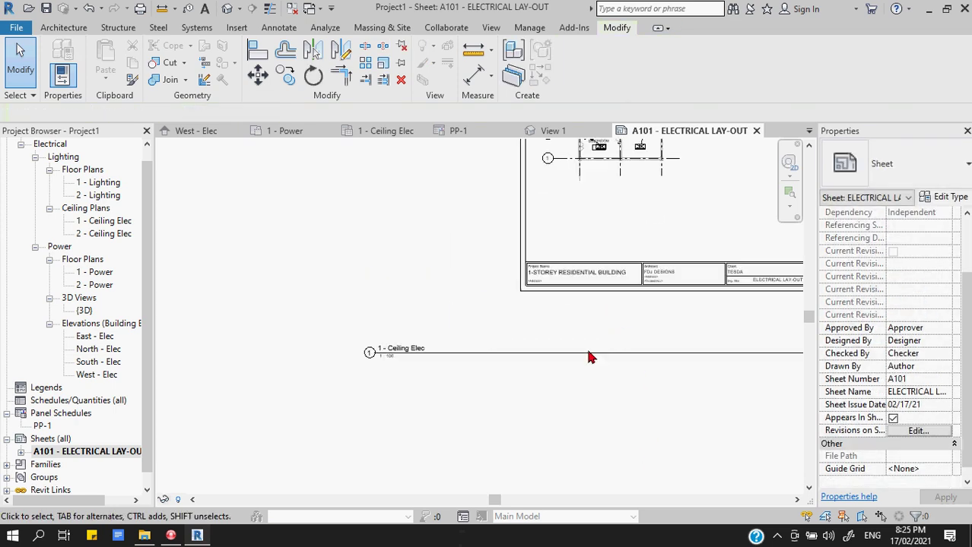
left_click(443, 353)
scroll(467, 388, "down", 2)
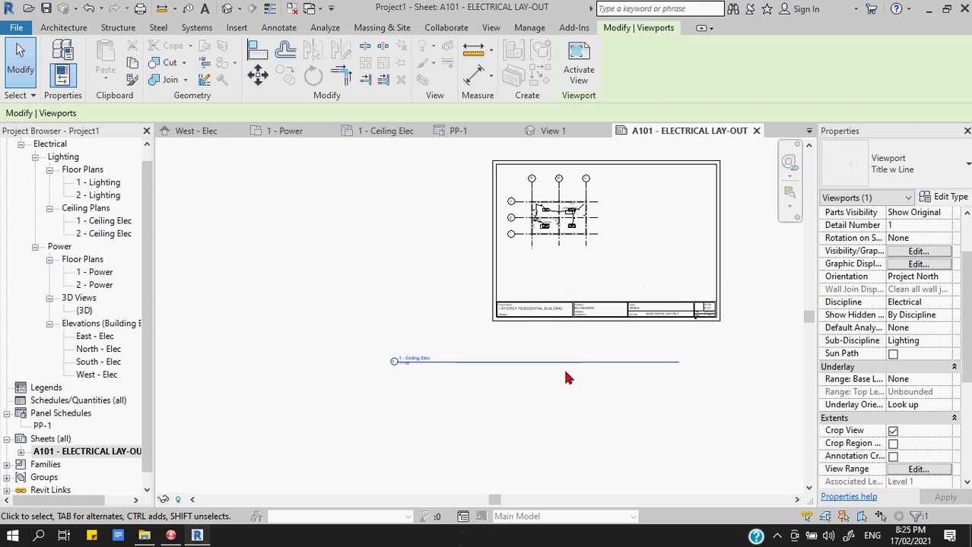
scroll(562, 374, "up", 2)
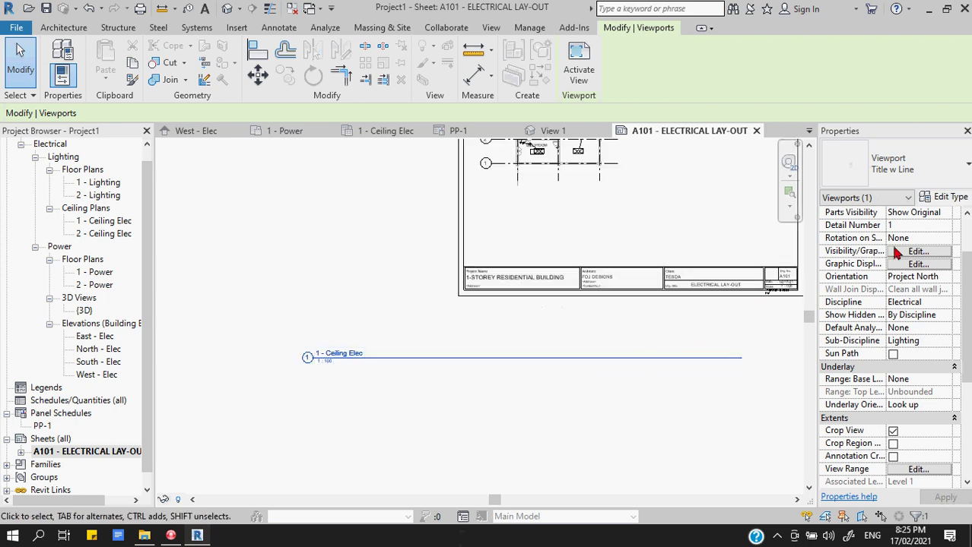
- Remove the title's extension line and move the 1 - Ceiling Elec title beneath the plan
left_click(950, 199)
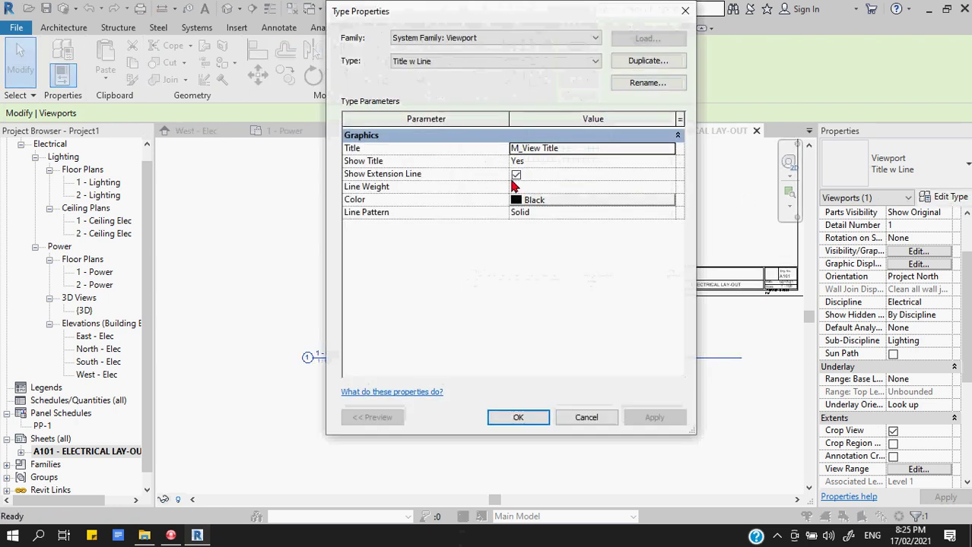
left_click(515, 176)
left_click(520, 417)
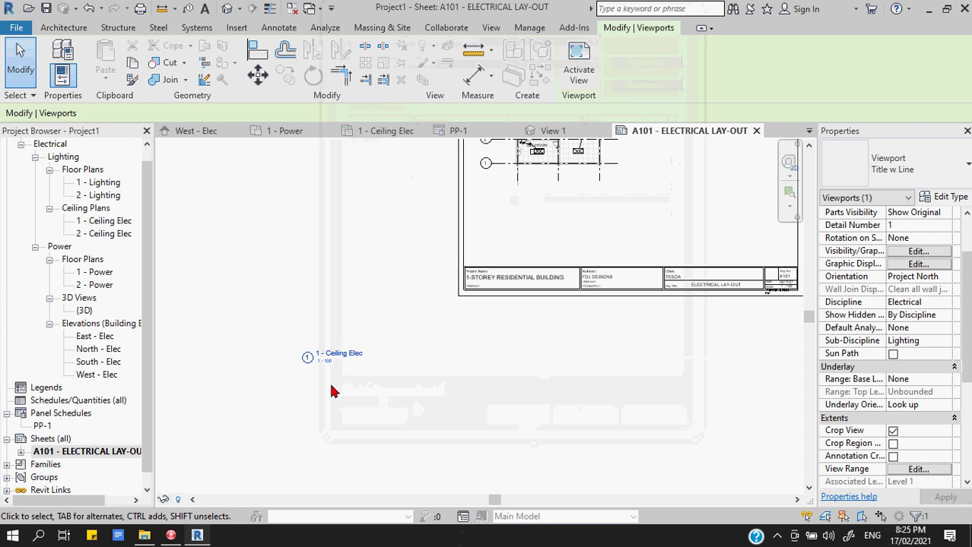
left_click_drag(308, 356, 664, 221)
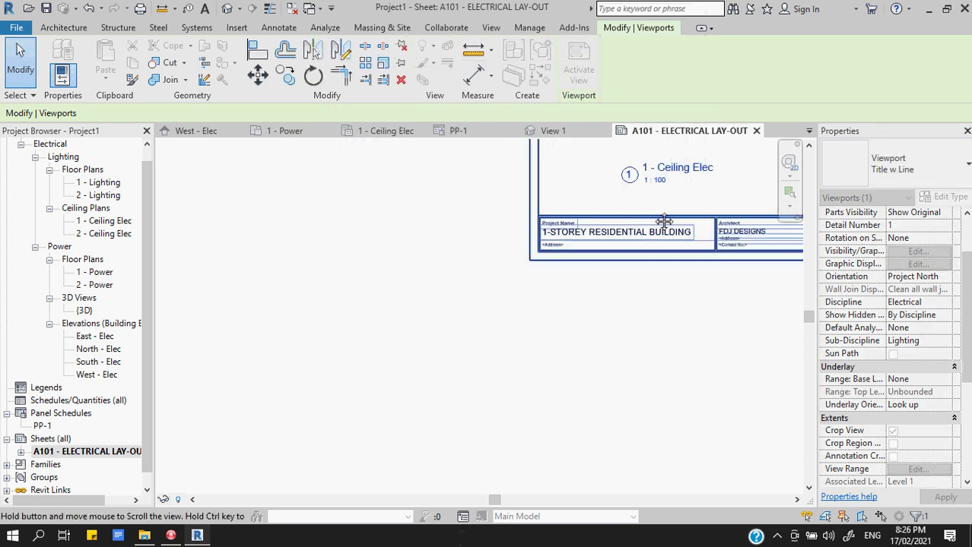
middle_click_drag(664, 220, 579, 377)
left_click_drag(544, 337, 572, 250)
left_click(547, 332)
- Shift the plan viewport slightly lower on the sheet and reselect it
scroll(612, 310, "down", 3)
middle_click_drag(612, 310, 453, 358)
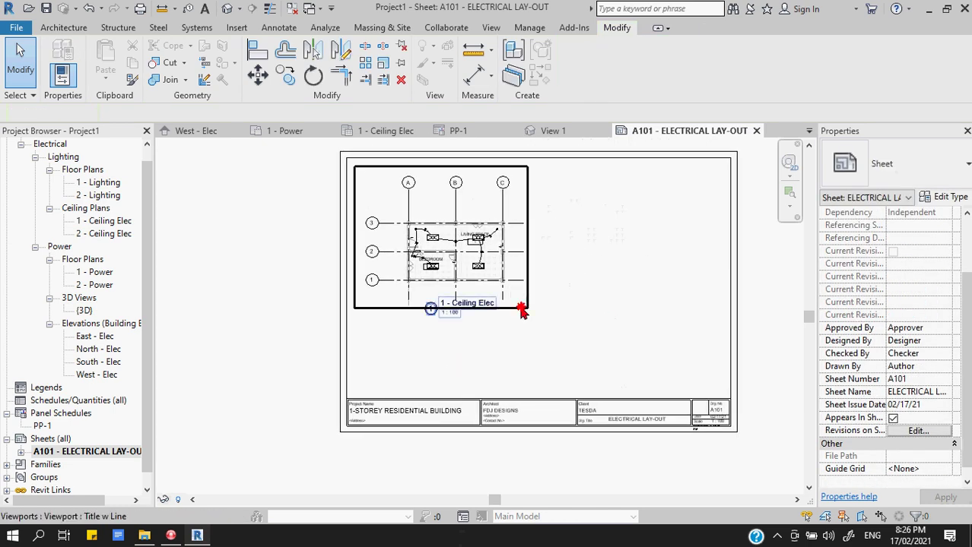
left_click_drag(521, 310, 525, 347)
left_click(562, 343)
scroll(569, 346, "down", 2)
scroll(569, 345, "up", 1)
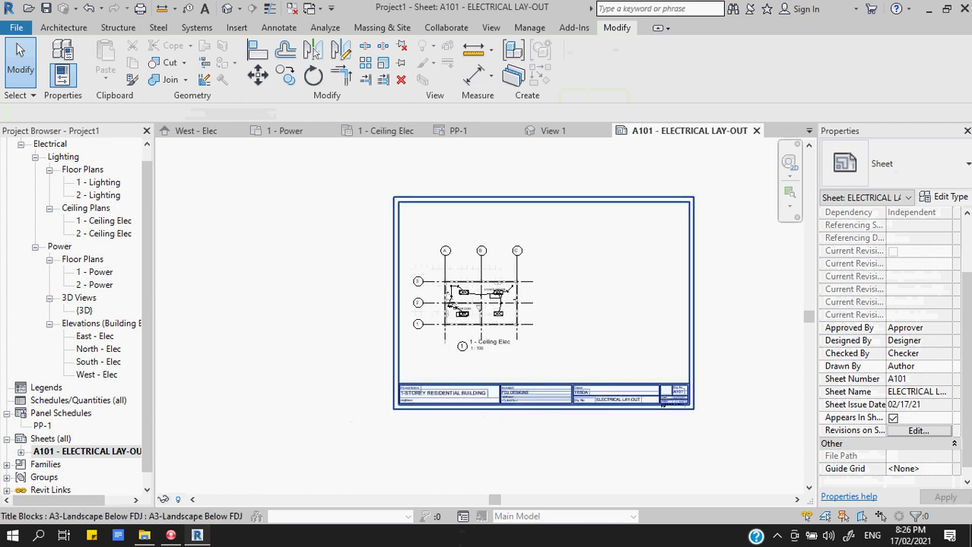
left_click(516, 305)
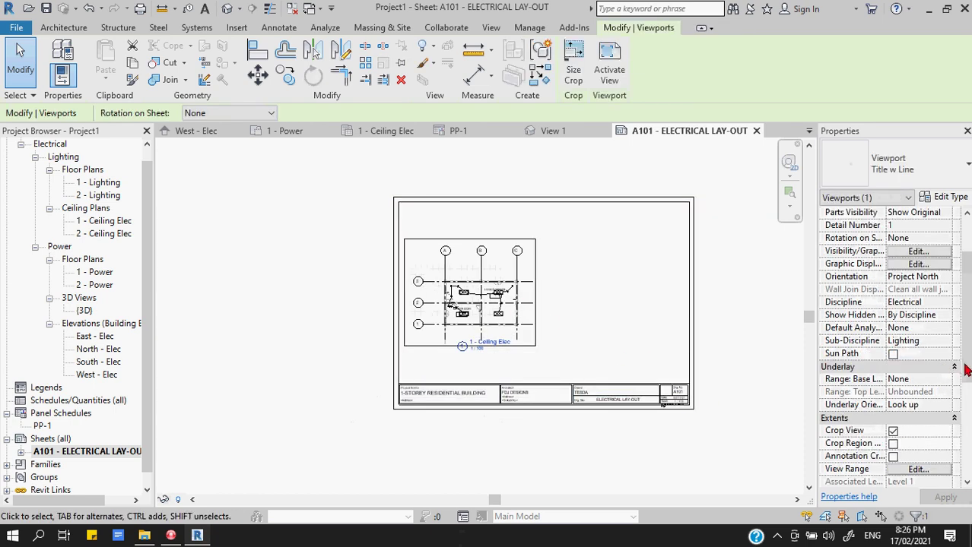
scroll(966, 370, "down", 5)
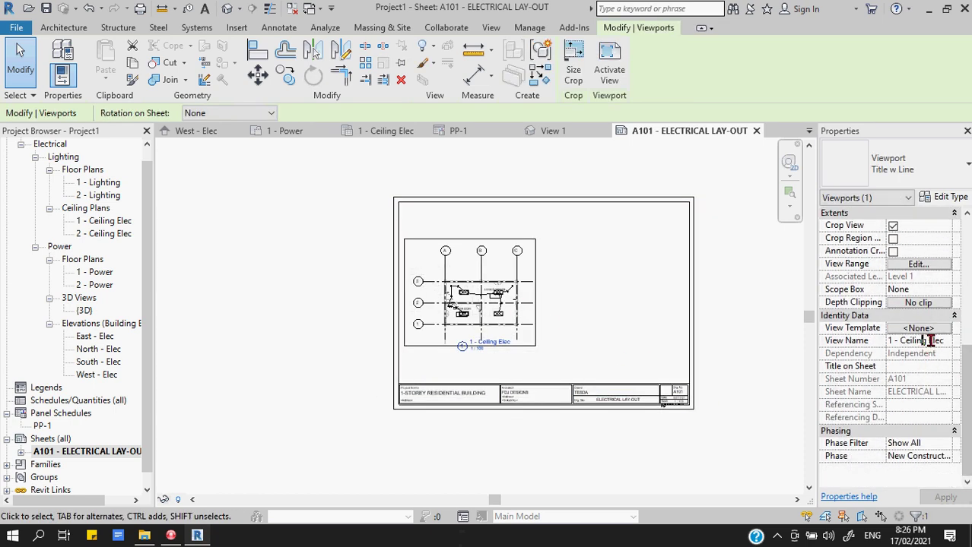
- Change the View Name to 'LIGHTING LAY-OUT' and apply it
left_click_drag(946, 341, 885, 341)
key("BackSpace")
type("LIGHTING LAY...")
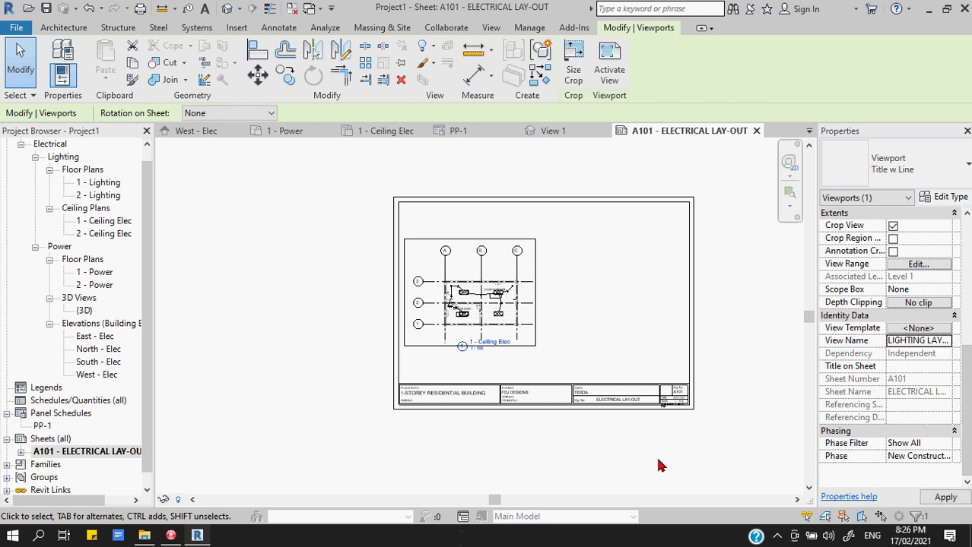
left_click(653, 457)
scroll(576, 373, "up", 2)
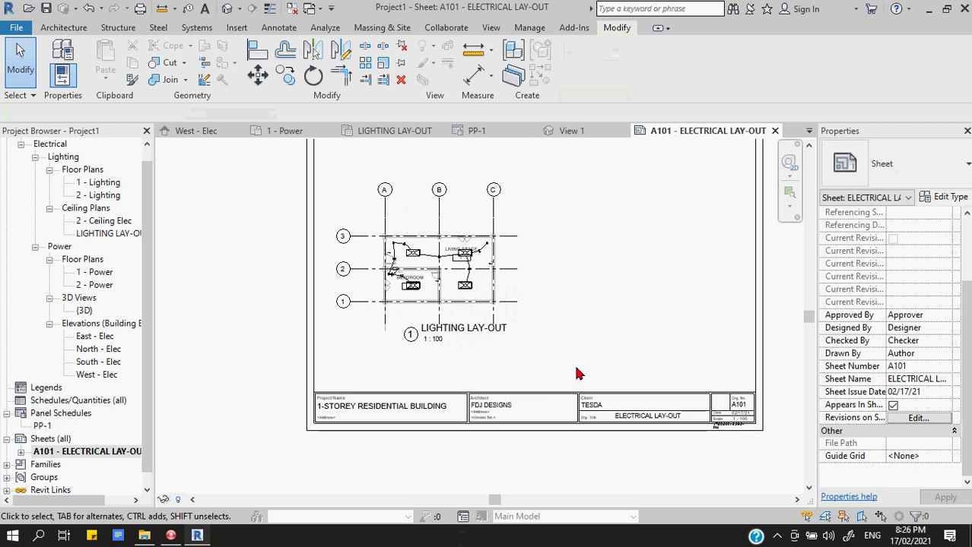
left_click(287, 29)
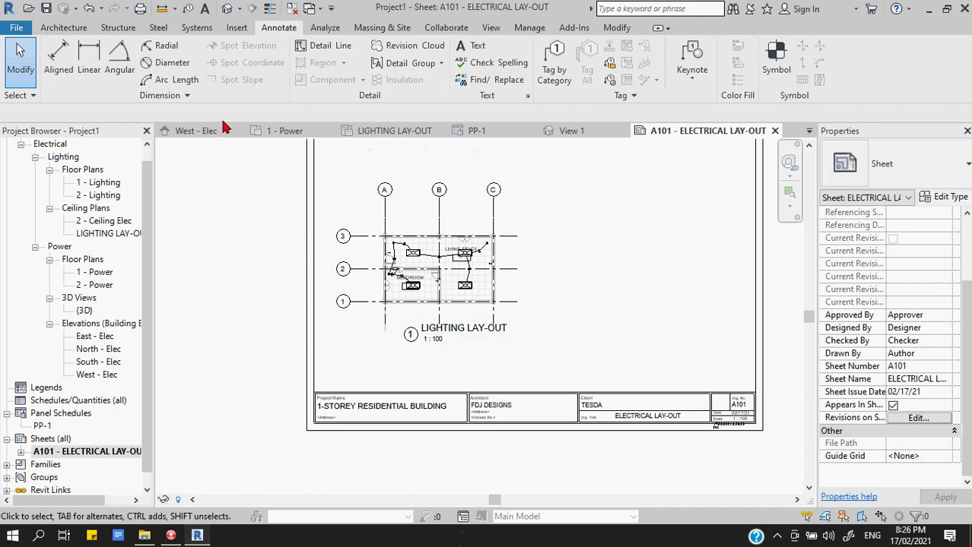
- Start a detail line beside the view title on the sheet, then cancel it
left_click(320, 46)
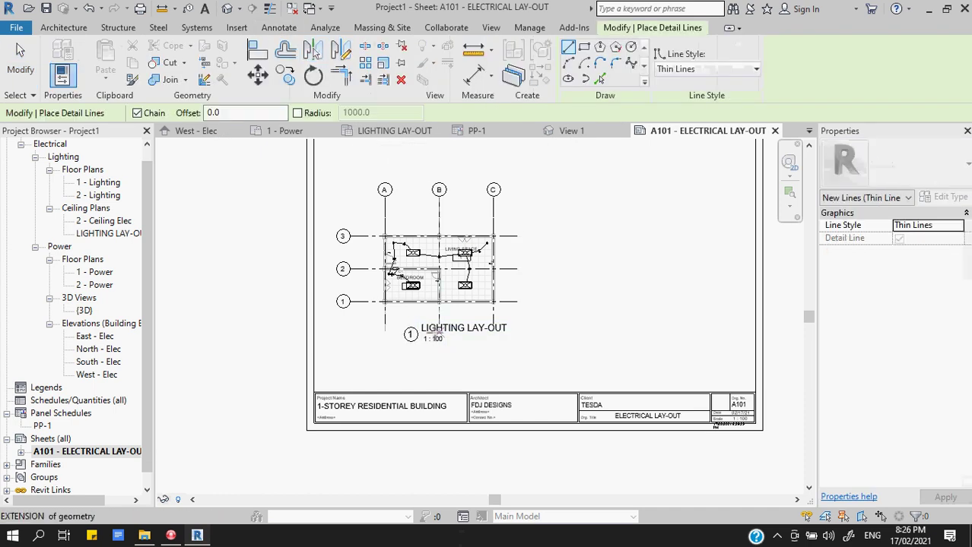
scroll(431, 335, "up", 5)
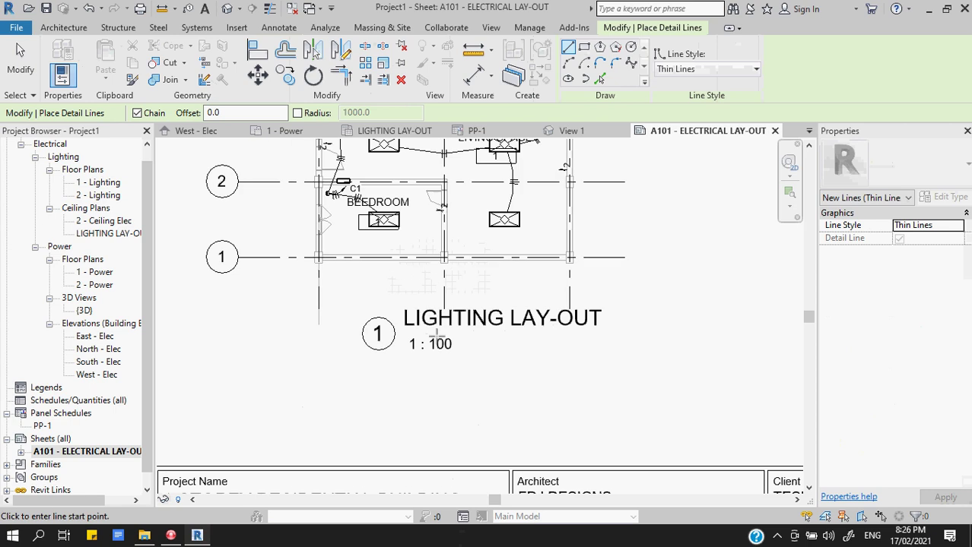
left_click(372, 329)
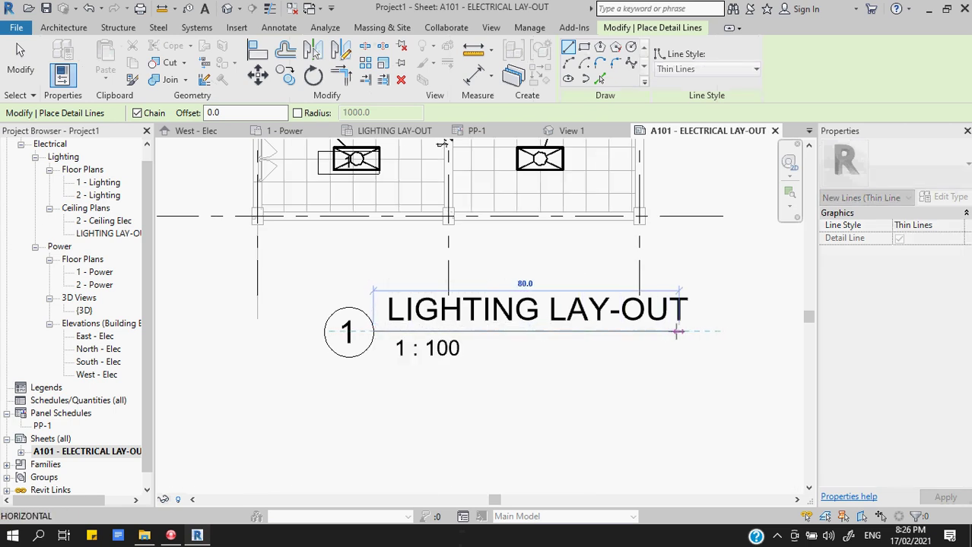
key("Escape")
scroll(525, 359, "down", 4)
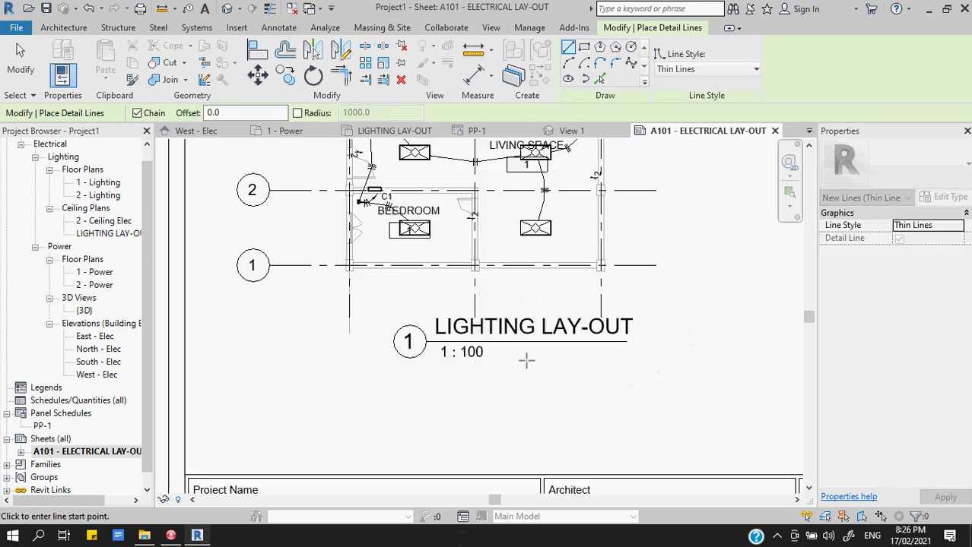
scroll(470, 196, "down", 3)
key("Escape")
scroll(308, 317, "down", 2)
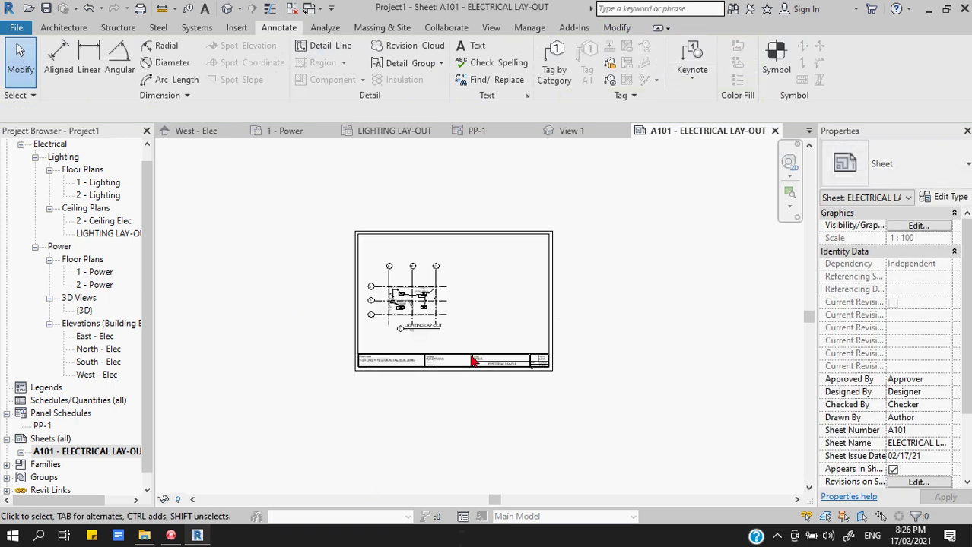
- Add Floor Plan: 1 - Power to sheet A101 and drop the viewport onto the sheet
right_click(91, 453)
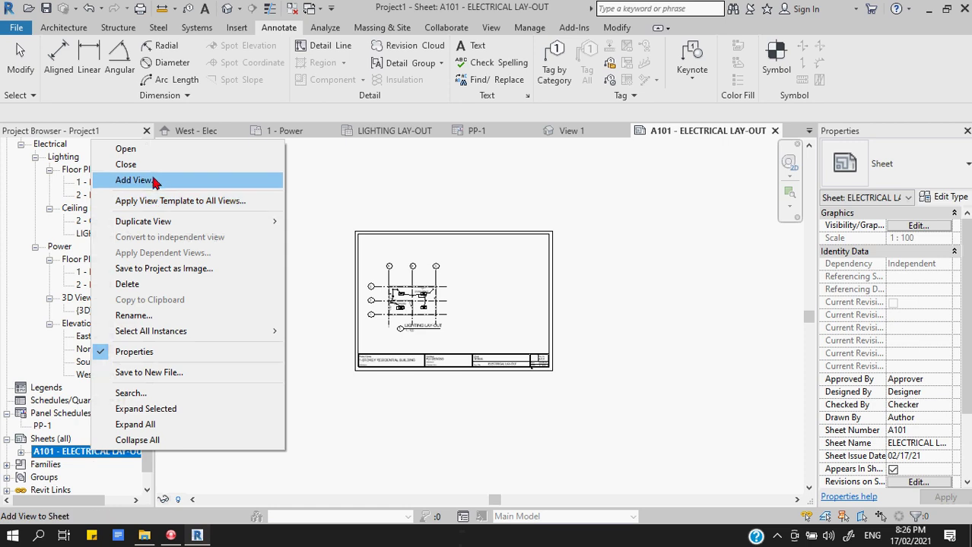
left_click(152, 180)
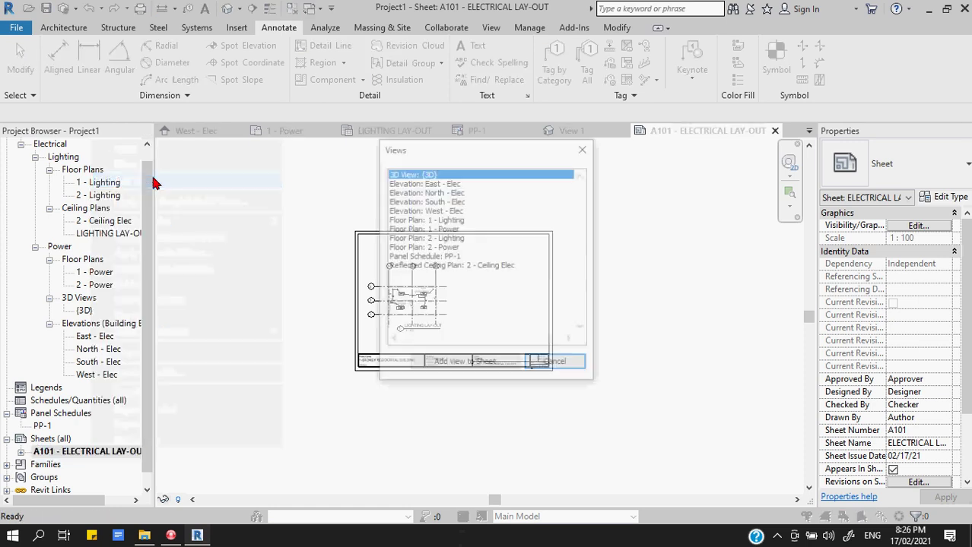
left_click(431, 230)
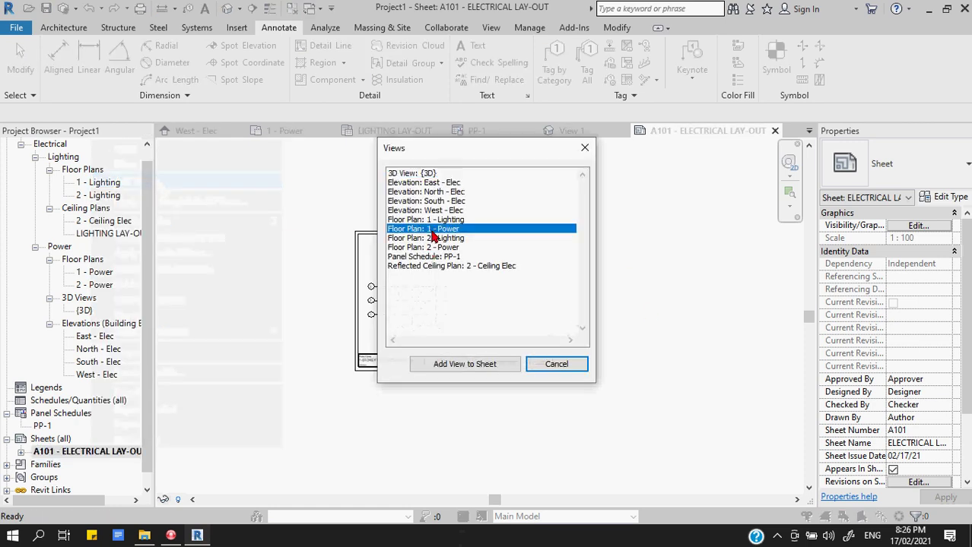
left_click(492, 366)
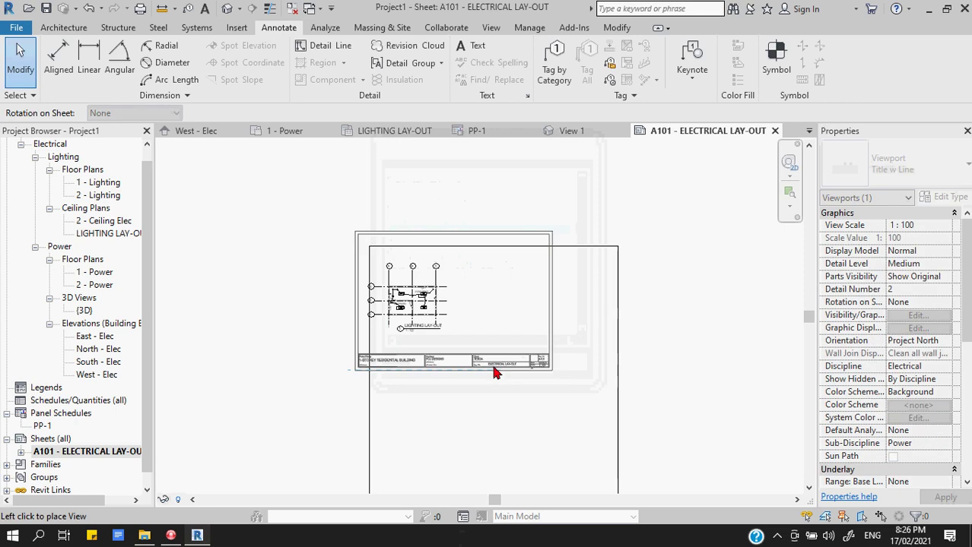
left_click(395, 337)
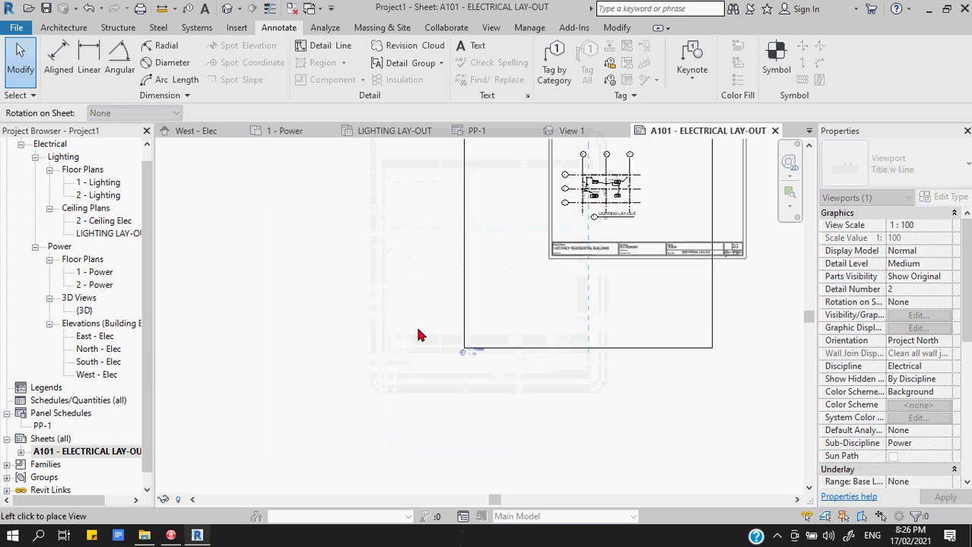
left_click(370, 371)
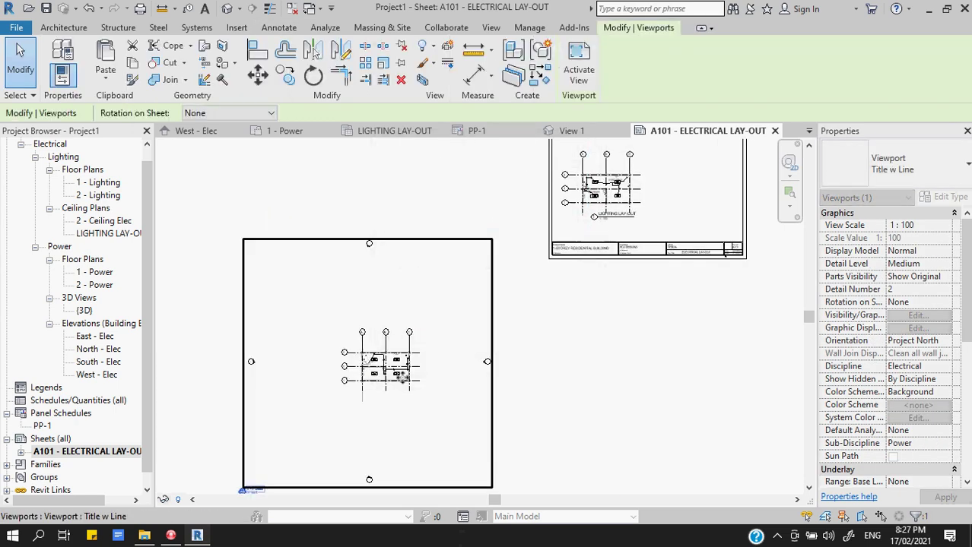
scroll(372, 361, "up", 5)
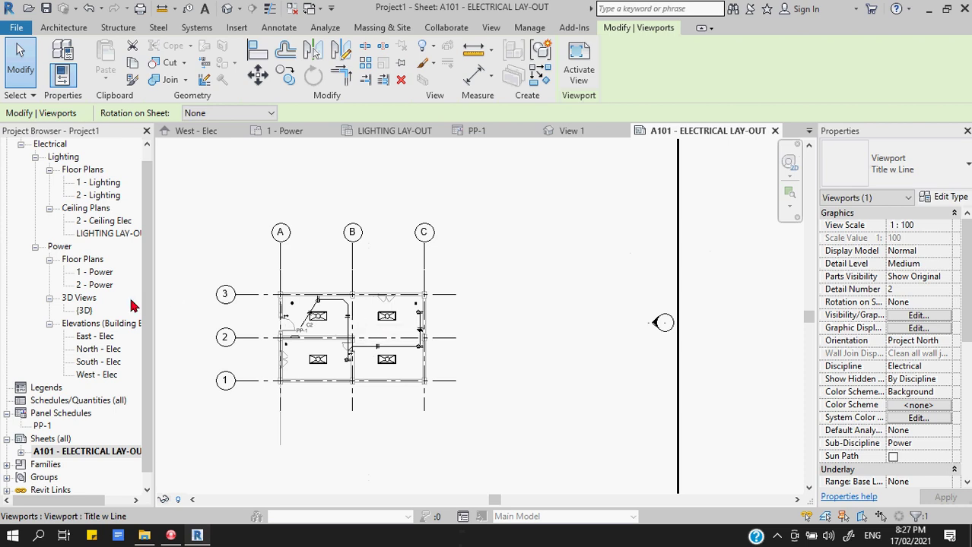
- Turn off Lighting Devices and Lighting Fixtures in the 1 - Power plan's Visibility/Graphics
double_click(97, 273)
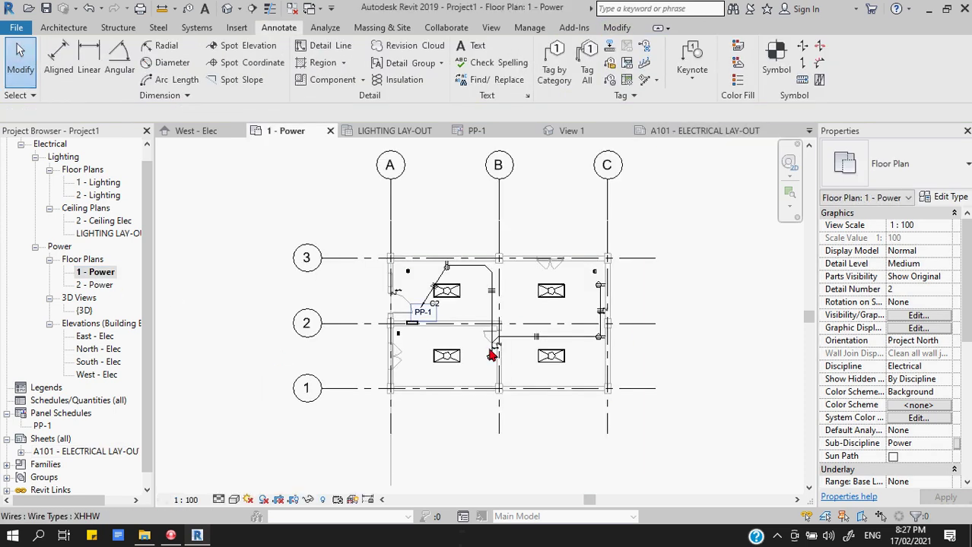
left_click(919, 315)
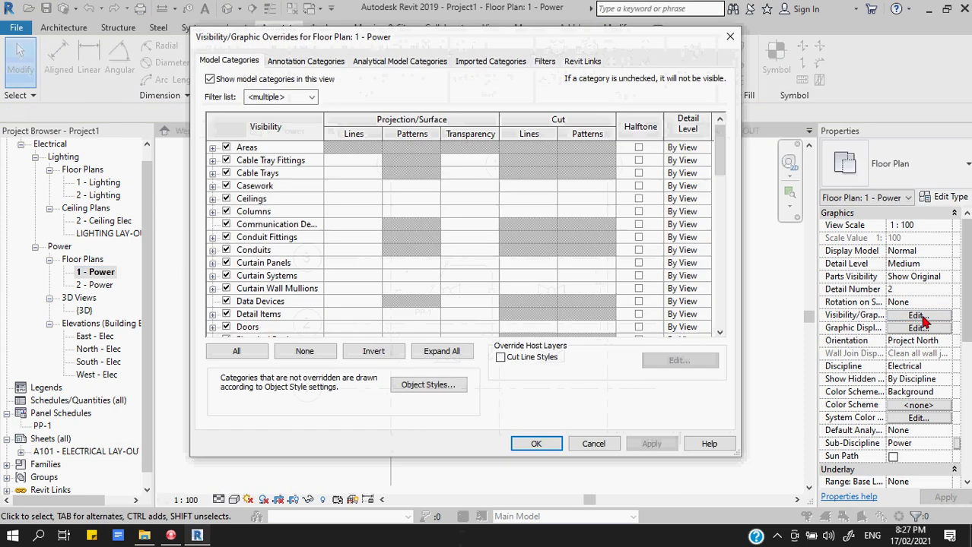
left_click_drag(719, 180, 719, 226)
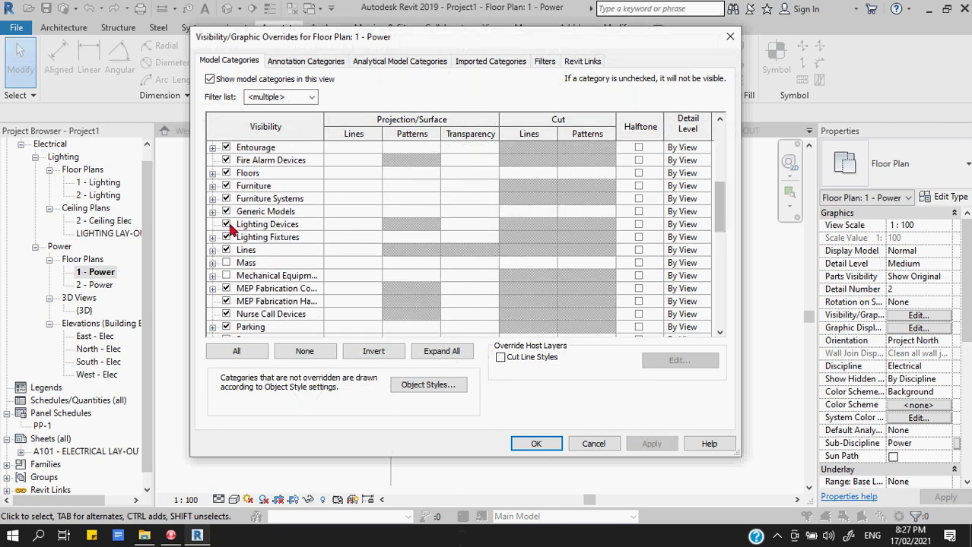
left_click(226, 224)
left_click(226, 237)
left_click(652, 444)
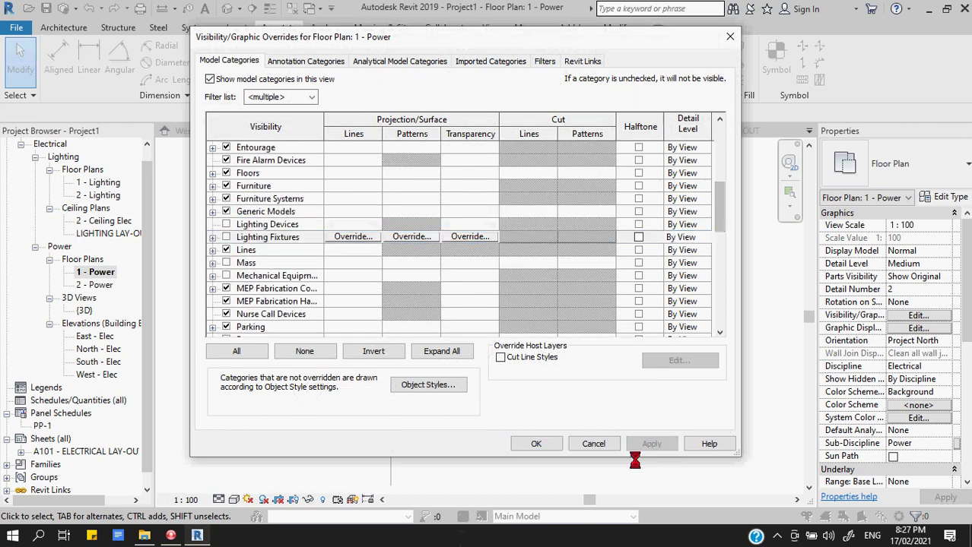
left_click(536, 444)
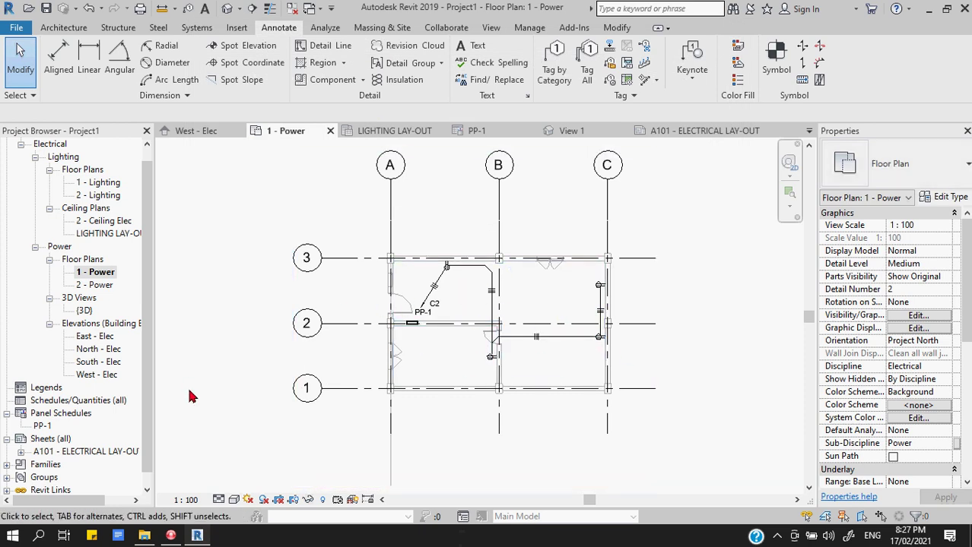
left_click(66, 451)
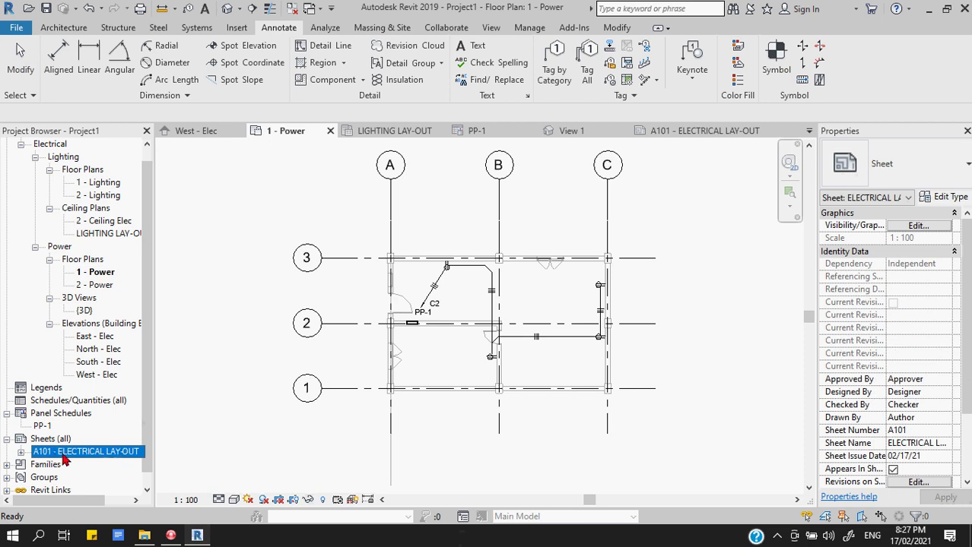
- Tick Crop View, Crop Region Visible and Annotation Crop for the 1 - Power viewport
left_click(21, 453)
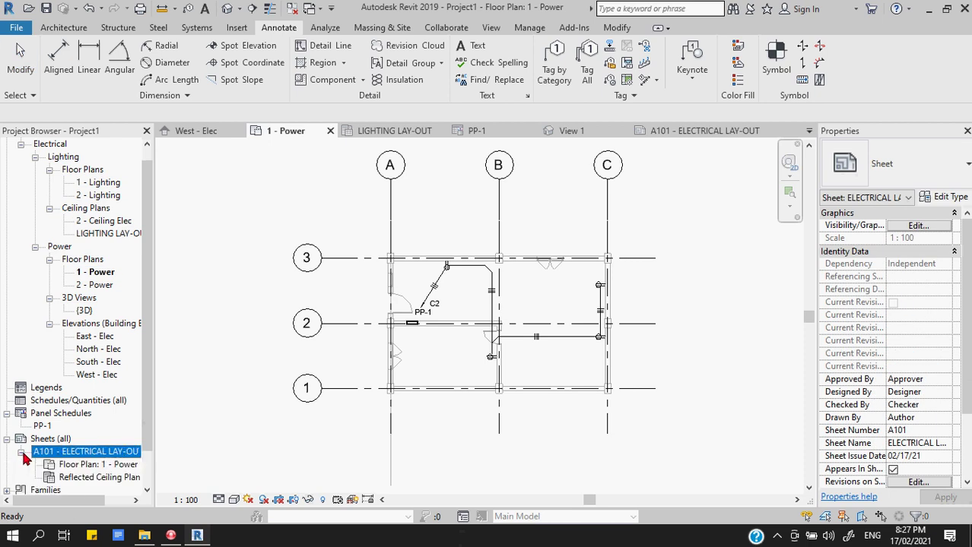
left_click(694, 129)
scroll(532, 257, "down", 3)
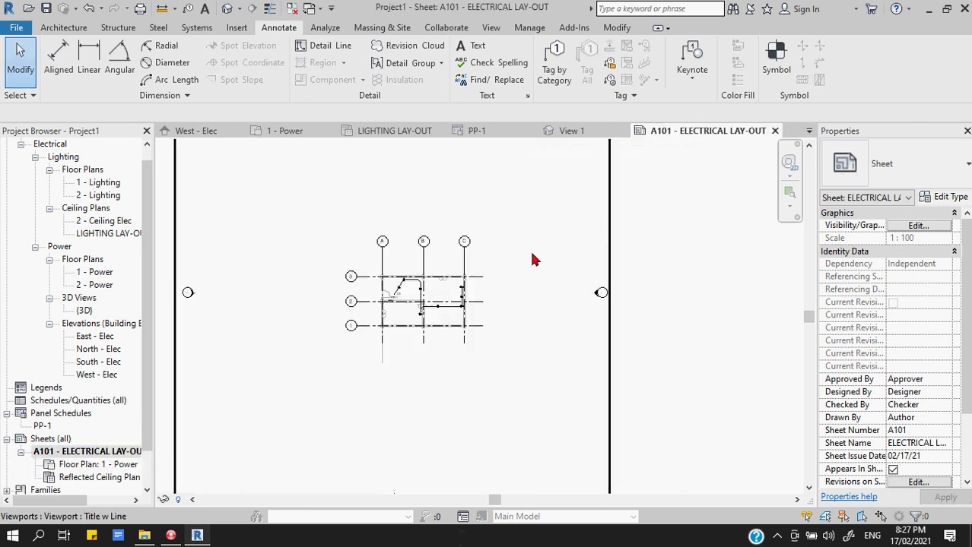
left_click(531, 344)
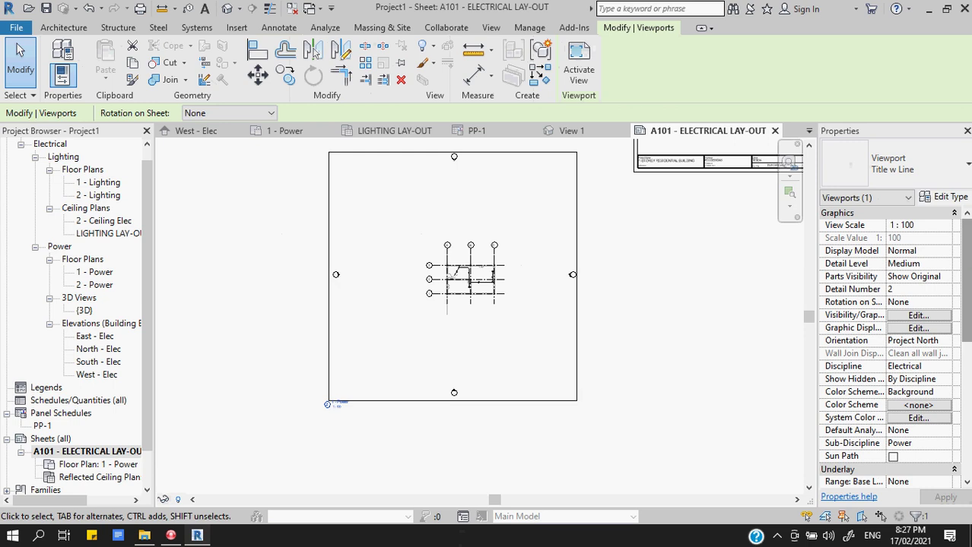
scroll(967, 340, "down", 3)
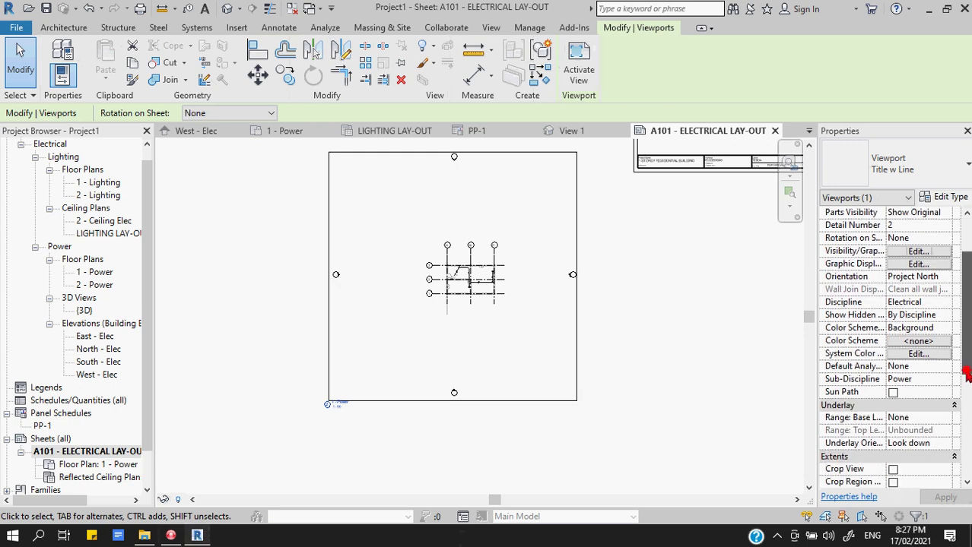
left_click(892, 456)
left_click(893, 469)
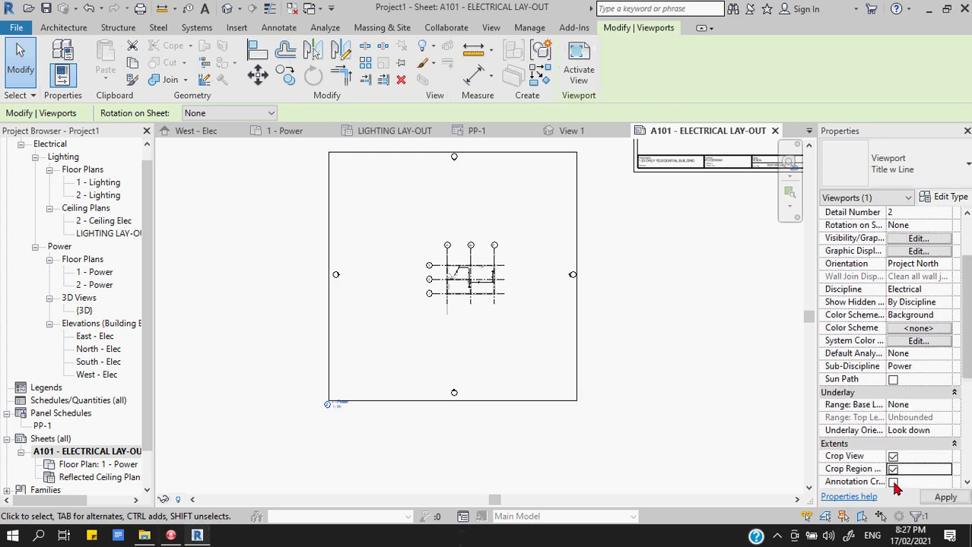
left_click(892, 481)
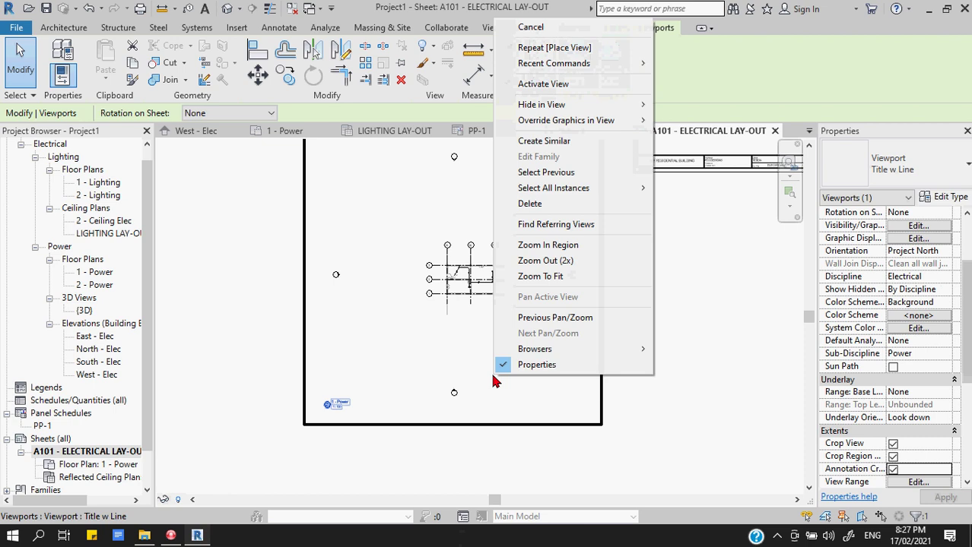
right_click(494, 374)
- Drag the crop region's bottom, top, left and right edges in tightly around the gridded plan
mouse_move(533, 110)
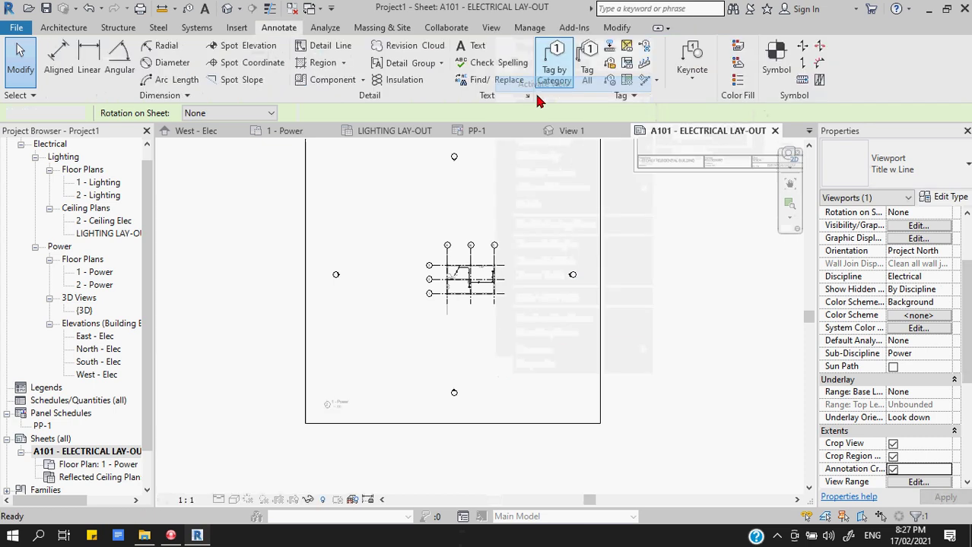
left_click(533, 86)
left_click(502, 424)
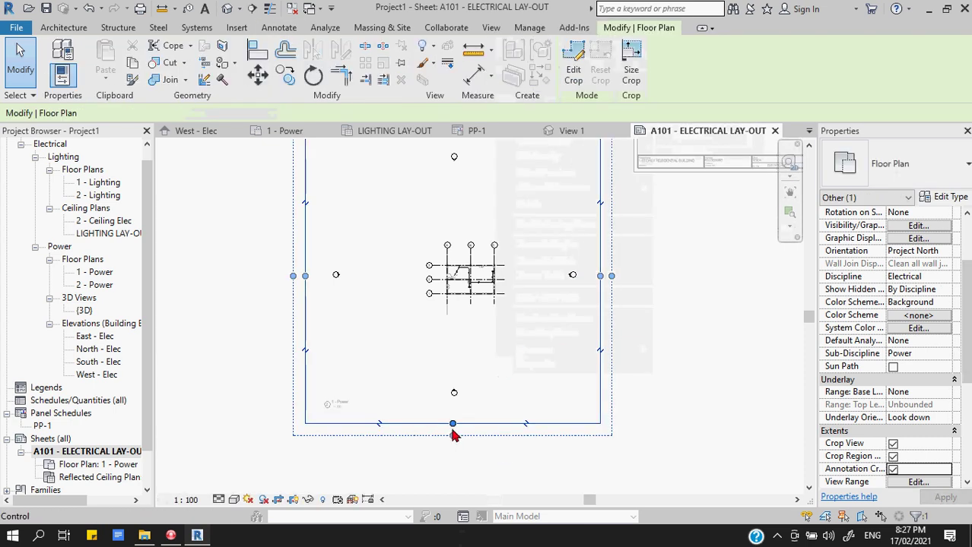
left_click_drag(452, 425, 451, 307)
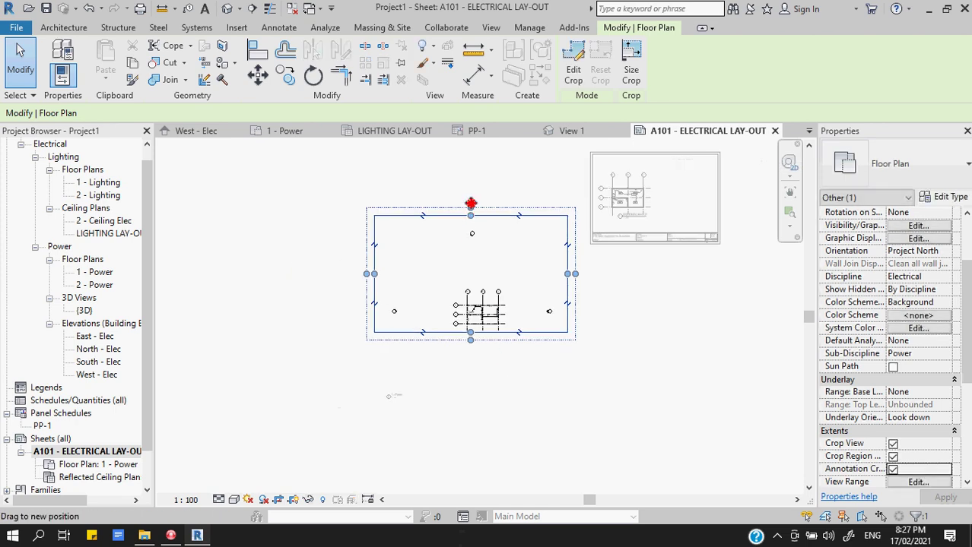
left_click_drag(470, 206, 465, 283)
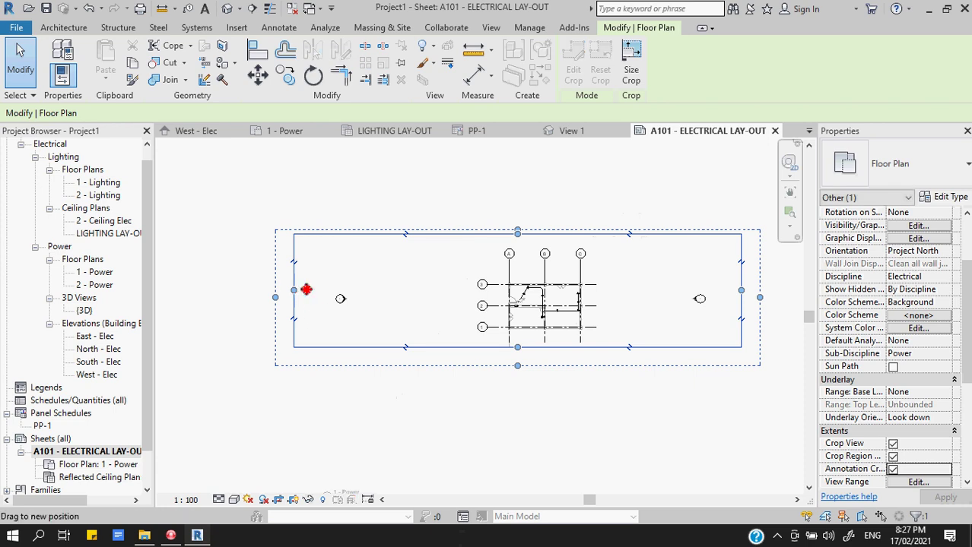
left_click_drag(304, 290, 479, 302)
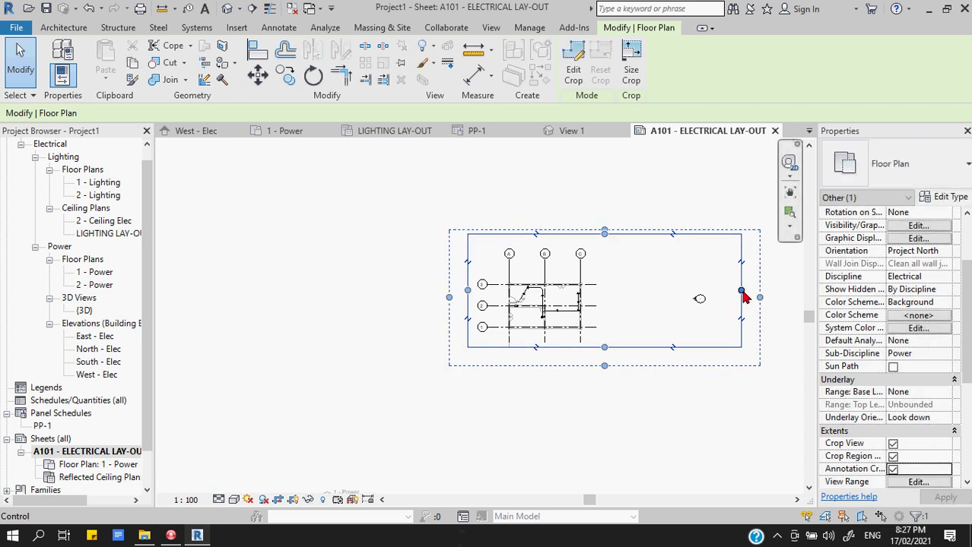
left_click_drag(741, 291, 606, 296)
left_click(685, 434)
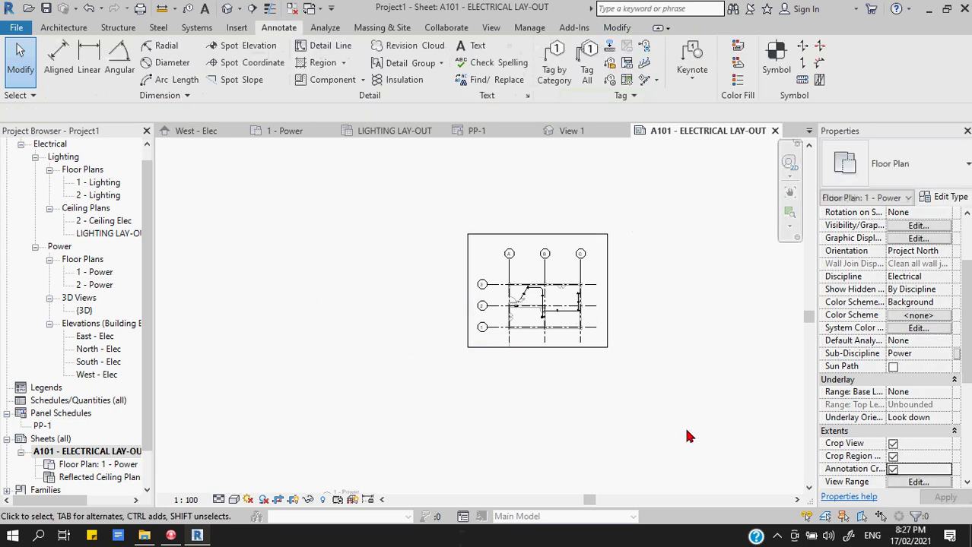
- Uncheck Crop Region Visible to hide the crop boundary on the sheet
scroll(660, 328, "down", 2)
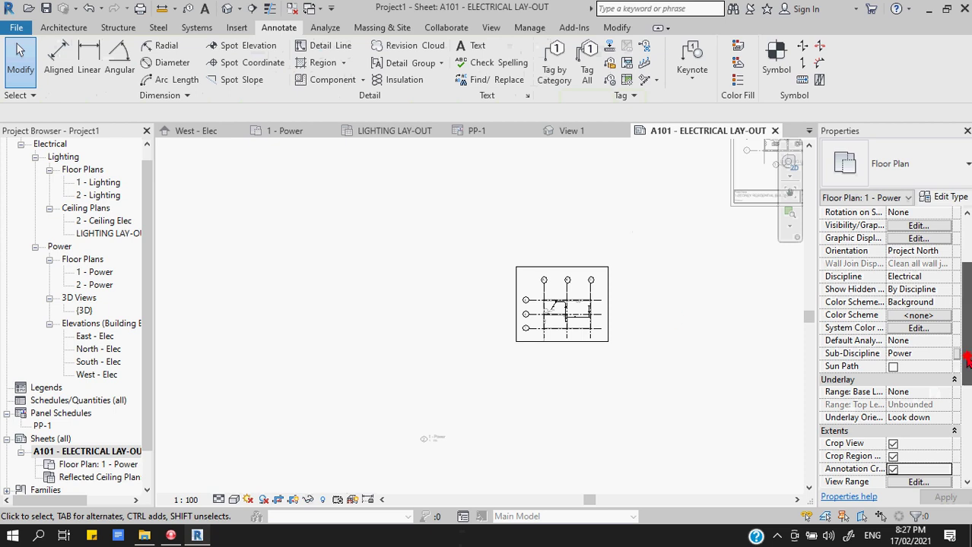
scroll(915, 358, "down", 5)
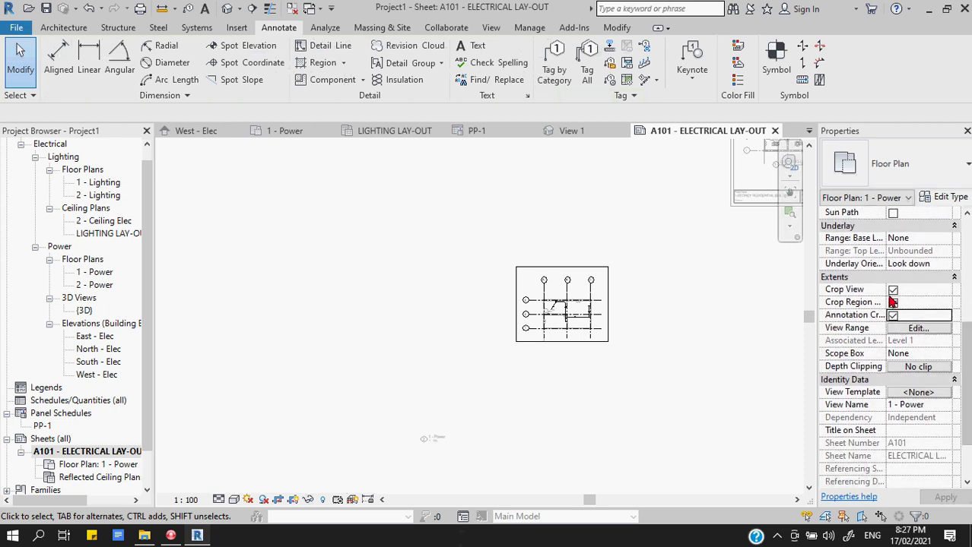
left_click(892, 304)
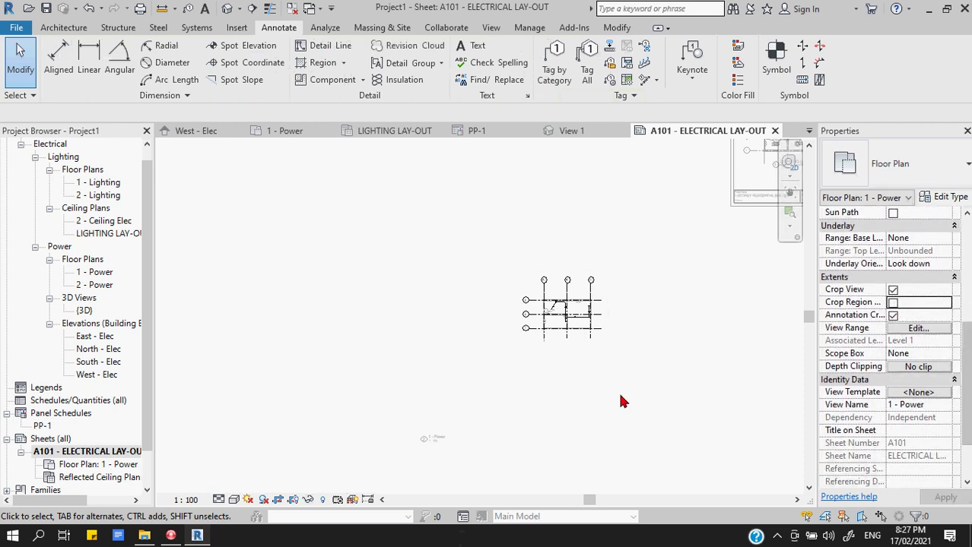
scroll(507, 372, "down", 1)
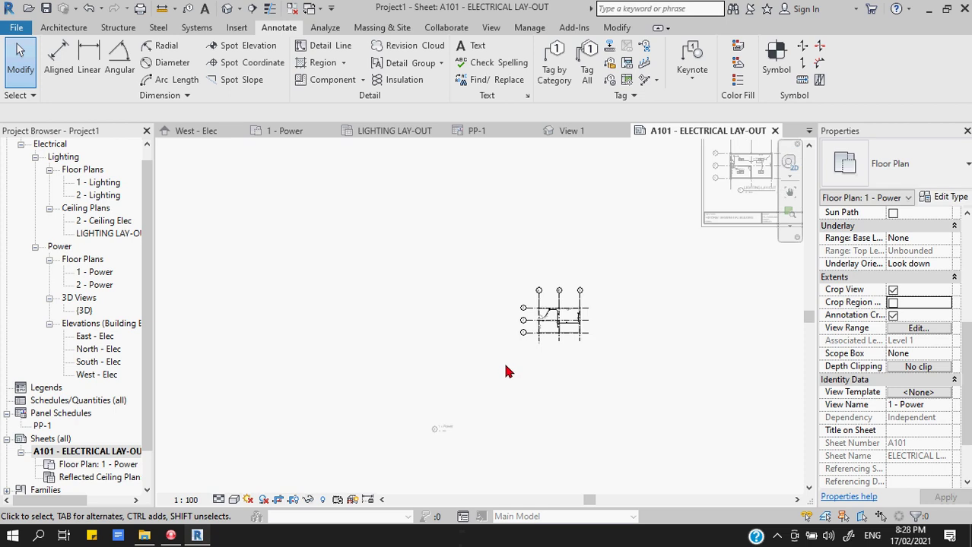
- Deactivate the view and move the power plan viewport into the title block
right_click(561, 323)
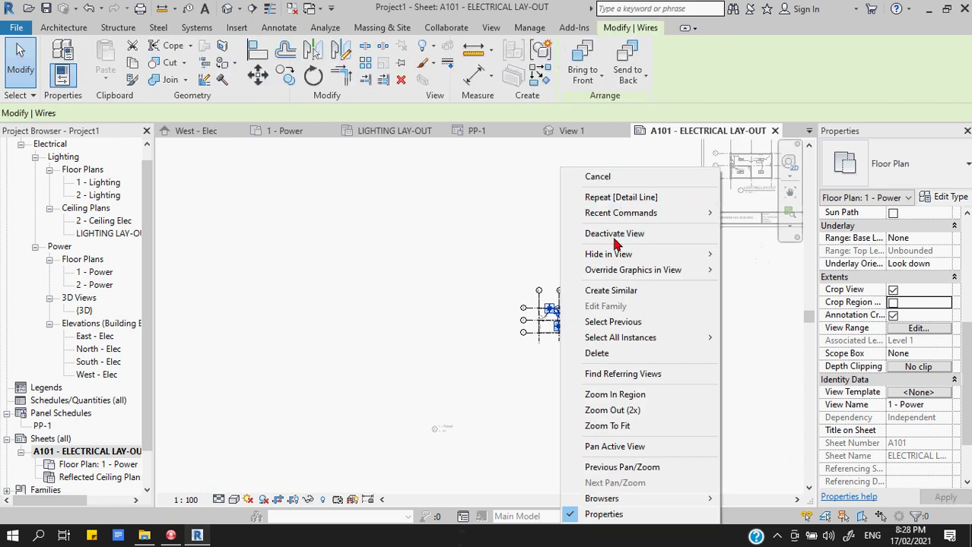
left_click(592, 233)
scroll(572, 394, "down", 2)
scroll(655, 373, "up", 1)
left_click(463, 393)
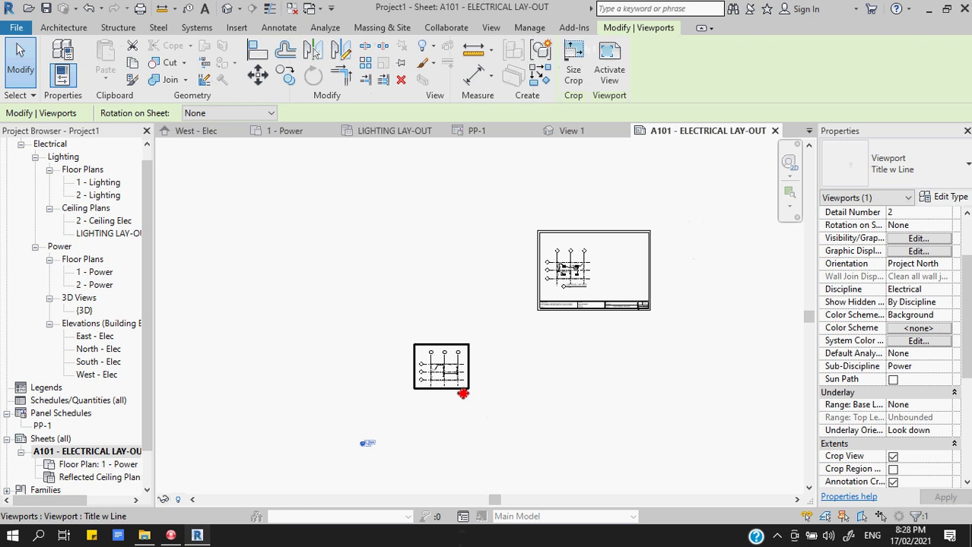
mouse_move(463, 393)
left_mouse_down()
mouse_move(631, 284)
mouse_move(641, 292)
left_mouse_up()
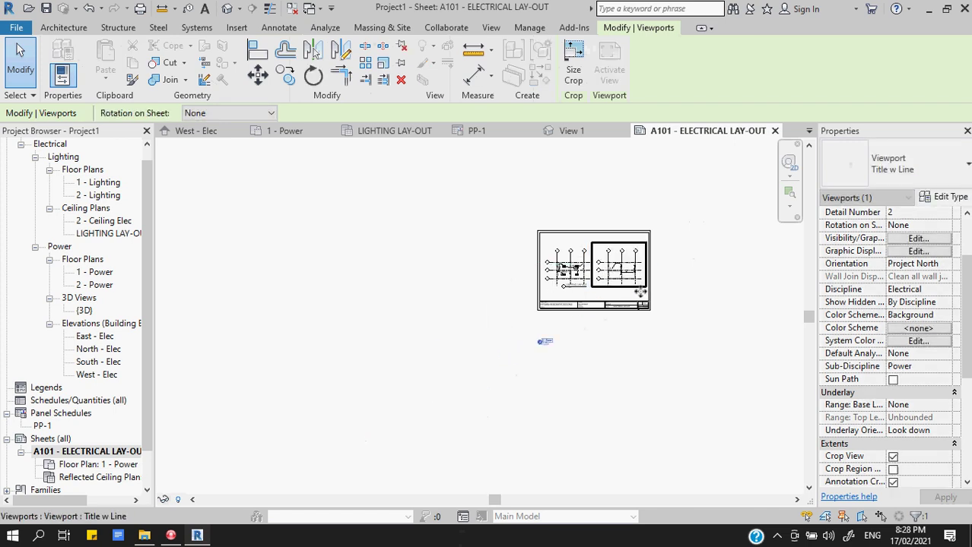
scroll(576, 283, "up", 5)
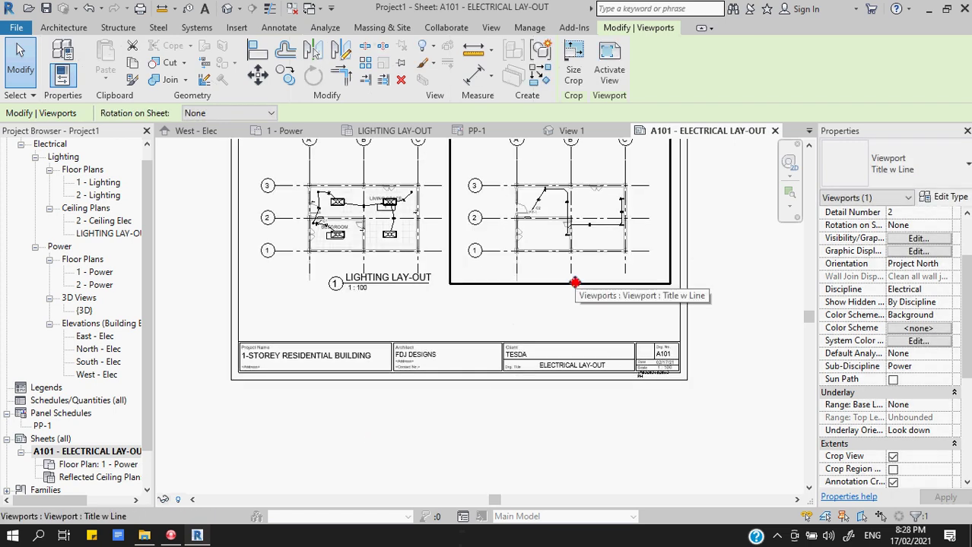
left_click(576, 327)
- Move the 1 - Power view title up directly beneath the power plan
scroll(575, 329, "down", 5)
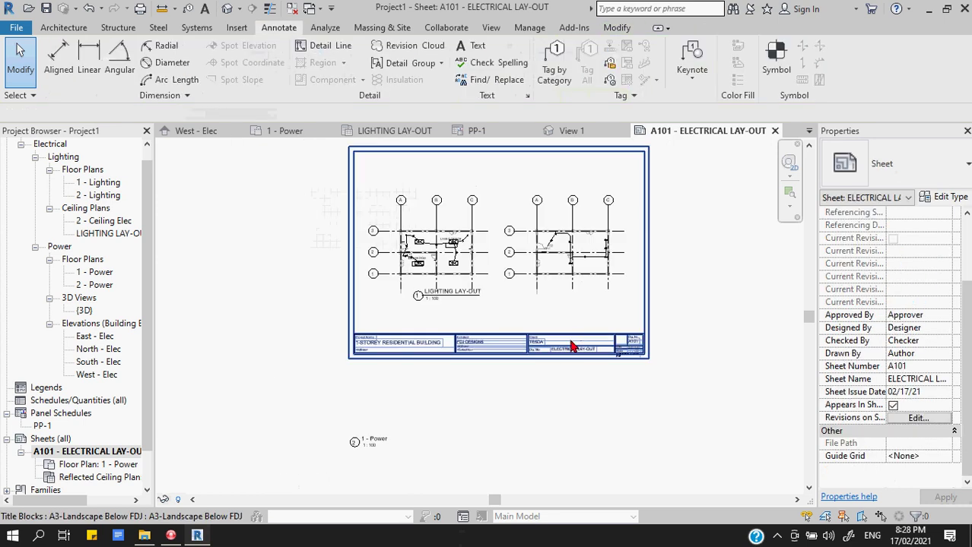
scroll(456, 399, "up", 4)
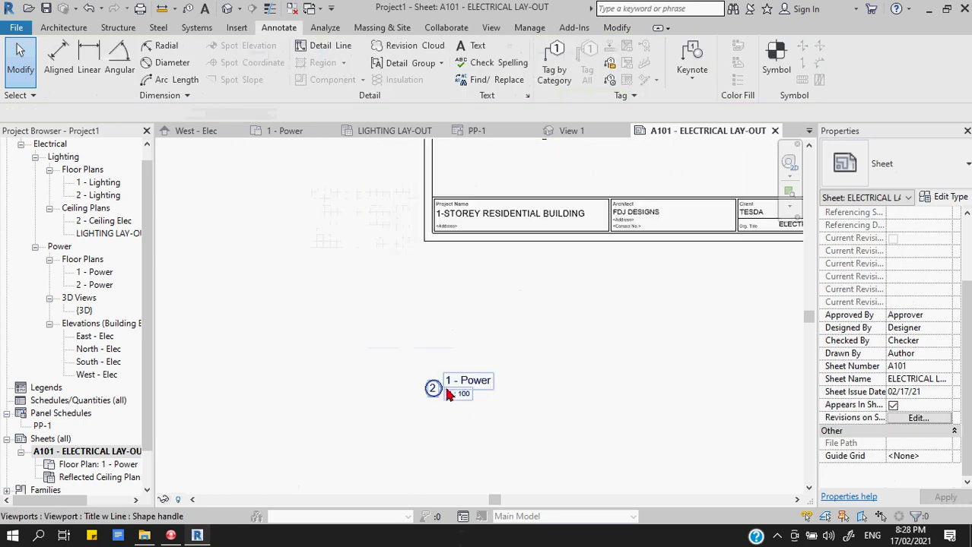
left_click_drag(453, 391, 704, 312)
middle_click_drag(703, 311, 523, 372)
mouse_move(523, 378)
left_mouse_down()
mouse_move(628, 256)
mouse_move(628, 272)
mouse_move(626, 255)
left_mouse_up()
key("Escape")
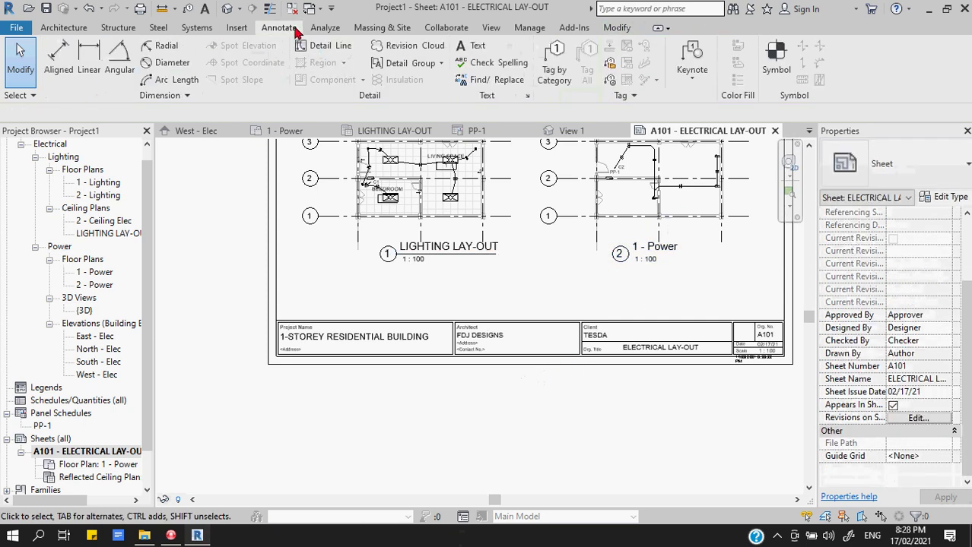
- Draw a detail line under the 1 - Power title
left_click(314, 44)
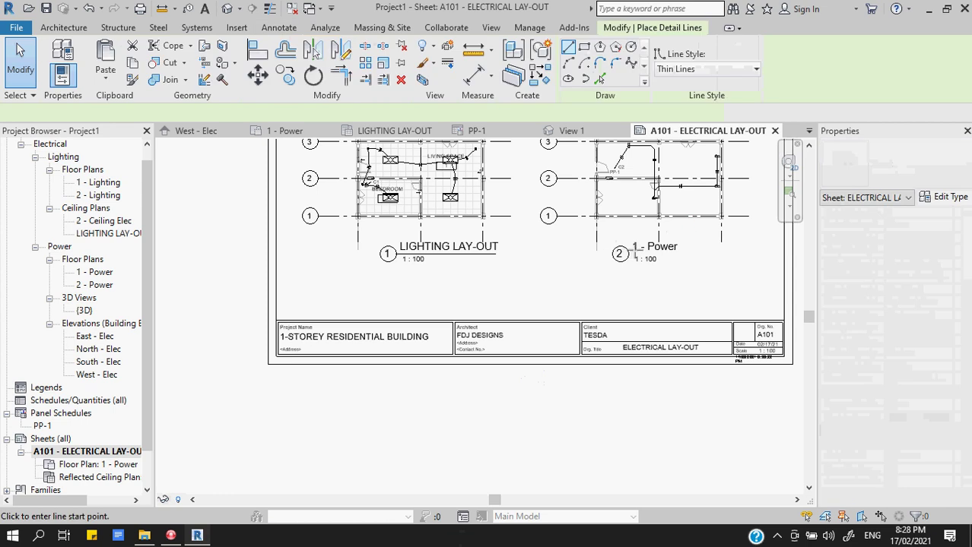
scroll(639, 251, "up", 3)
scroll(641, 254, "up", 2)
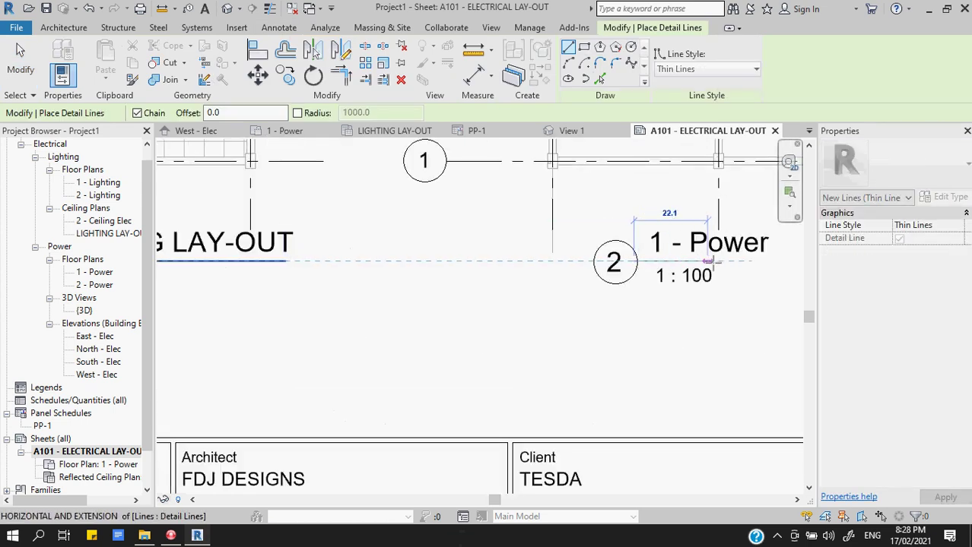
middle_click_drag(587, 275, 372, 277)
left_click(618, 264)
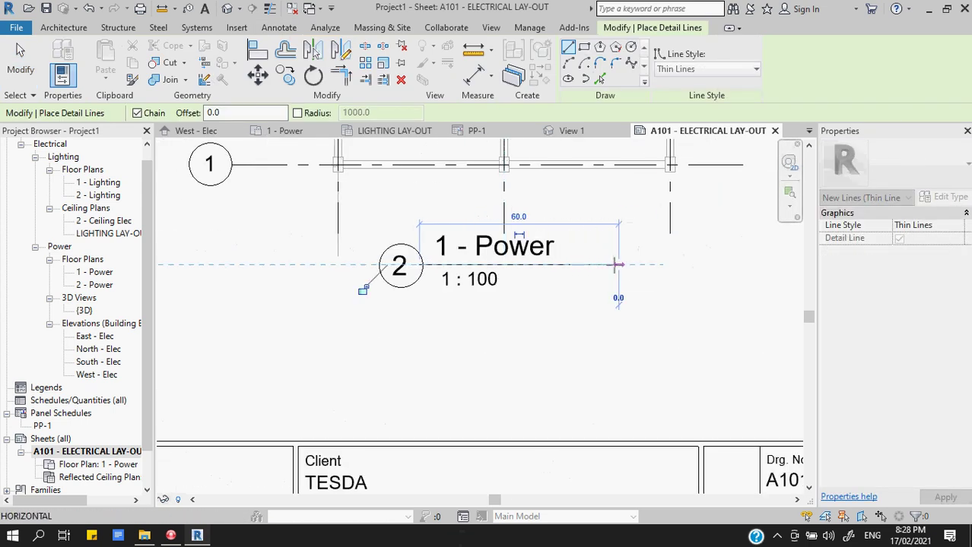
key("Escape")
key("Escape")
left_click(541, 261)
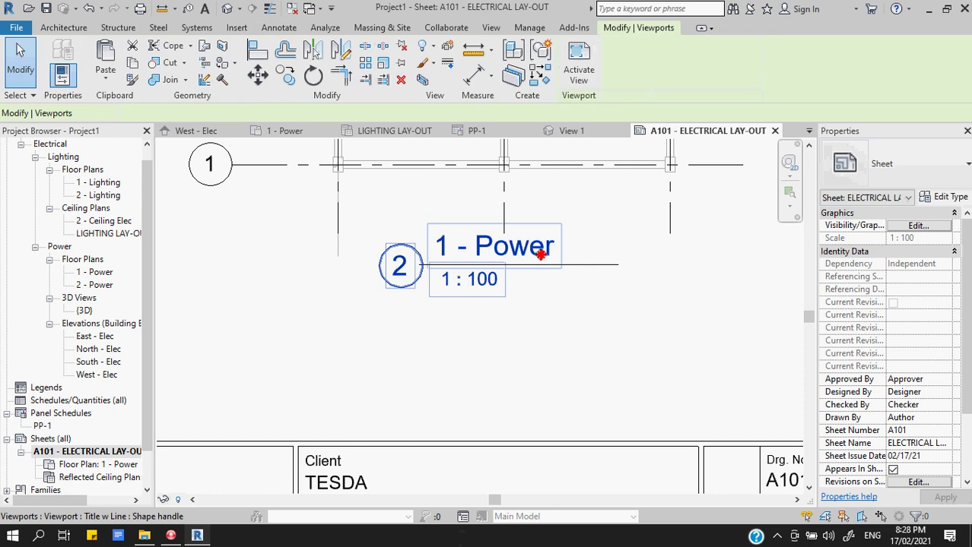
key("Escape")
- Set the View Name to POWER LAY-OUT in Properties, then deactivate the view
double_click(535, 257)
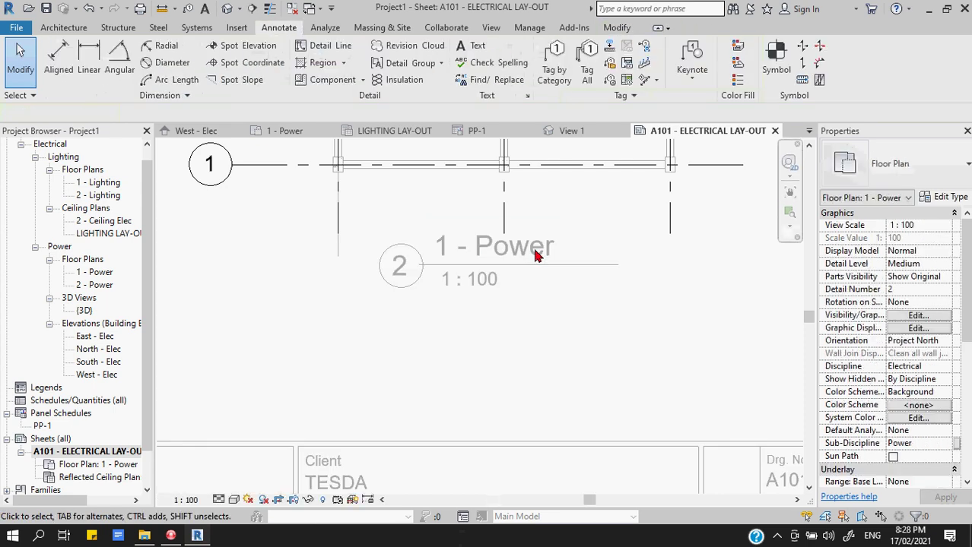
left_click_drag(966, 277, 965, 357)
left_click(923, 341)
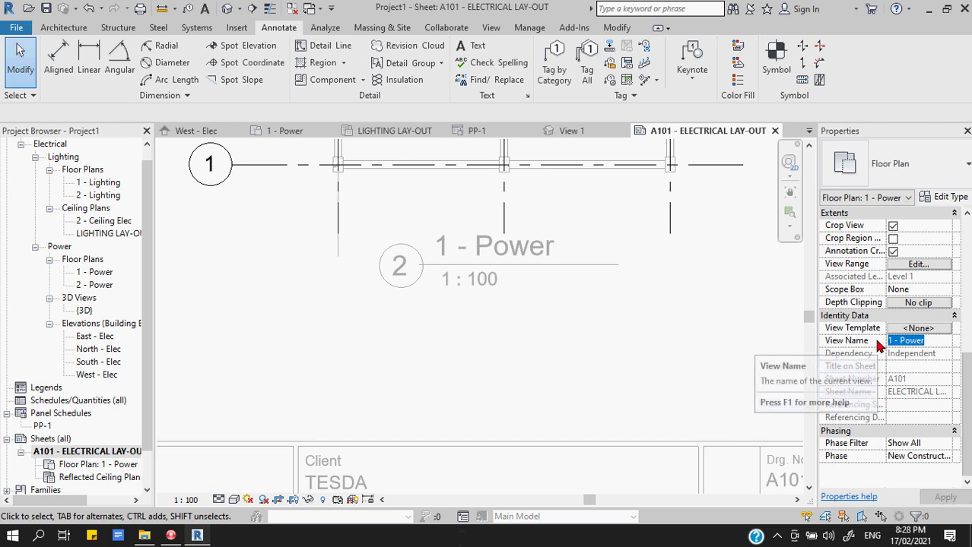
type("POWER LAY-")
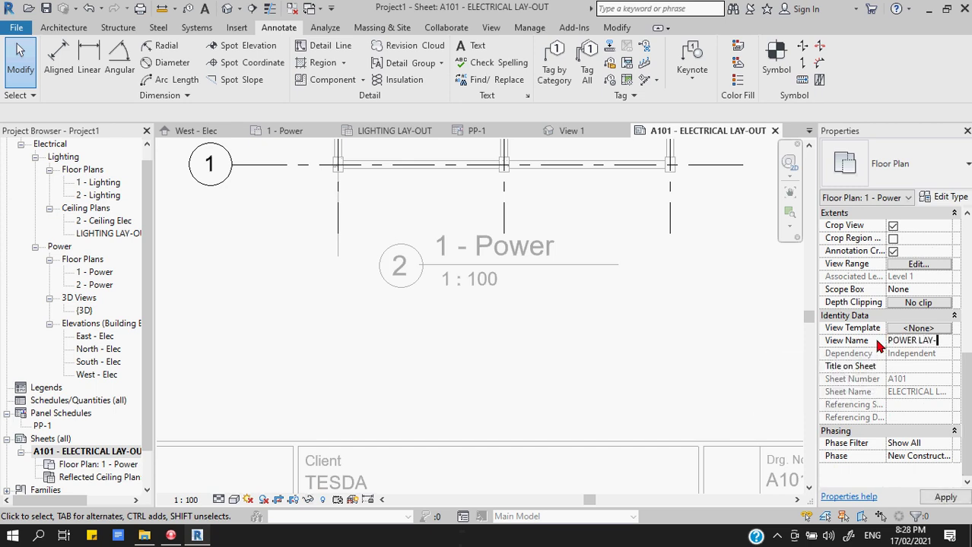
type("OUT")
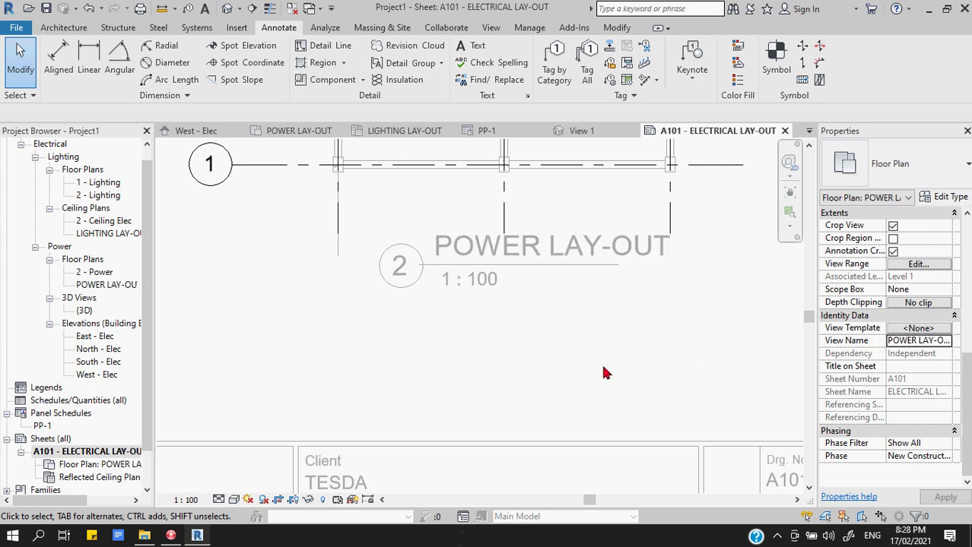
scroll(603, 372, "down", 4)
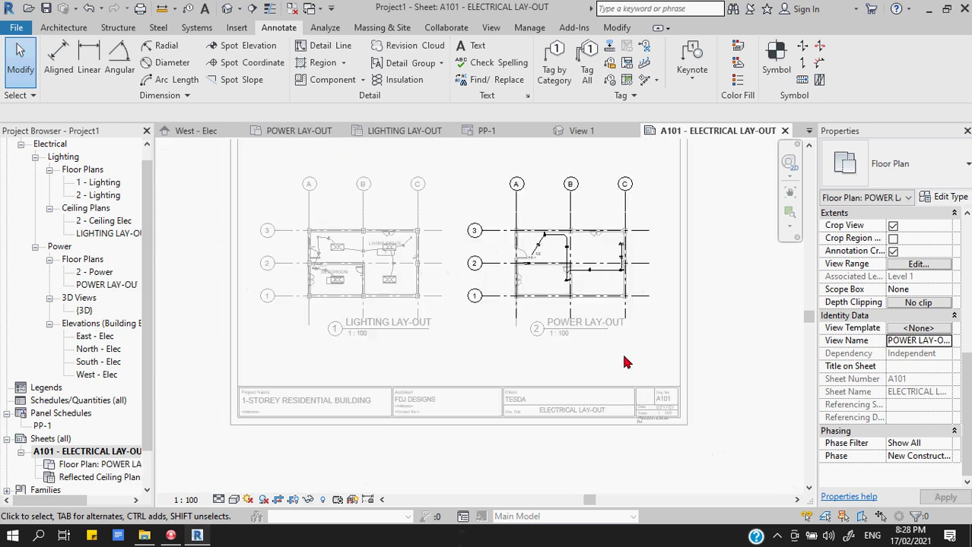
double_click(637, 282)
right_click(601, 236)
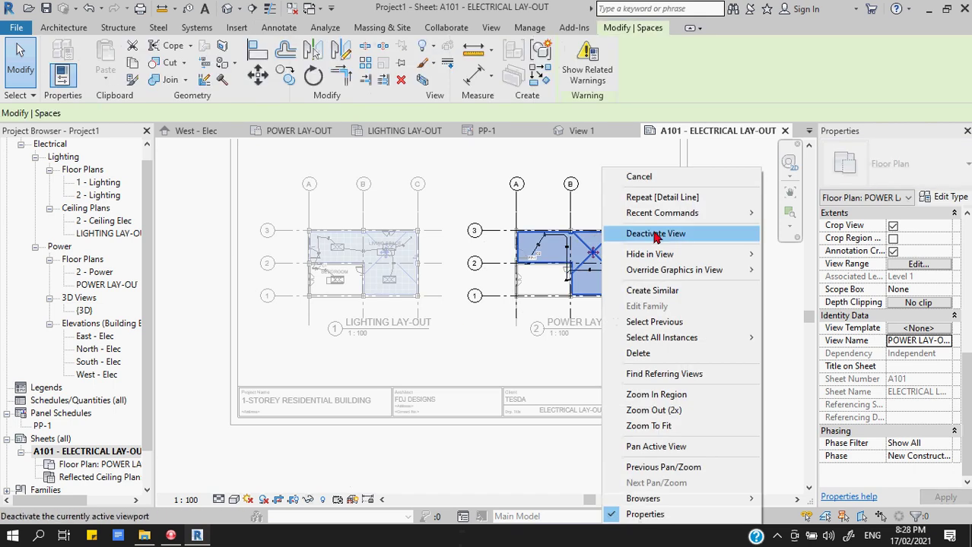
left_click(655, 234)
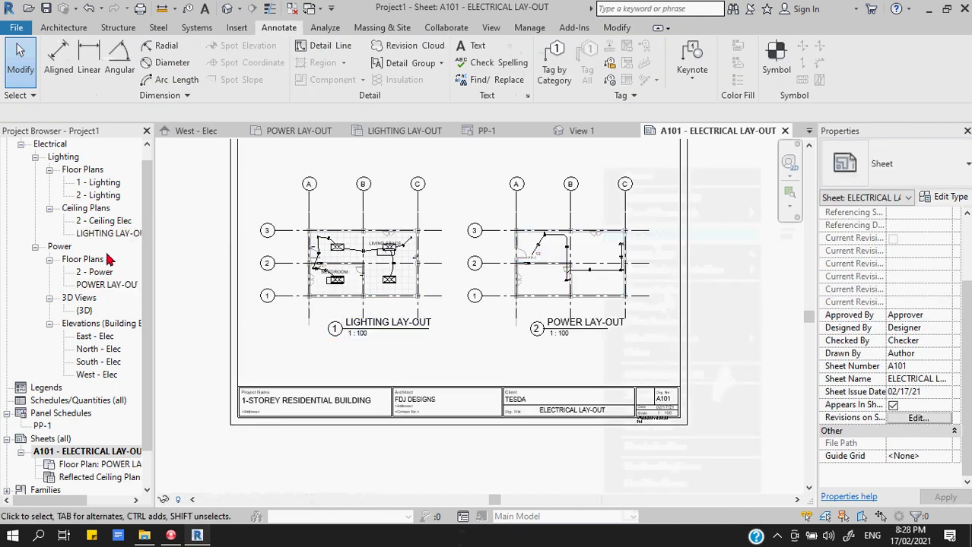
- Create a new sheet A102 with the A3-Landscape Below FDJ title block
scroll(470, 450, "down", 1)
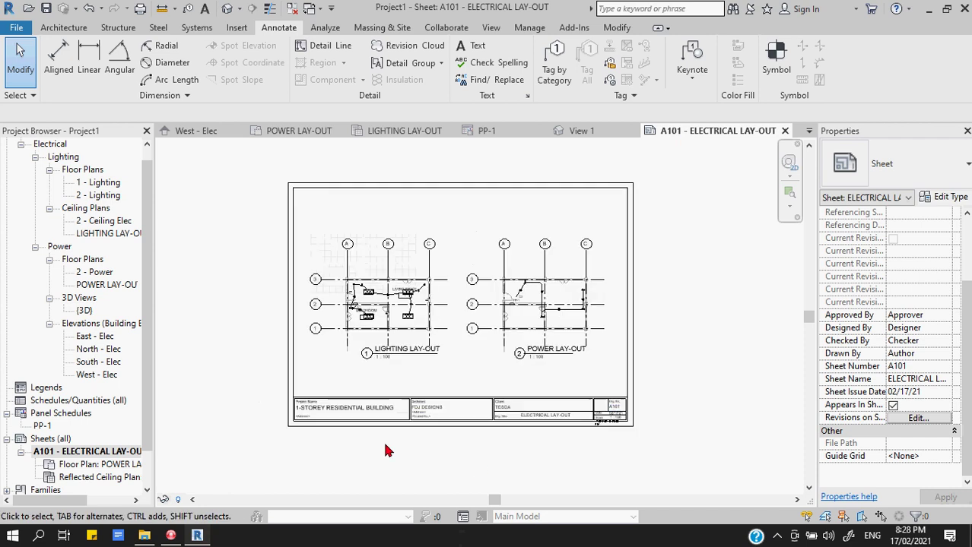
left_click(497, 29)
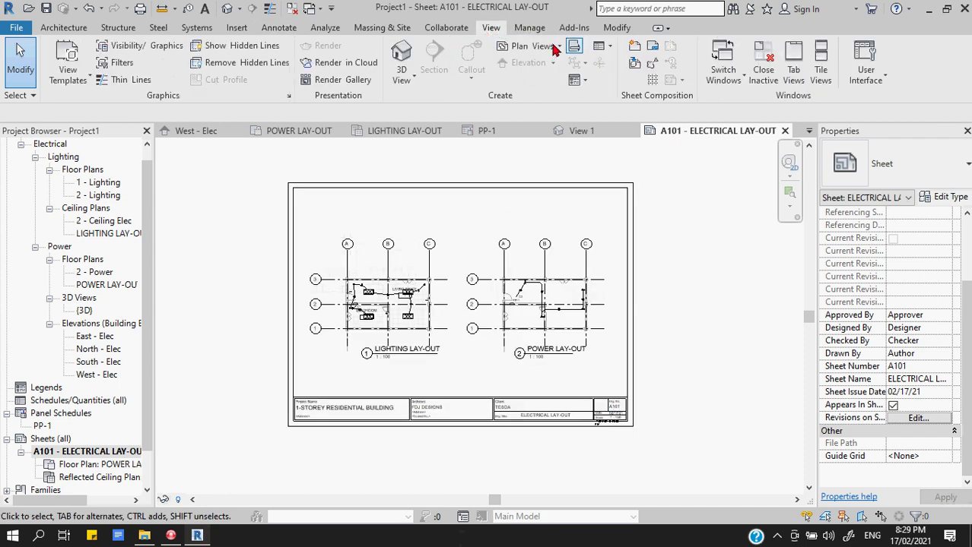
left_click(633, 47)
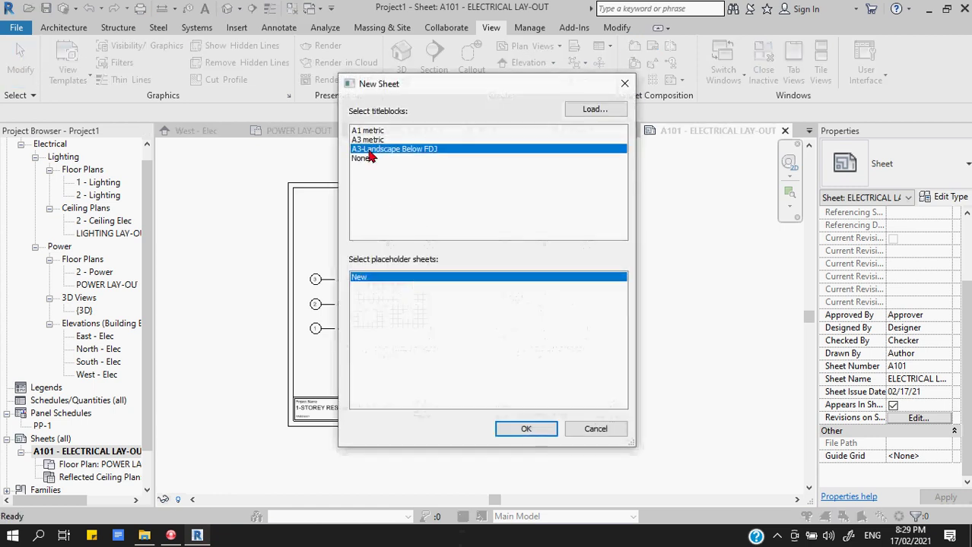
left_click(526, 431)
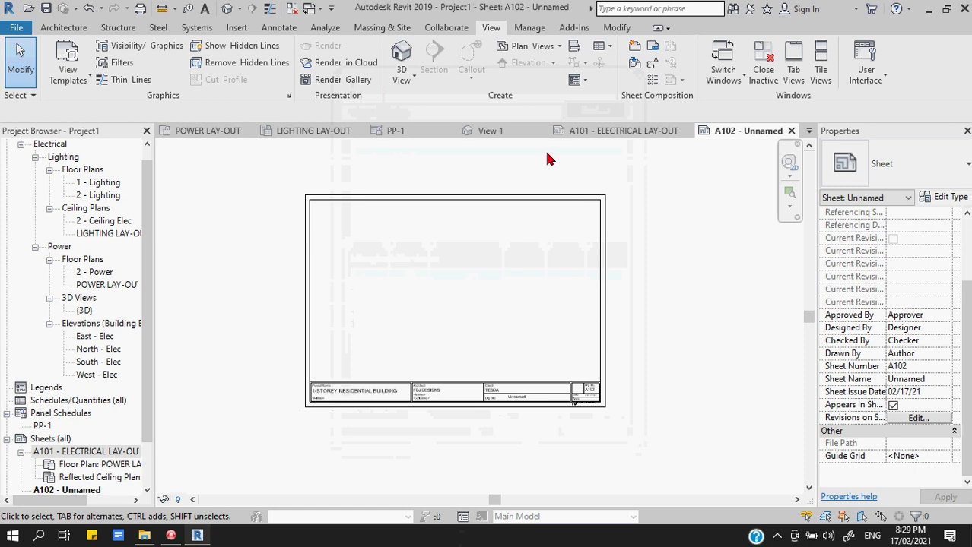
- Add the PP-1 panel schedule to sheet A102 and place it
right_click(54, 493)
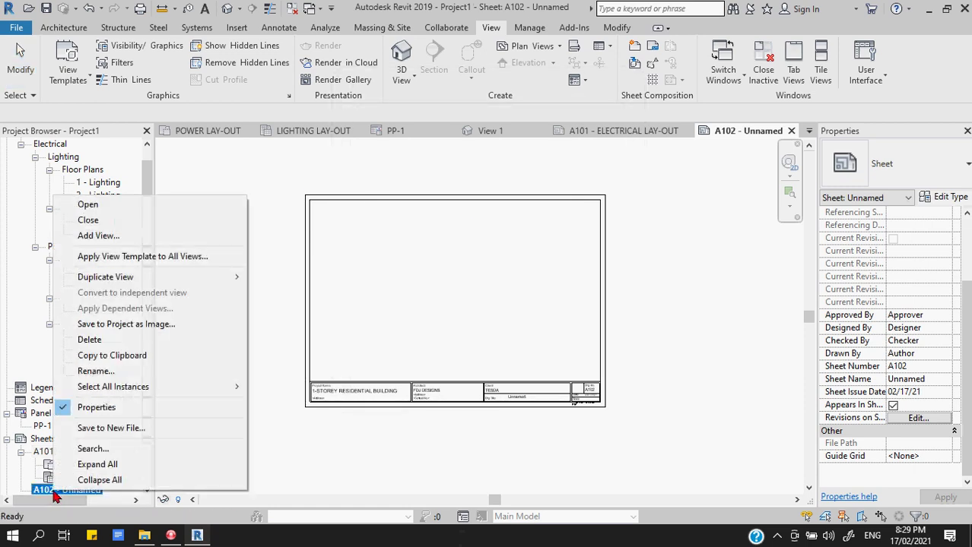
left_click(122, 237)
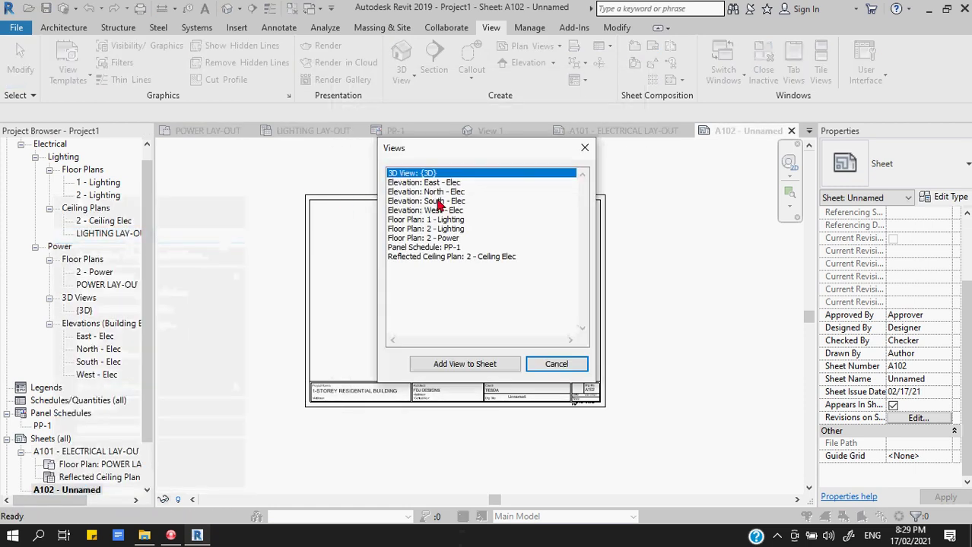
left_click(443, 249)
left_click(465, 364)
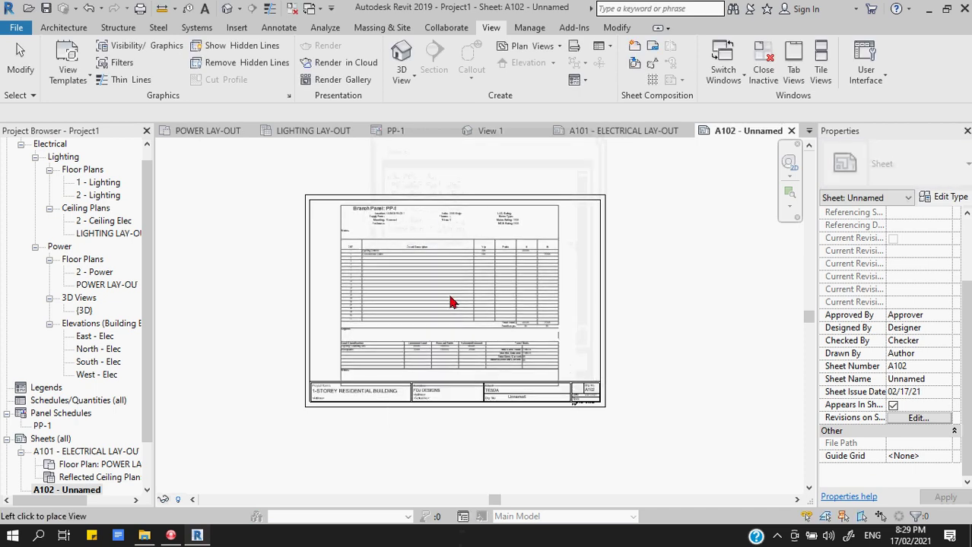
scroll(451, 303, "up", 3)
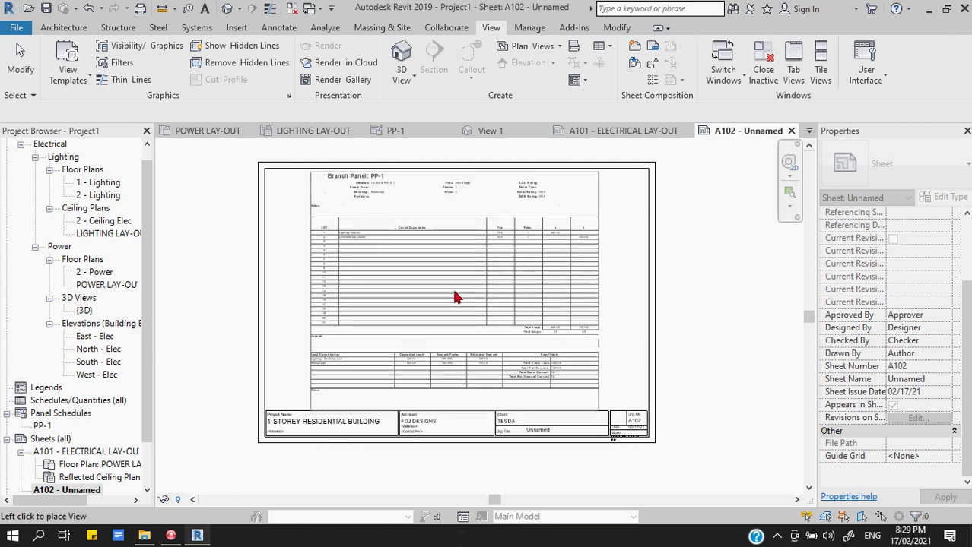
left_click(456, 295)
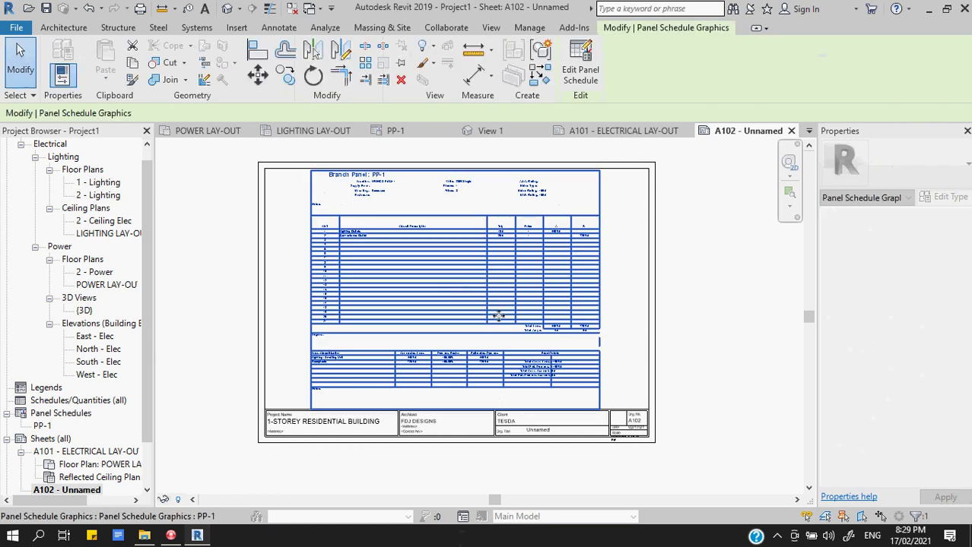
left_click(694, 314)
scroll(705, 320, "down", 1)
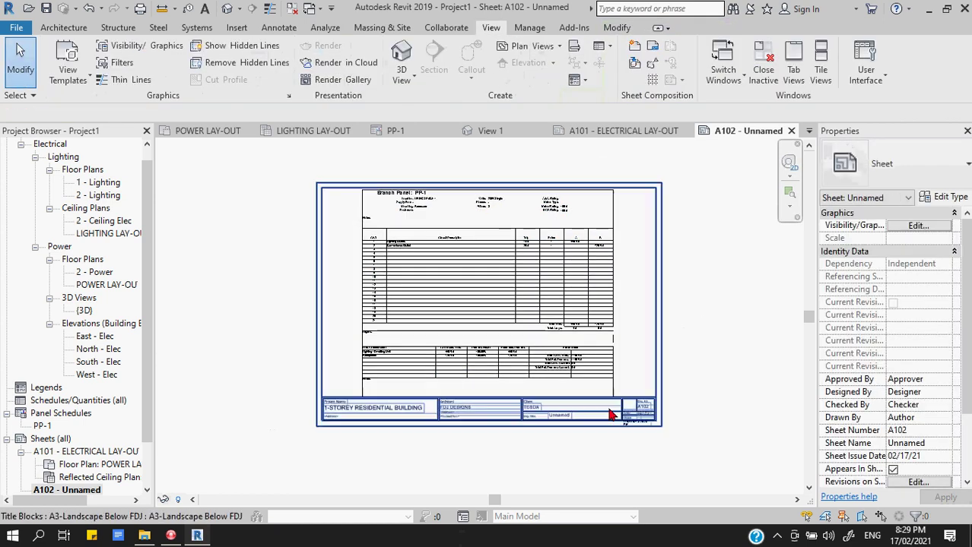
- Set the title block's Sheet Name to PANEL SCHEDULE
left_click(563, 422)
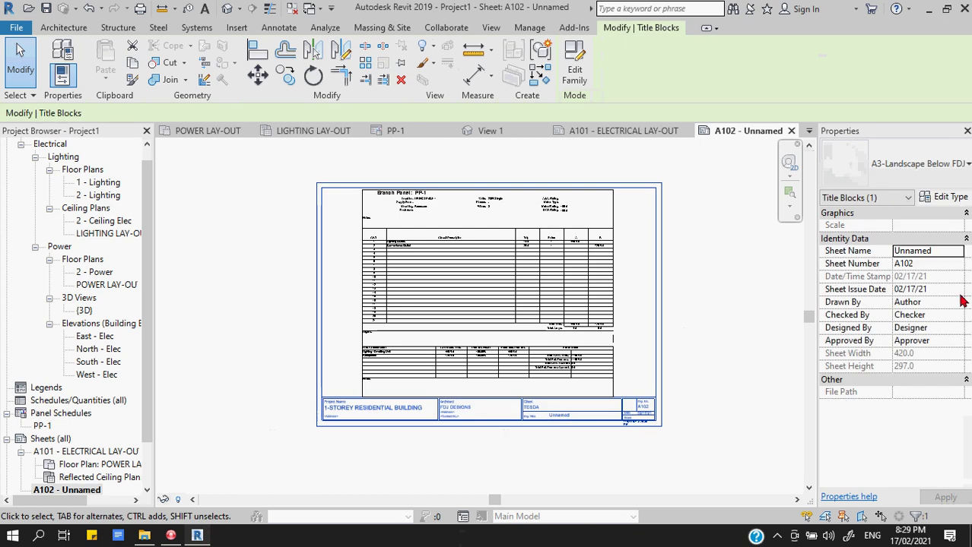
left_click(936, 251)
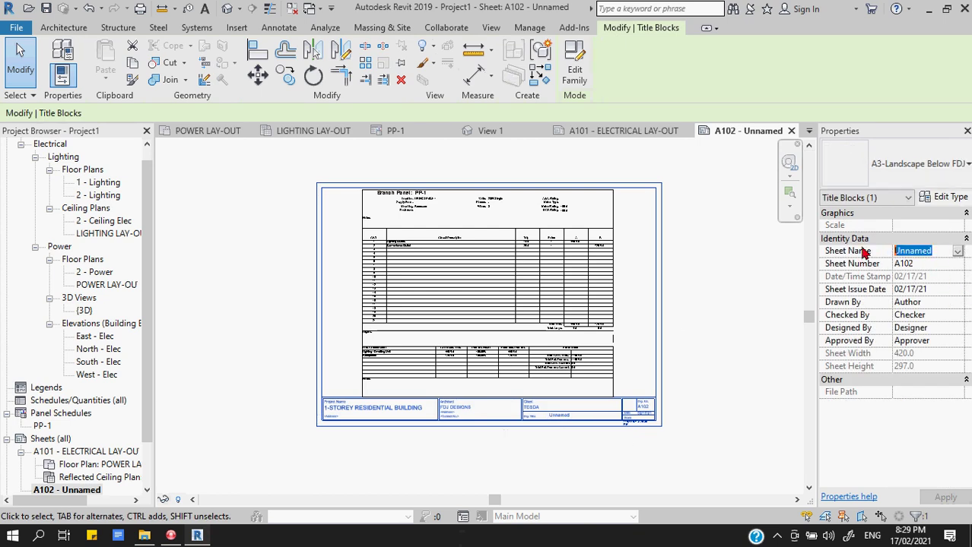
type("PANEL SCHEDL")
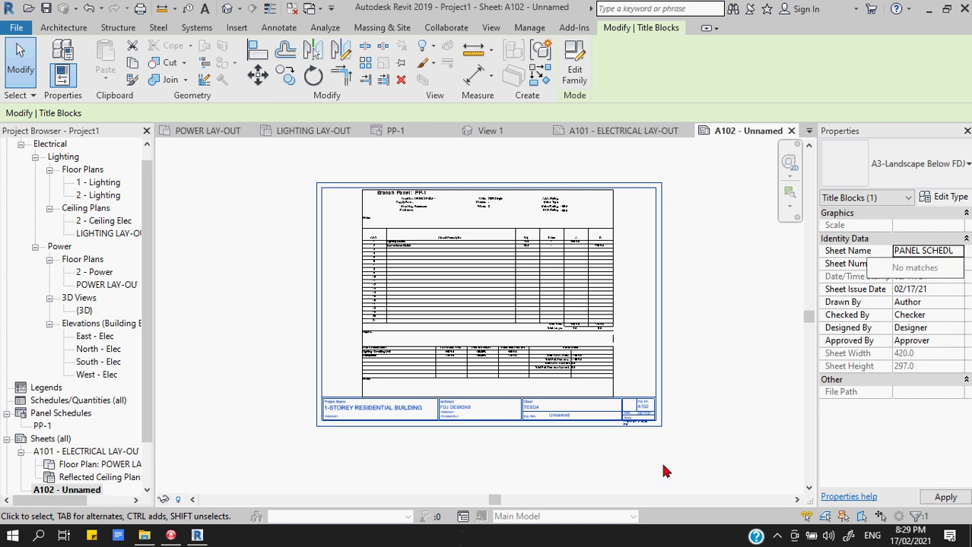
key("Return")
left_click(663, 471)
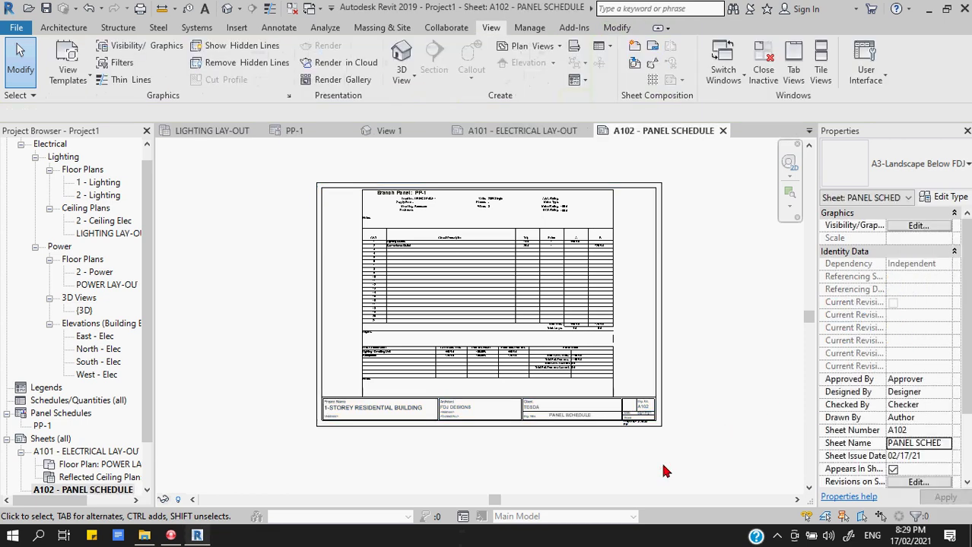
scroll(613, 406, "up", 3)
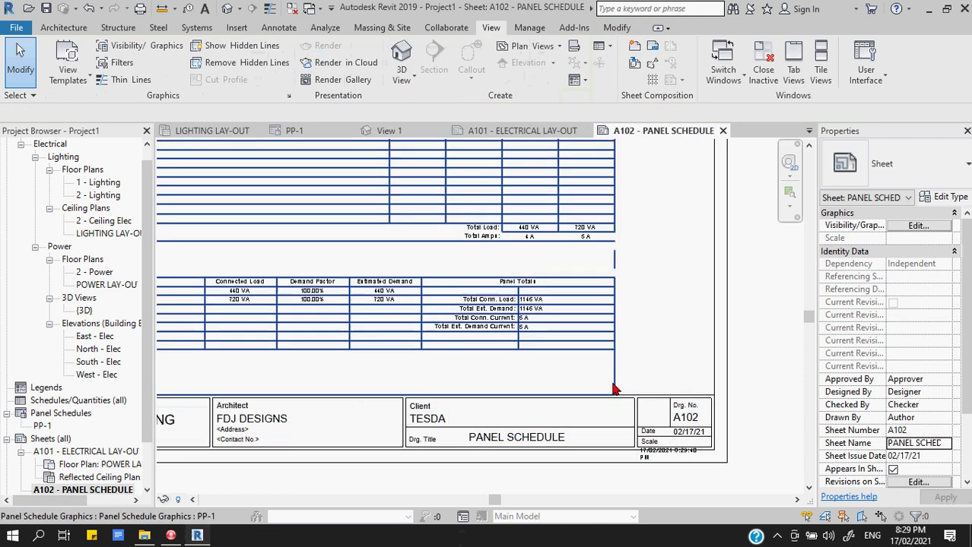
scroll(610, 373, "down", 4)
left_click(618, 384)
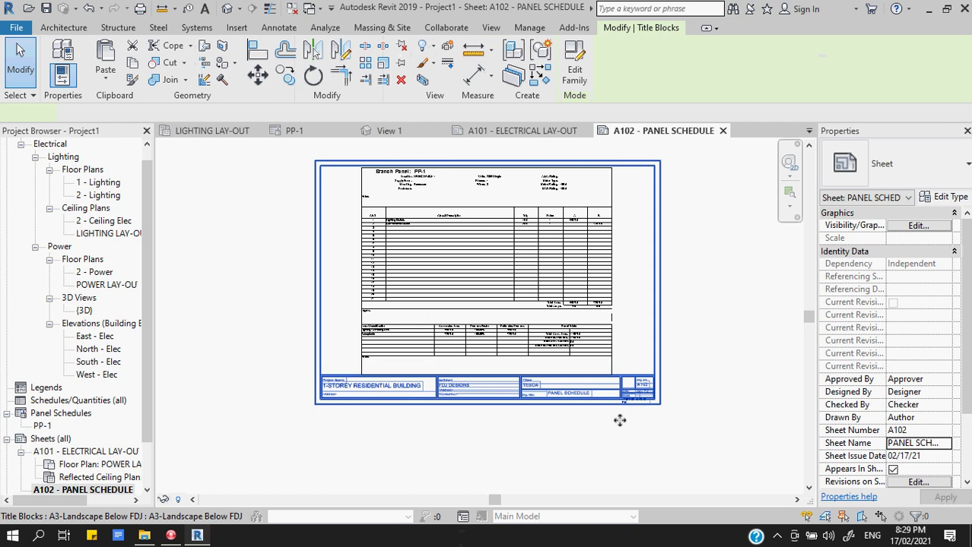
left_click(630, 452)
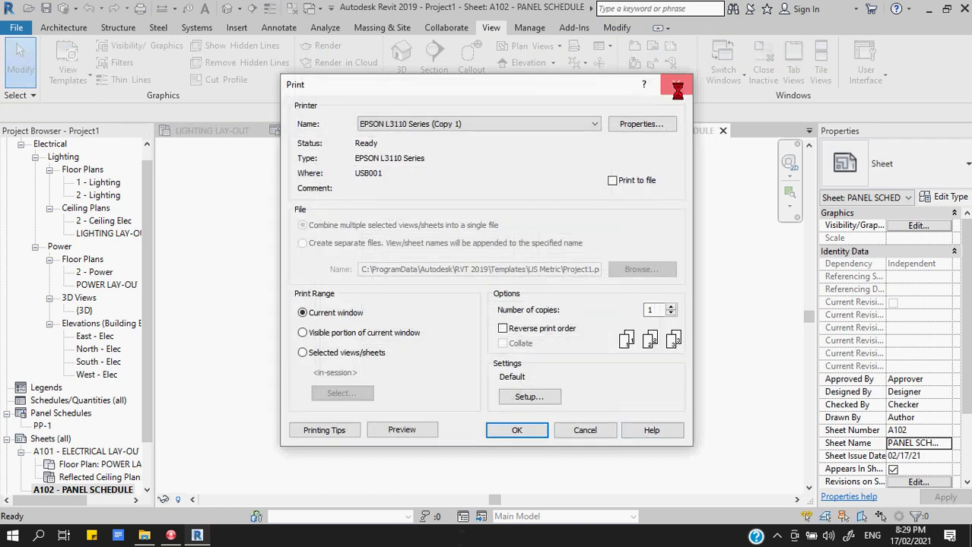
- Open Print and choose Microsoft Print to PDF as the printer
left_click(675, 84)
left_click(17, 30)
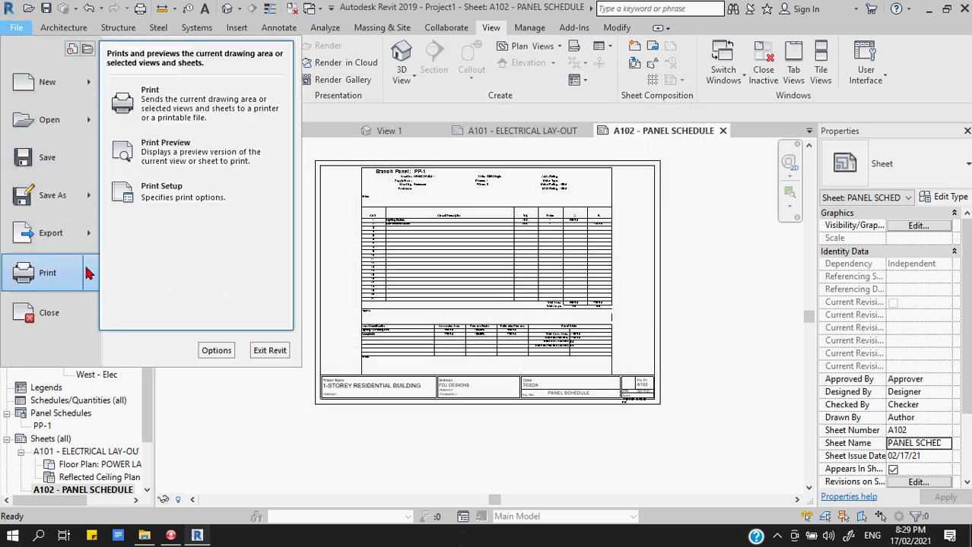
left_click(155, 125)
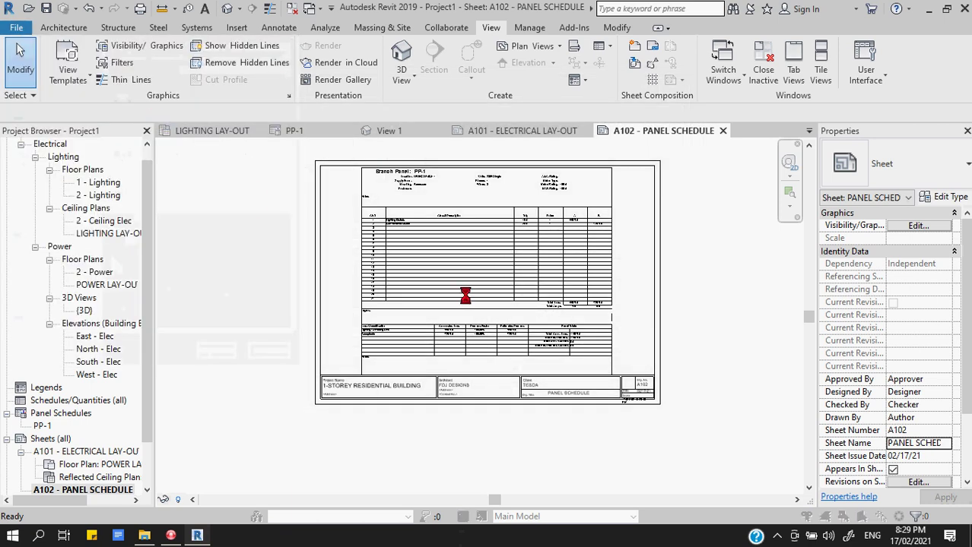
left_click(430, 125)
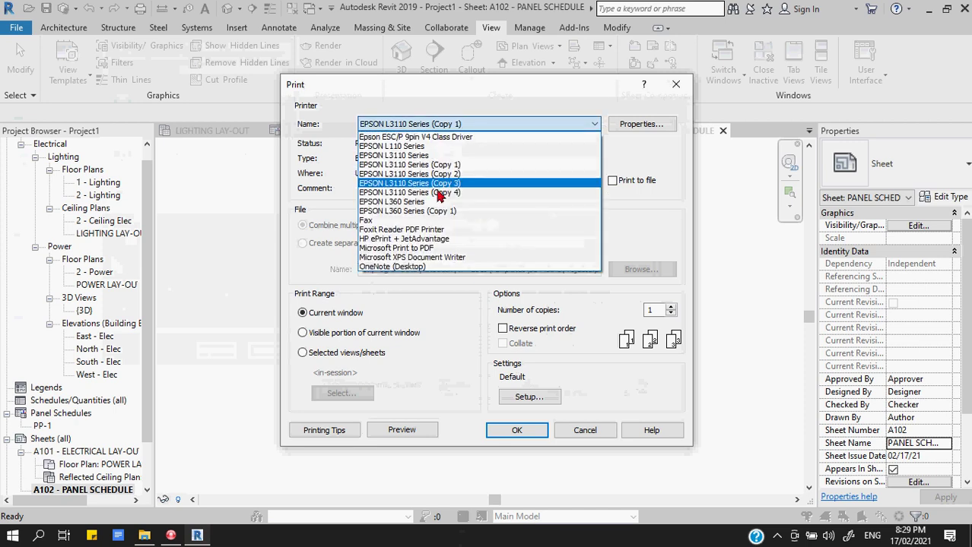
left_click(435, 244)
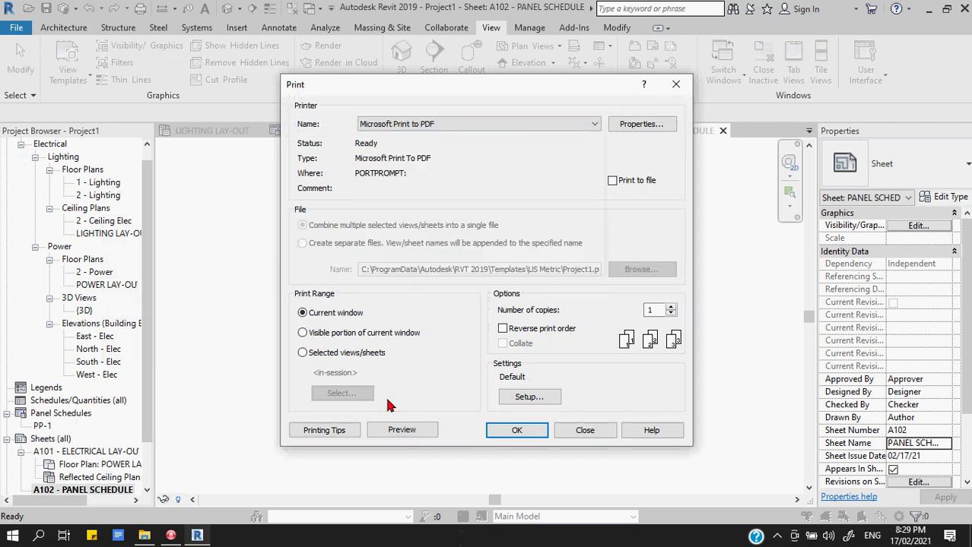
- Print only selected sheets, choosing A101 and A102 without saving a sheet set
left_click(302, 354)
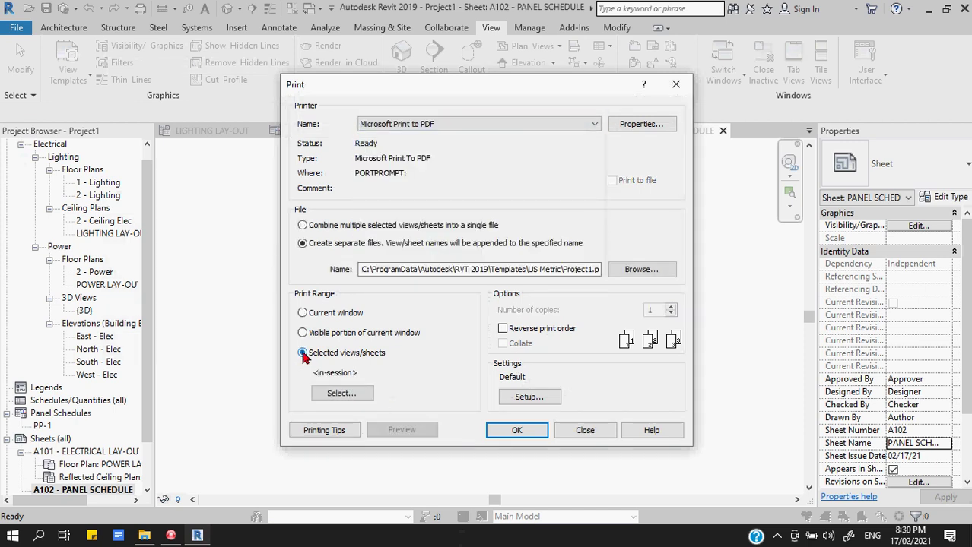
left_click(344, 396)
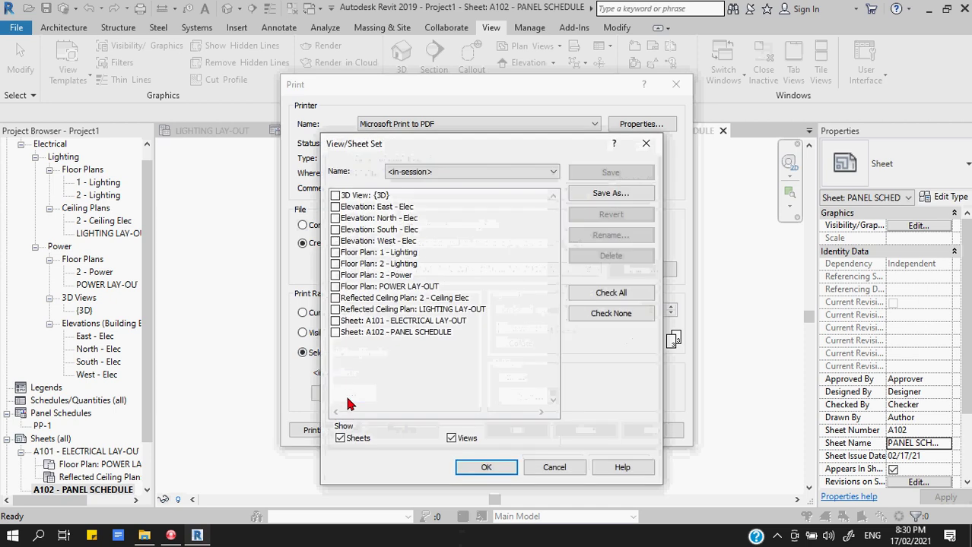
left_click(336, 321)
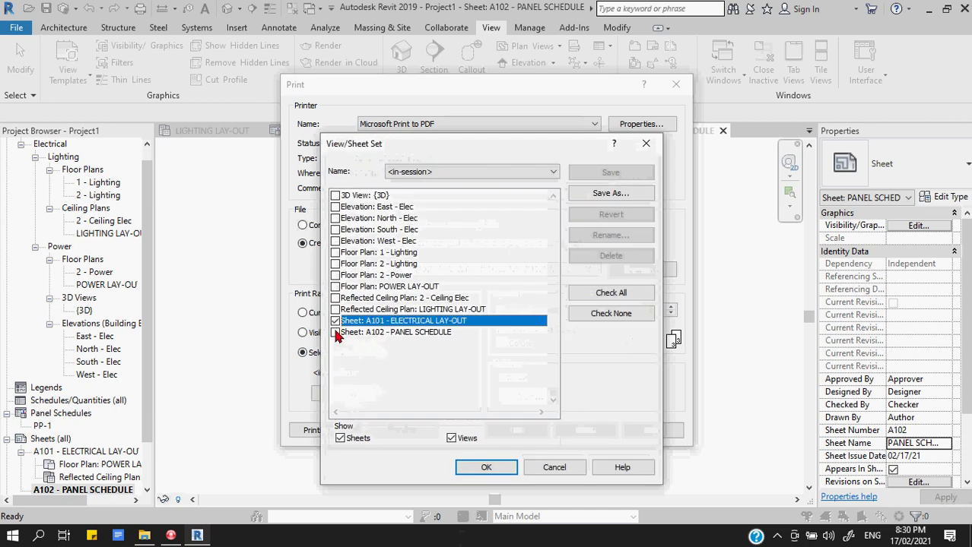
left_click(336, 333)
left_click(483, 466)
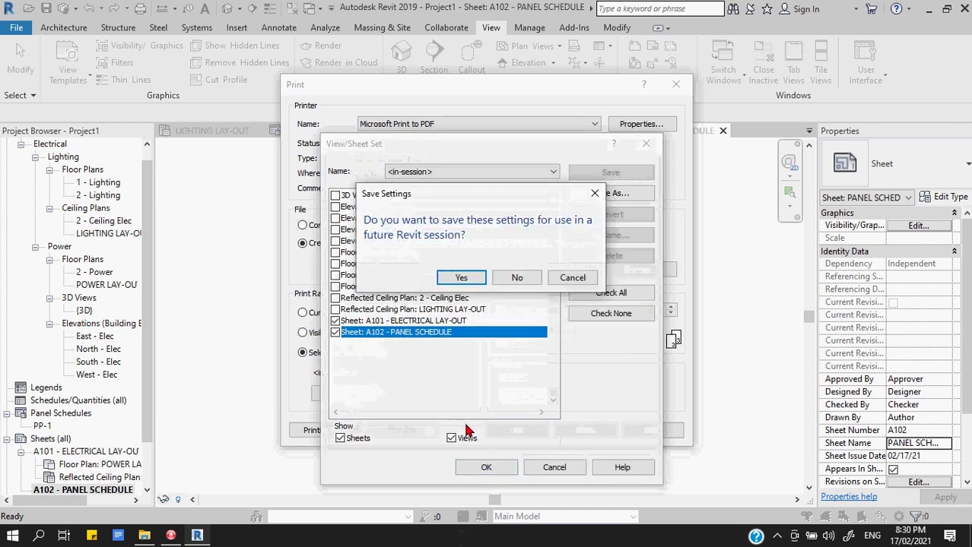
left_click(460, 278)
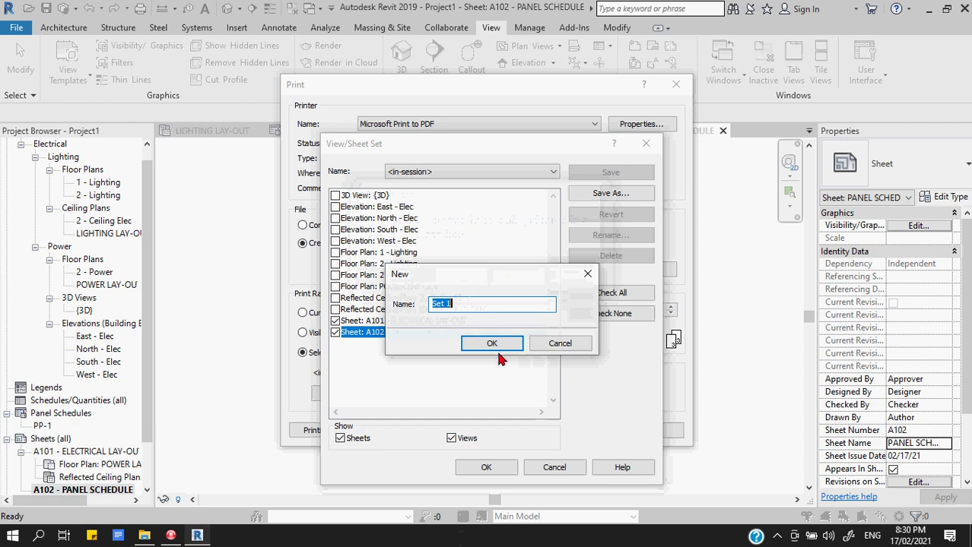
left_click(558, 344)
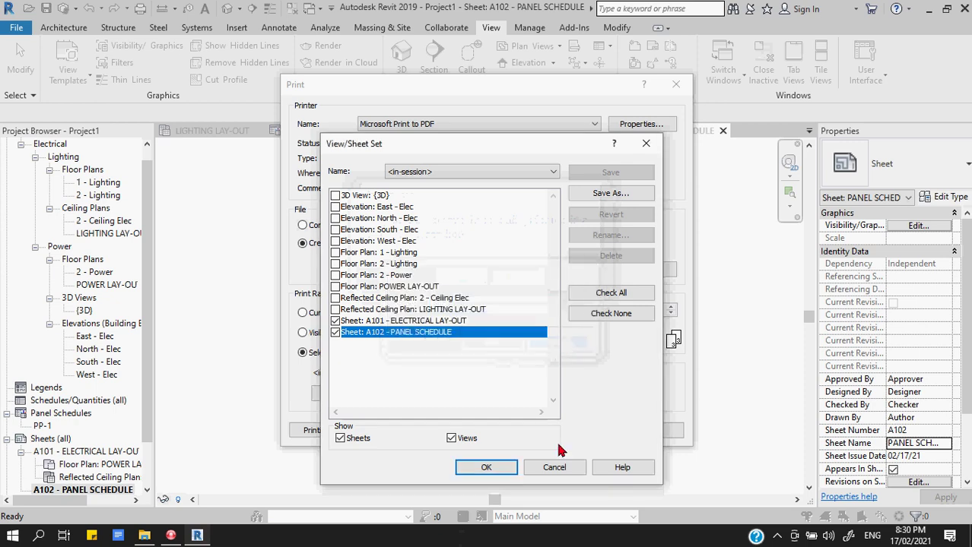
left_click(493, 466)
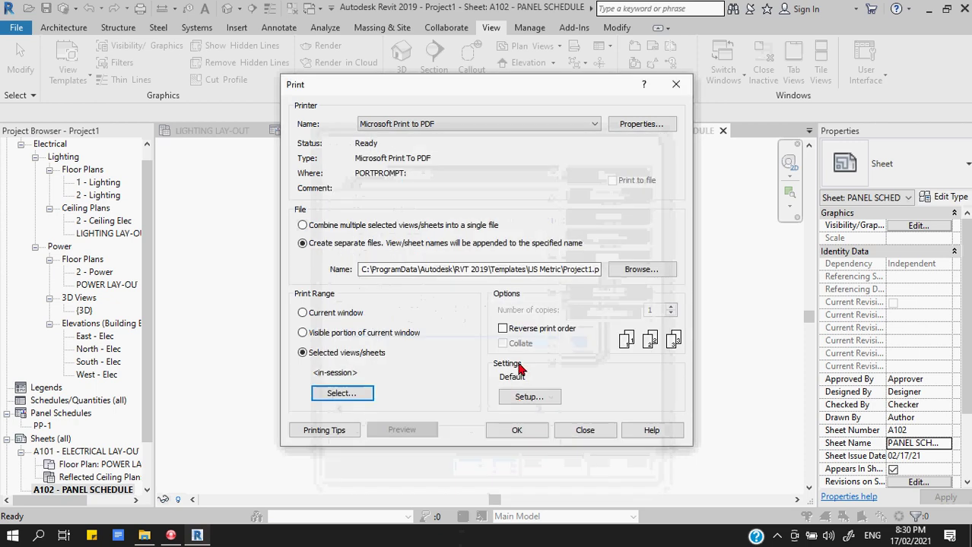
- Combine the sheets into one file and save it as ELECTRICAL PLAN 1 on the Desktop
left_click(304, 226)
left_click(516, 430)
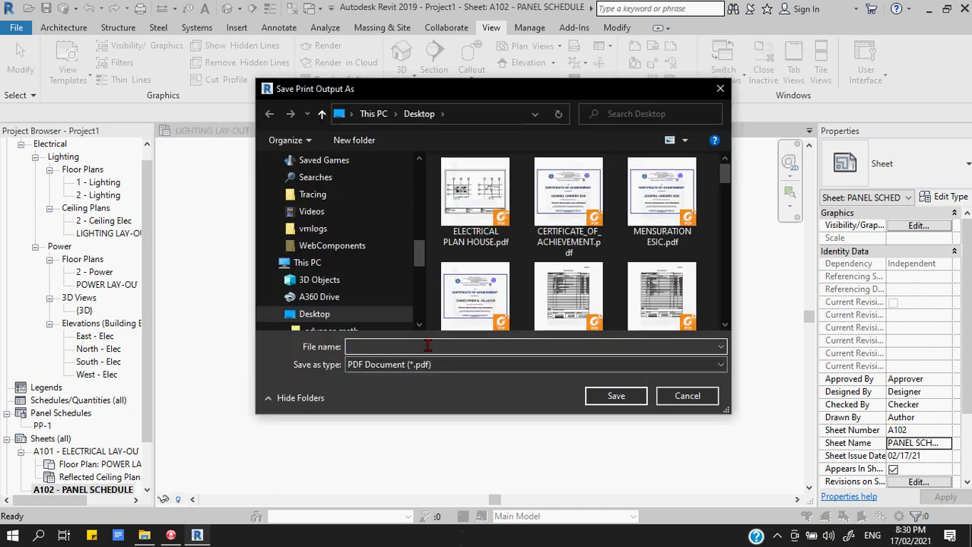
type("ELEC")
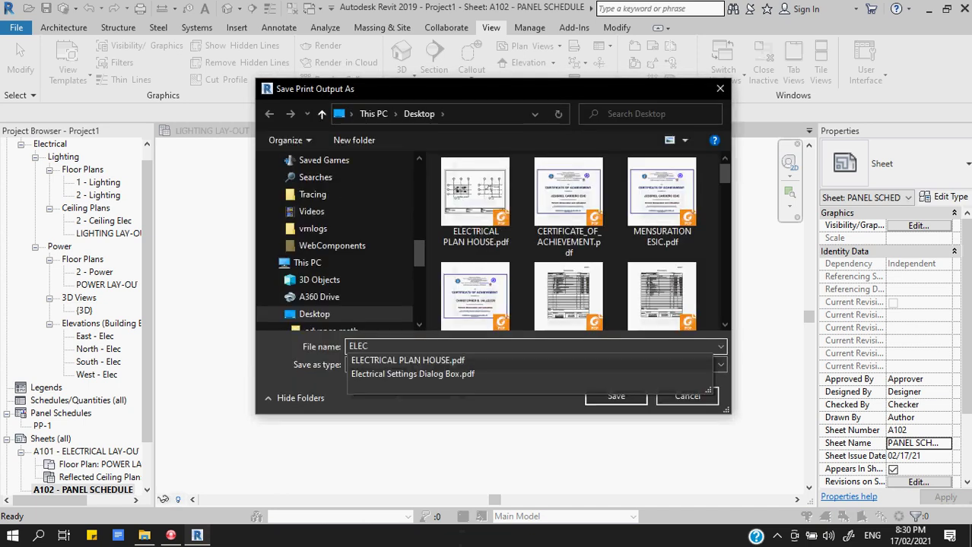
type("TRICAL PL")
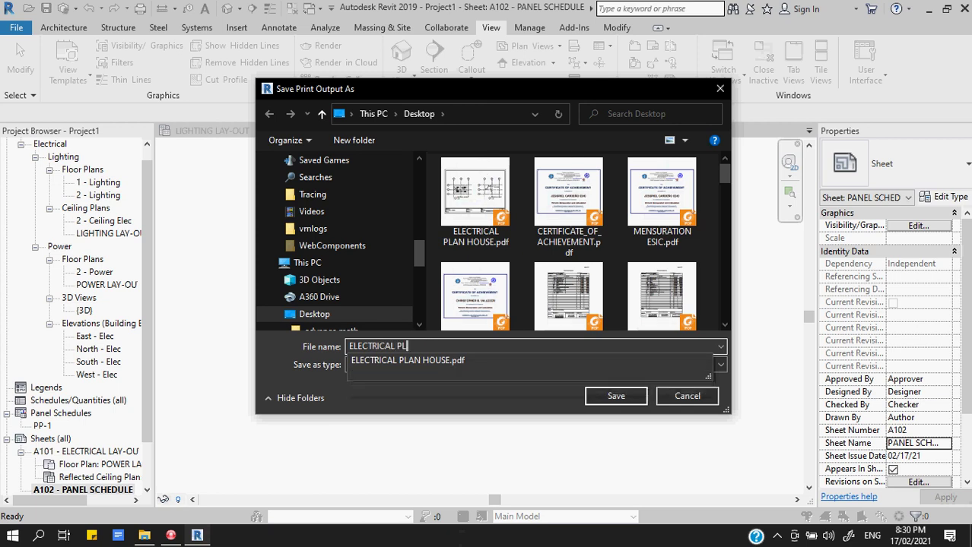
type("AN 1")
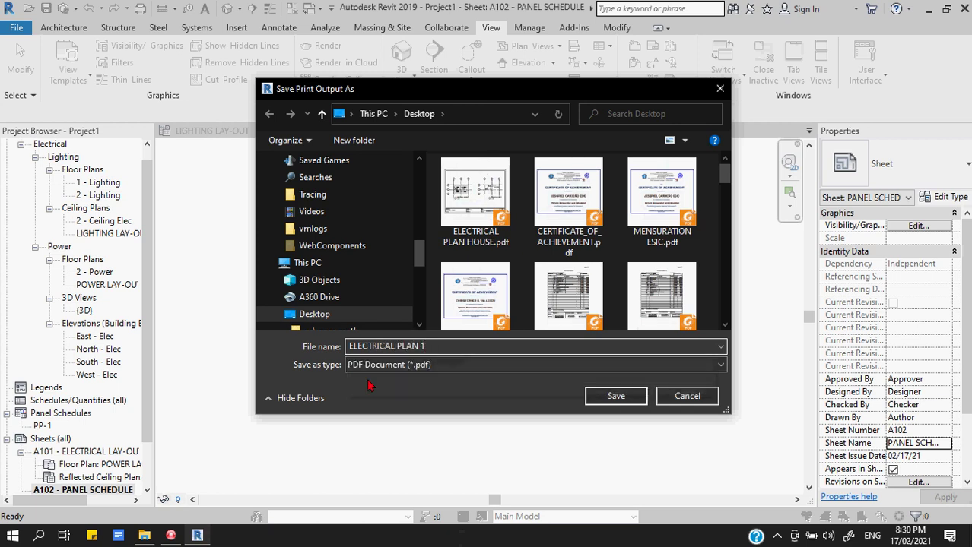
left_click(616, 397)
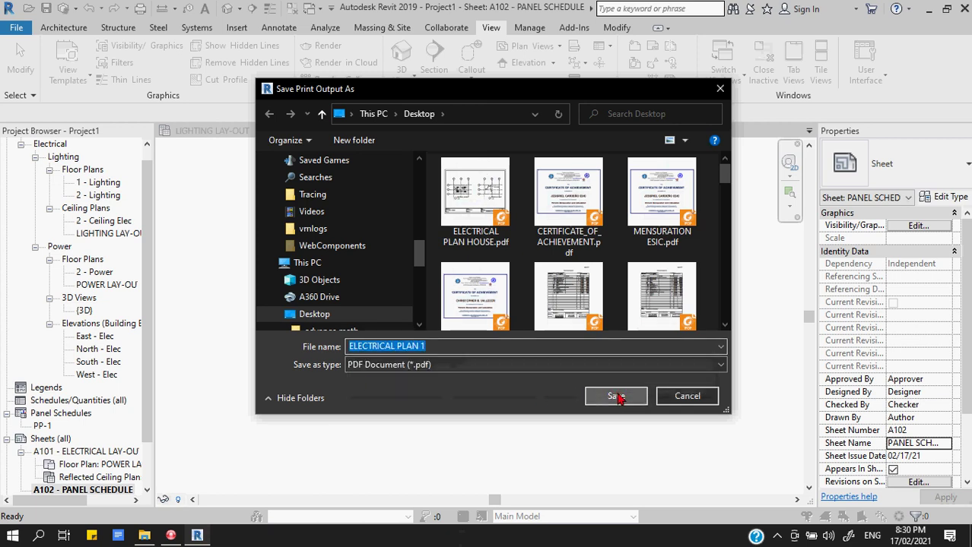
left_click(615, 397)
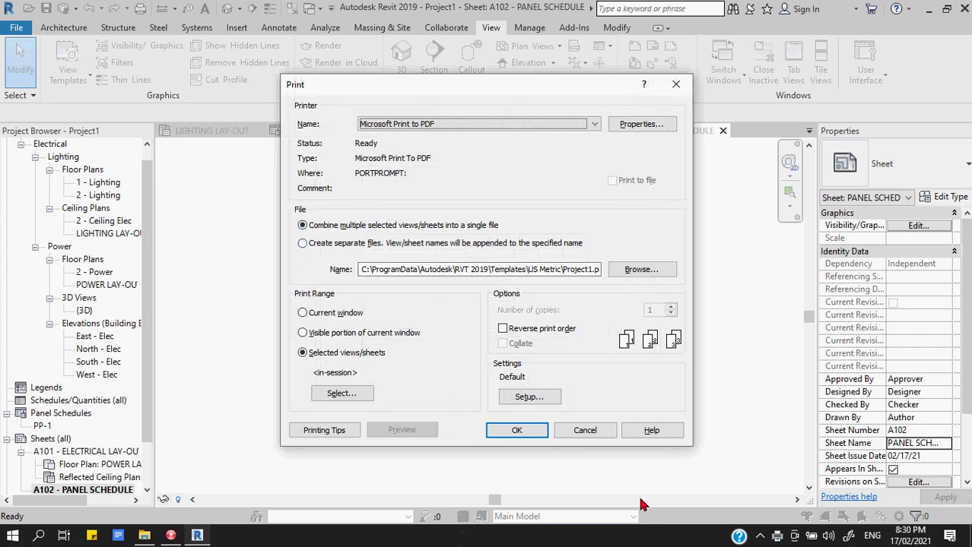
left_click(585, 431)
- Select ELECTRICAL PLAN 1.pdf in the Desktop folder, then switch back to Revit
left_click(145, 536)
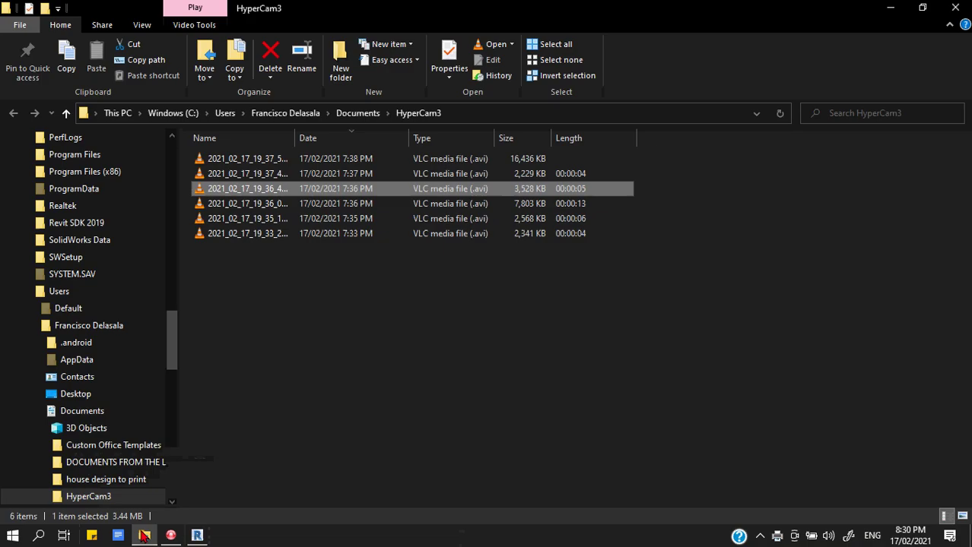
scroll(163, 260, "up", 15)
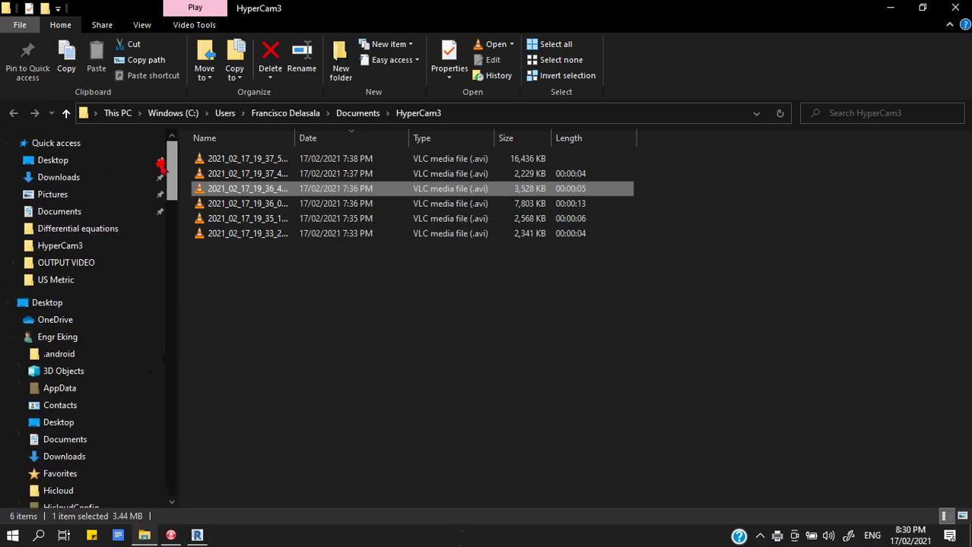
left_click(65, 160)
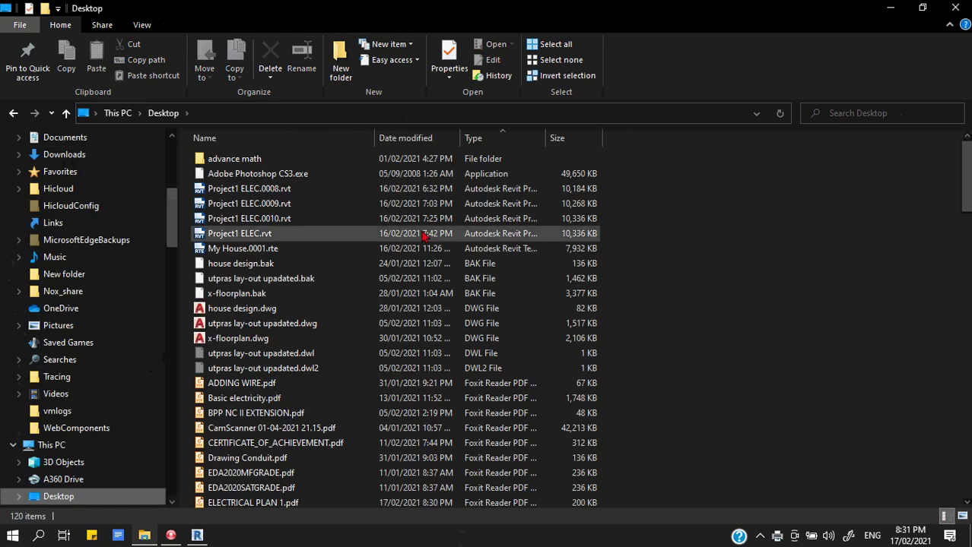
scroll(357, 445, "down", 2)
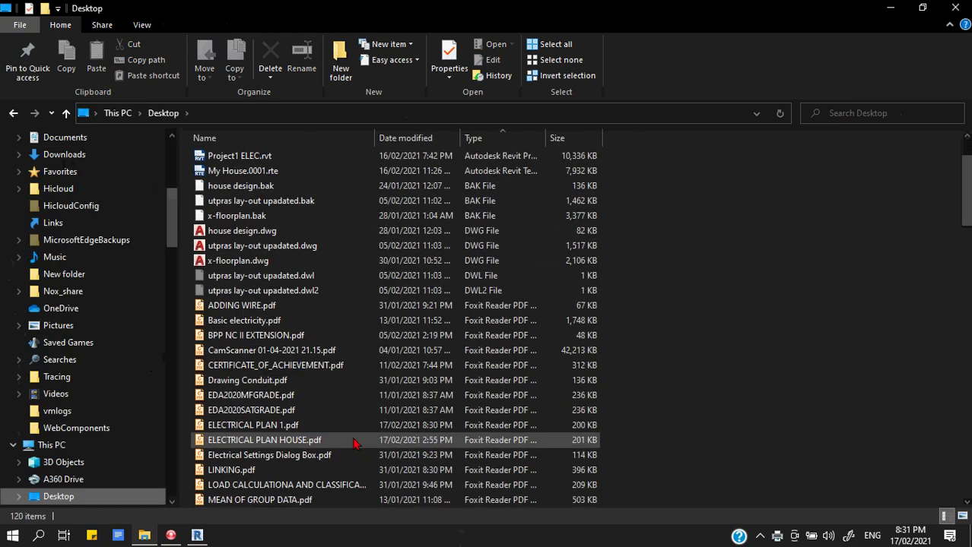
left_click(302, 430)
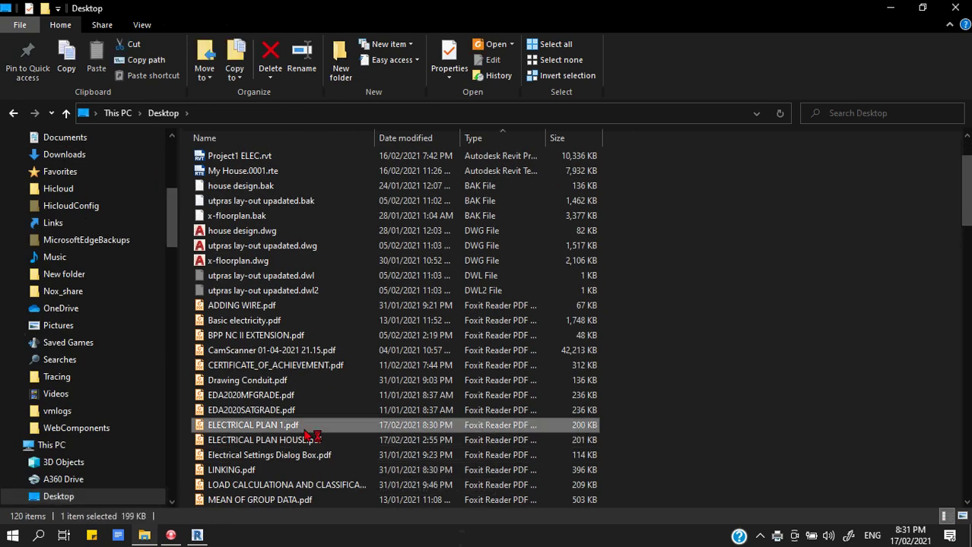
left_click(175, 536)
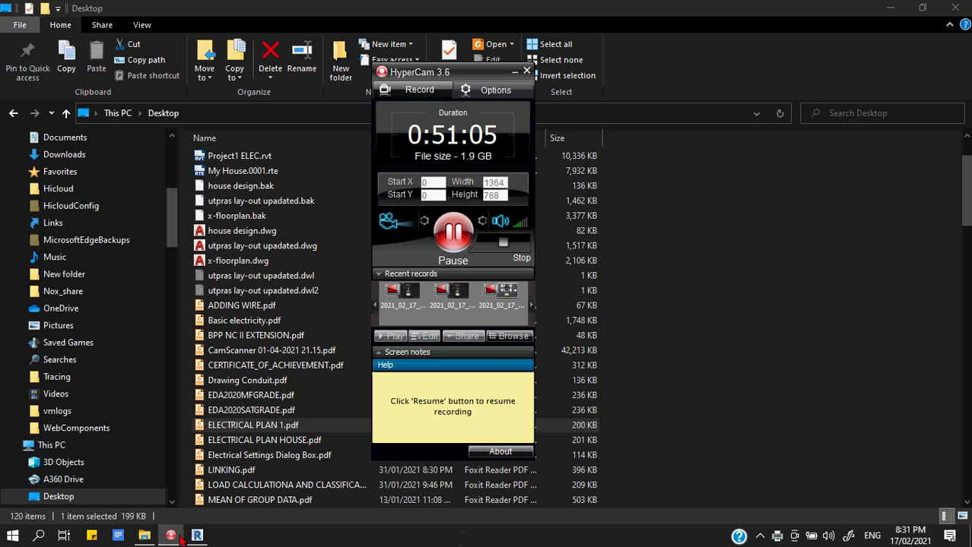
left_click(172, 536)
left_click(197, 536)
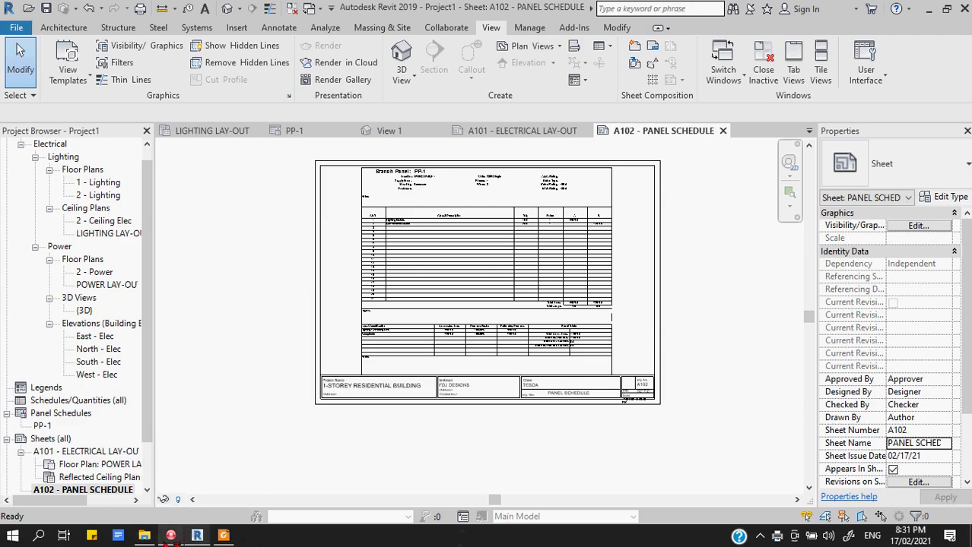
- Scroll through both pages of ELECTRICAL PLAN 1.pdf, close it and return to Revit
left_click(232, 537)
scroll(597, 230, "down", 5)
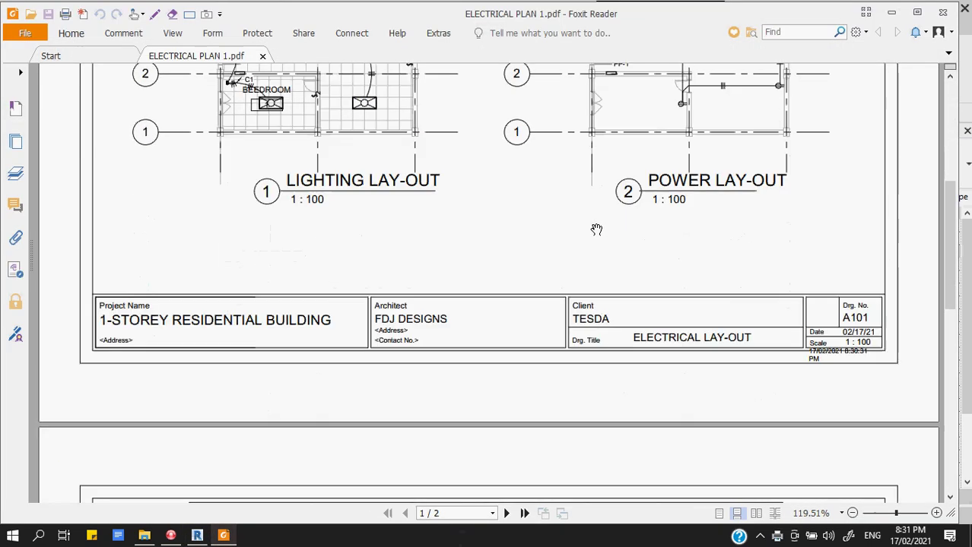
scroll(596, 228, "down", 7)
scroll(589, 272, "down", 7)
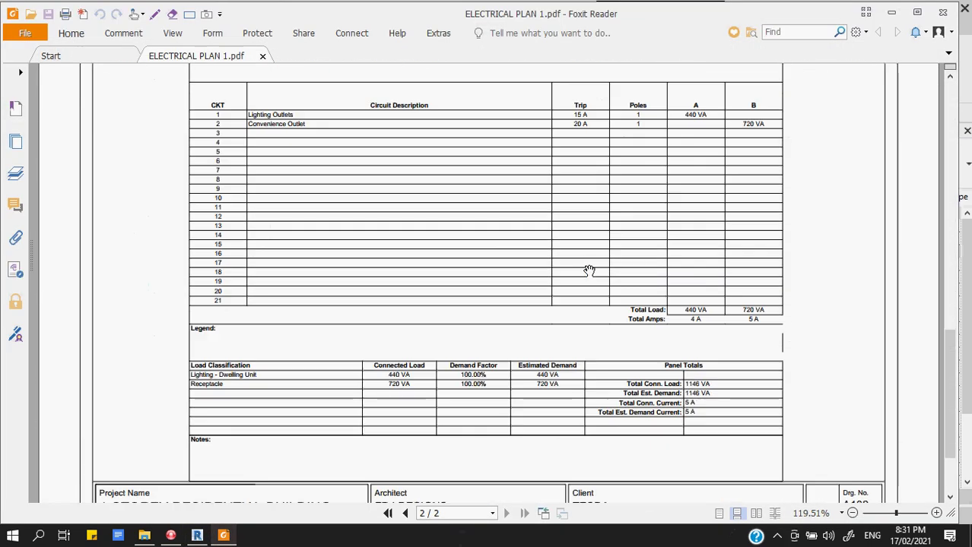
scroll(589, 273, "up", 6)
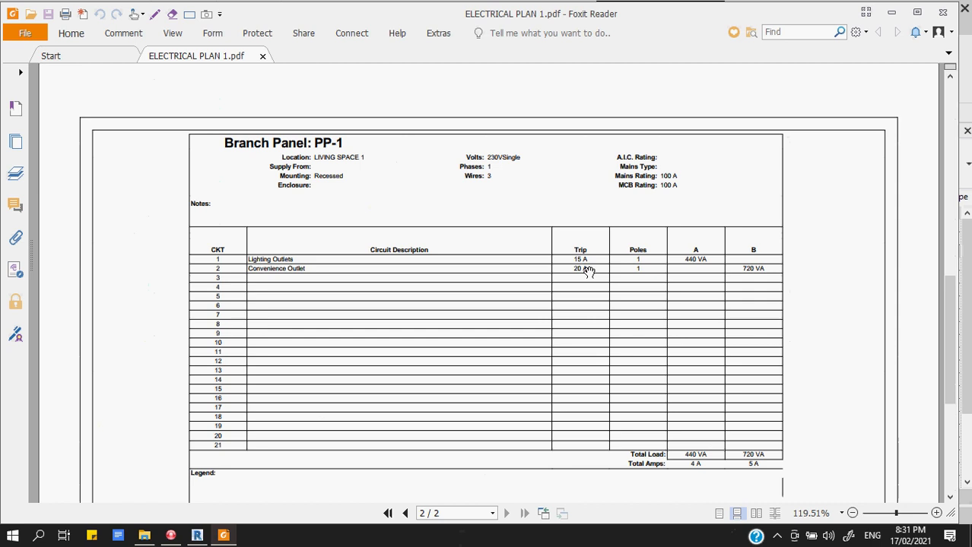
scroll(589, 272, "up", 3)
scroll(589, 272, "up", 4)
scroll(590, 272, "up", 4)
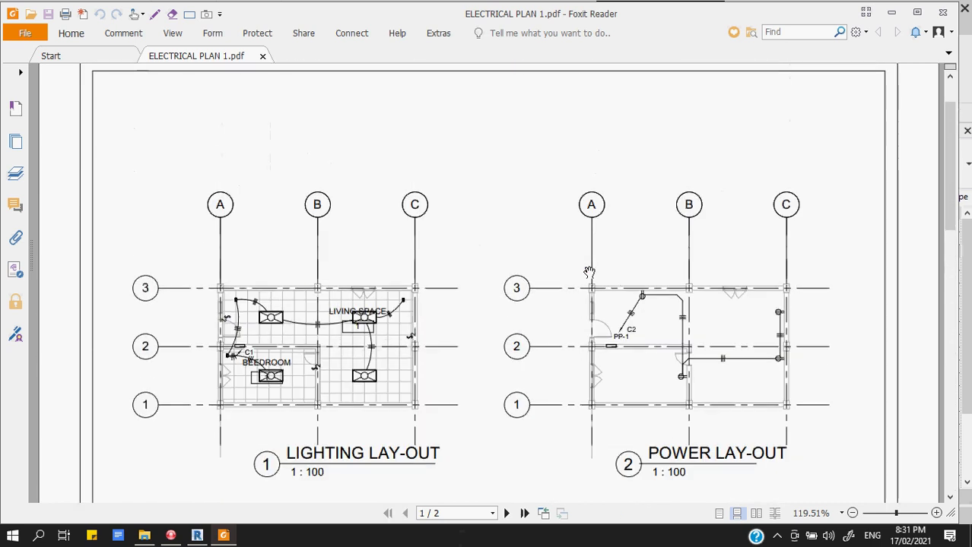
scroll(589, 272, "down", 2)
scroll(589, 273, "down", 1)
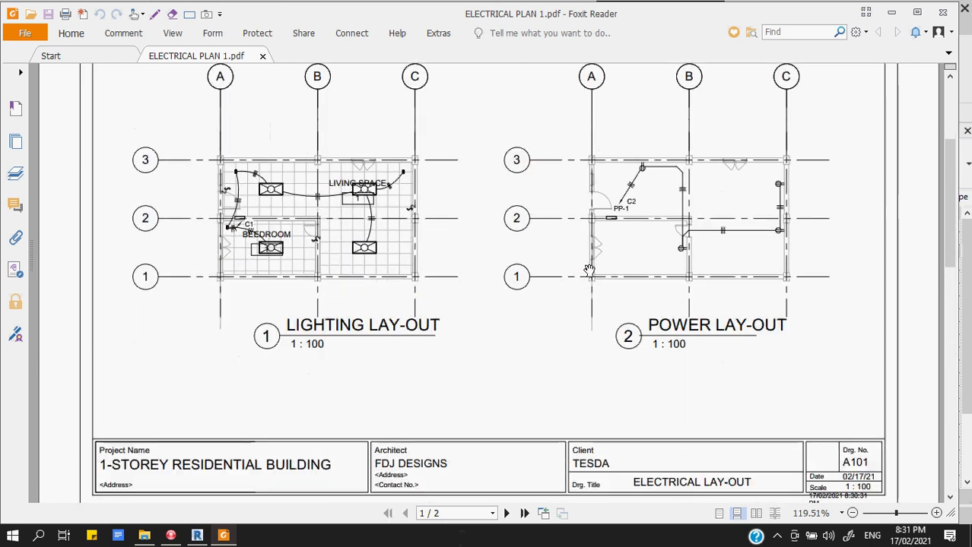
scroll(578, 262, "up", 3)
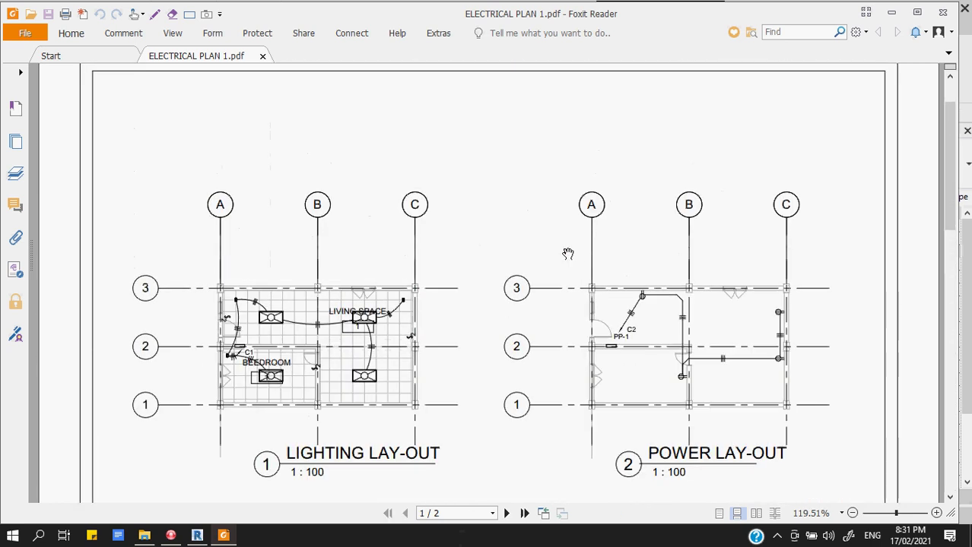
left_click(262, 58)
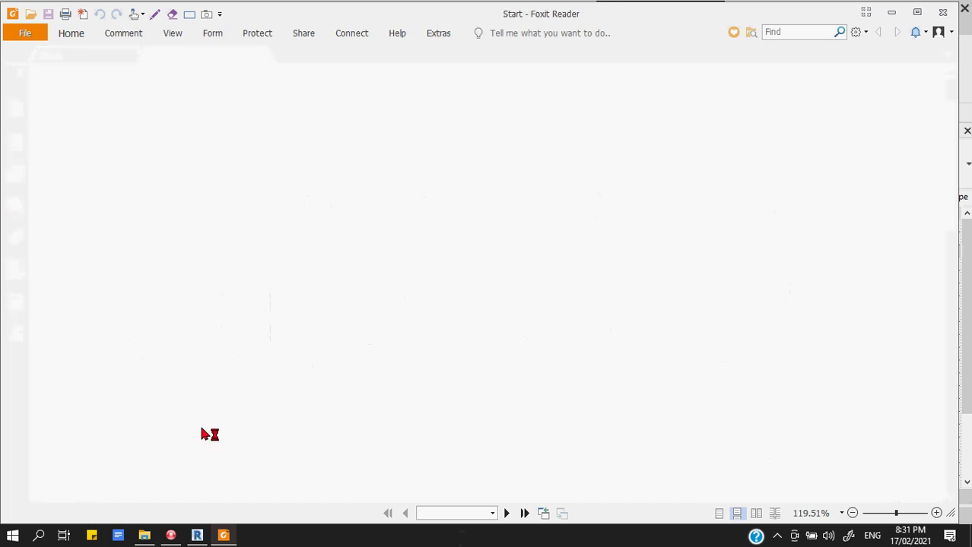
left_click(197, 532)
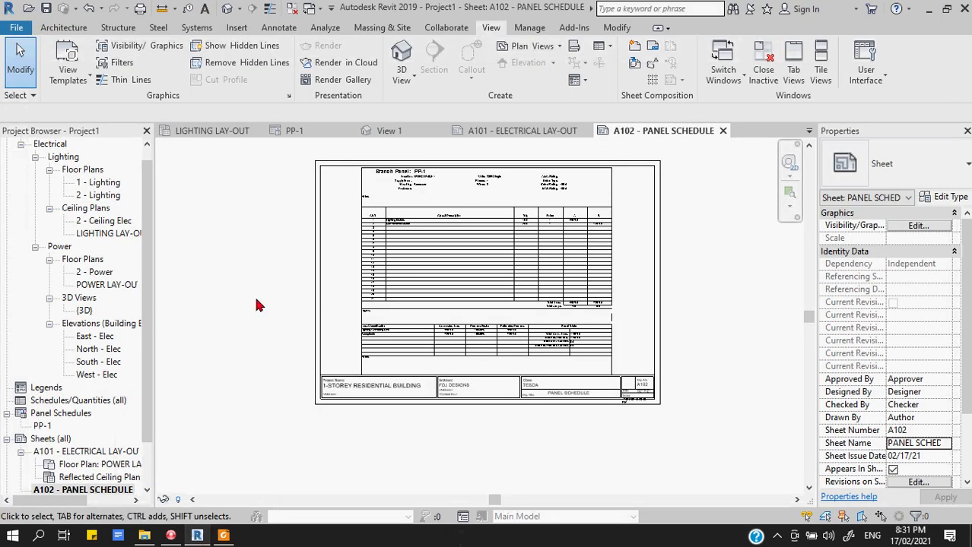
- Open the {3D} view and orbit and zoom to a close front-on view of the wall pack light's wall
double_click(82, 312)
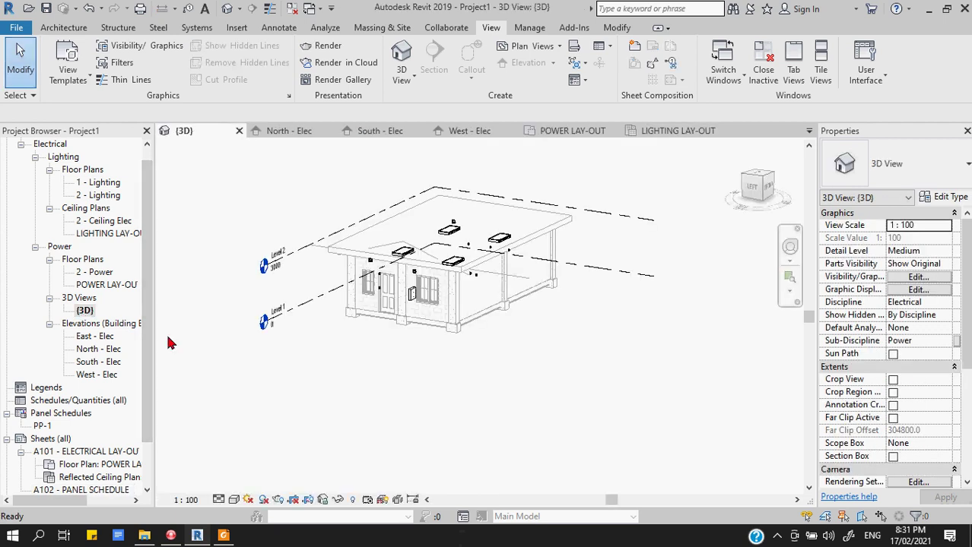
scroll(457, 309, "up", 5)
left_click(450, 315)
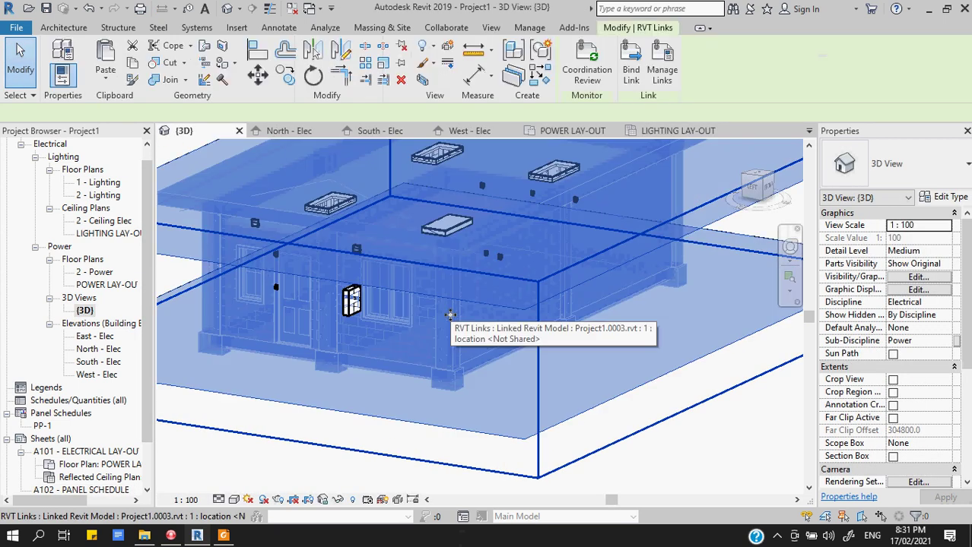
left_click(711, 457)
scroll(589, 344, "down", 4)
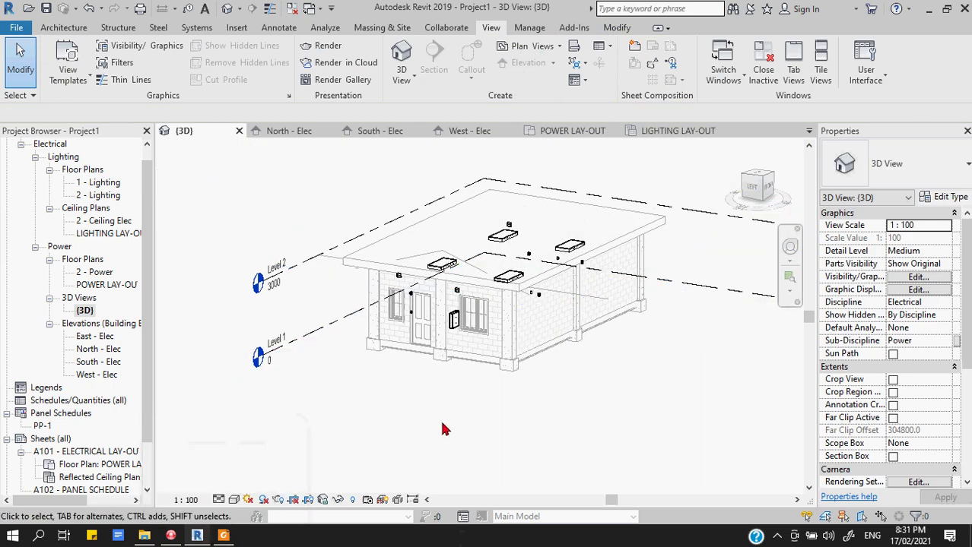
middle_click_drag(444, 429, 458, 388, "shift")
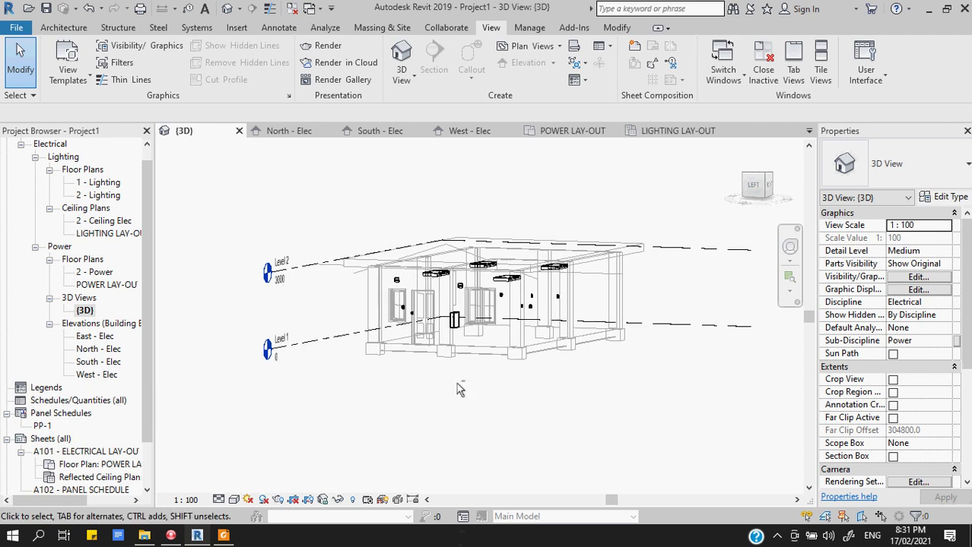
scroll(458, 388, "up", 5)
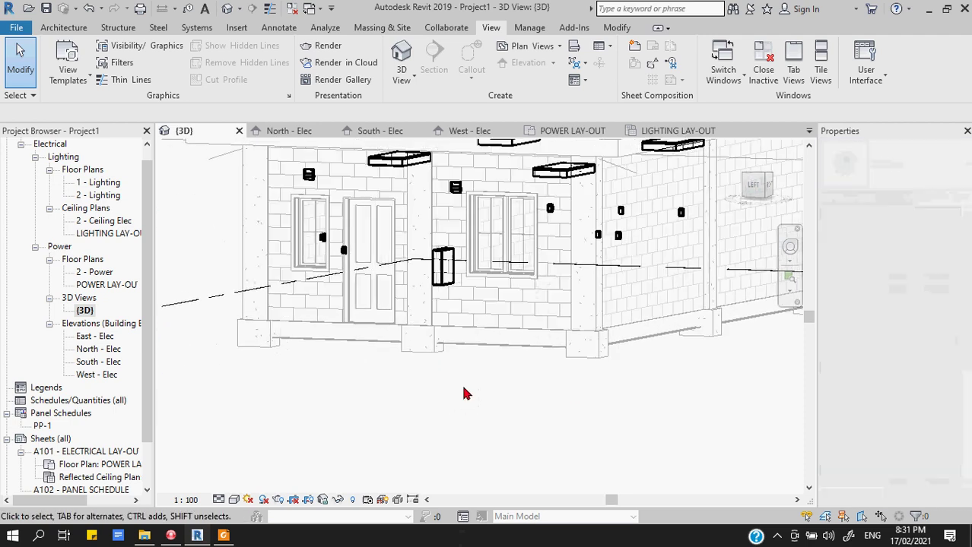
mouse_move(547, 373)
middle_mouse_down("shift")
mouse_move(552, 407)
mouse_move(537, 390)
middle_mouse_up("shift")
scroll(537, 390, "down", 4)
scroll(527, 390, "up", 6)
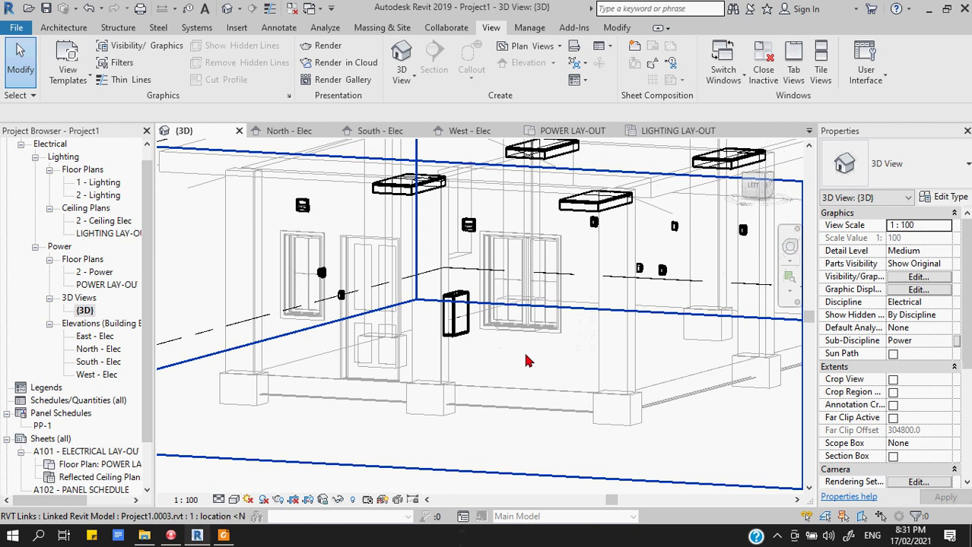
middle_click_drag(486, 401, 453, 458, "shift")
scroll(445, 427, "up", 3)
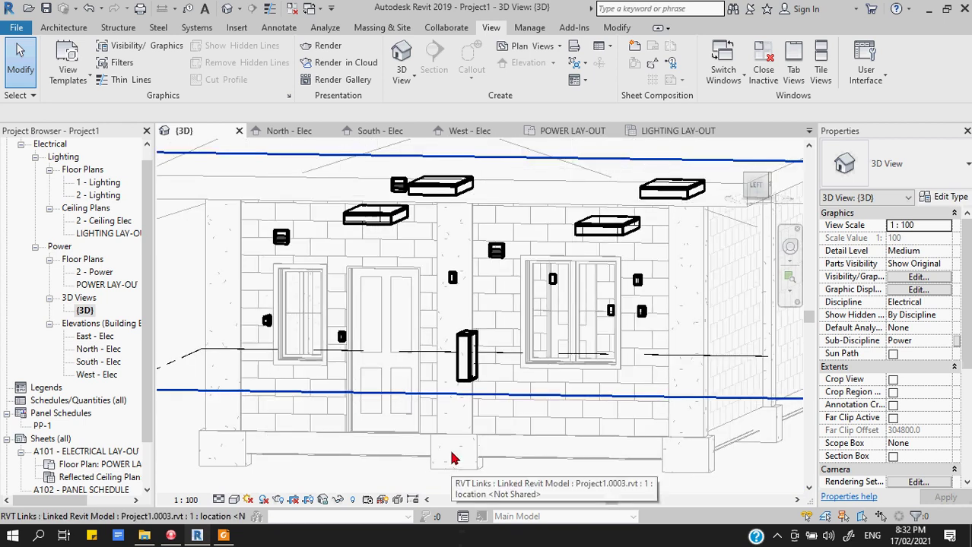
- Set the render quality to Medium and lighting to Interior: Artificial only
left_click(278, 500)
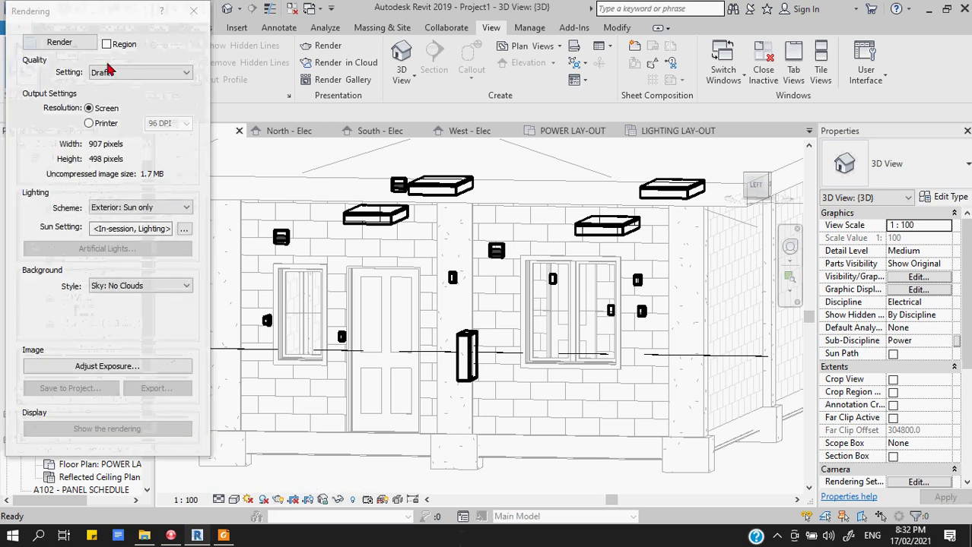
left_click(105, 72)
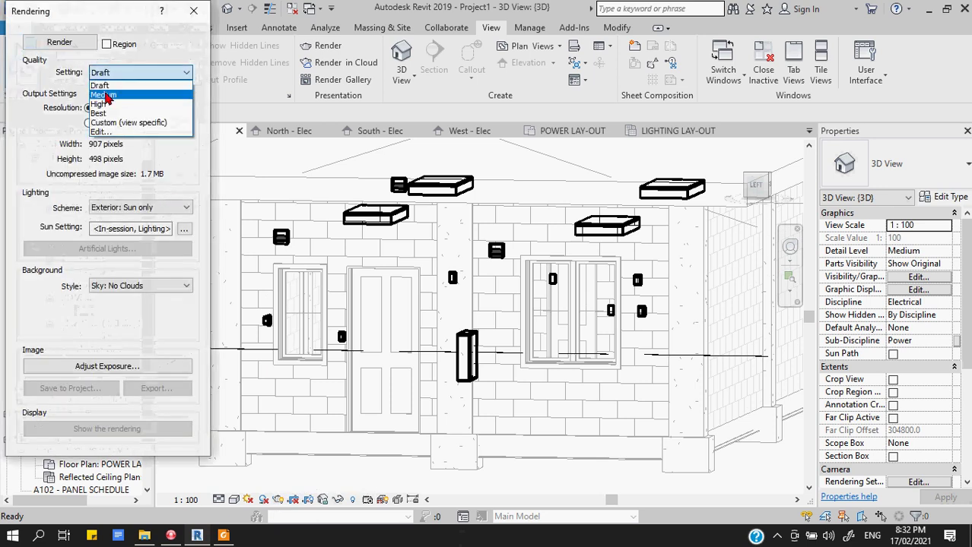
left_click(104, 94)
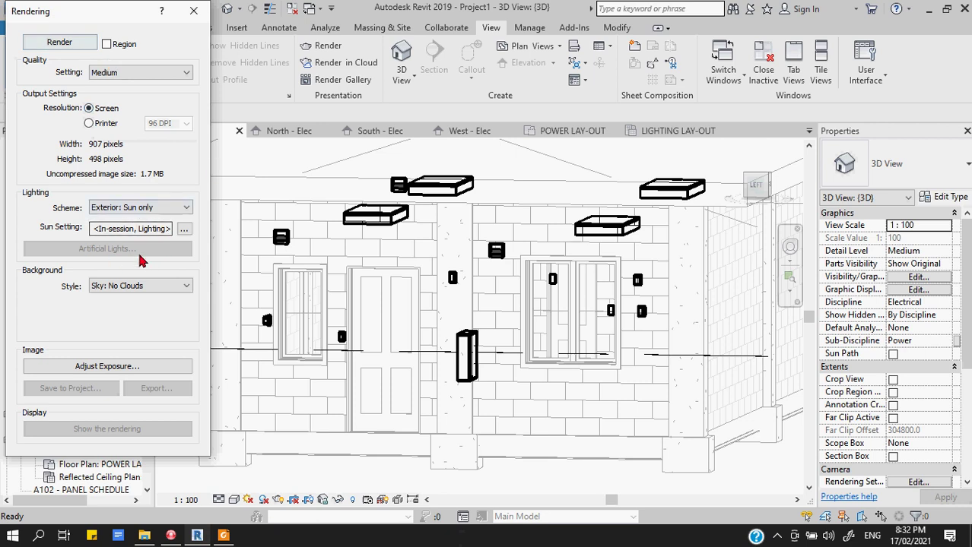
left_click(184, 231)
left_click(424, 102)
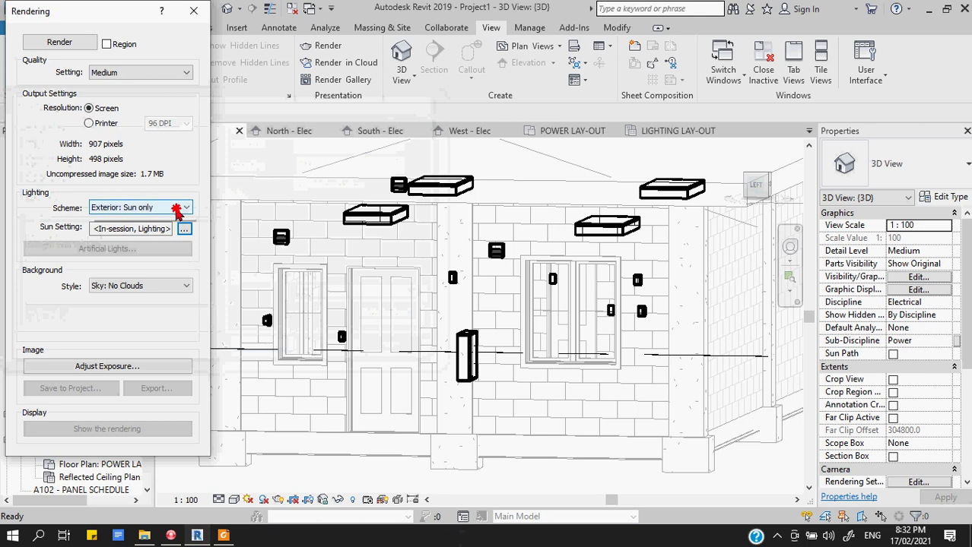
left_click(180, 208)
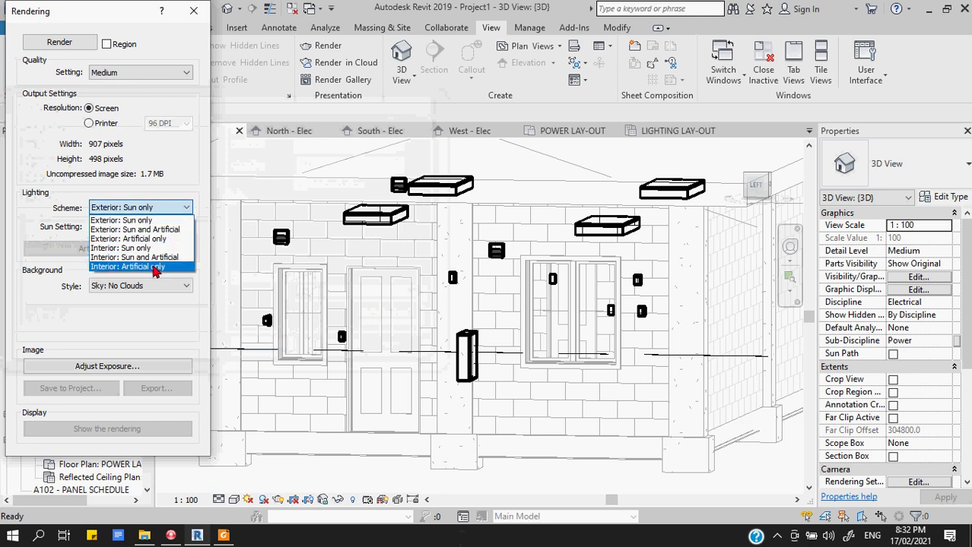
left_click(154, 267)
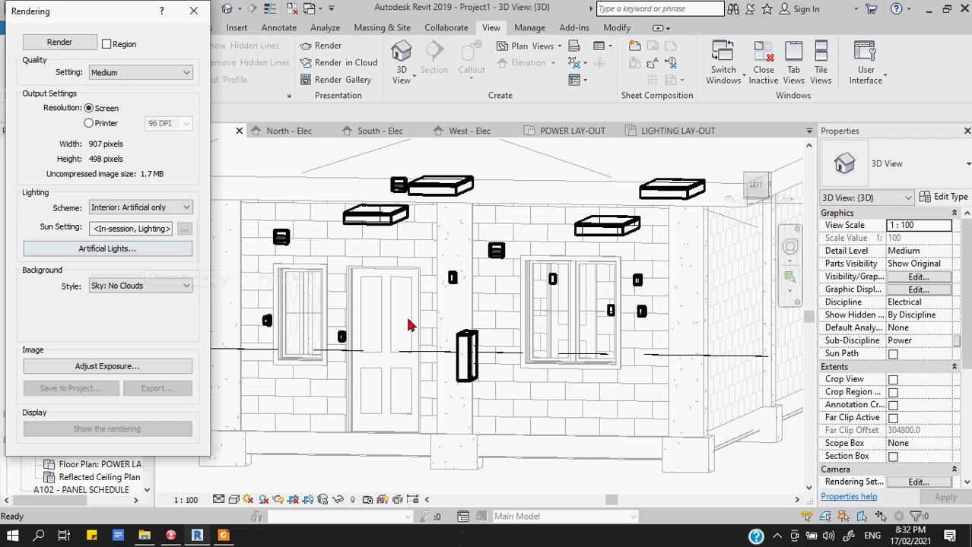
- Set the background to Sky: Very Cloudy and start the render
left_click(114, 287)
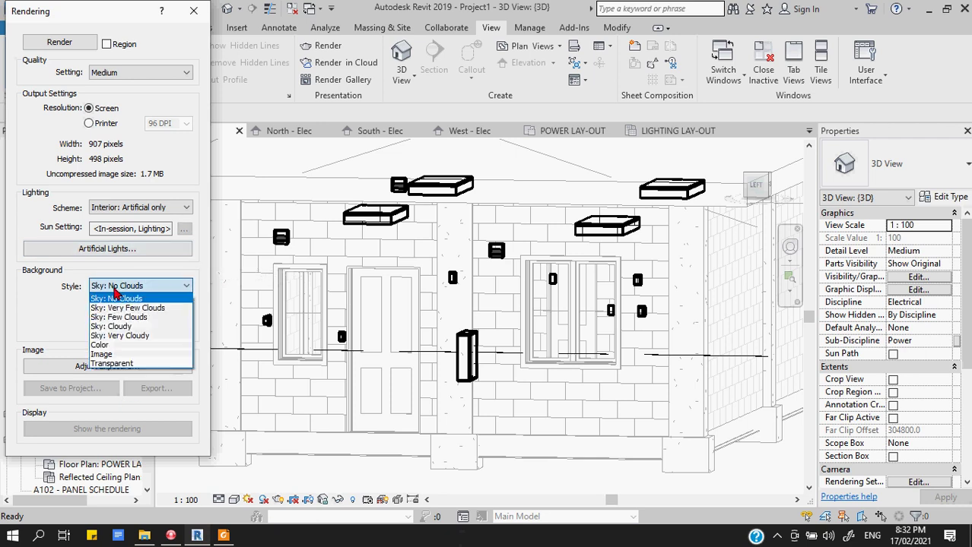
left_click(116, 298)
left_click(183, 287)
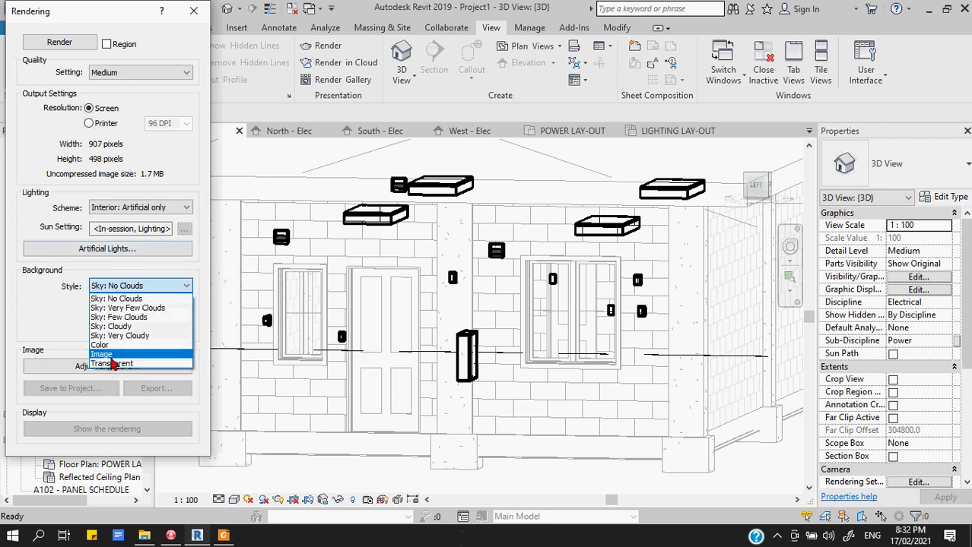
left_click(116, 336)
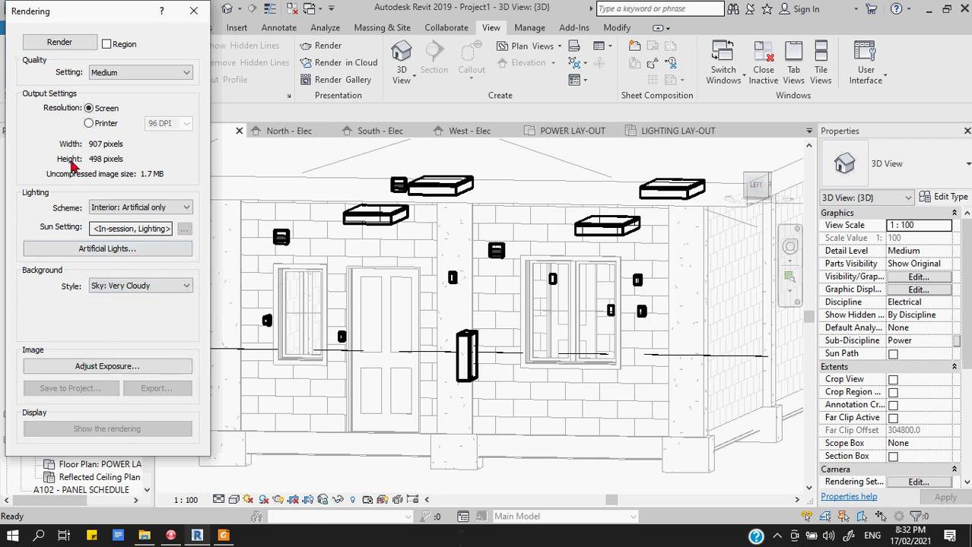
left_click(72, 44)
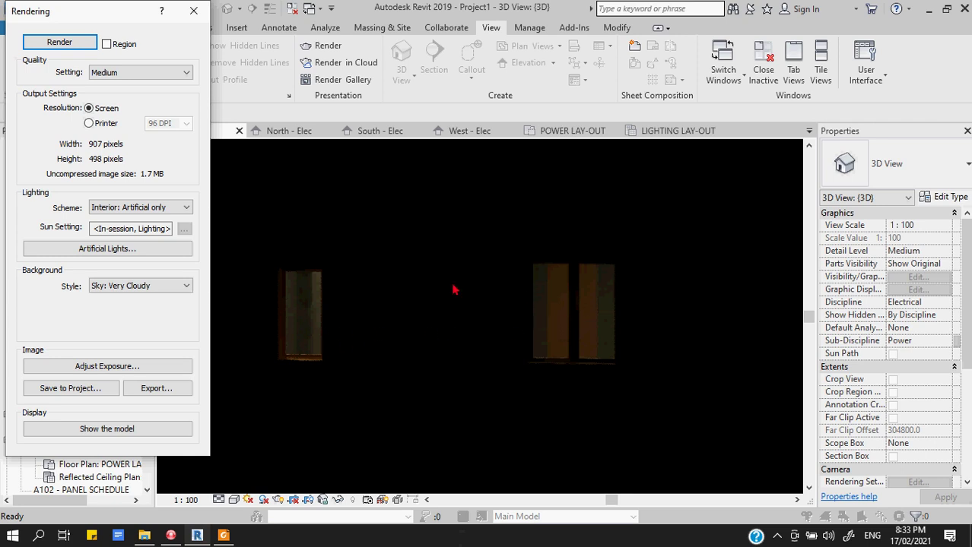
- Zoom out on the finished dark night render to see the whole image
left_click(511, 237)
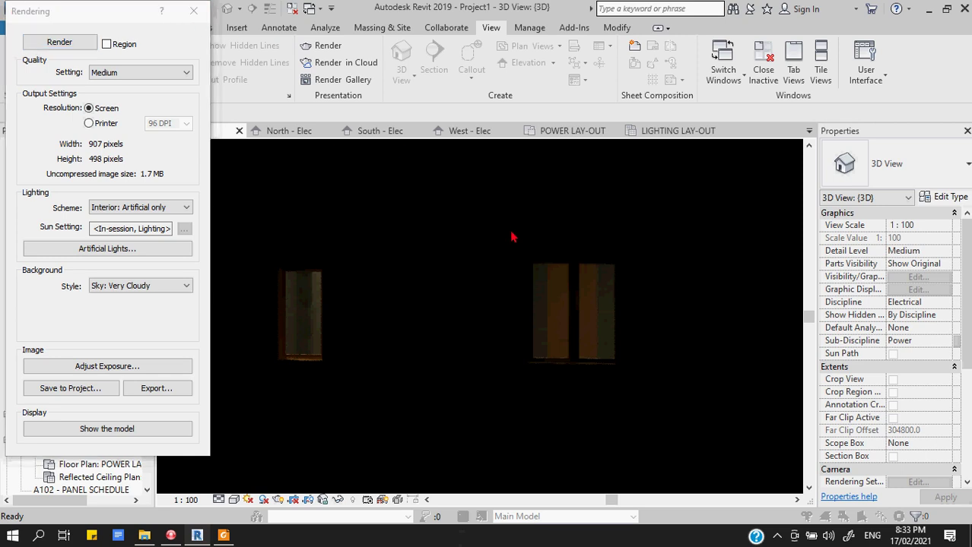
scroll(508, 276, "down", 3)
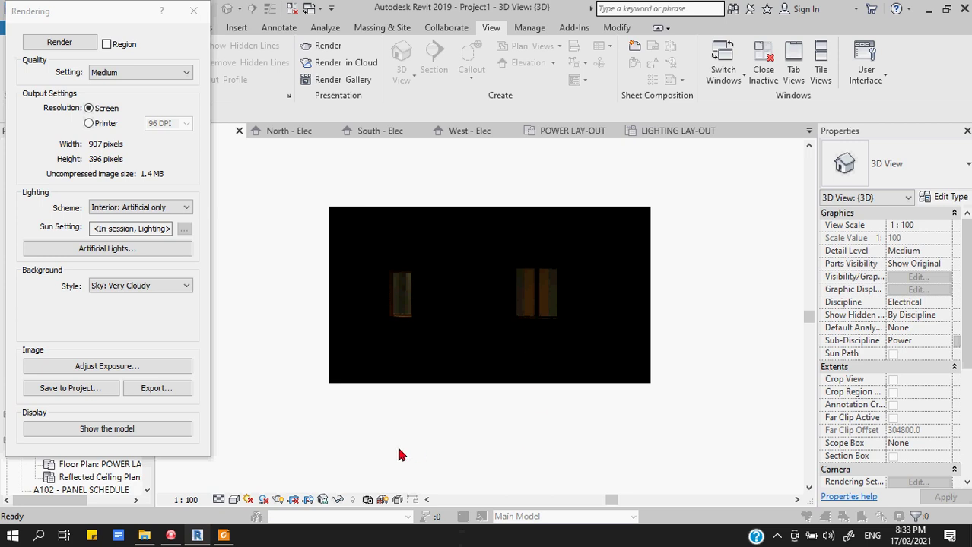
- Close the render, orbit and zoom to the front wall window, and reopen the Rendering dialog
left_click(193, 11)
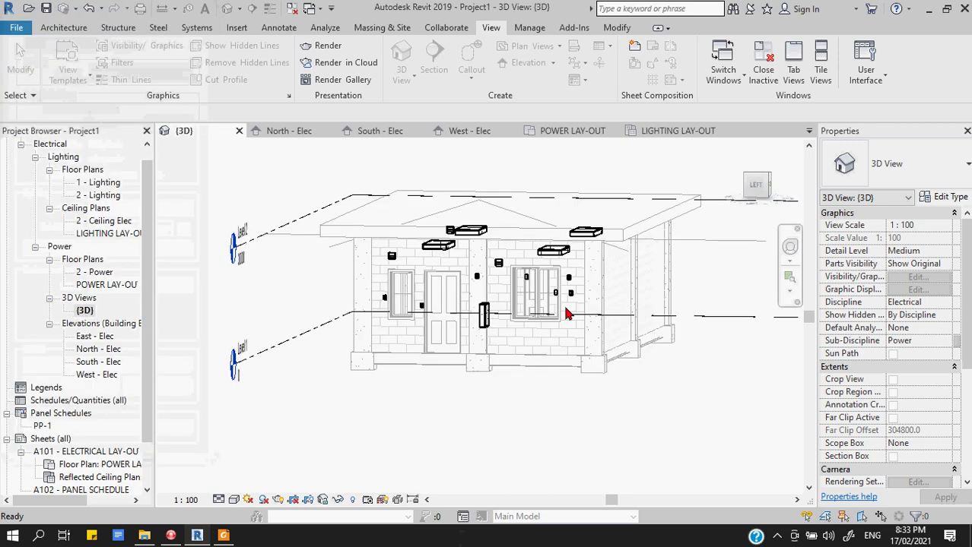
middle_click_drag(369, 440, 629, 426, "shift")
scroll(433, 298, "up", 3)
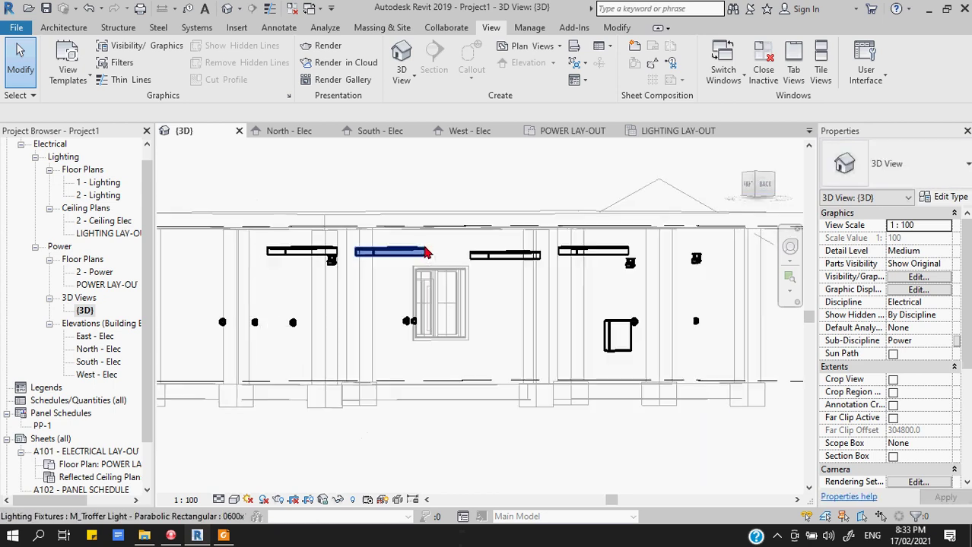
scroll(434, 298, "up", 2)
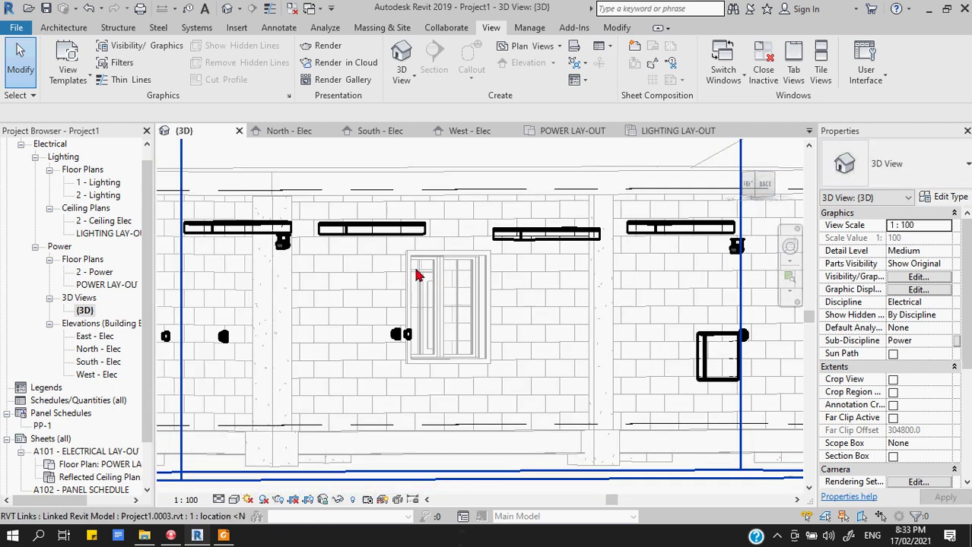
left_click(279, 501)
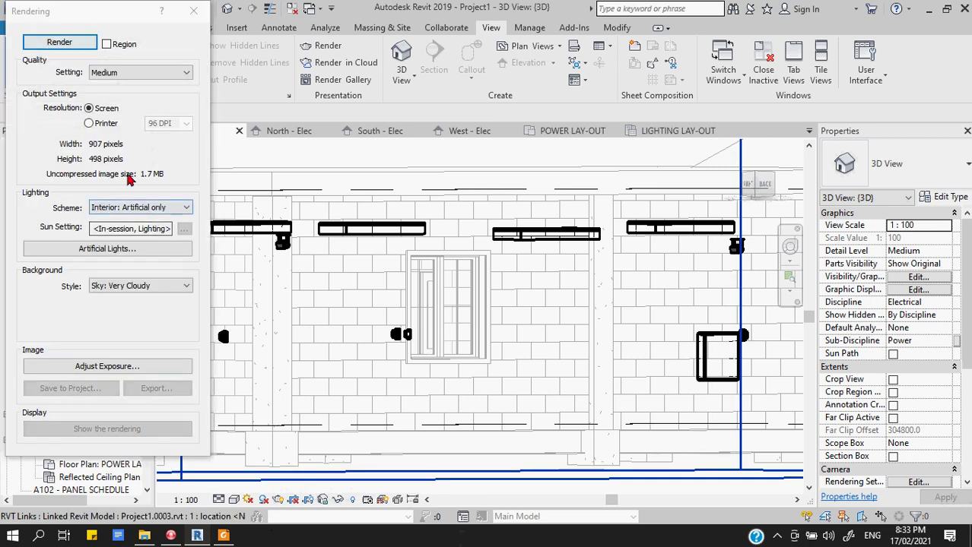
- Render the wall close-up, then close it and orbit back to a perspective of the house
left_click(33, 43)
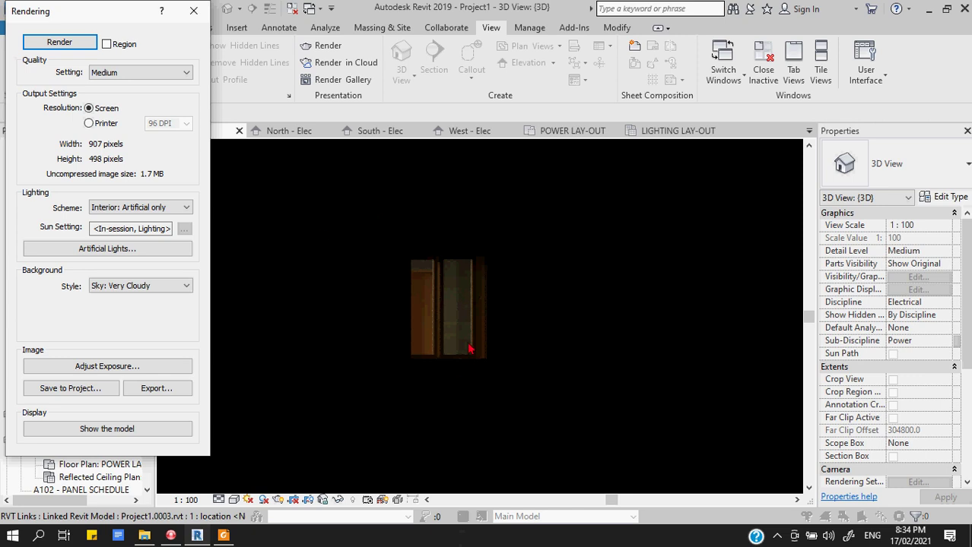
left_click(194, 11)
scroll(547, 404, "down", 4)
middle_click_drag(546, 404, 427, 352, "shift")
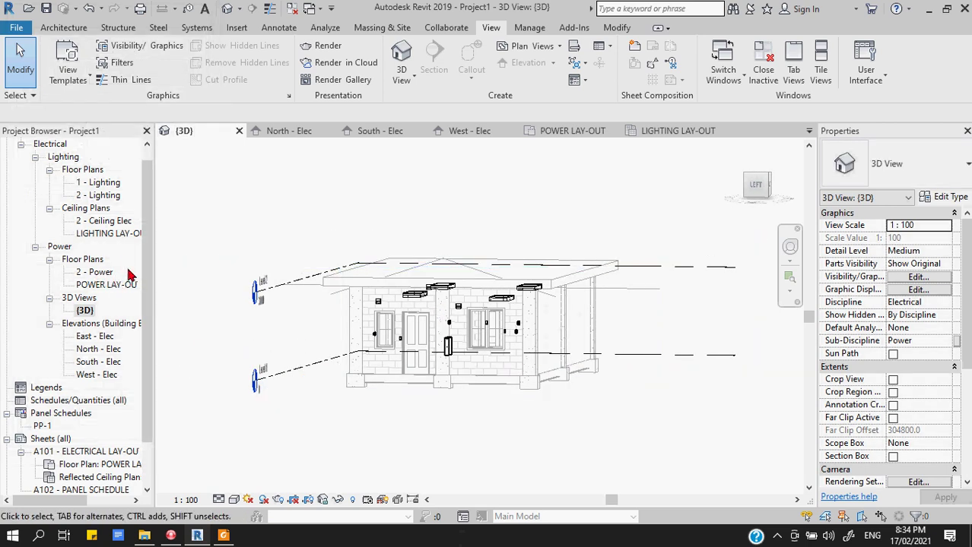
- In LIGHTING LAY-OUT, start placing a Lighting Fixture and open M_Downlight - Spot's type properties
double_click(97, 236)
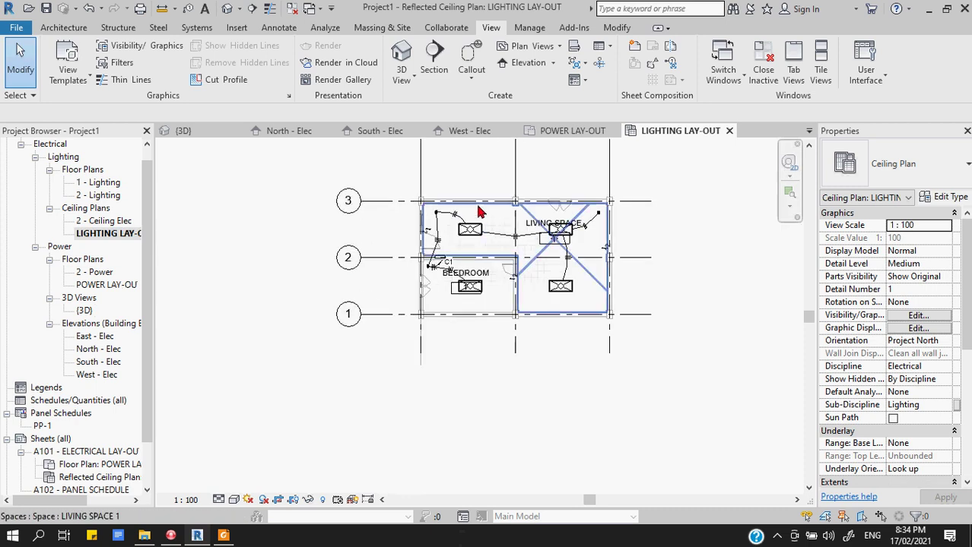
scroll(479, 213, "up", 2)
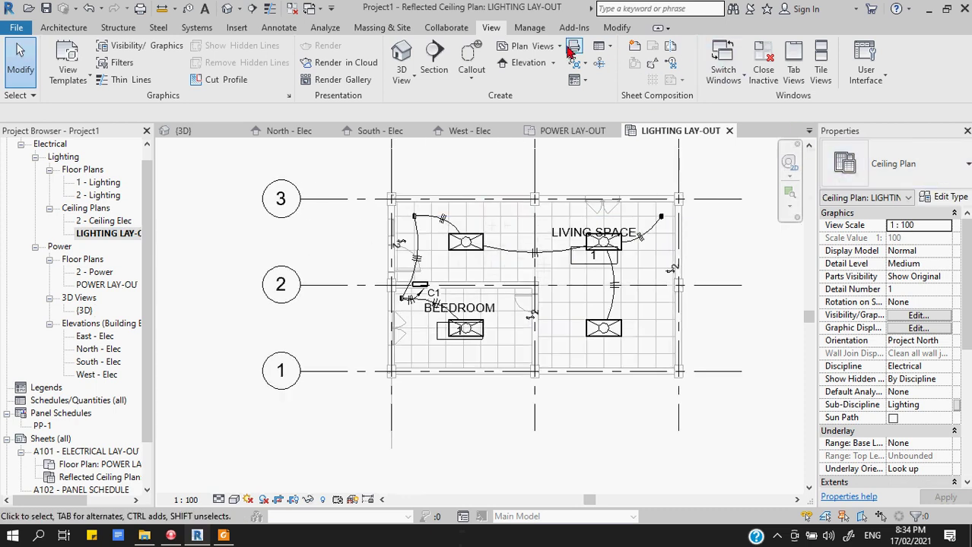
left_click(196, 28)
mouse_move(745, 74)
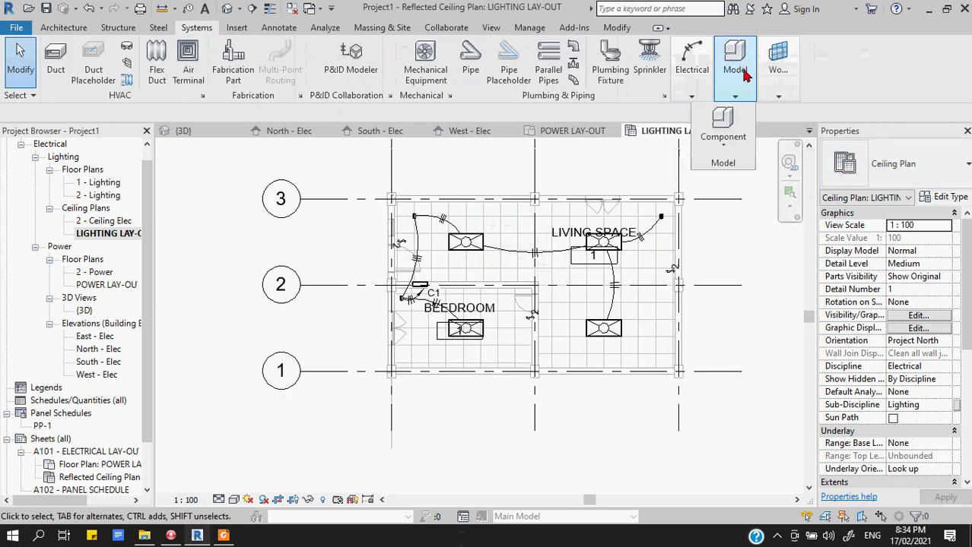
mouse_move(701, 97)
left_click(691, 135)
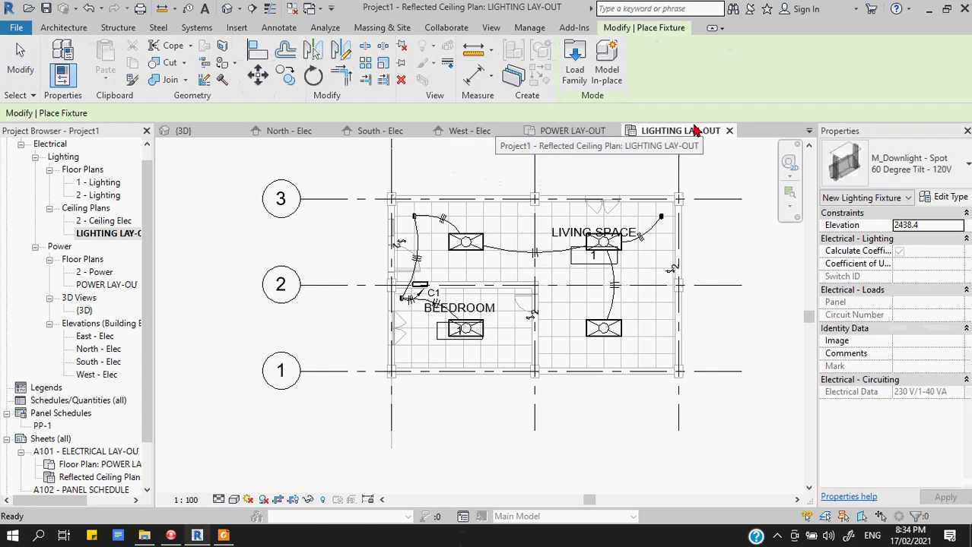
left_click(949, 198)
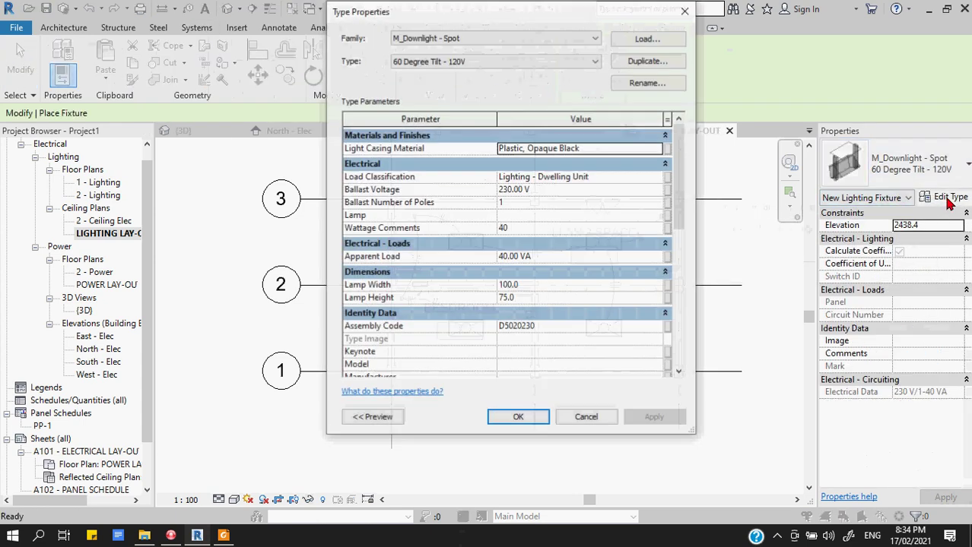
- Load M_Wall Pack Light - Exterior.rfa from the Lighting > MEP > External library folder
left_click(643, 39)
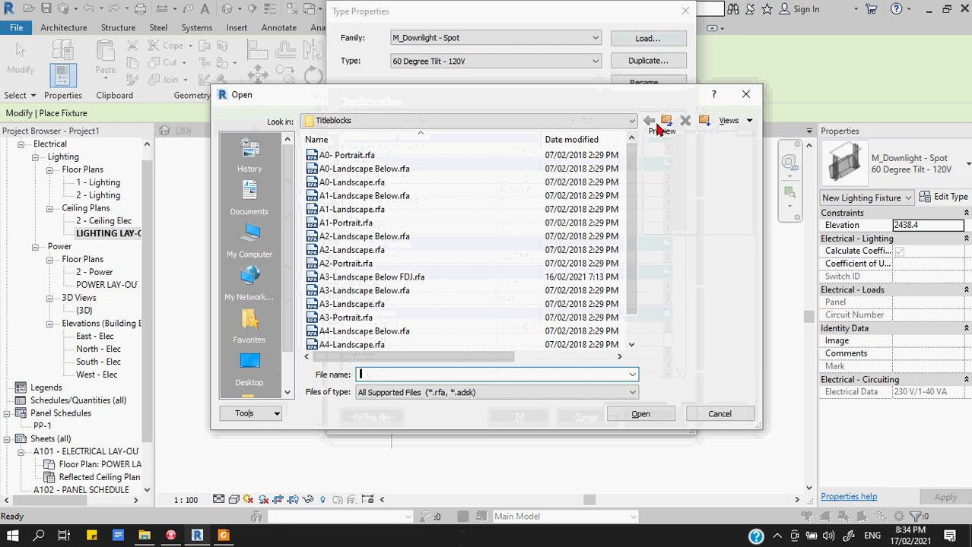
left_click(664, 123)
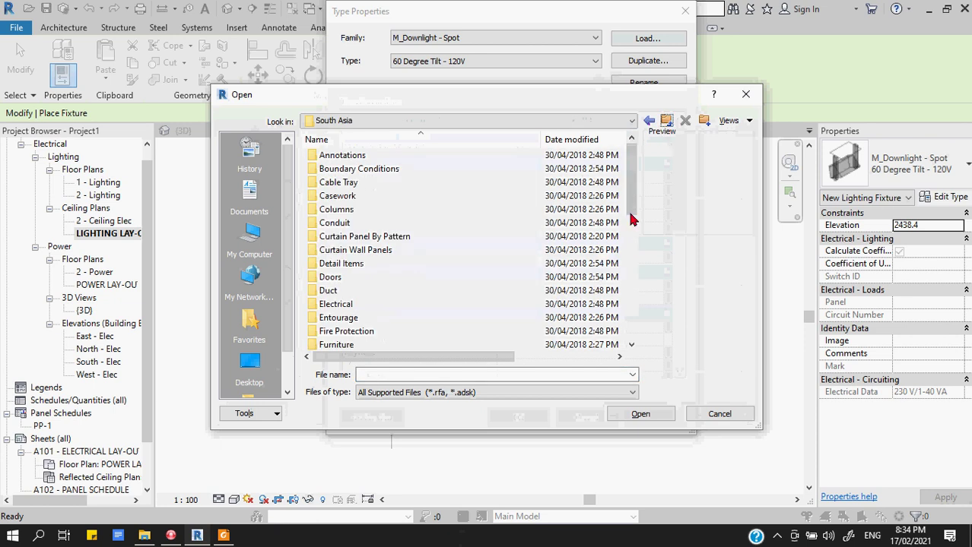
left_click_drag(631, 220, 633, 311)
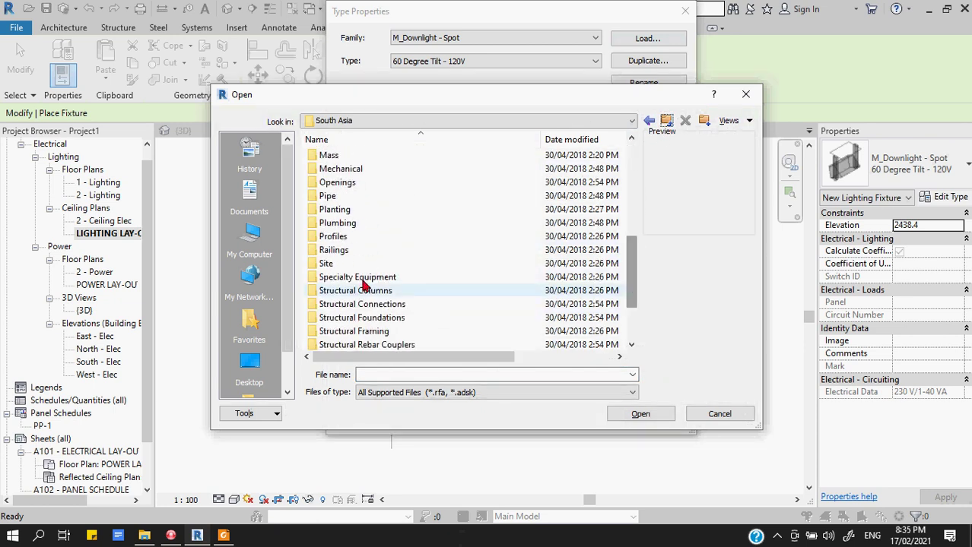
left_click_drag(628, 278, 633, 242)
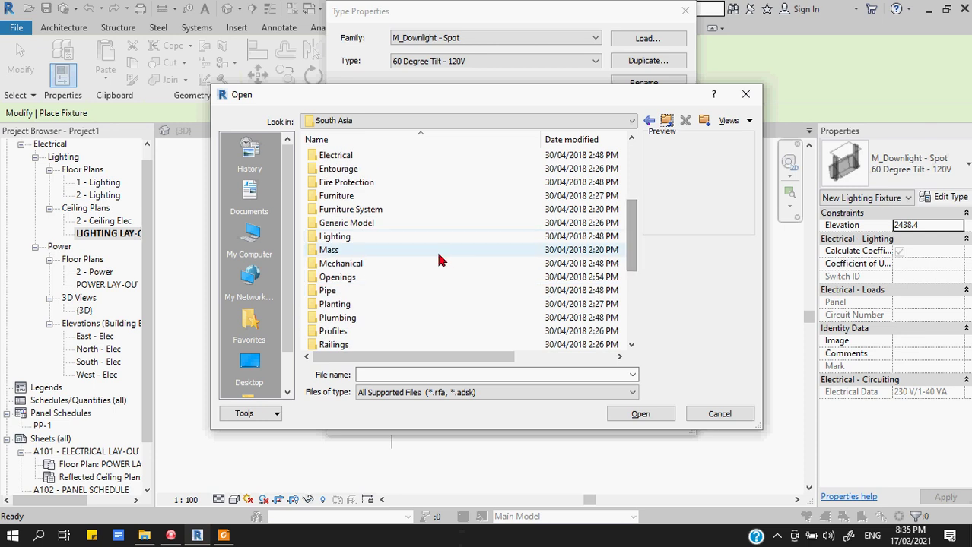
double_click(412, 239)
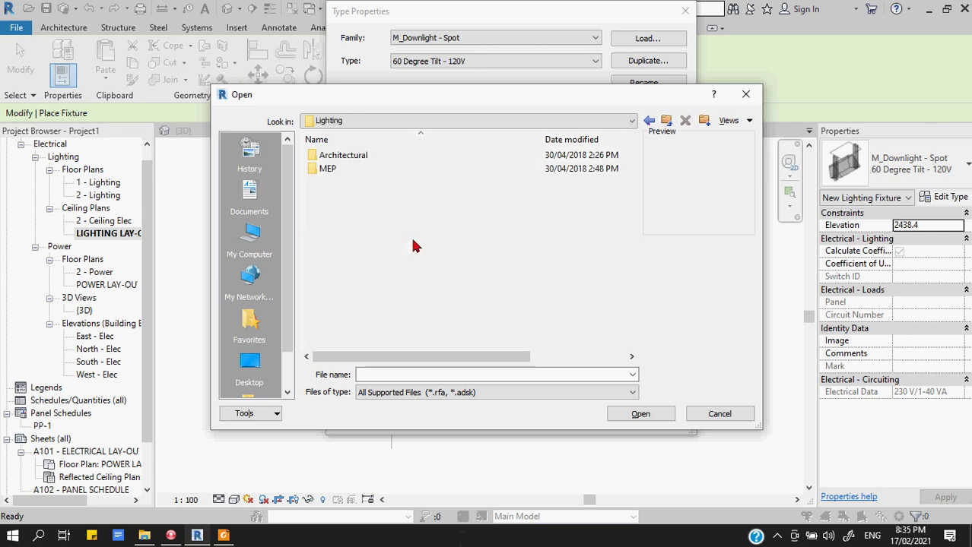
double_click(338, 173)
double_click(335, 171)
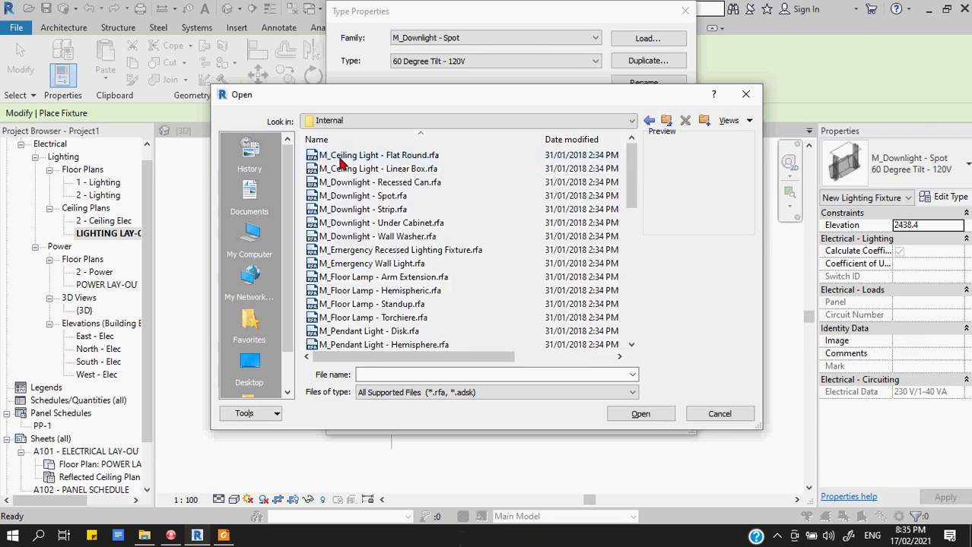
left_click(667, 124)
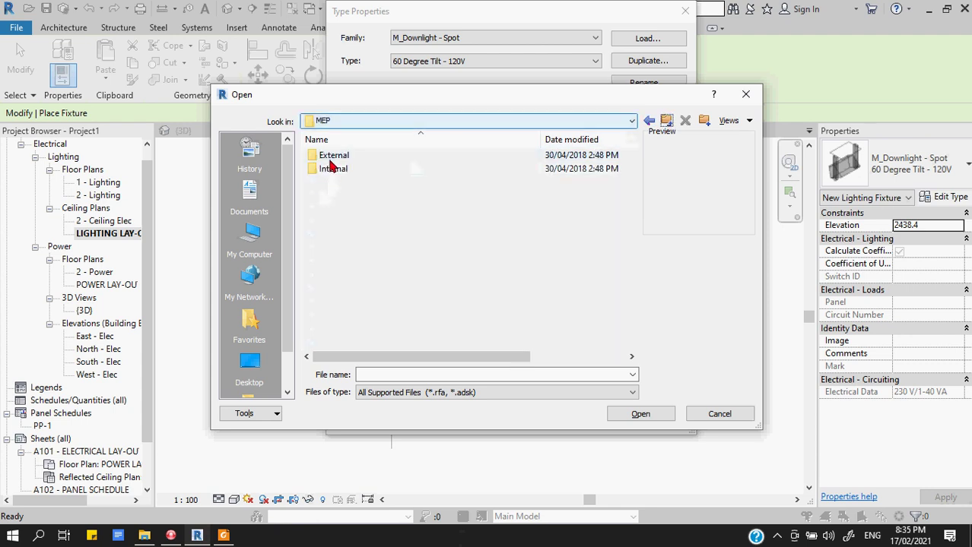
double_click(327, 160)
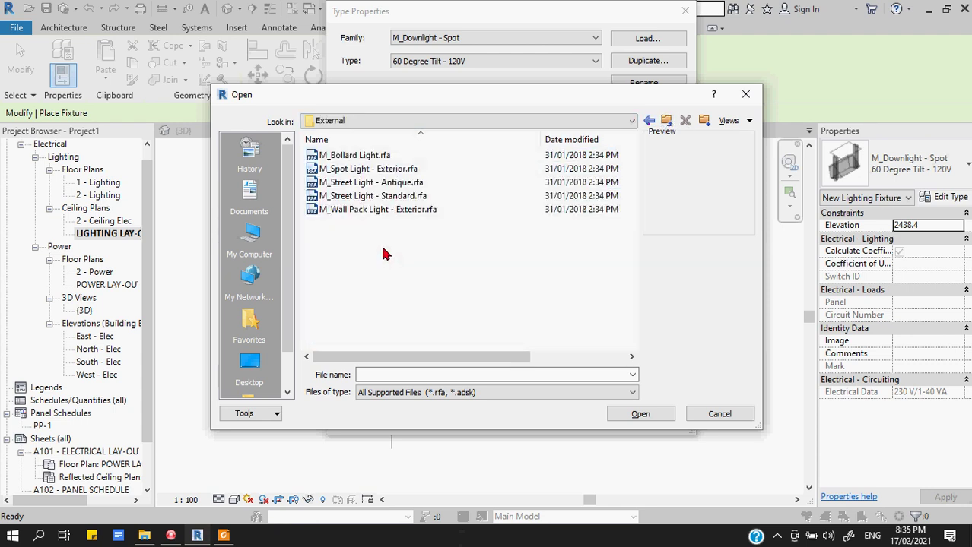
left_click(359, 209)
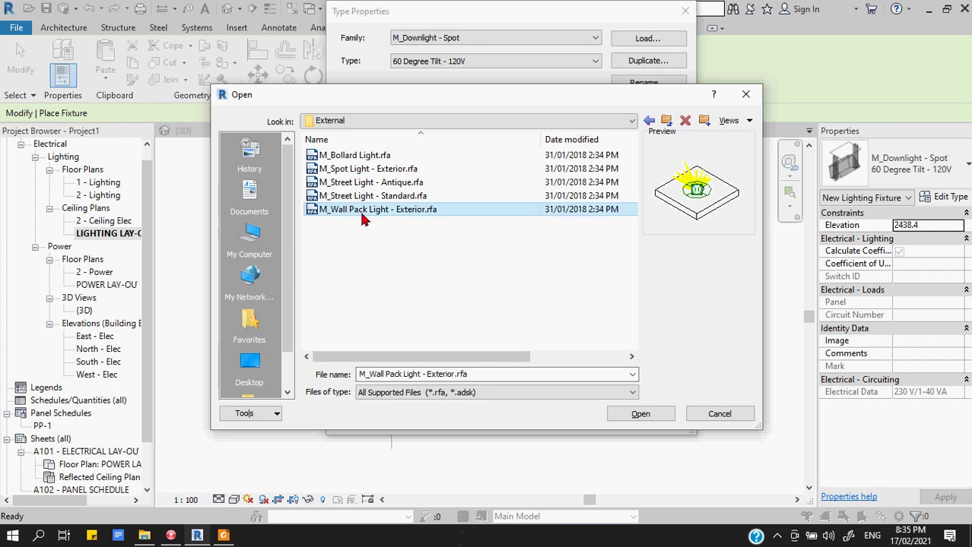
left_click(650, 413)
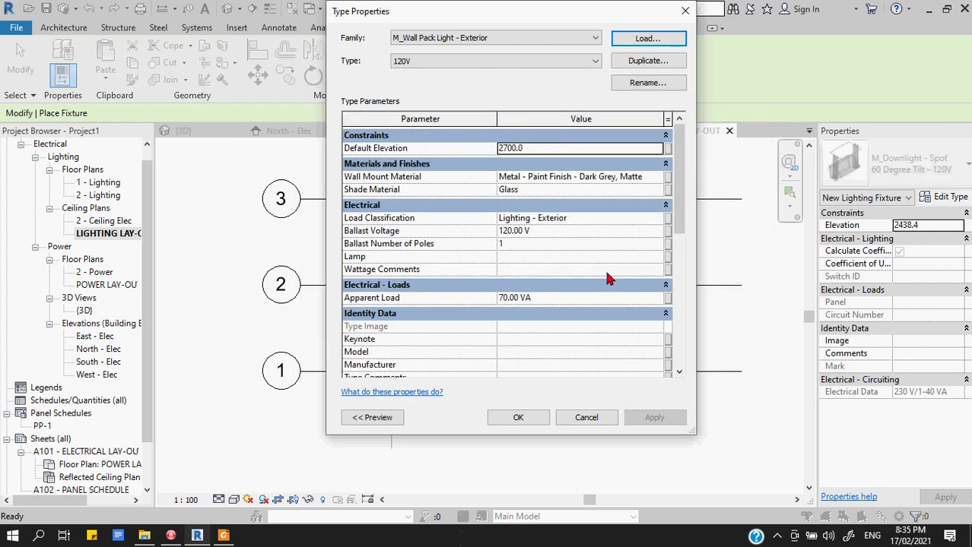
- Set the wall pack light type's Ballast Voltage to 230 V and Apparent Load to 120 VA
left_click(534, 231)
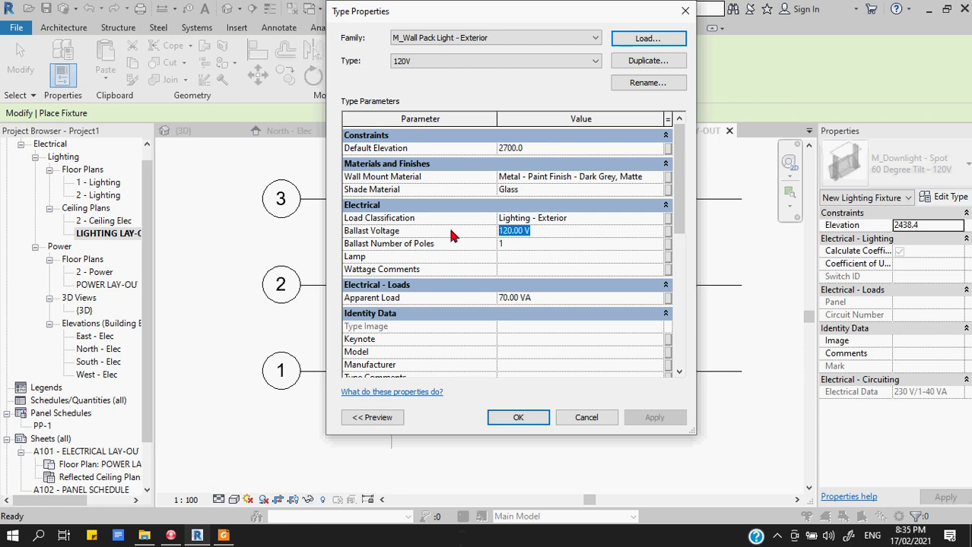
type("230")
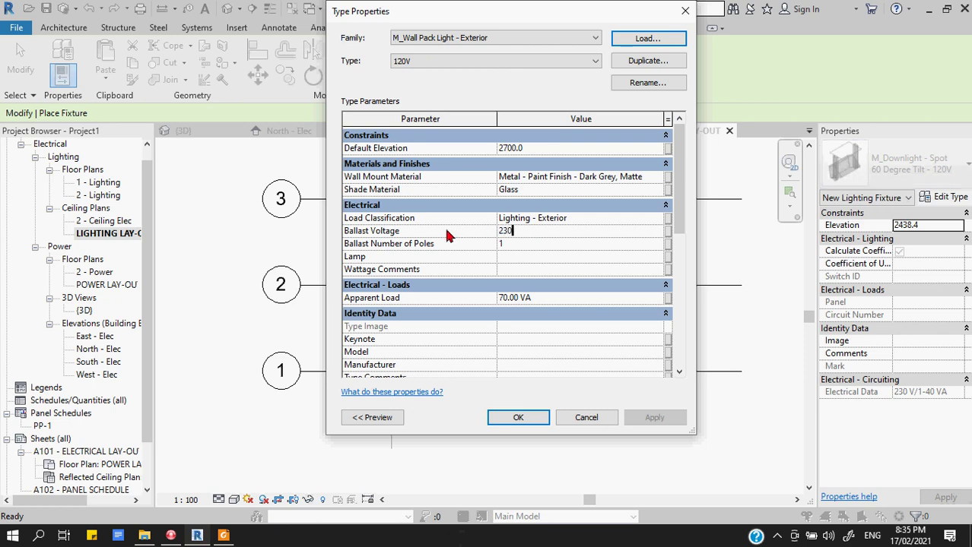
left_click(557, 297)
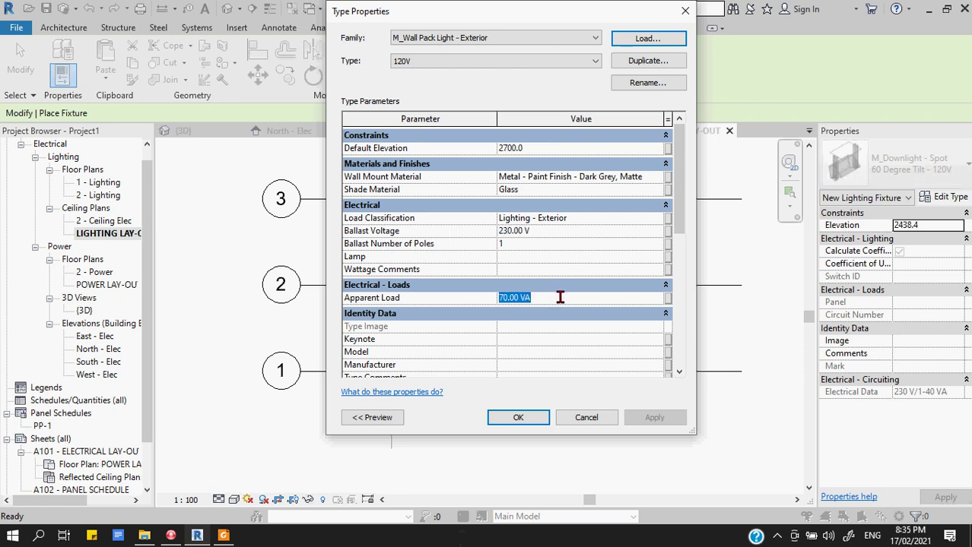
type("120")
left_click(633, 339)
left_click_drag(673, 211, 686, 373)
- Set Initial Intensity wattage to 120 W, leave Light Loss Factor unchanged, and apply
left_click(590, 303)
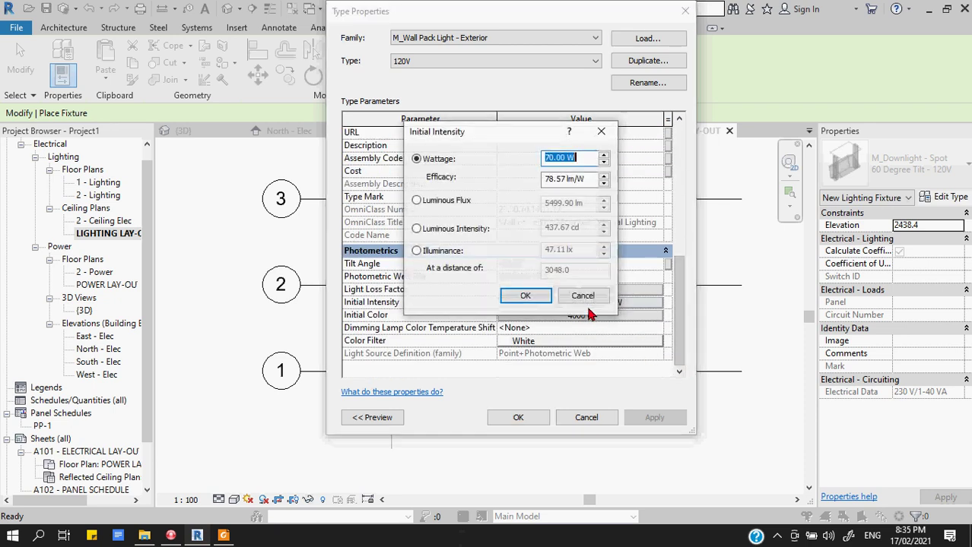
type("1")
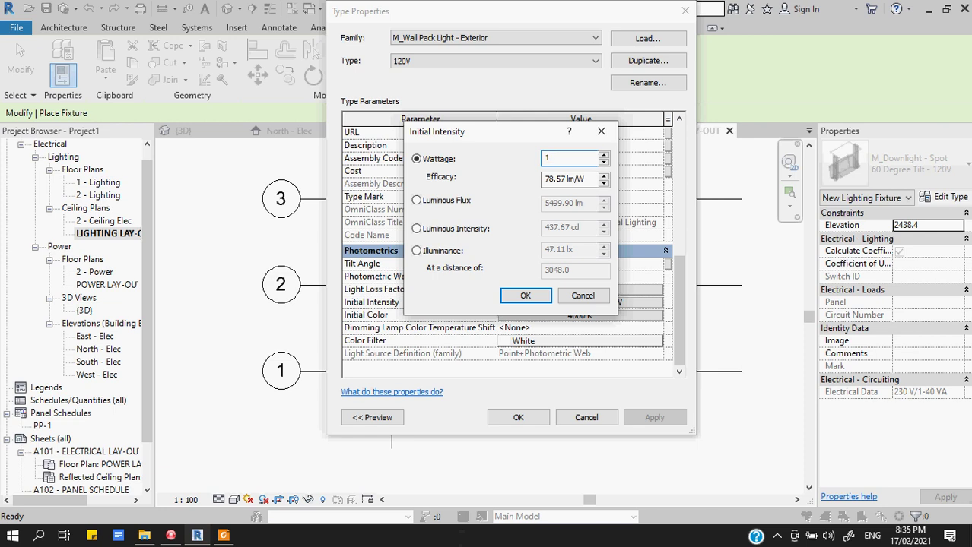
type("20")
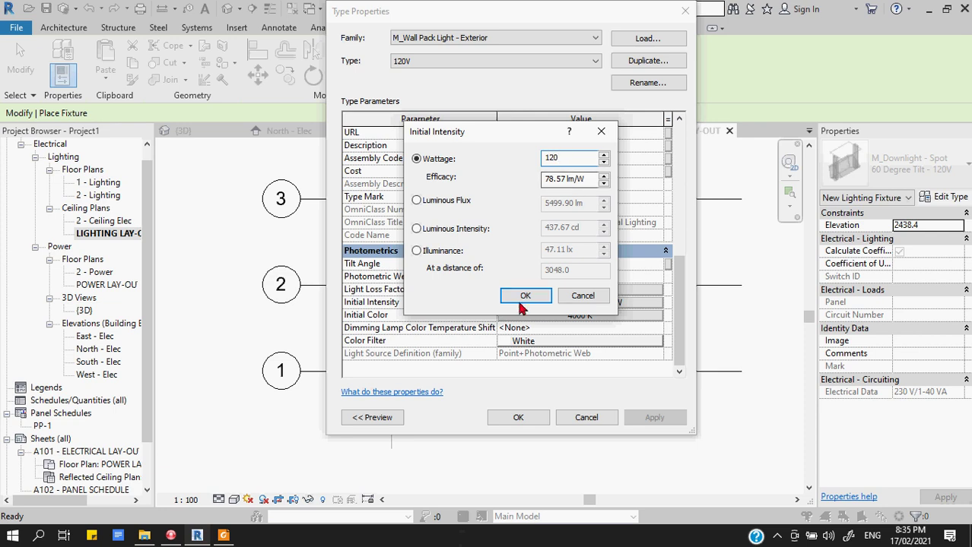
left_click(524, 296)
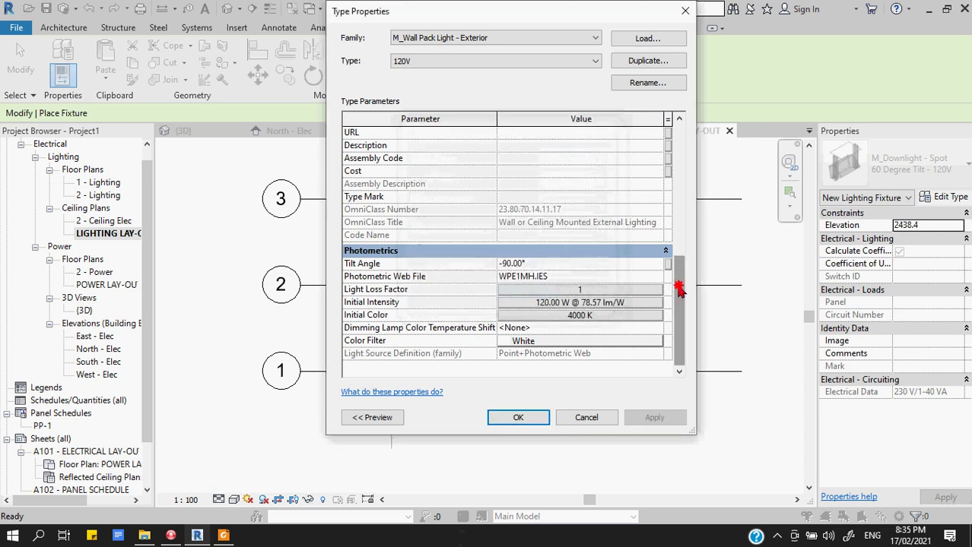
scroll(676, 286, "up", 1)
scroll(676, 286, "down", 1)
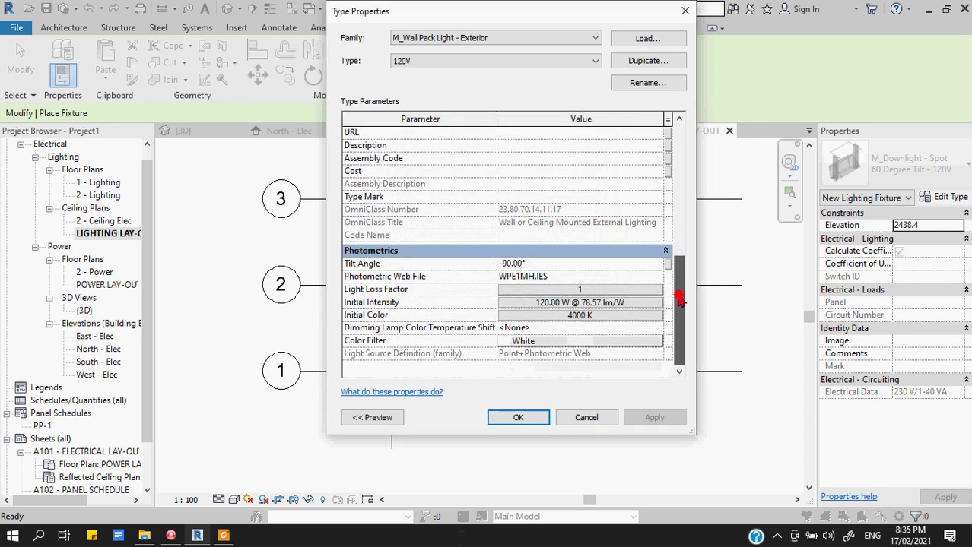
left_click(558, 291)
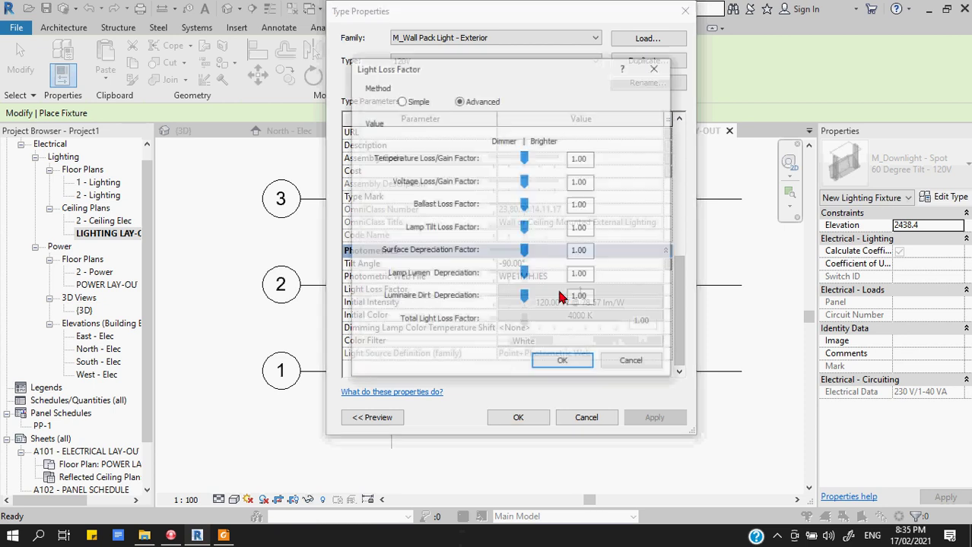
left_click(651, 73)
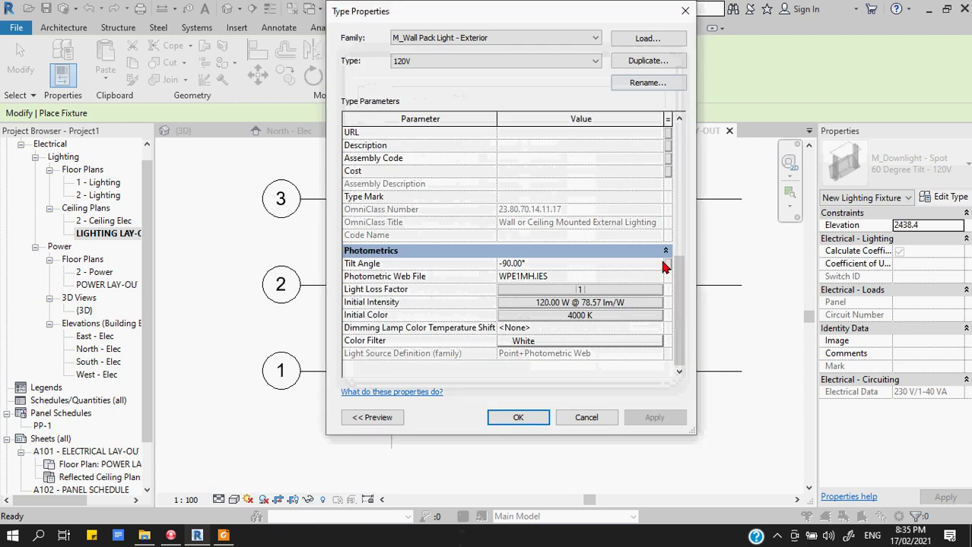
left_click(519, 418)
- Place the wall pack light on the exterior wall face beside BEEDROOM
scroll(368, 228, "up", 3)
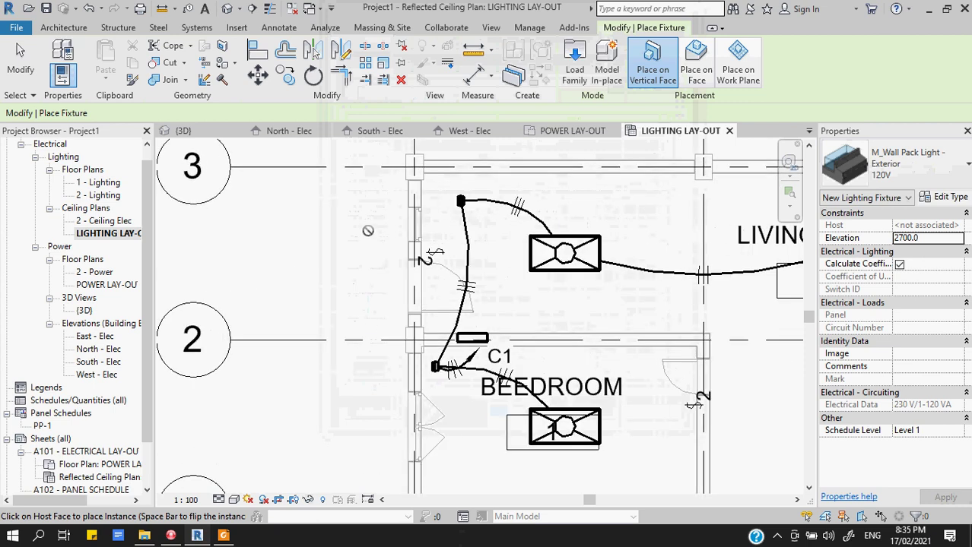
scroll(368, 230, "up", 1)
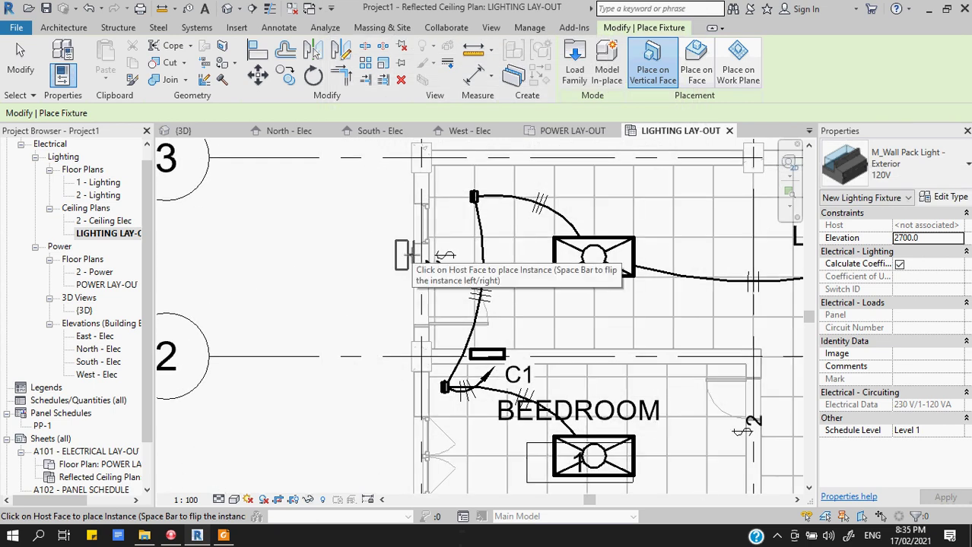
scroll(402, 255, "down", 1)
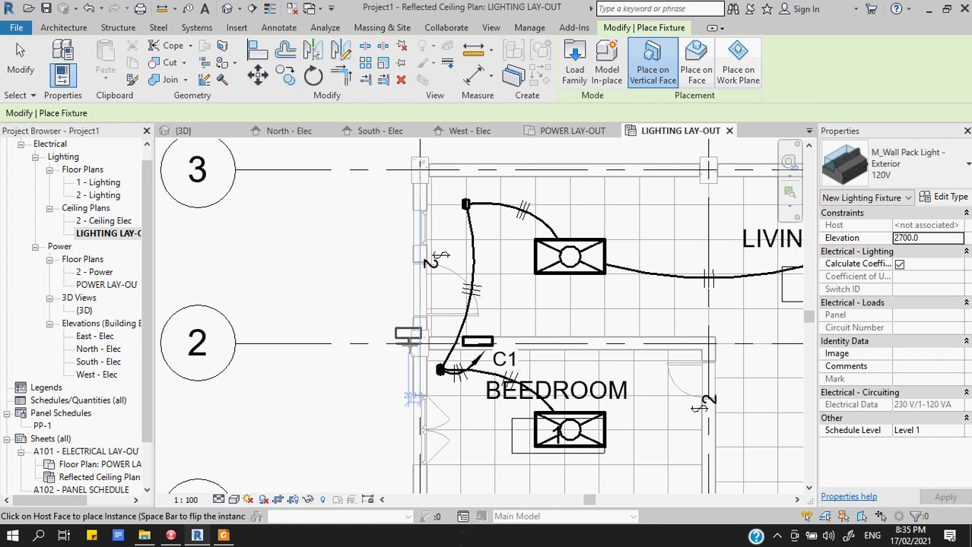
scroll(410, 348, "up", 3)
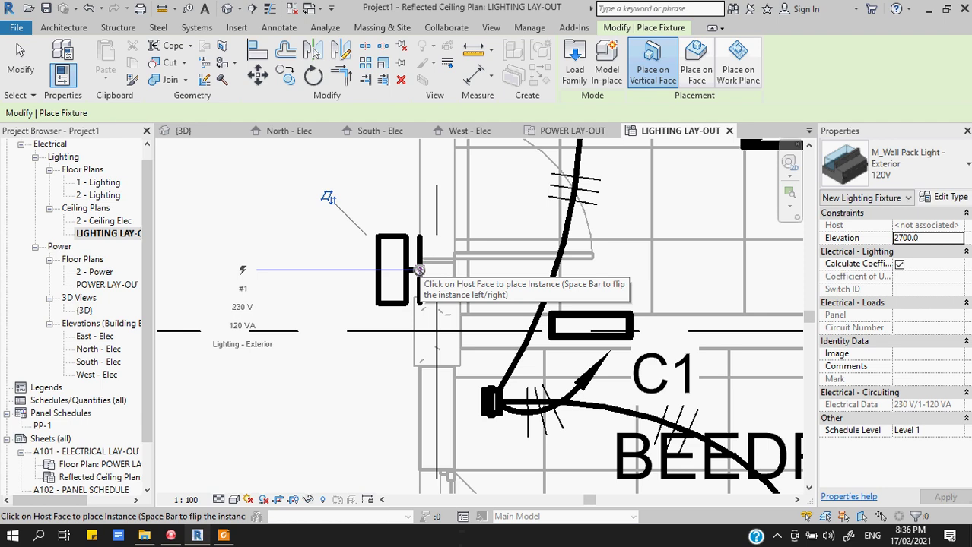
left_click(419, 271)
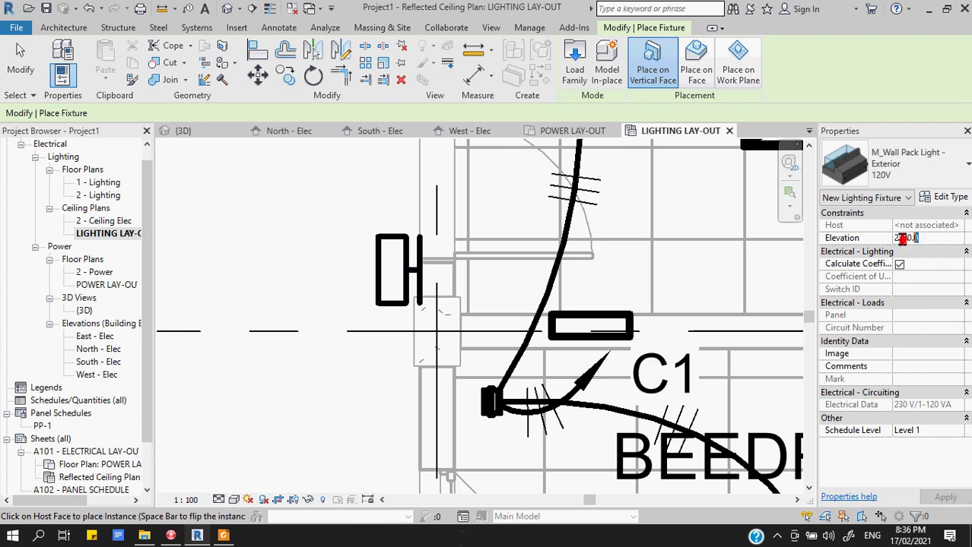
left_click(938, 241)
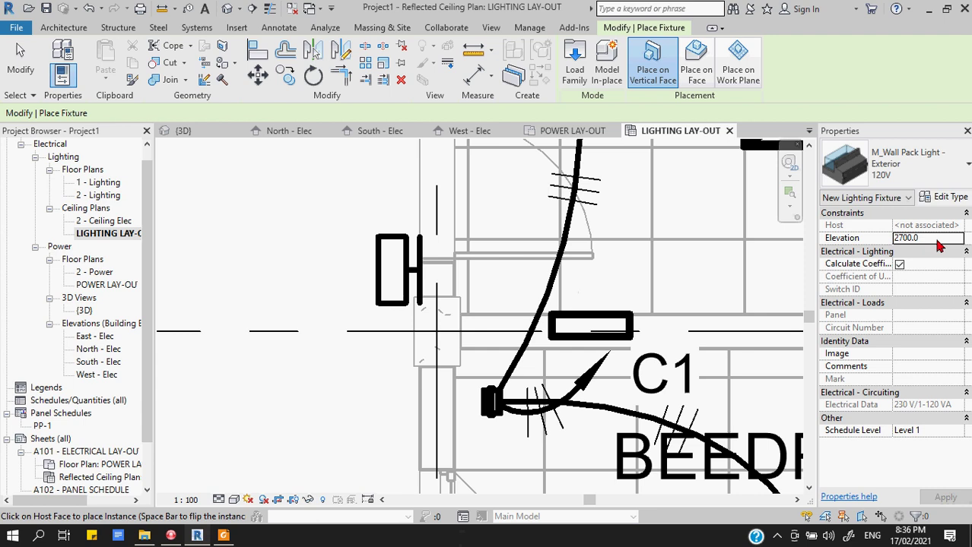
key("Escape")
key("Escape")
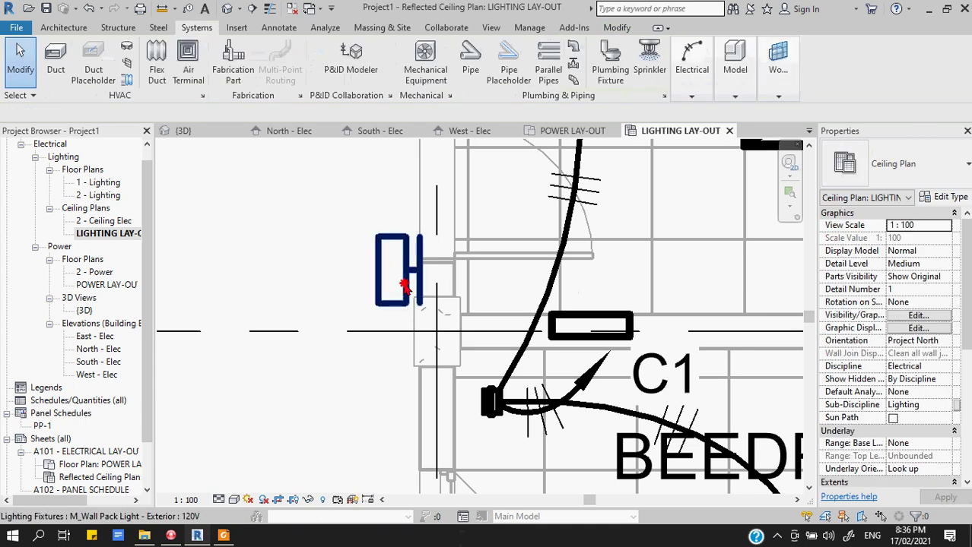
- Change the wall pack light's elevation from 2700 to 2000 and check it
left_click(403, 285)
left_click(922, 239)
left_click_drag(921, 239, 852, 242)
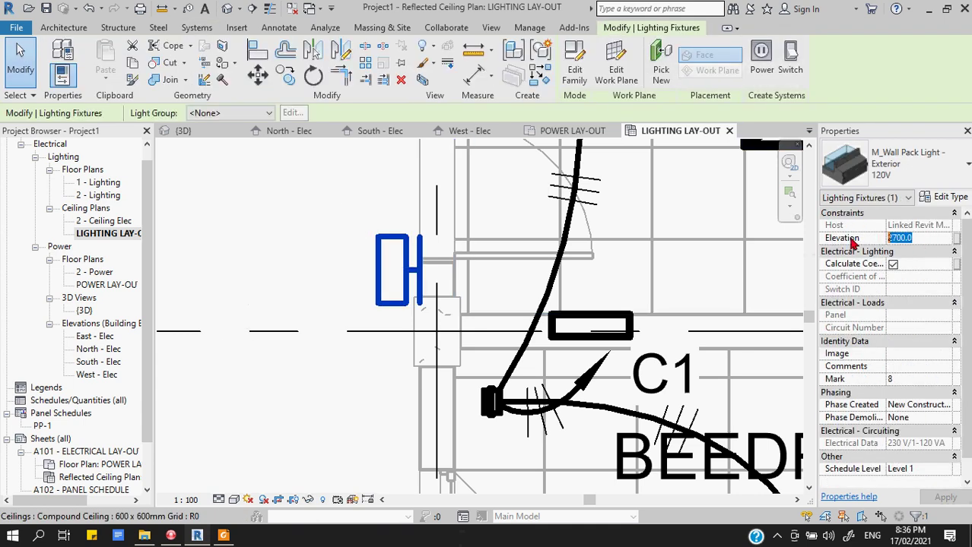
type("2")
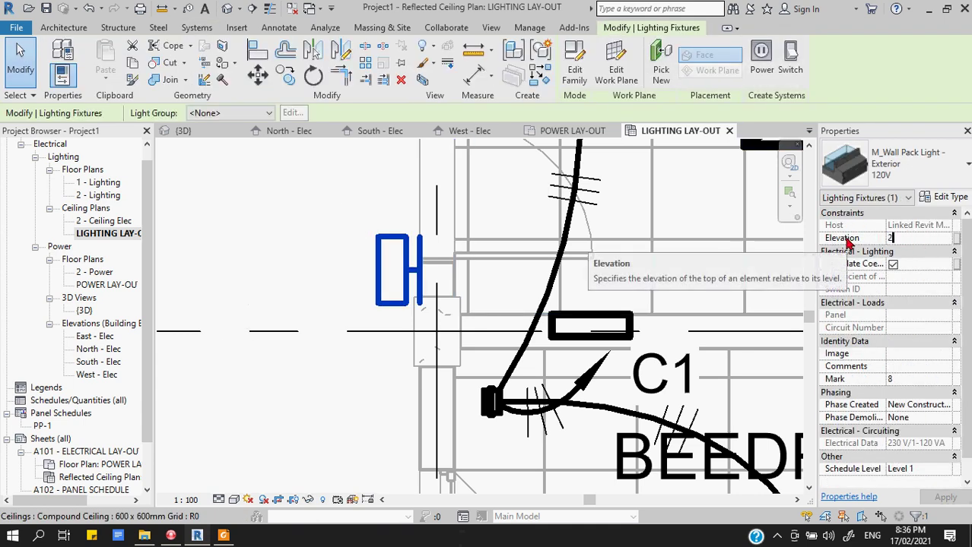
type("000")
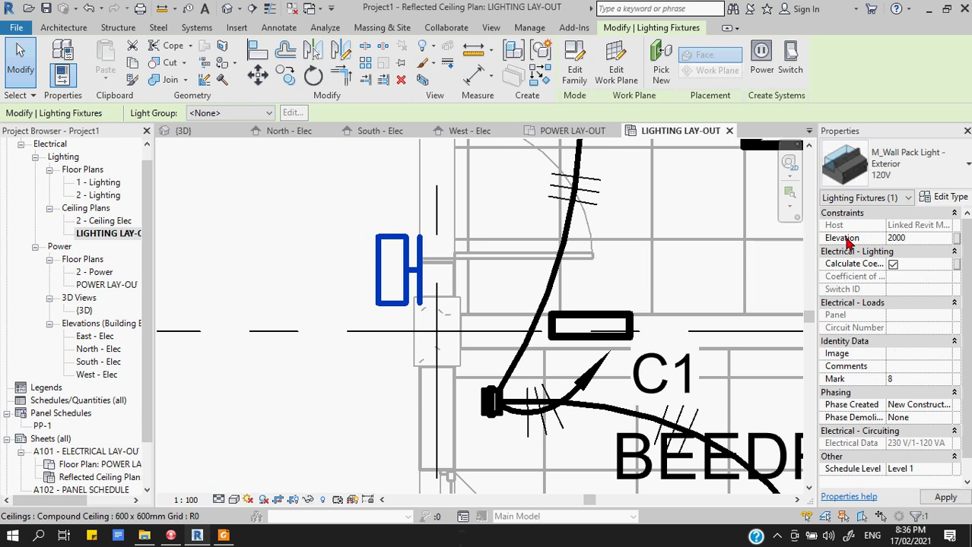
left_click(356, 382)
scroll(410, 372, "down", 2)
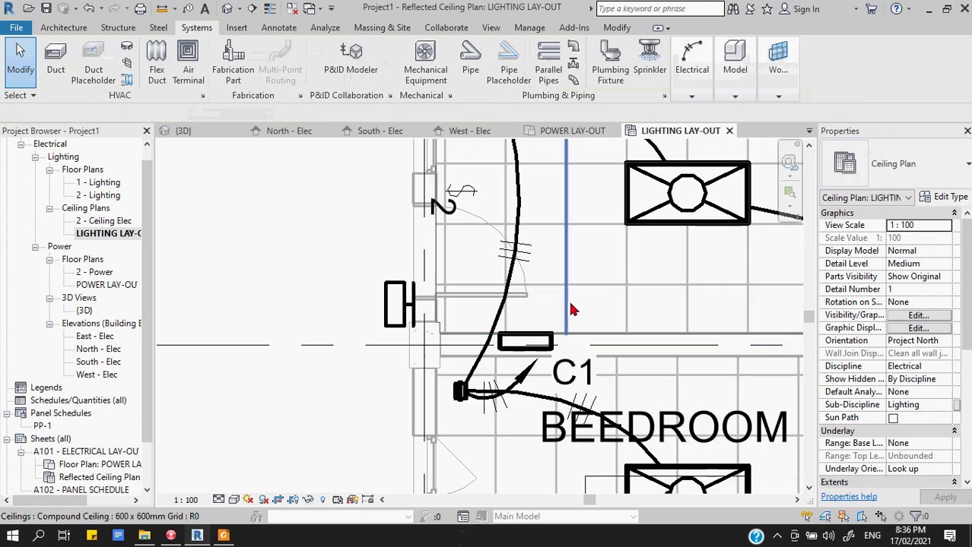
scroll(582, 304, "down", 1)
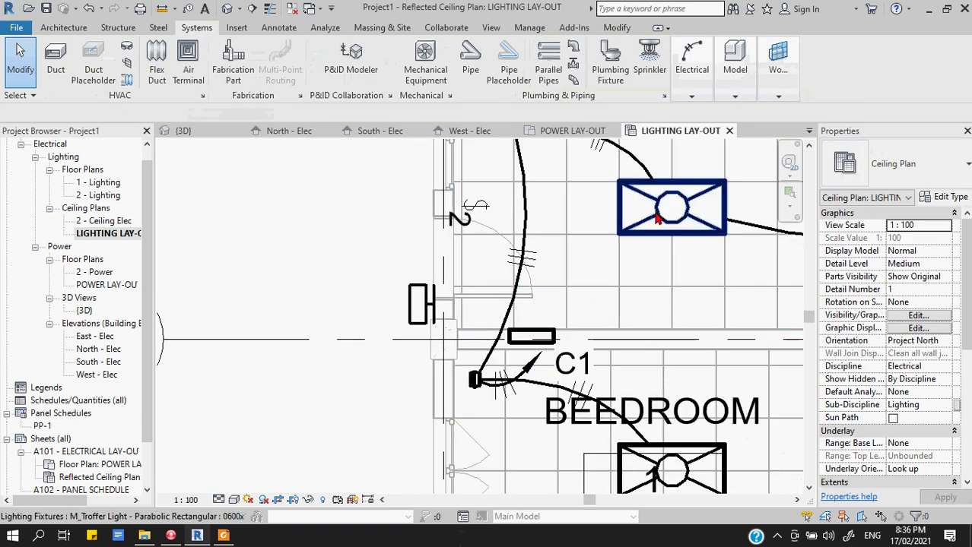
left_click(423, 303)
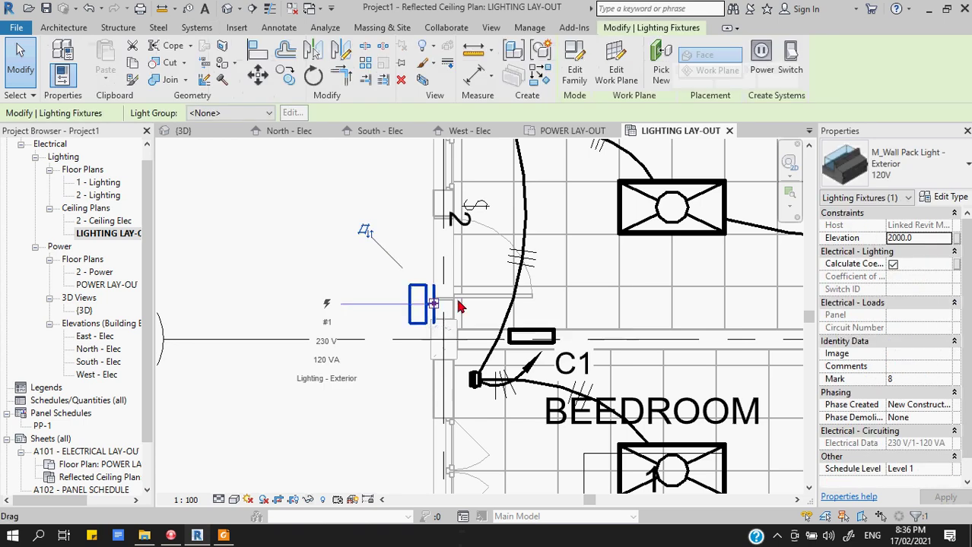
key("Escape")
left_click(641, 242)
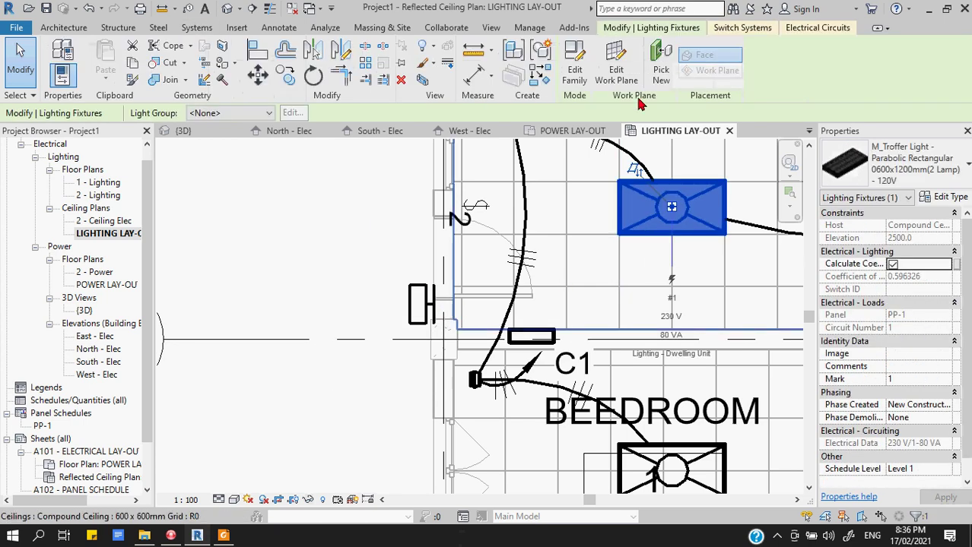
- Review the troffer's lighting circuit and assign the nearby switch to the troffer
left_click(803, 31)
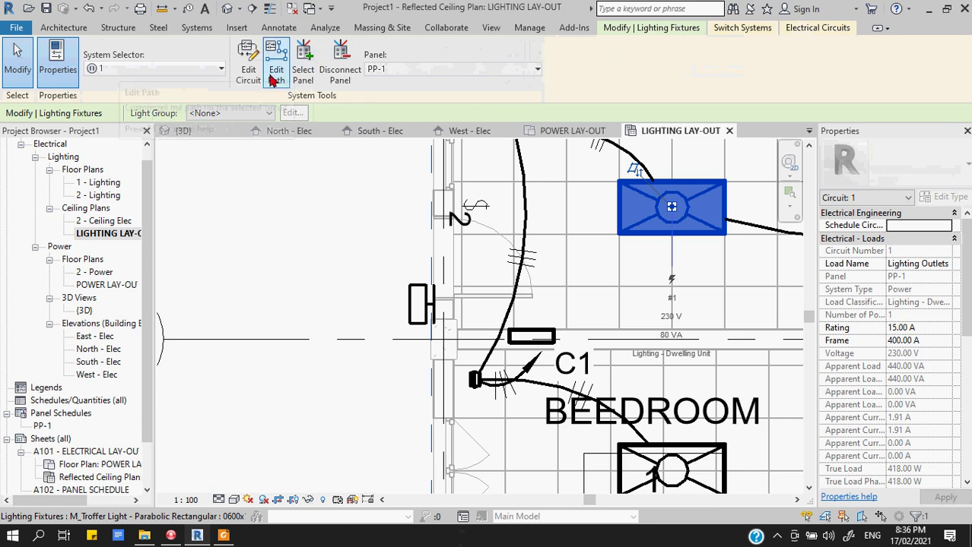
left_click(247, 64)
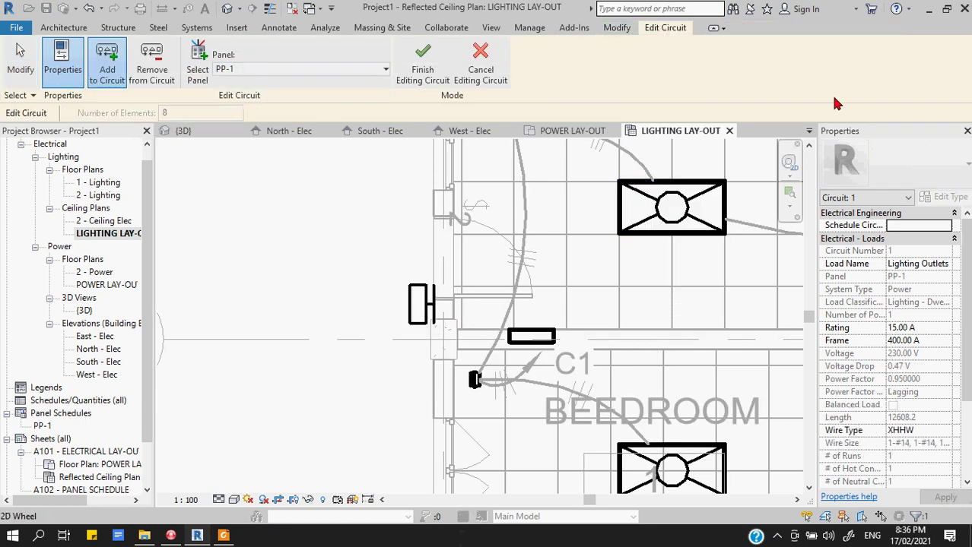
left_click(422, 64)
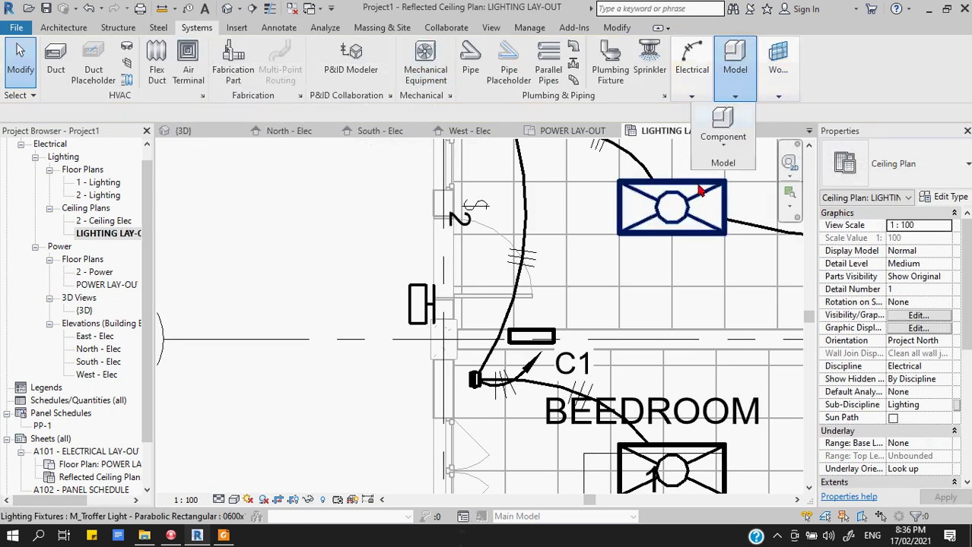
left_click(700, 191)
left_click(744, 31)
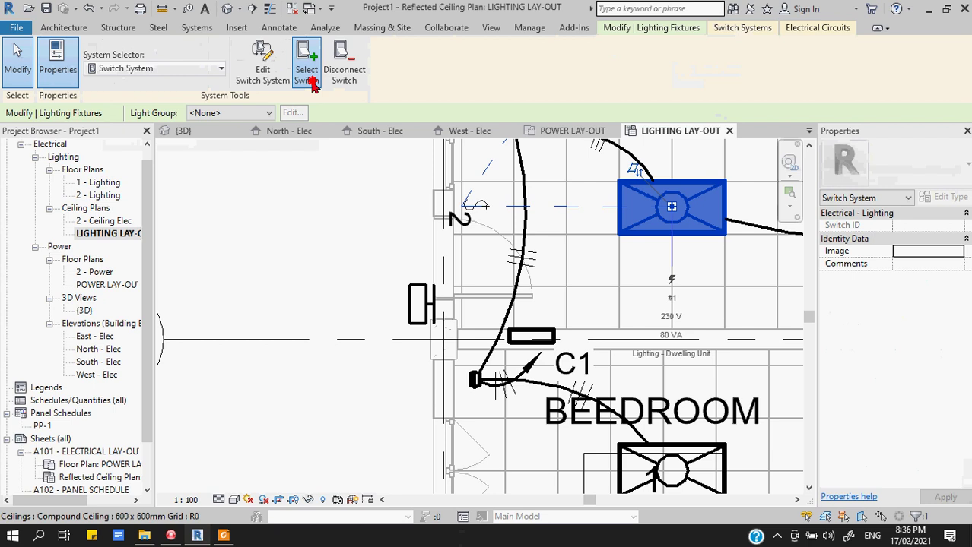
key("Escape")
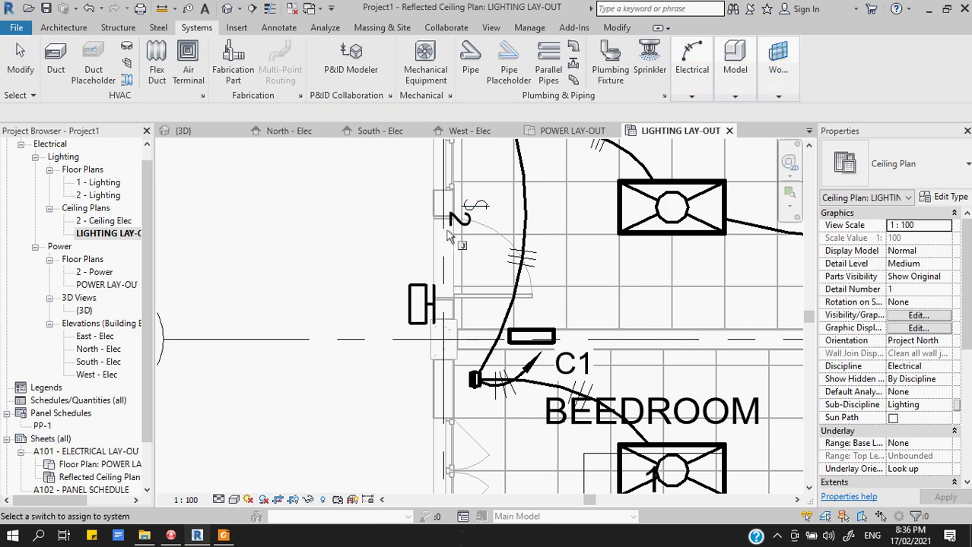
left_click(482, 213)
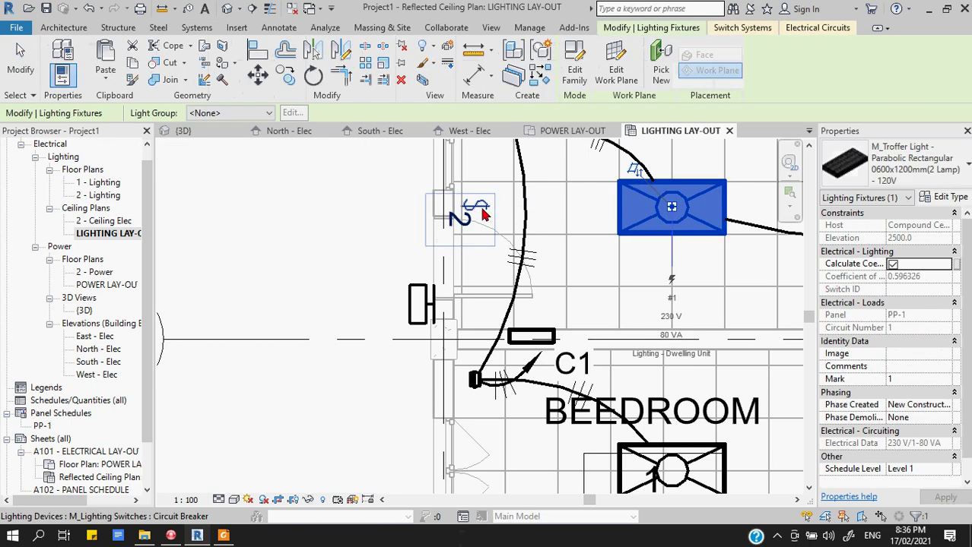
key("Escape")
- Add the wall pack light to the troffer's switch system and finish editing it
left_click(423, 304)
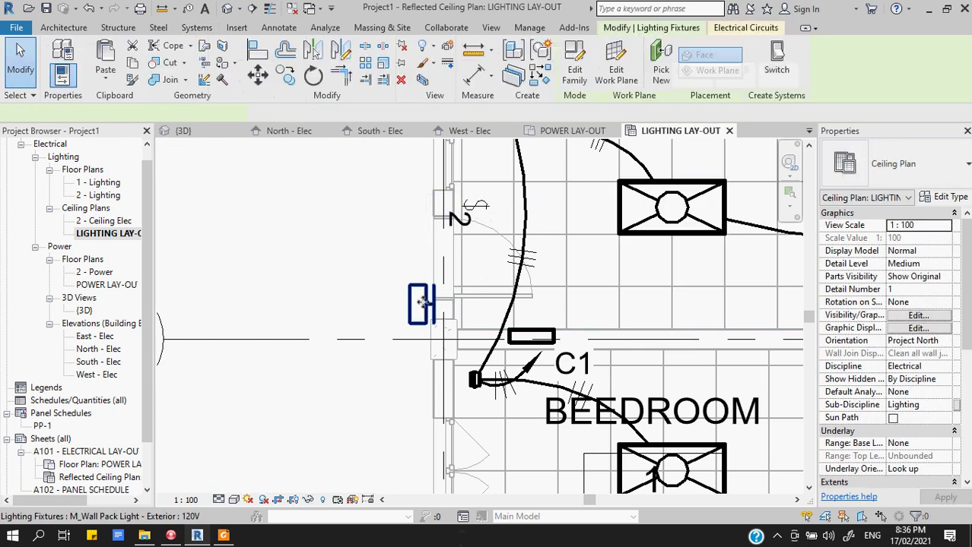
key("Escape")
left_click(650, 225)
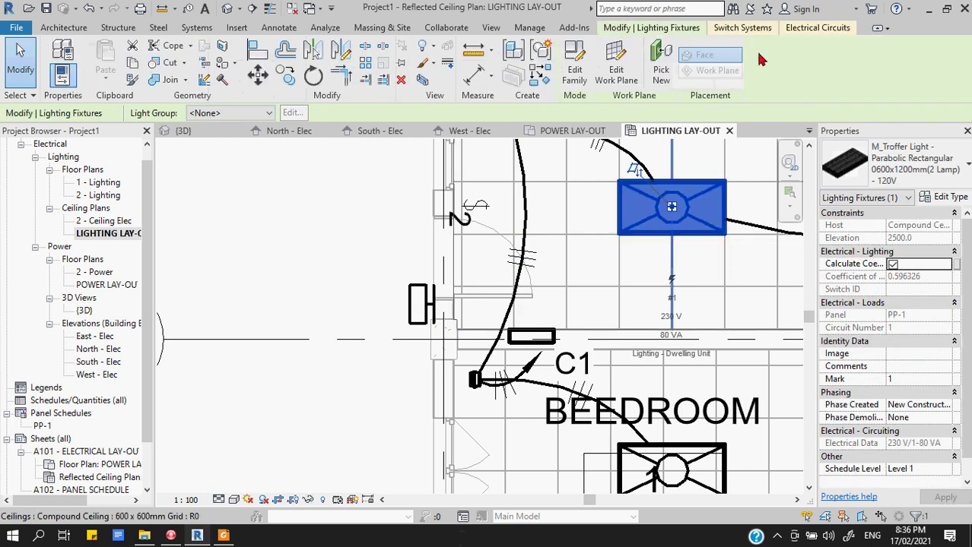
left_click(748, 28)
left_click(264, 74)
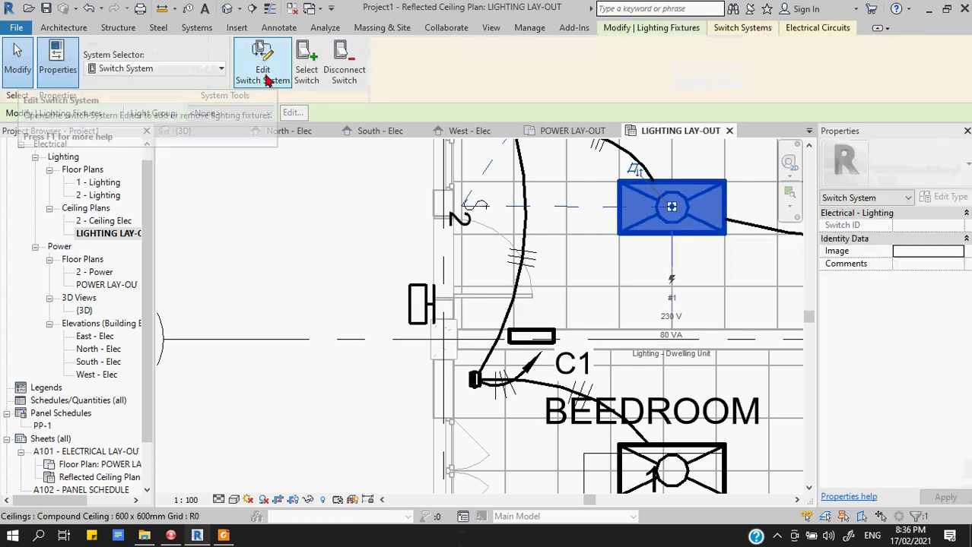
left_click(419, 316)
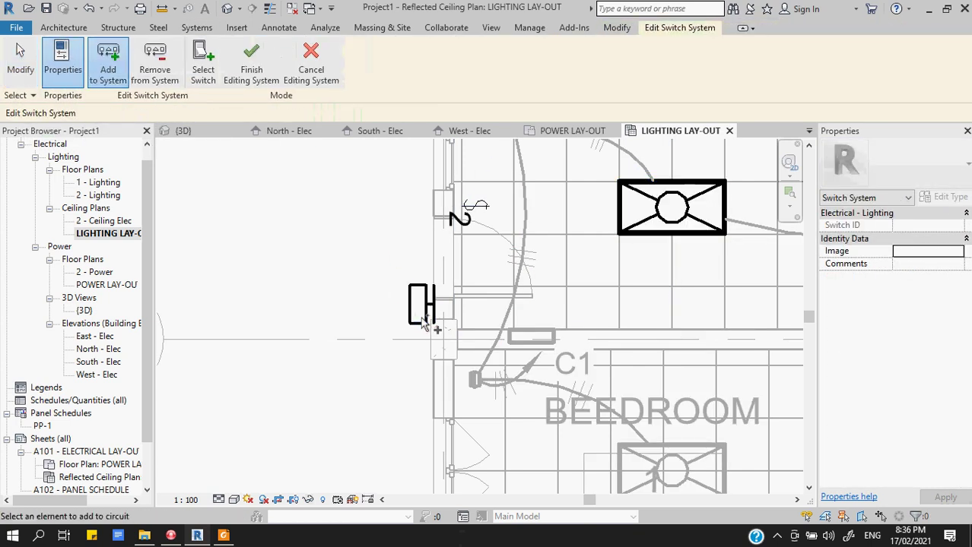
left_click(249, 61)
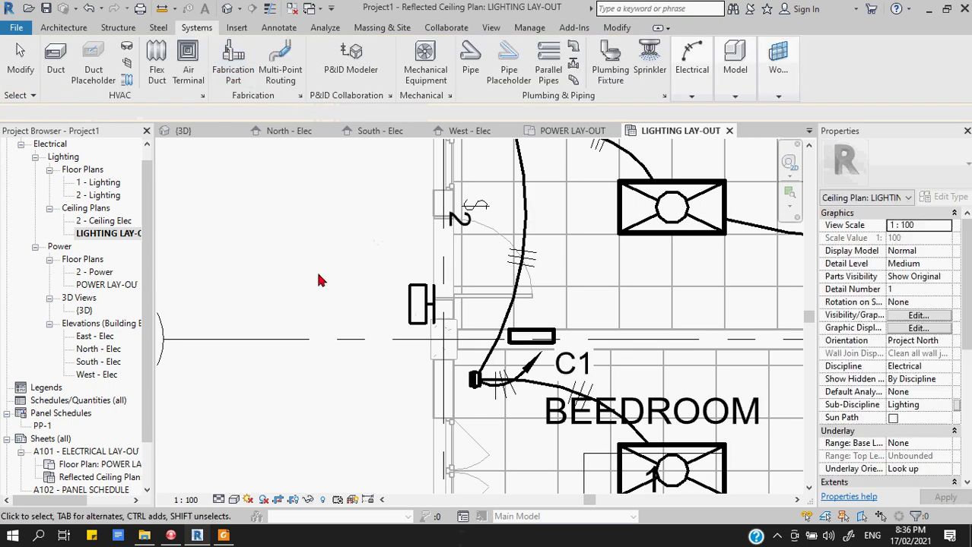
- Open {3D}, frame the facade with the new wall pack light, and show the Rendering dialog
double_click(83, 310)
scroll(426, 342, "up", 3)
scroll(434, 300, "up", 2)
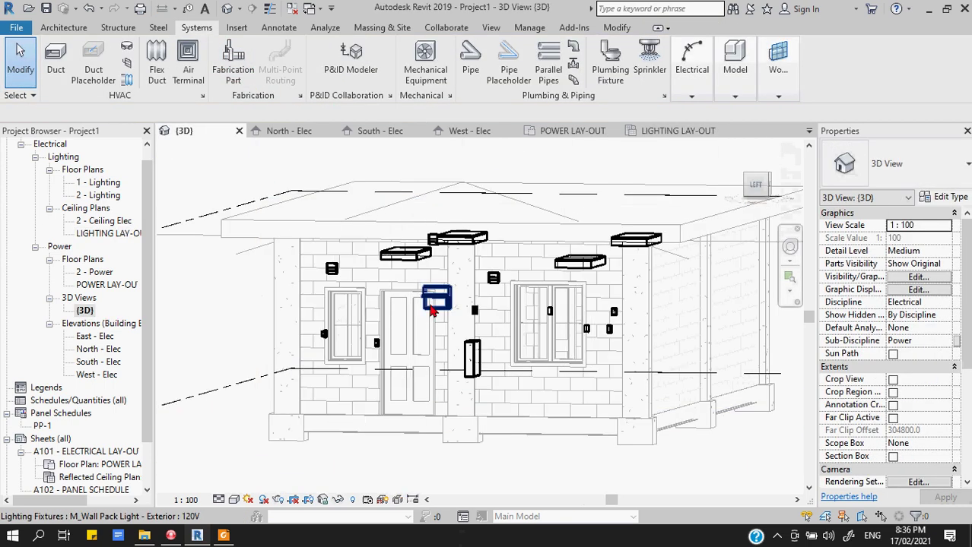
scroll(435, 300, "down", 1)
scroll(439, 300, "up", 2)
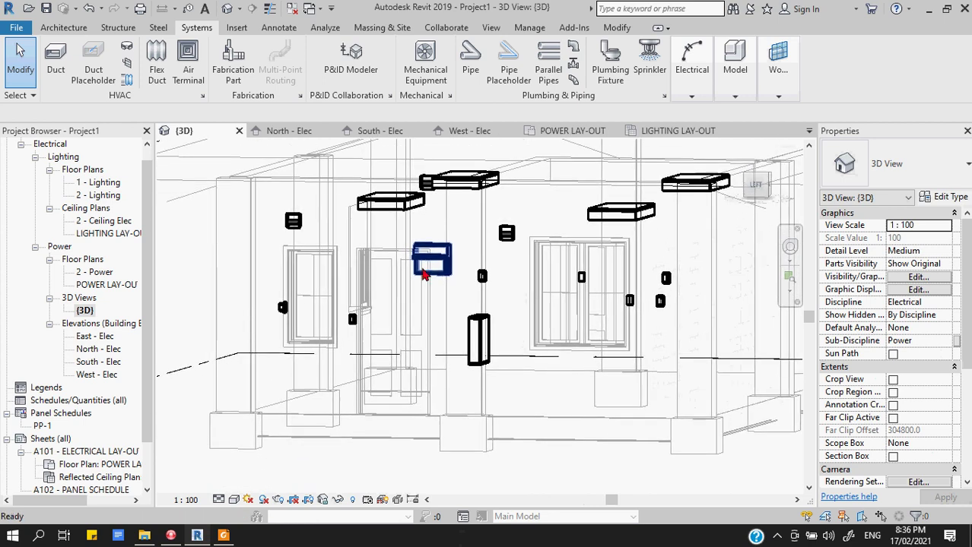
scroll(435, 298, "up", 2)
scroll(434, 298, "down", 2)
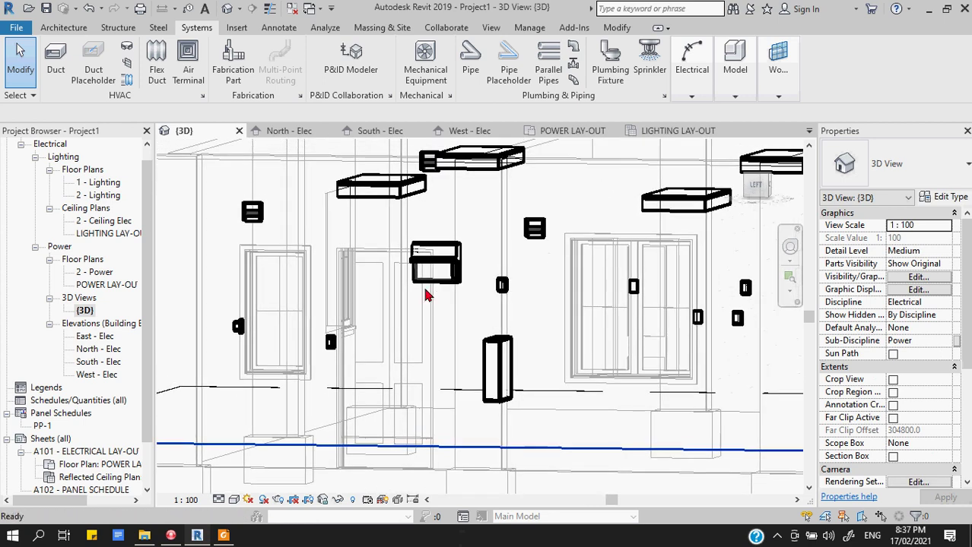
scroll(410, 327, "down", 5)
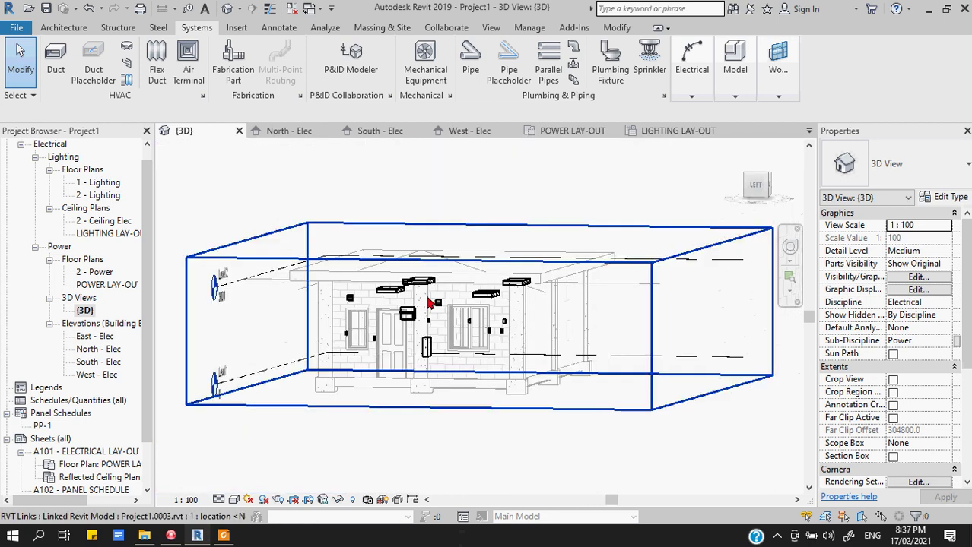
scroll(406, 335, "up", 5)
middle_click_drag(405, 339, 453, 319)
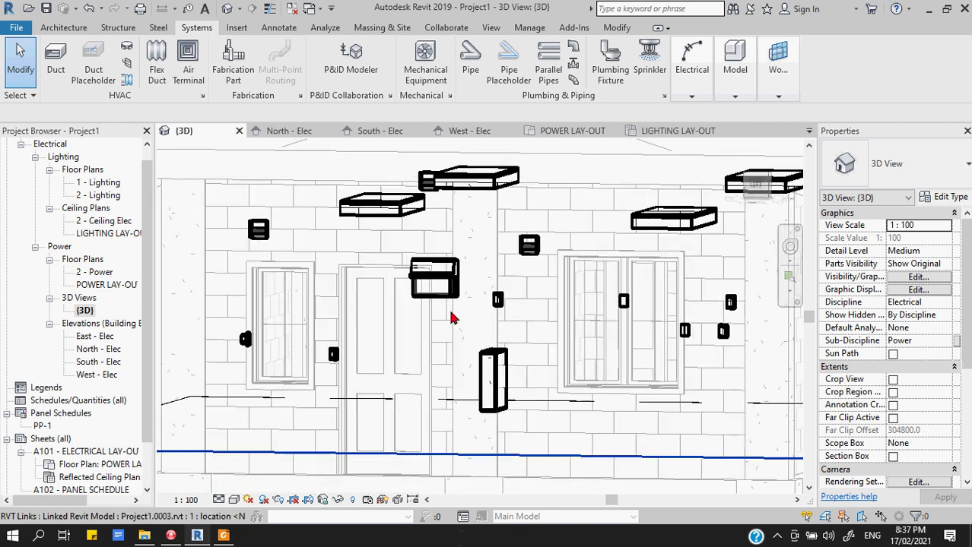
left_click(278, 499)
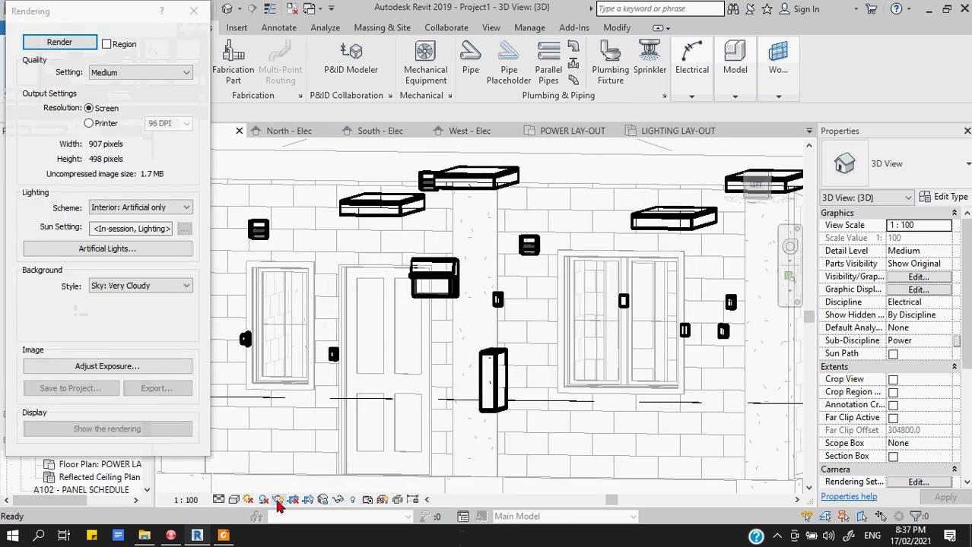
- Render the night view of the house front and drop down the Lighting Scheme list
left_click(59, 43)
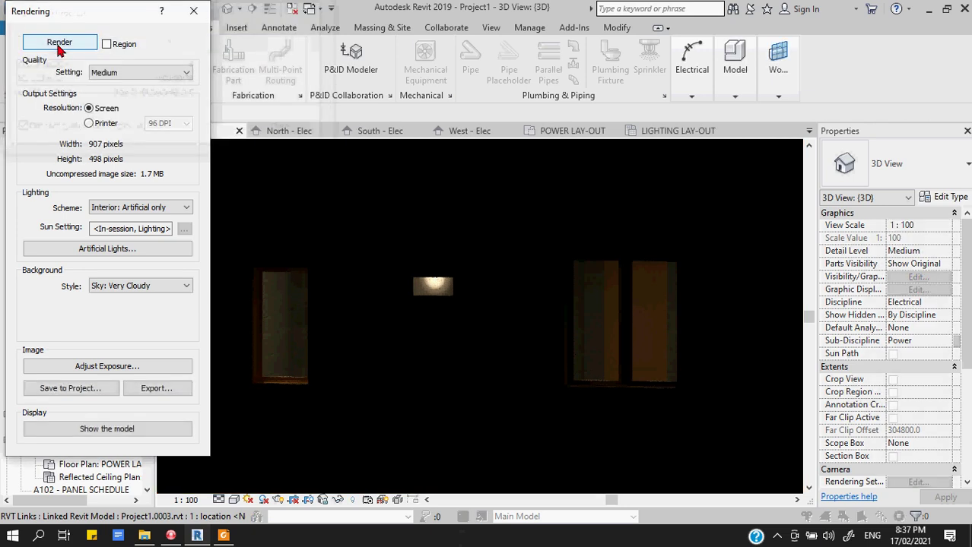
left_click(161, 210)
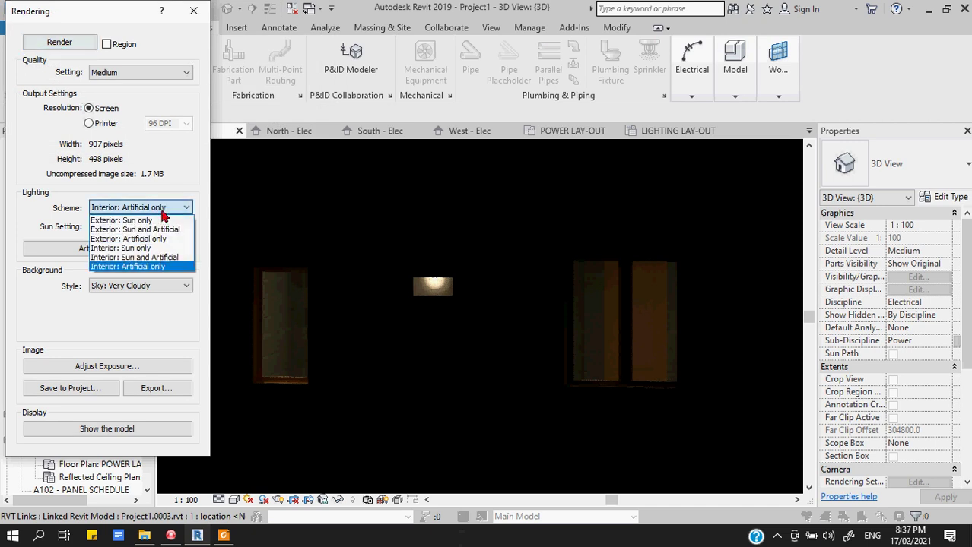
- Switch the lighting scheme from Interior: Sun and Artificial to Exterior: Artificial only and render
left_click(158, 257)
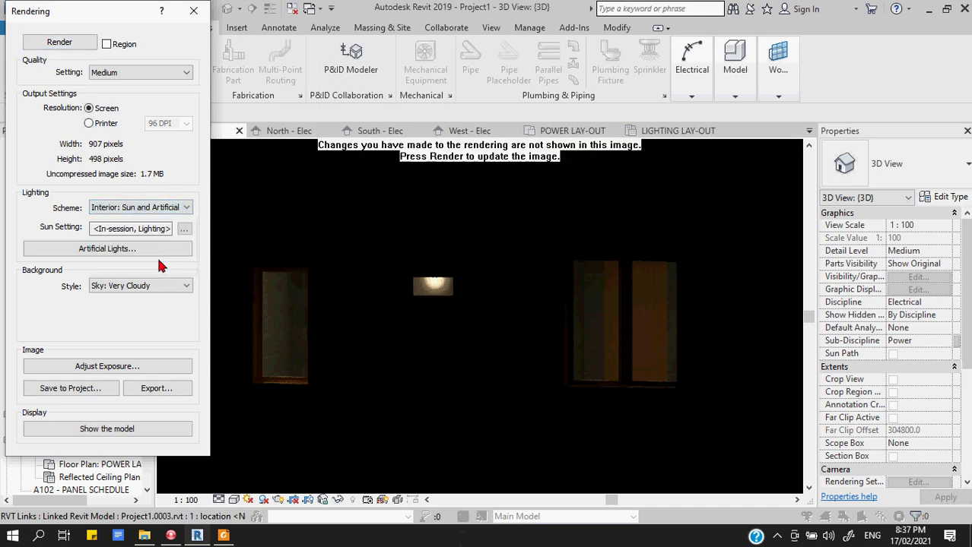
left_click(160, 209)
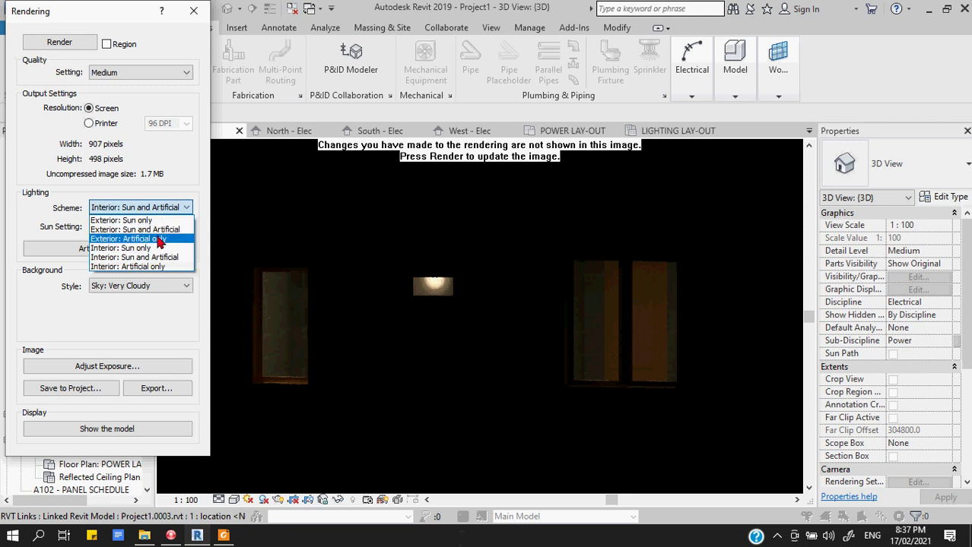
left_click(158, 238)
left_click(61, 42)
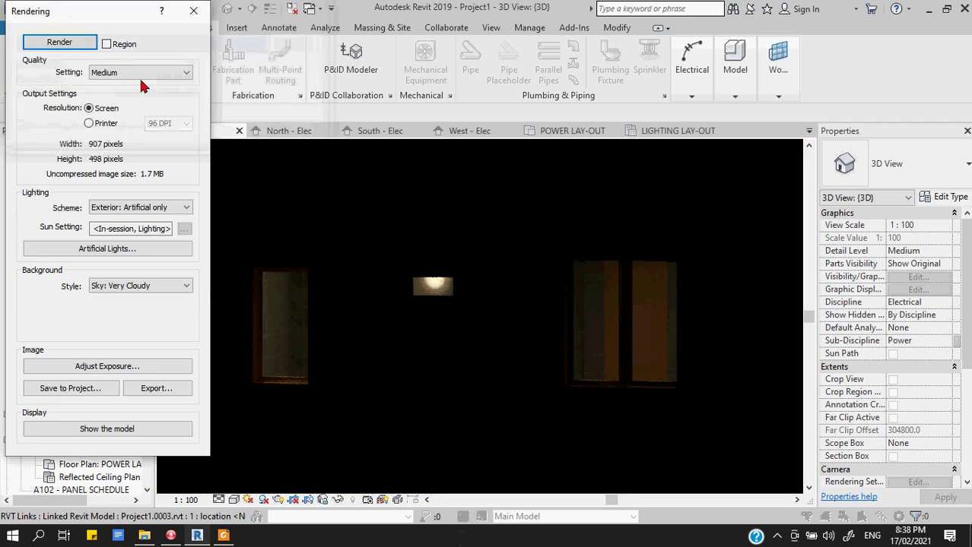
- Turn off troffer lights 1–4 and downlights 5–7, then render with only the wall pack lit
left_click(80, 248)
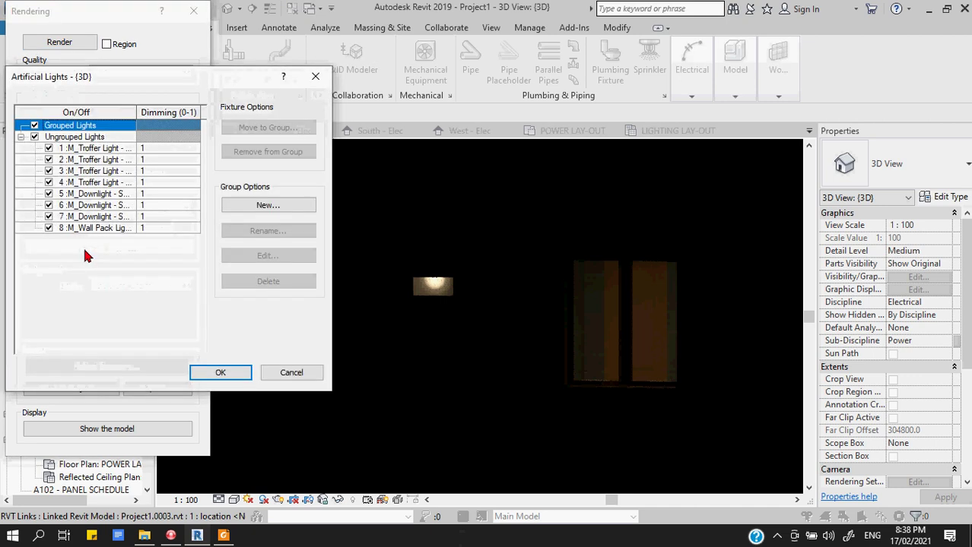
left_click(49, 148)
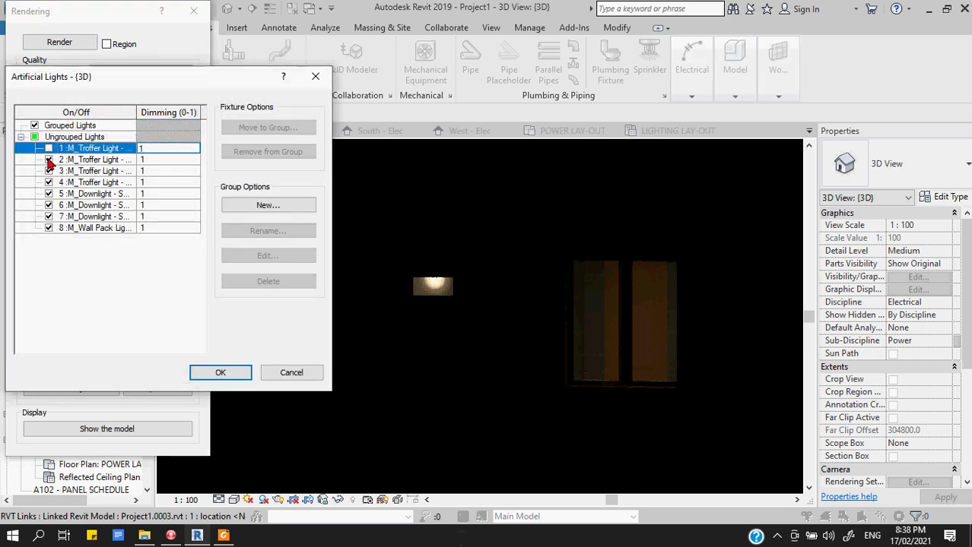
left_click(49, 160)
left_click(49, 171)
left_click(48, 183)
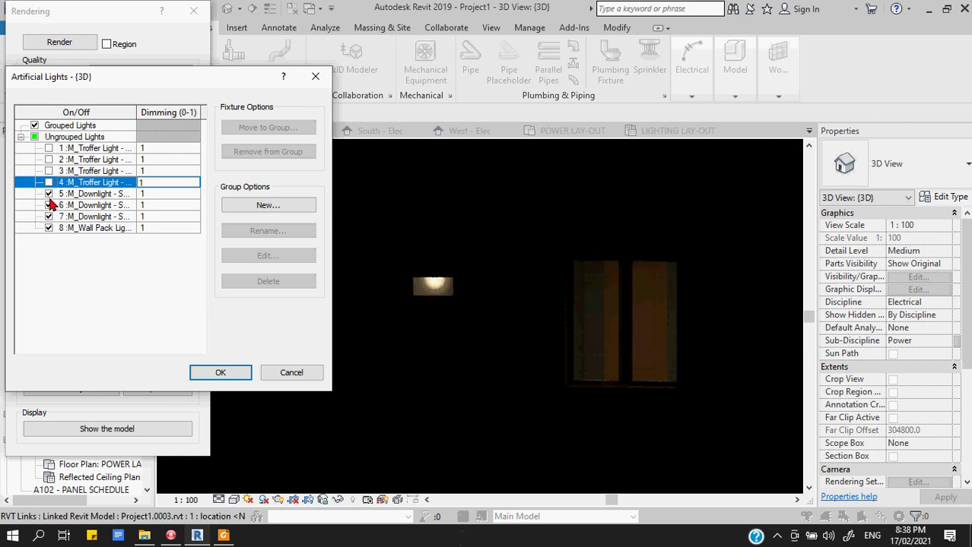
left_click(48, 194)
left_click(48, 205)
left_click(48, 216)
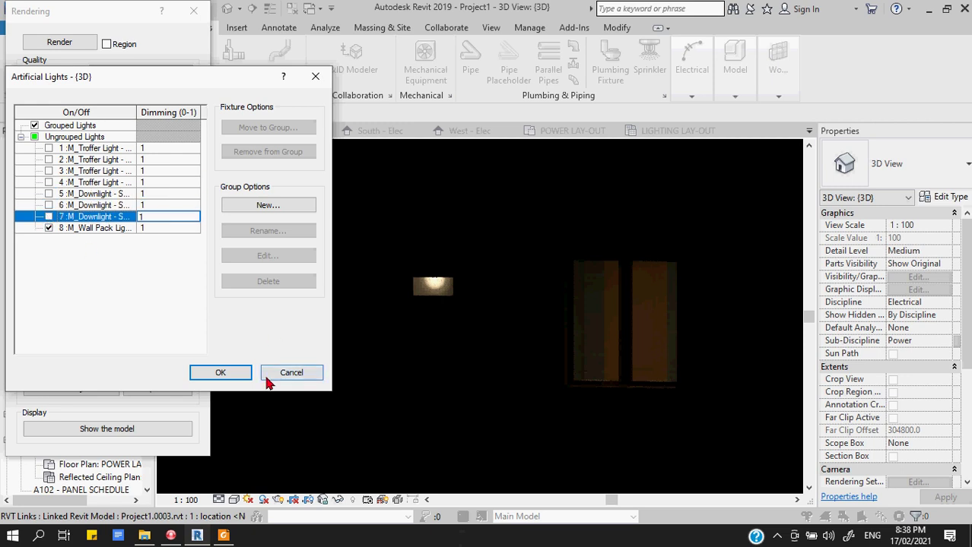
left_click(228, 373)
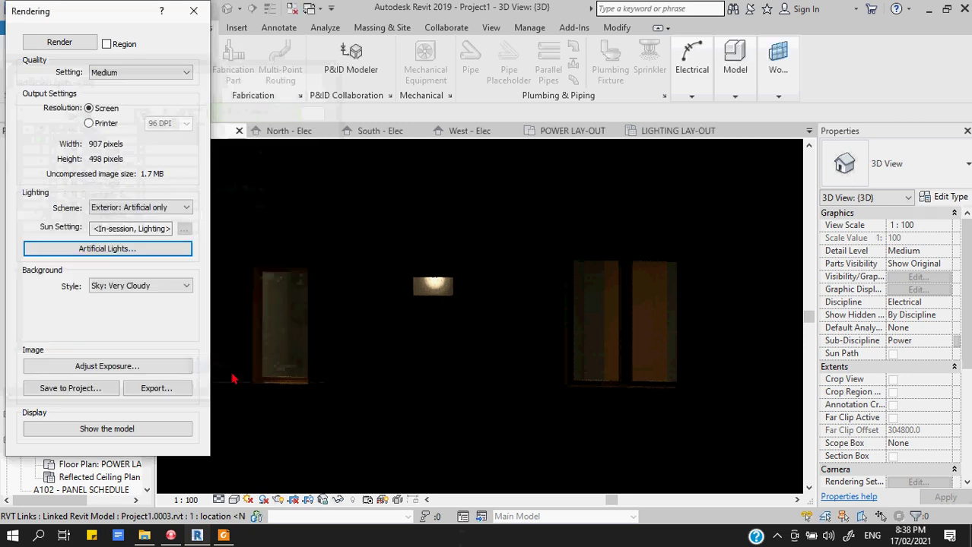
left_click(59, 43)
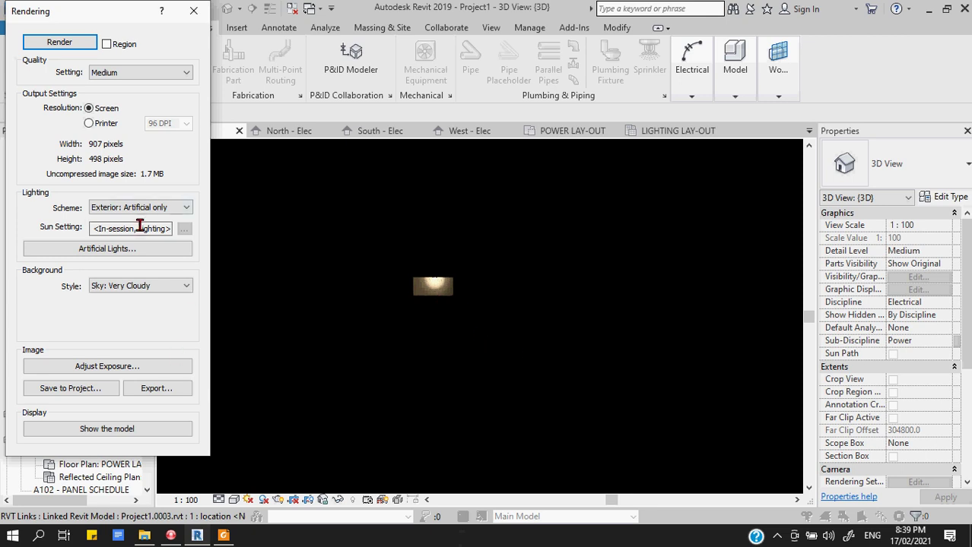
left_click(156, 74)
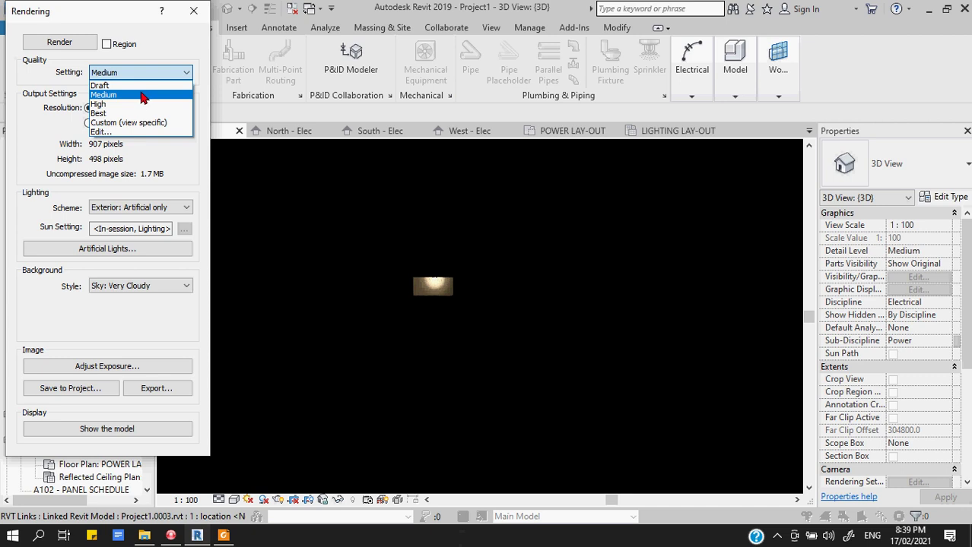
- Keep Medium quality, close the Rendering dialog, and zoom the {3D} house front back out
left_click(181, 47)
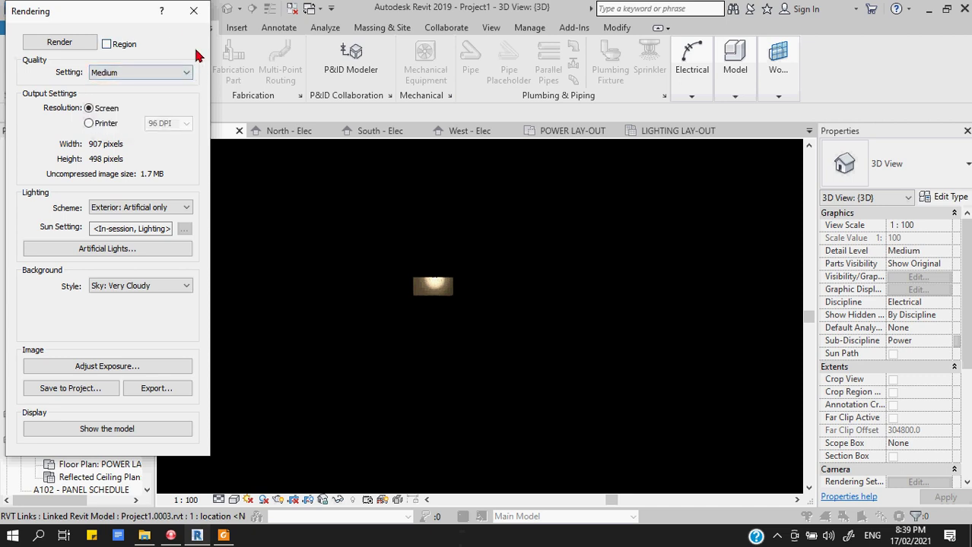
left_click(193, 11)
scroll(463, 351, "down", 4)
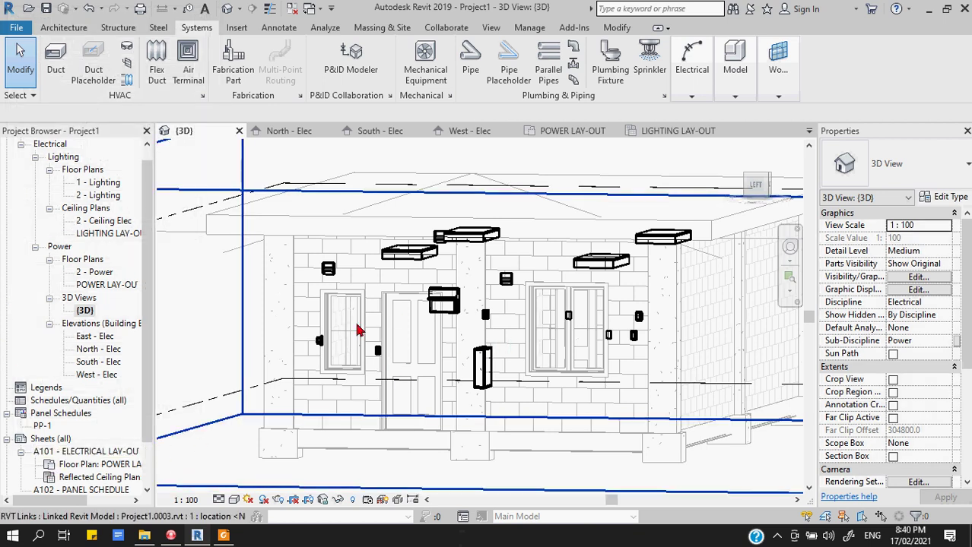
scroll(544, 357, "up", 2)
scroll(543, 357, "up", 1)
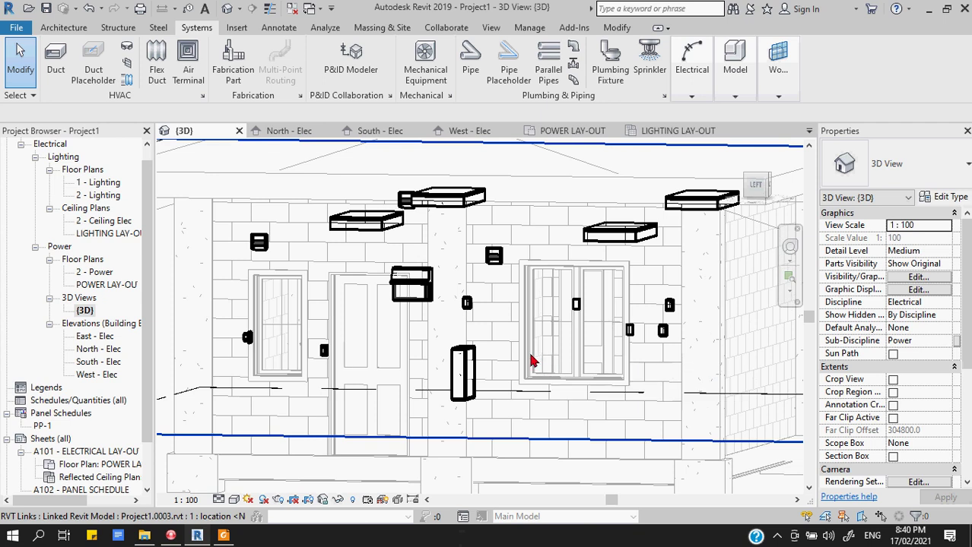
scroll(542, 361, "down", 2)
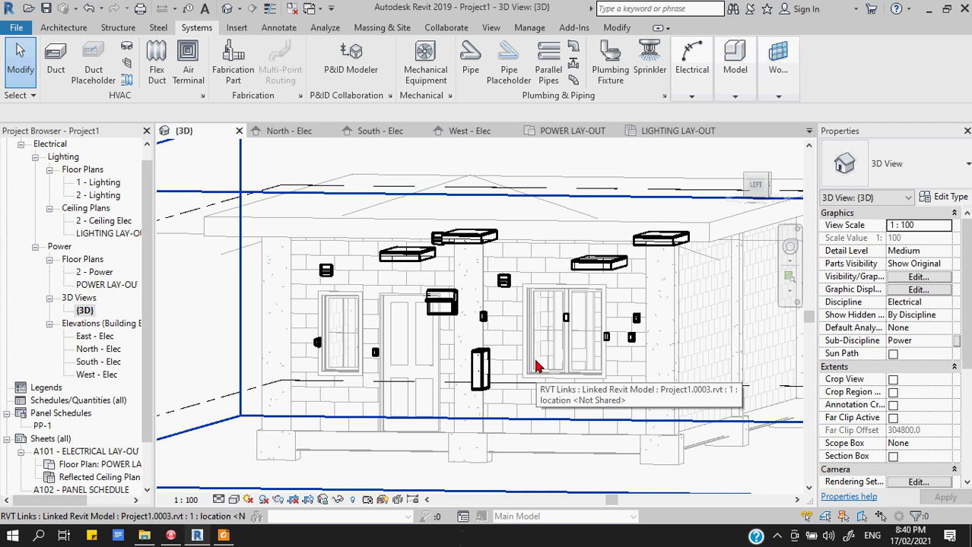
left_click(170, 536)
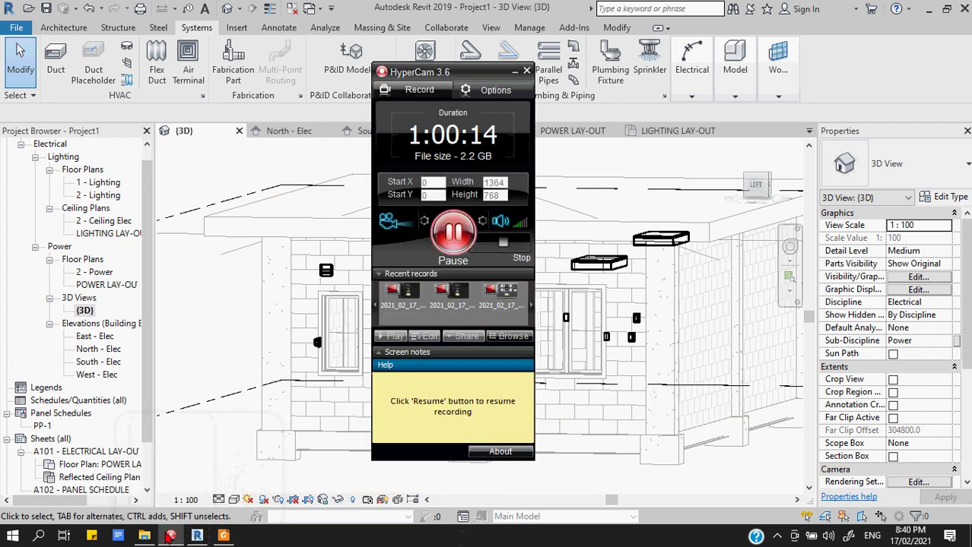